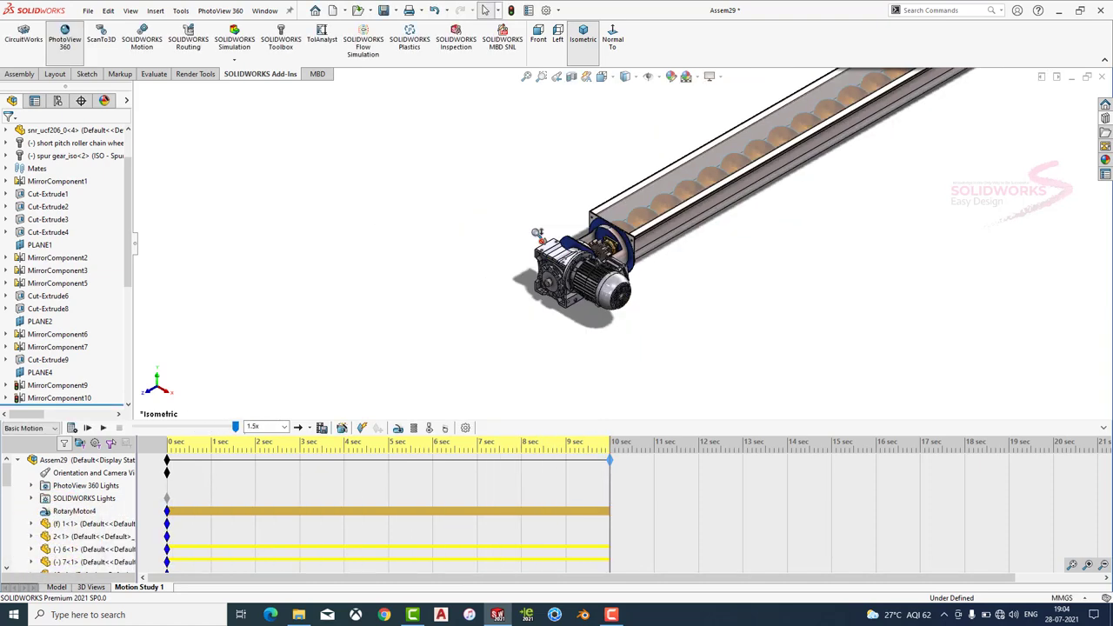
Orbit the conveyor, play the motion study, and check the Front, Left and Isometric views.
middle_drag(538, 233, 588, 335)
click(103, 429)
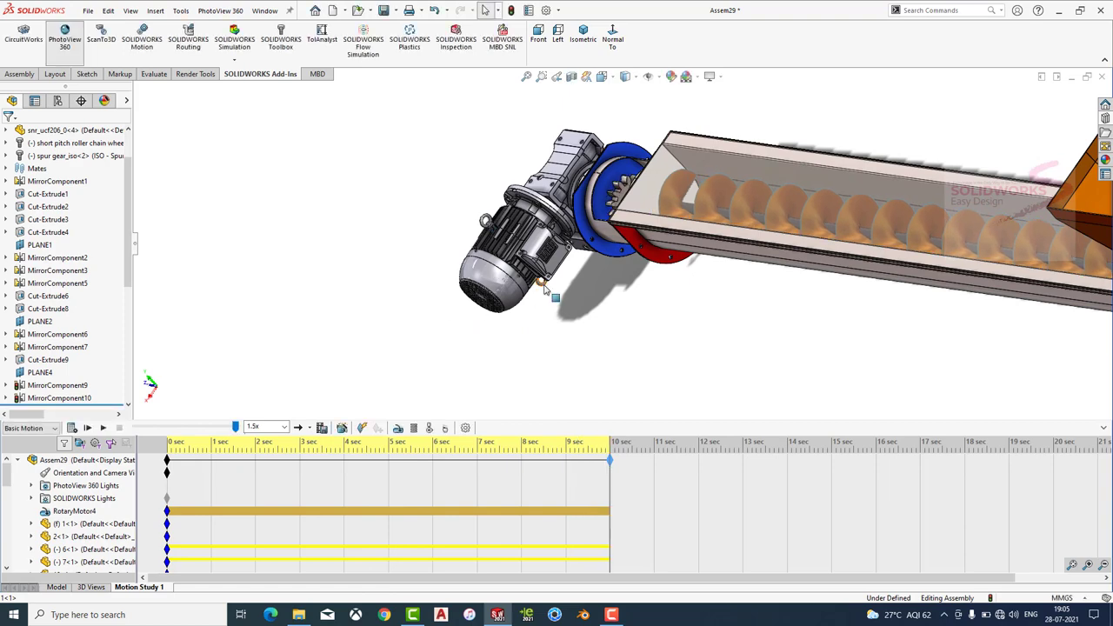
click(539, 34)
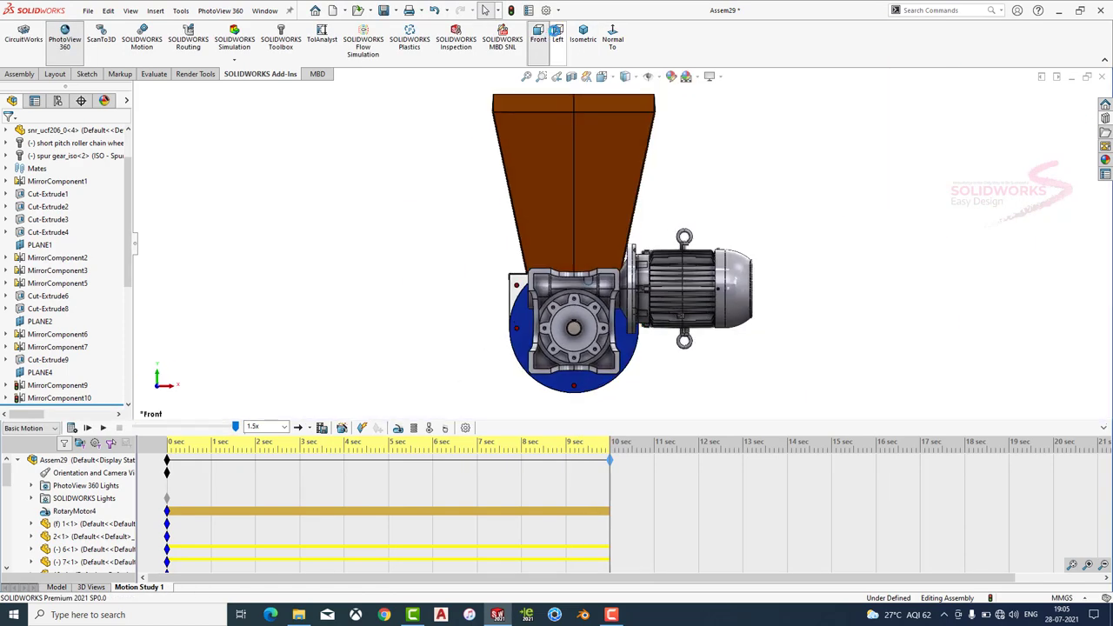
click(557, 34)
click(582, 35)
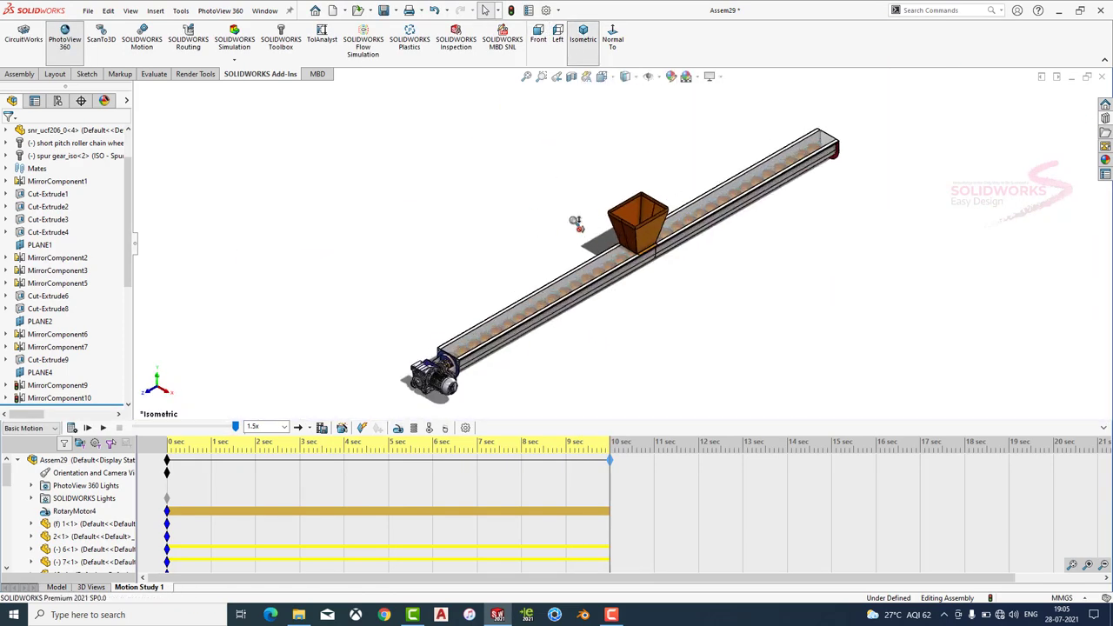
click(102, 428)
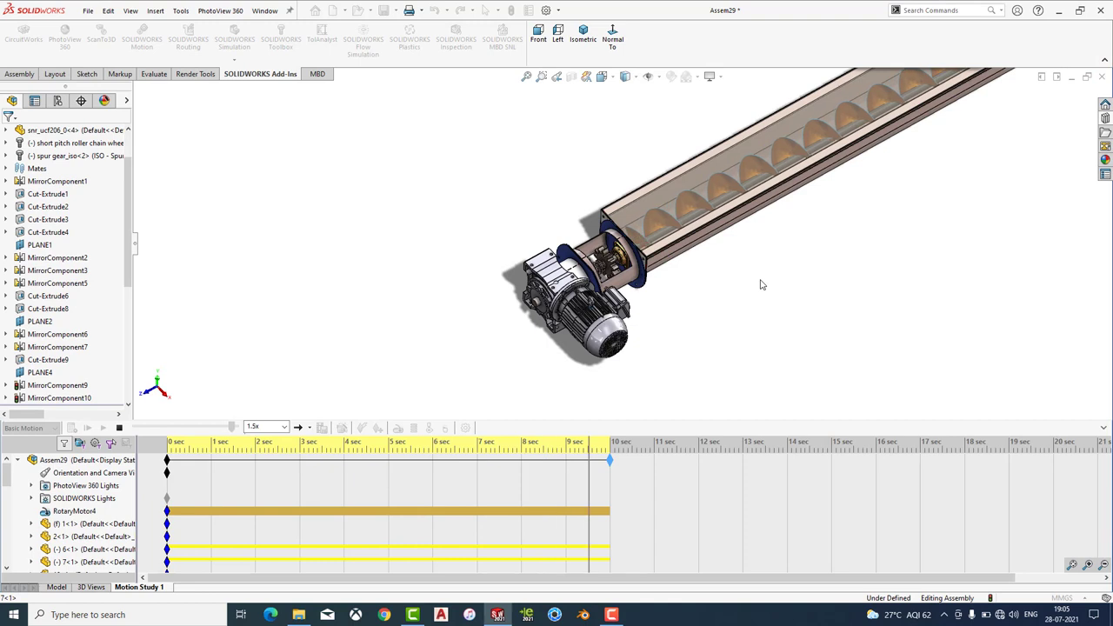
click(102, 428)
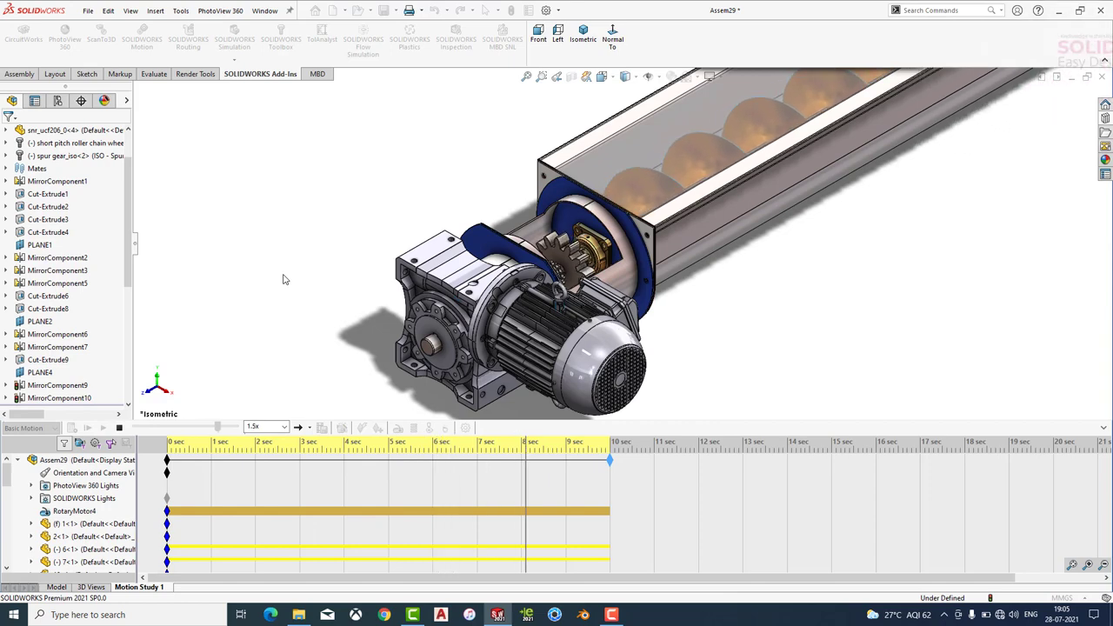
Collapse the motion study timeline, replay the animation, then save and rebuild the assembly.
click(1104, 427)
scroll(798, 304, up, 3)
scroll(823, 187, up, 2)
scroll(823, 187, down, 2)
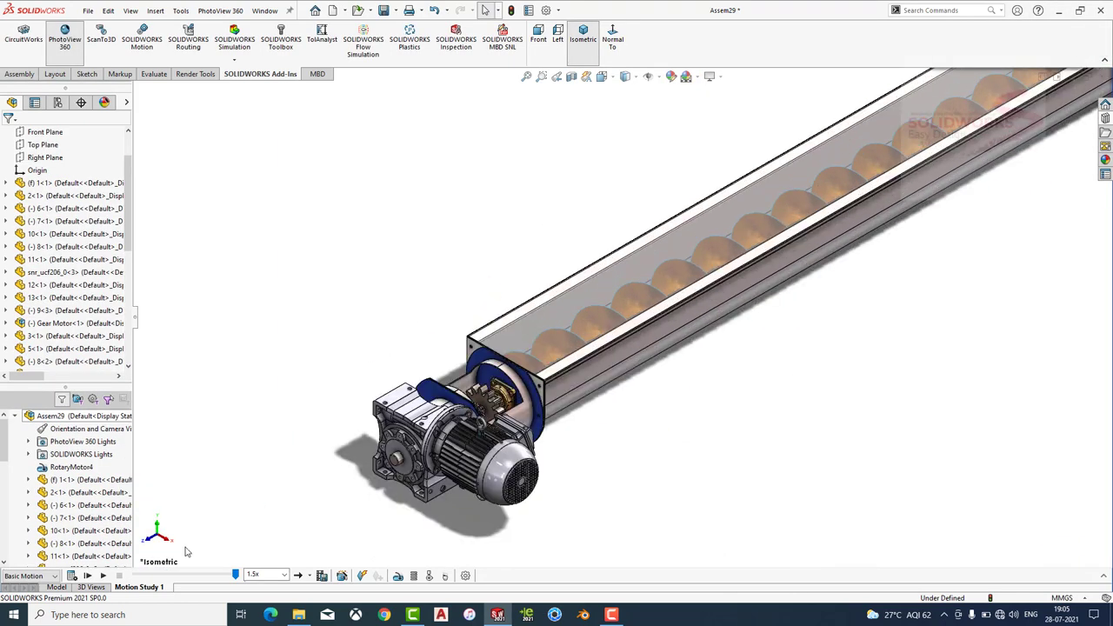
click(102, 577)
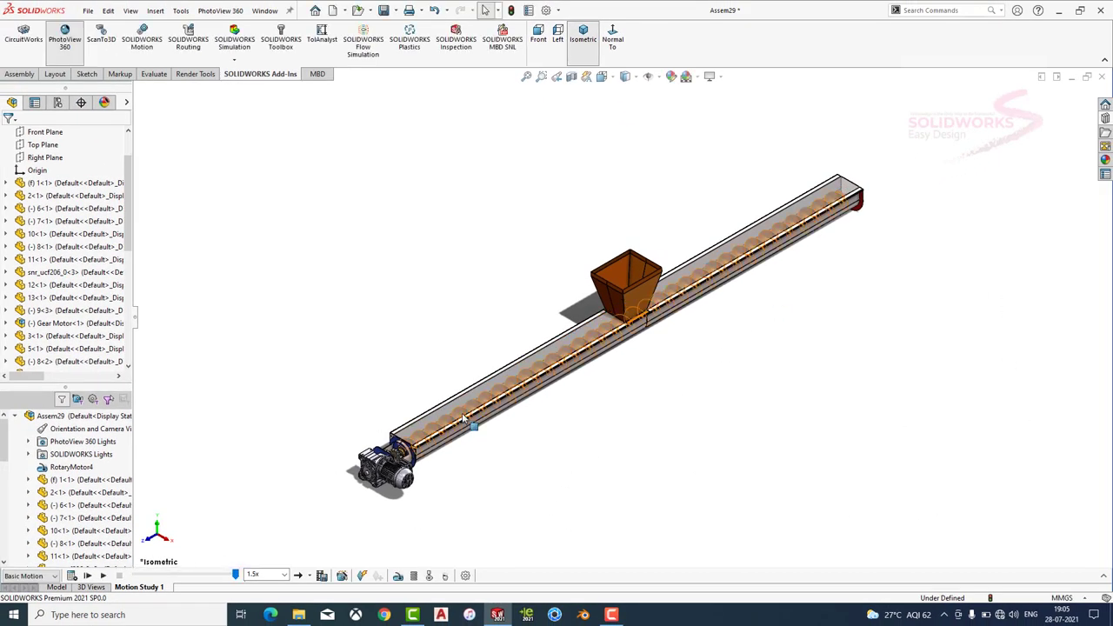
key(ctrl+s)
click(518, 261)
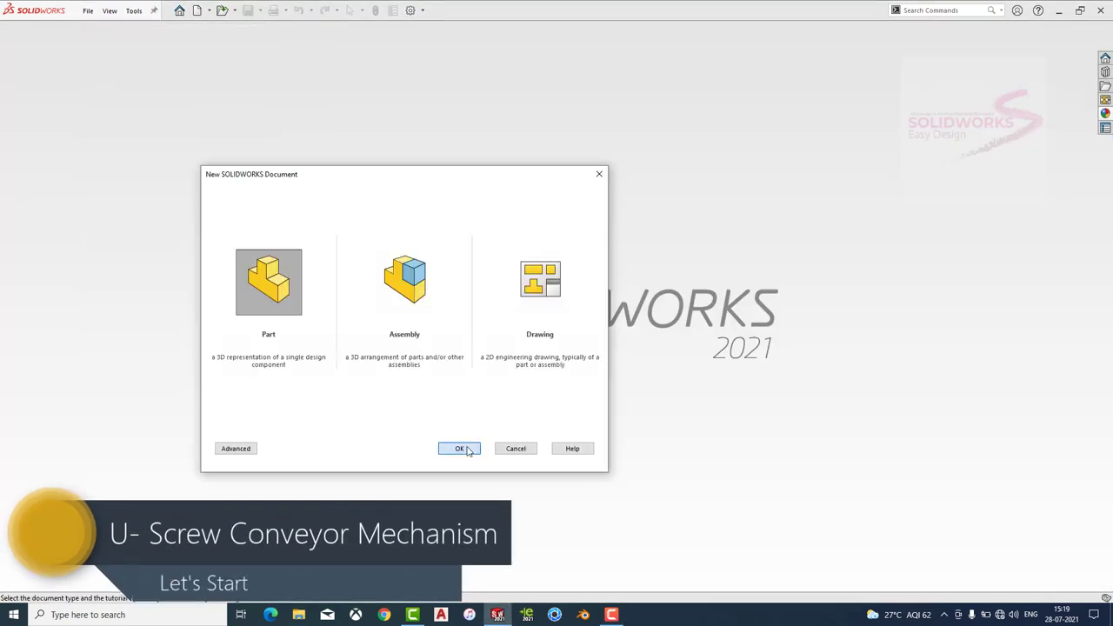
Create a new part with the Plain White scene and sketch normal to the Front Plane.
click(464, 449)
click(695, 77)
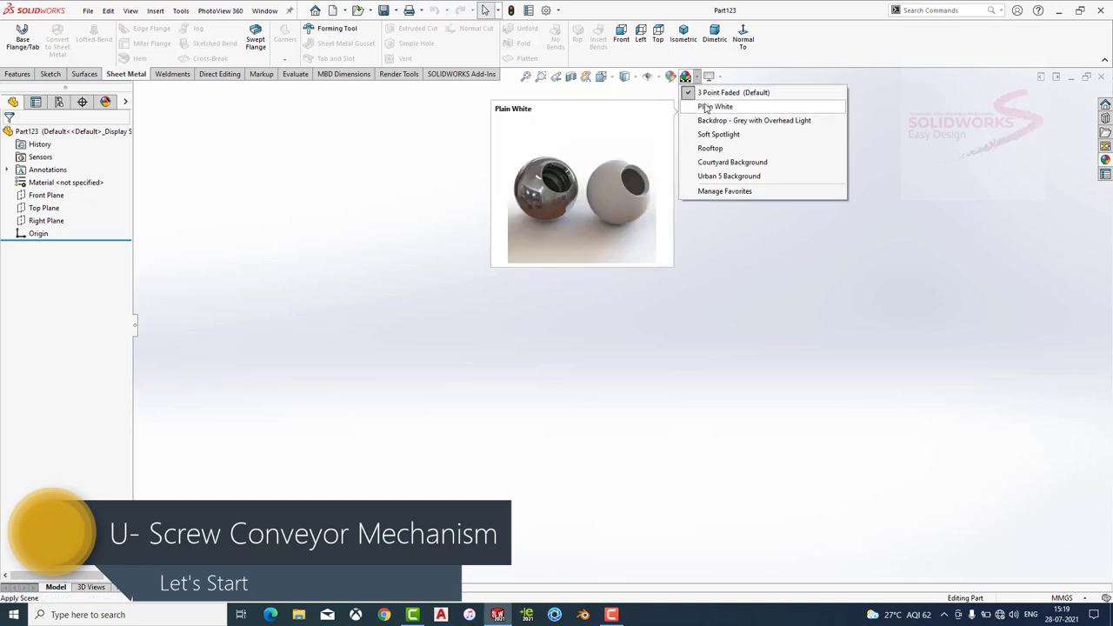
click(702, 106)
click(66, 193)
click(51, 74)
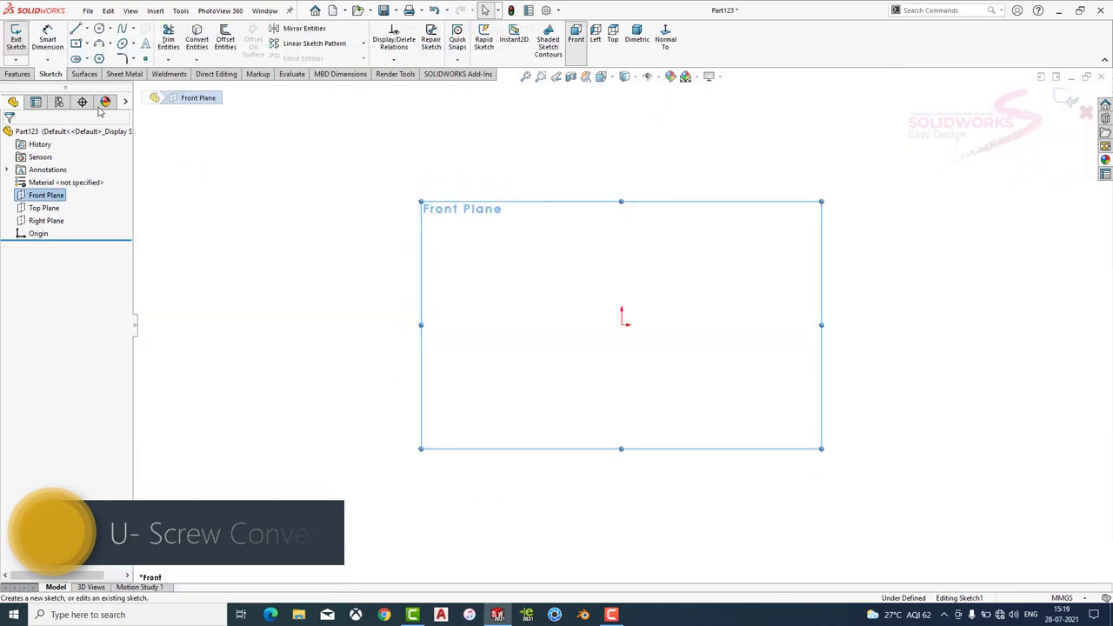
click(16, 39)
Draw a vertical construction centerline upward from the origin.
click(86, 28)
click(107, 55)
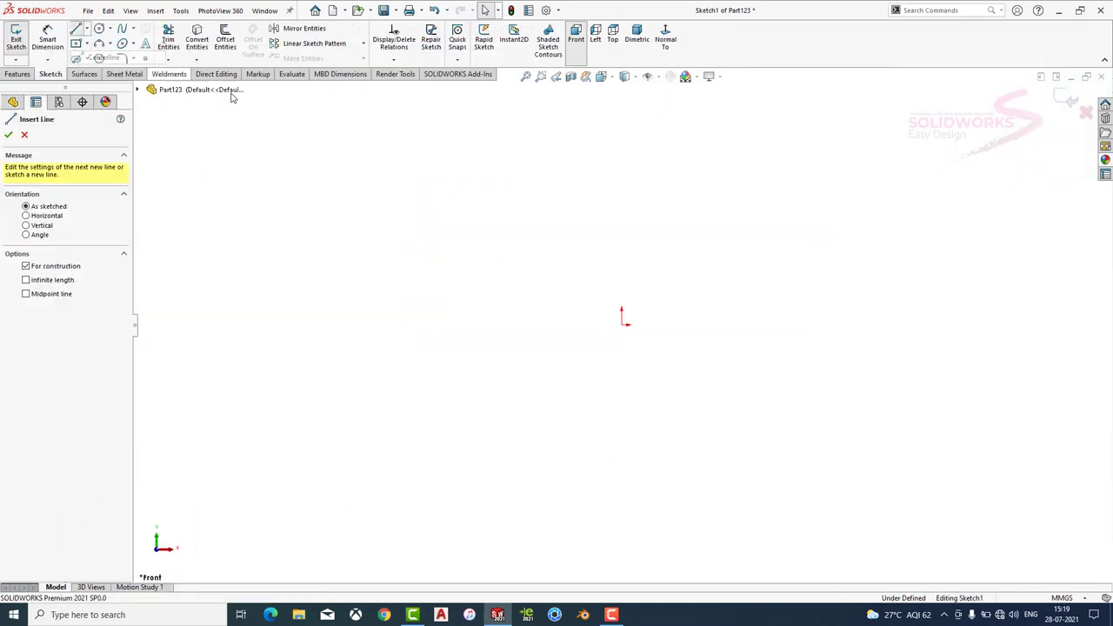
click(623, 325)
double_click(623, 153)
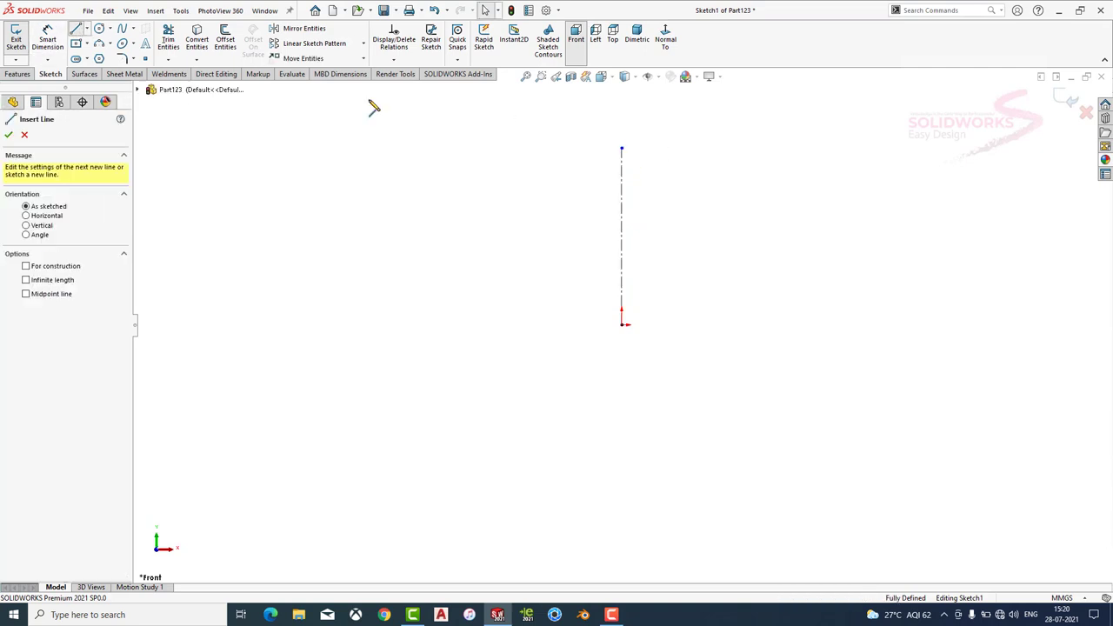
key(Escape)
Draw a circle centred on the origin and dimension it Ø260 mm.
key(c)
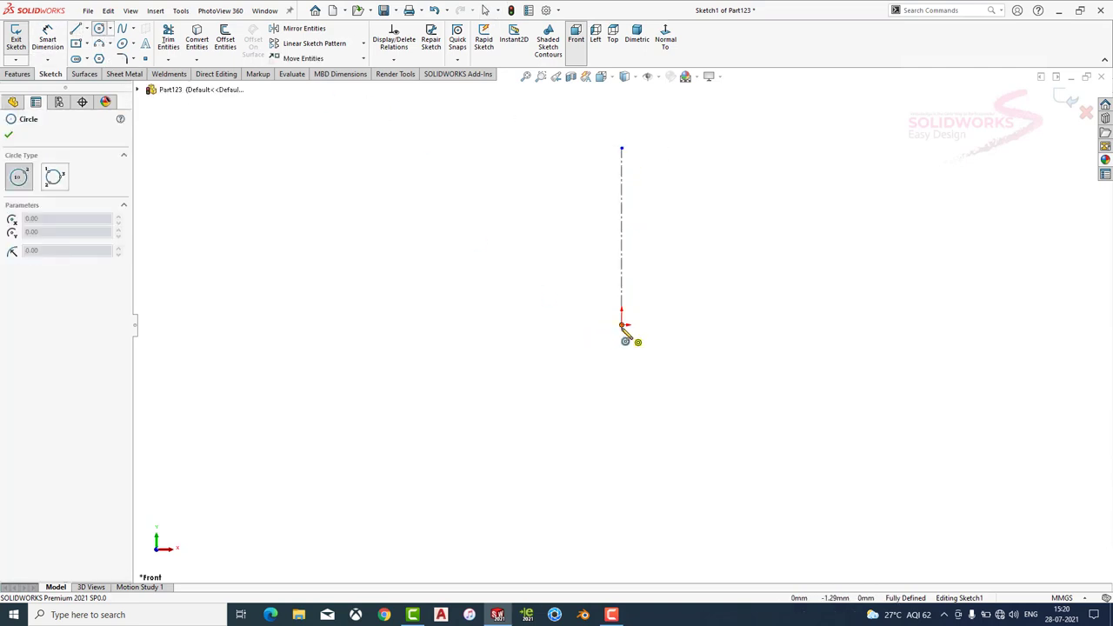
drag(623, 325, 538, 285)
click(52, 40)
click(561, 254)
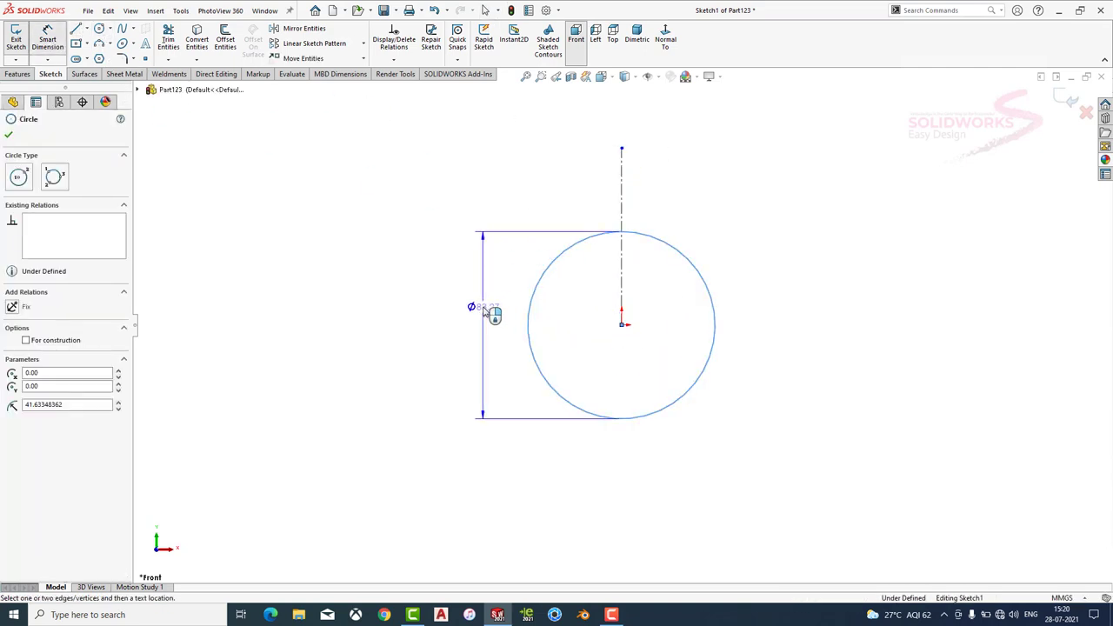
click(485, 311)
text(260)
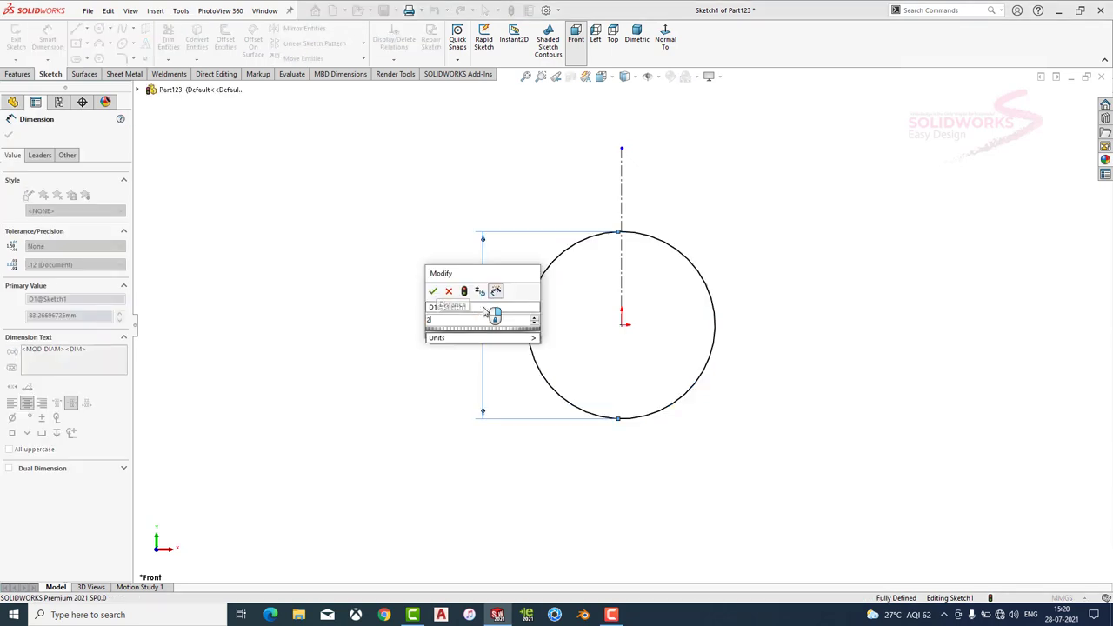
key(Return)
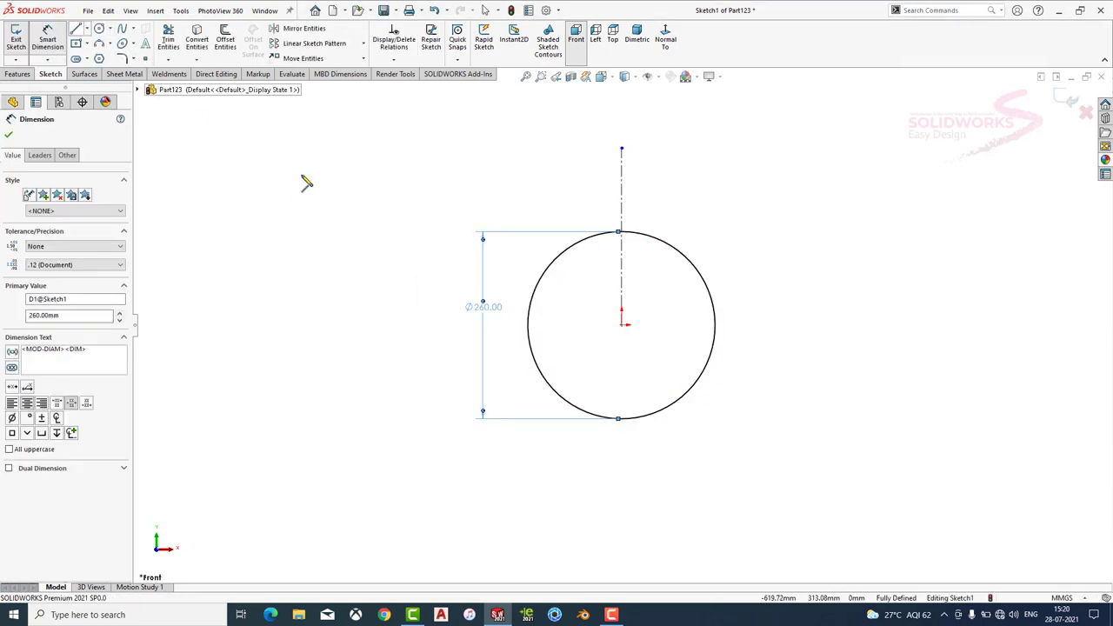
Draw the left wall, horizontal lip top and short downward lip lines from the circle's quadrant.
key(l)
click(528, 325)
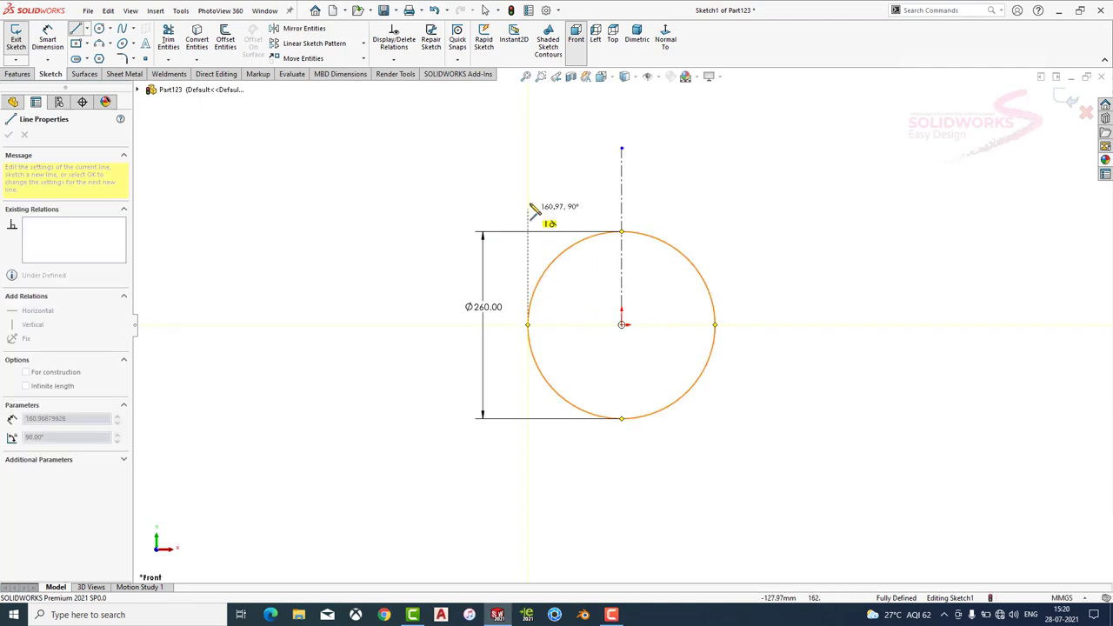
click(471, 160)
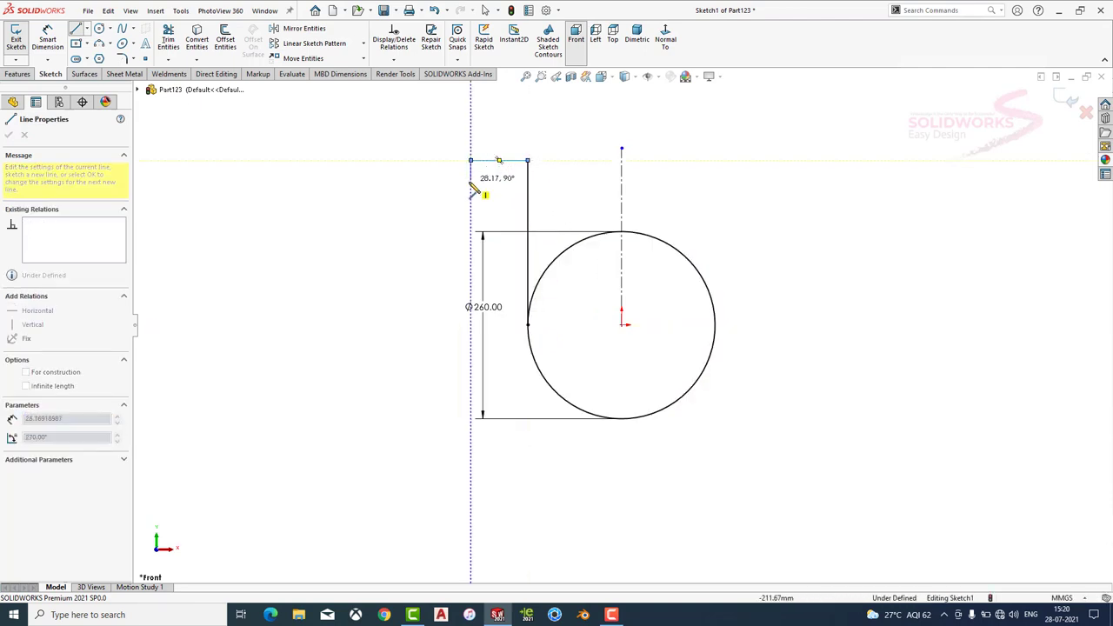
double_click(471, 183)
key(Escape)
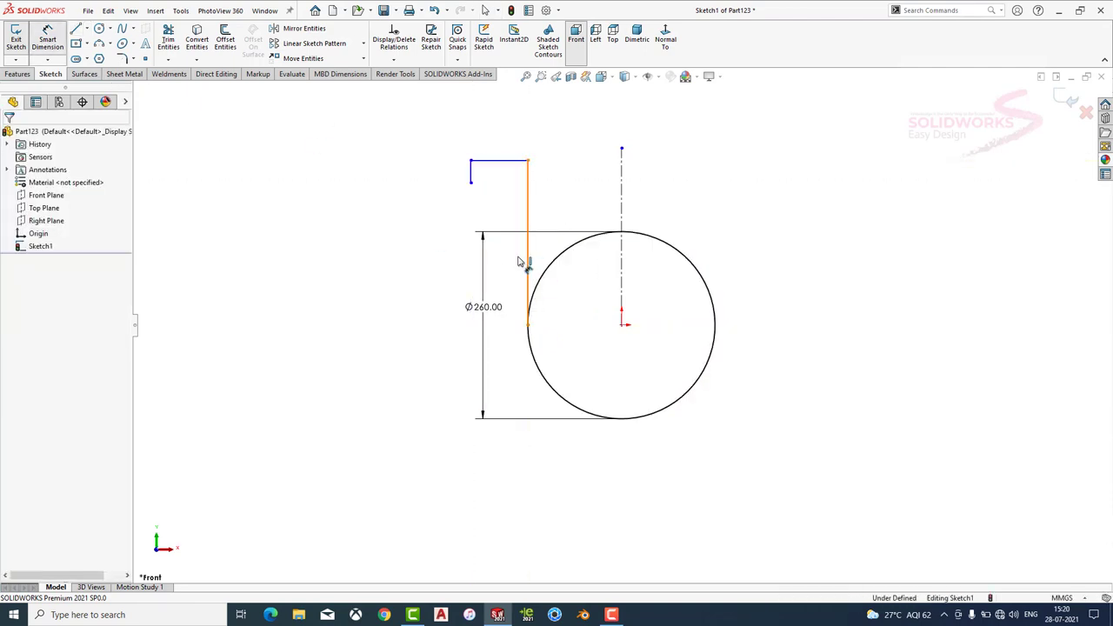
Dimension the side line 150 mm, lip width 50 mm and lip segment 15 mm.
click(519, 261)
click(396, 260)
text(150)
key(Return)
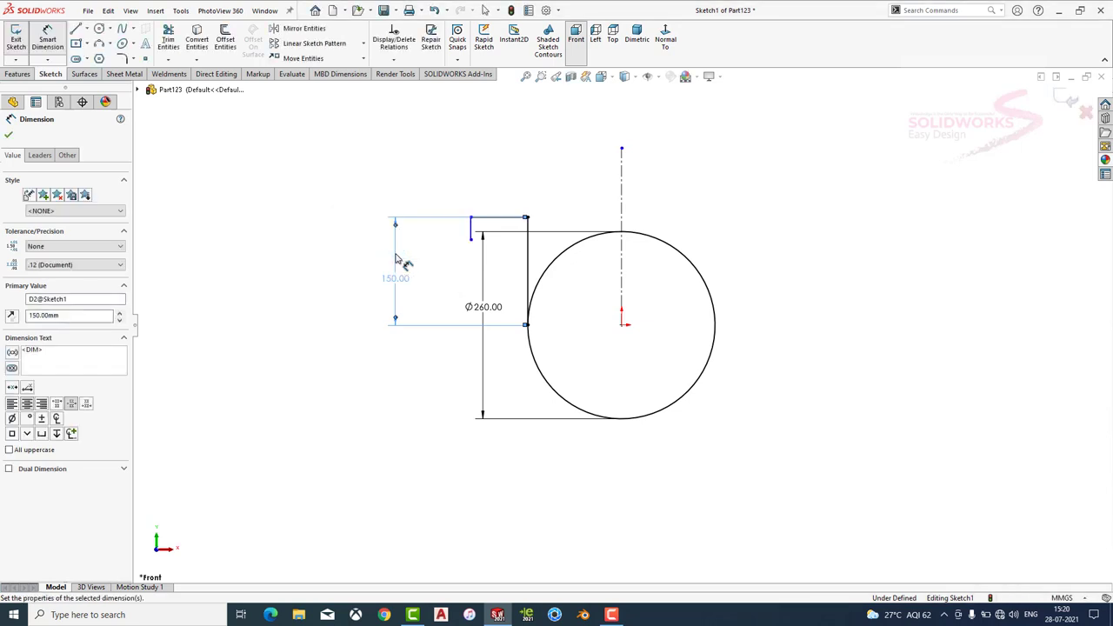
click(493, 223)
click(391, 189)
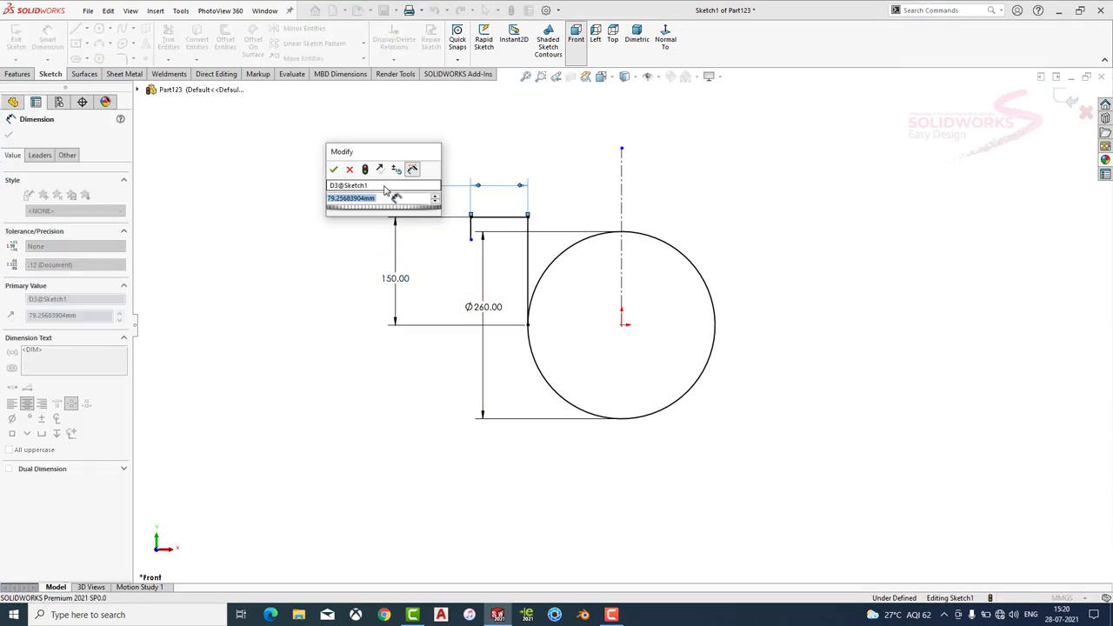
text(50)
key(Return)
click(491, 228)
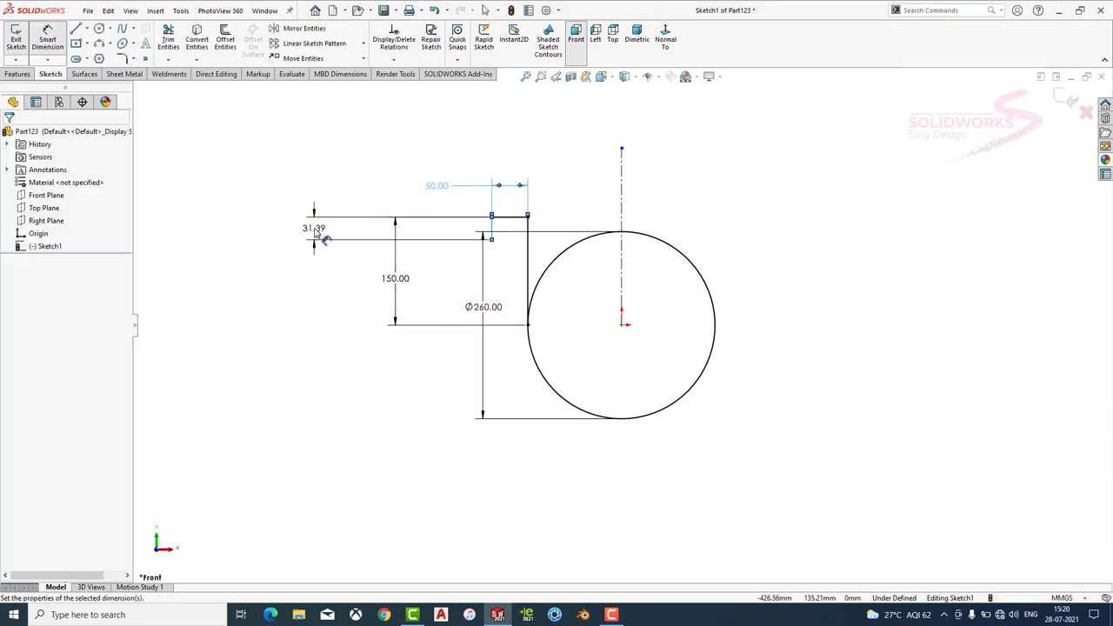
click(313, 225)
text(15)
key(Return)
Mirror the three left-side lines about the vertical centerline to form the right side.
click(304, 28)
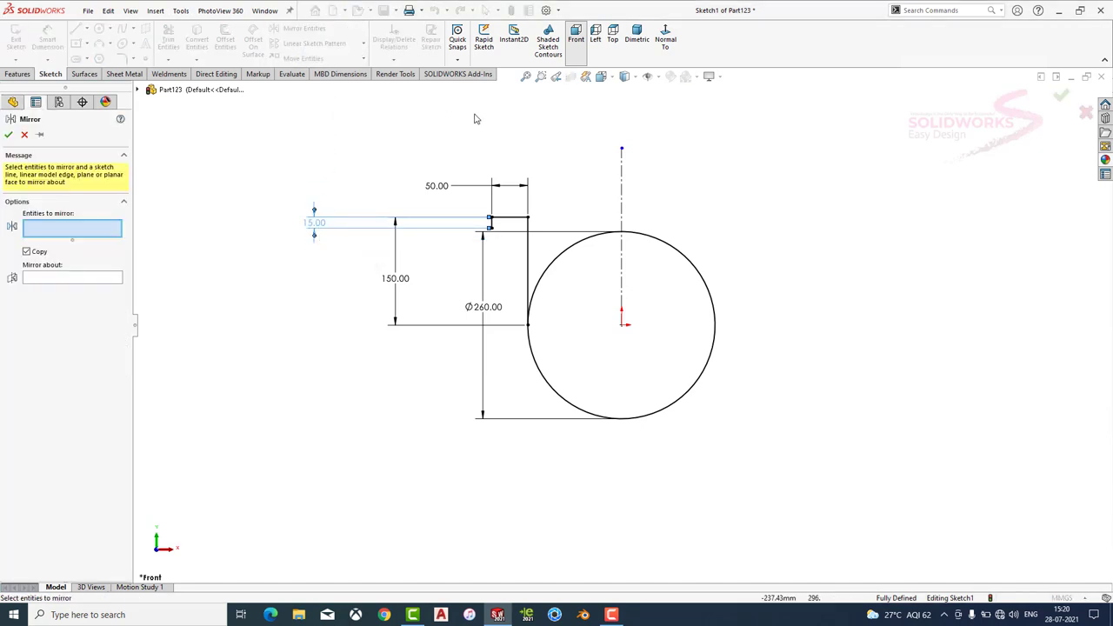
drag(448, 250, 450, 244)
click(86, 299)
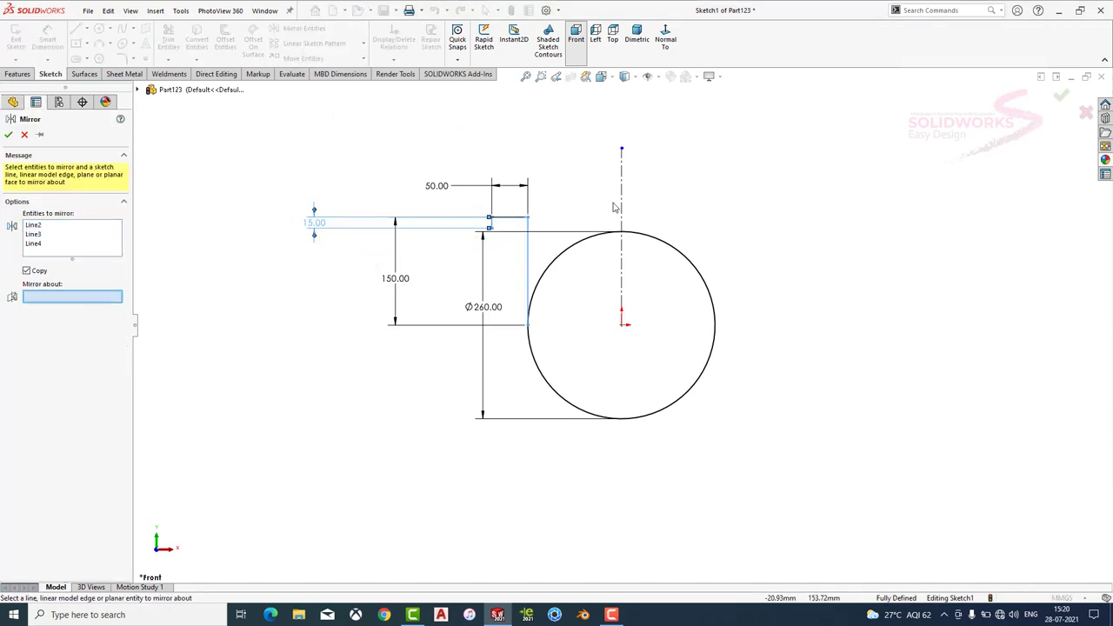
click(621, 200)
click(8, 135)
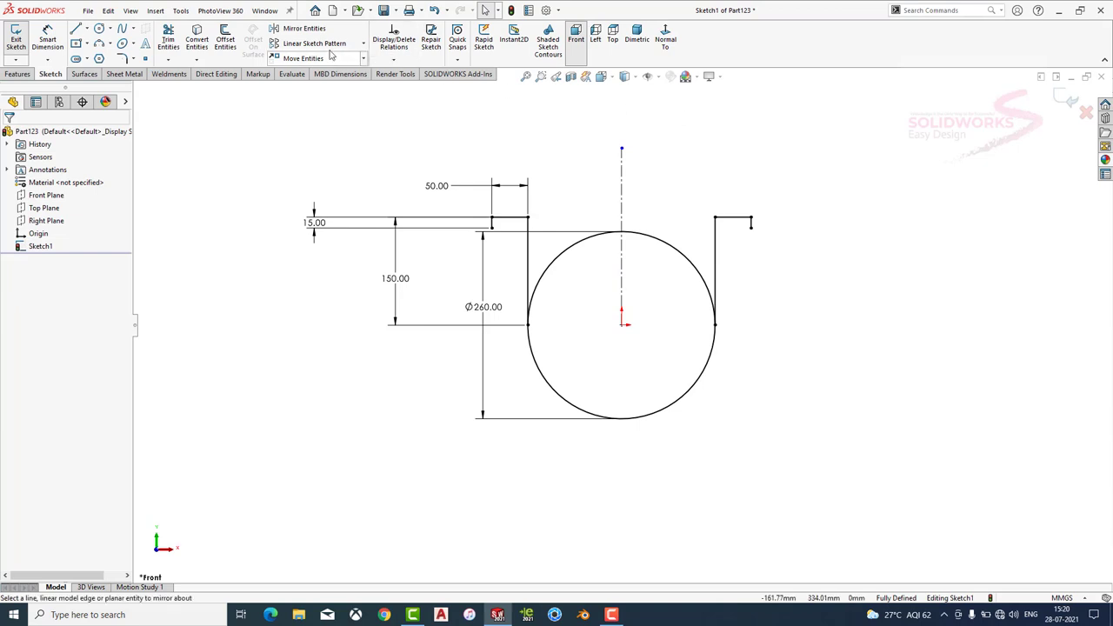
Trim away the upper half of the circle to leave the U profile.
click(171, 44)
drag(704, 210, 689, 186)
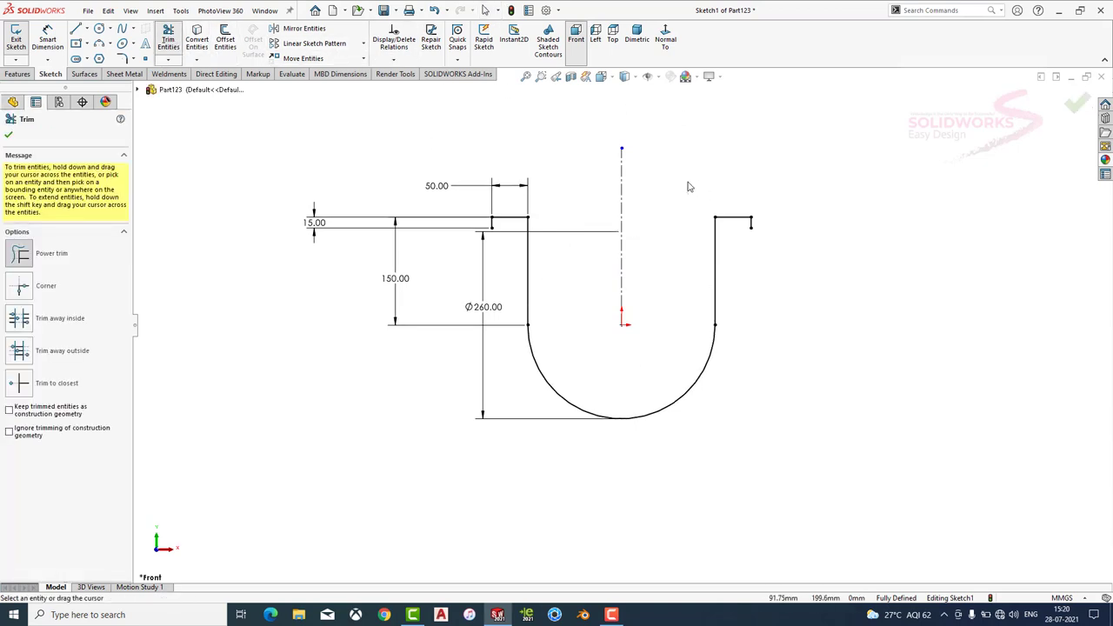
click(123, 74)
Create a 3000 mm long, 3 mm base flange with reversed direction and flipped thickness.
click(23, 41)
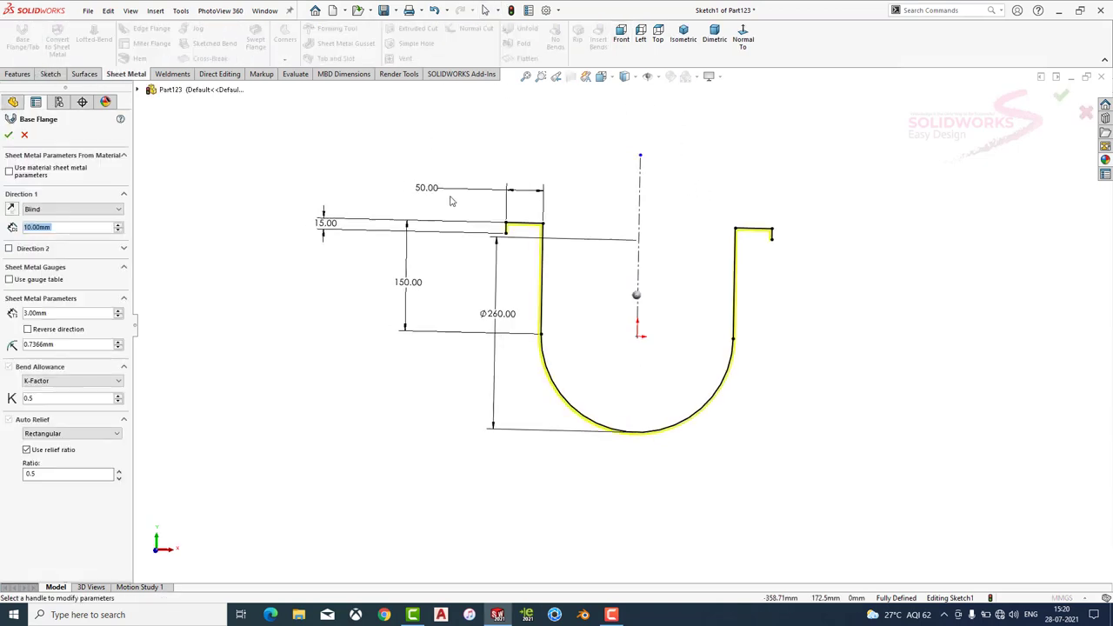
click(12, 209)
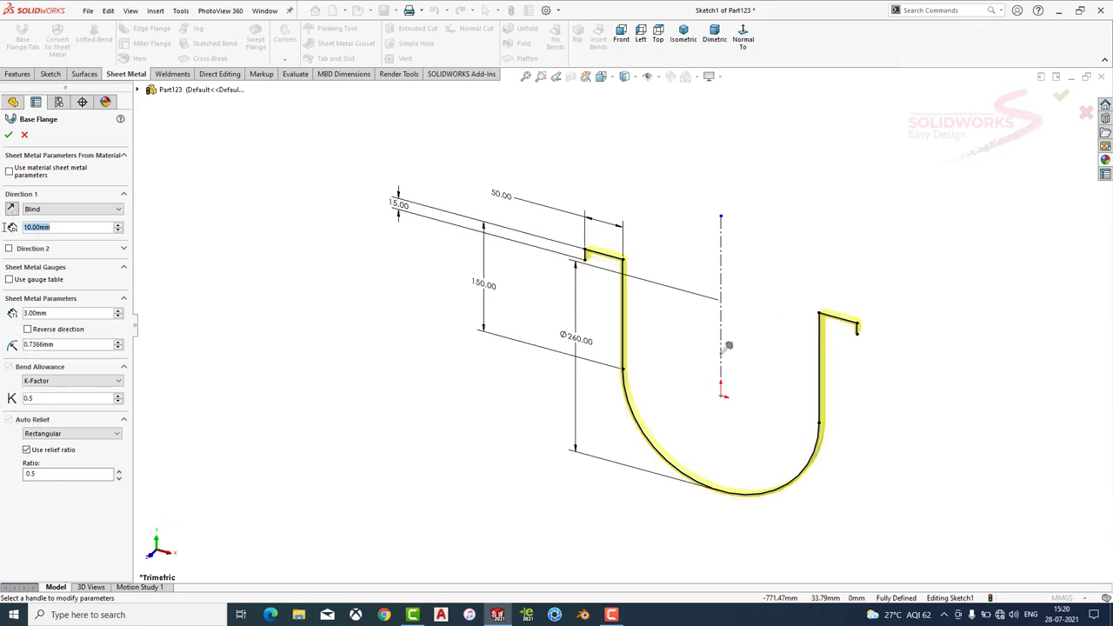
text(000)
key(Return)
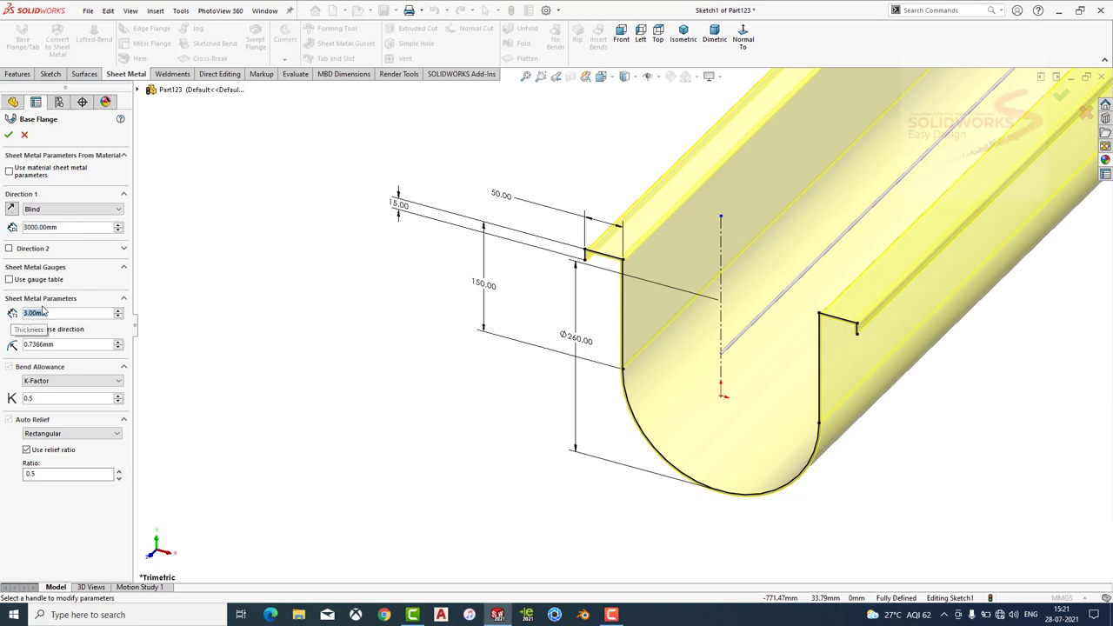
scroll(649, 284, down, 3)
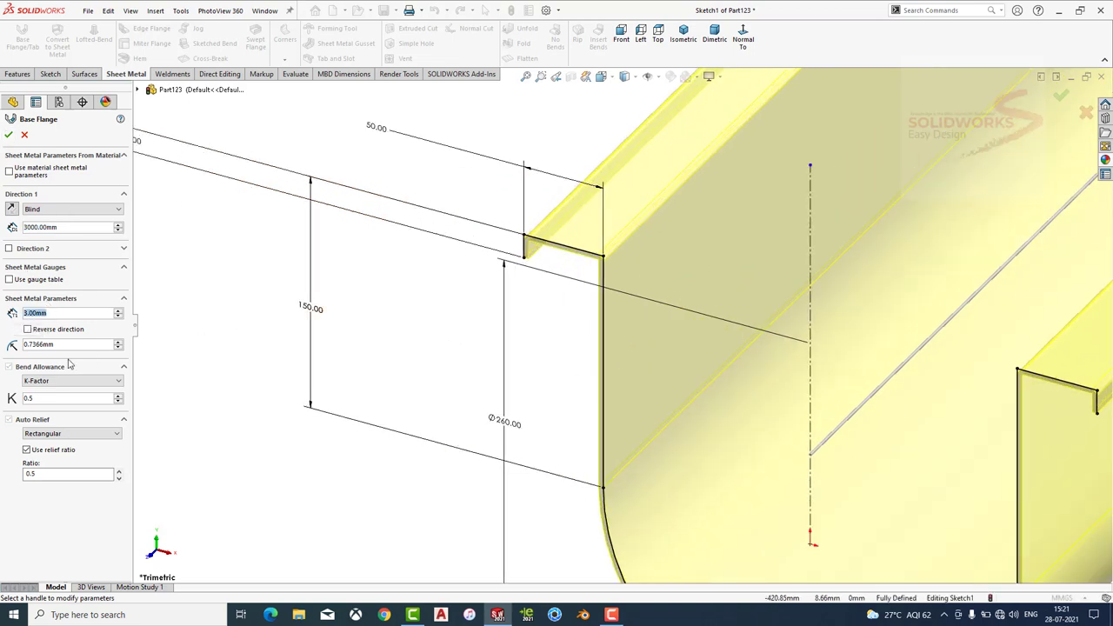
click(28, 329)
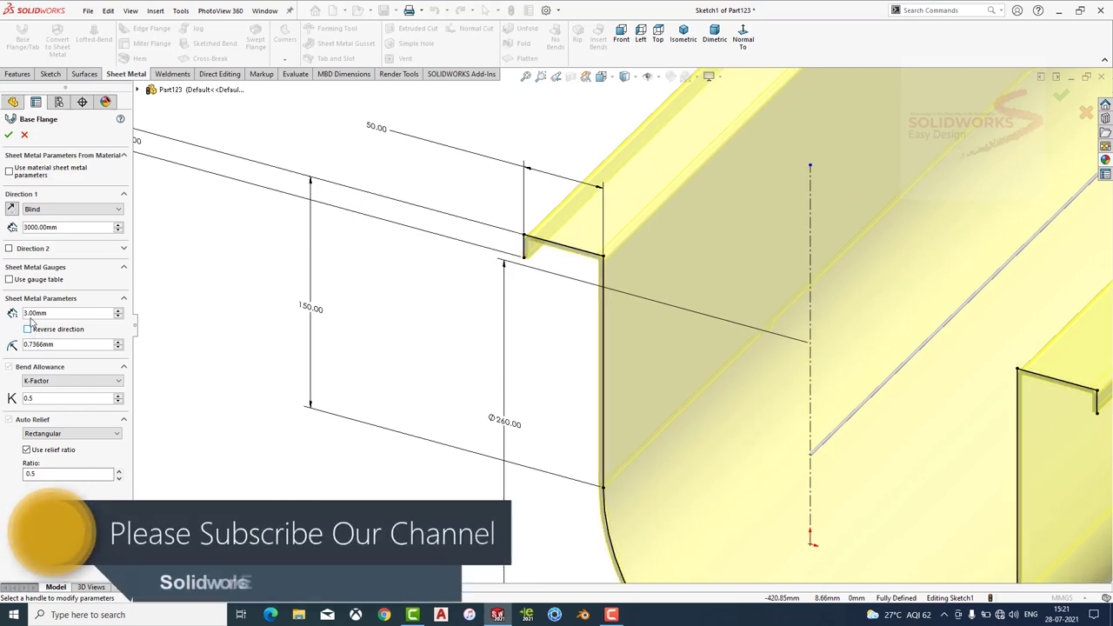
click(8, 135)
scroll(362, 252, up, 3)
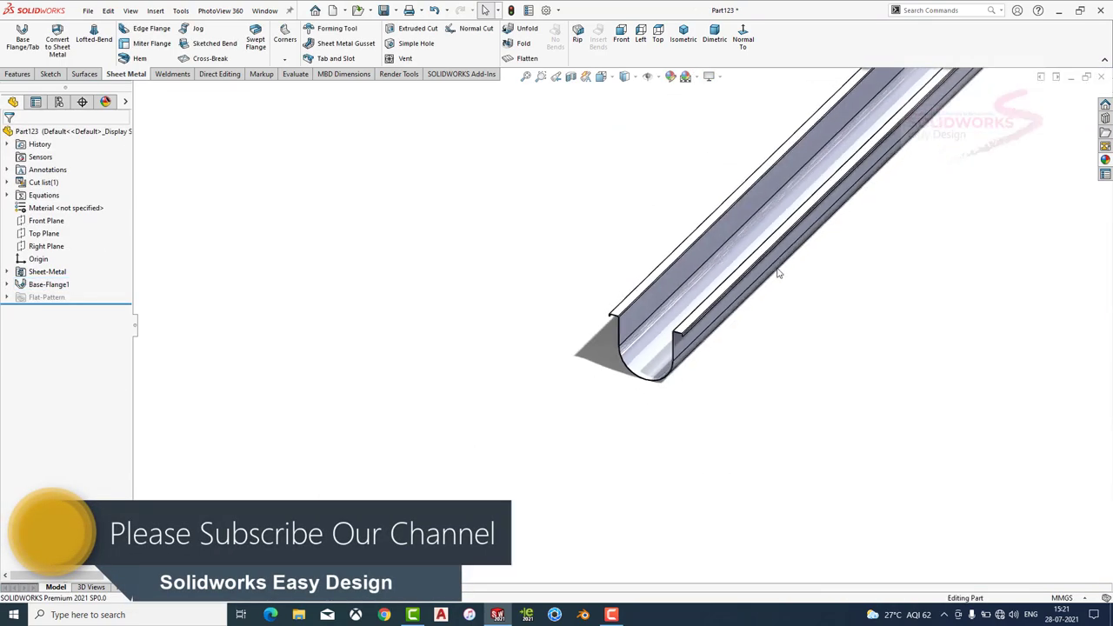
scroll(800, 239, up, 2)
scroll(800, 239, up, 2)
click(1106, 159)
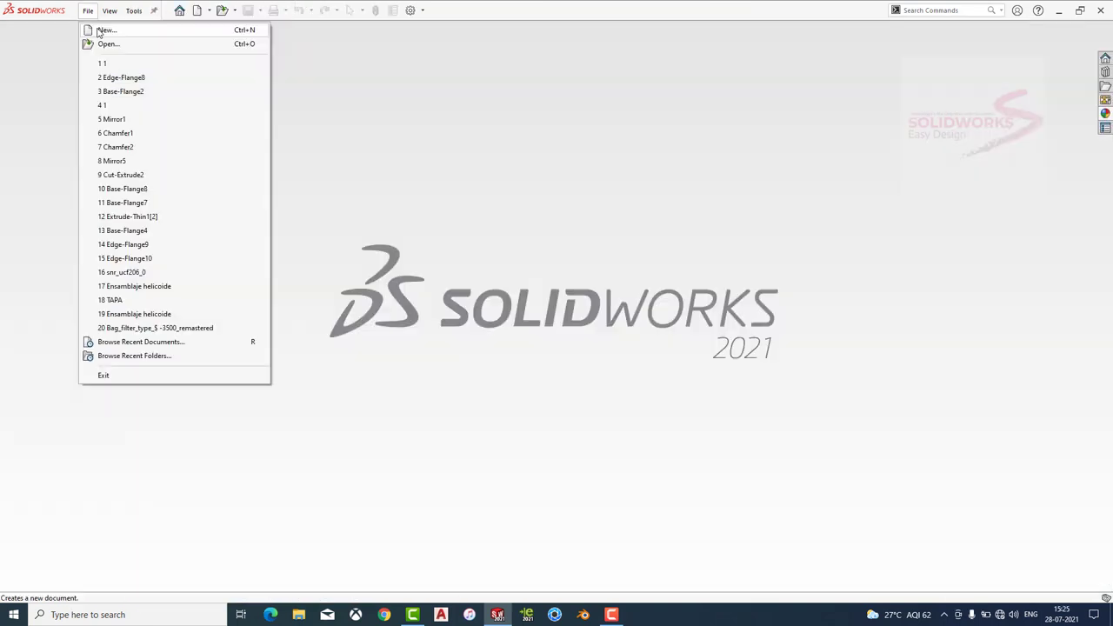
Create a new part and start a sketch on the Front Plane.
click(98, 32)
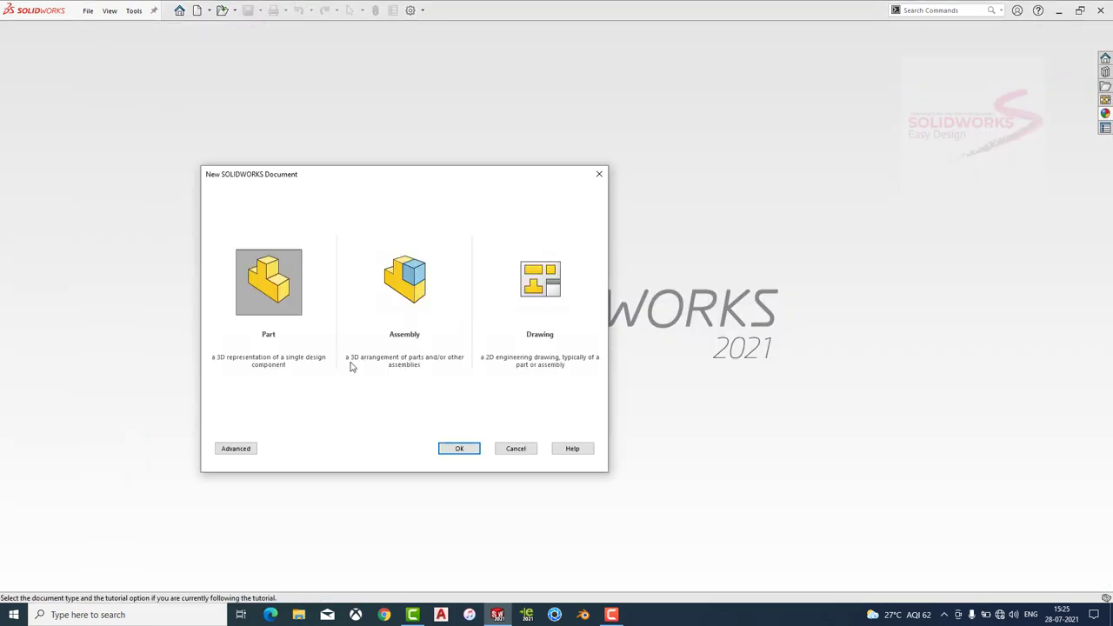
click(457, 450)
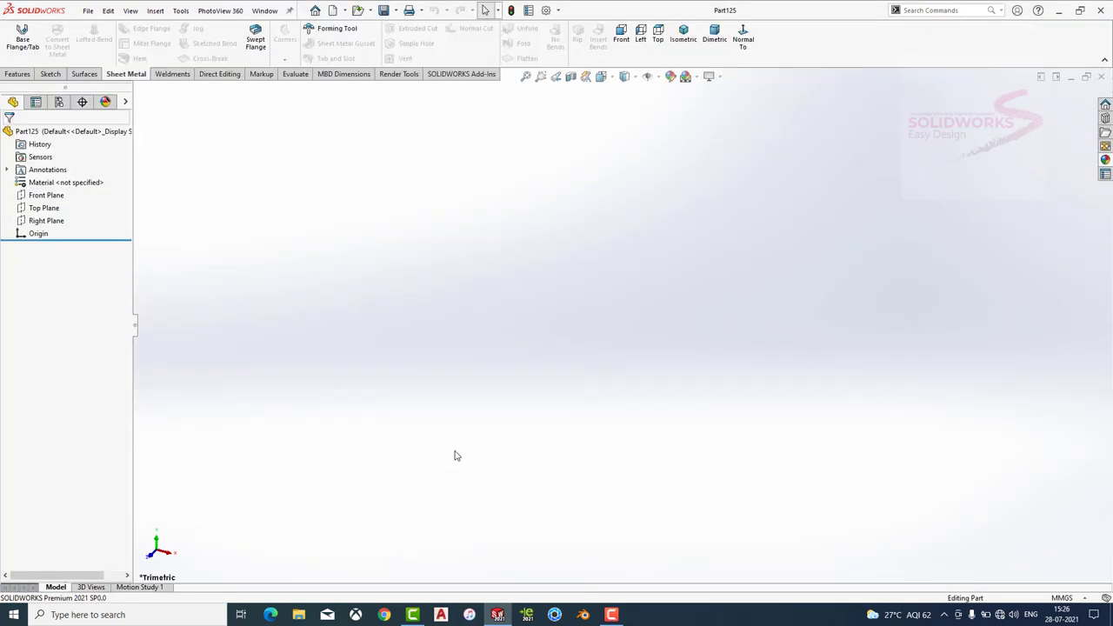
click(46, 195)
click(65, 179)
Draw a vertical line down to the origin and convert it into a construction centreline.
click(77, 29)
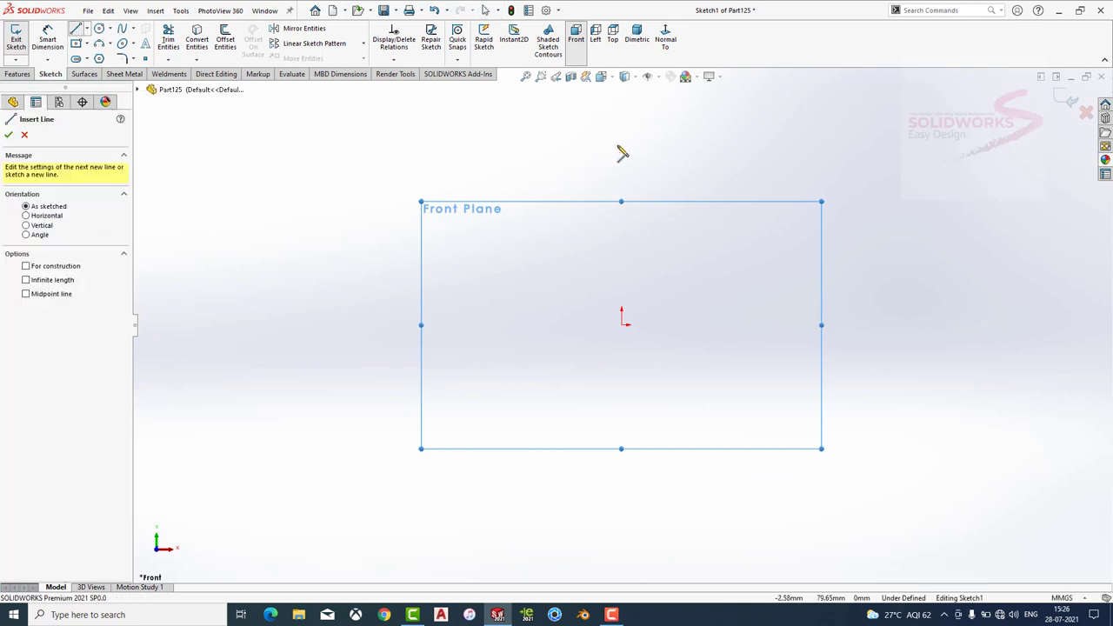
click(621, 129)
click(622, 324)
key(Escape)
click(621, 226)
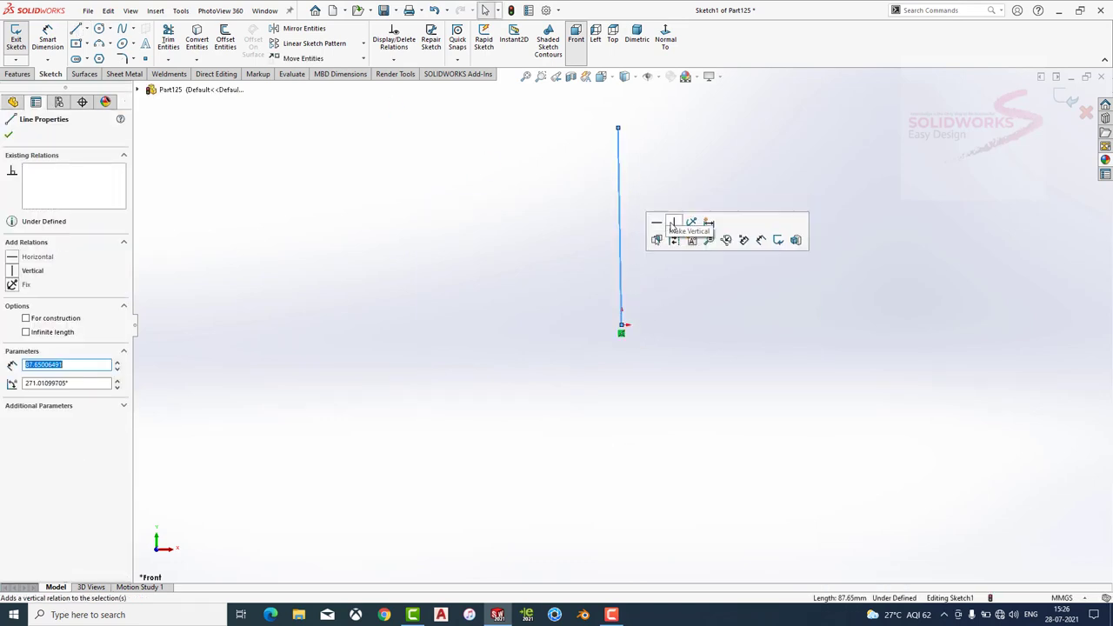
click(206, 171)
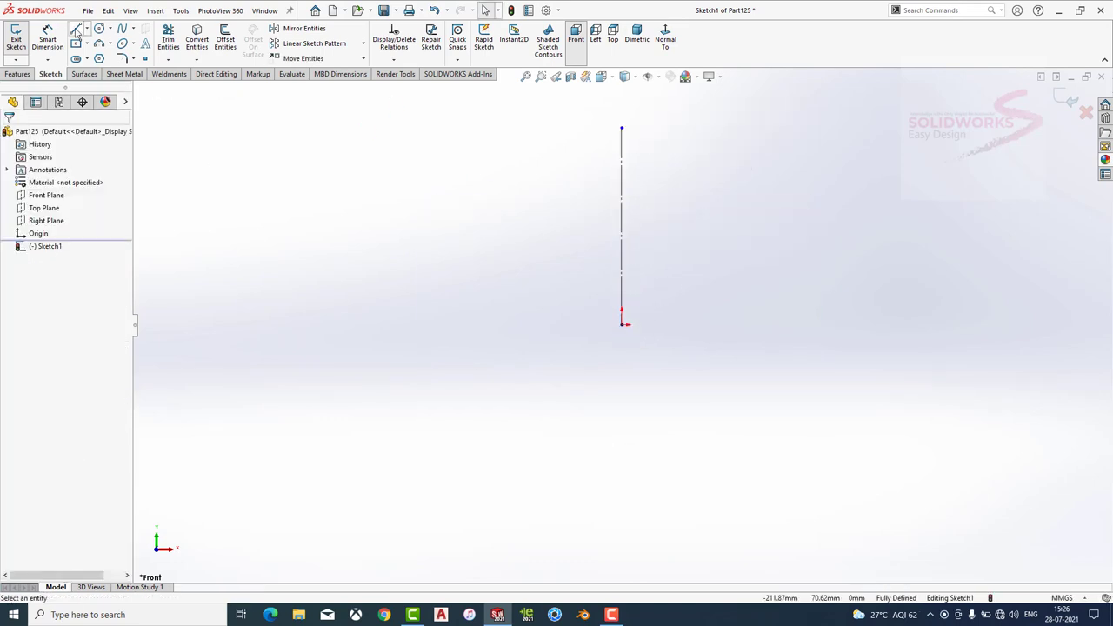
Draw a circle centred on the origin and dimension it Ø260 mm.
click(99, 29)
click(623, 324)
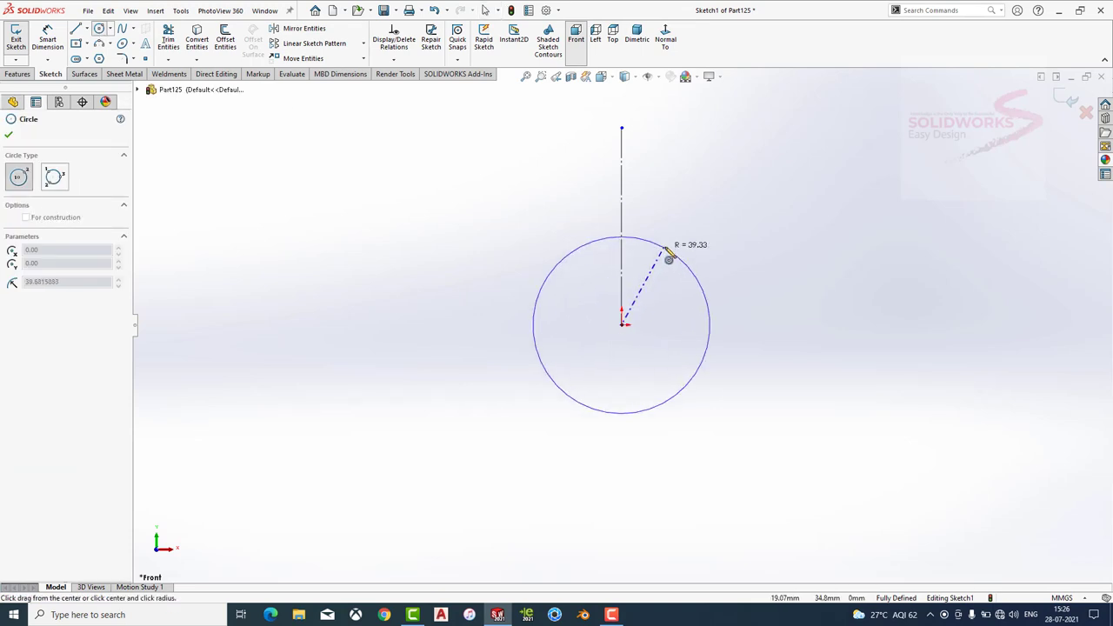
click(669, 258)
key(Escape)
click(536, 300)
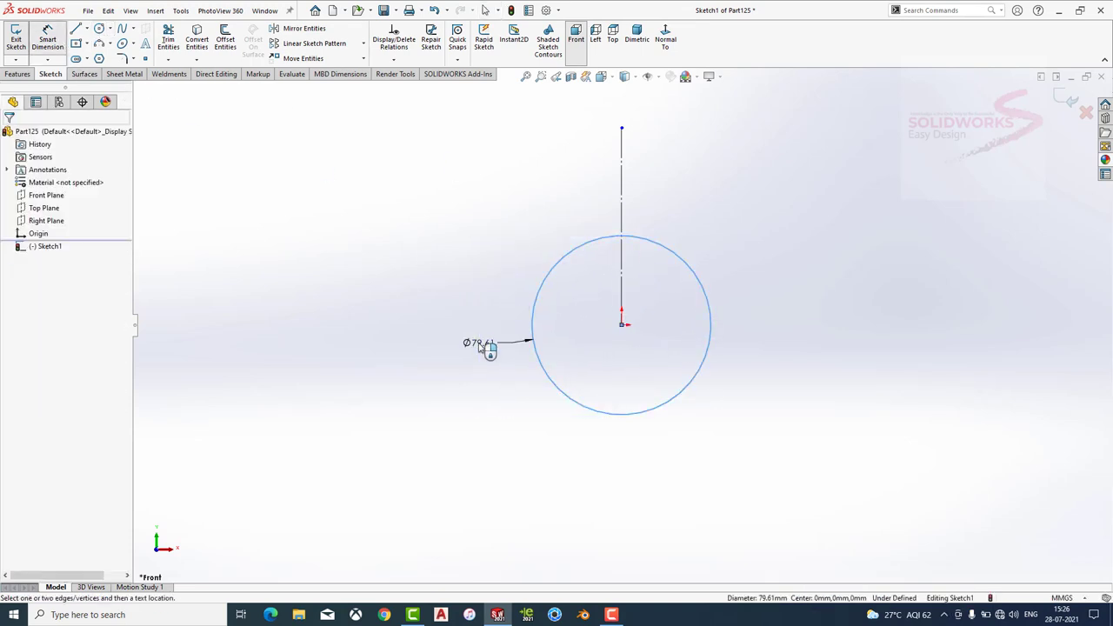
click(485, 346)
key(Return)
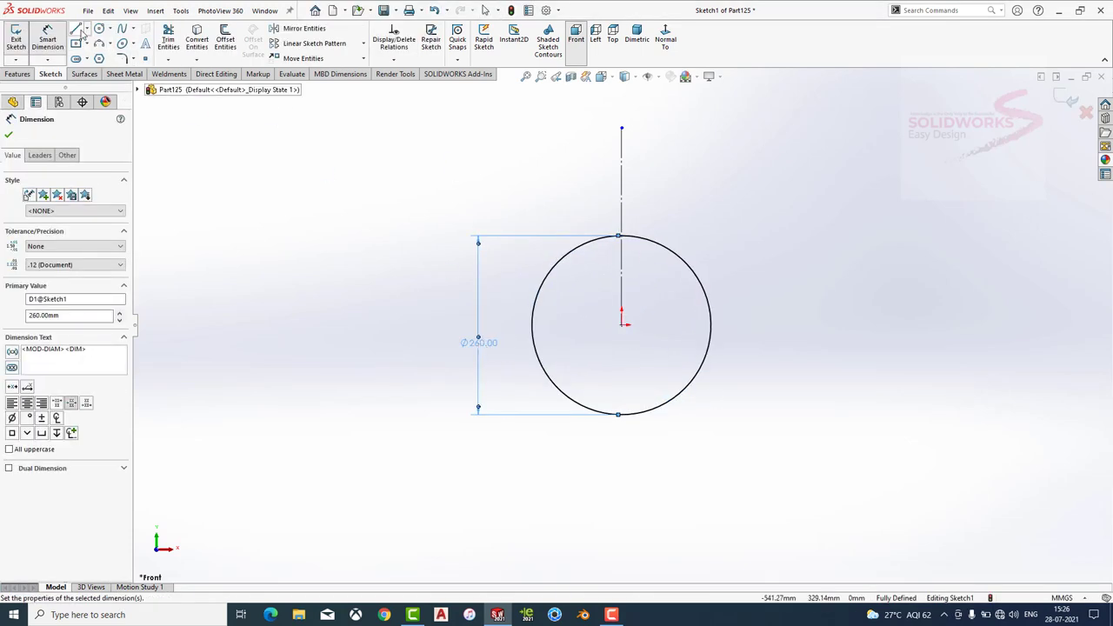
Draw the left wall and lip lines starting from the circle's left side.
click(76, 29)
click(531, 324)
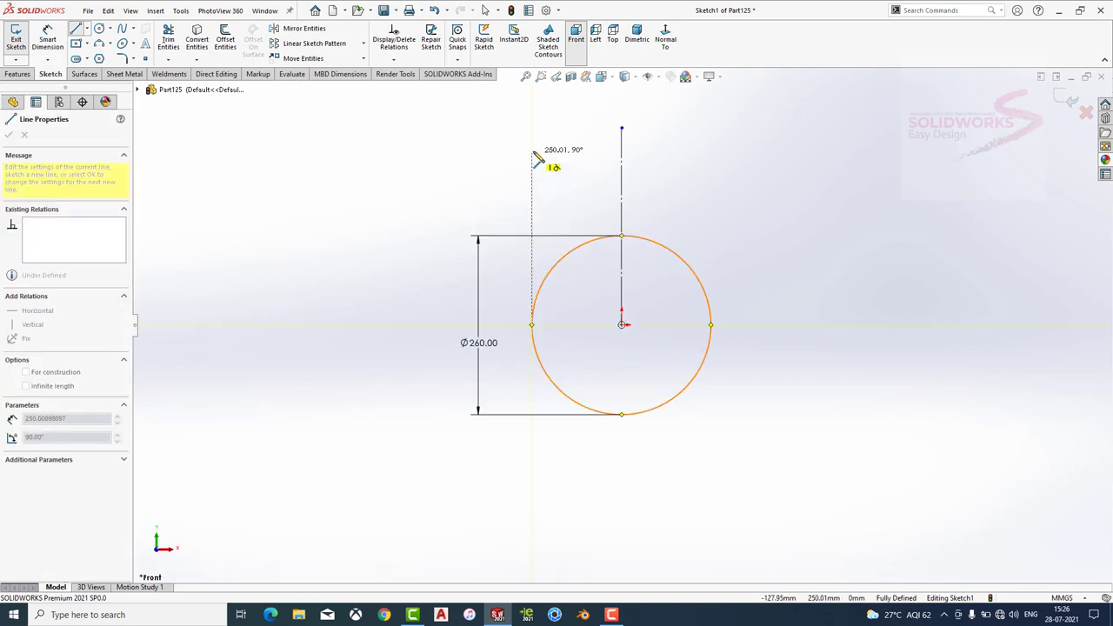
click(470, 151)
click(470, 173)
click(48, 39)
Dimension the lip height 15 mm, lip width 50 mm and wall height 150 mm.
click(471, 162)
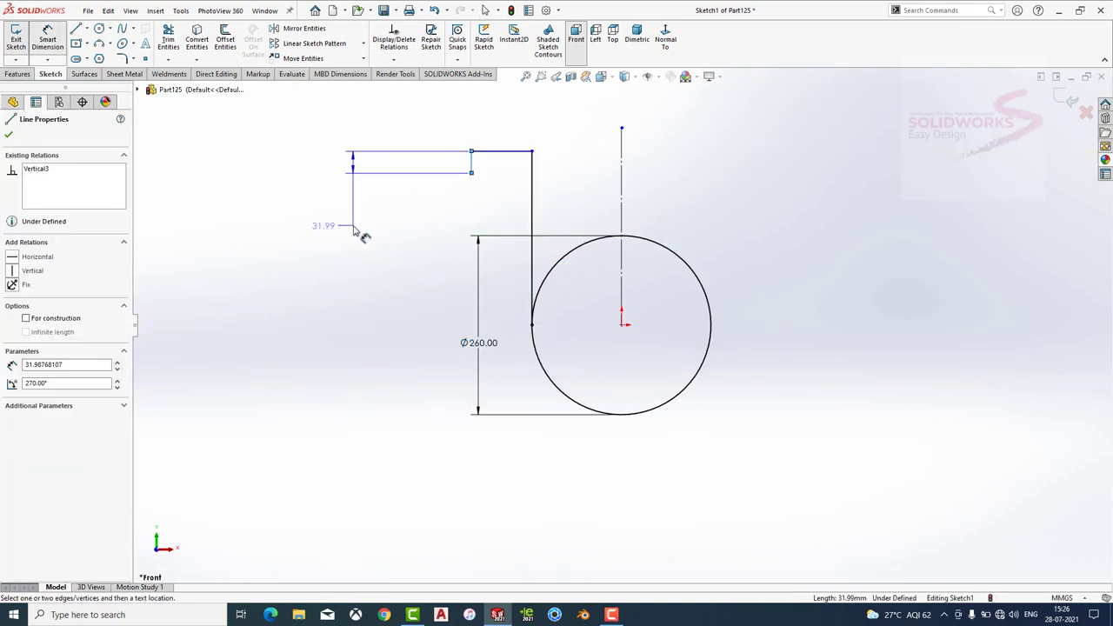
click(355, 229)
text(15)
key(Return)
click(490, 156)
click(494, 133)
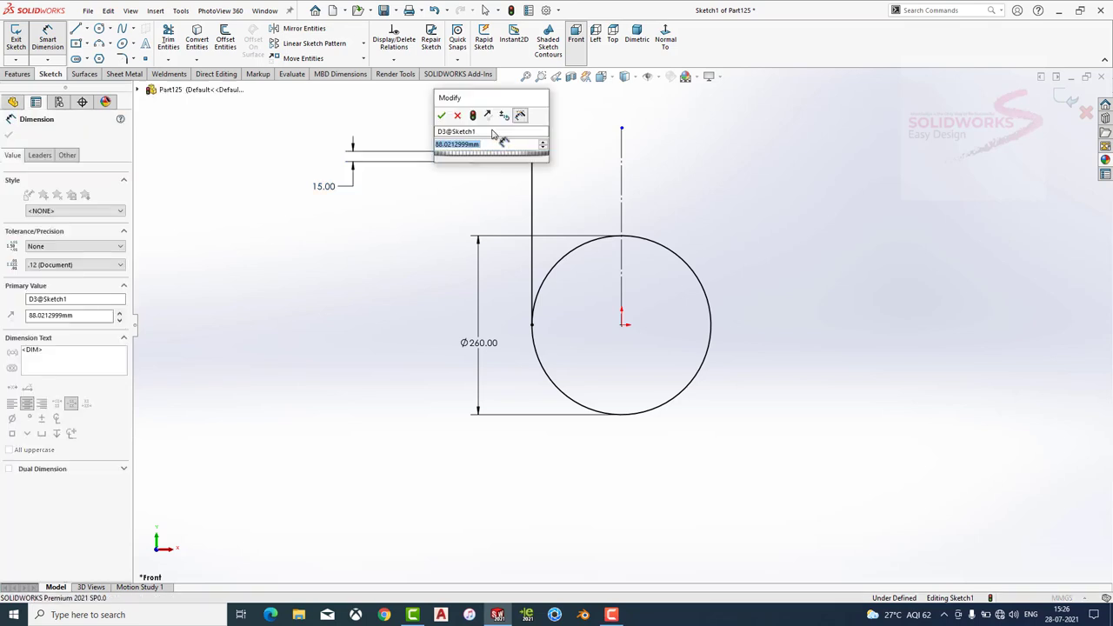
text(50)
key(Return)
click(533, 200)
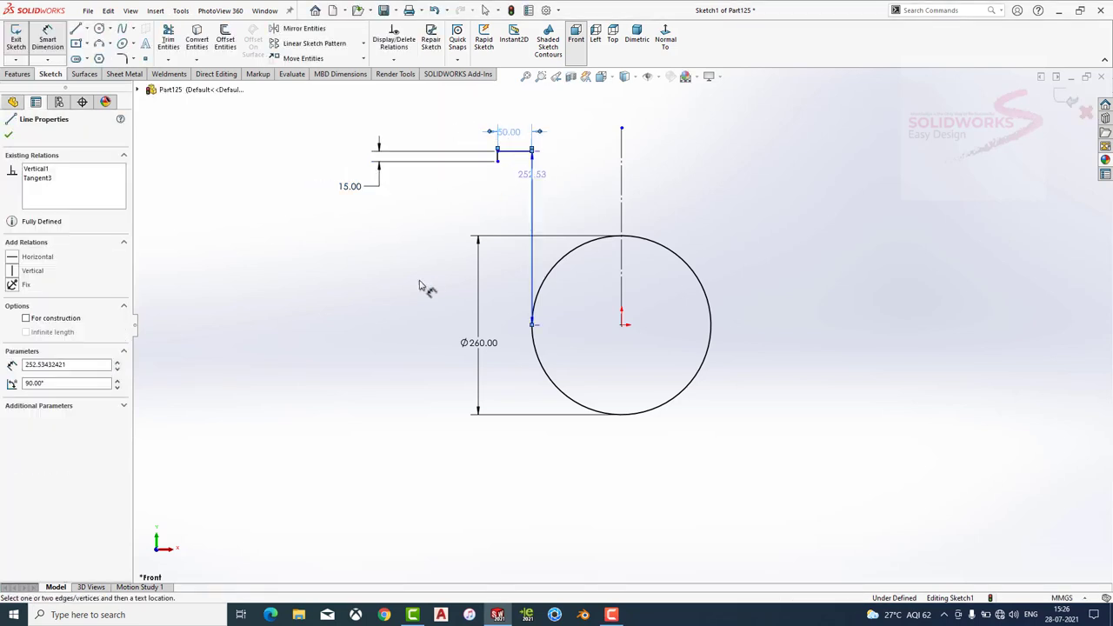
click(404, 287)
text(150)
key(Return)
scroll(644, 287, down, 2)
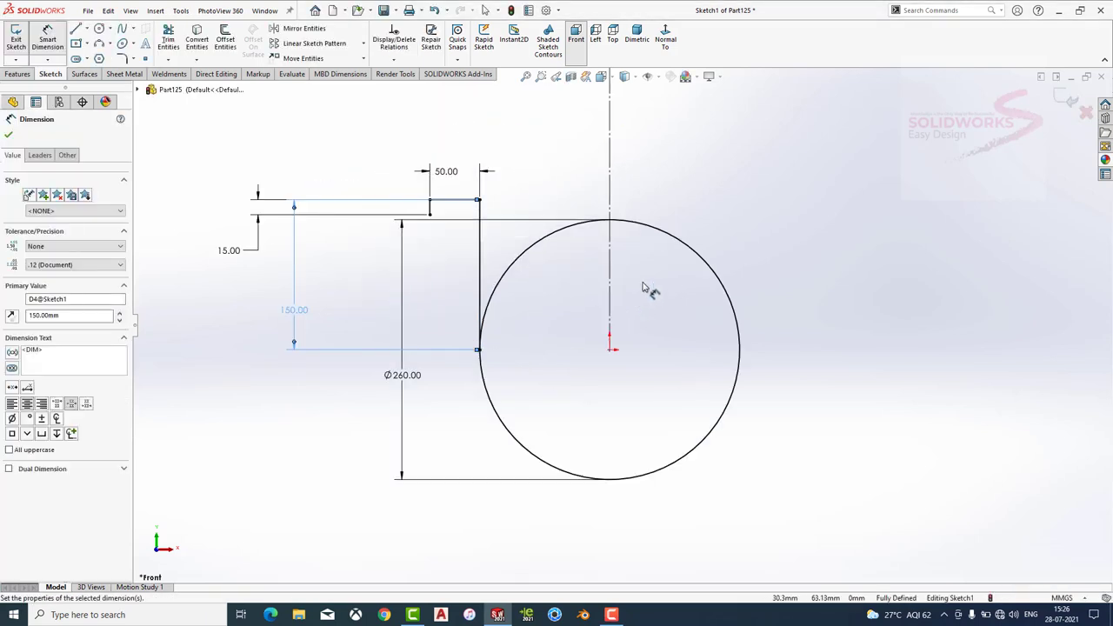
key(Escape)
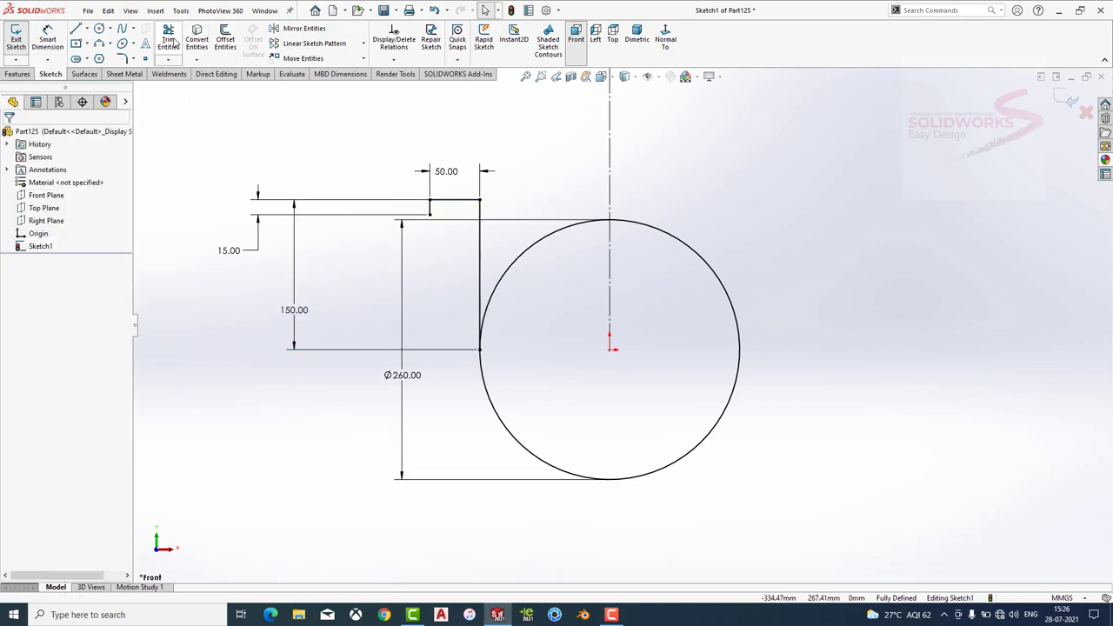
Trim away the circle's upper-left arc.
click(169, 42)
click(514, 258)
key(Escape)
Mirror the left wall and lip lines about the vertical centreline.
click(300, 28)
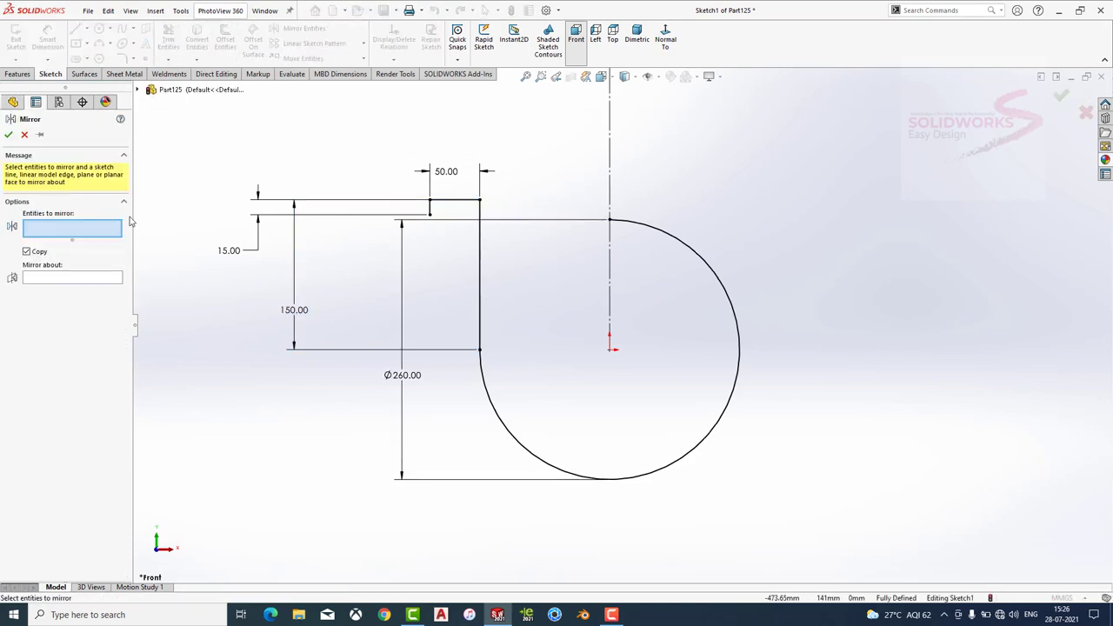
drag(498, 143, 372, 296)
click(84, 298)
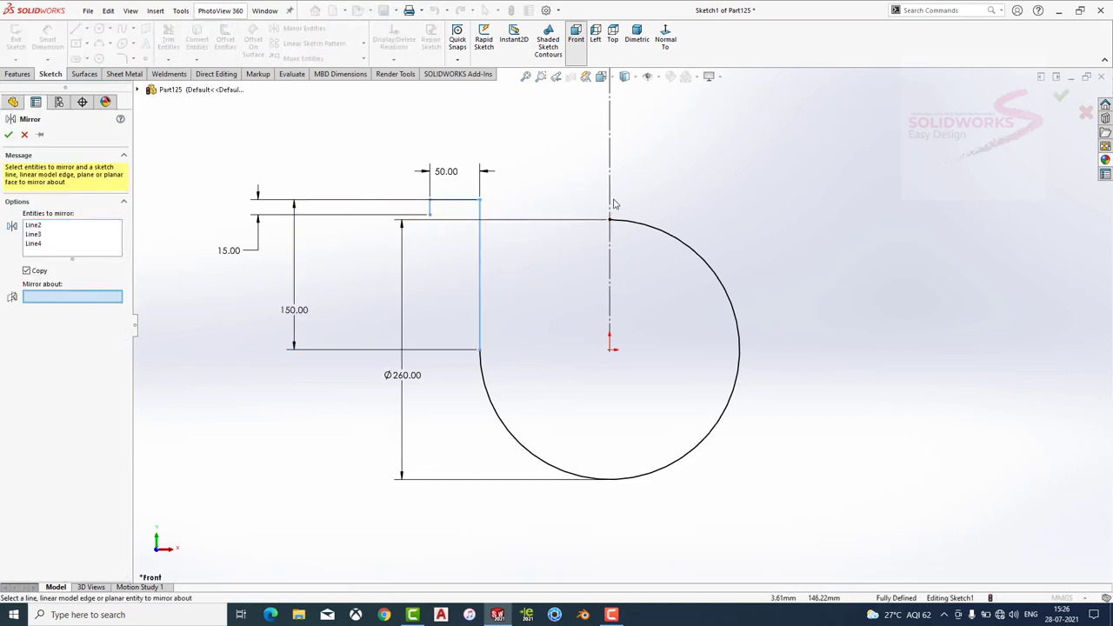
click(609, 195)
click(9, 134)
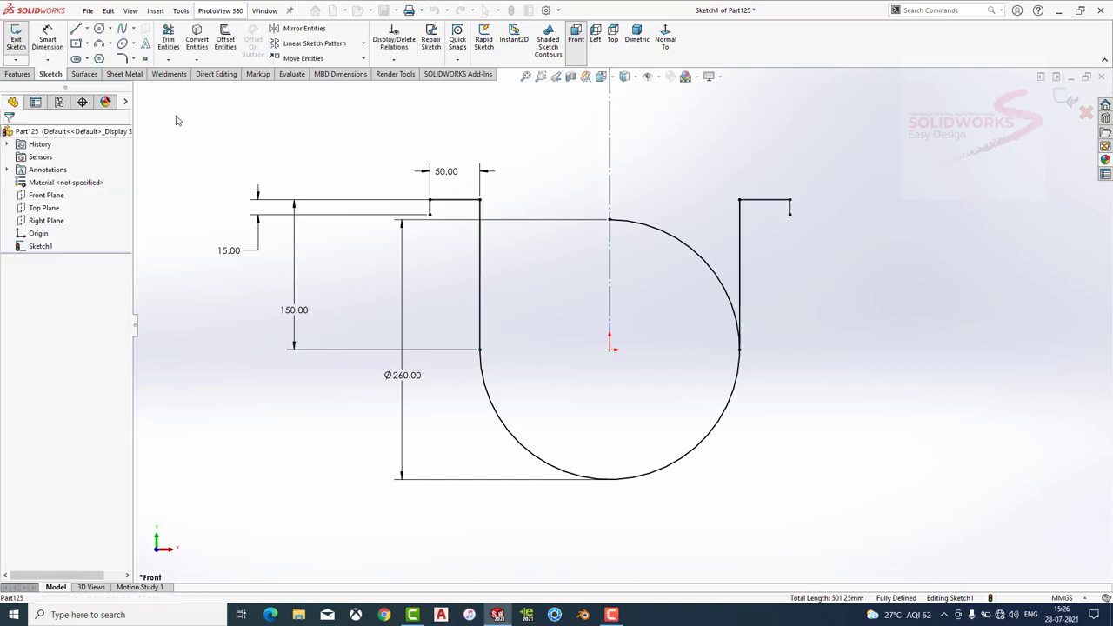
Trim the remaining upper arc and offset the bottom arc outward by 50 mm.
click(168, 39)
click(701, 256)
key(Escape)
click(226, 41)
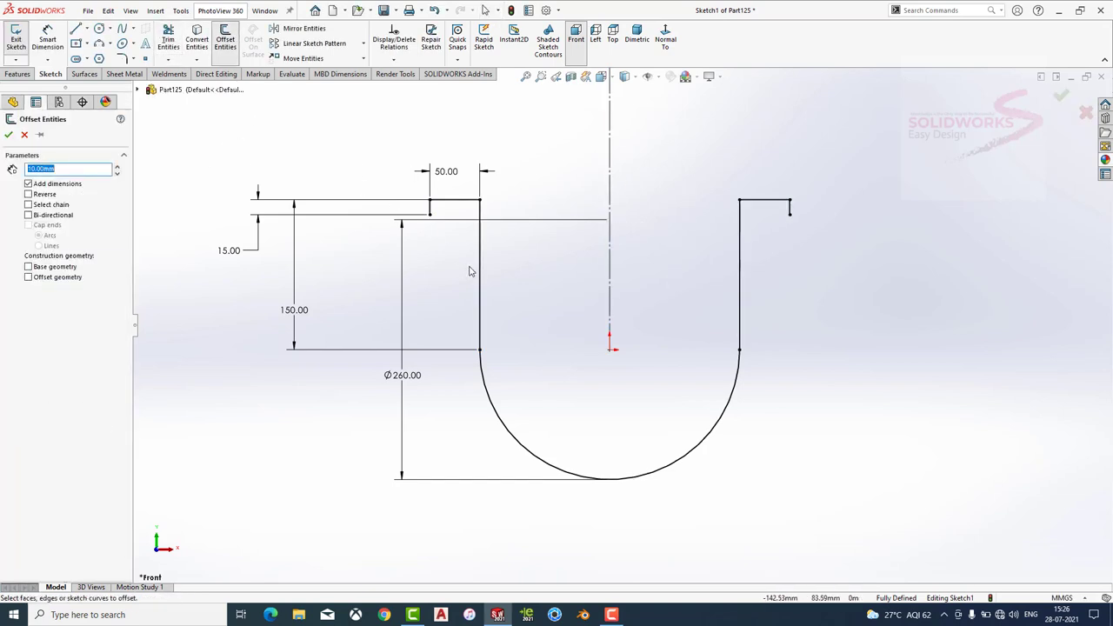
click(487, 385)
text(5)
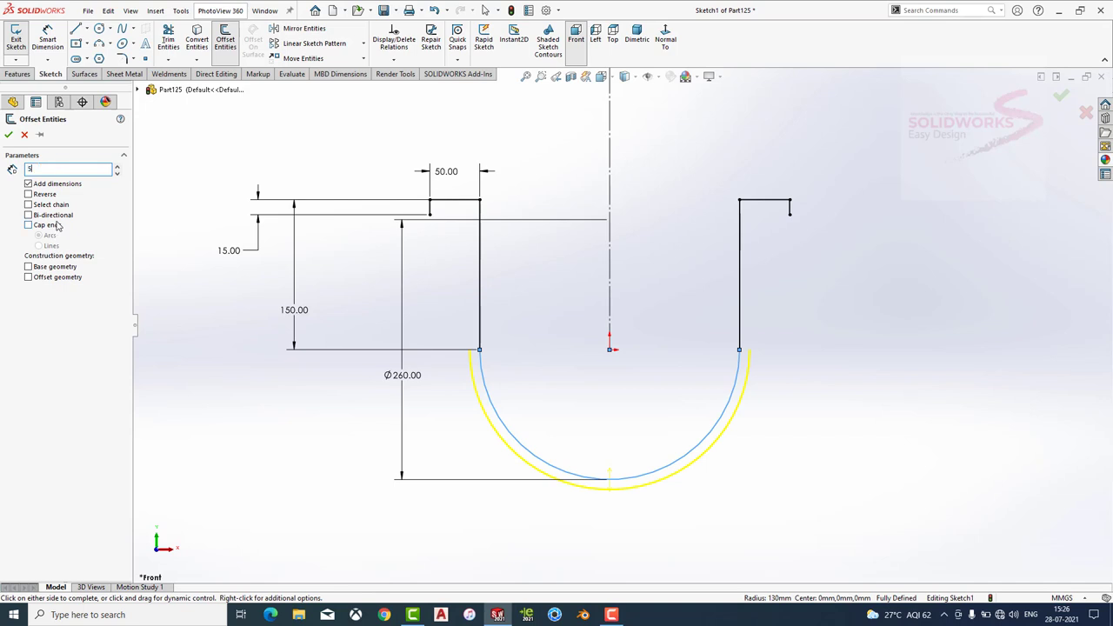
text(0.00mm)
key(Return)
Draw left and right outer vertical walls down to the offset arc.
click(76, 29)
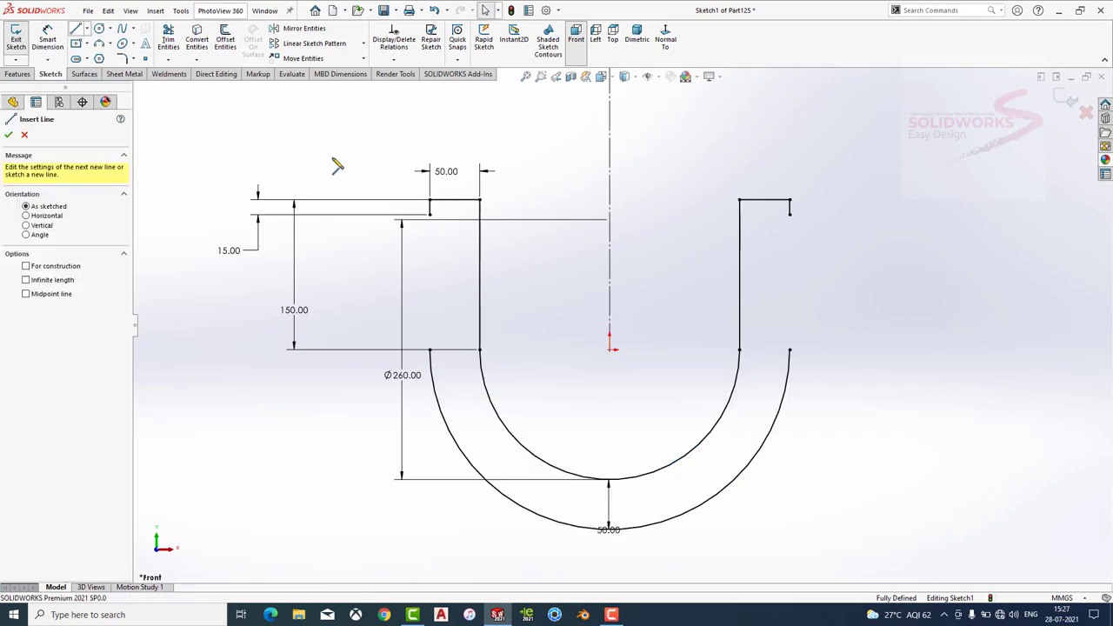
drag(429, 214, 430, 349)
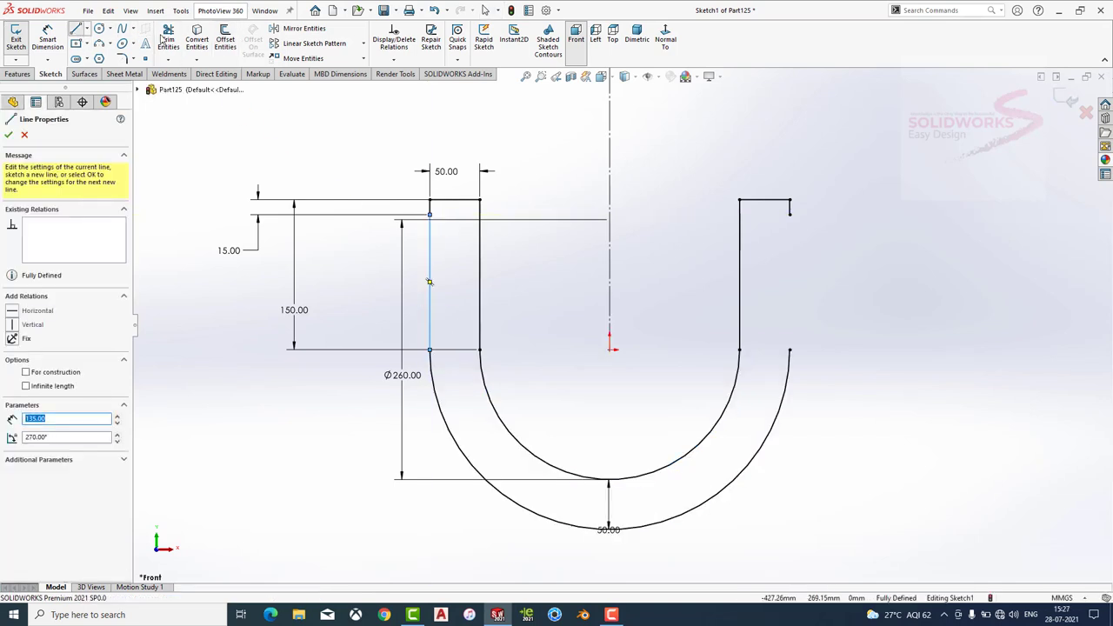
drag(790, 214, 789, 350)
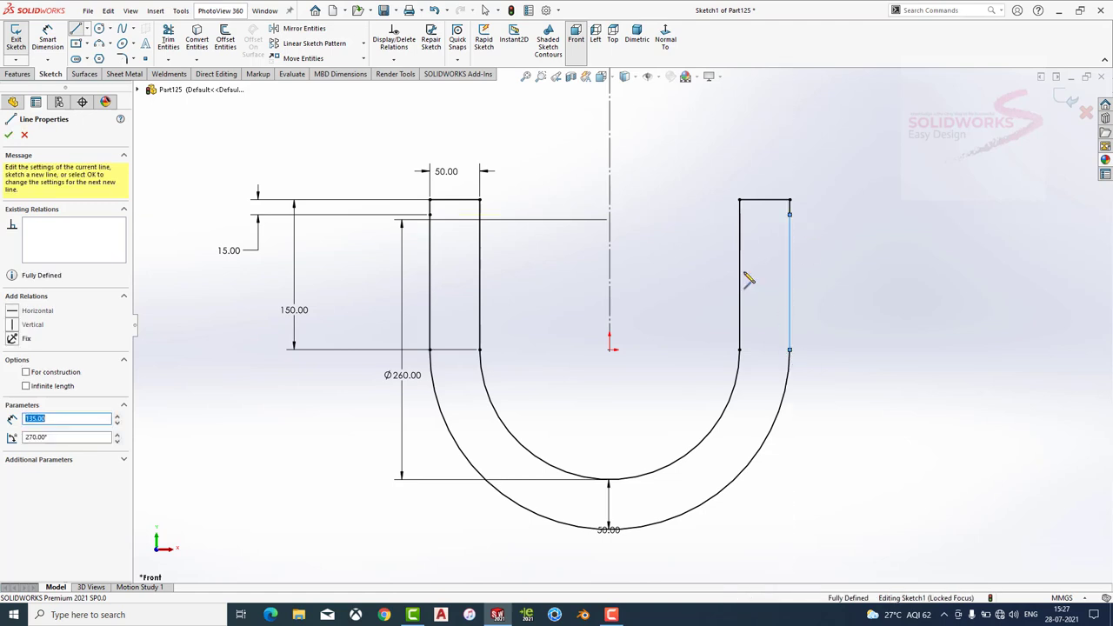
Turn the closed U profile into a sheet-metal base flange.
click(126, 74)
click(23, 39)
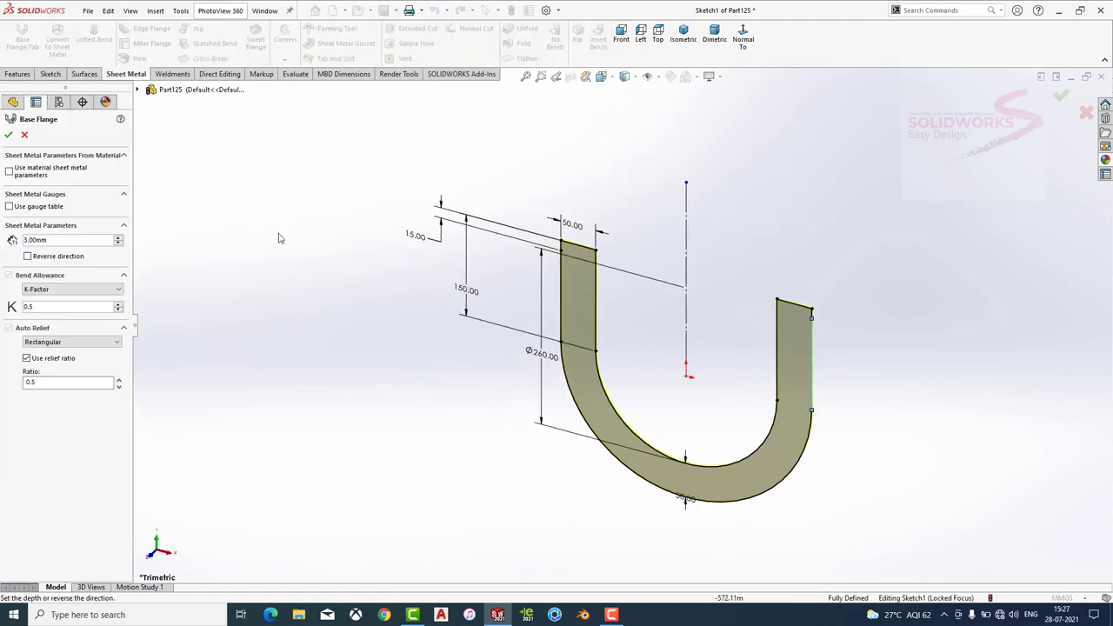
scroll(767, 443, down, 2)
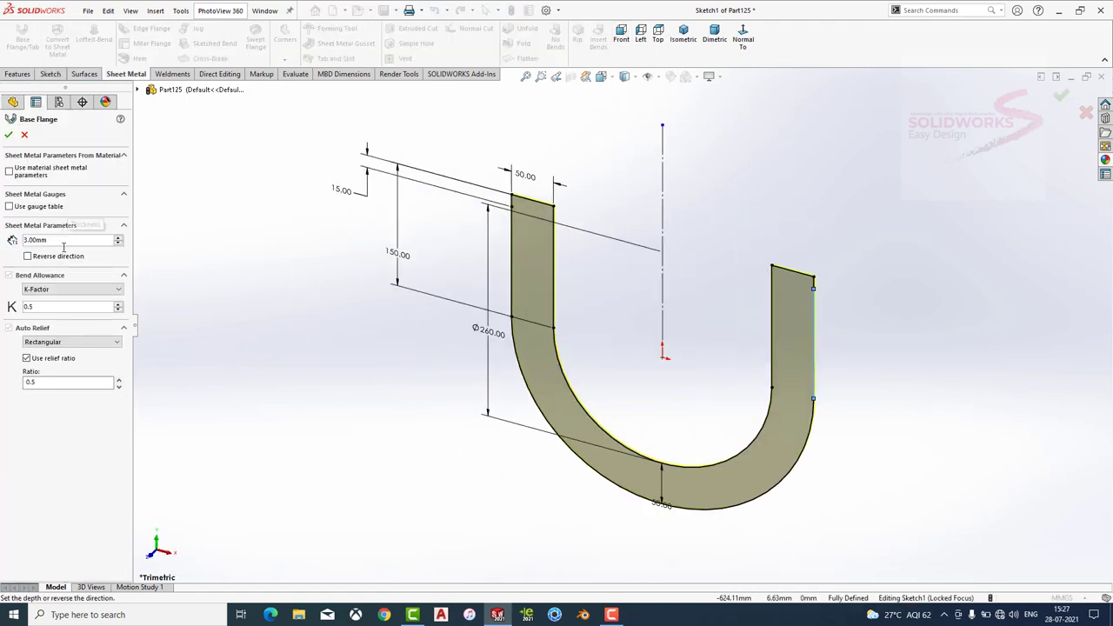
click(12, 137)
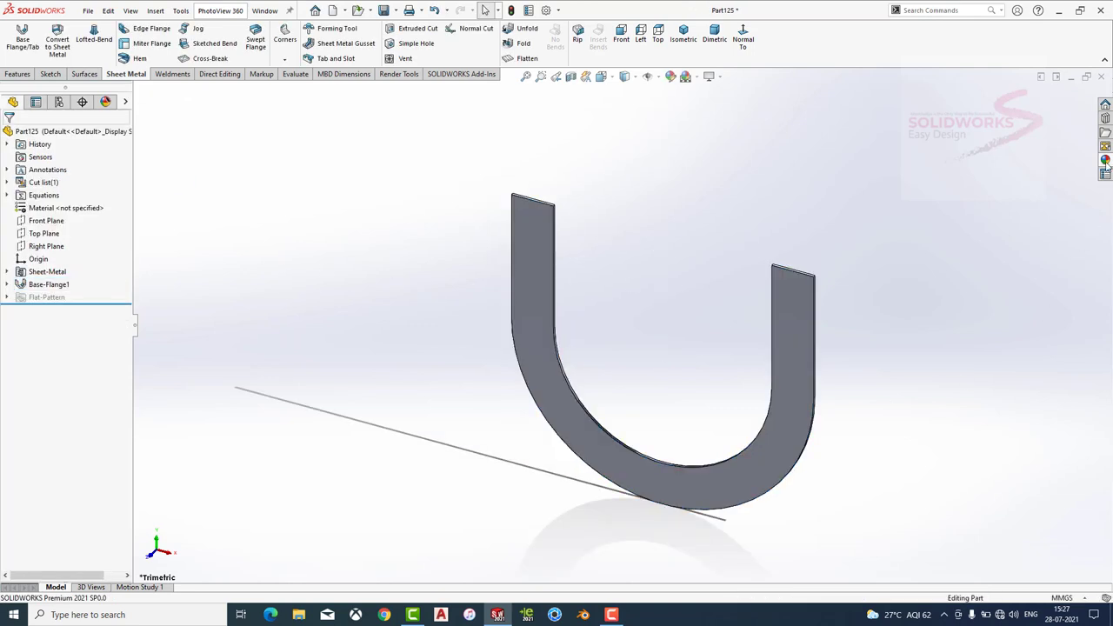
Apply the Candy Apple Red appearance to the part.
click(1106, 161)
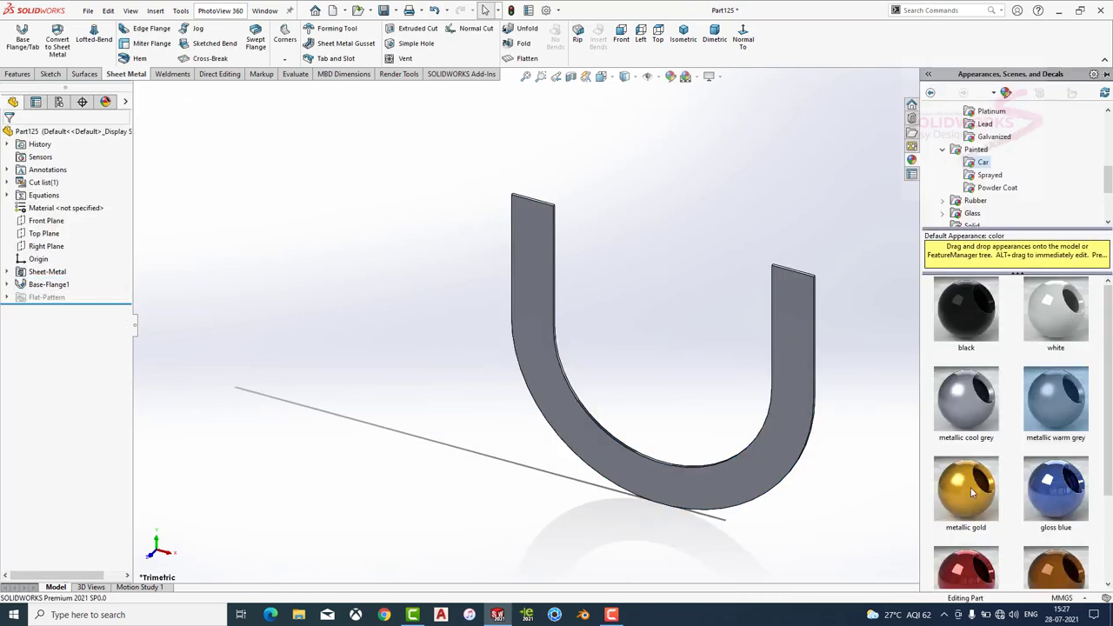
scroll(972, 493, down, 3)
double_click(1049, 554)
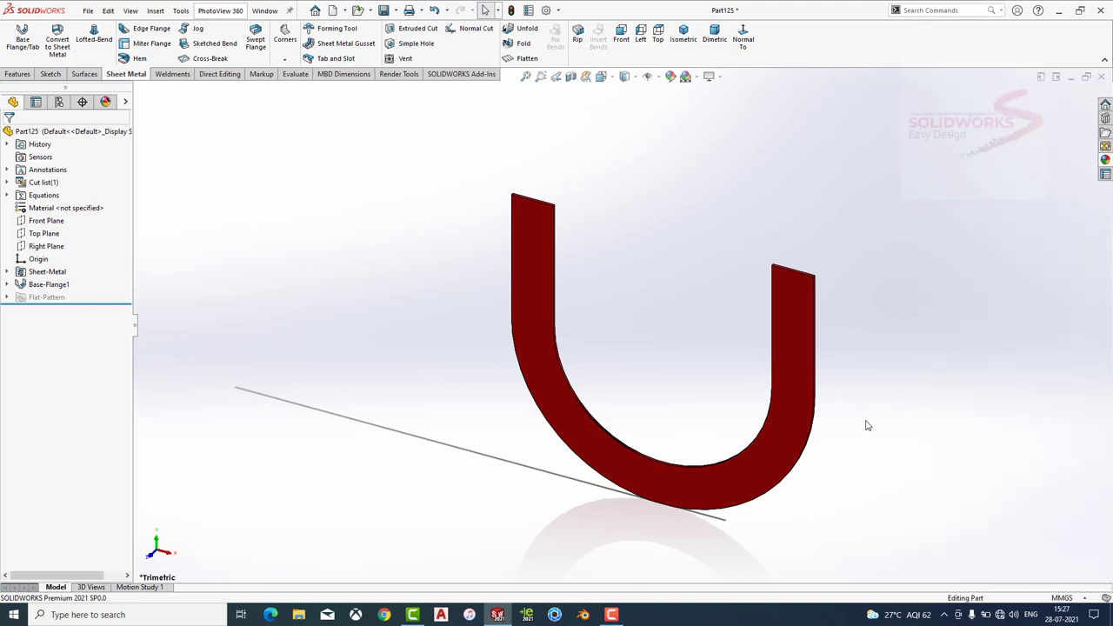
Save the part as '2' and close the document.
key(ctrl+s)
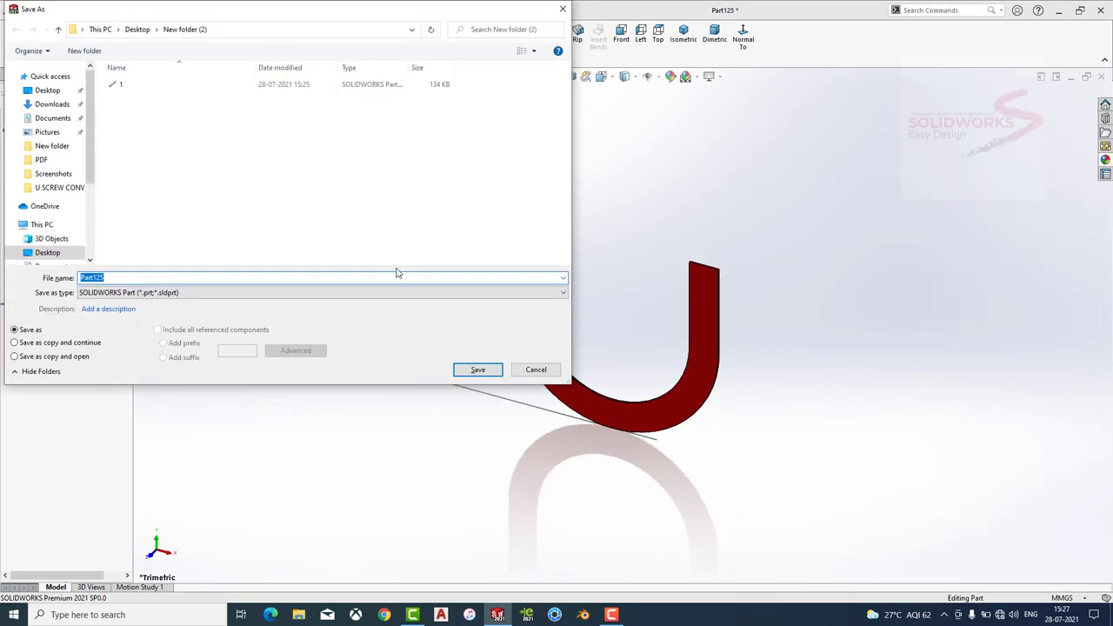
text(2)
click(474, 376)
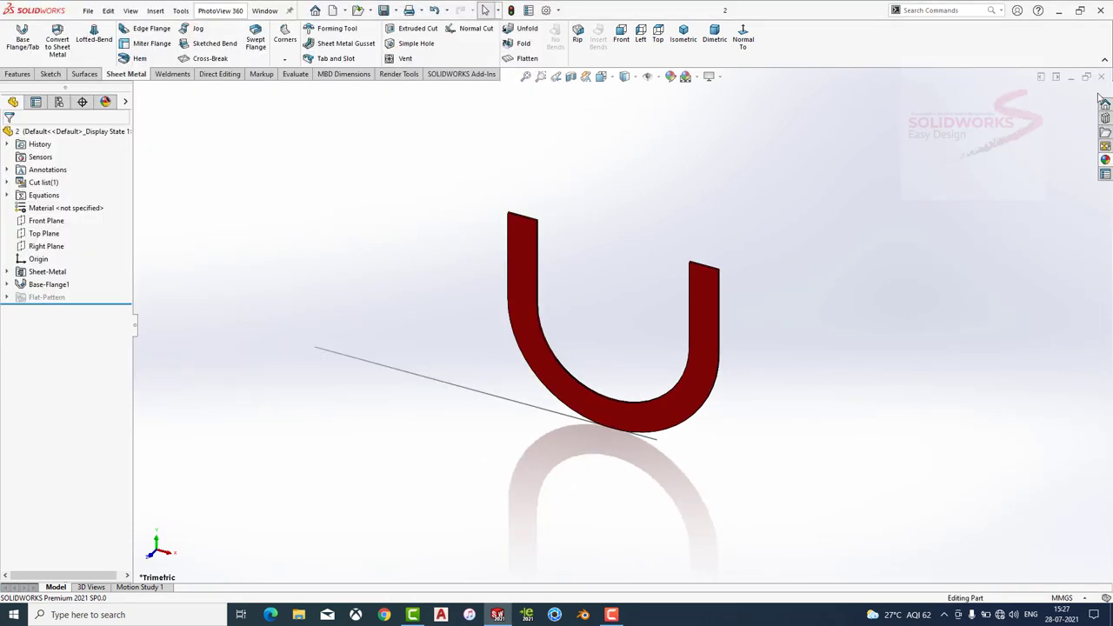
click(1101, 77)
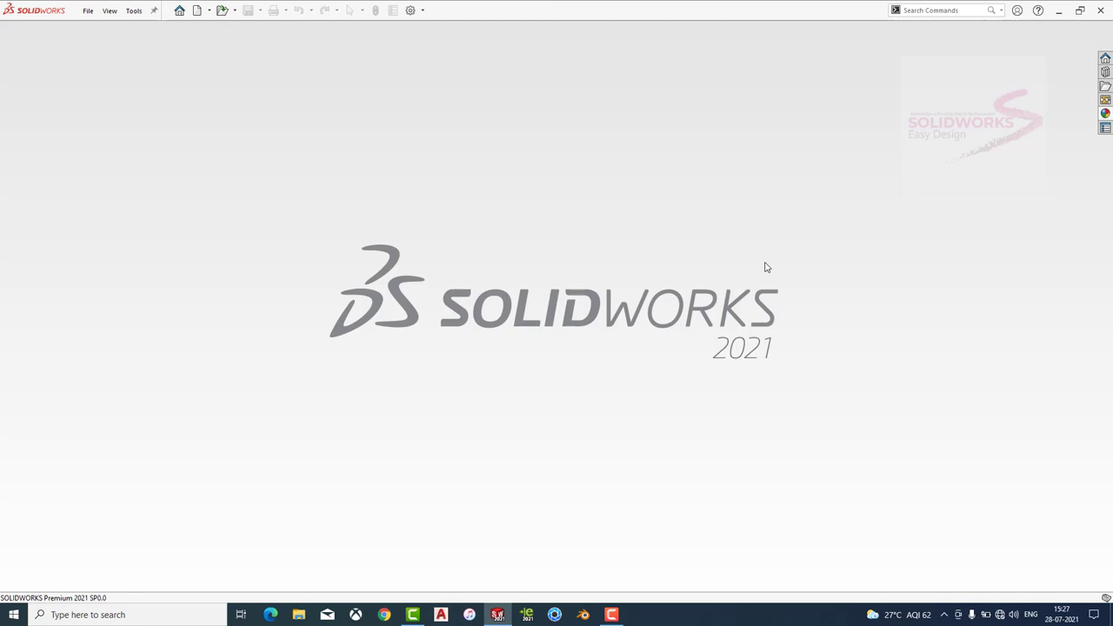
Create a new part and start a sketch on the Front Plane.
click(88, 11)
click(124, 31)
click(466, 448)
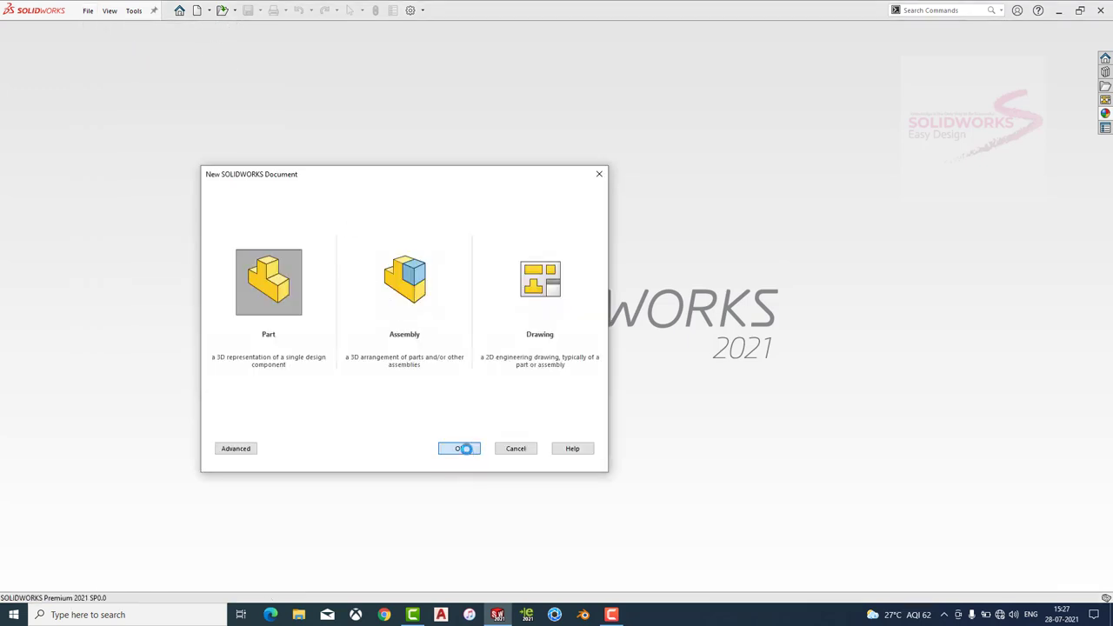
click(47, 195)
click(209, 236)
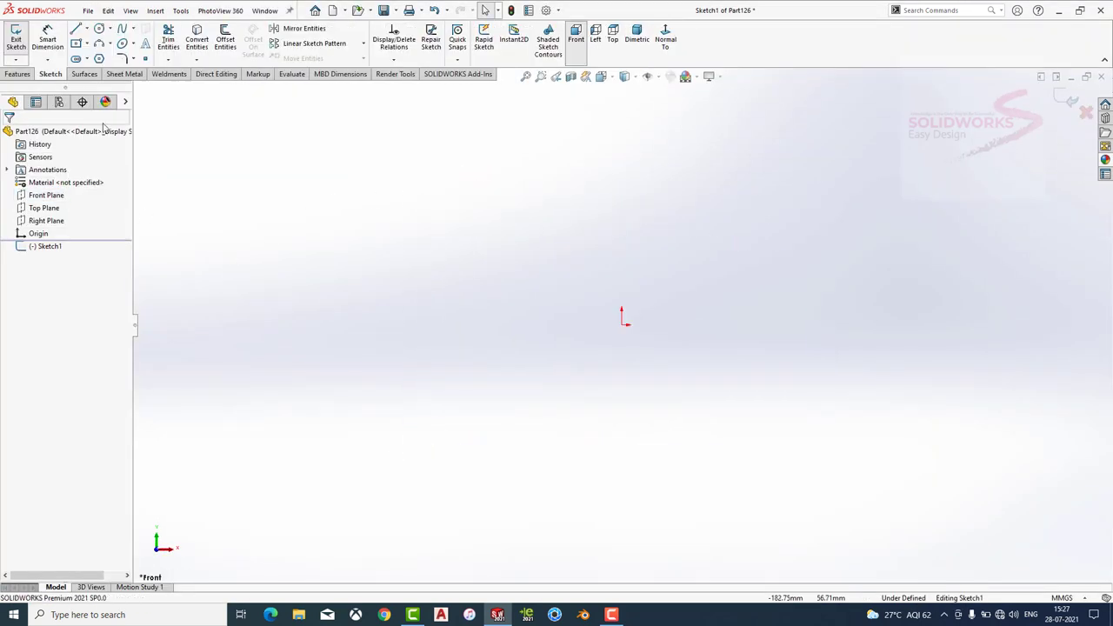
Draw a vertical centerline from the origin and a horizontal line crossing it.
click(86, 31)
click(104, 54)
click(622, 322)
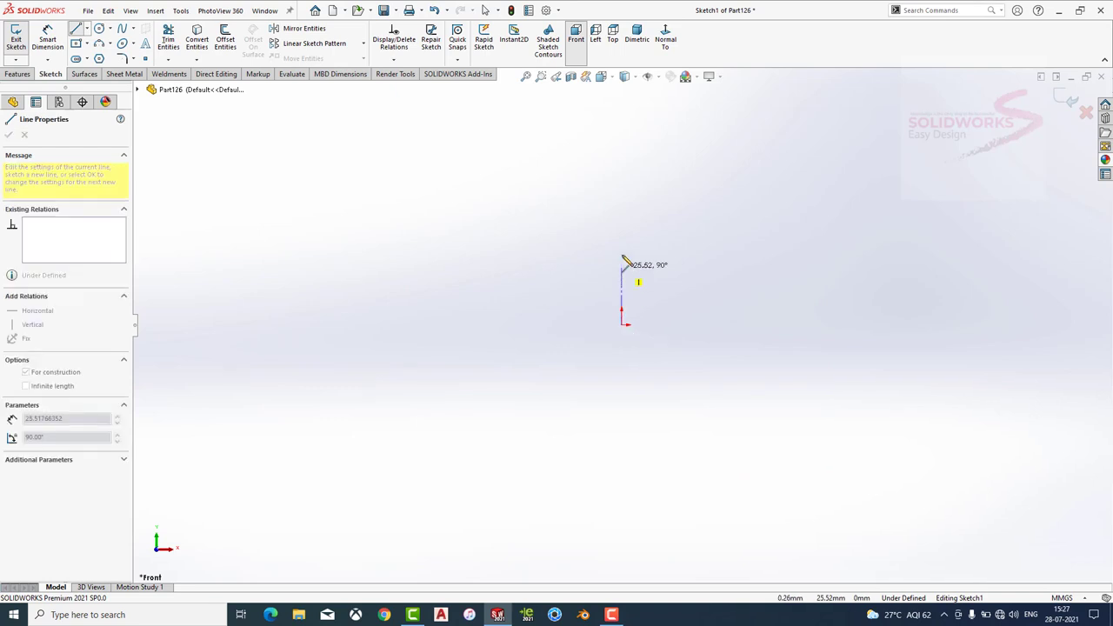
double_click(622, 155)
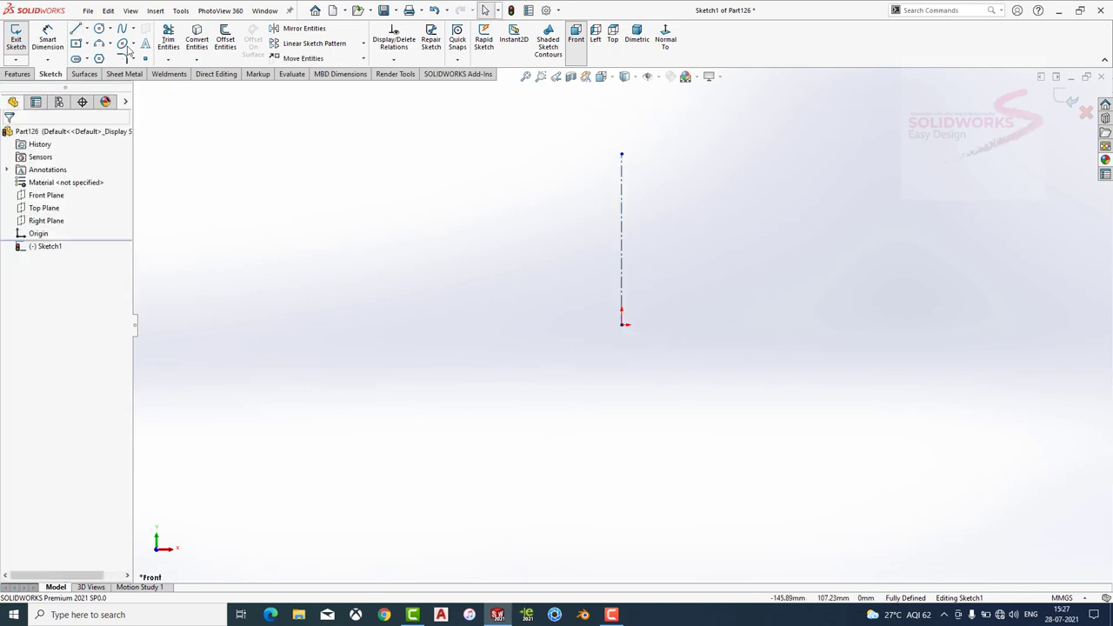
click(501, 247)
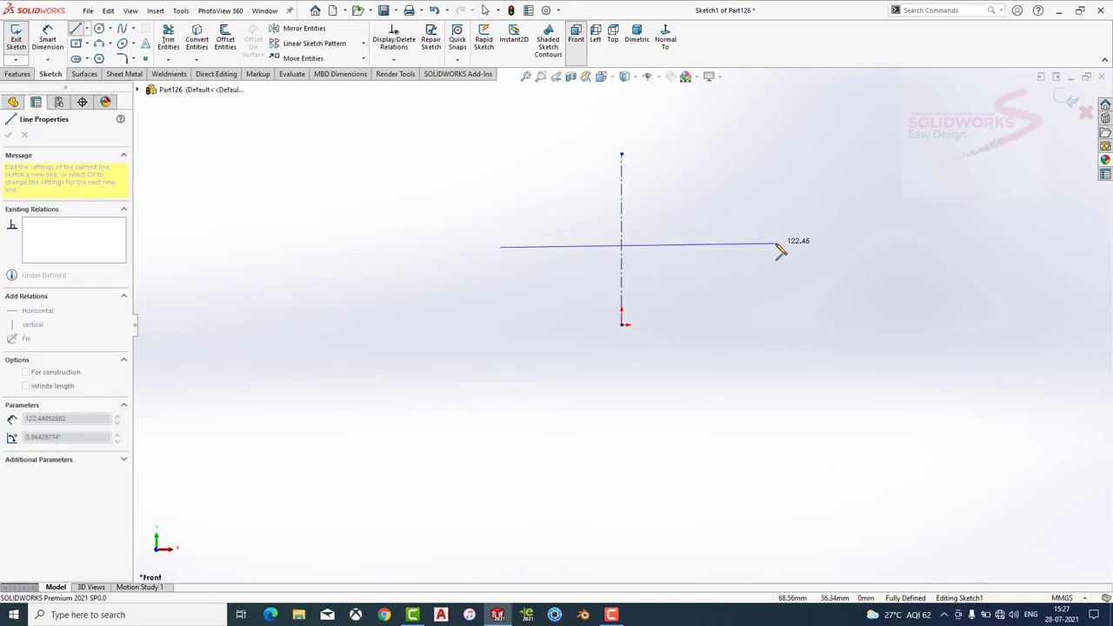
double_click(777, 247)
click(686, 248)
Dimension the horizontal line to 250 mm and centre it on the origin with a midpoint relation.
click(331, 112)
click(48, 39)
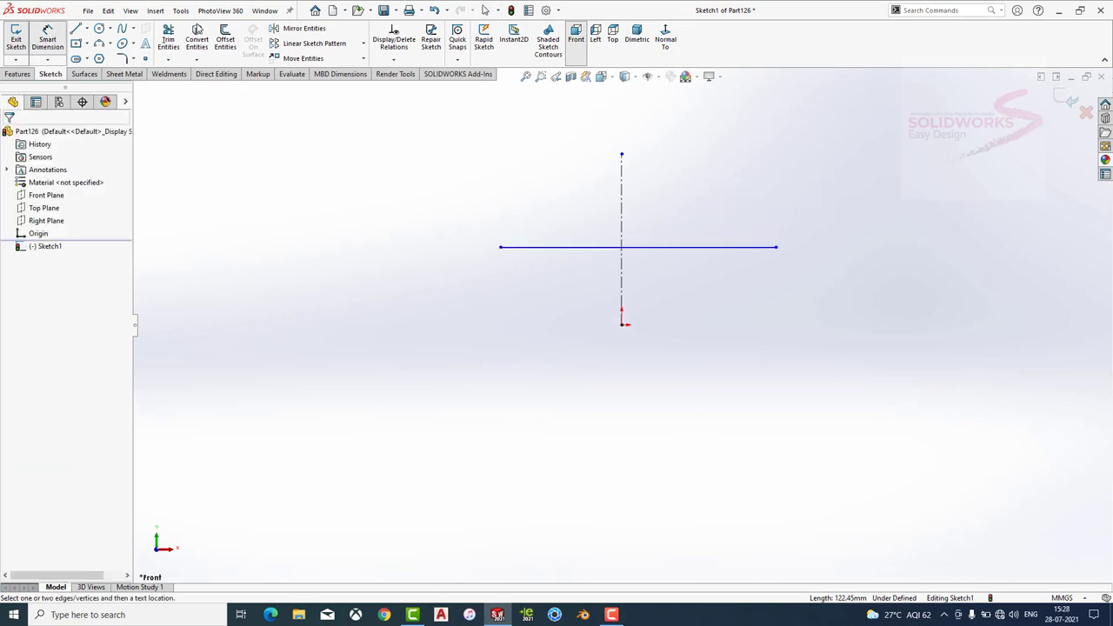
click(560, 248)
click(596, 223)
text(2)
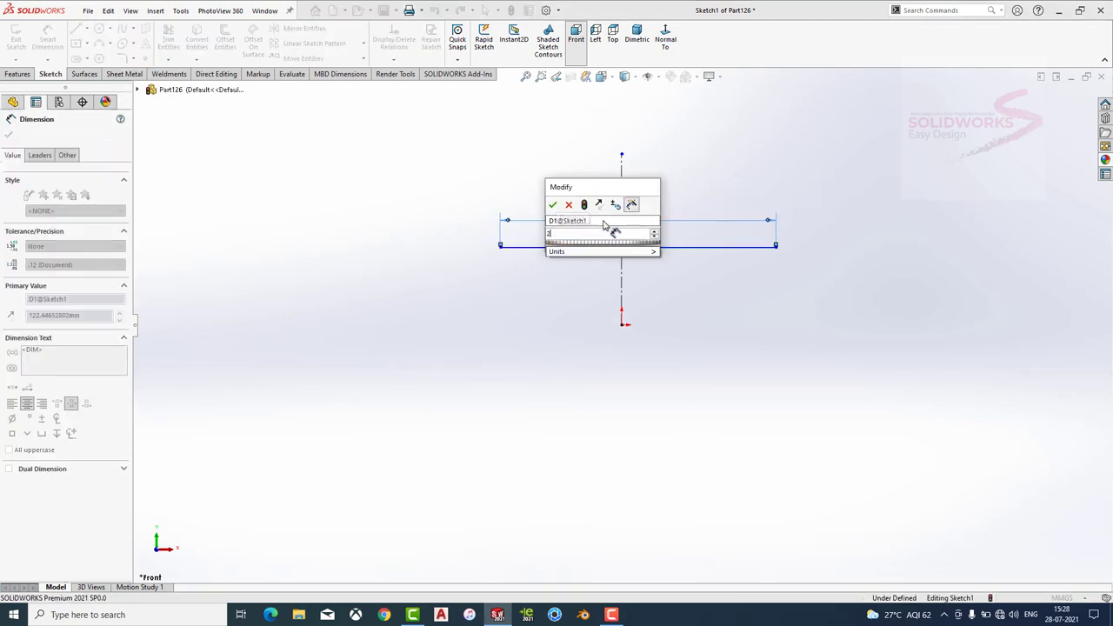
text(50)
key(Return)
key(Escape)
click(658, 248)
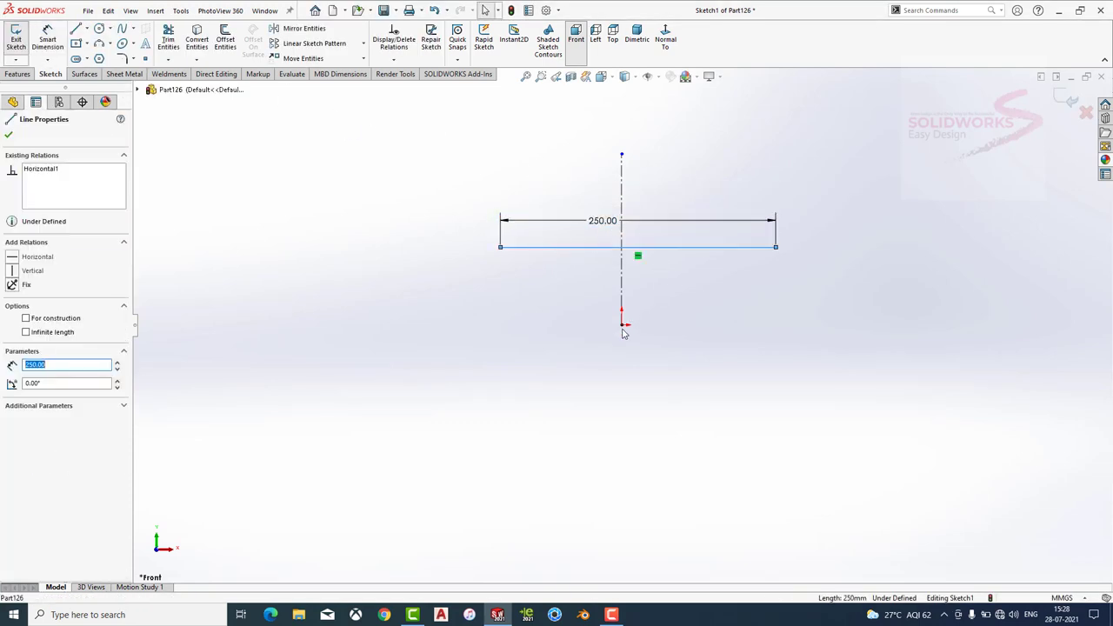
ctrl+click(622, 327)
click(670, 294)
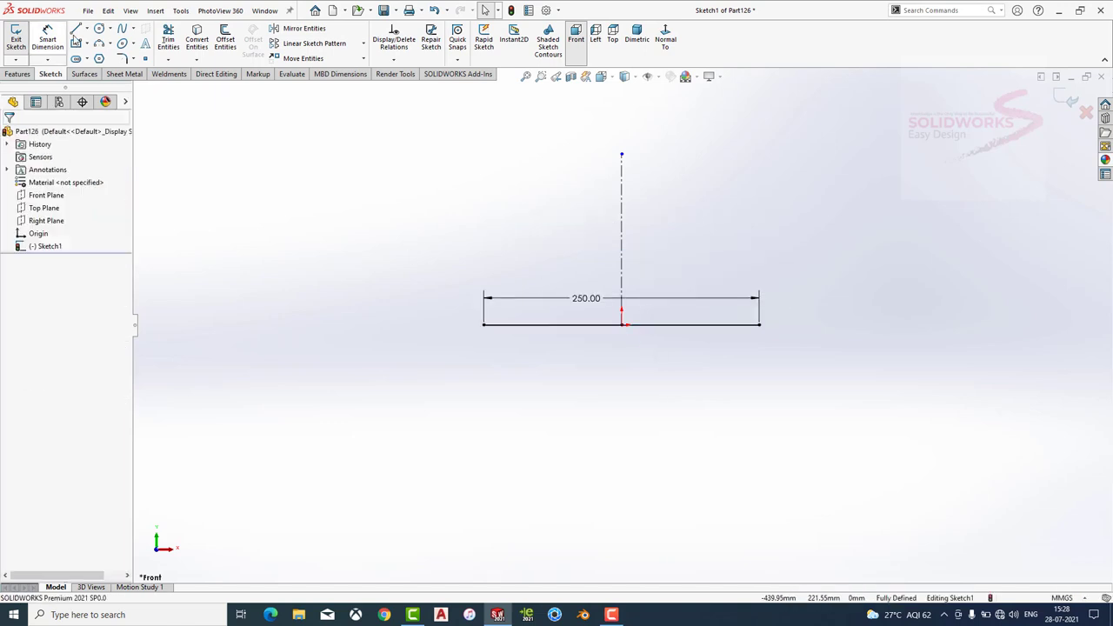
Draw a short horizontal lip and a downturned end at the line's left end.
click(76, 32)
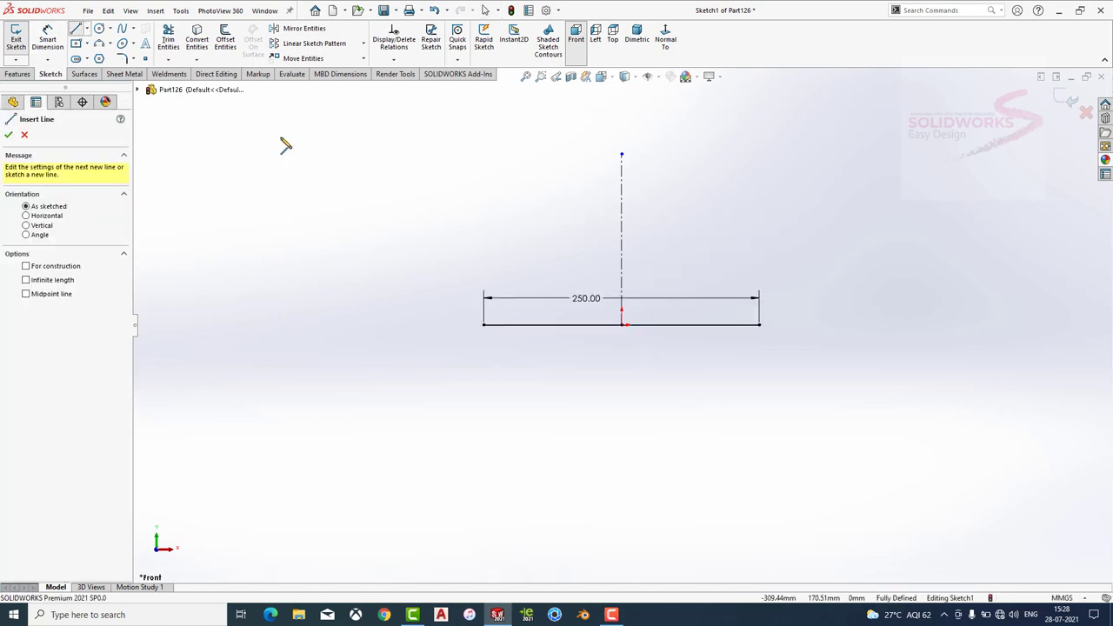
click(484, 325)
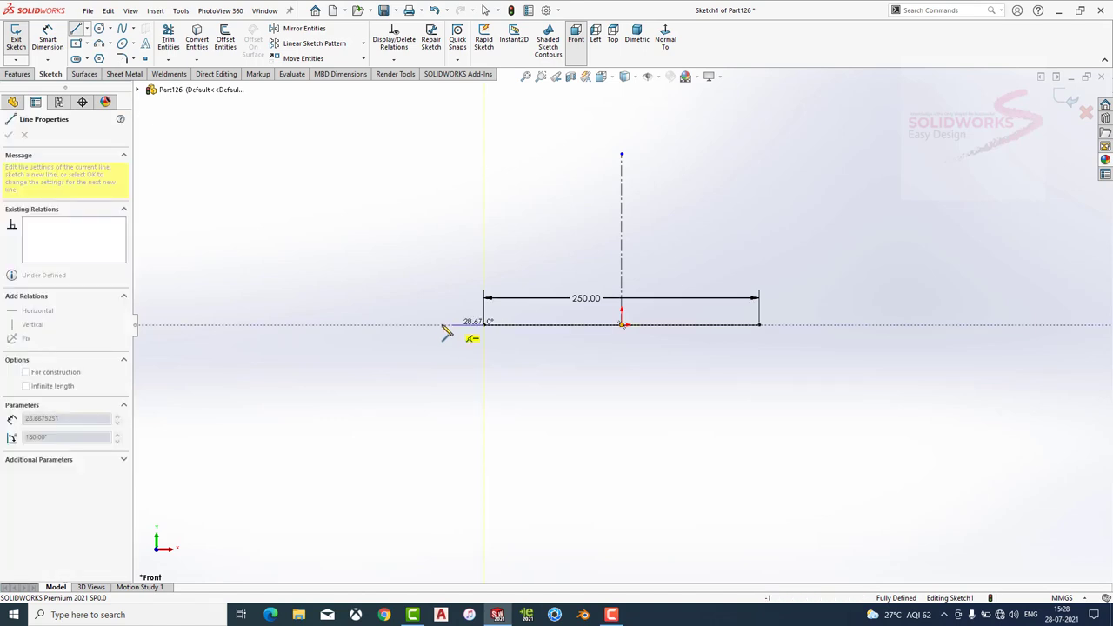
click(430, 326)
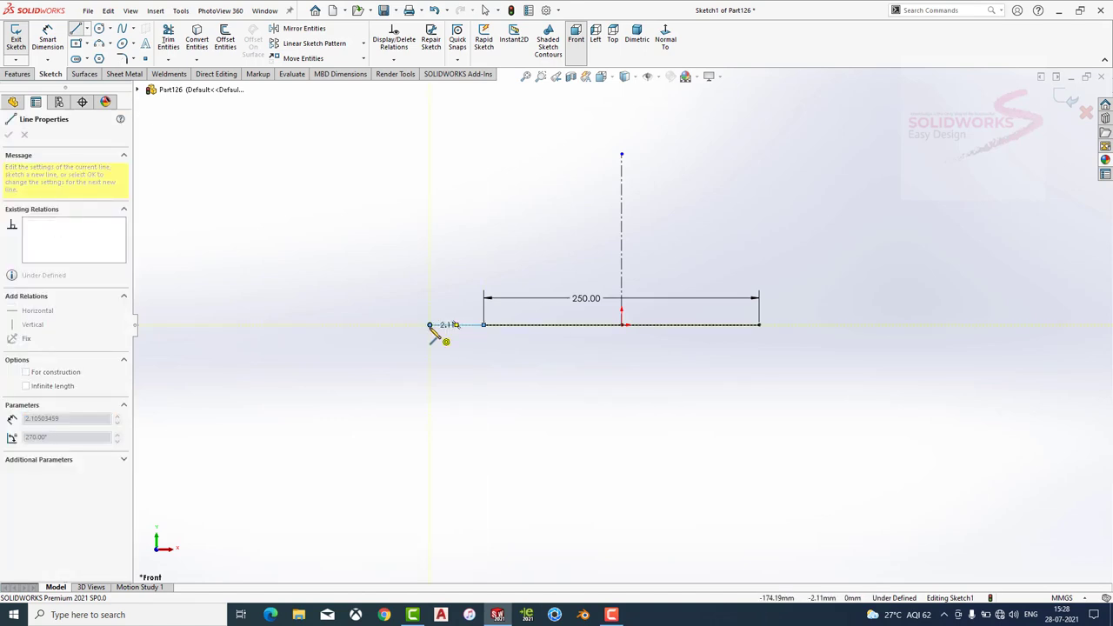
double_click(430, 353)
right_drag(430, 352, 431, 320)
Dimension the left lip to 50 mm and its downturned end to 15 mm.
click(452, 325)
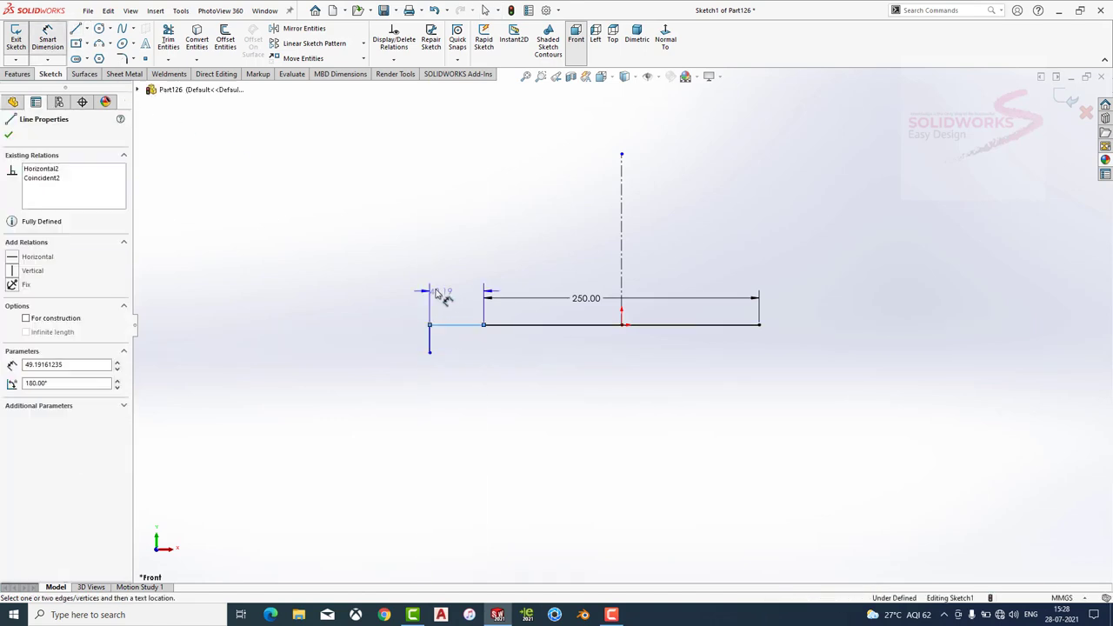
click(365, 282)
text(50)
key(Return)
click(428, 341)
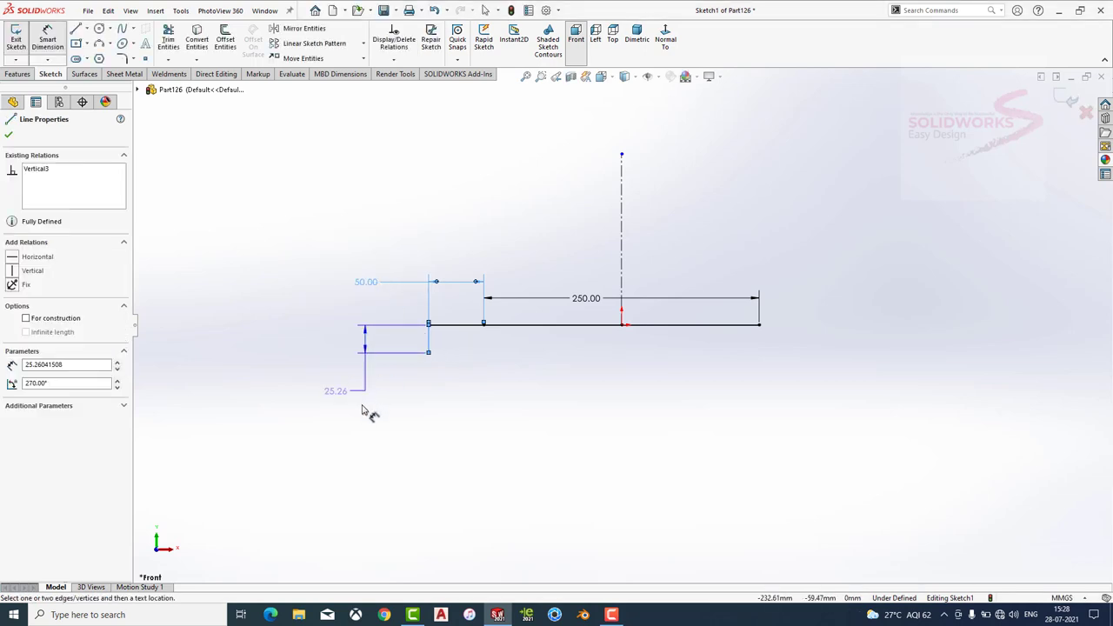
click(363, 411)
text(15.00mm)
key(Return)
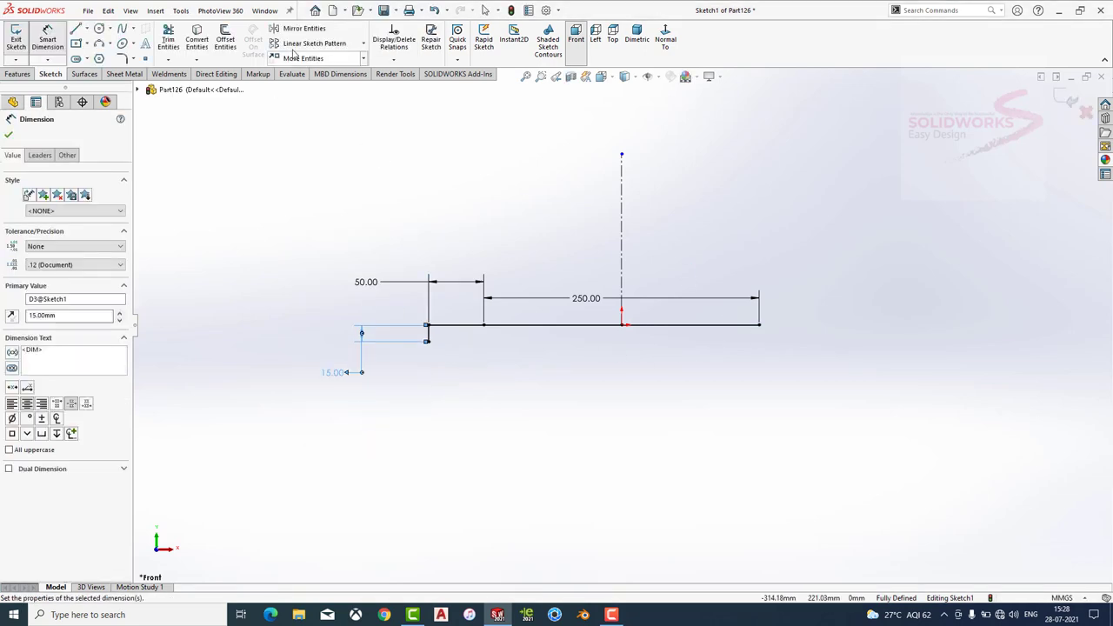
Mirror the 50 mm lip and 15 mm end across the vertical centerline.
click(300, 28)
drag(462, 258, 392, 341)
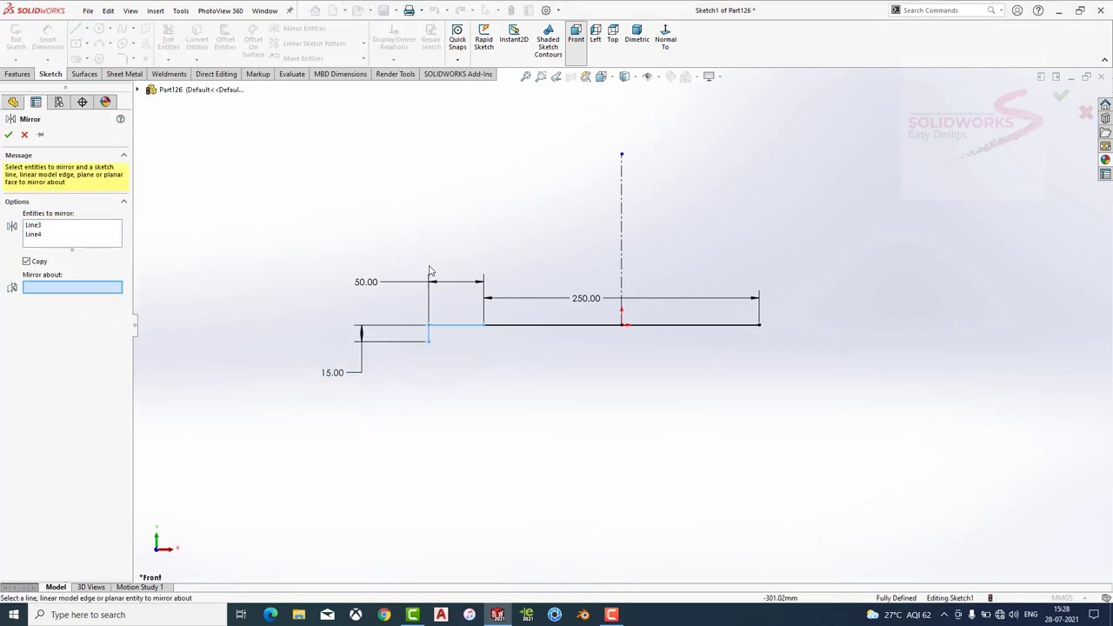
click(621, 210)
click(8, 135)
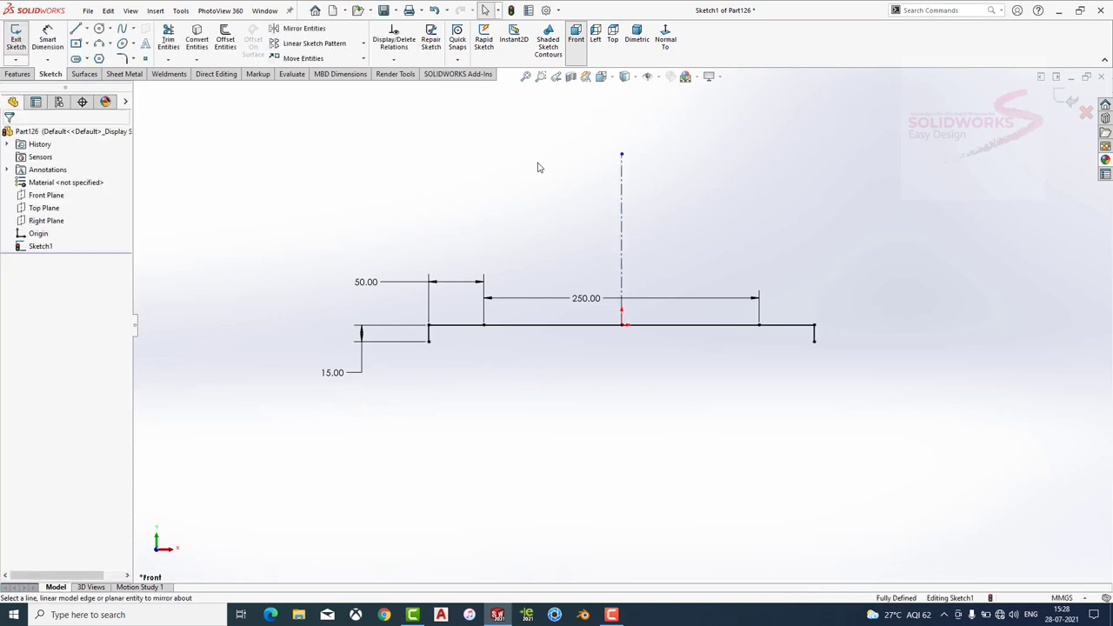
click(123, 74)
Create a 3000 mm deep Base Flange, flipping its direction and thickness side.
click(18, 39)
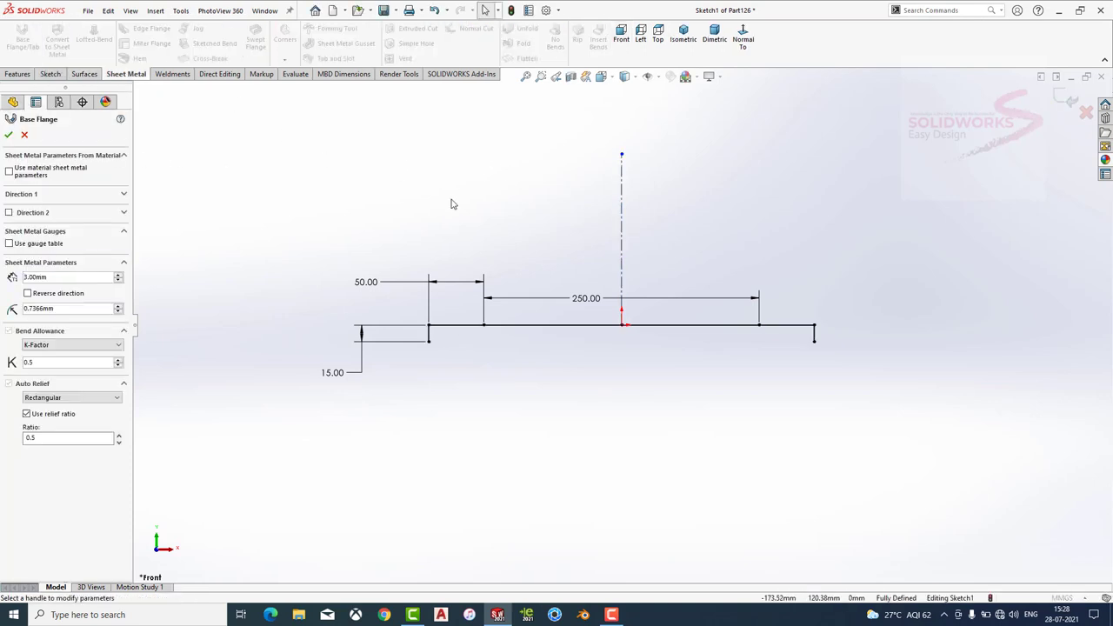
click(73, 198)
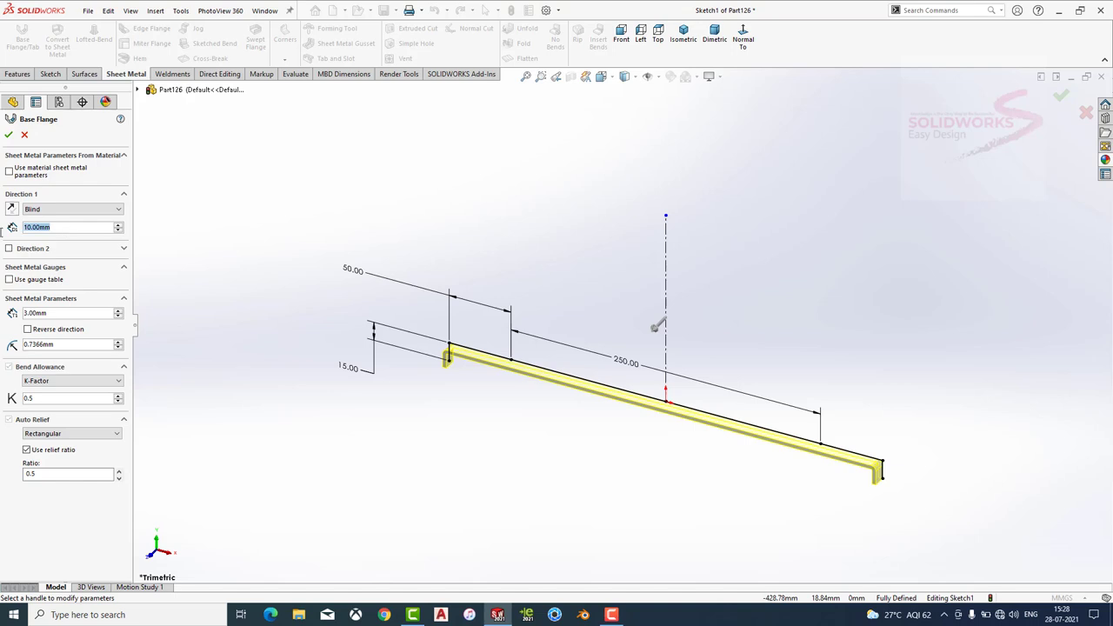
text(3000)
key(Return)
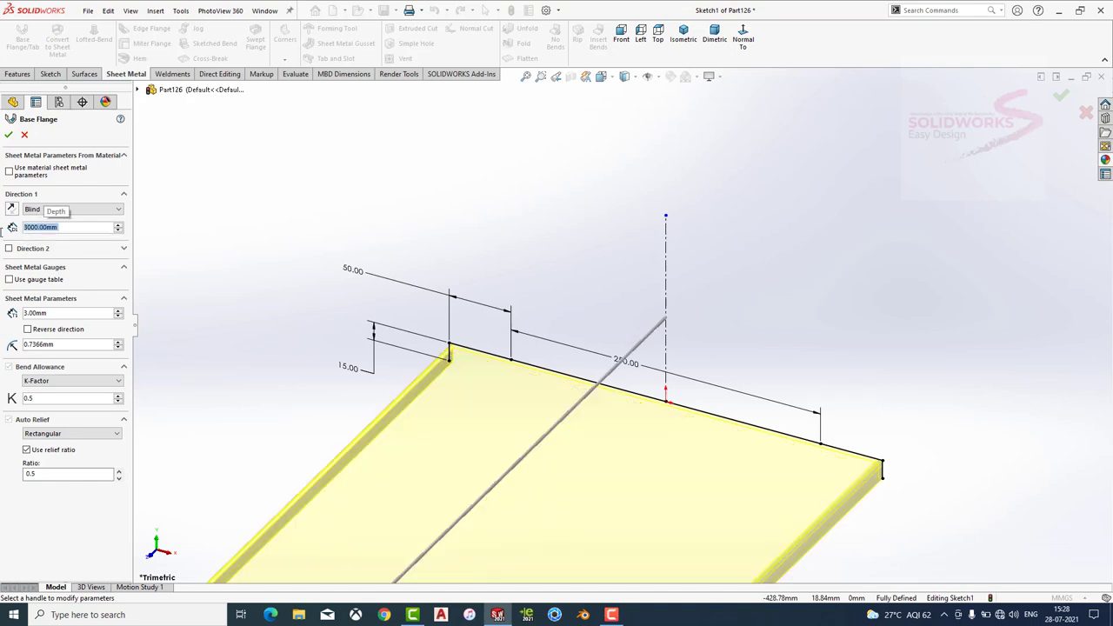
scroll(661, 308, up, 5)
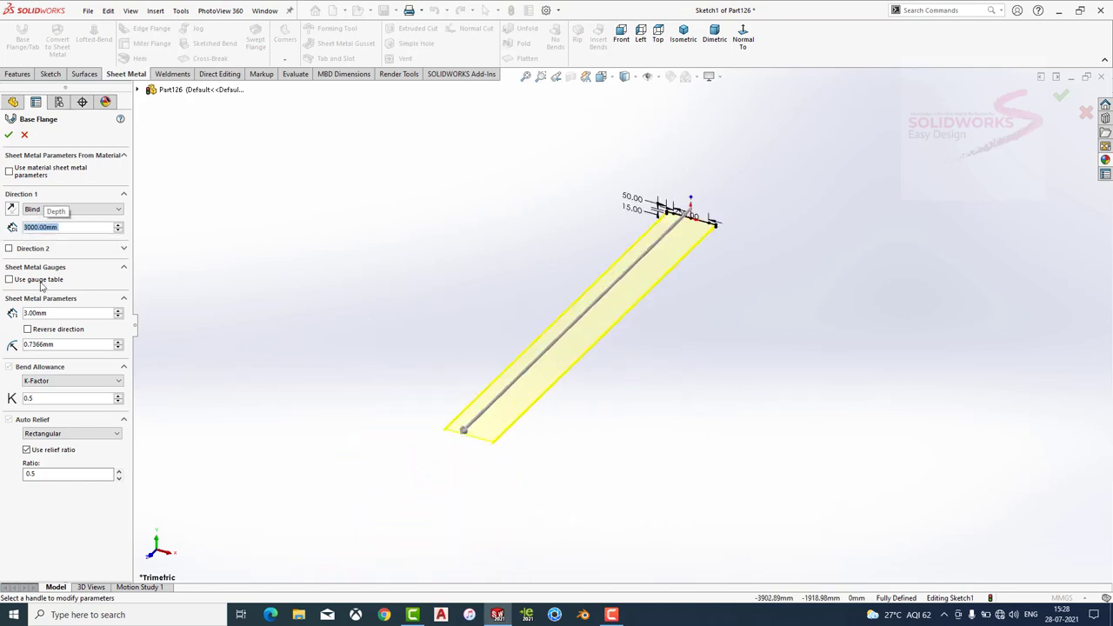
click(13, 209)
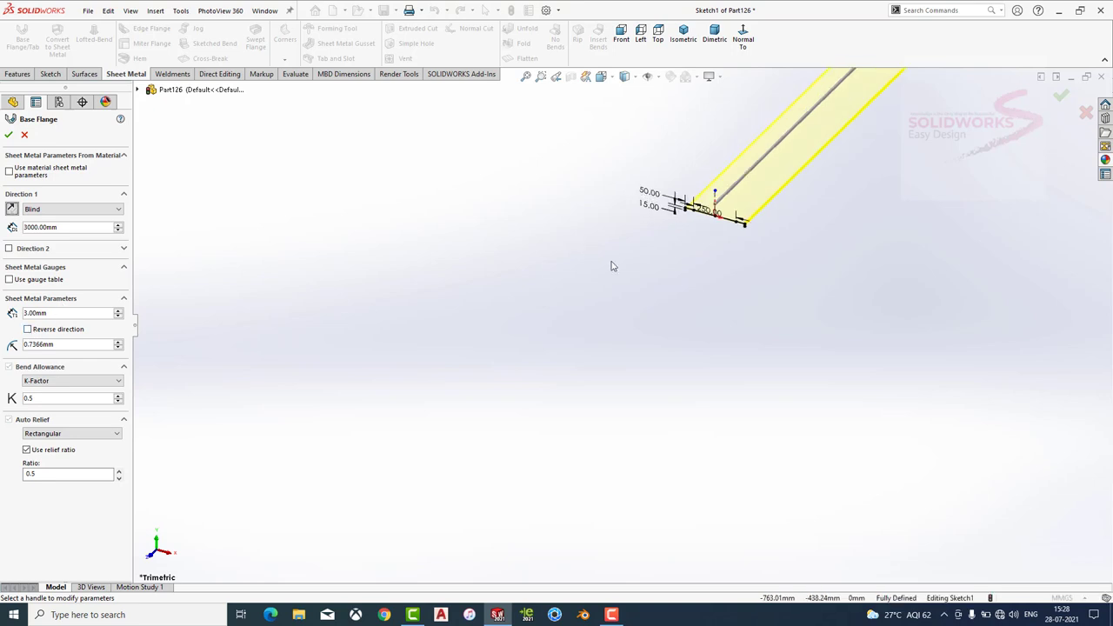
scroll(613, 261, down, 5)
click(27, 330)
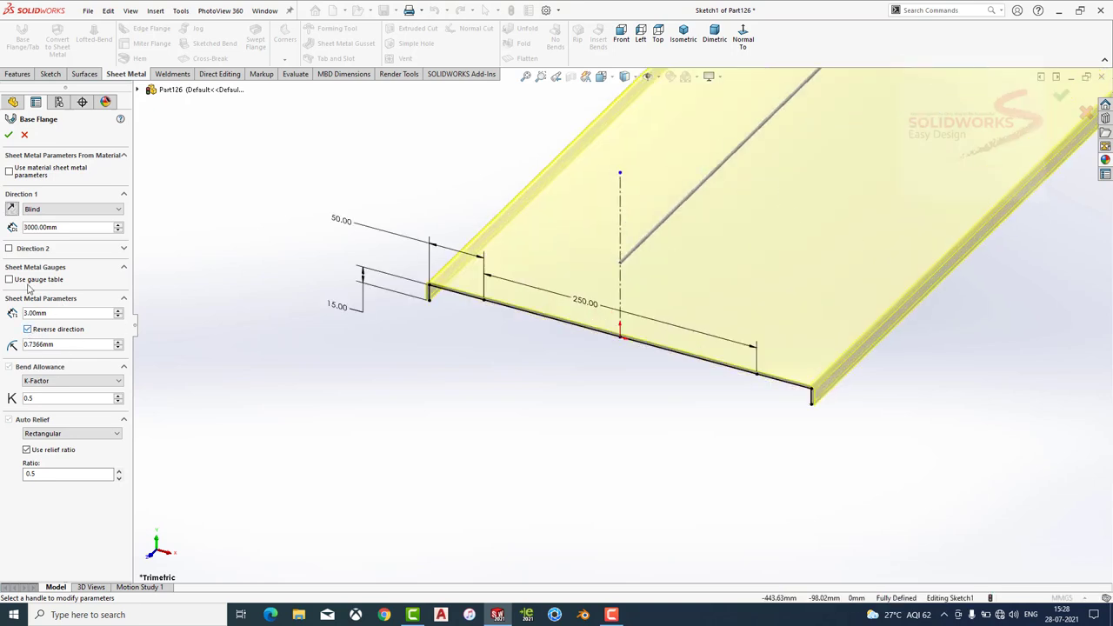
click(8, 136)
Apply the Plain White scene to the strip and orbit to view it.
scroll(405, 320, up, 3)
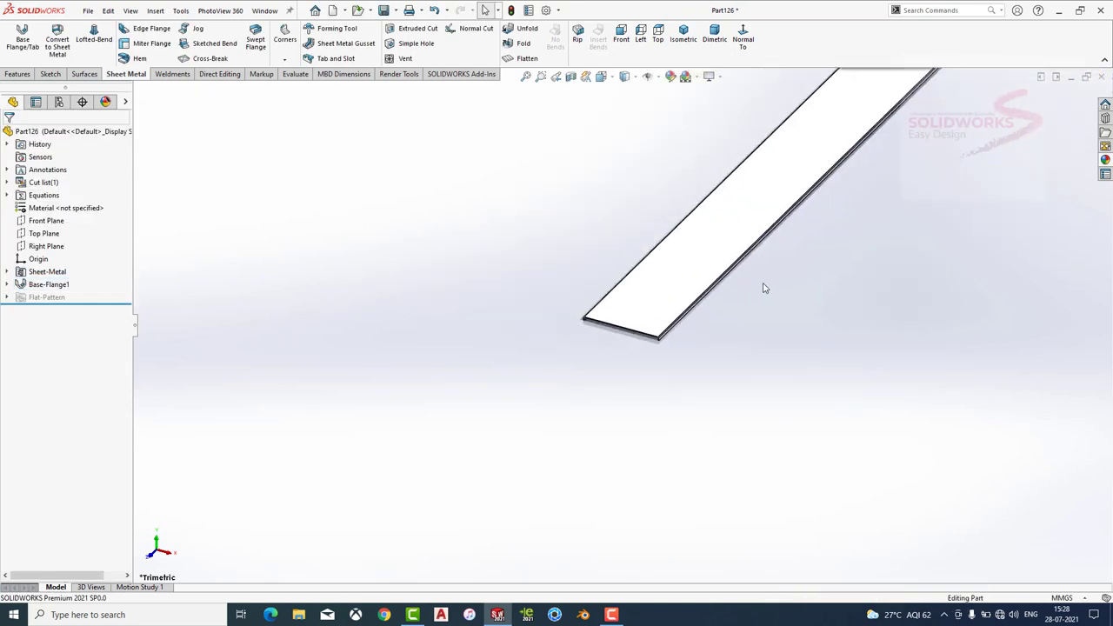
scroll(774, 269, up, 3)
click(1106, 160)
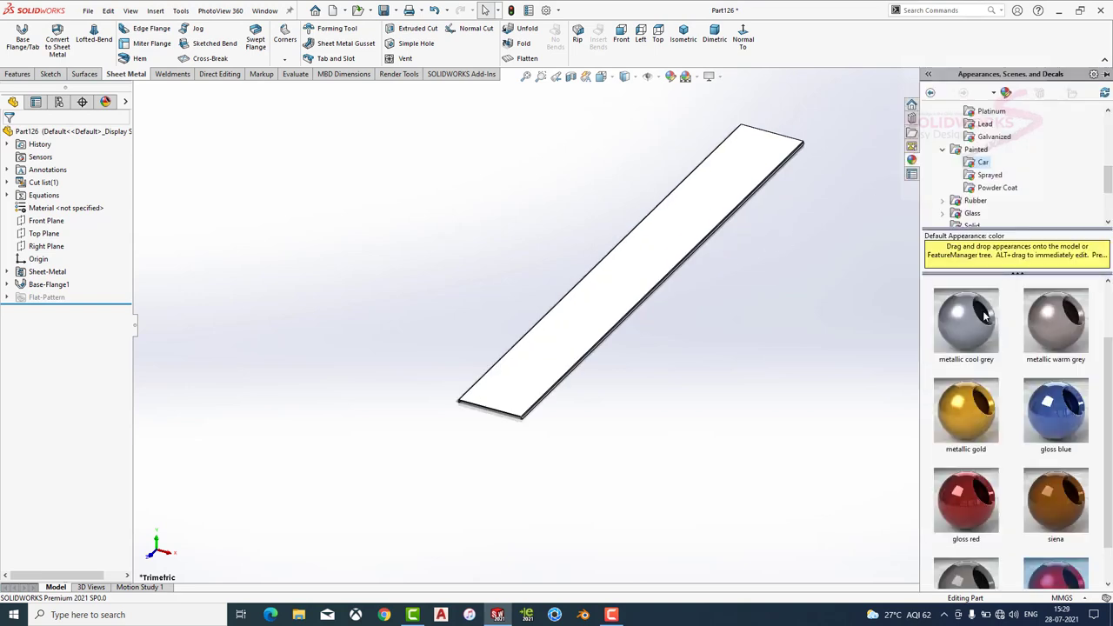
middle_drag(748, 316, 765, 261)
click(687, 76)
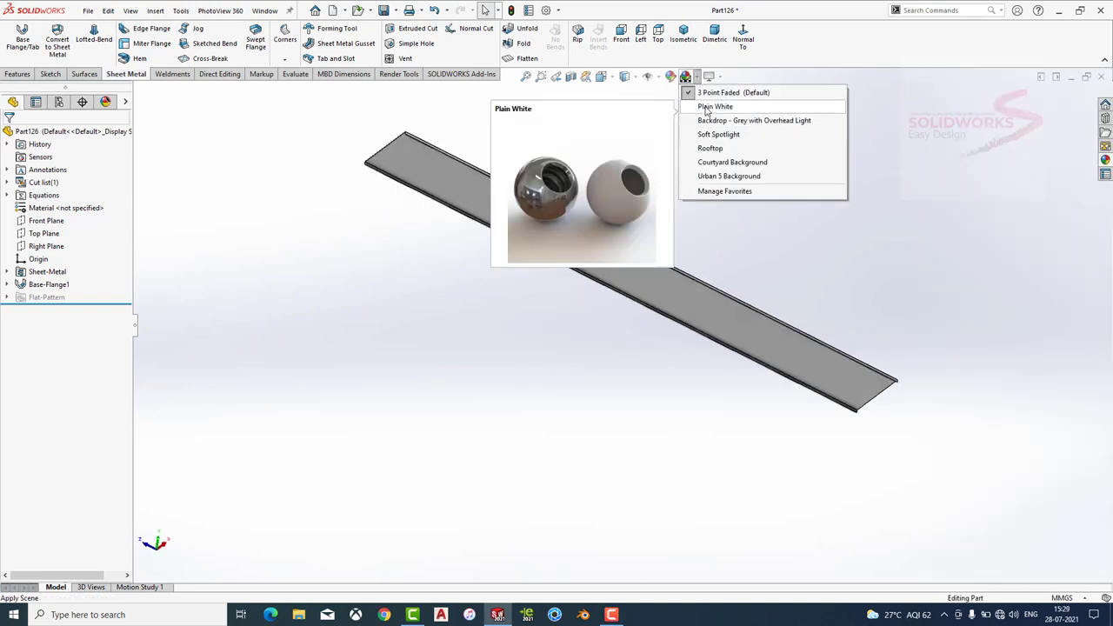
click(706, 107)
mouse_move(706, 109)
middle_down()
mouse_move(801, 356)
mouse_move(703, 171)
mouse_move(678, 196)
mouse_move(593, 461)
mouse_move(678, 388)
mouse_move(661, 409)
middle_up()
Save the part as '3' and restore the part window.
key(ctrl+s)
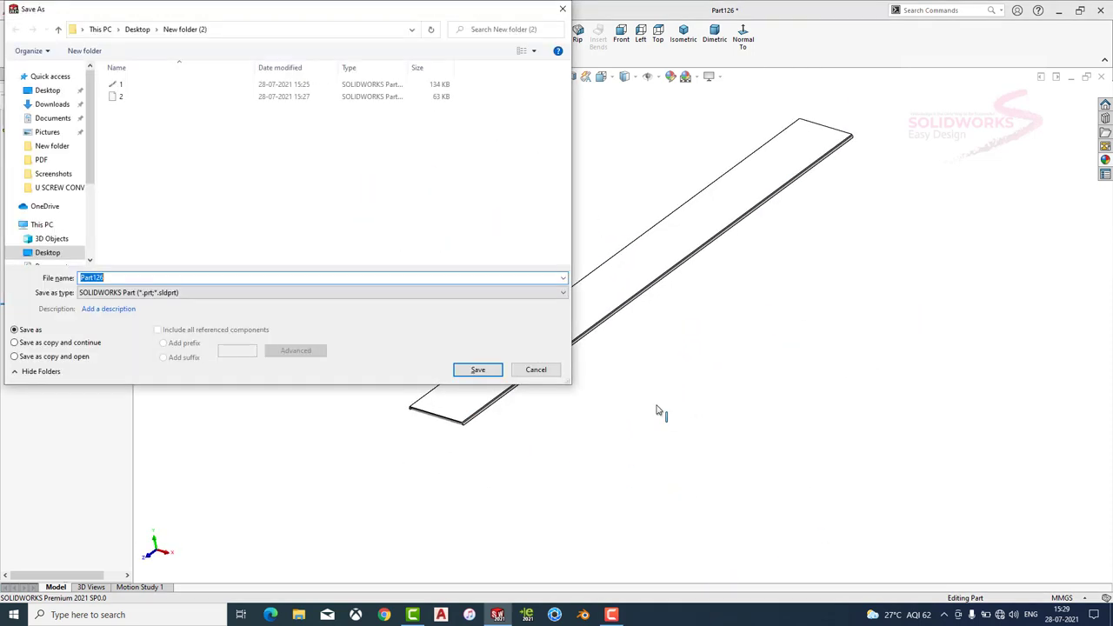
text(3)
click(499, 369)
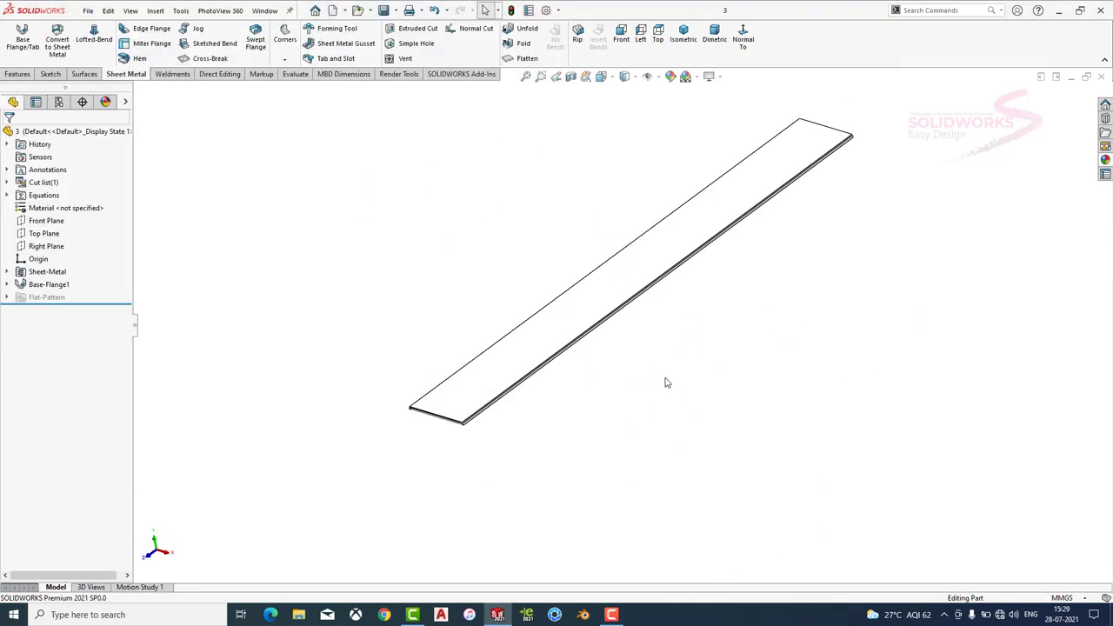
click(1087, 77)
Close part 3, create a new part and start a sketch on the Top Plane.
click(1055, 79)
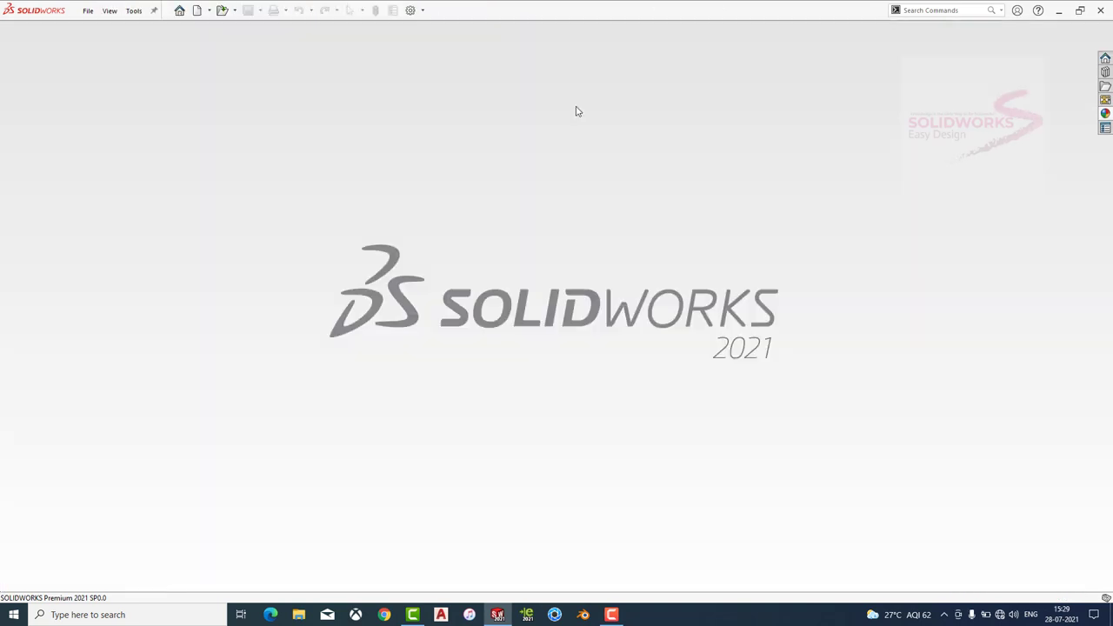
click(88, 11)
click(103, 29)
click(460, 450)
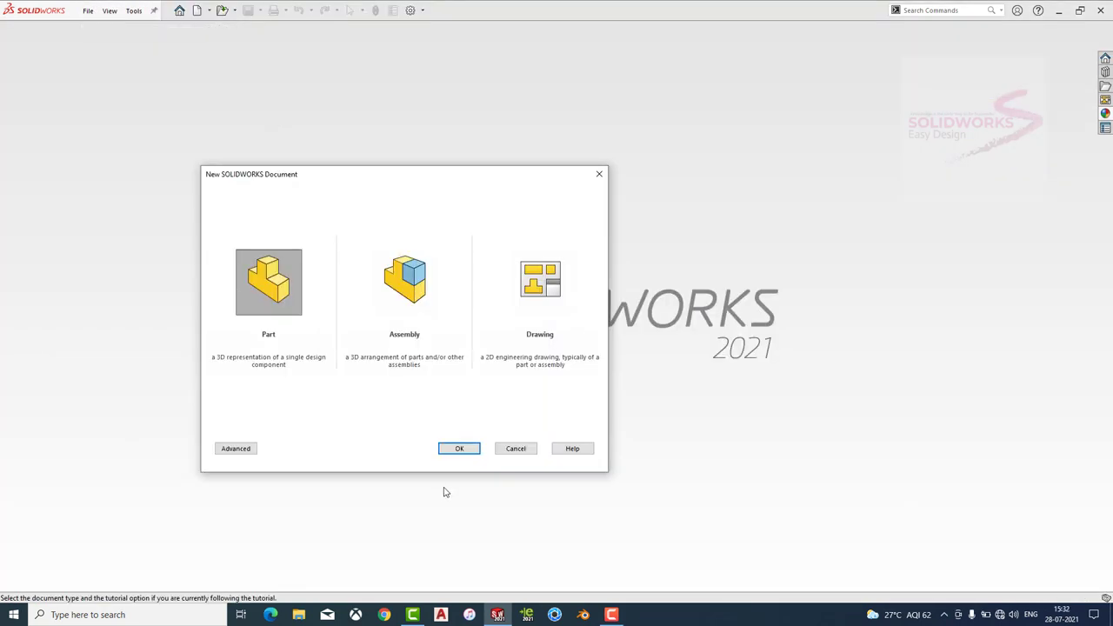
click(458, 448)
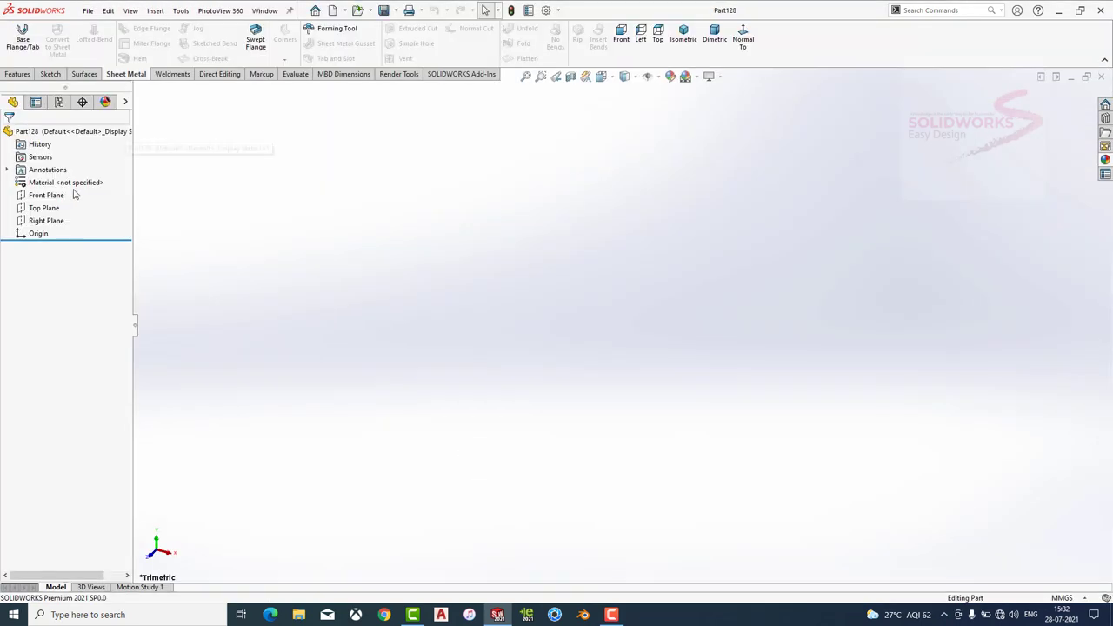
click(41, 214)
click(22, 39)
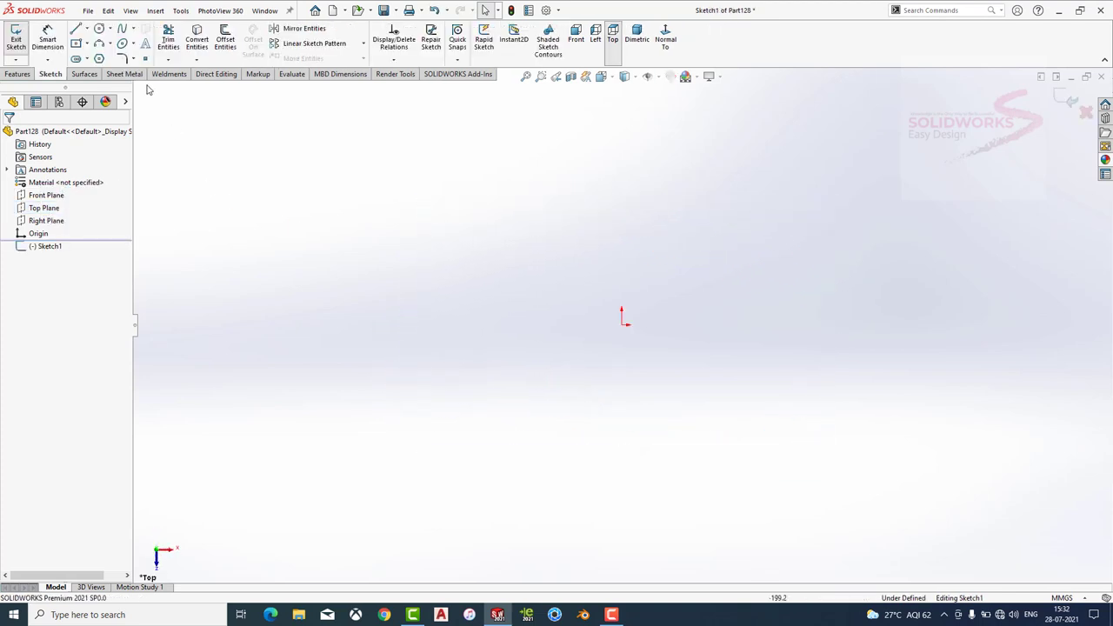
Draw a center rectangle at the origin and dimension its height to 550 mm.
click(87, 46)
click(112, 67)
click(621, 324)
click(520, 192)
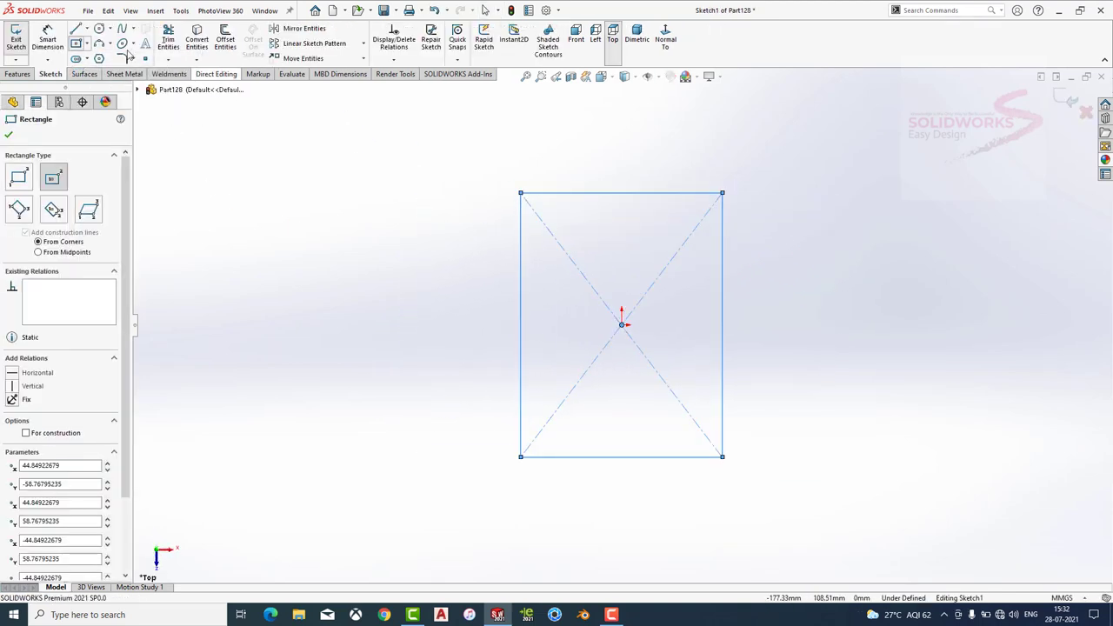
click(47, 39)
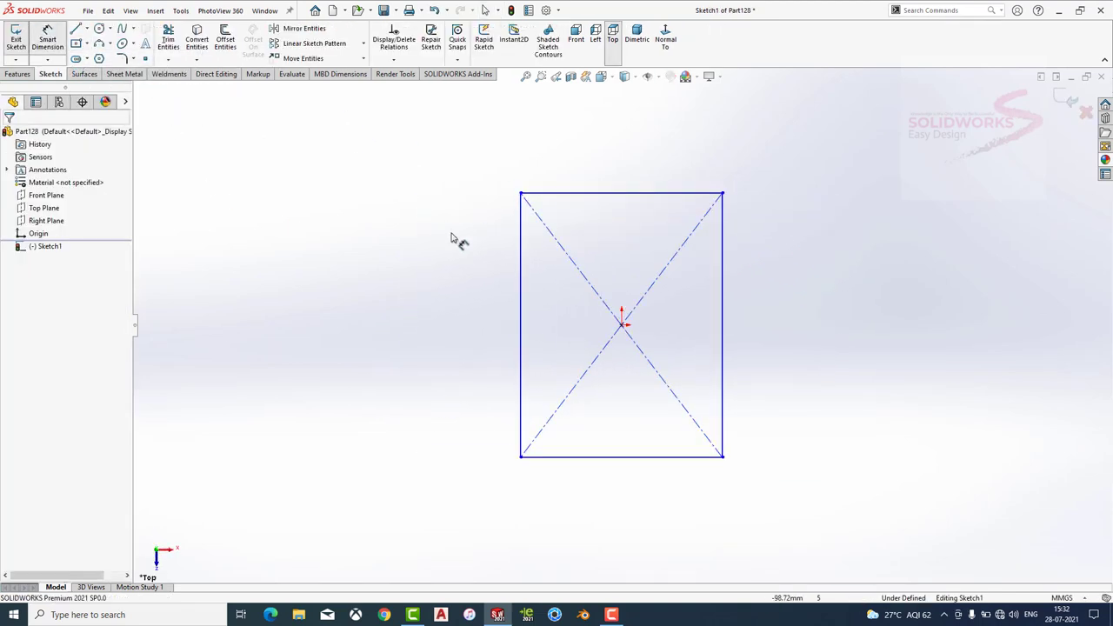
click(521, 305)
click(462, 317)
text(550)
key(Return)
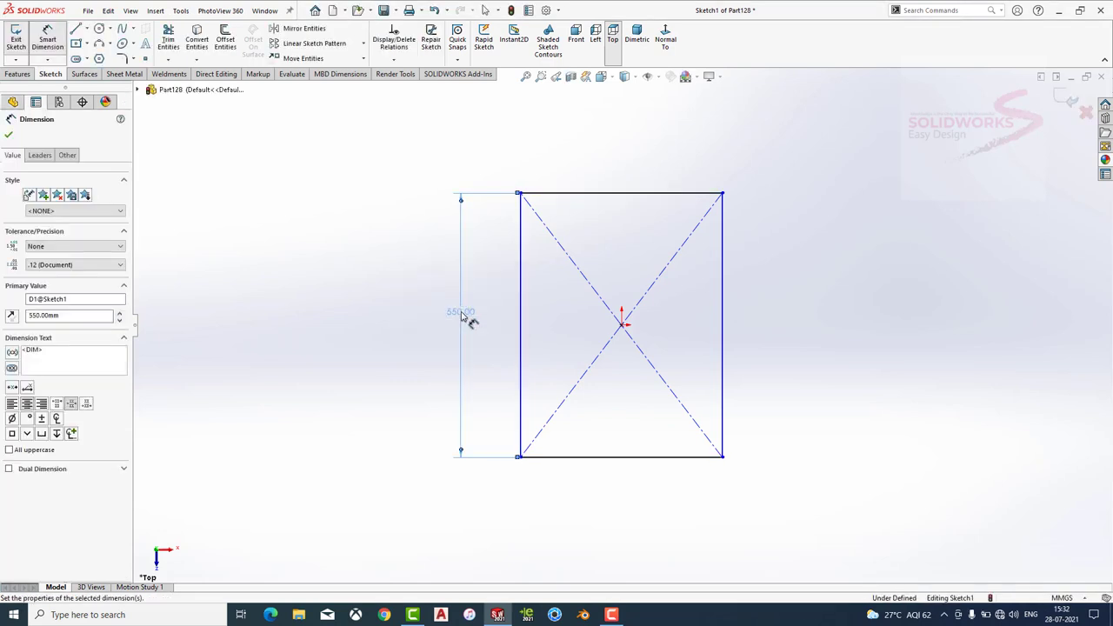
Dimension the rectangle's width to 450 mm, correcting an initial 225 entry.
click(624, 193)
click(618, 174)
text(225)
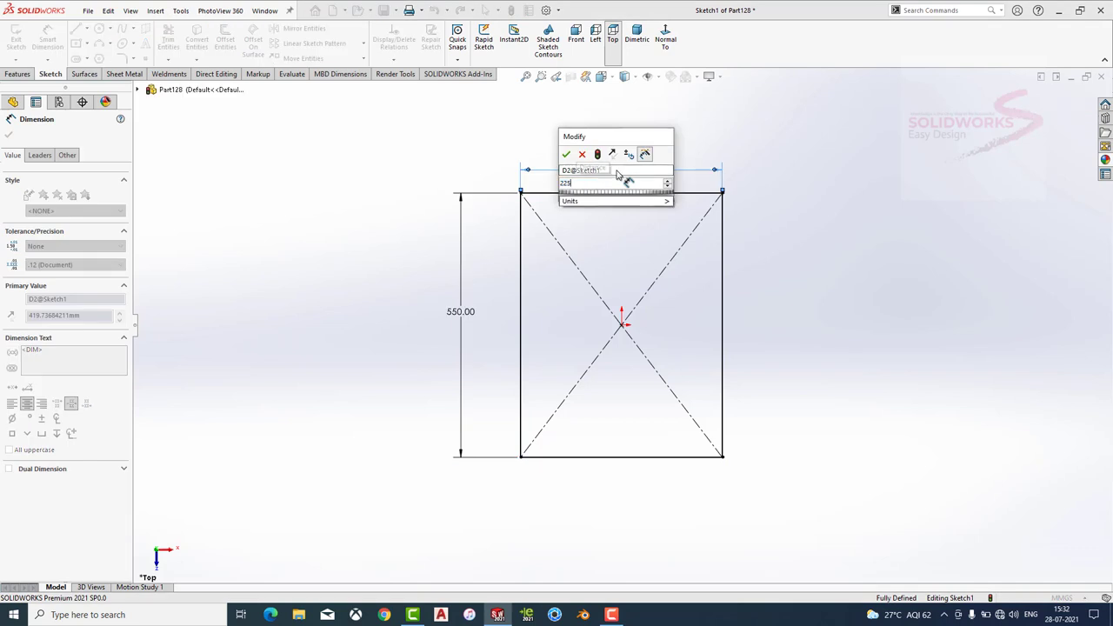
key(Return)
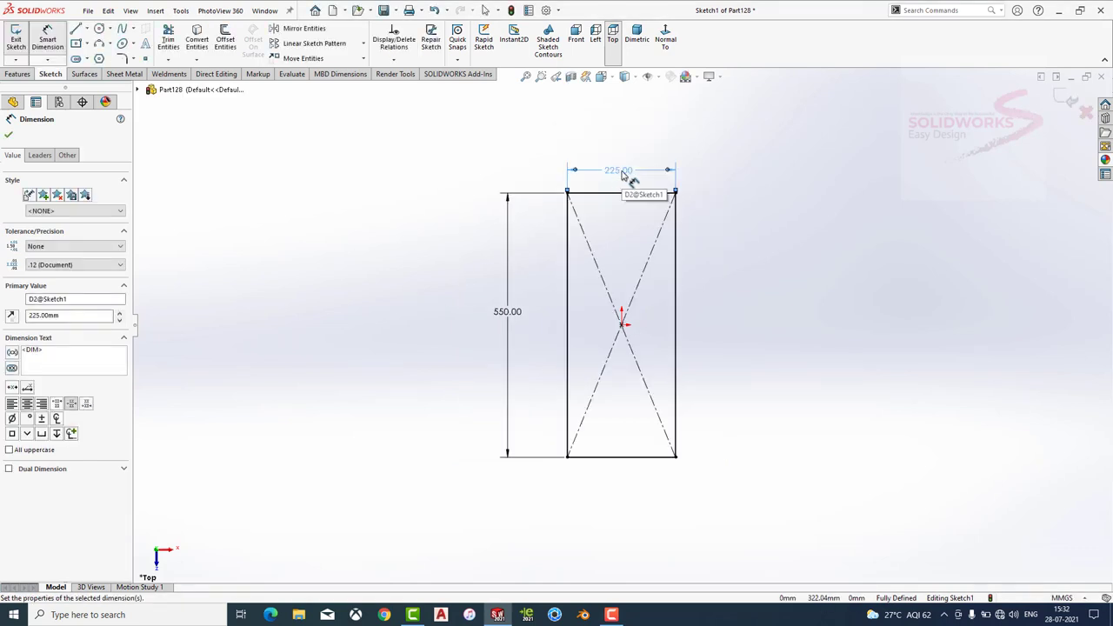
double_click(622, 173)
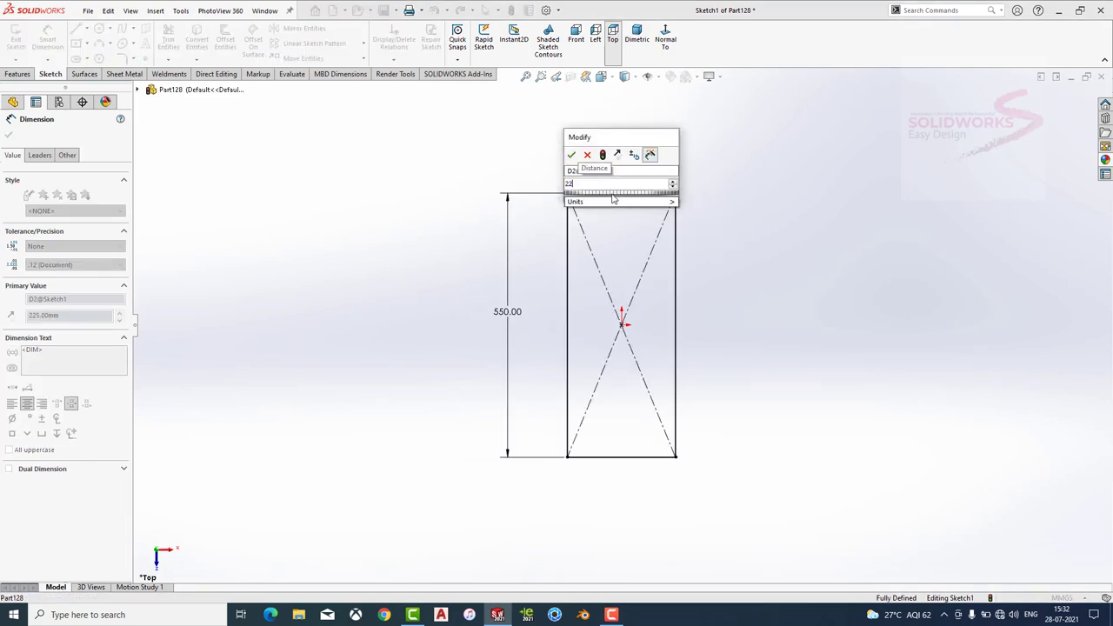
text(450)
key(Return)
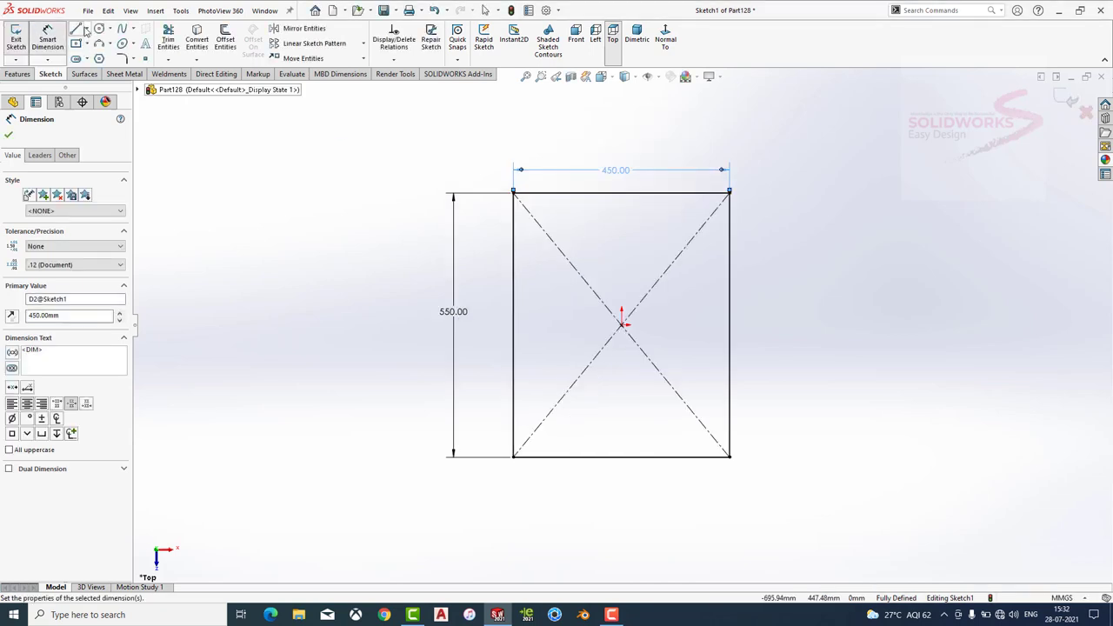
Draw a vertical midline, trim away the rectangle's right half and exit the sketch.
click(108, 29)
key(l)
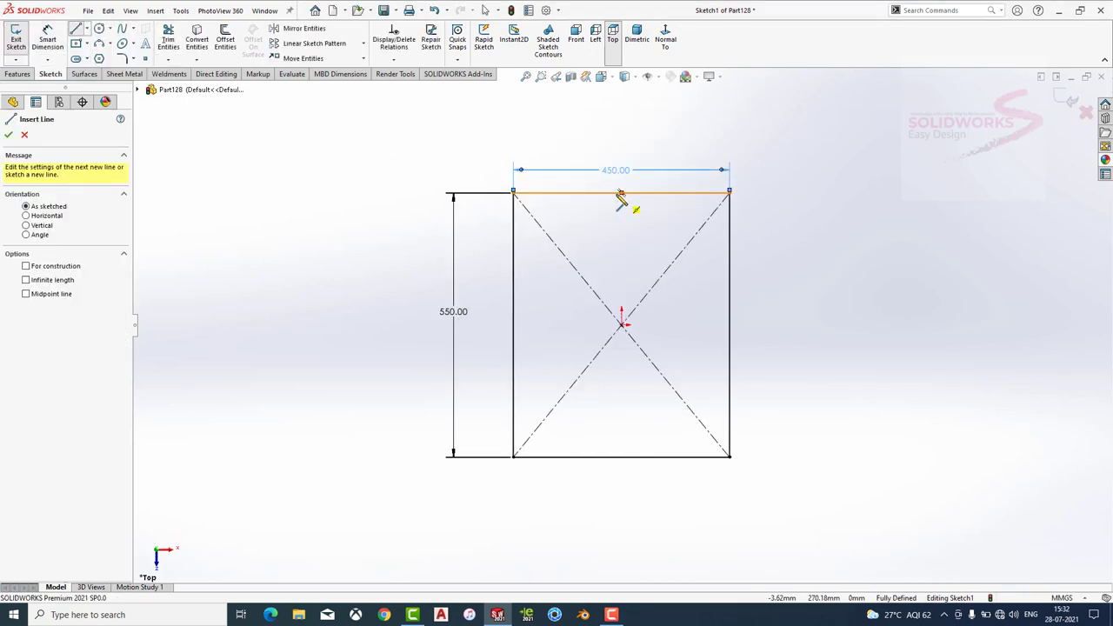
click(621, 193)
click(621, 456)
key(Escape)
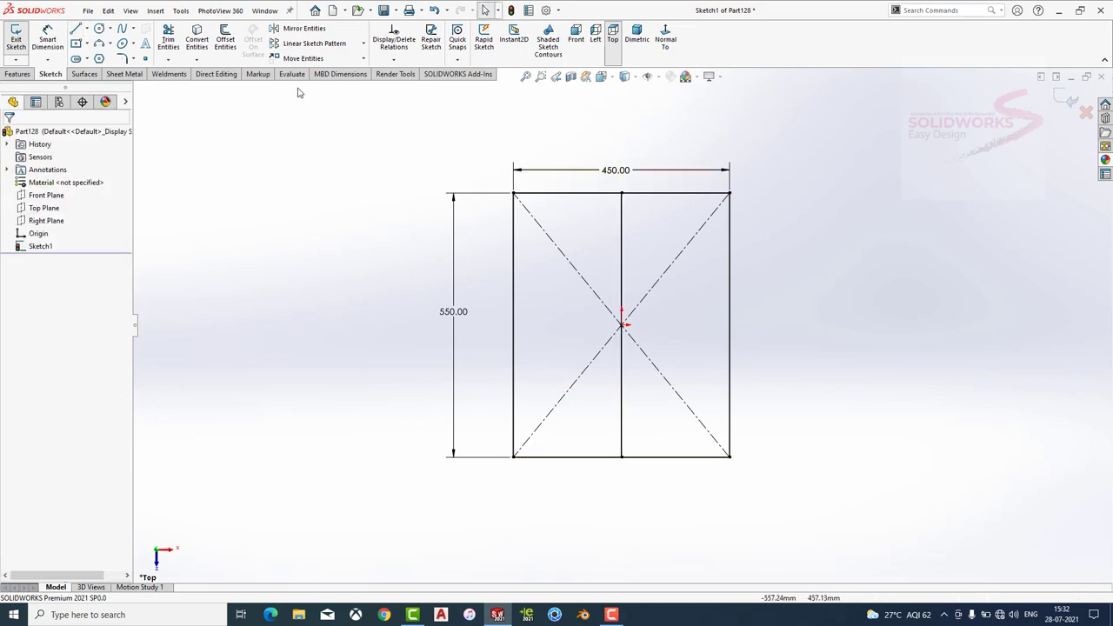
click(171, 39)
drag(696, 311, 778, 362)
key(Escape)
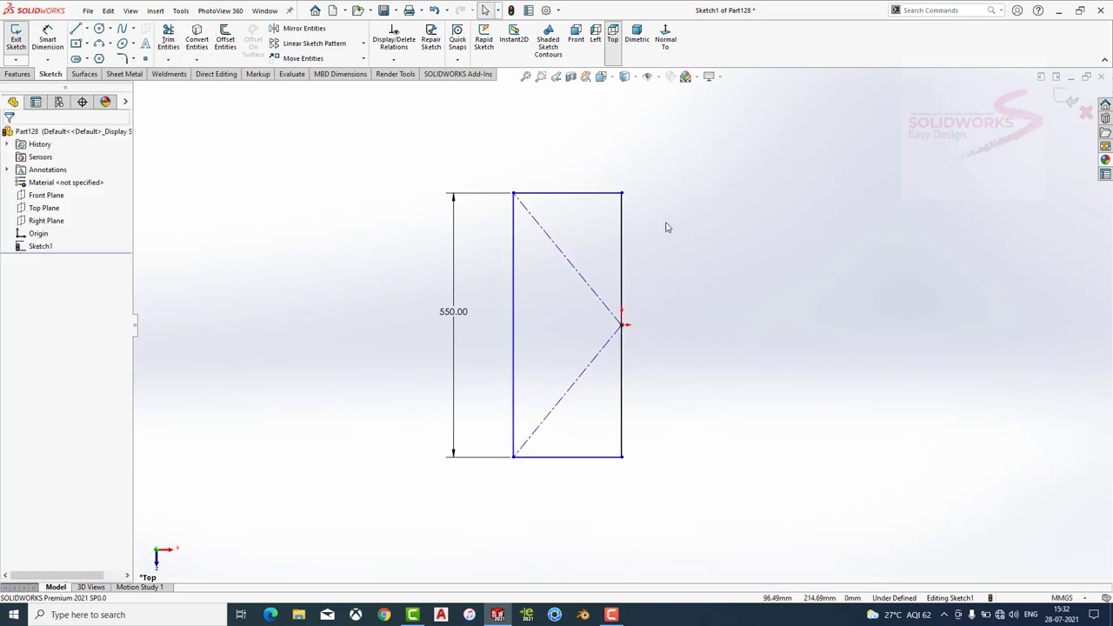
click(621, 228)
click(711, 250)
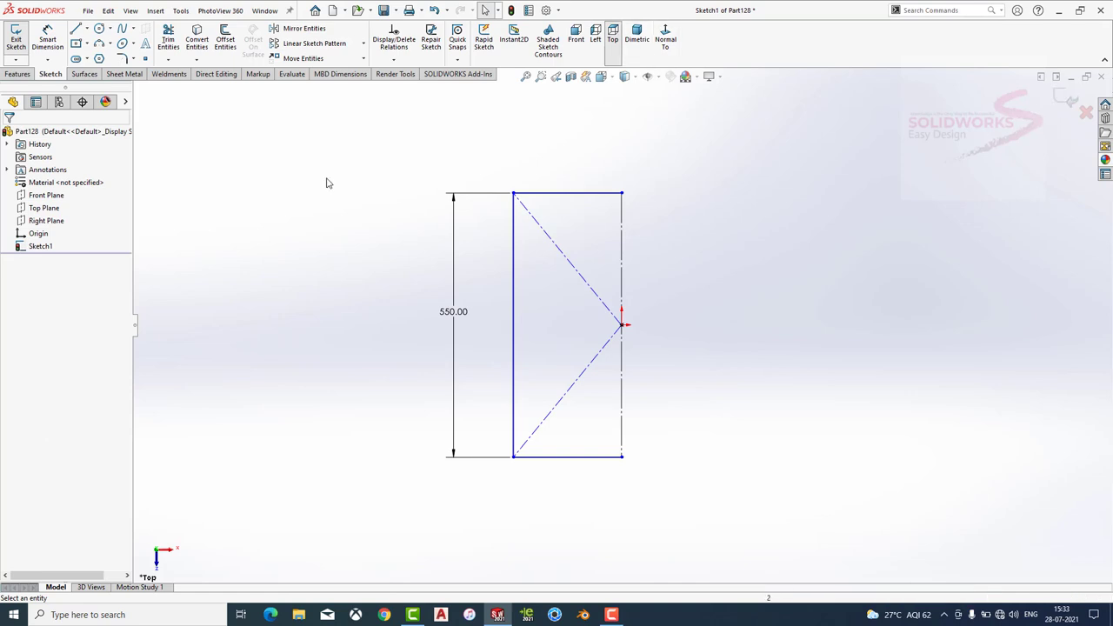
click(1072, 103)
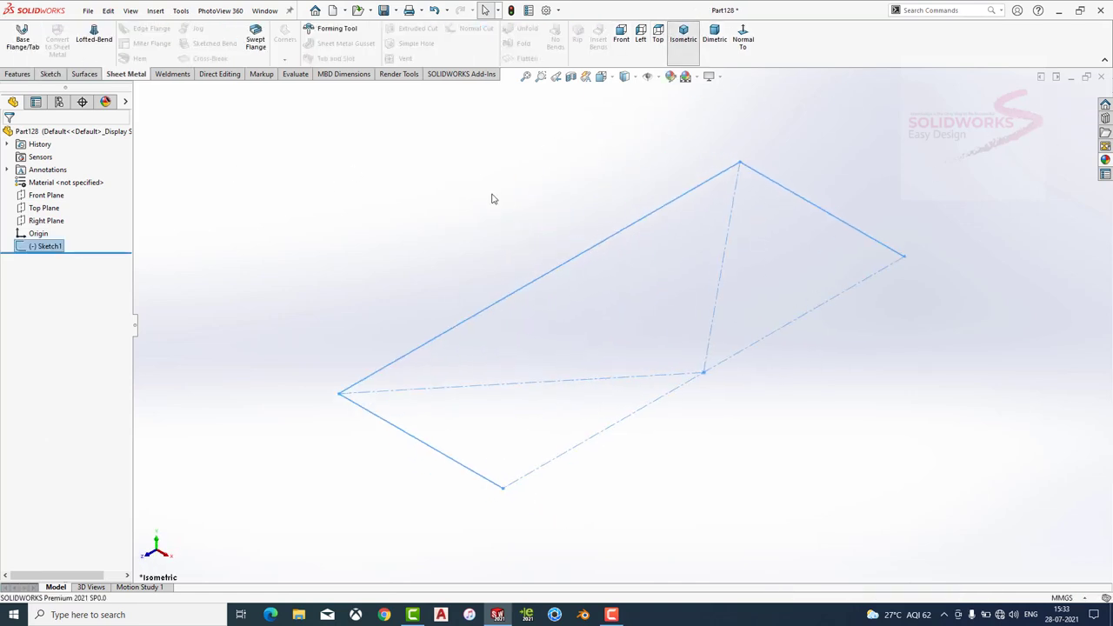
Create Plane1 offset 450 mm from the Top Plane, flipped below it.
click(43, 208)
click(17, 74)
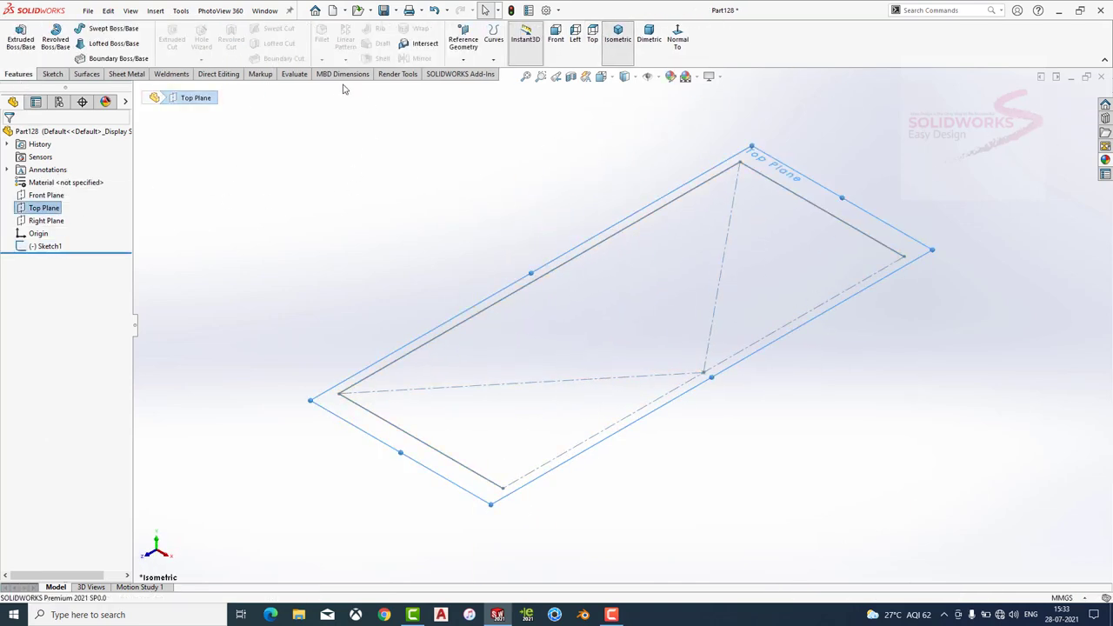
click(463, 39)
click(474, 75)
text(450)
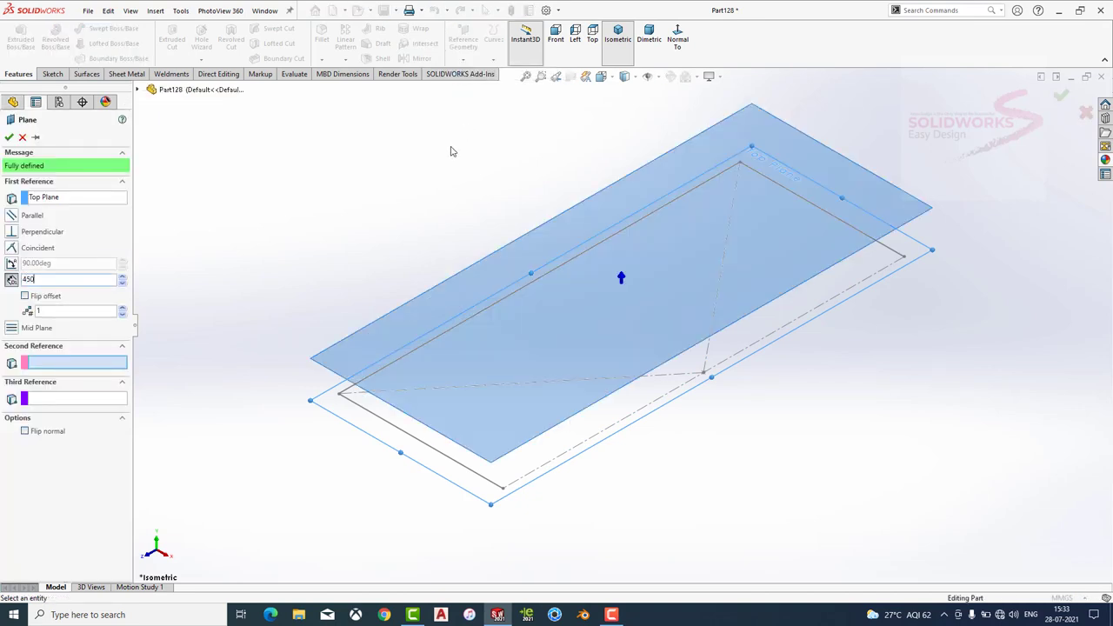
key(Return)
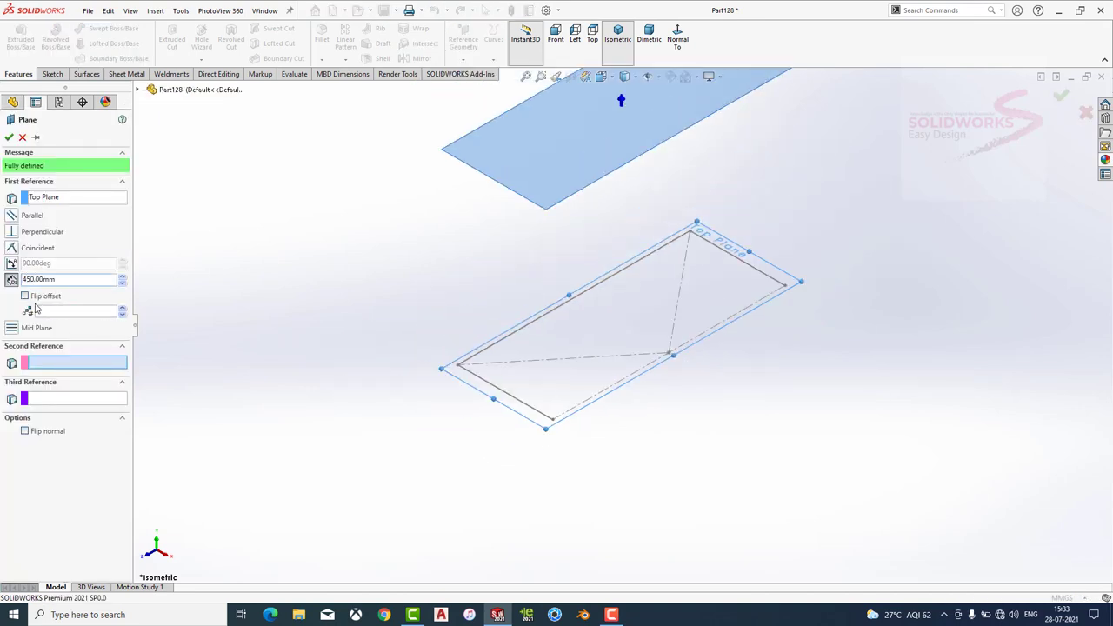
click(26, 296)
key(Return)
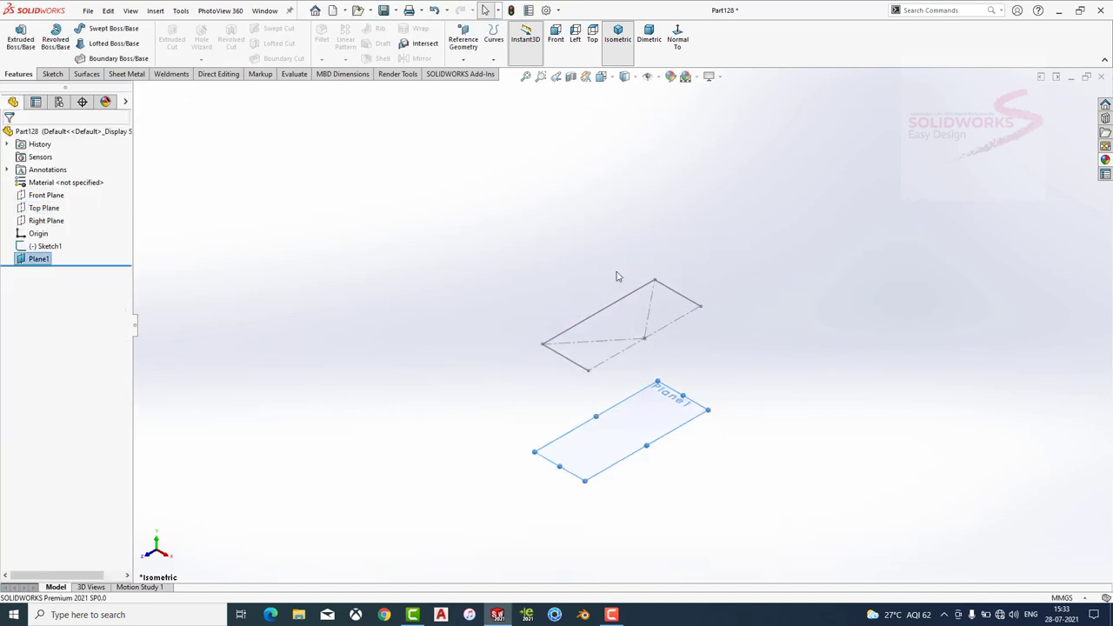
Start a sketch on Plane1 and draw a center rectangle about the origin.
click(646, 409)
click(701, 372)
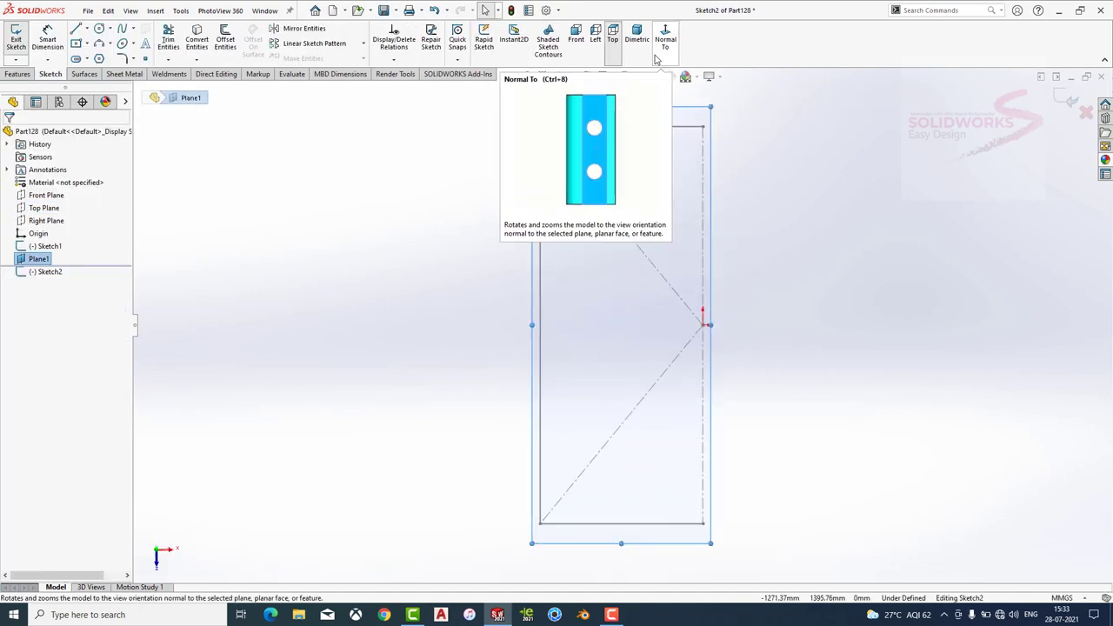
click(87, 44)
click(109, 74)
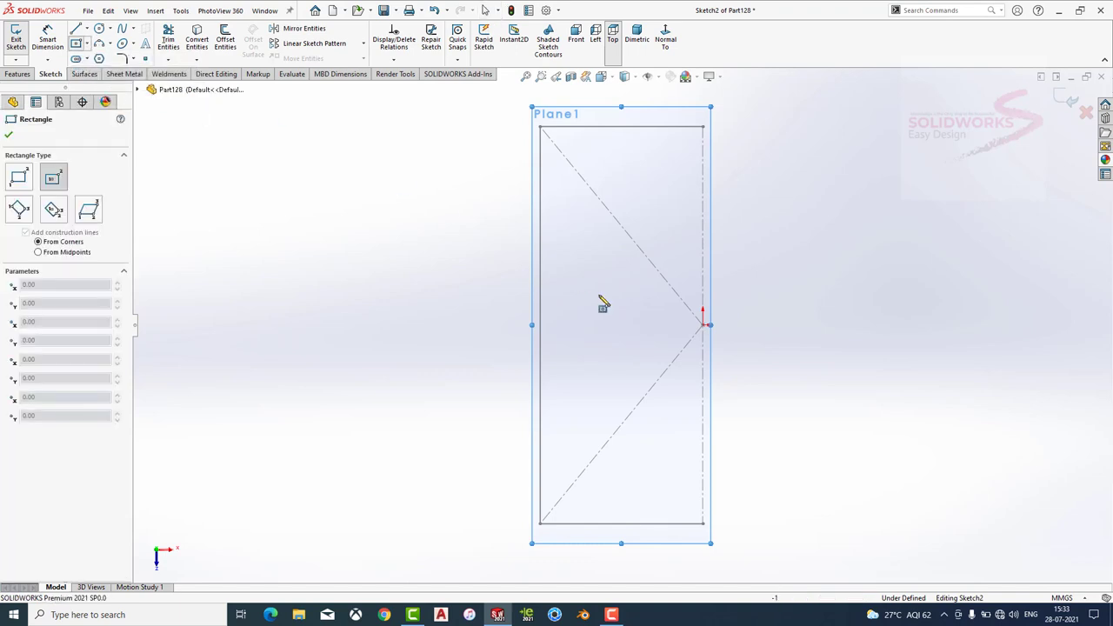
drag(703, 325, 632, 210)
Dimension the rectangle 260 mm wide and 300 mm tall.
click(47, 39)
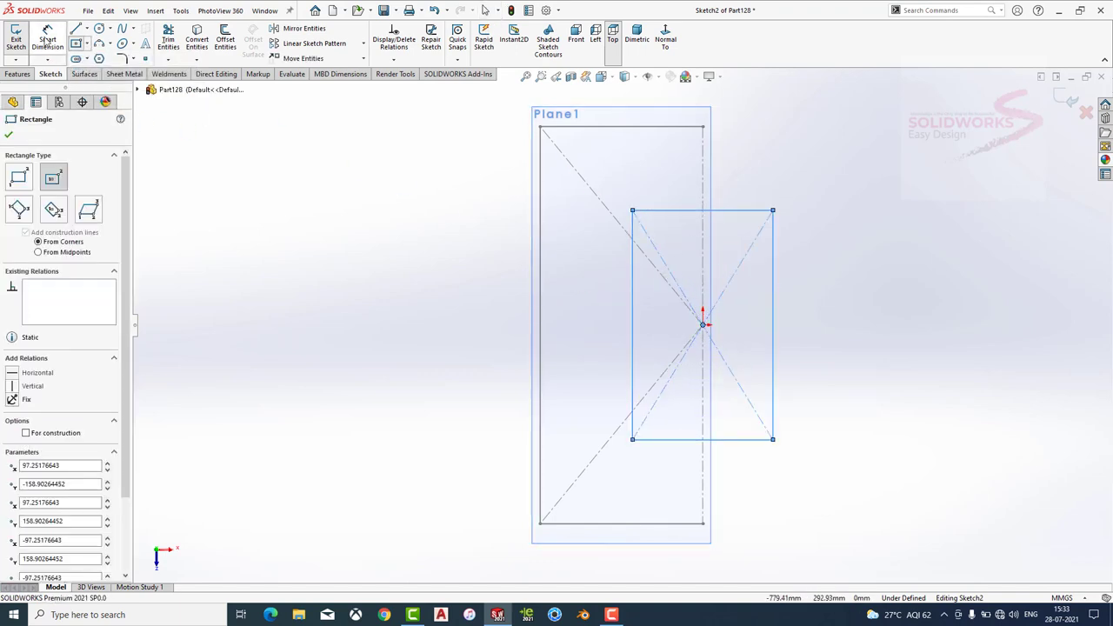
click(688, 209)
click(694, 192)
text(260)
key(Return)
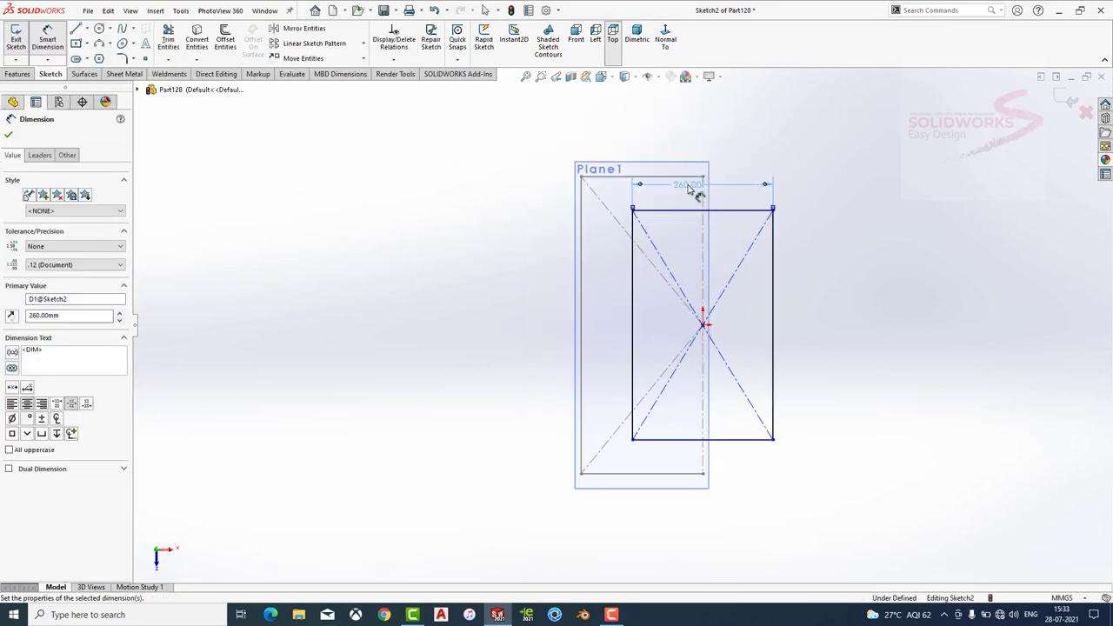
click(620, 304)
click(632, 306)
click(525, 330)
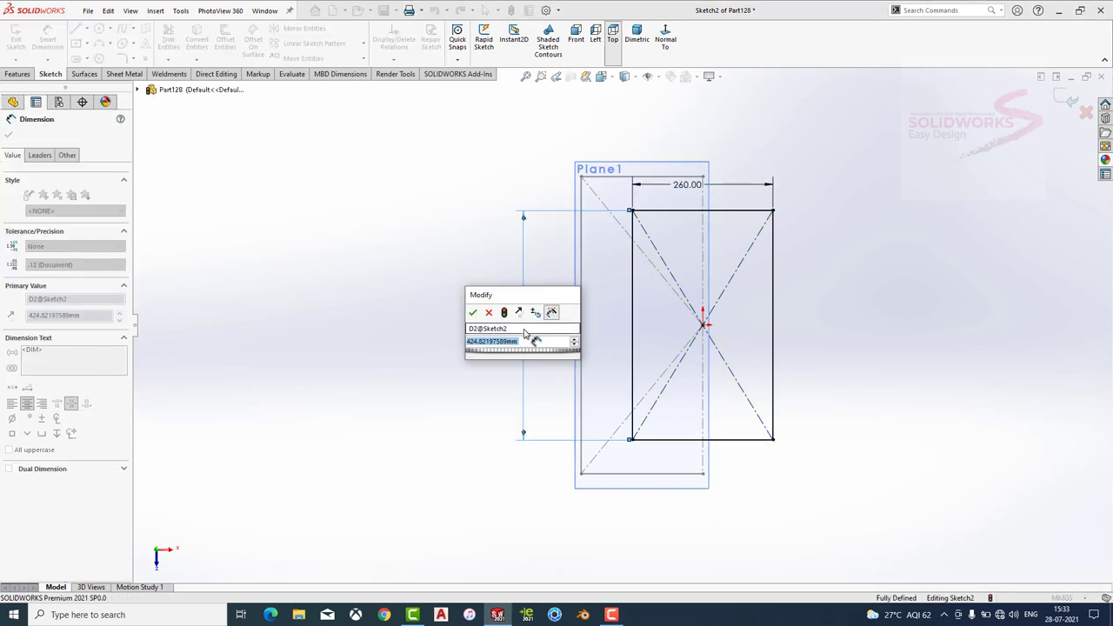
text(300)
key(Return)
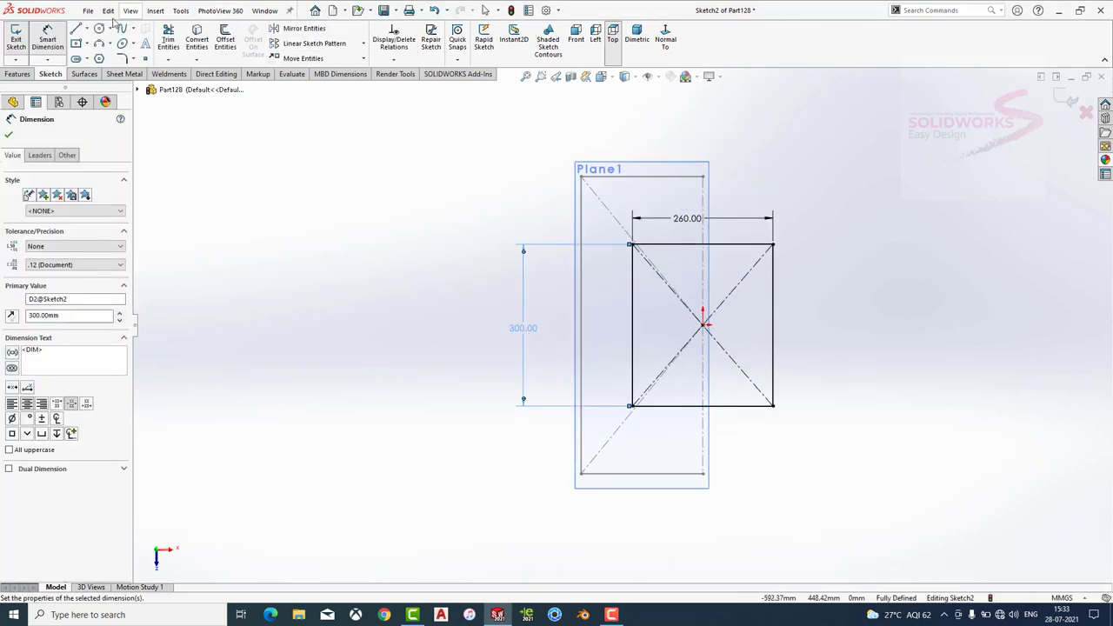
Draw a vertical centre line, trim the right half away and exit the sketch.
click(76, 30)
click(703, 245)
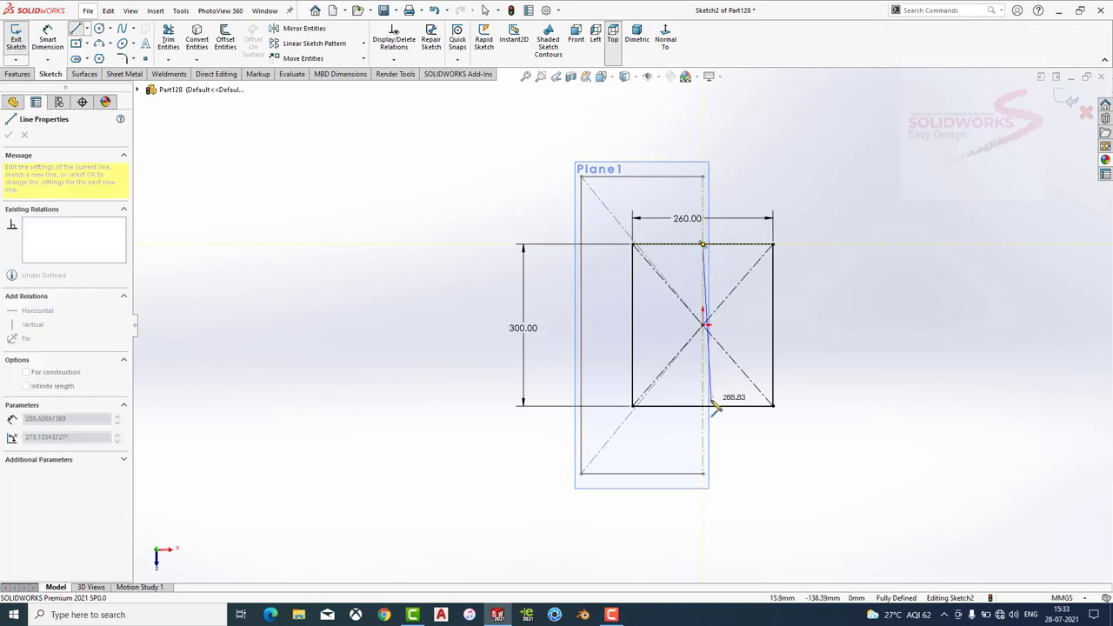
click(703, 407)
key(Escape)
click(168, 41)
drag(758, 126, 753, 324)
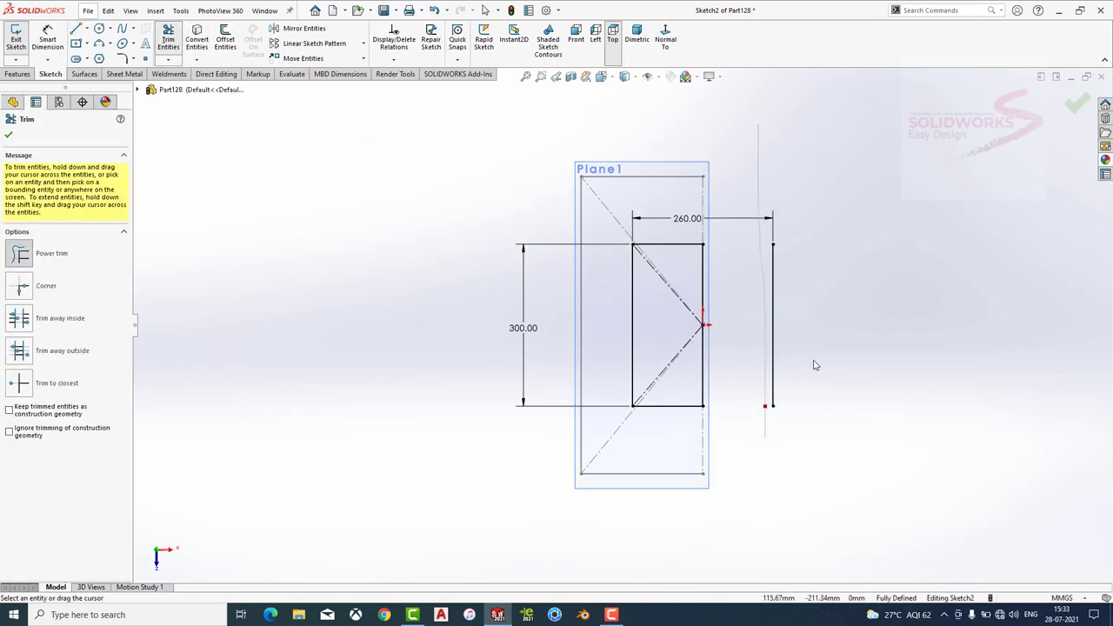
key(Escape)
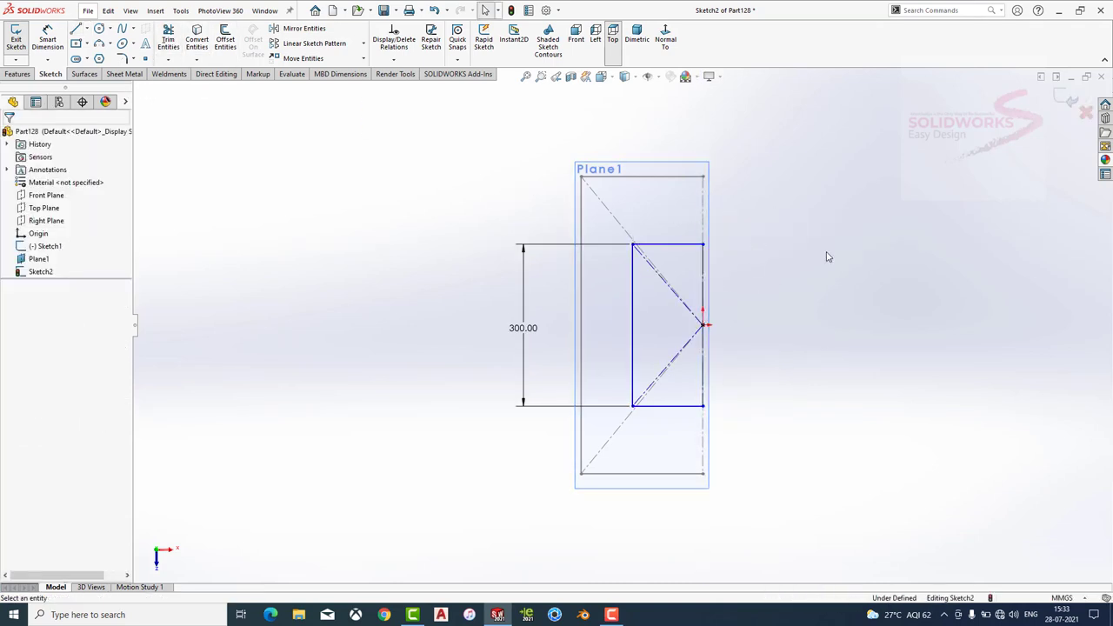
click(1069, 107)
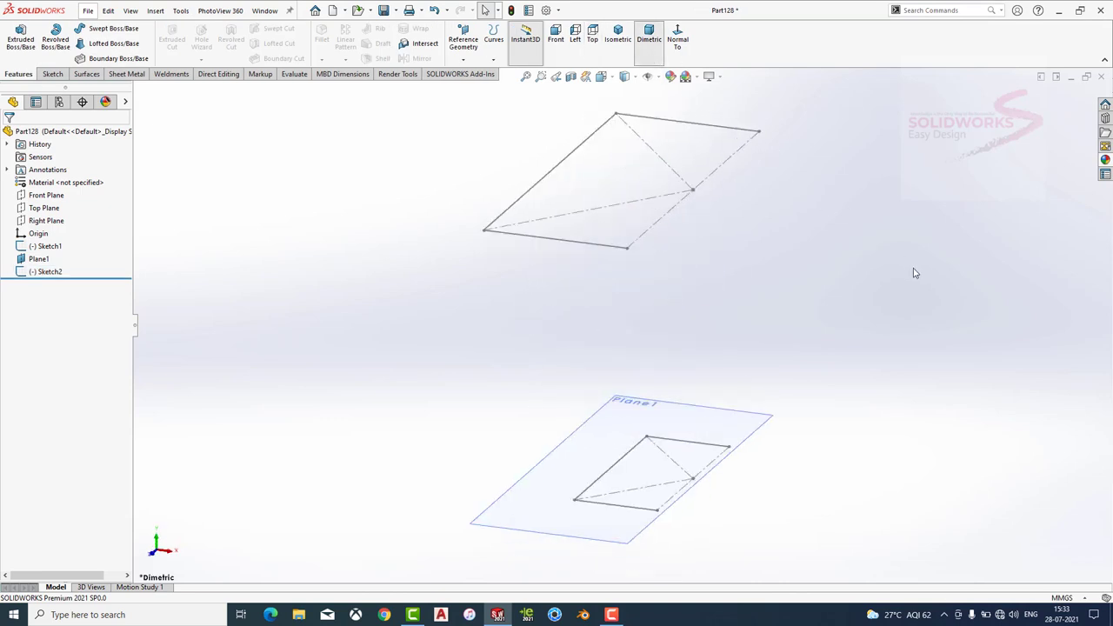
Create a sheet-metal Lofted Bend between the lower and upper sketch profiles.
click(126, 73)
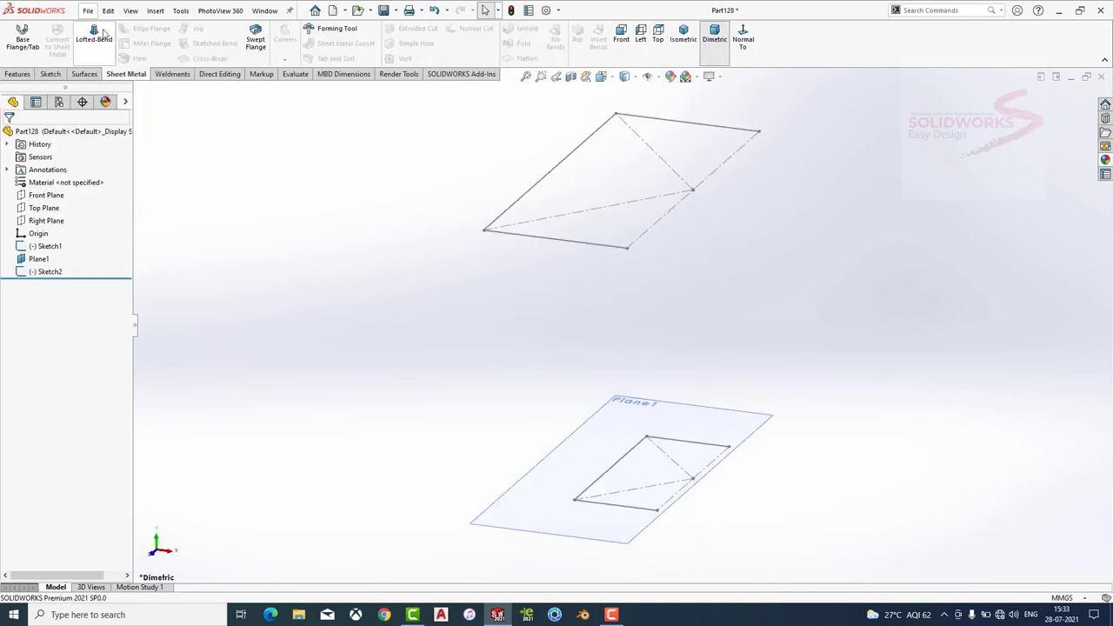
click(94, 39)
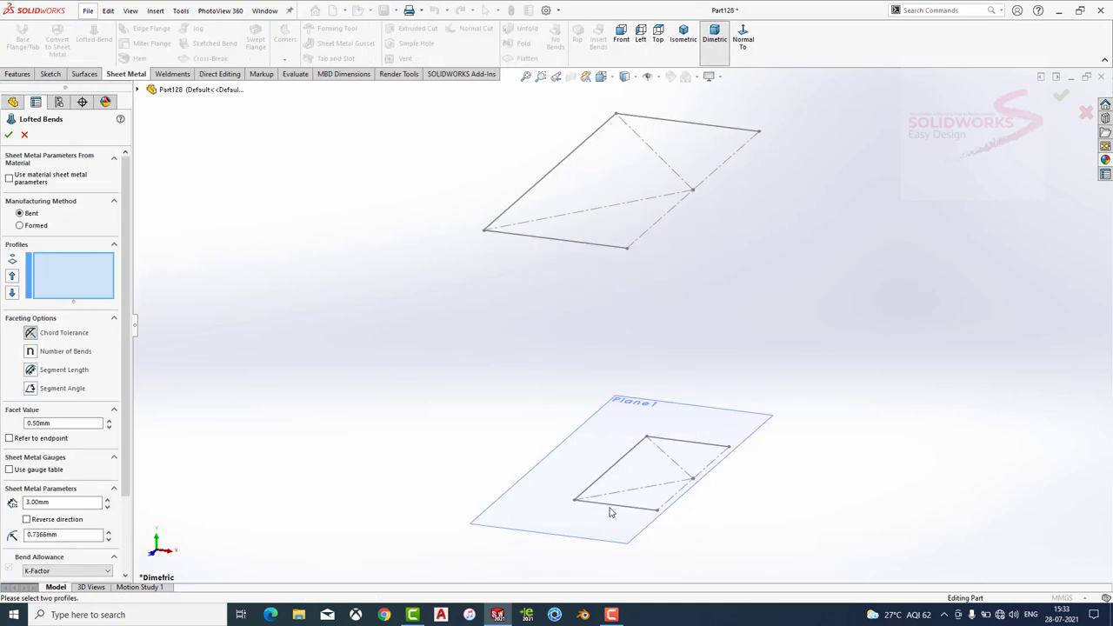
click(611, 512)
click(553, 244)
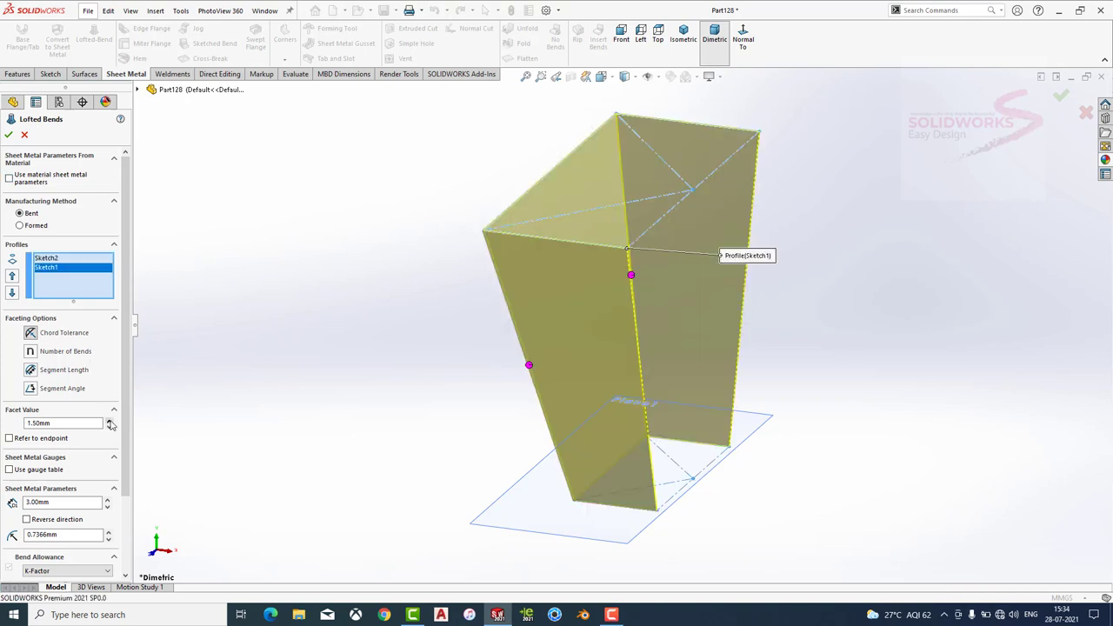
click(9, 135)
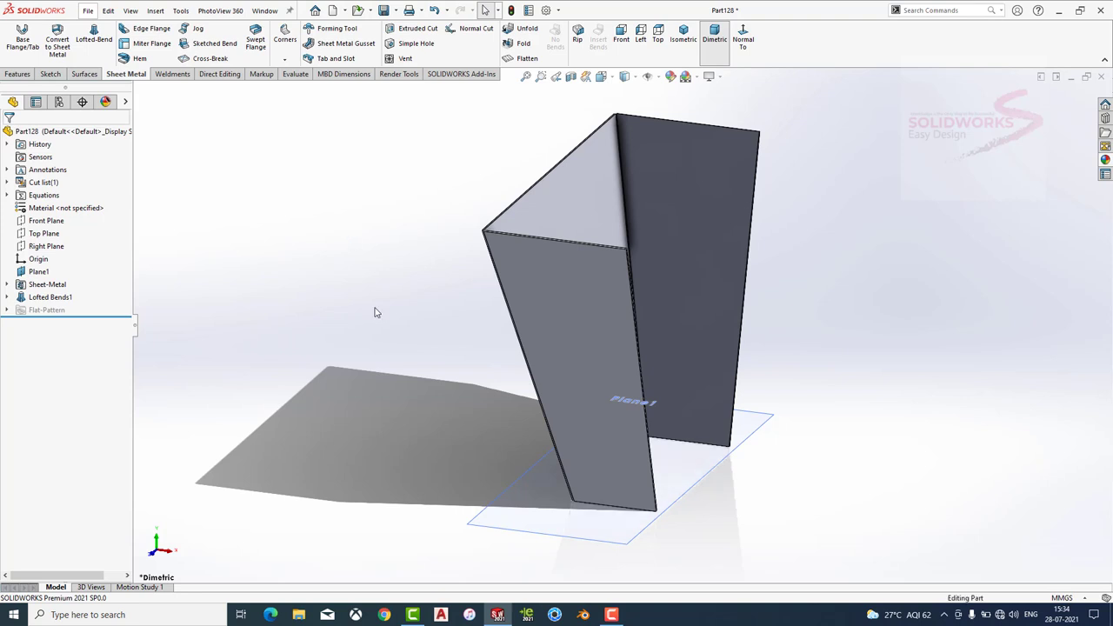
Hide Plane1 and select the Top Plane as reference for a new plane.
click(695, 421)
click(786, 360)
scroll(720, 269, down, 1)
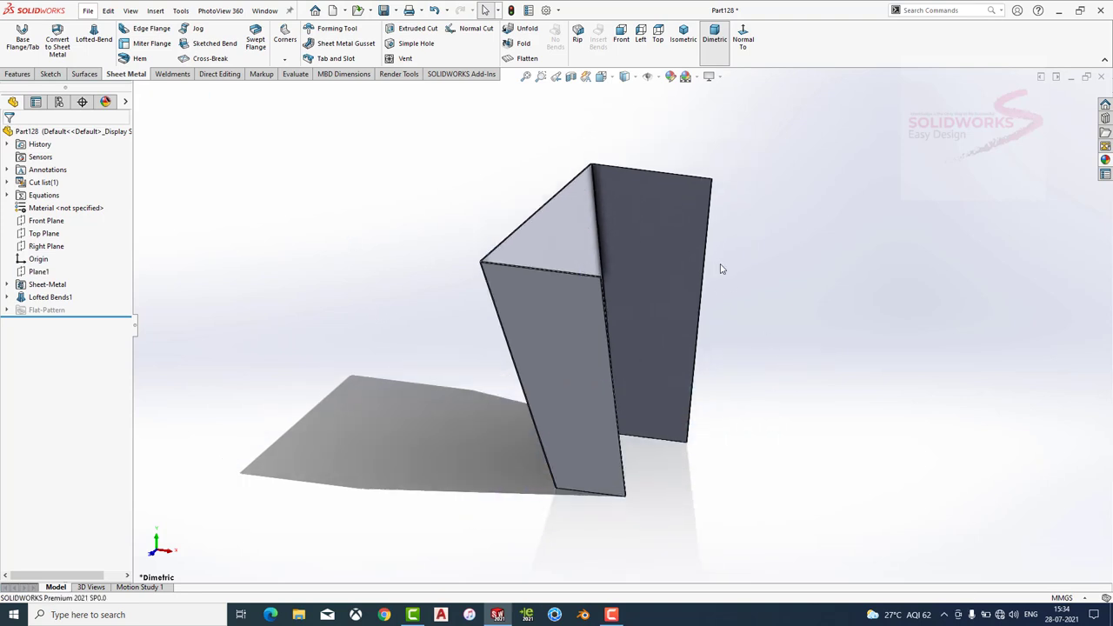
click(43, 233)
click(18, 74)
Add reference Plane2 and sketch a circle on it over the part's top opening.
click(463, 39)
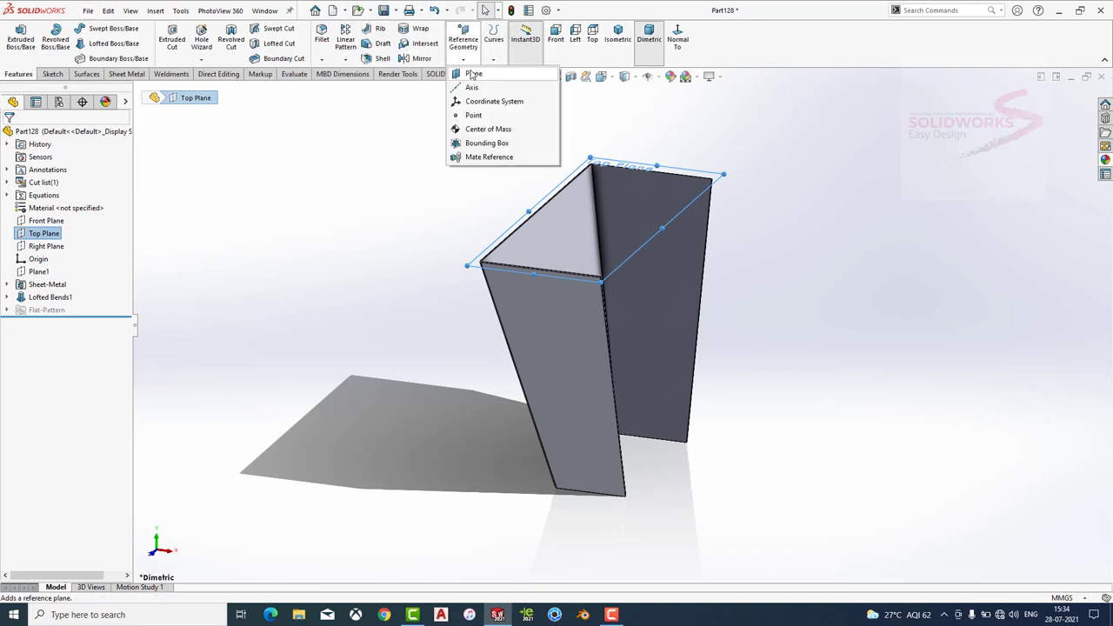
click(474, 78)
key(Return)
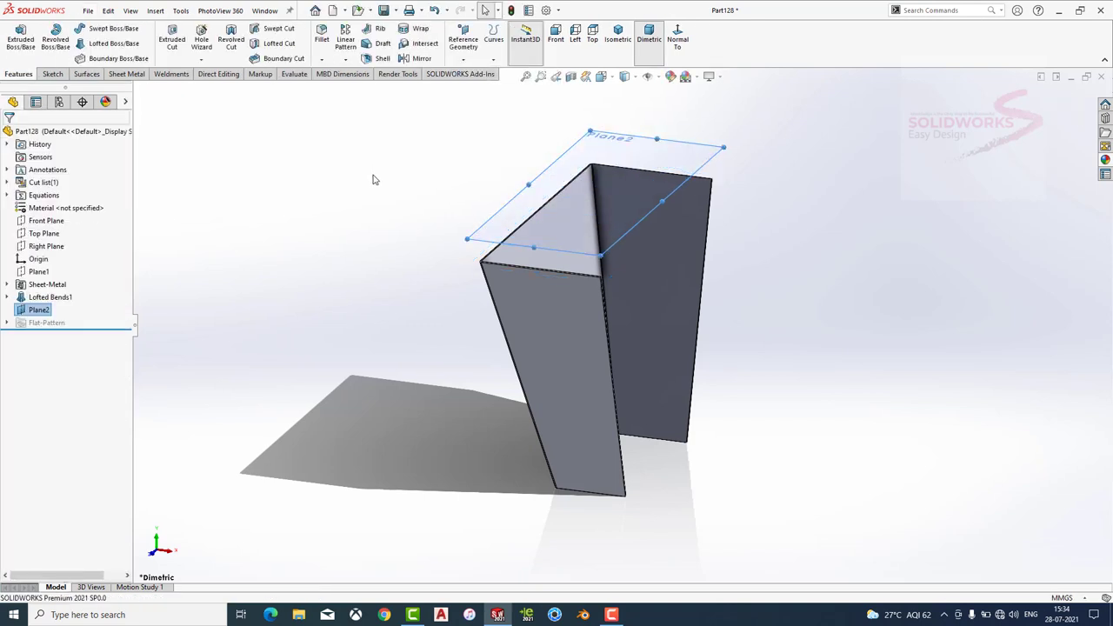
click(525, 206)
click(609, 95)
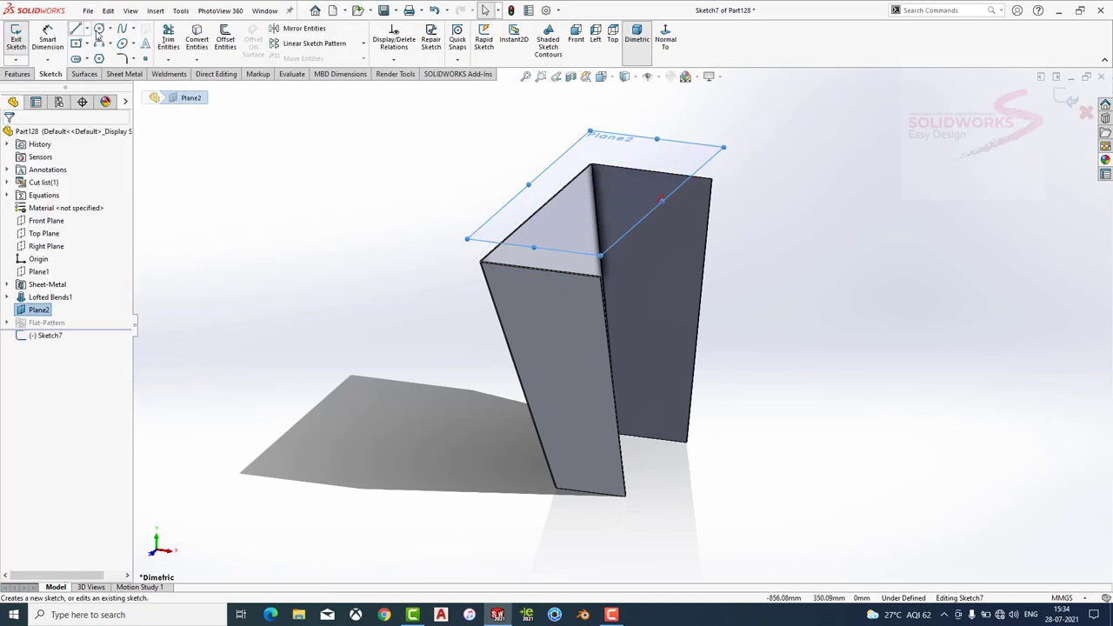
click(99, 32)
click(601, 187)
click(649, 193)
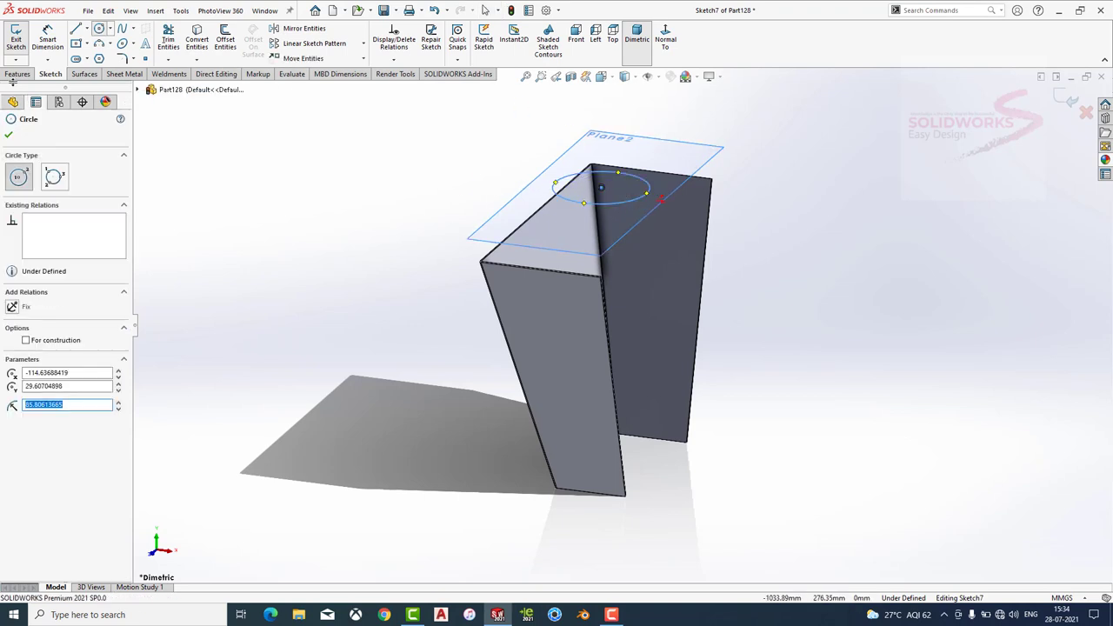
Turn the circle into a flat planar surface, Surface-Plane1.
click(85, 74)
click(252, 28)
click(8, 138)
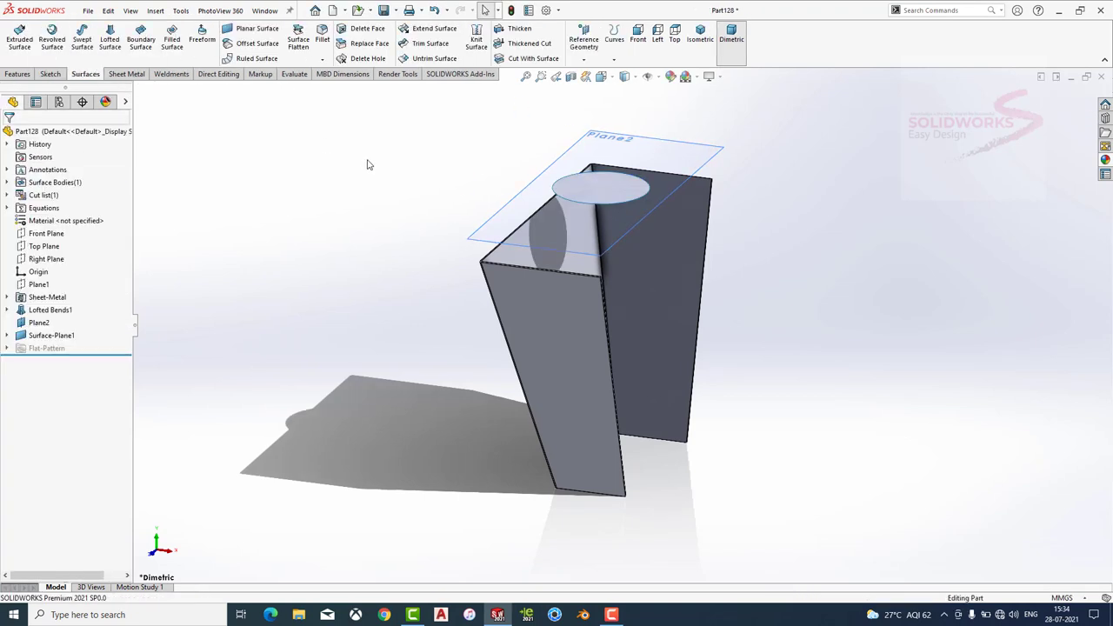
click(125, 77)
click(96, 39)
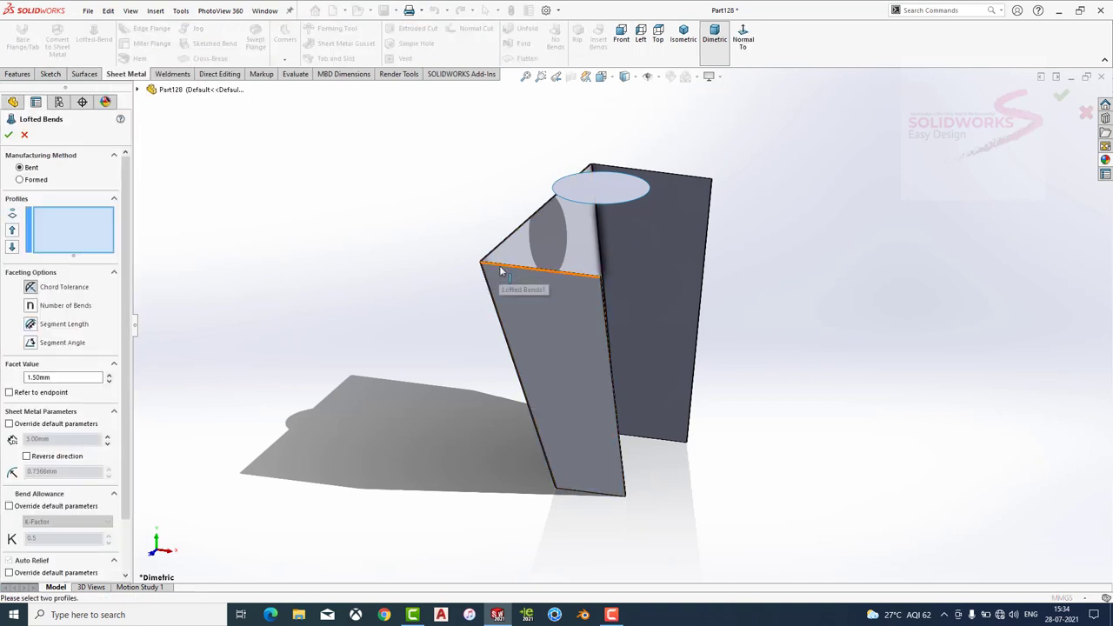
Cancel the lofted bend and pick three top edges of the tapered walls for an edge flange.
key(Escape)
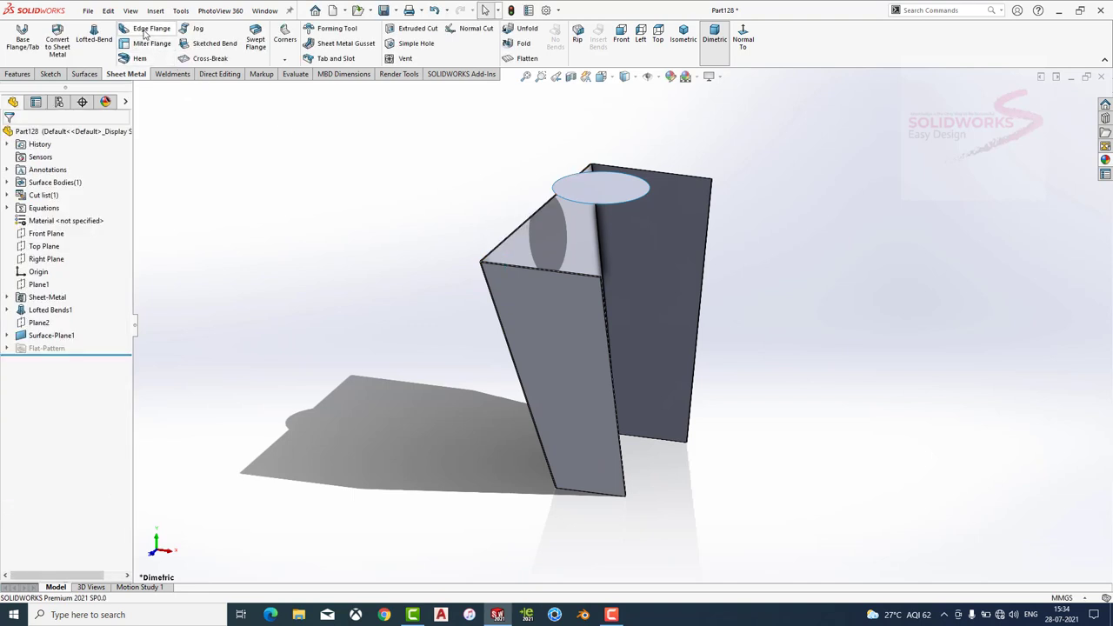
click(152, 35)
click(511, 272)
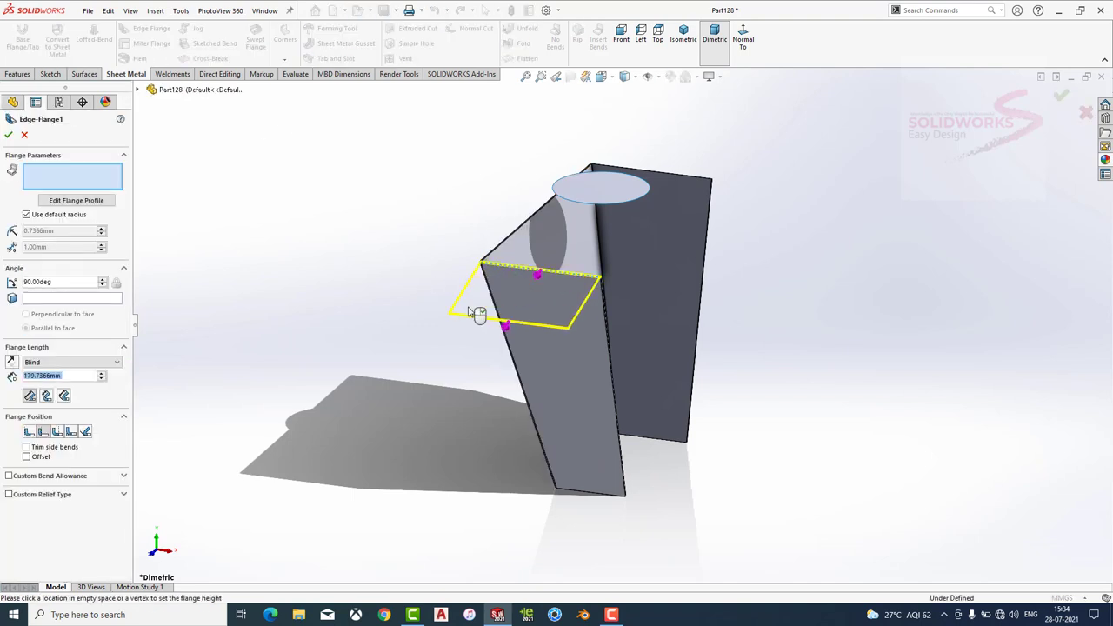
scroll(498, 254, down, 4)
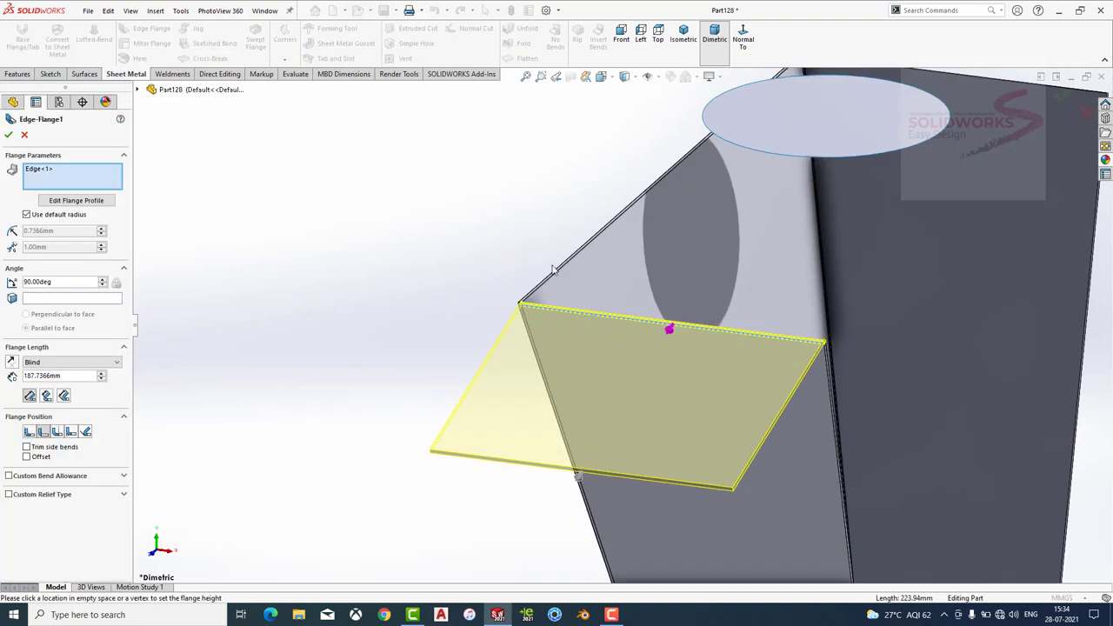
click(536, 284)
scroll(658, 252, up, 3)
scroll(658, 252, down, 5)
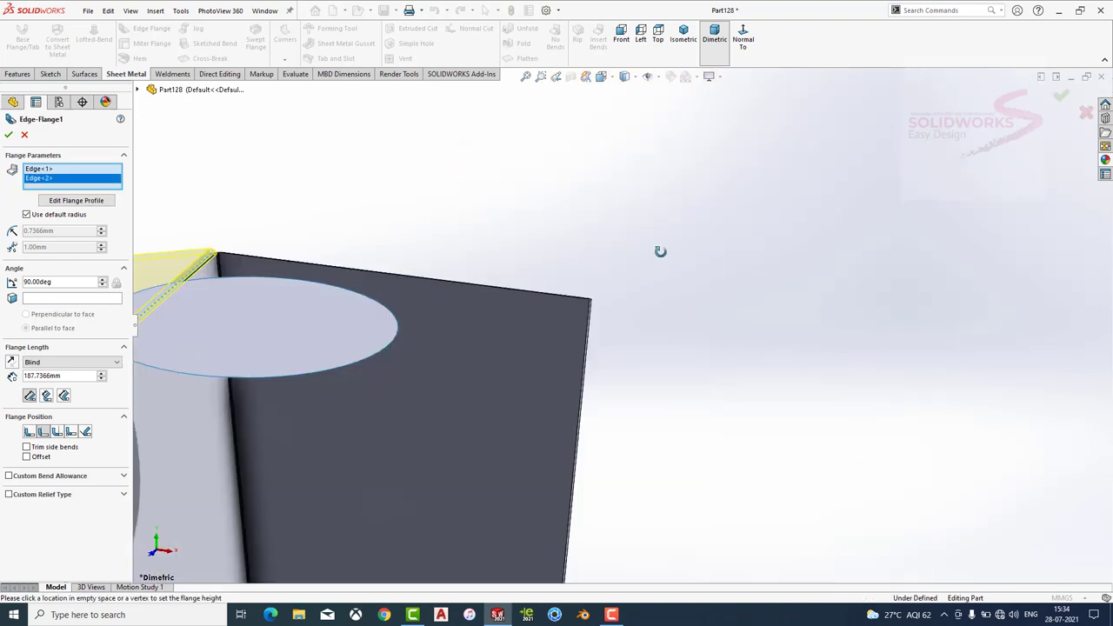
scroll(586, 309, down, 2)
click(553, 298)
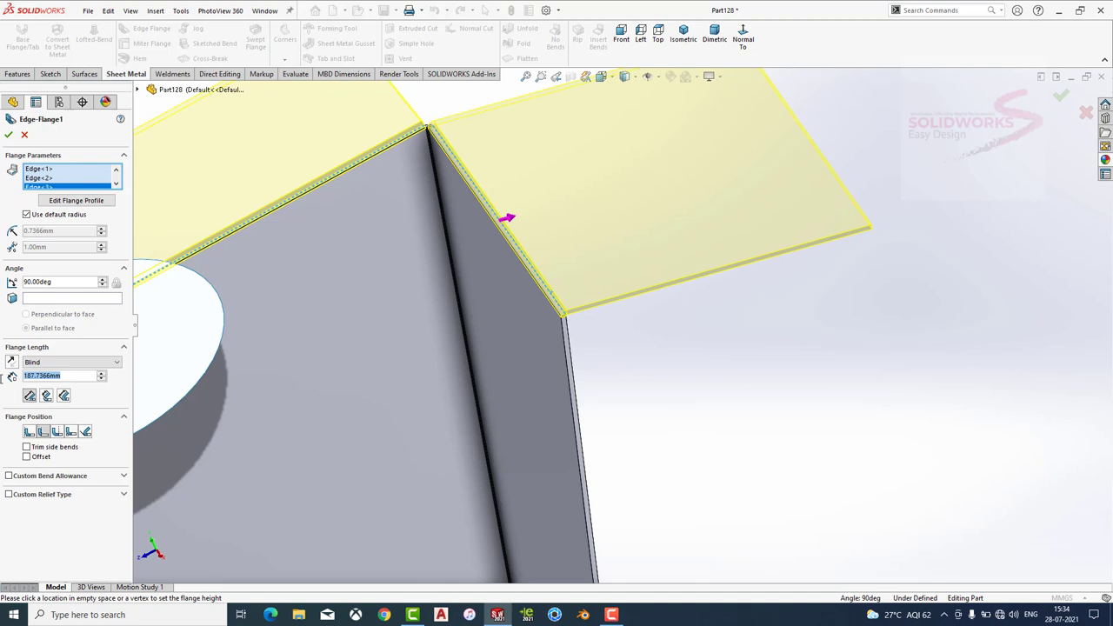
Make Edge-Flange1 50 mm long, perpendicular to the circular surface.
text(30)
key(Return)
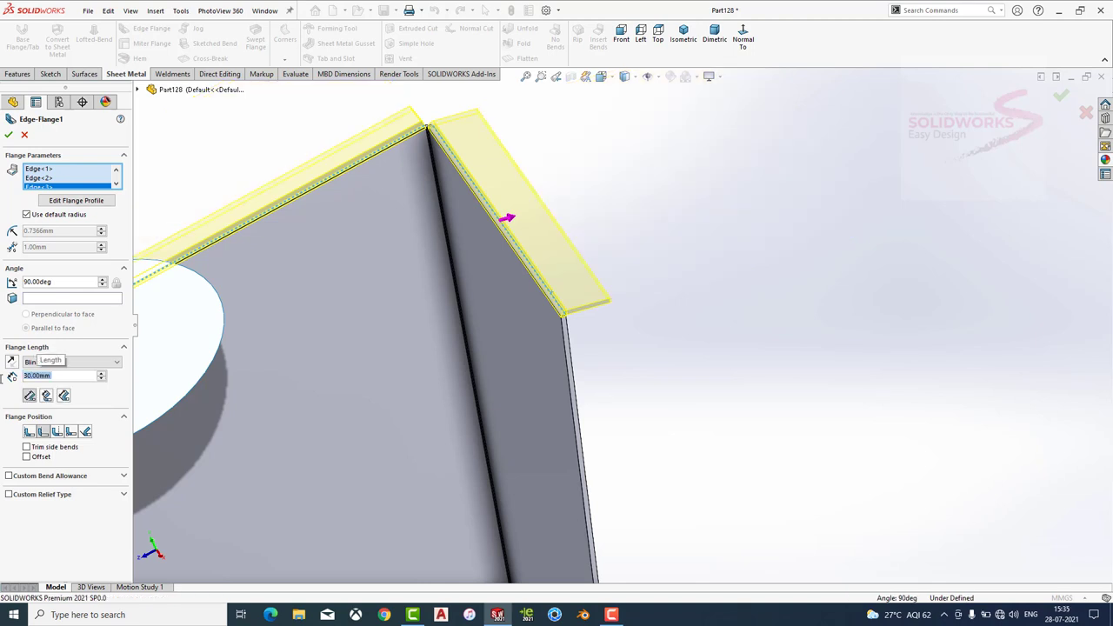
scroll(387, 271, up, 2)
text(50)
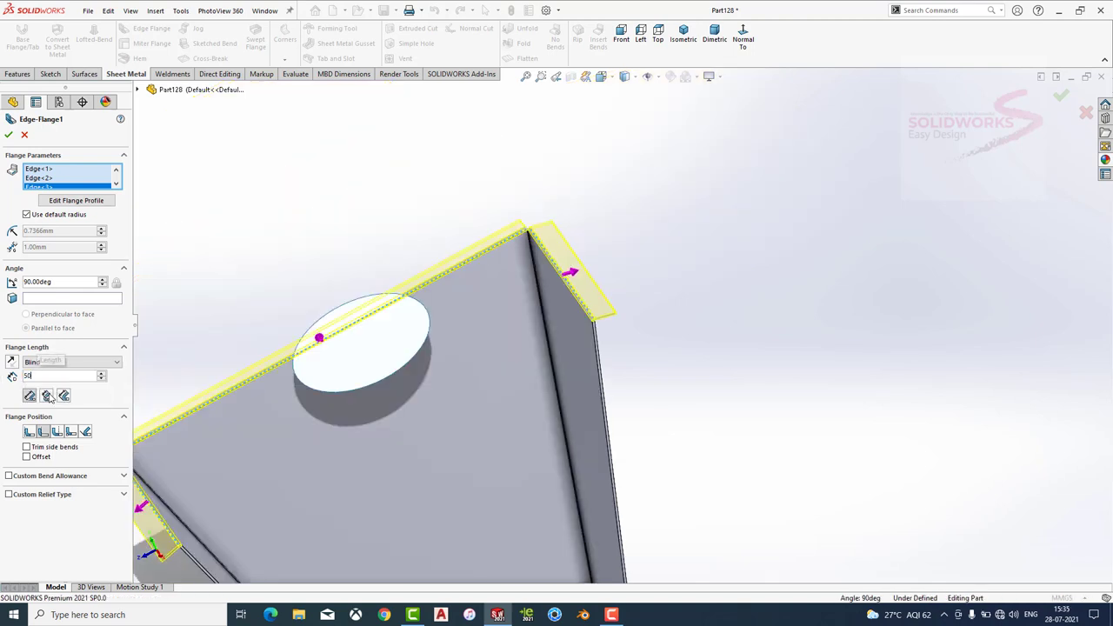
key(Return)
scroll(516, 285, up, 3)
click(525, 338)
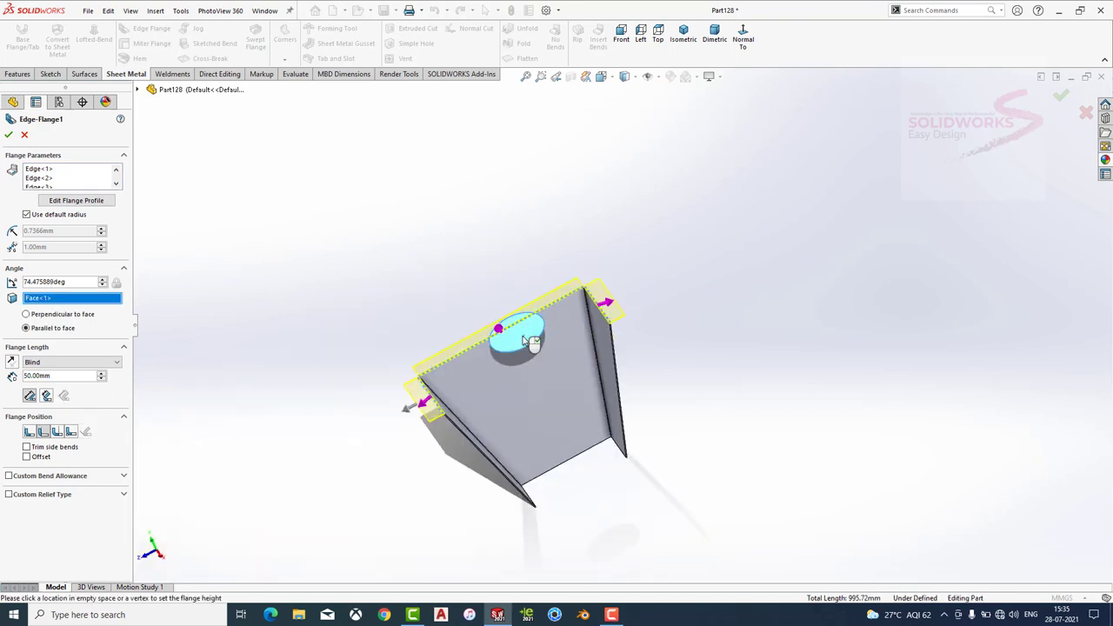
click(46, 319)
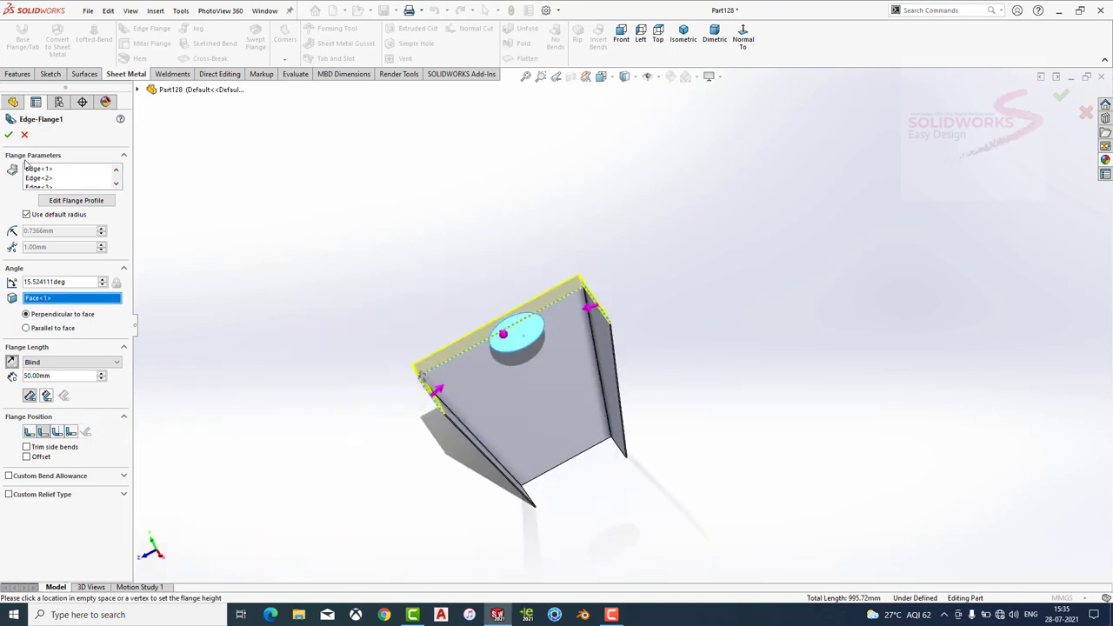
click(9, 134)
Hide the circular surface and give the part an orange appearance.
scroll(518, 380, down, 5)
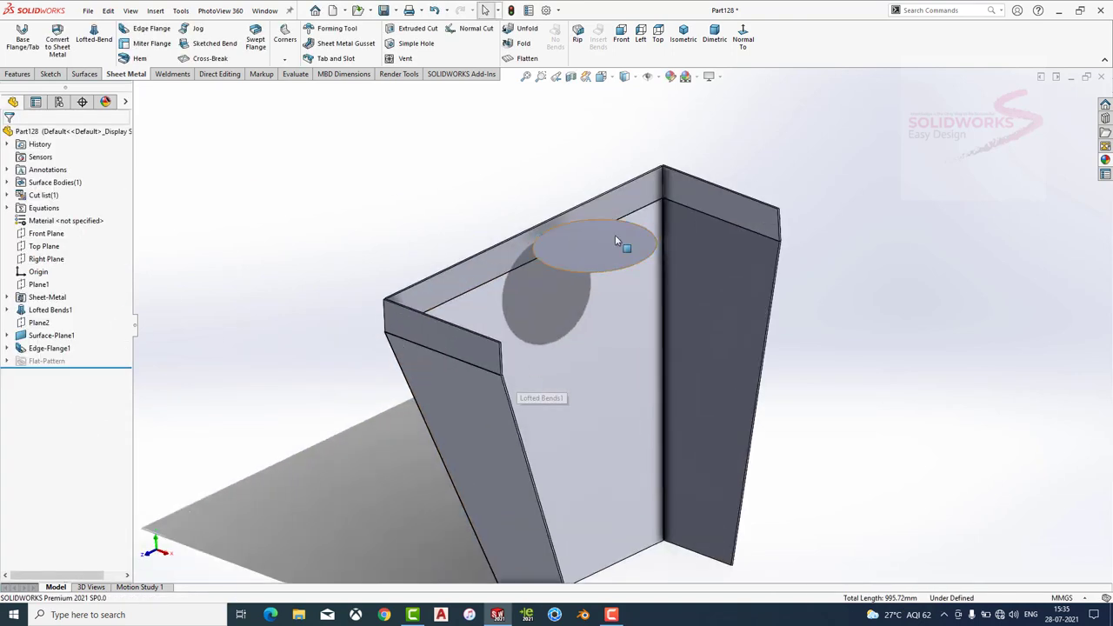
click(600, 261)
key(Tab)
scroll(662, 412, up, 2)
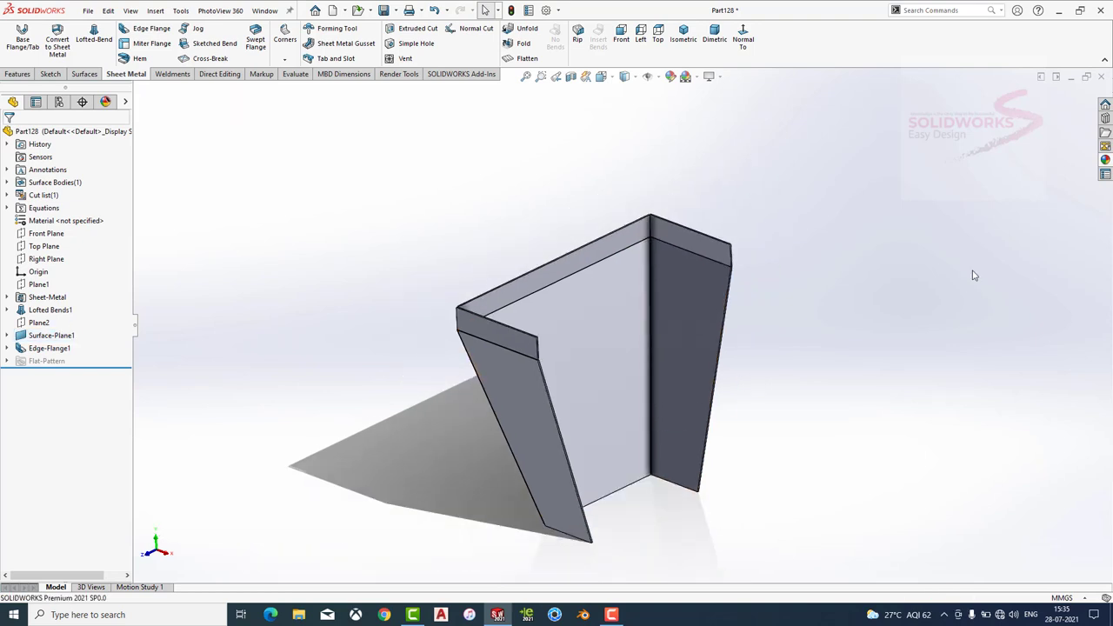
click(1105, 160)
drag(966, 490, 666, 462)
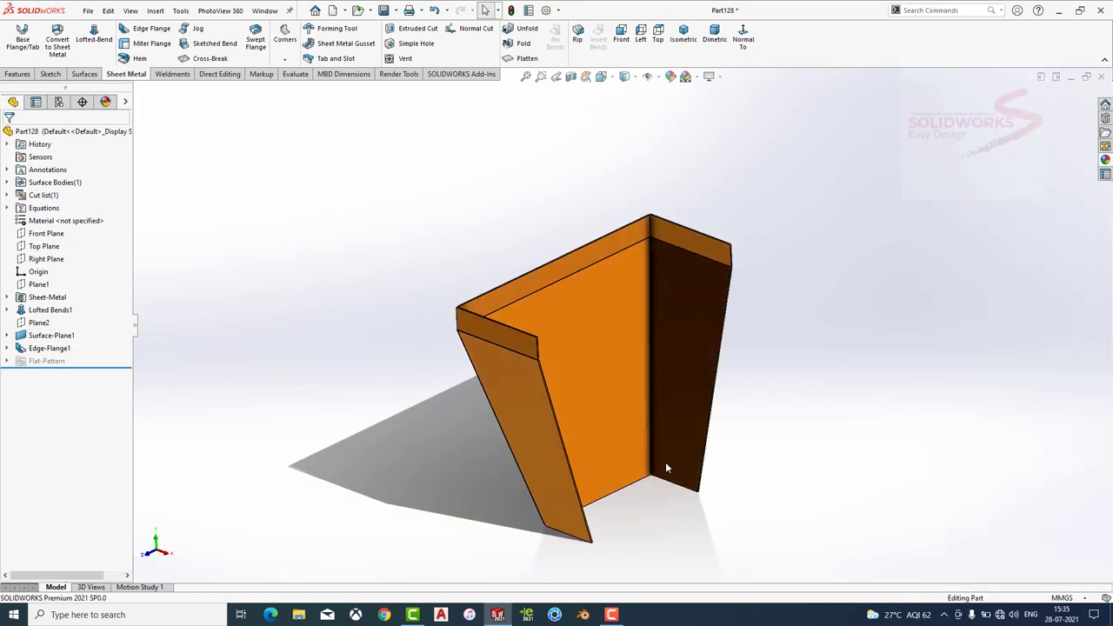
scroll(647, 285, down, 2)
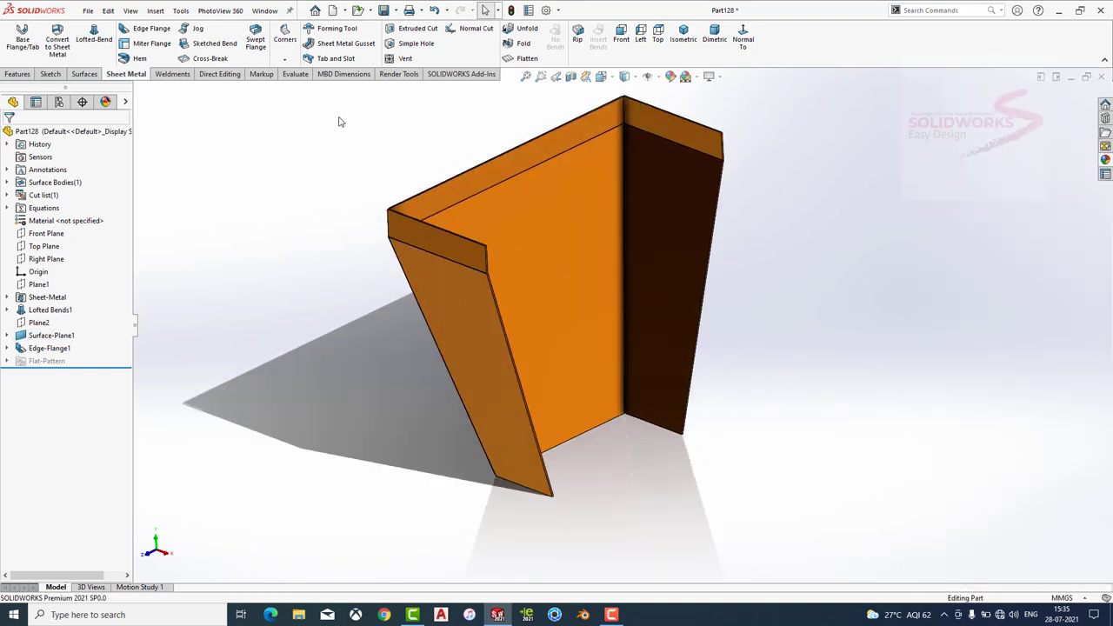
click(16, 75)
Mirror the Edge-Flange1 body about the Right Plane and orbit to inspect the hopper.
click(420, 58)
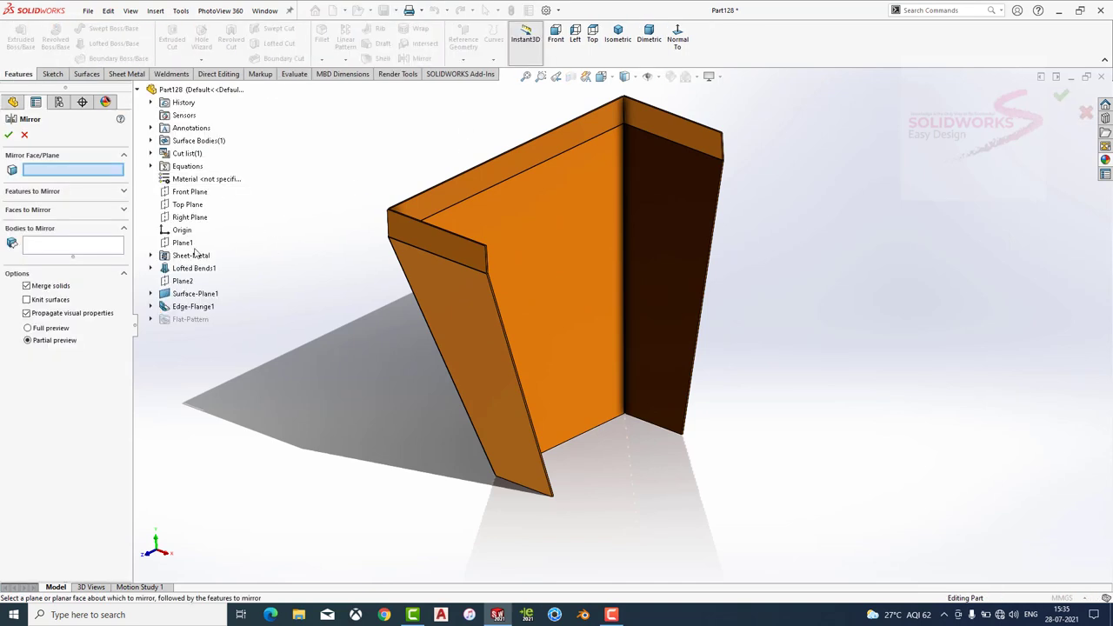
click(190, 217)
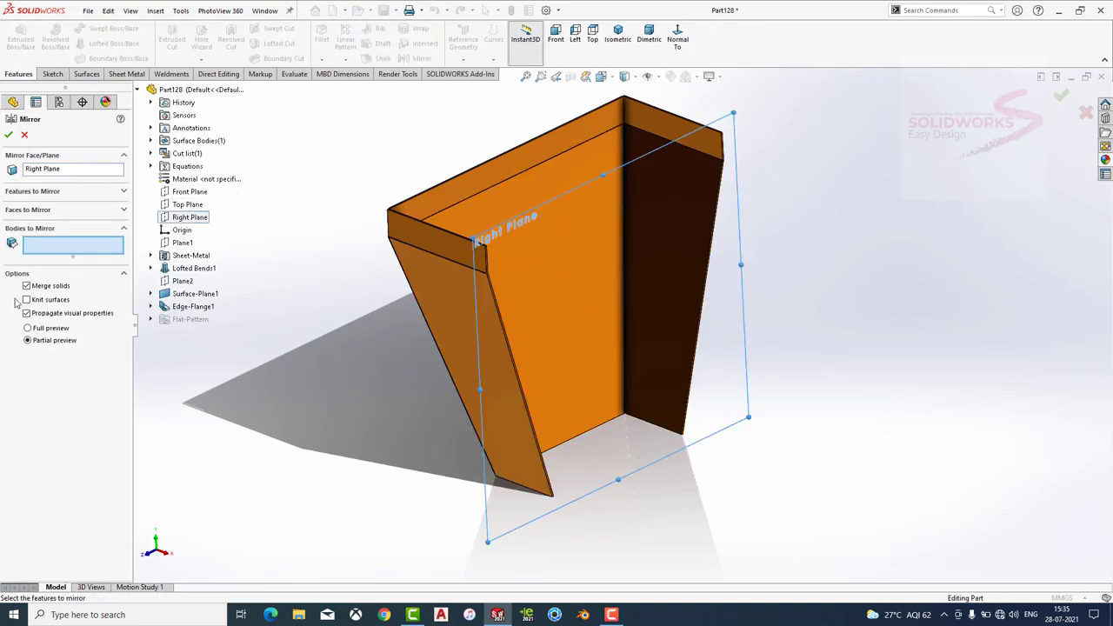
click(435, 310)
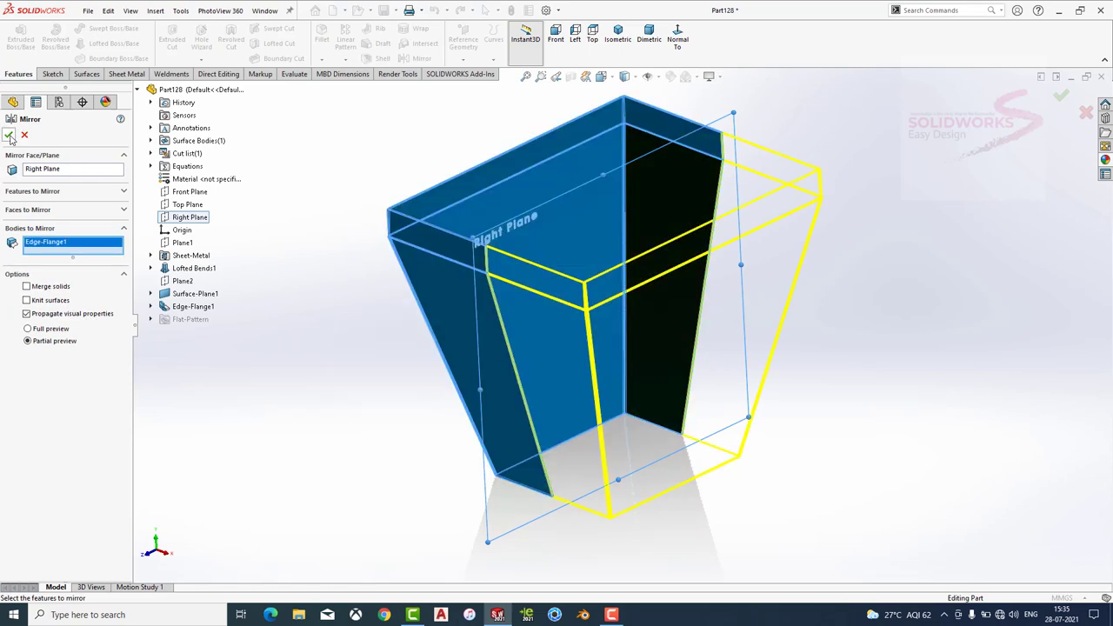
click(9, 135)
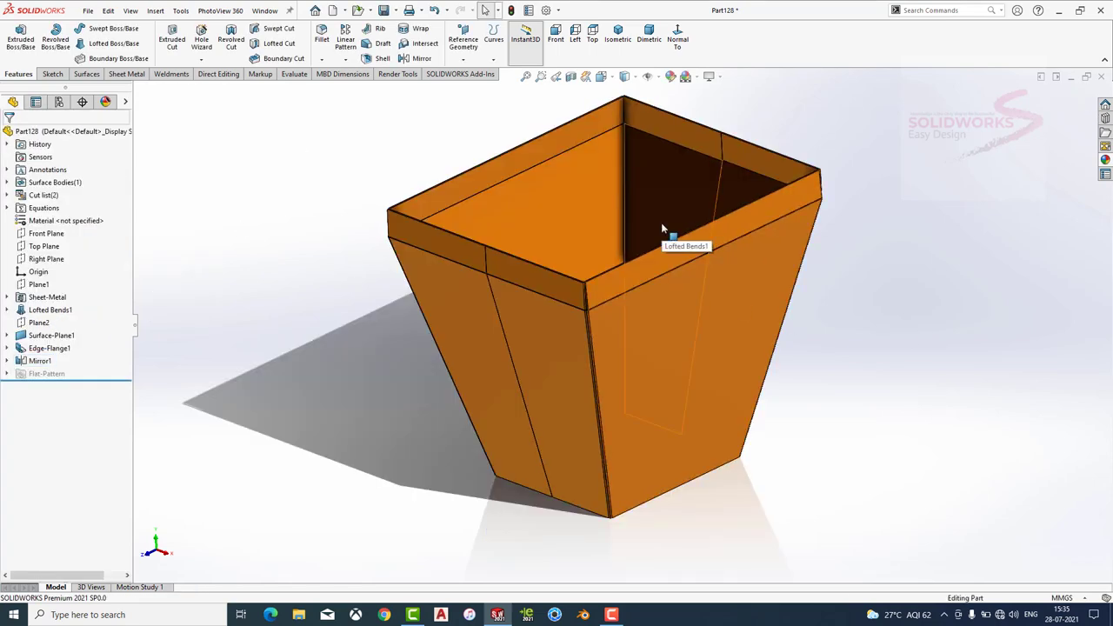
middle_drag(671, 219, 661, 299)
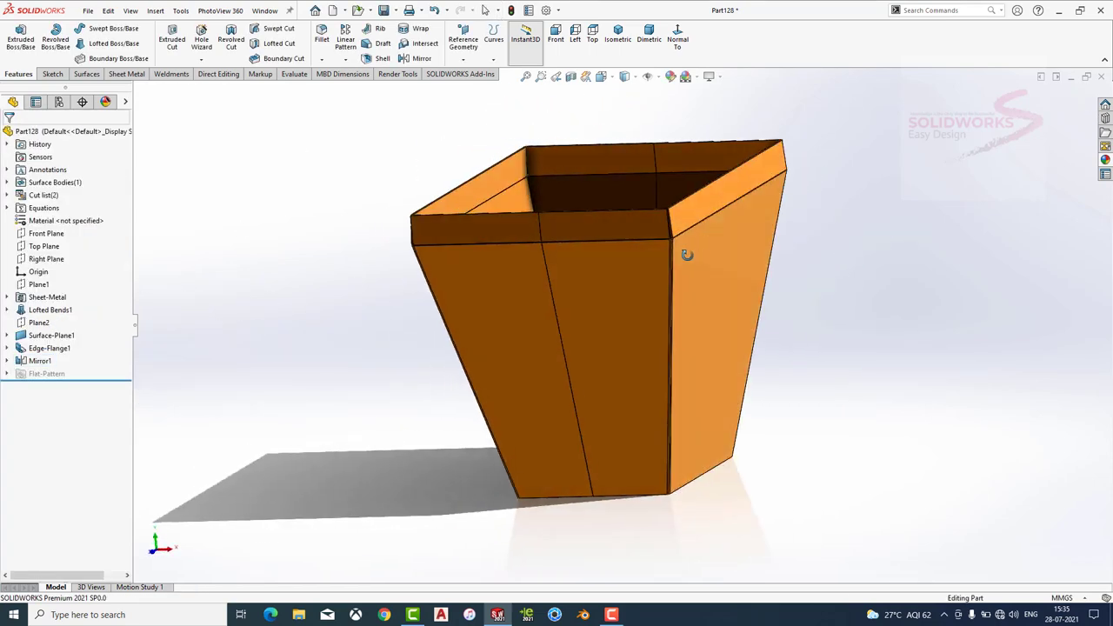
Add a 50 mm edge flange on one bottom edge, parallel to the elliptical face.
click(126, 73)
click(152, 28)
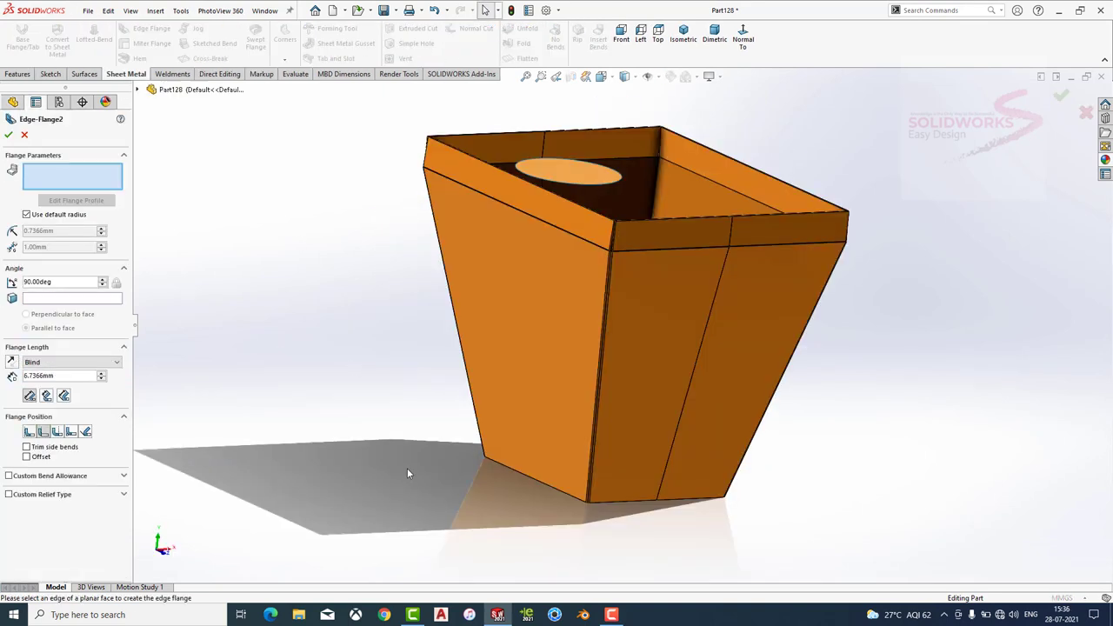
click(493, 461)
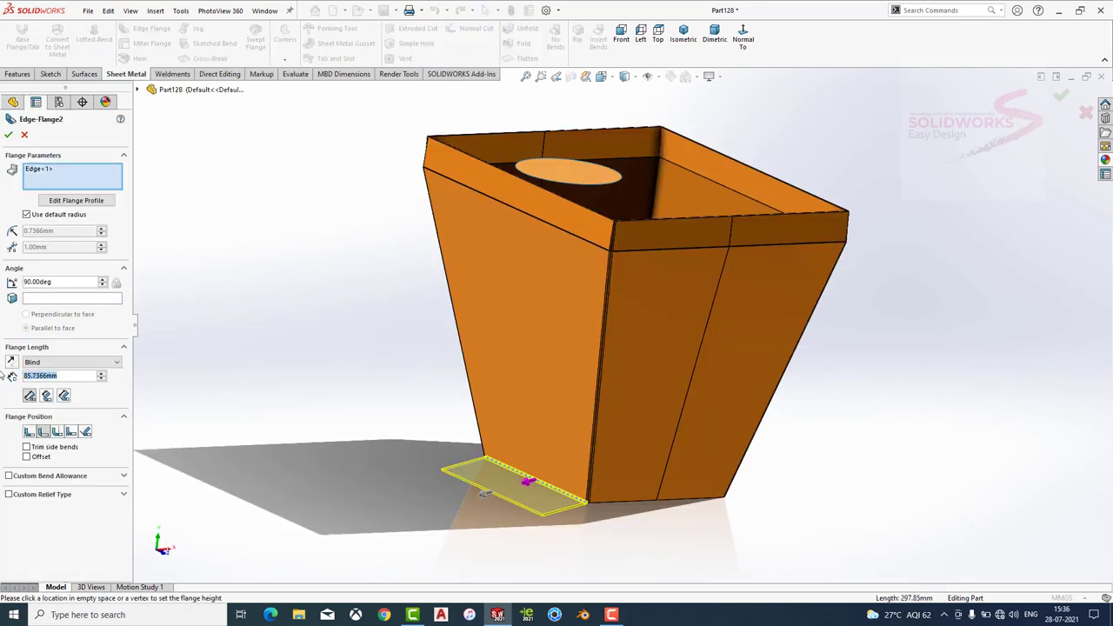
text(50)
key(Return)
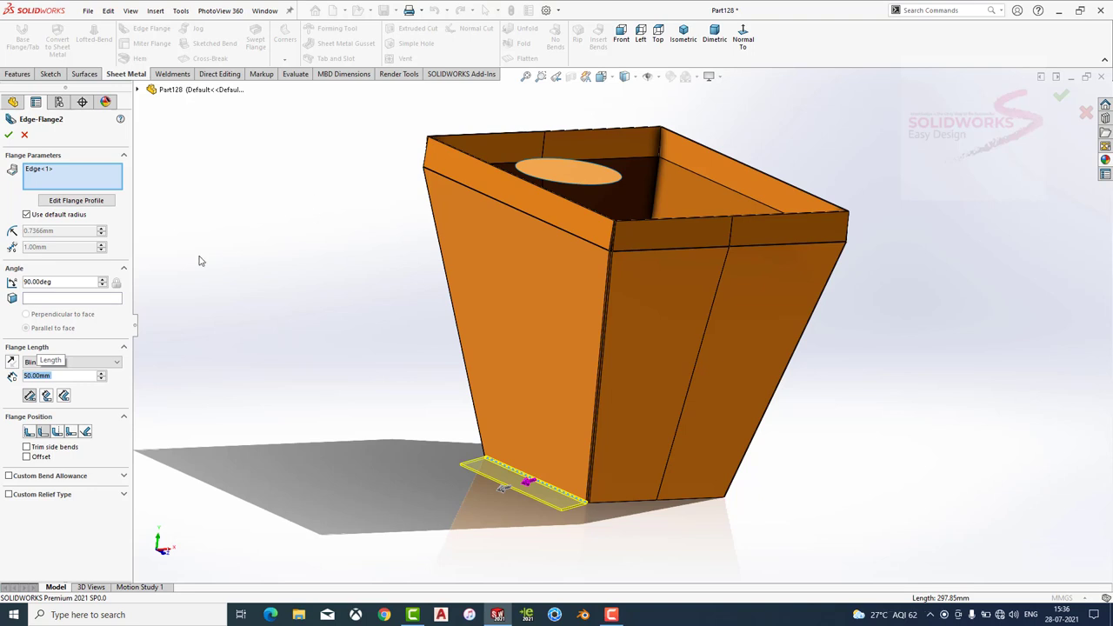
click(122, 299)
click(580, 176)
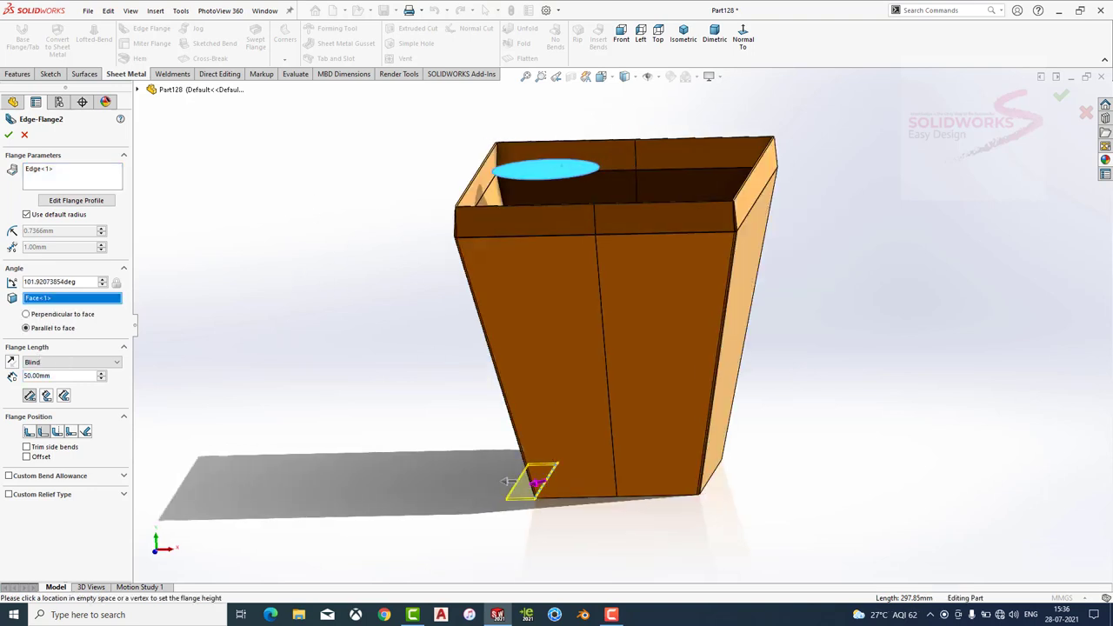
middle_drag(340, 293, 352, 310)
scroll(352, 310, up, 3)
click(532, 199)
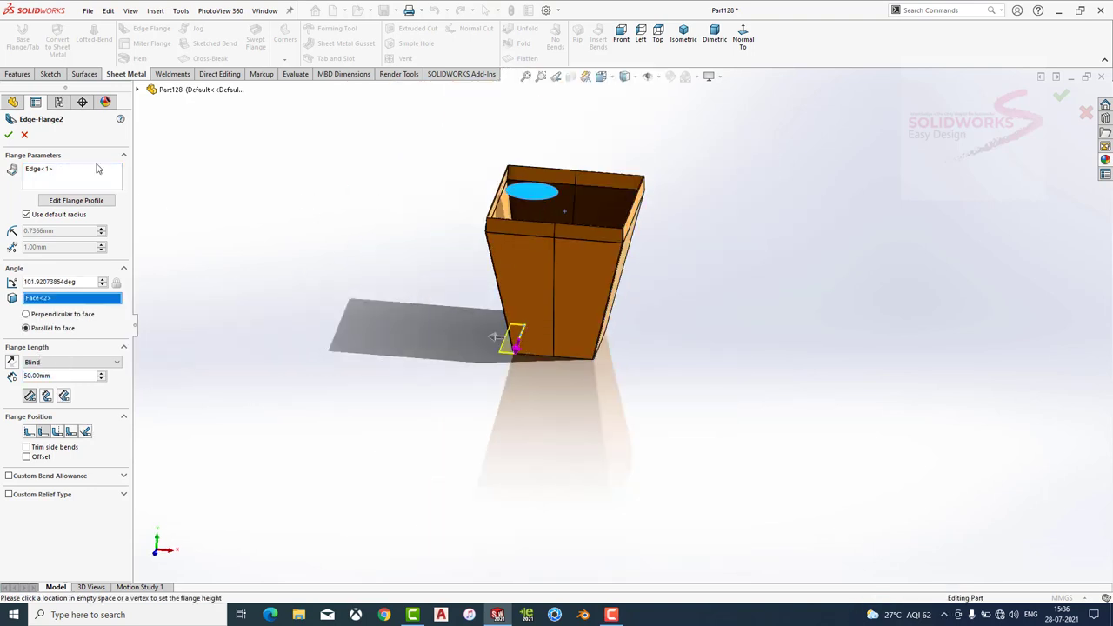
click(9, 137)
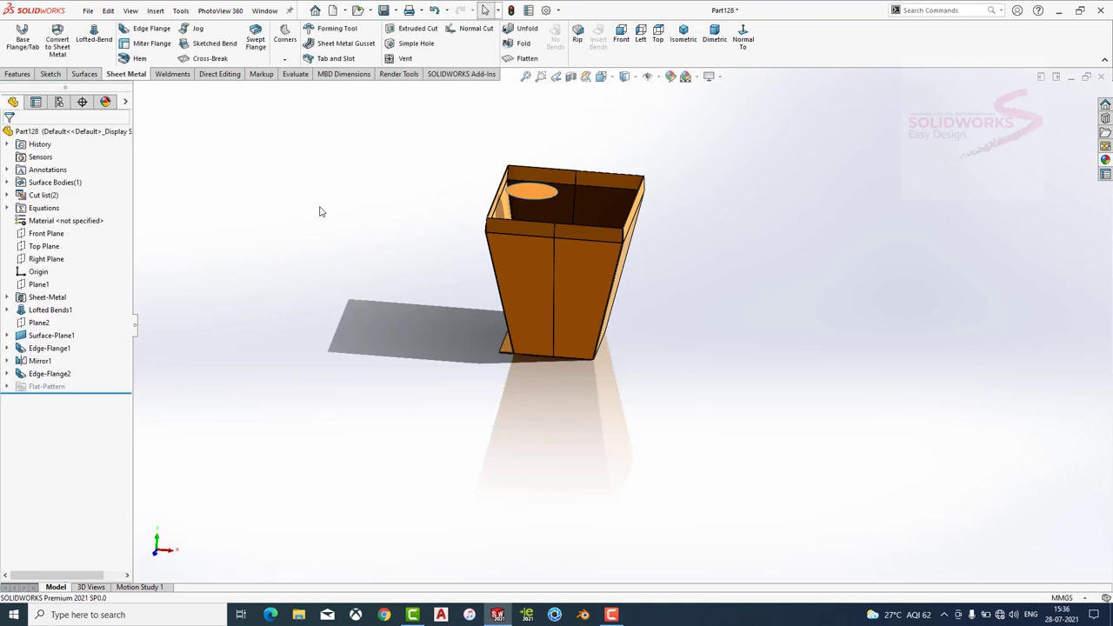
Add a matching 50 mm flange on the opposite bottom edge, parallel to the elliptical surface.
click(147, 28)
key(z)
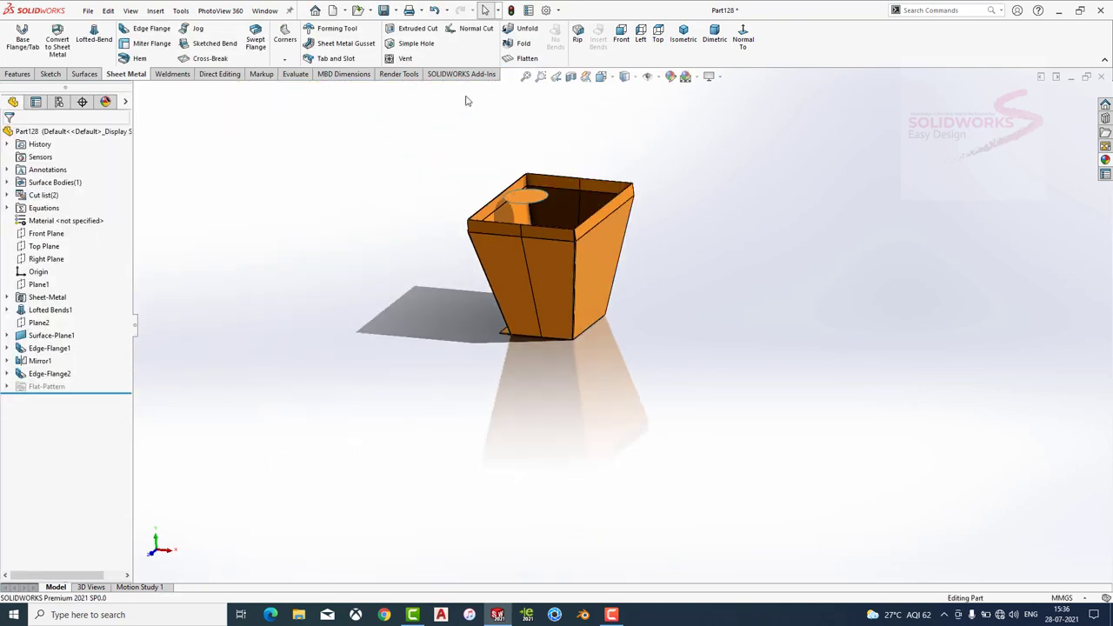
click(147, 28)
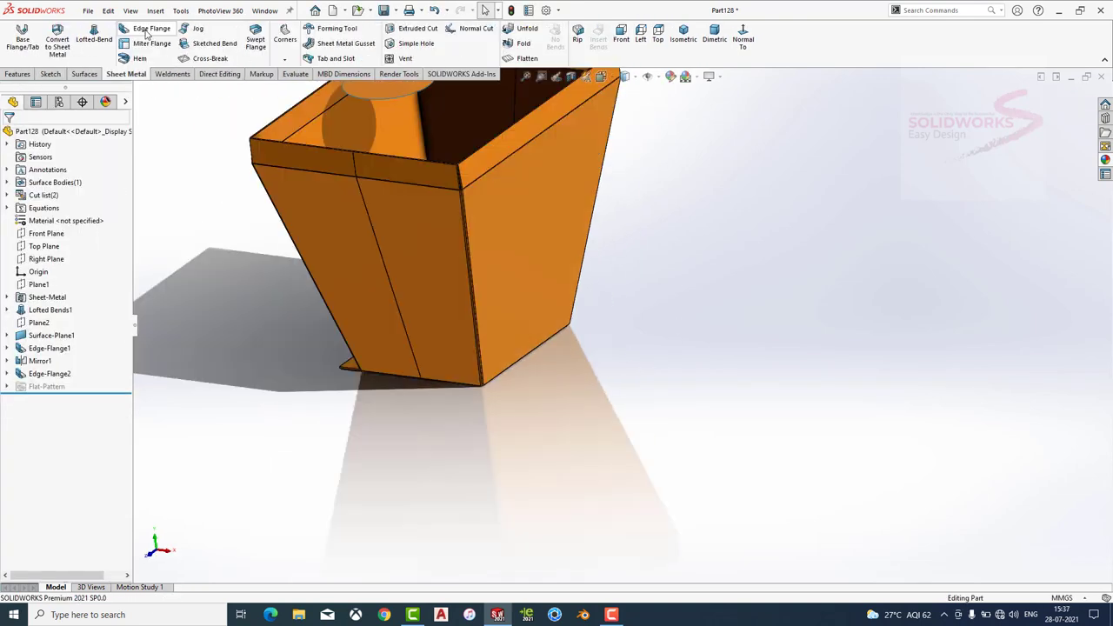
click(541, 352)
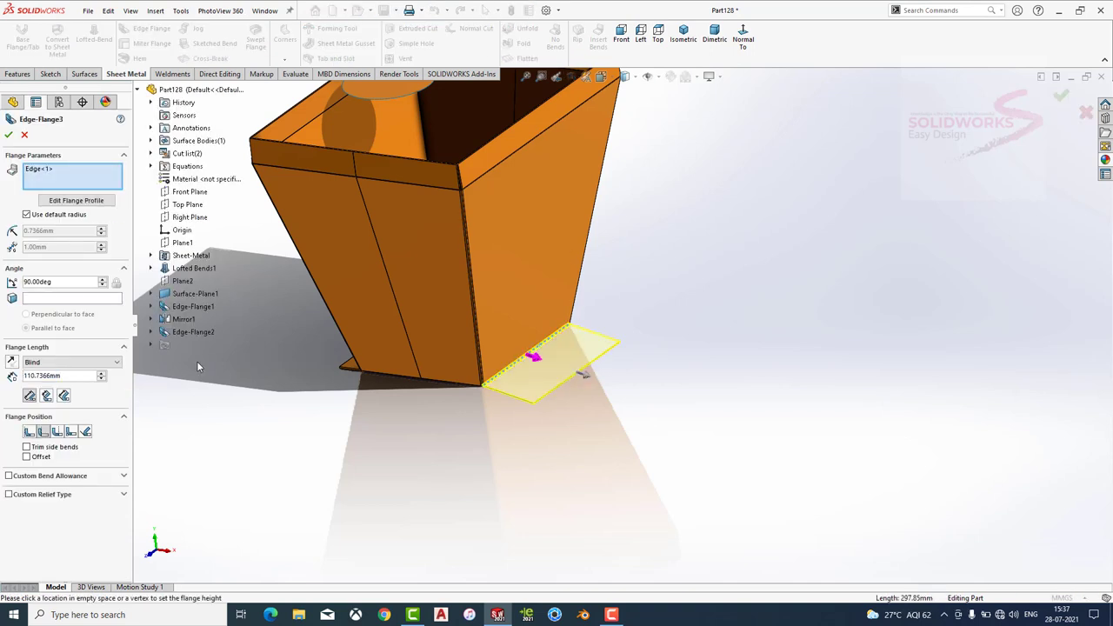
text(30)
key(Return)
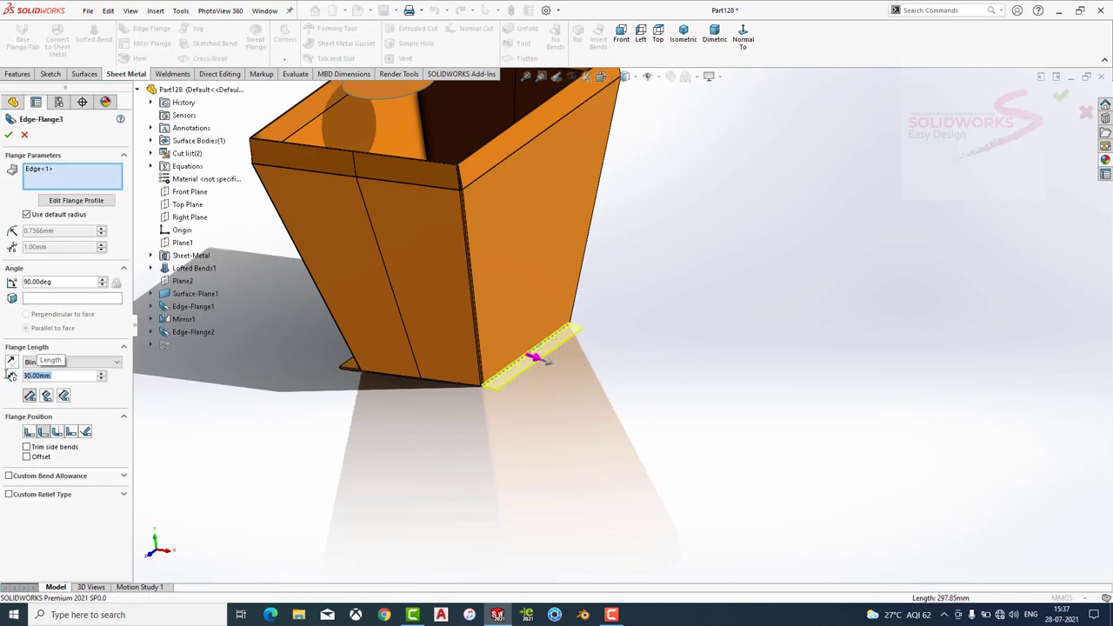
text(50)
key(Return)
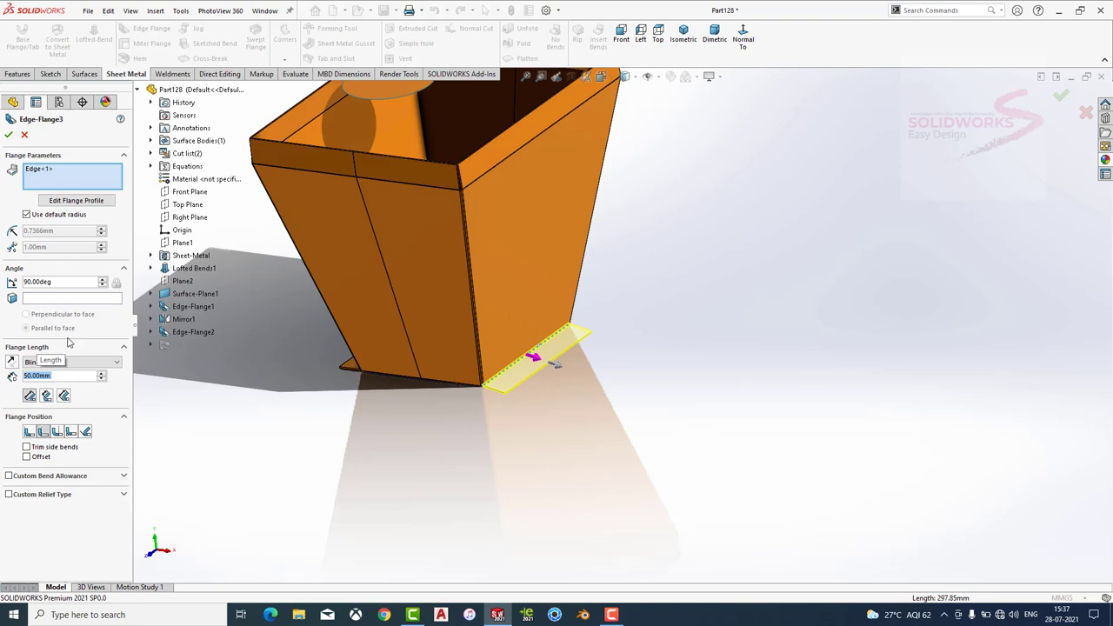
key(z)
click(195, 294)
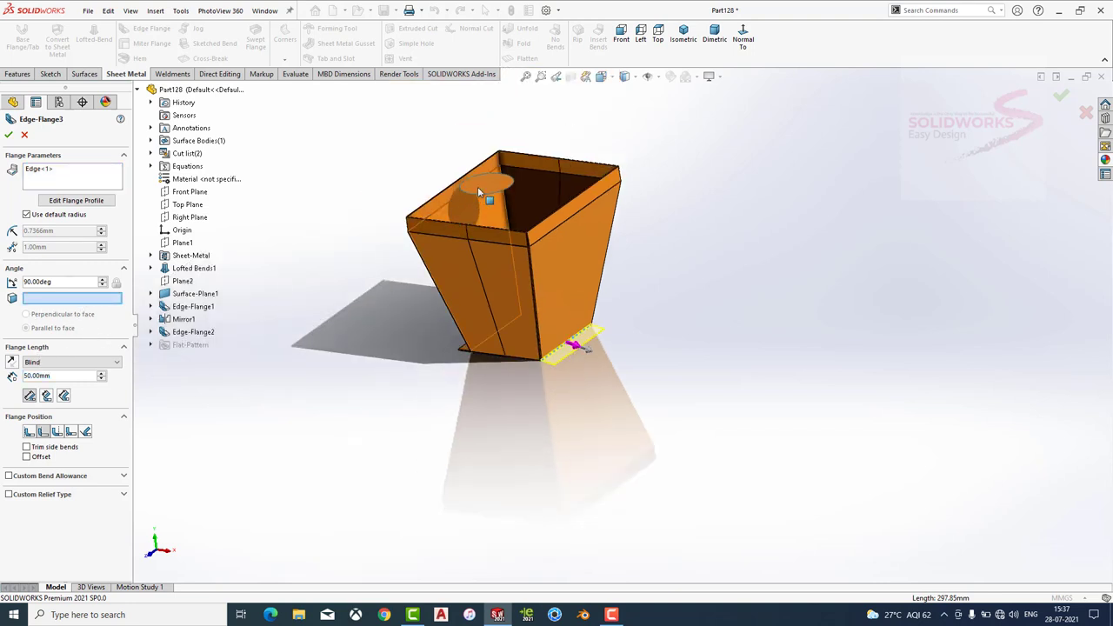
click(8, 134)
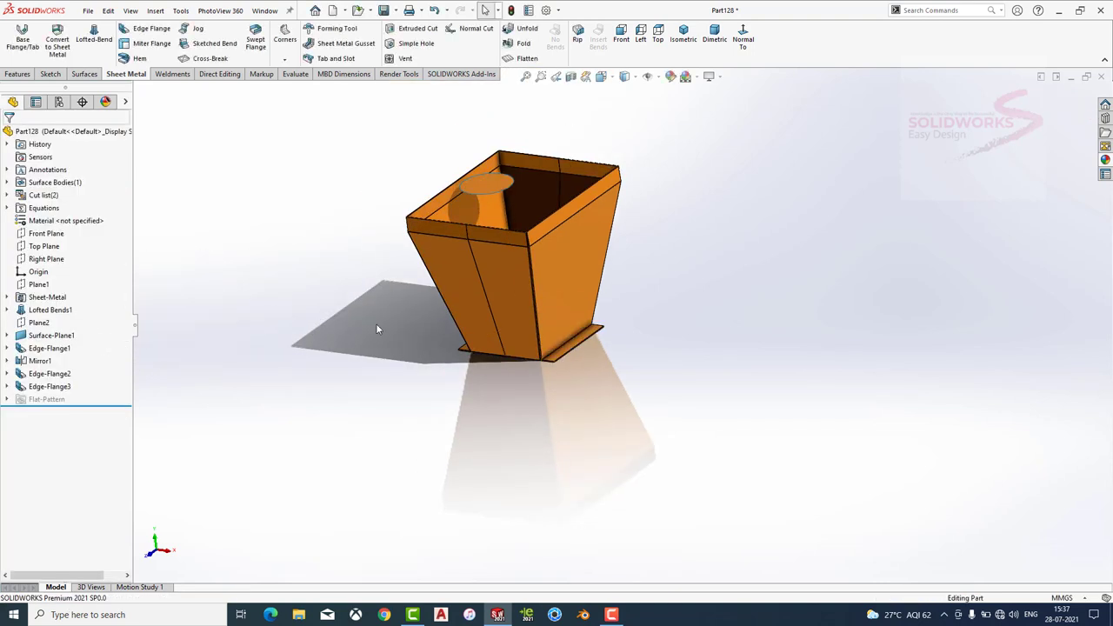
Hide the elliptical surface disk, inspect the hopper, and close it saved as 5.
middle_drag(375, 324, 452, 296)
click(492, 185)
click(563, 169)
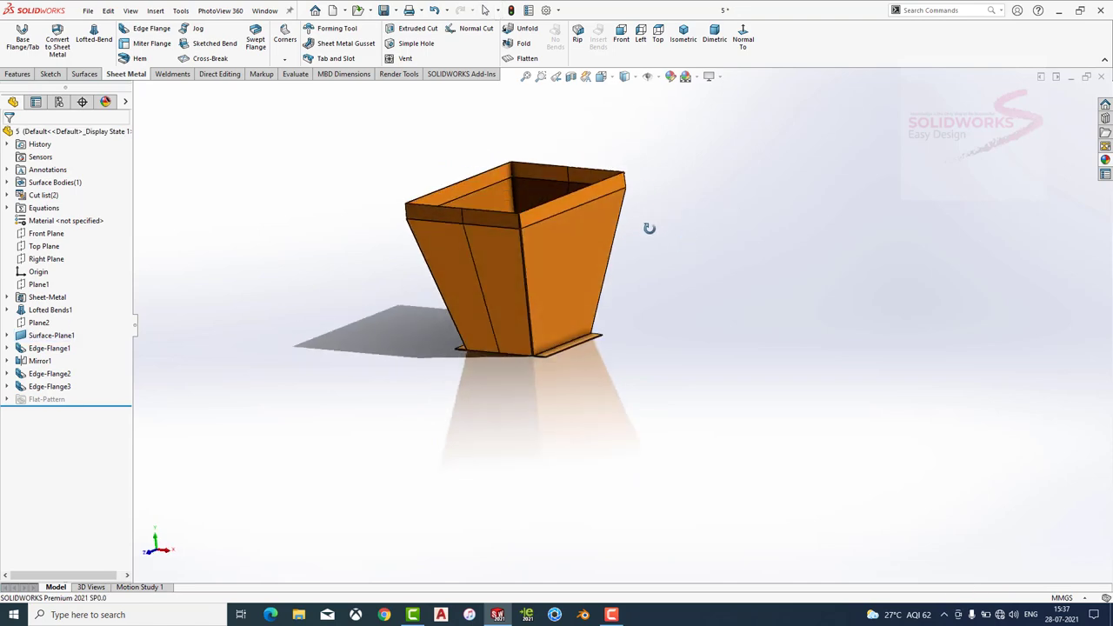
middle_drag(646, 229, 552, 360)
scroll(633, 333, down, 3)
scroll(633, 333, up, 2)
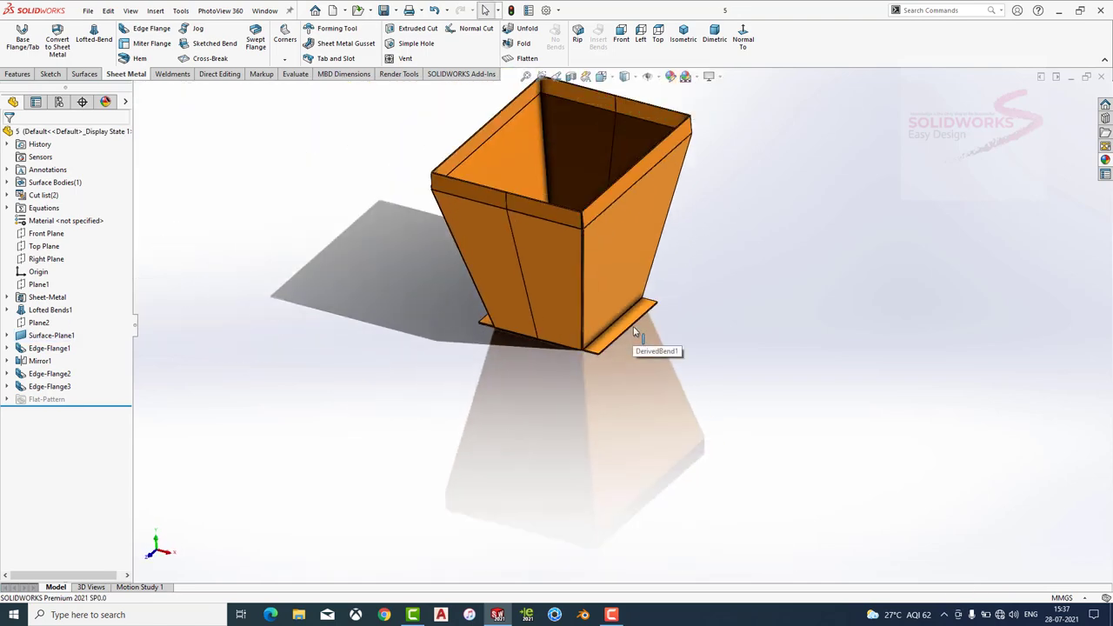
mouse_move(633, 334)
middle_down()
mouse_move(635, 218)
mouse_move(626, 392)
mouse_move(629, 292)
middle_up()
scroll(630, 293, up, 1)
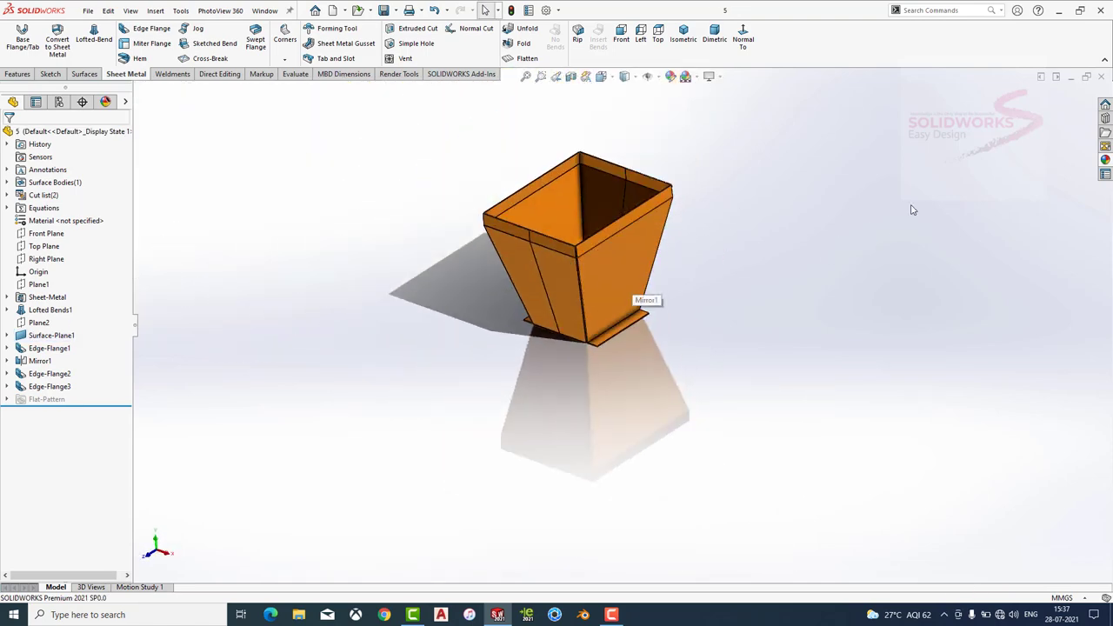
click(1103, 78)
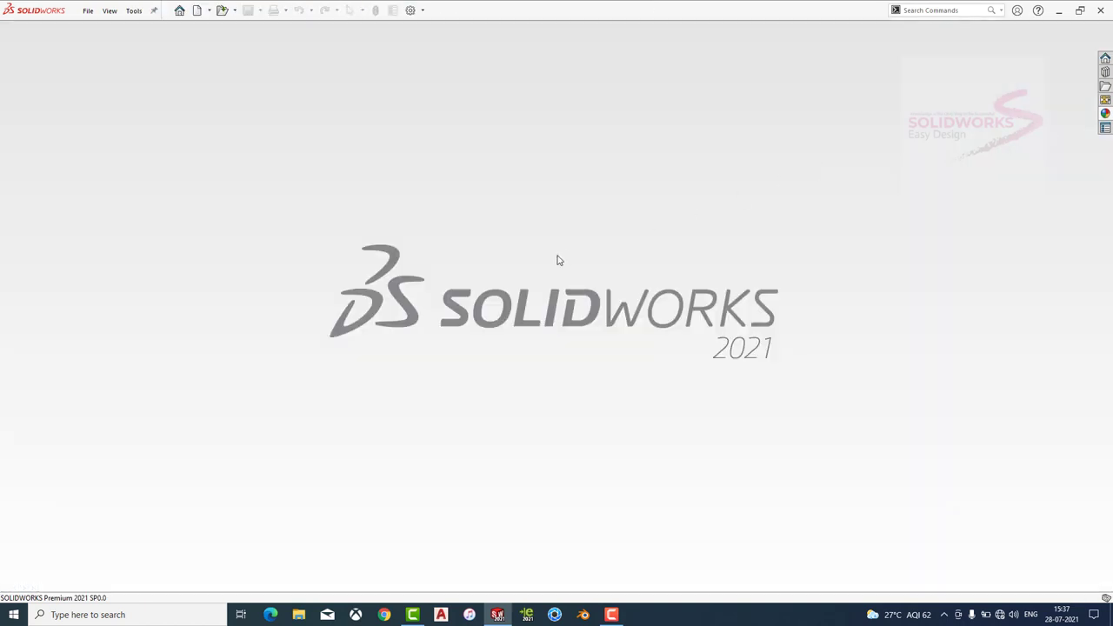
Start a new part on the Front Plane with two concentric circles at the origin.
click(88, 11)
click(96, 63)
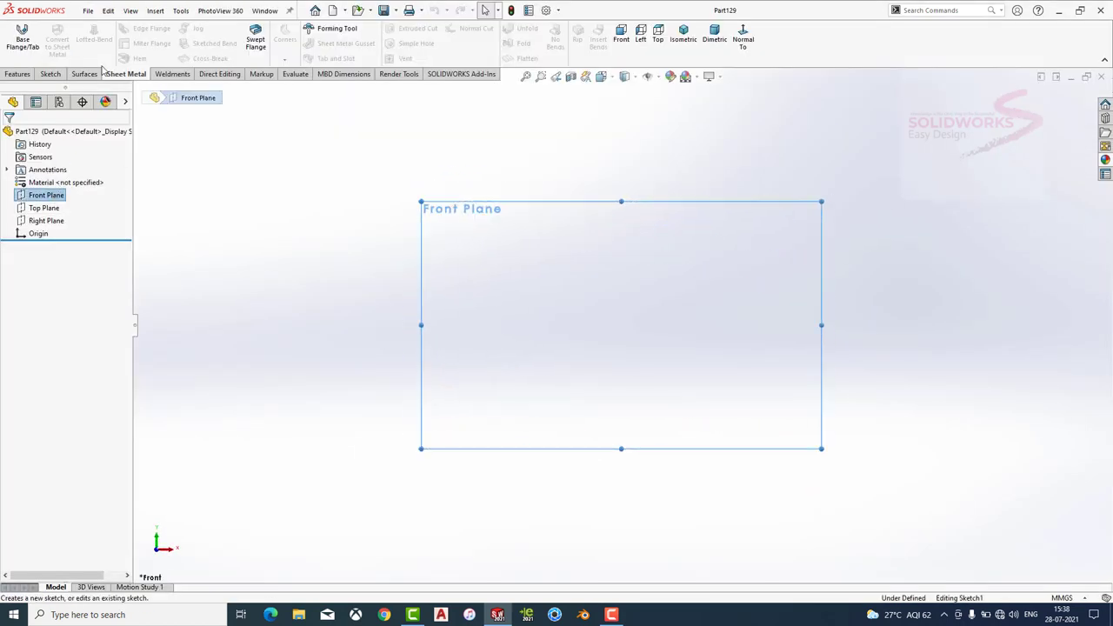
click(99, 29)
click(621, 325)
click(621, 251)
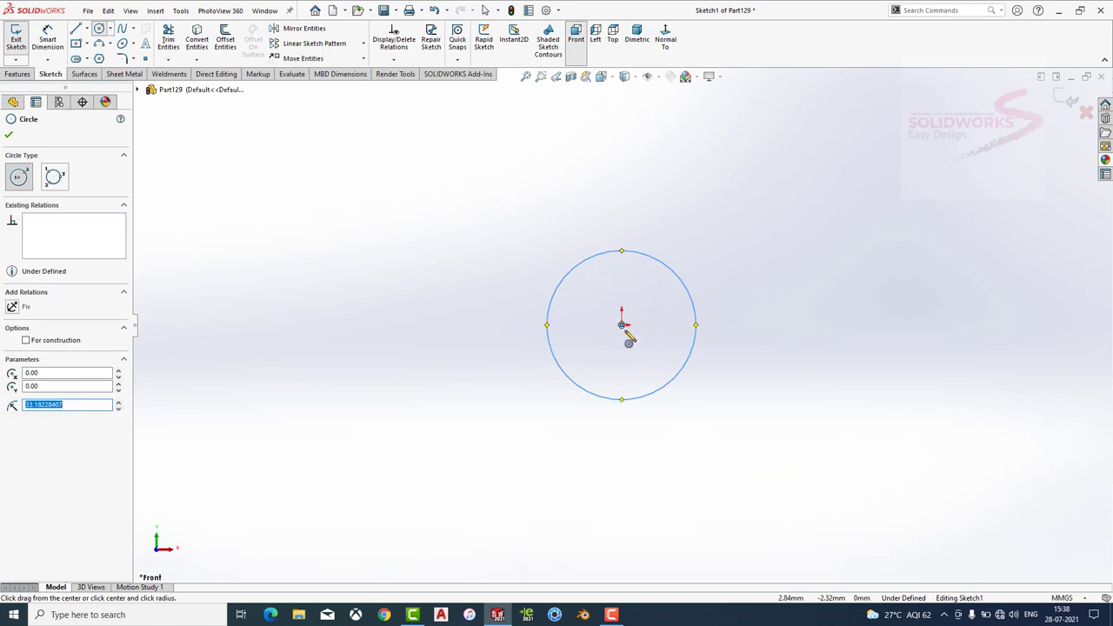
click(621, 324)
click(621, 212)
Dimension the outer circle to 30 mm diameter and trim away the inner circle.
click(47, 39)
click(540, 253)
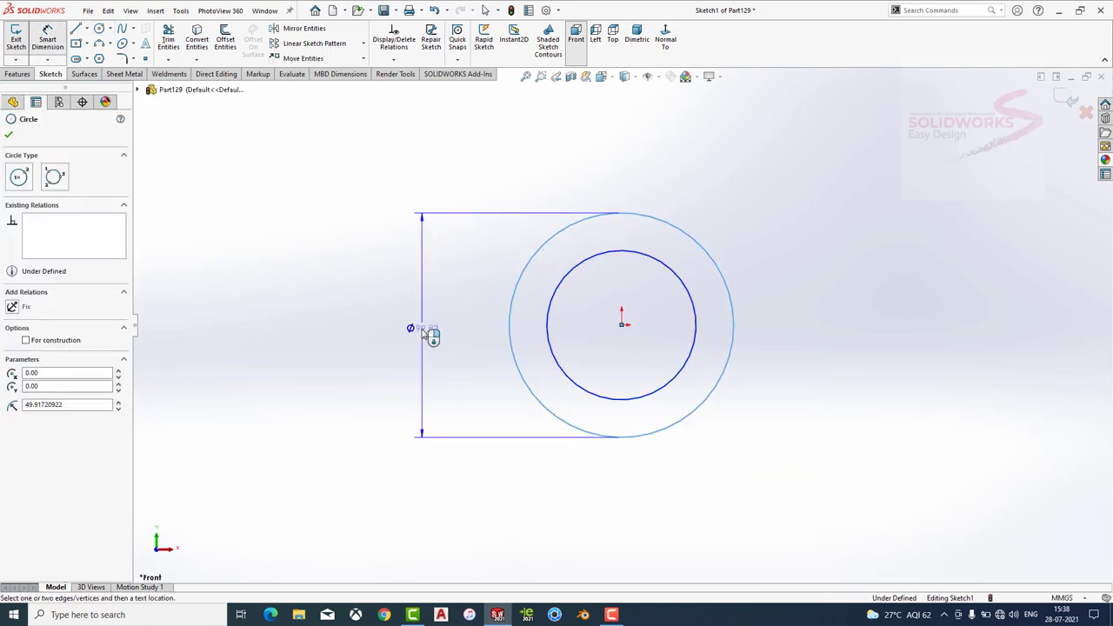
click(423, 333)
key(Return)
click(167, 39)
drag(574, 290, 551, 266)
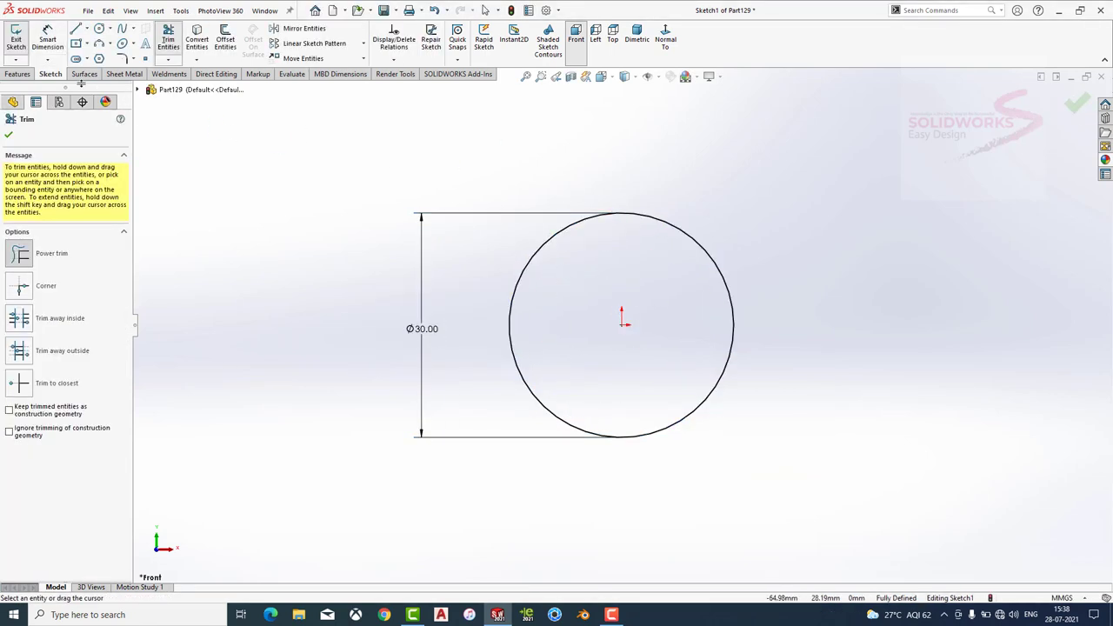
Extrude the circle 6197 mm in the reversed direction as a thin-walled tube.
click(27, 74)
click(20, 39)
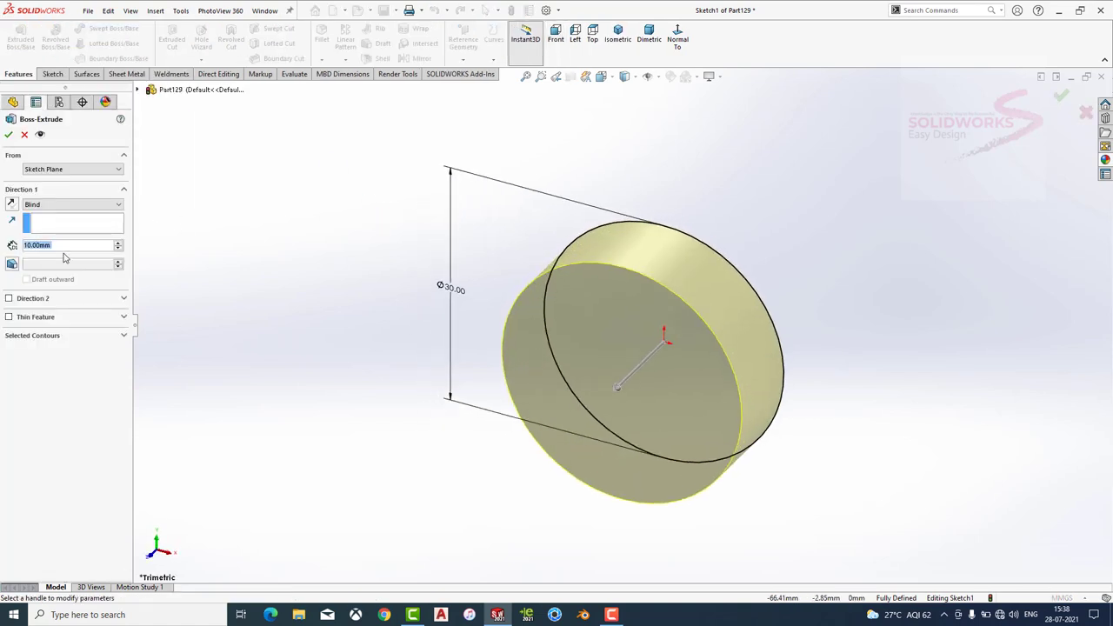
text(6397)
key(Return)
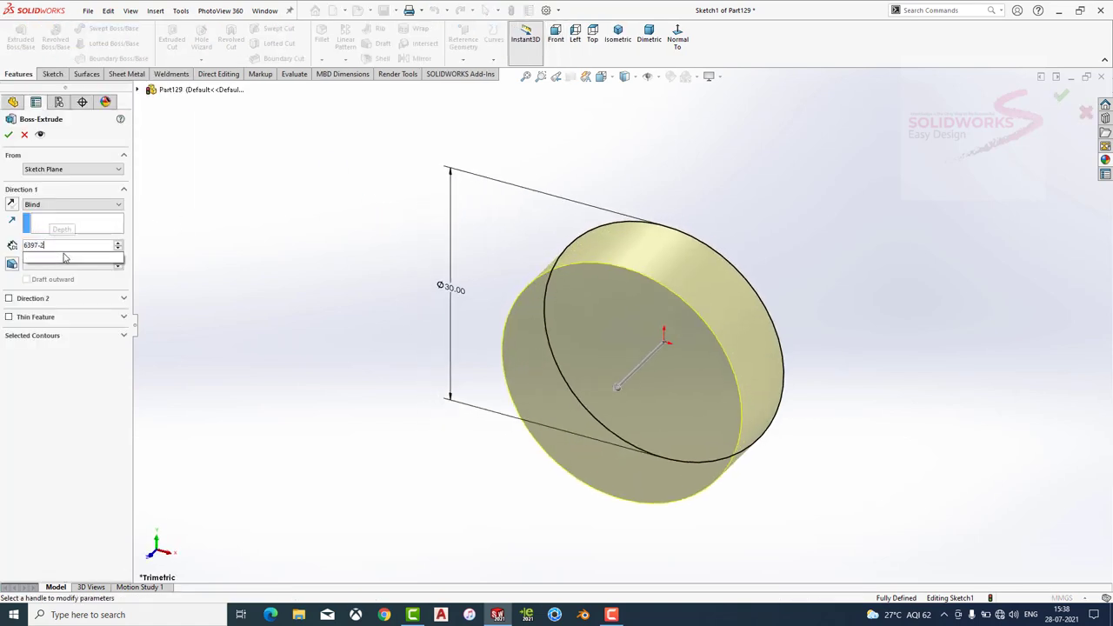
click(11, 206)
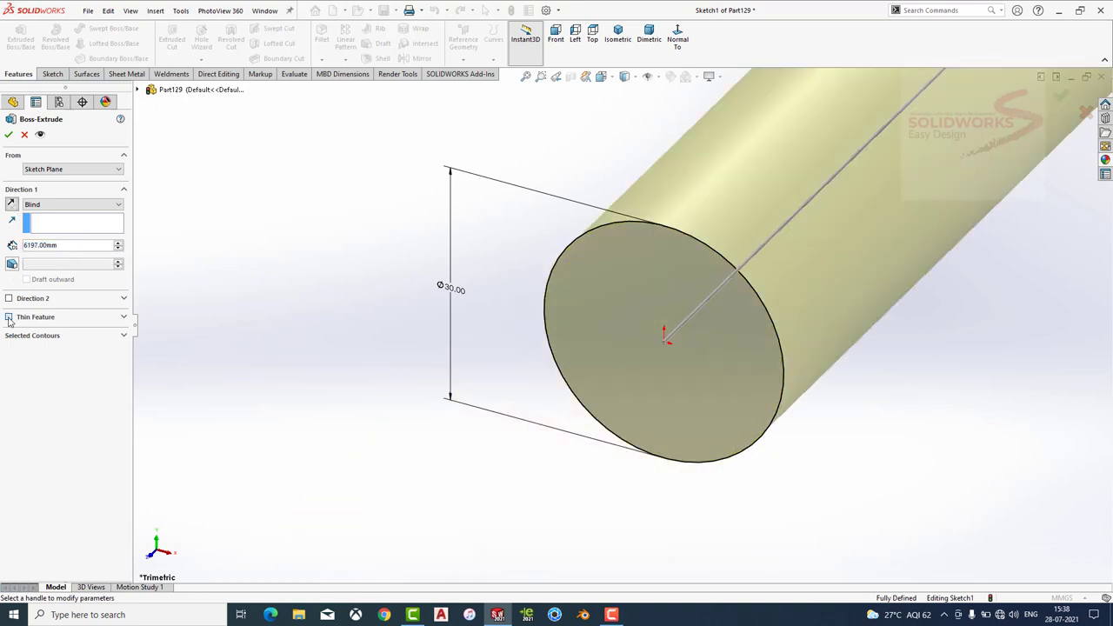
click(9, 316)
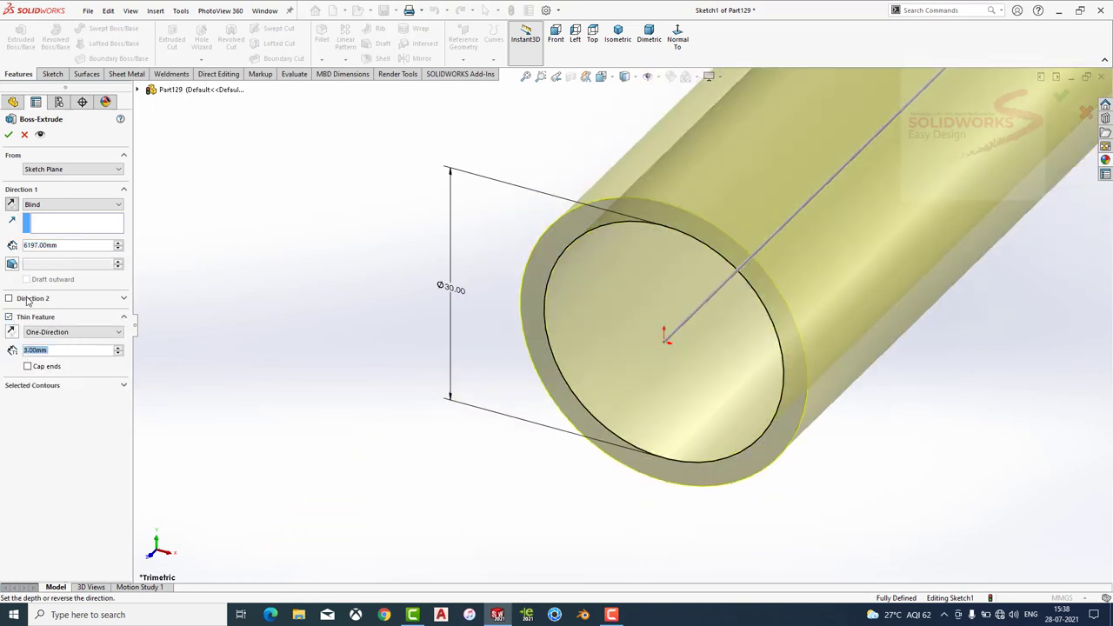
click(9, 134)
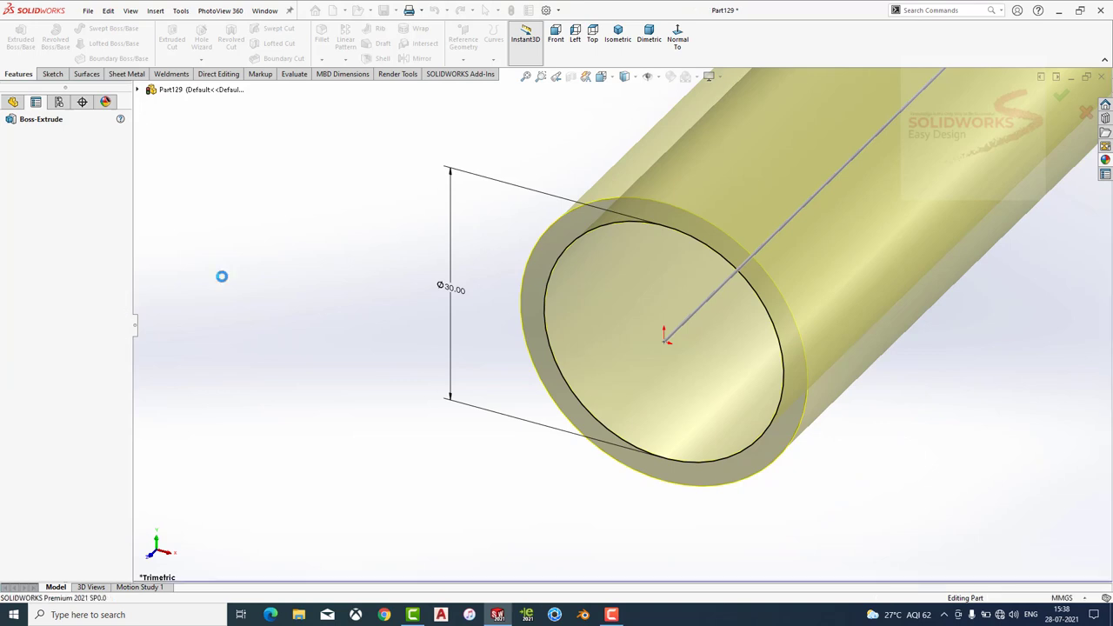
Apply an Iron appearance finish to the tube.
scroll(567, 281, up, 5)
scroll(835, 145, down, 3)
scroll(835, 145, up, 2)
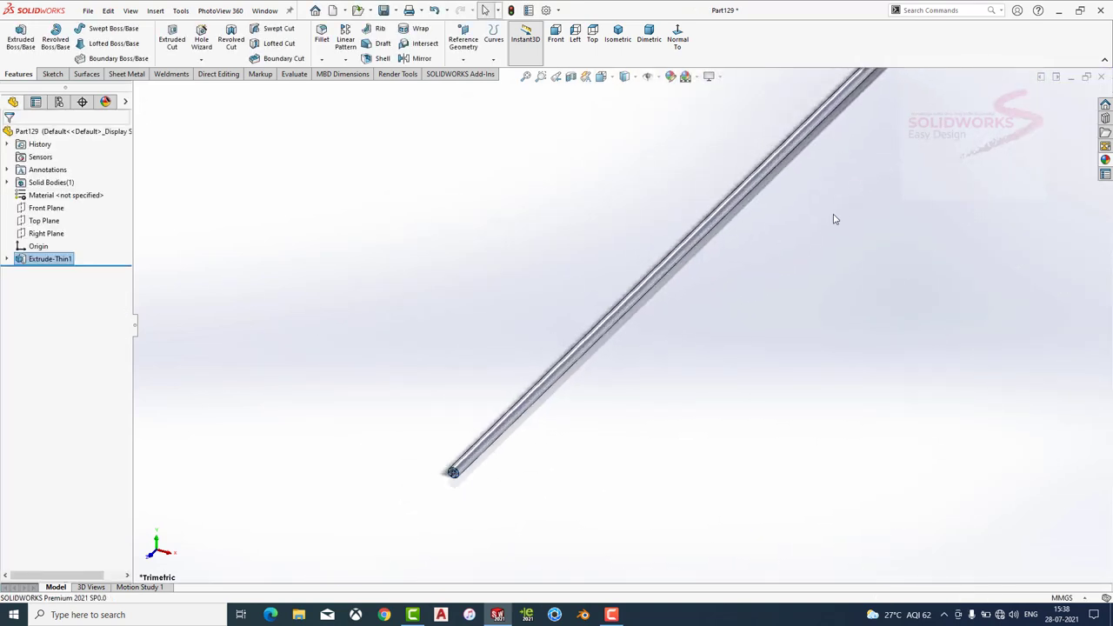
click(1106, 164)
scroll(996, 195, up, 2)
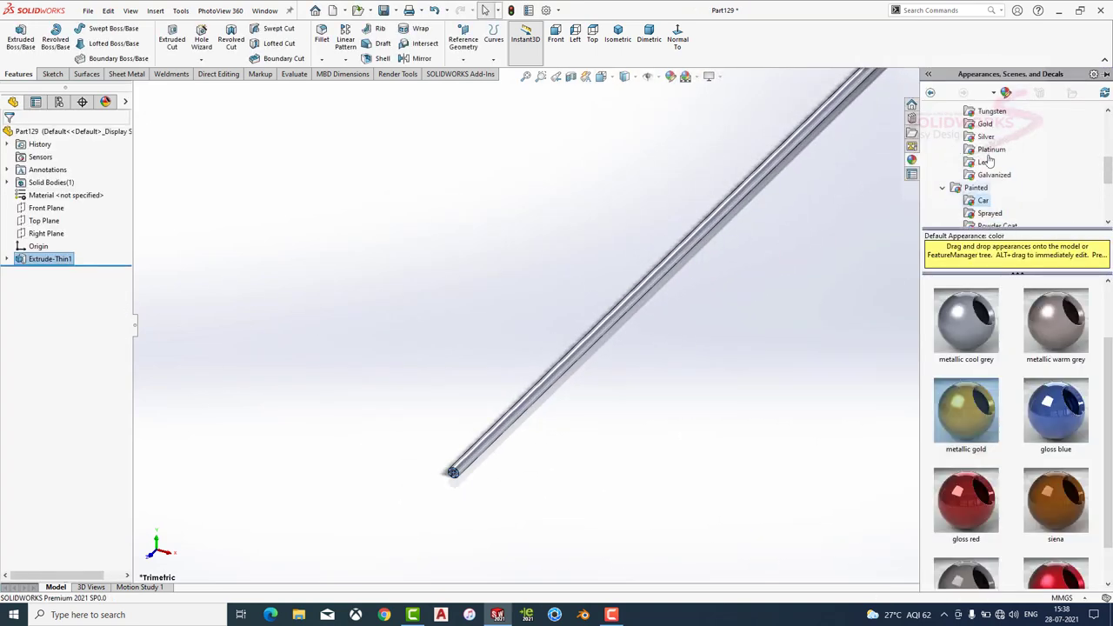
click(984, 123)
click(1046, 310)
double_click(1045, 310)
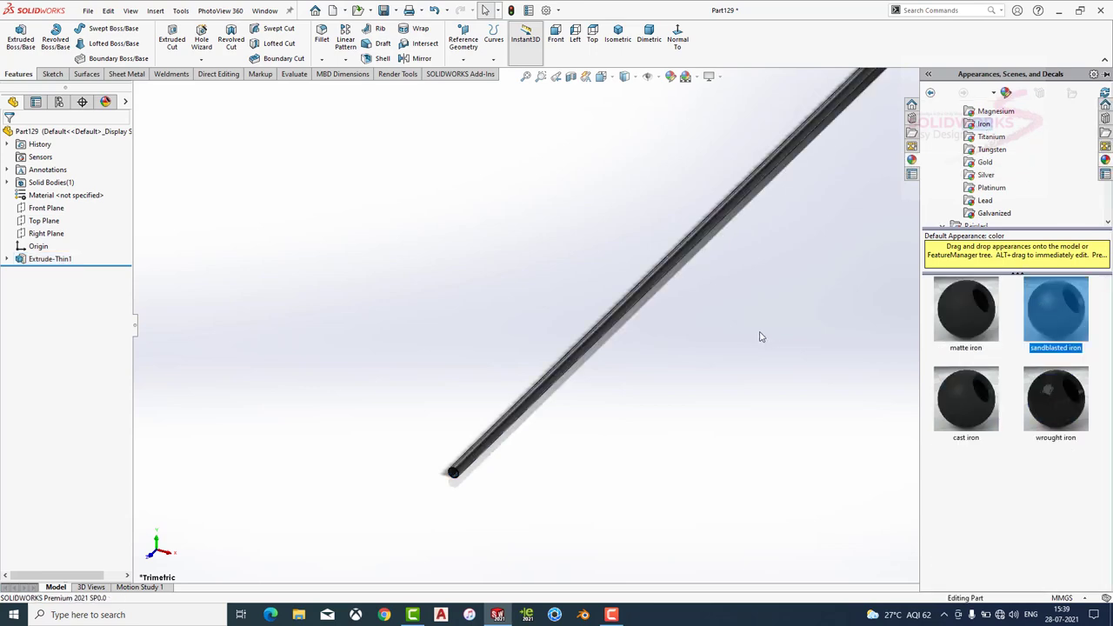
scroll(757, 336, down, 5)
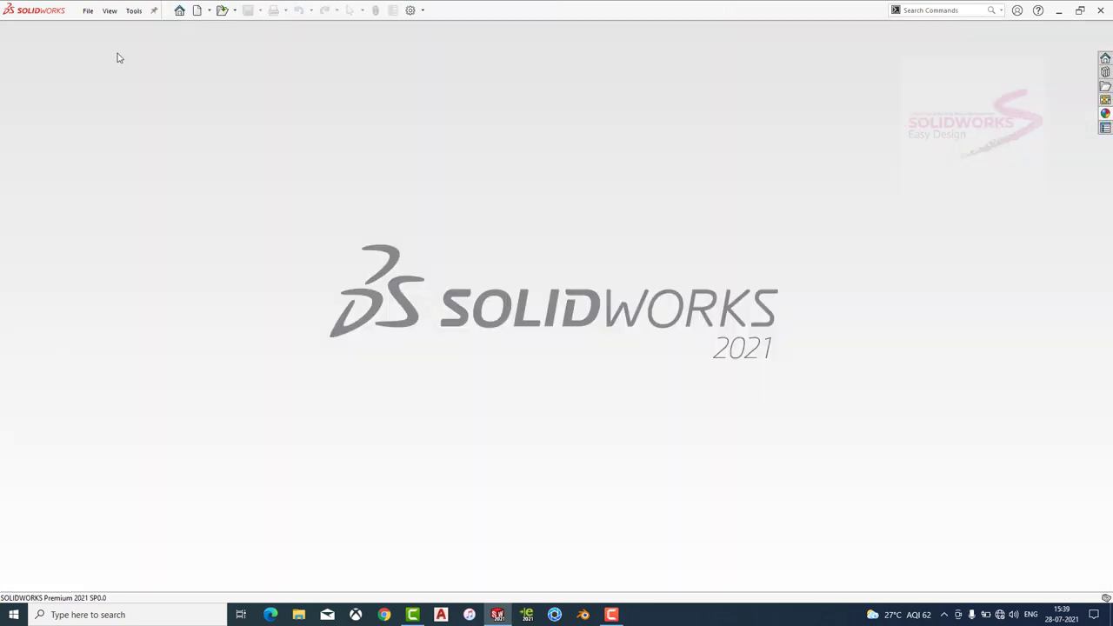
Create a new part and start a sketch on the Front Plane.
click(88, 11)
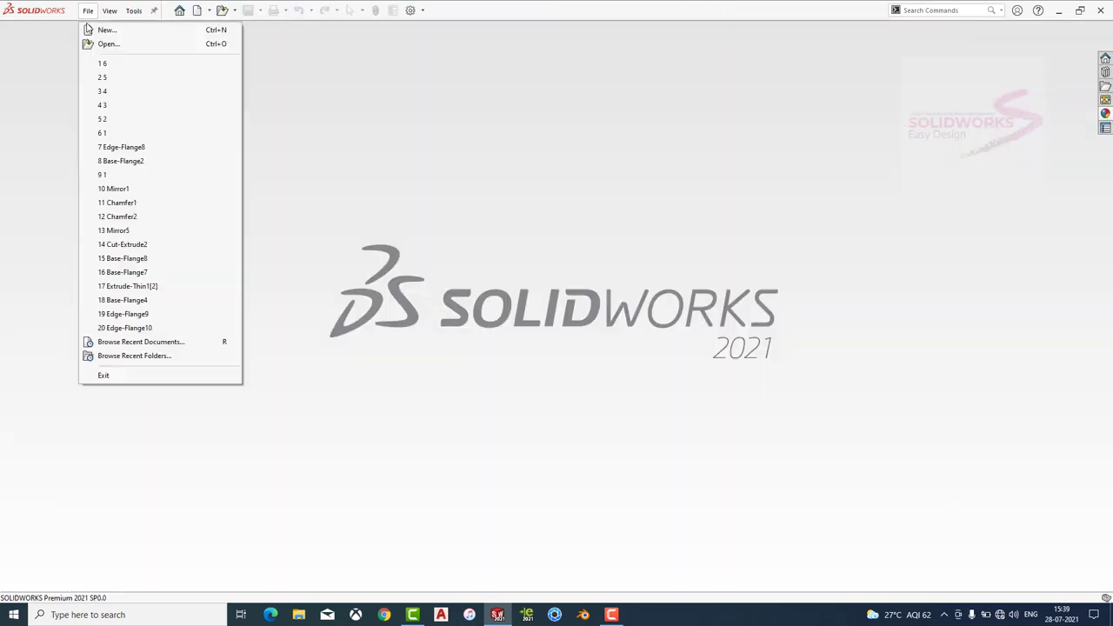
click(100, 27)
click(460, 448)
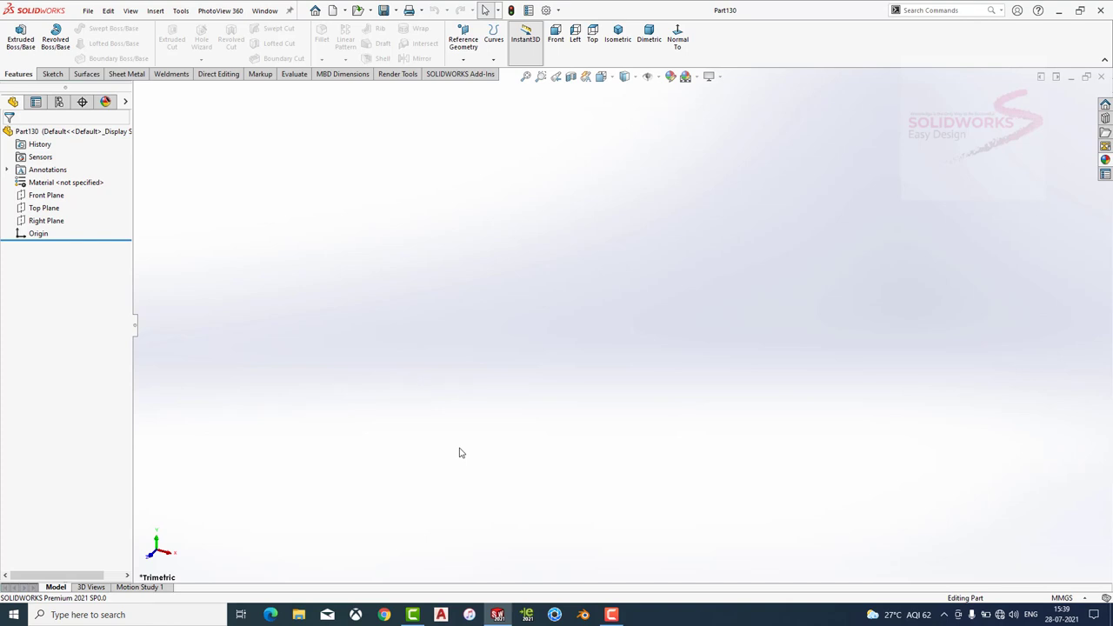
click(46, 195)
click(62, 179)
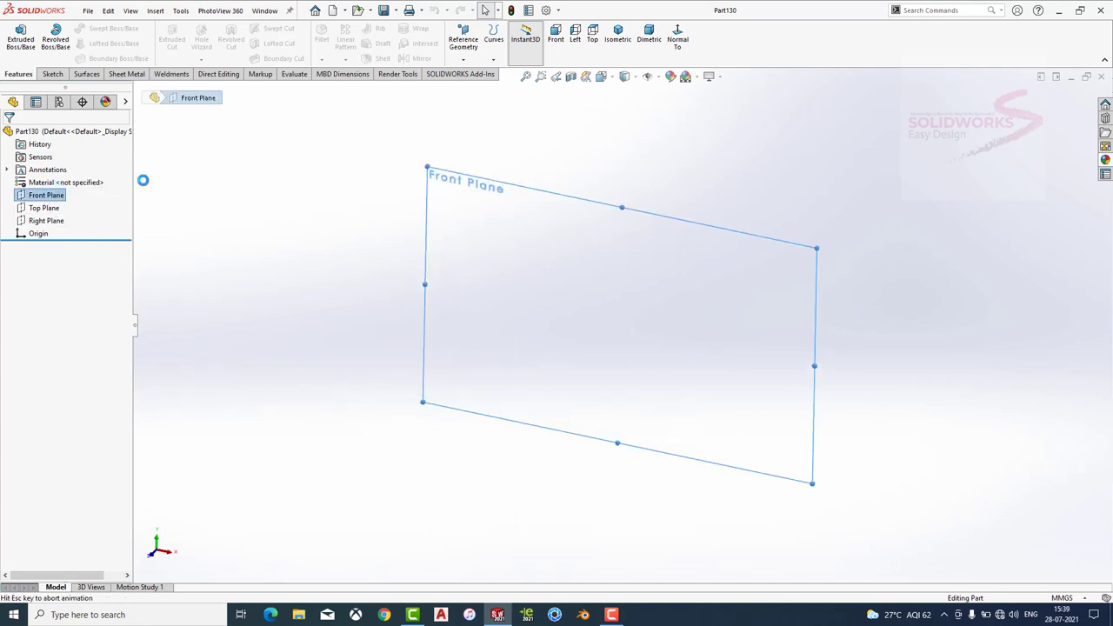
Draw a circle at the origin, dimension it to 31.5 mm diameter, and exit the sketch.
click(99, 29)
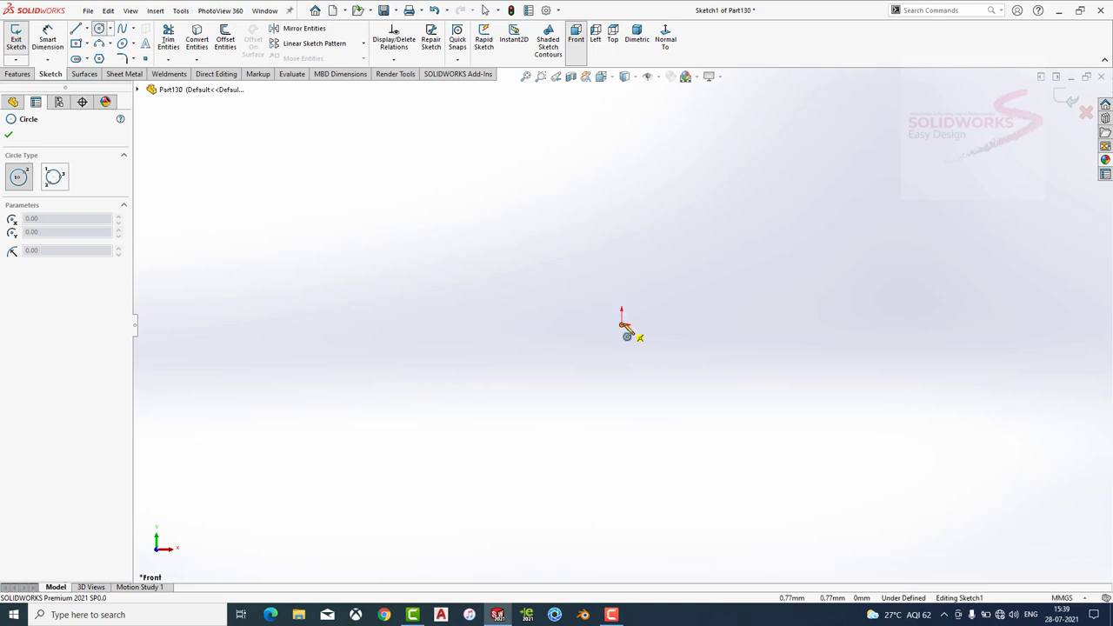
click(622, 320)
click(631, 296)
click(48, 39)
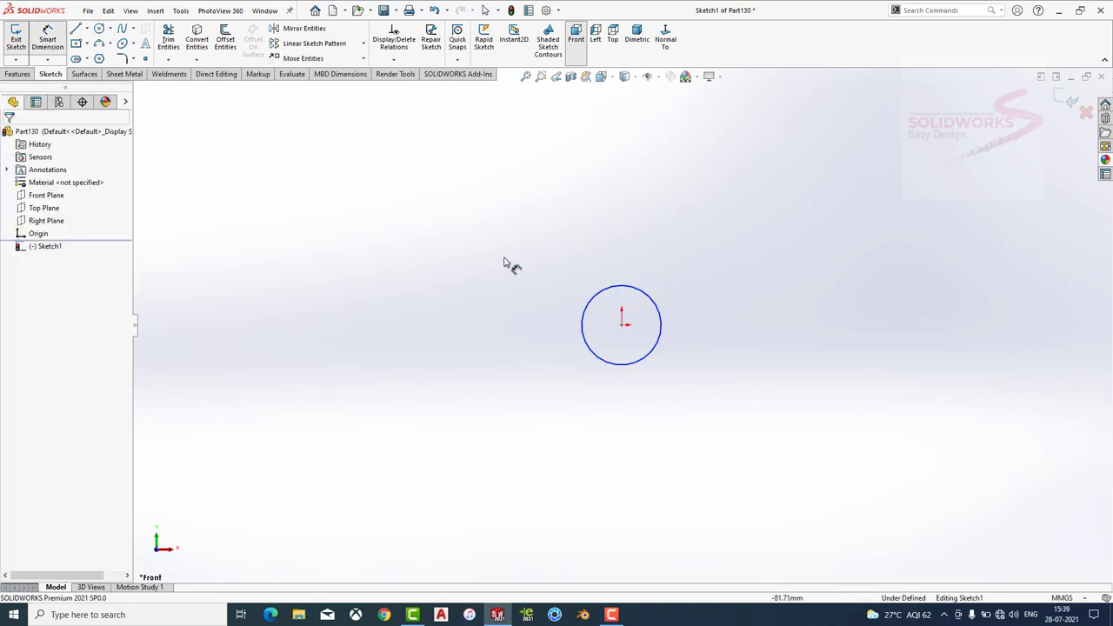
click(584, 315)
click(537, 336)
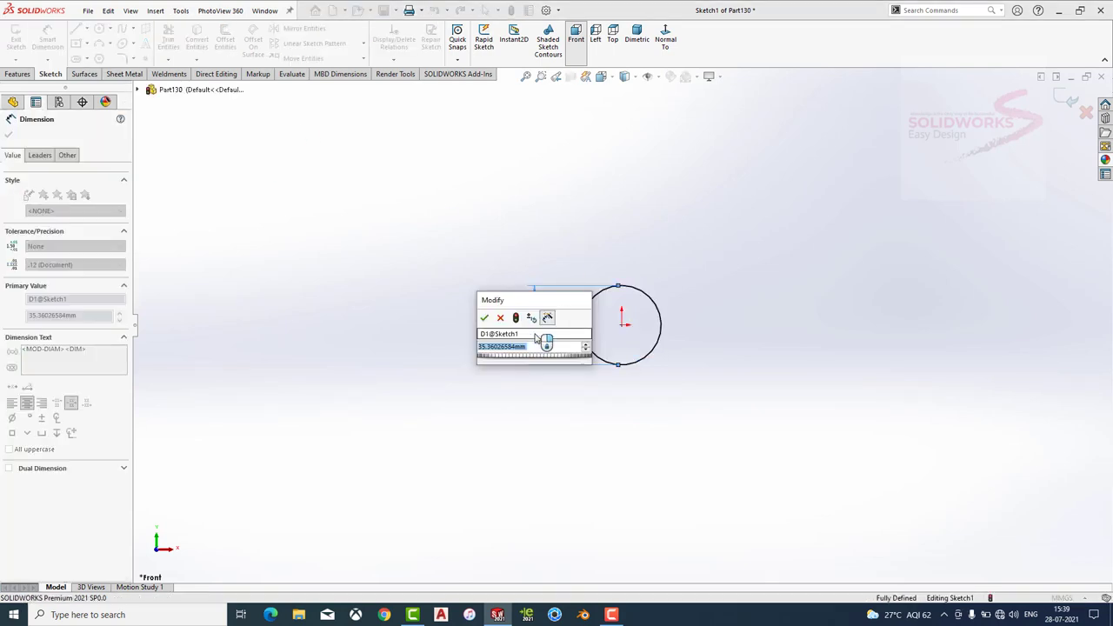
text(31.5)
key(Return)
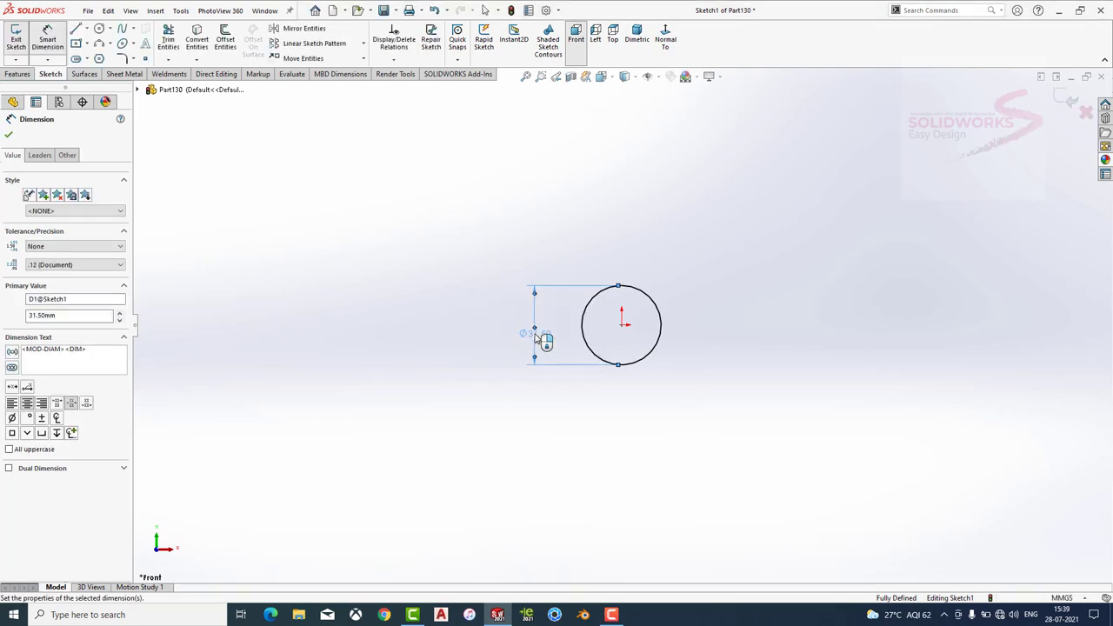
key(Escape)
click(1072, 103)
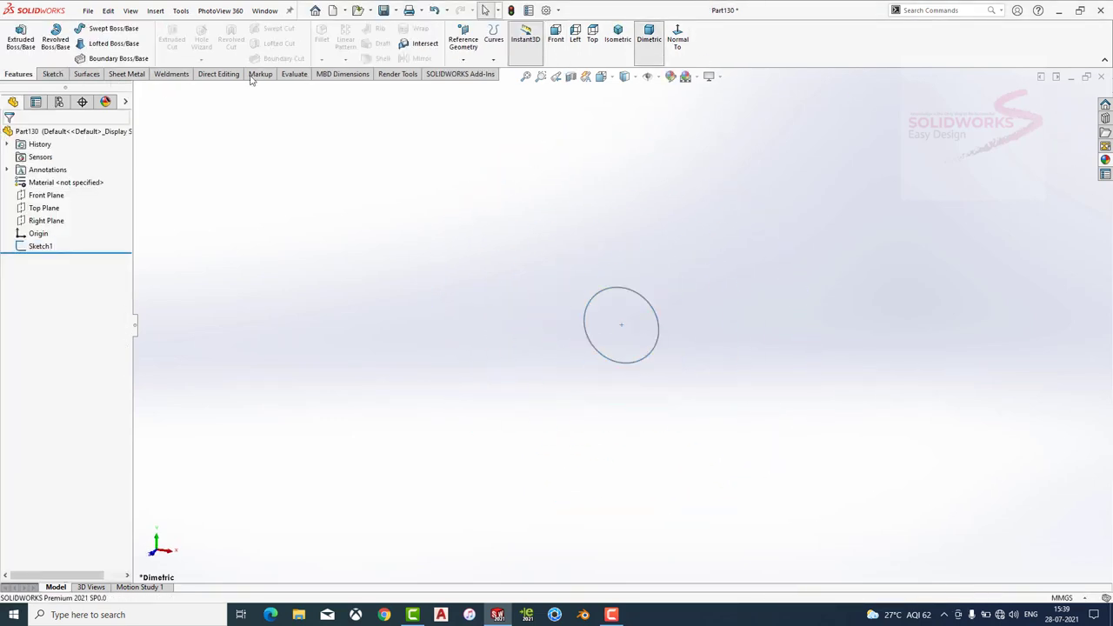
Create a reversed helix on the circle: 6197 mm height, 33 revolutions, 180° start angle.
click(495, 59)
click(516, 129)
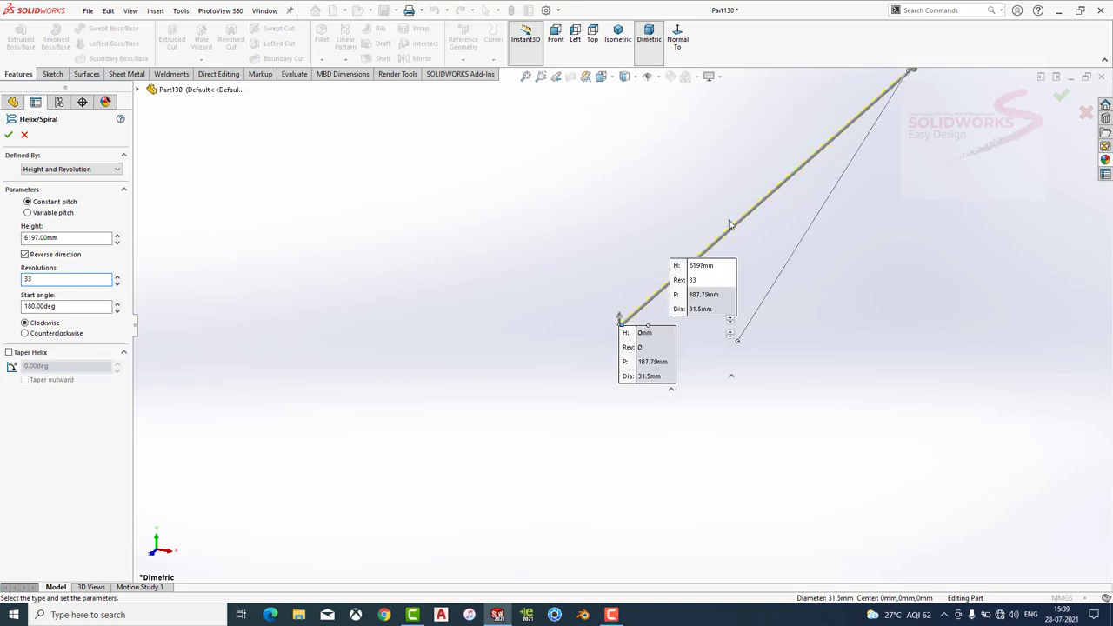
scroll(484, 413, up, 3)
scroll(558, 341, down, 1)
scroll(558, 342, down, 2)
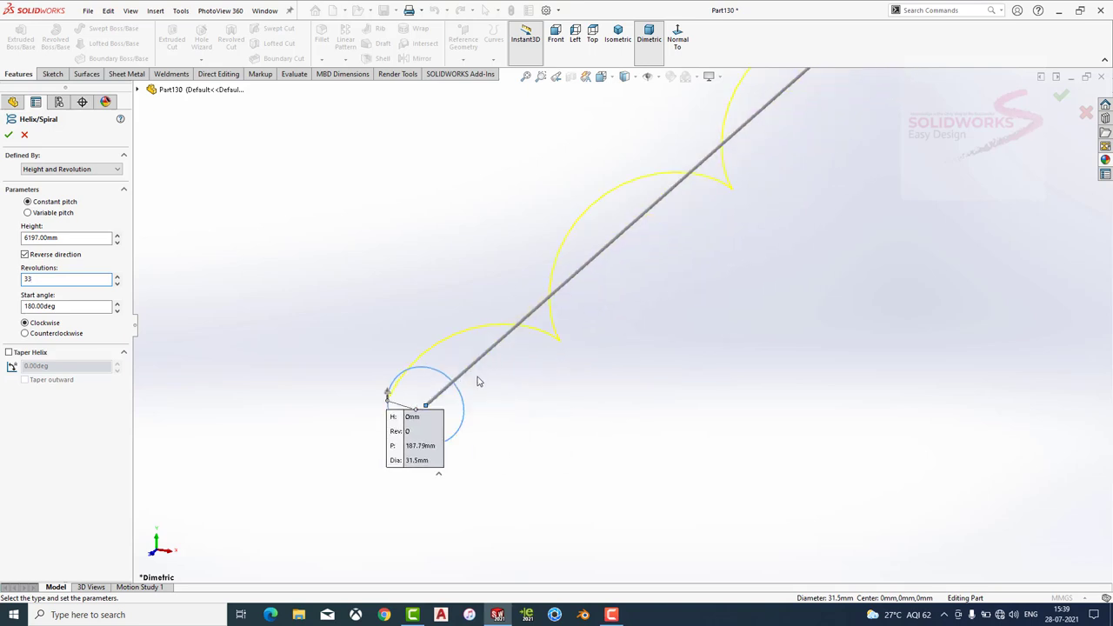
scroll(554, 357, down, 2)
click(9, 135)
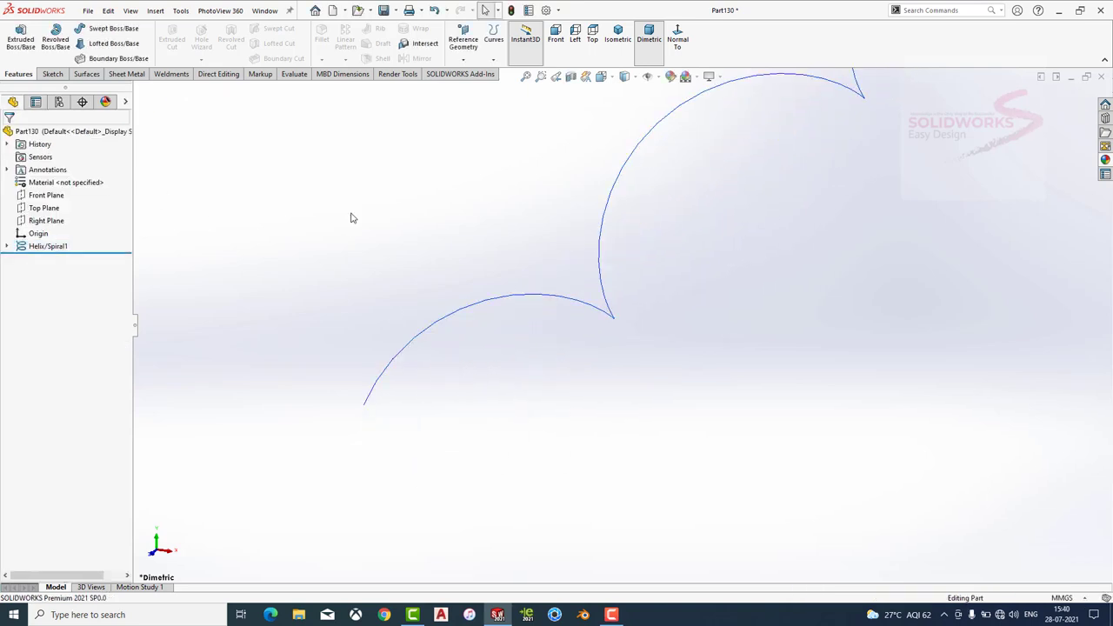
On the Front Plane, sketch a circle centred on the origin and dimension it to 245 mm diameter.
click(46, 195)
click(87, 178)
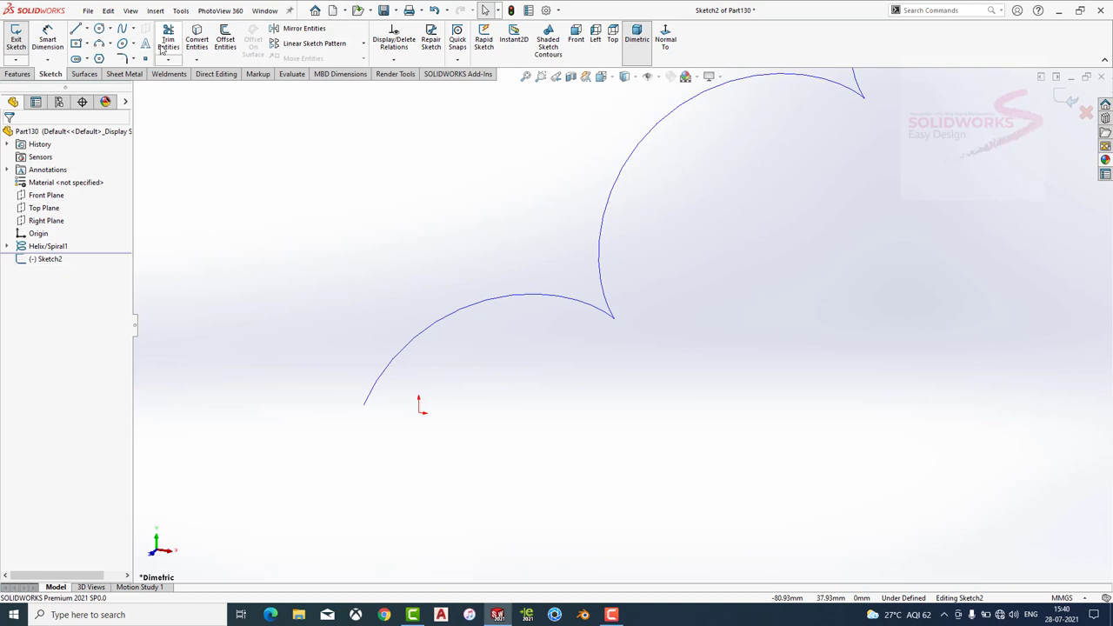
click(99, 28)
click(418, 405)
click(400, 259)
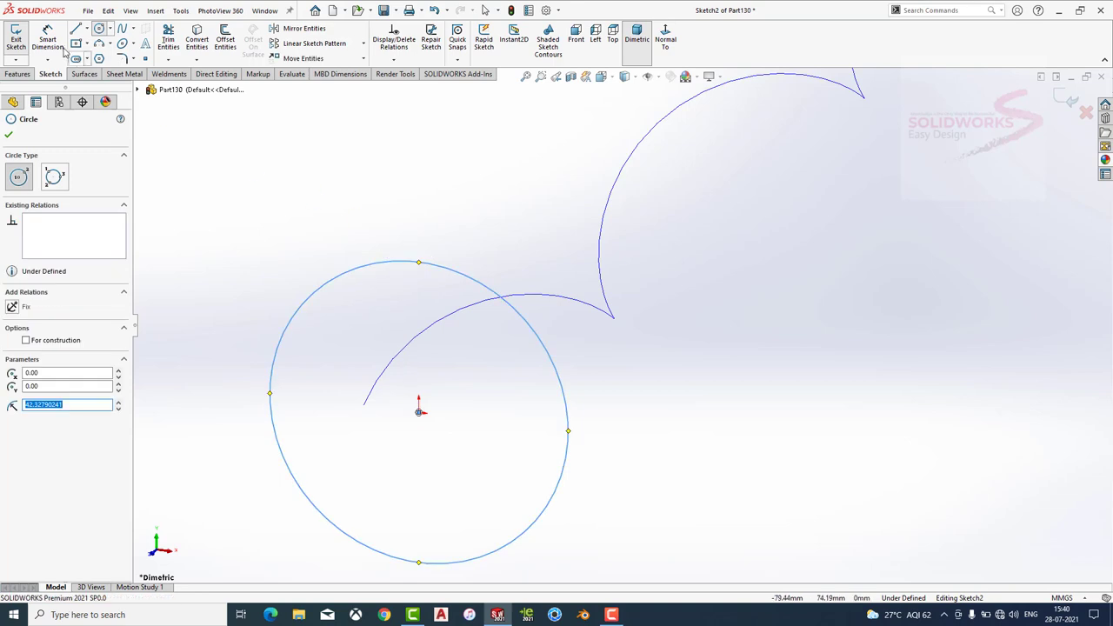
key(d)
click(309, 300)
click(282, 260)
text(245)
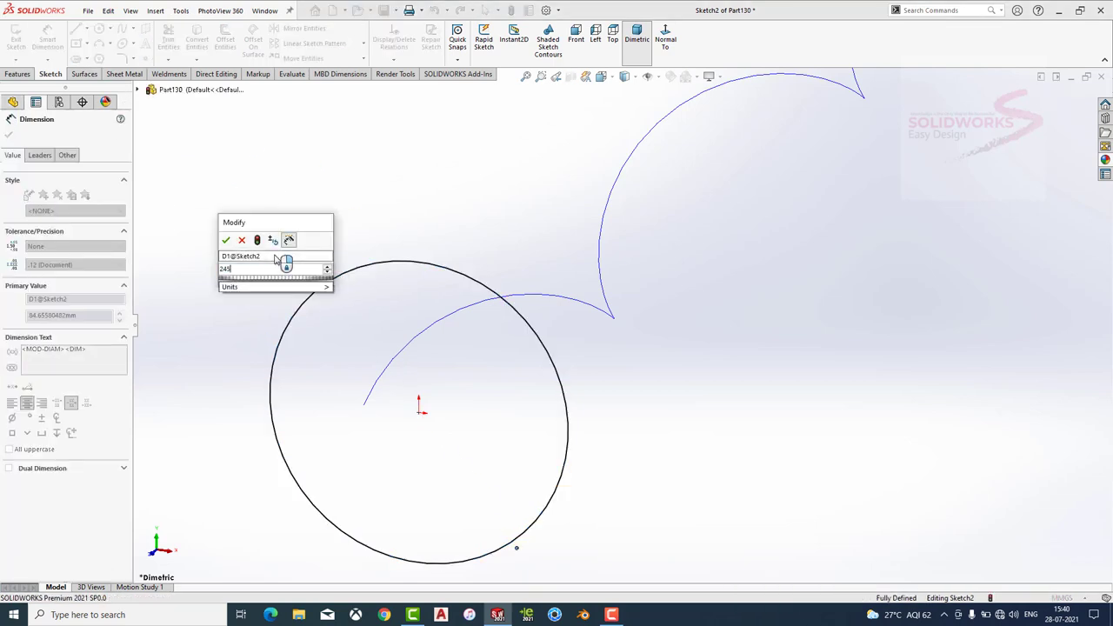
key(Return)
Exit the sketch and check the Ø245 mm circle against the helix in Dimetric and Normal To views.
click(1067, 102)
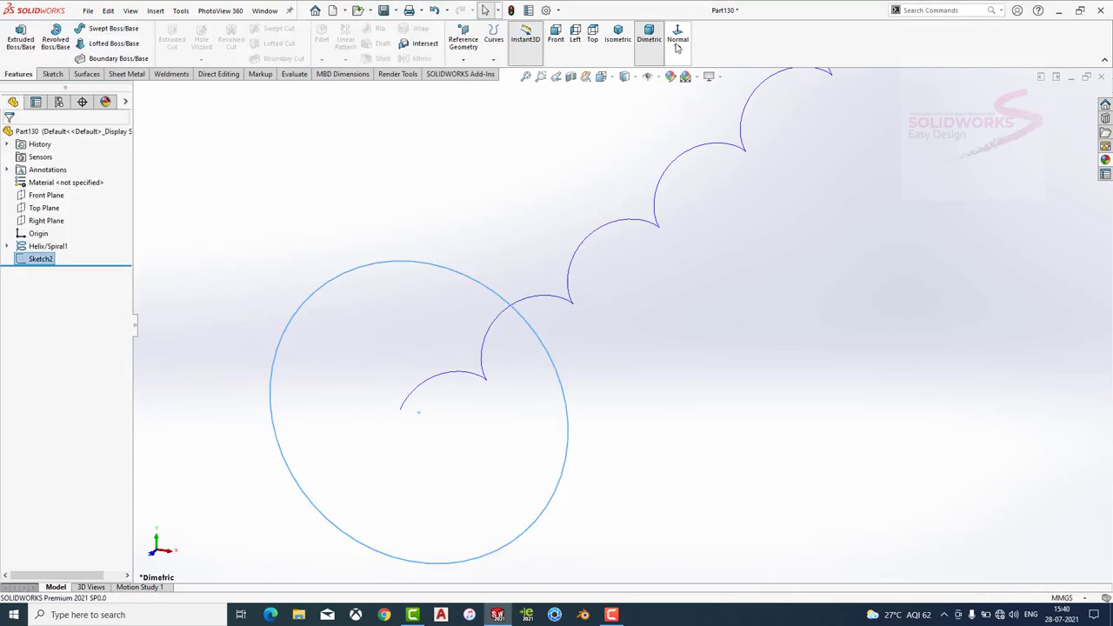
click(649, 36)
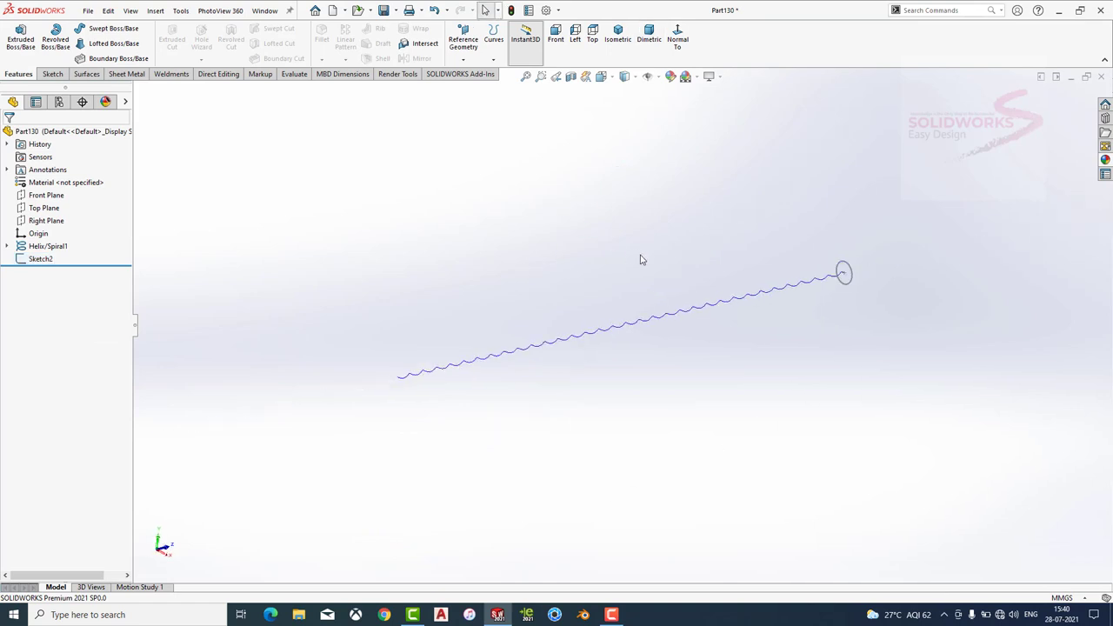
middle_drag(770, 250, 713, 260)
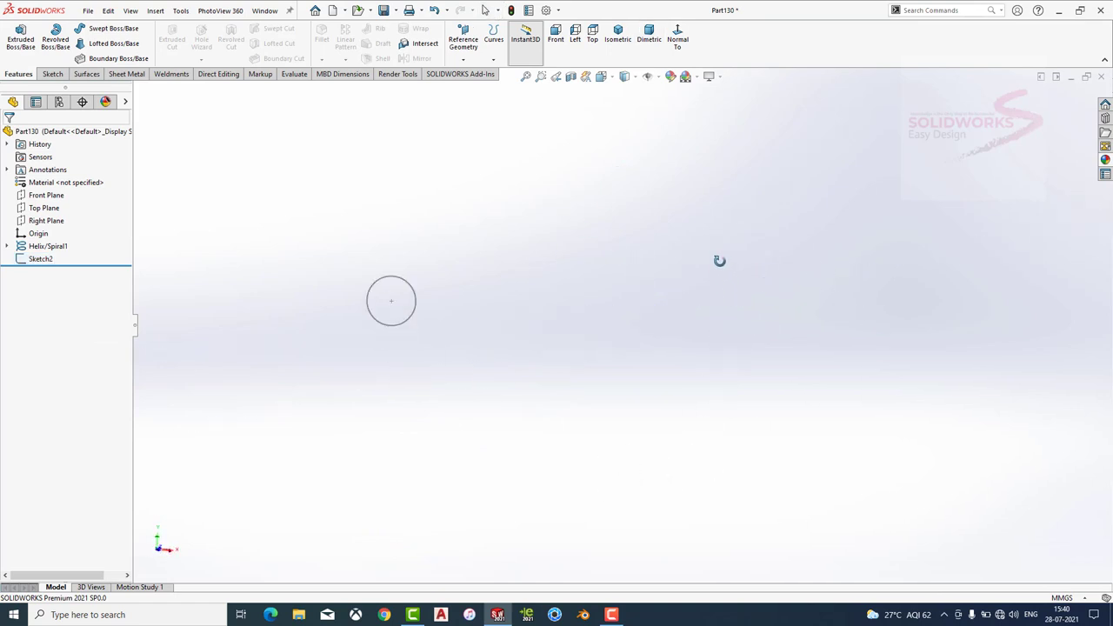
click(649, 37)
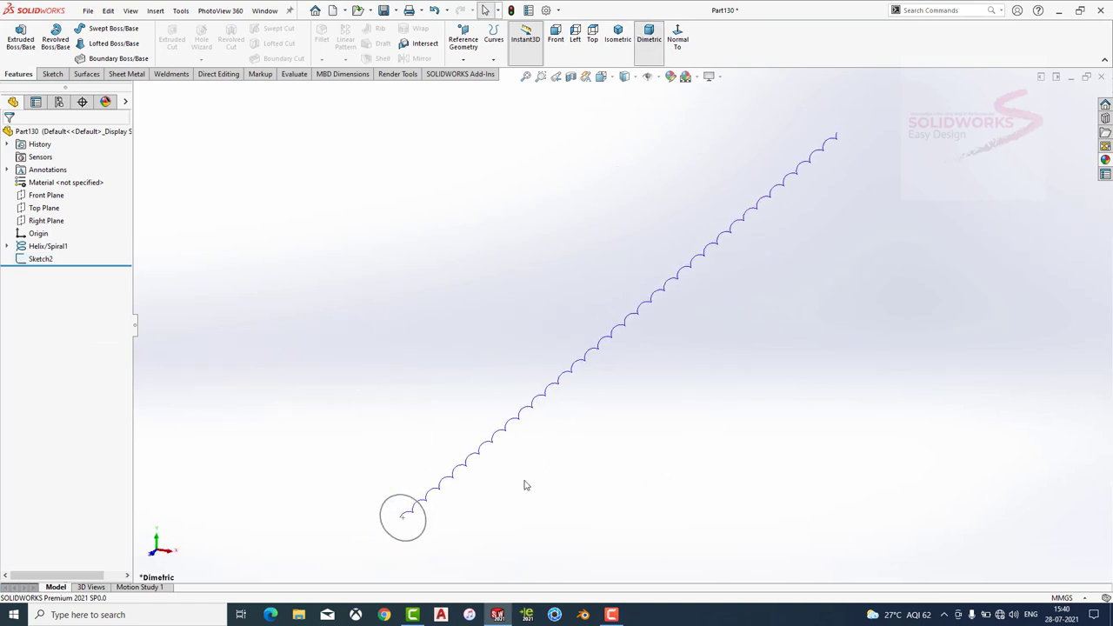
click(425, 522)
click(461, 465)
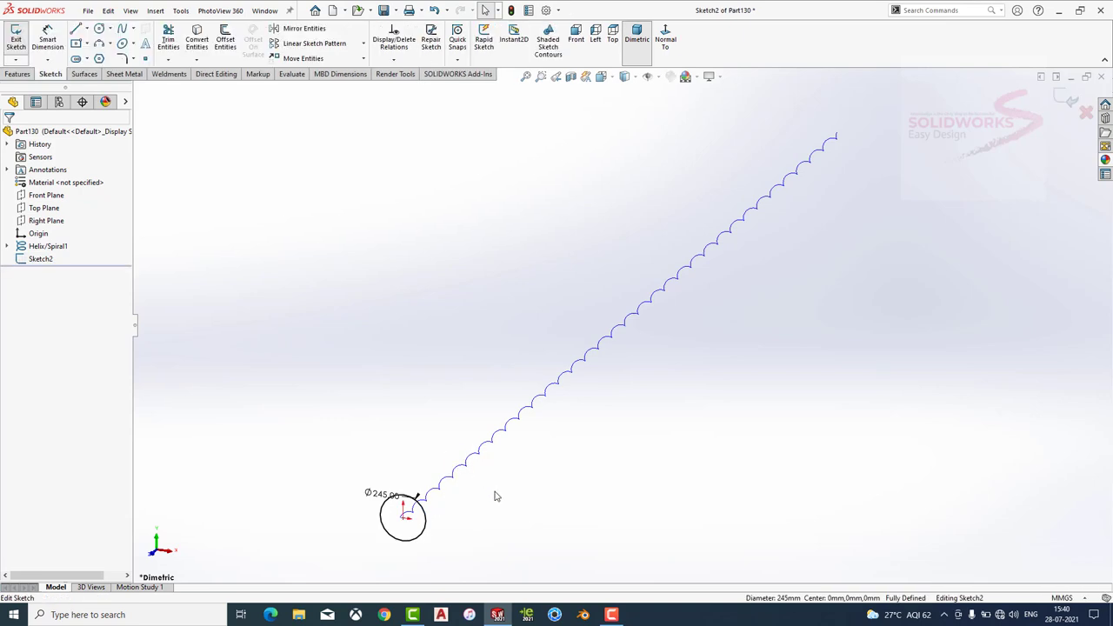
click(665, 48)
click(637, 36)
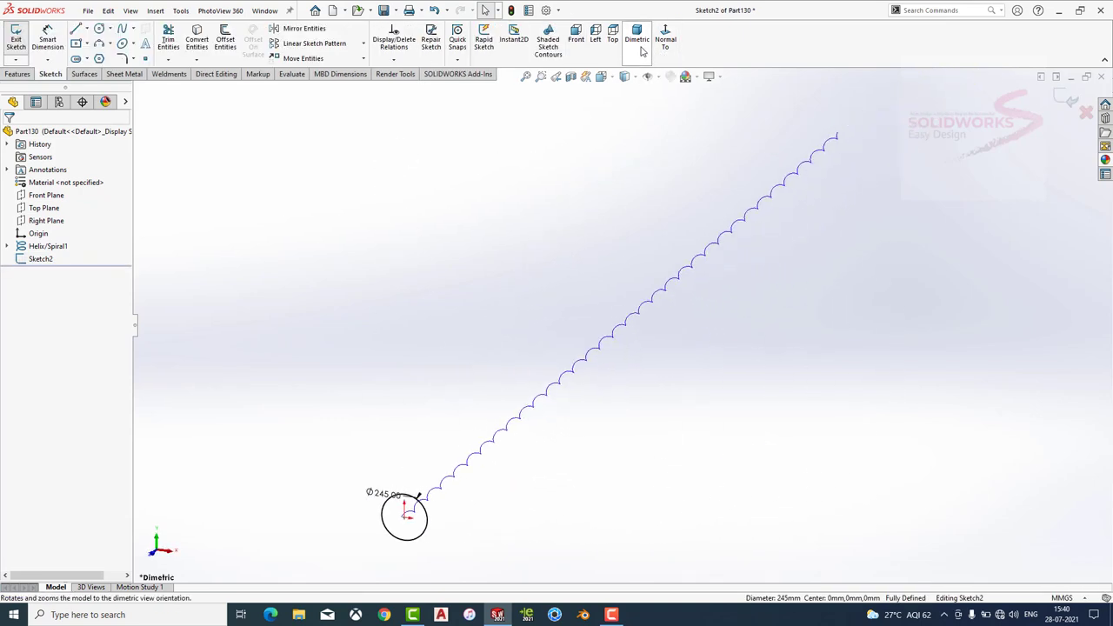
click(1070, 99)
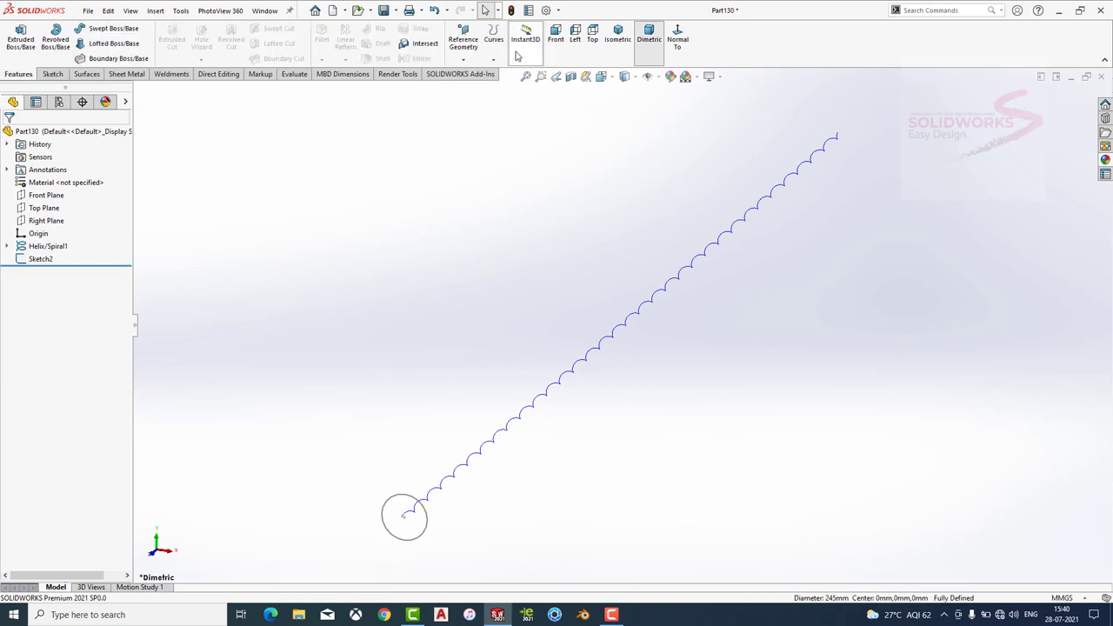
click(494, 39)
click(522, 127)
click(405, 503)
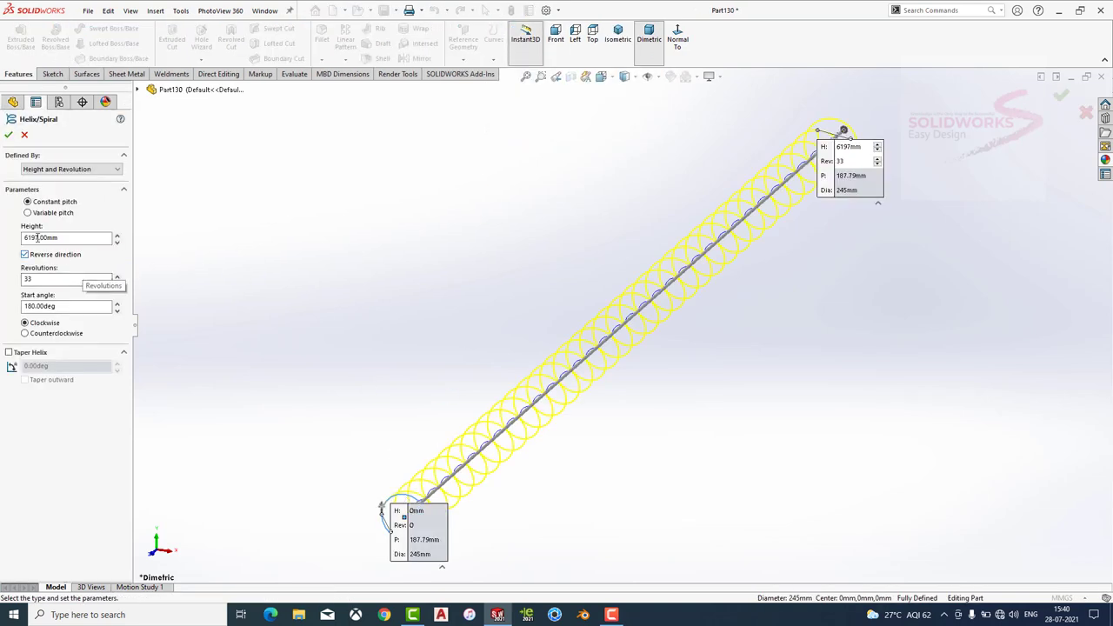
click(8, 135)
scroll(487, 478, down, 2)
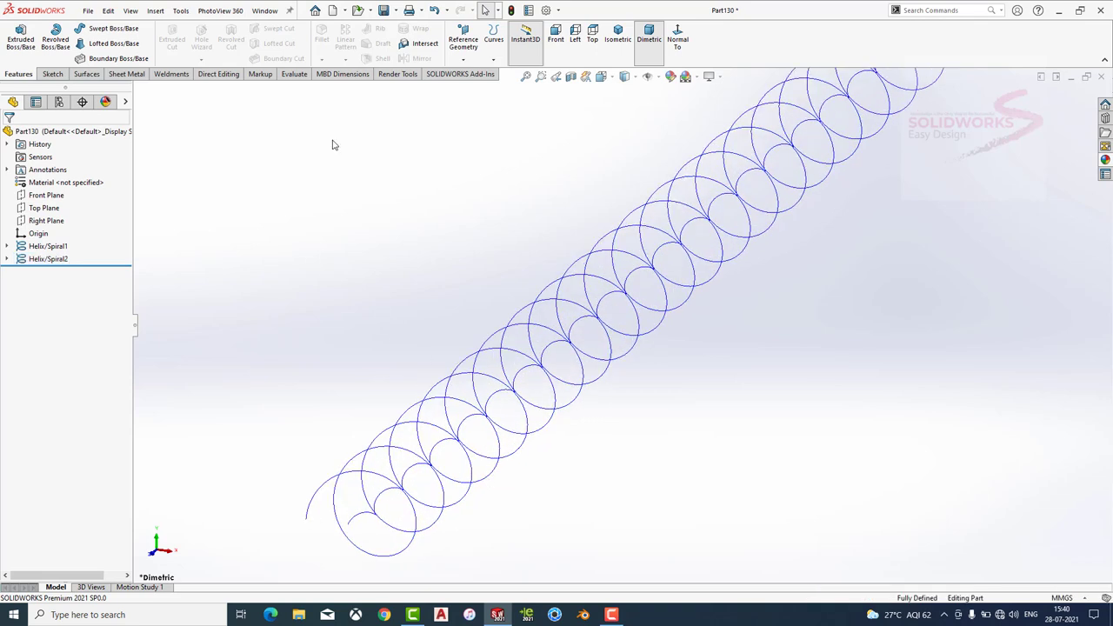
click(126, 74)
click(86, 73)
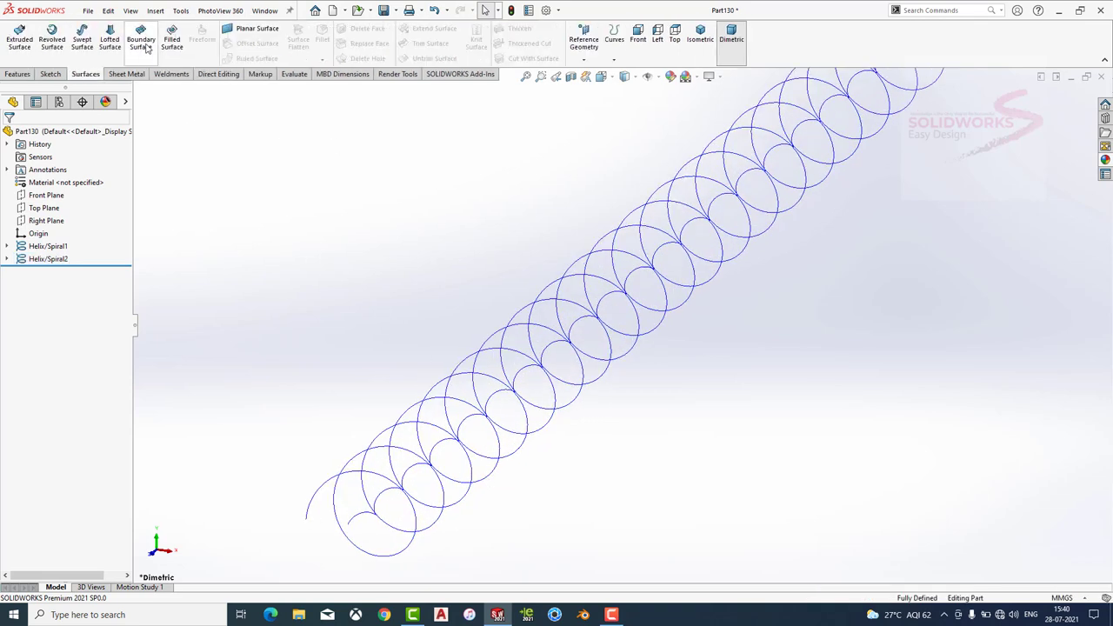
click(82, 41)
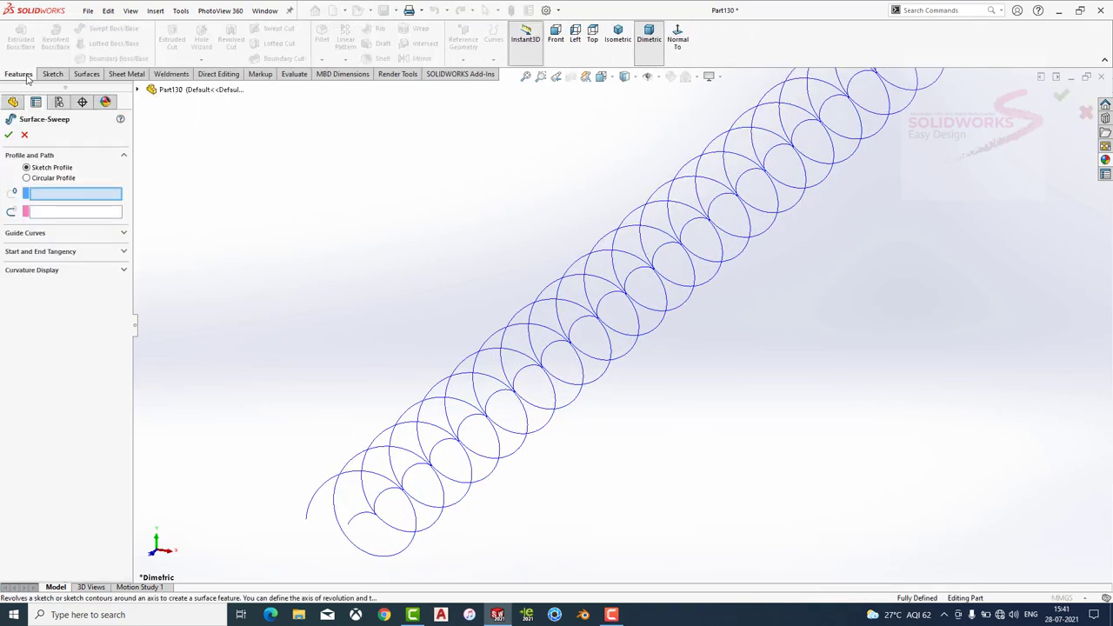
click(126, 73)
key(Escape)
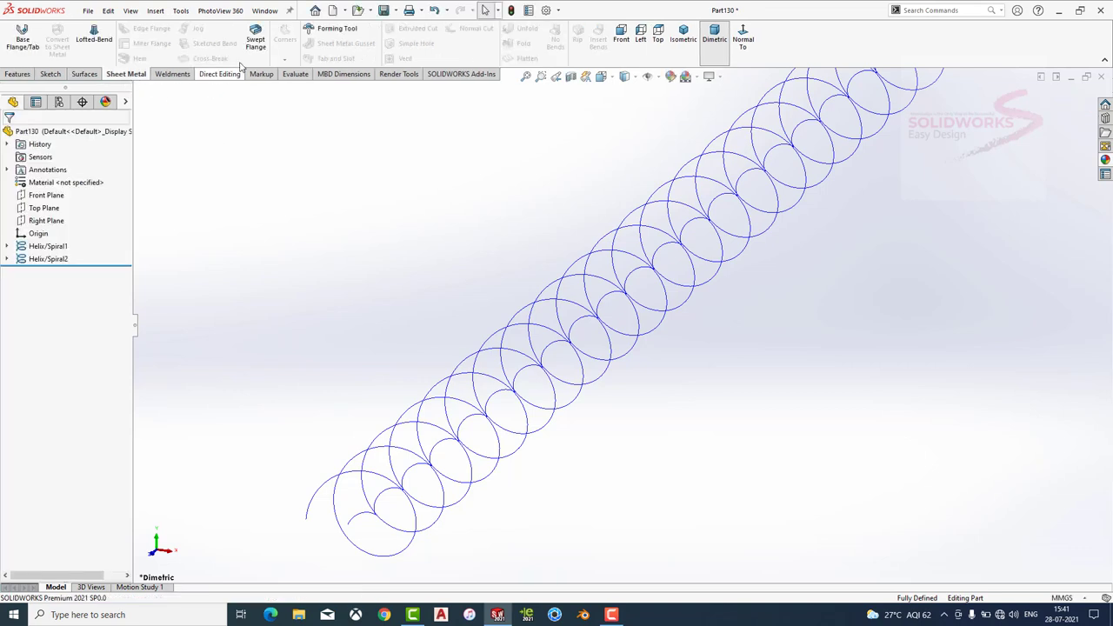
click(255, 39)
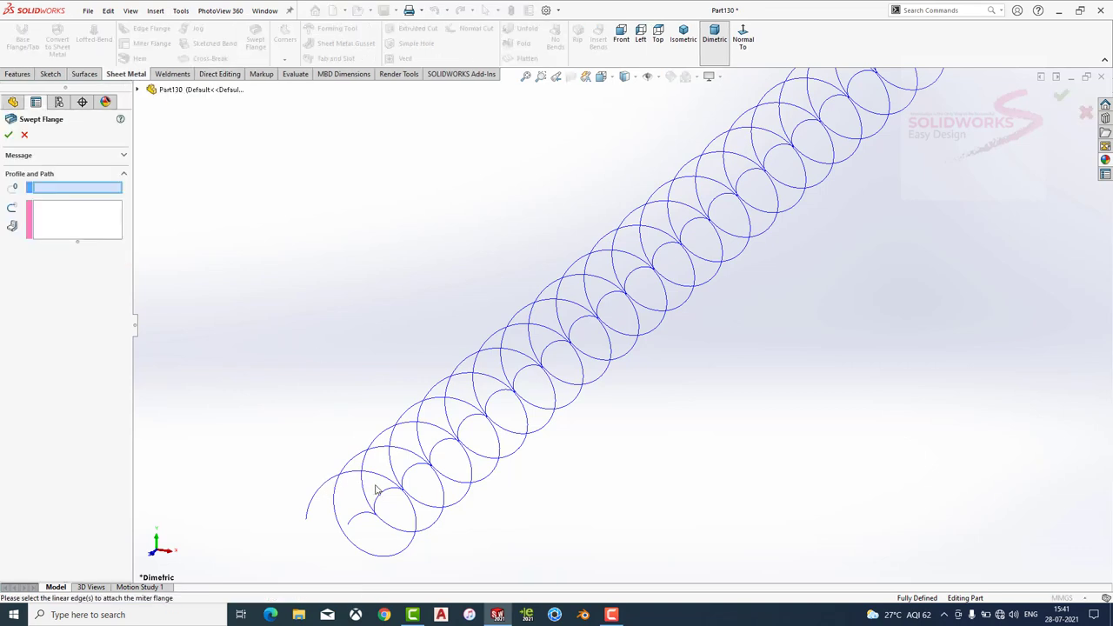
key(Escape)
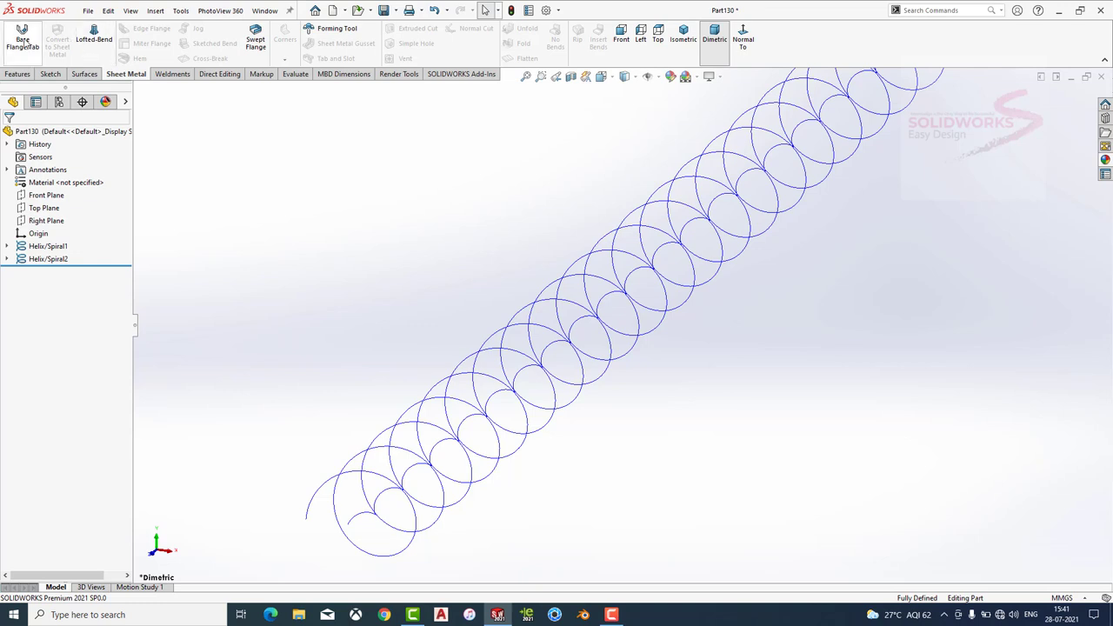
click(23, 39)
key(Escape)
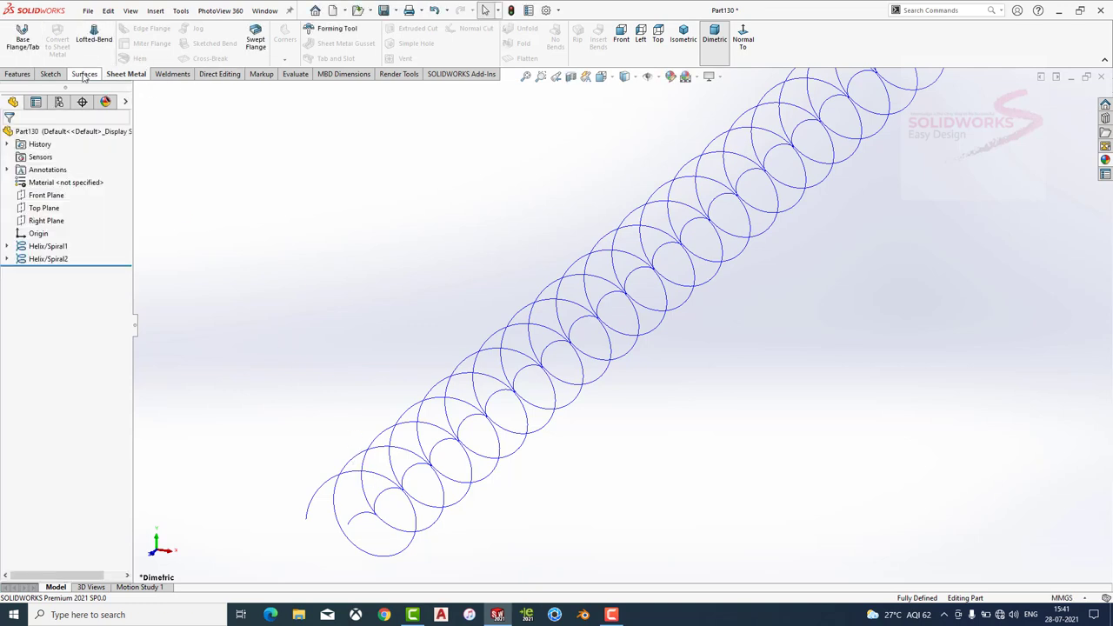
click(85, 73)
Create a lofted surface using Helix/Spiral2 and Helix/Spiral1 as the profiles.
click(110, 41)
click(385, 489)
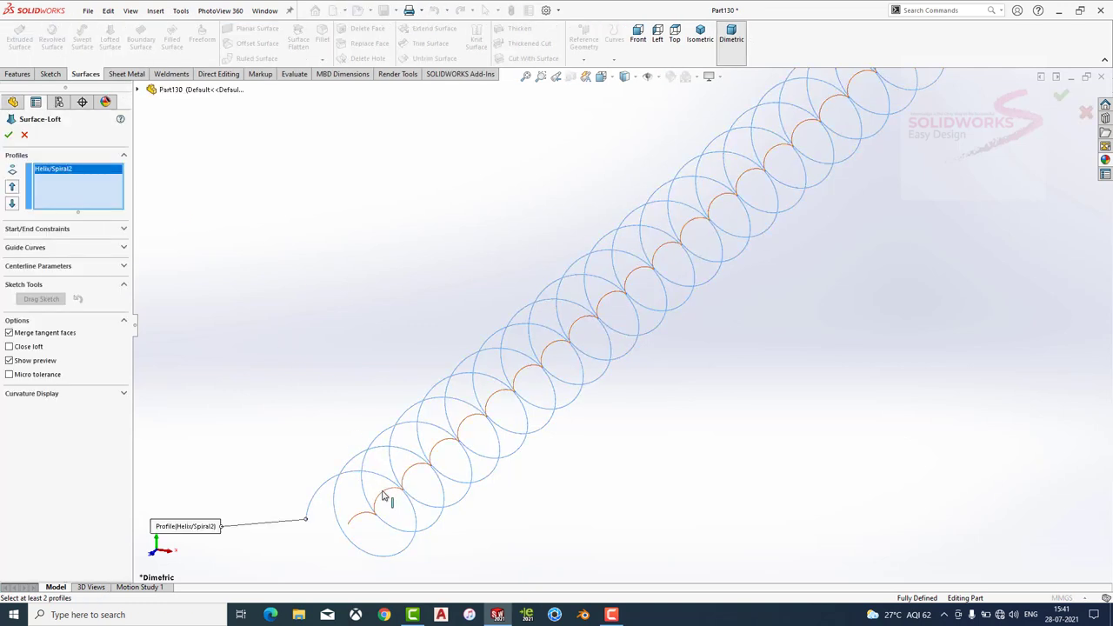
click(386, 500)
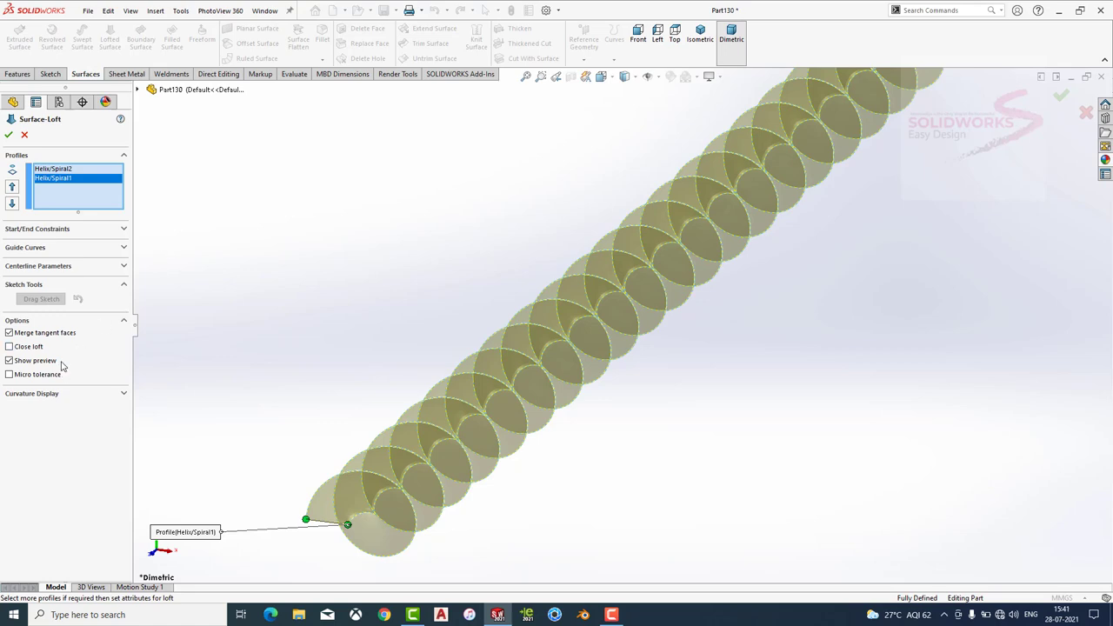
click(9, 137)
scroll(381, 296, up, 2)
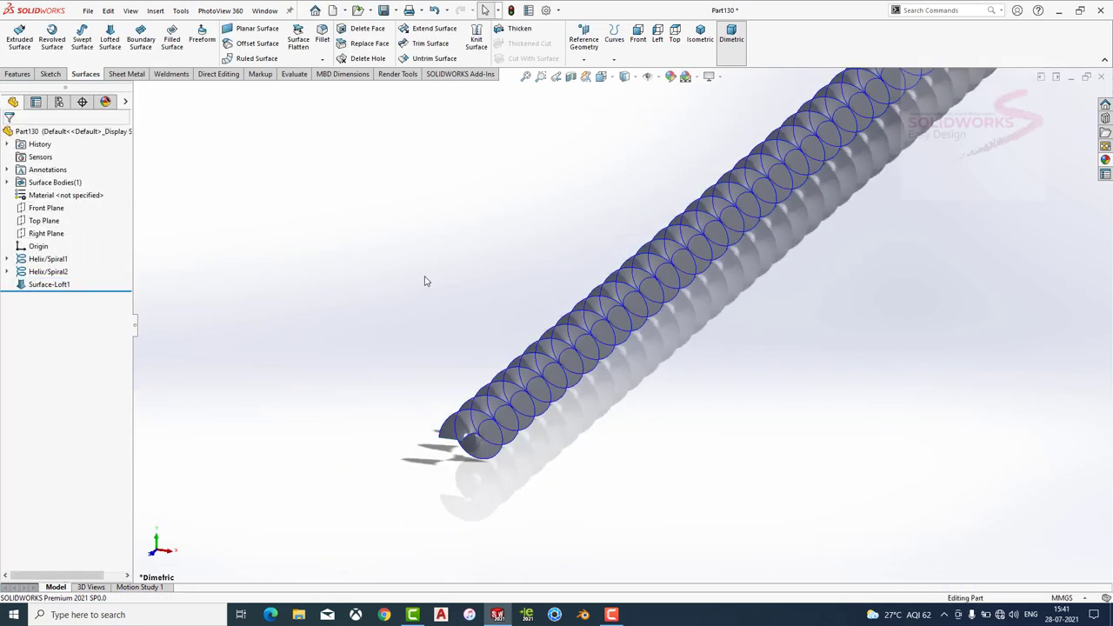
scroll(452, 270, up, 3)
scroll(523, 318, down, 5)
scroll(523, 330, down, 3)
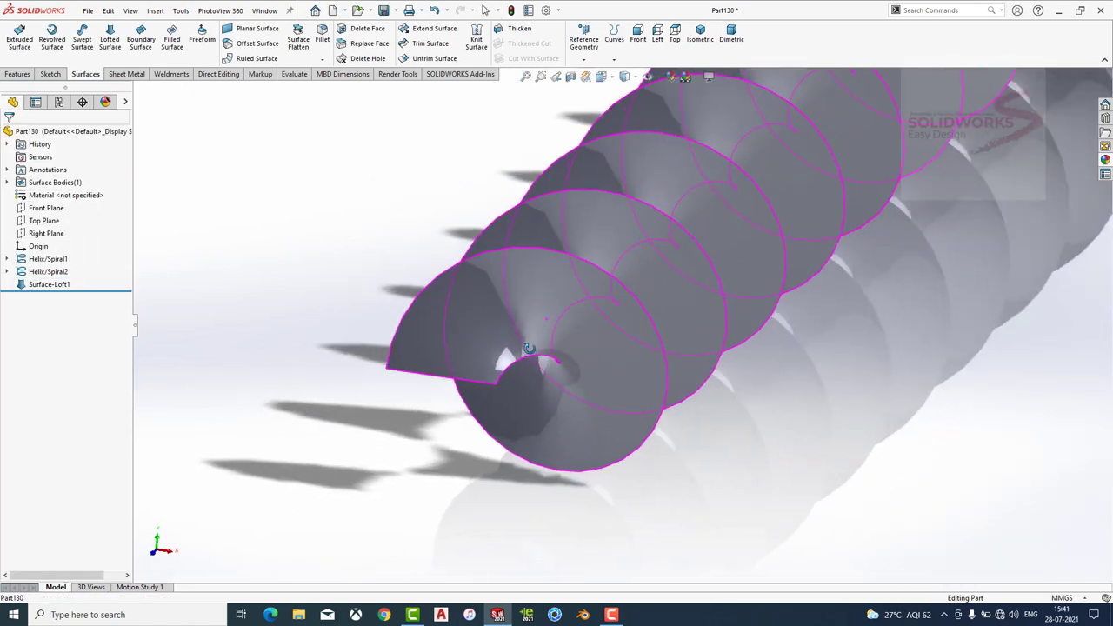
Expand the first helix in the feature tree and inspect its underlying circle sketch.
click(7, 258)
click(53, 271)
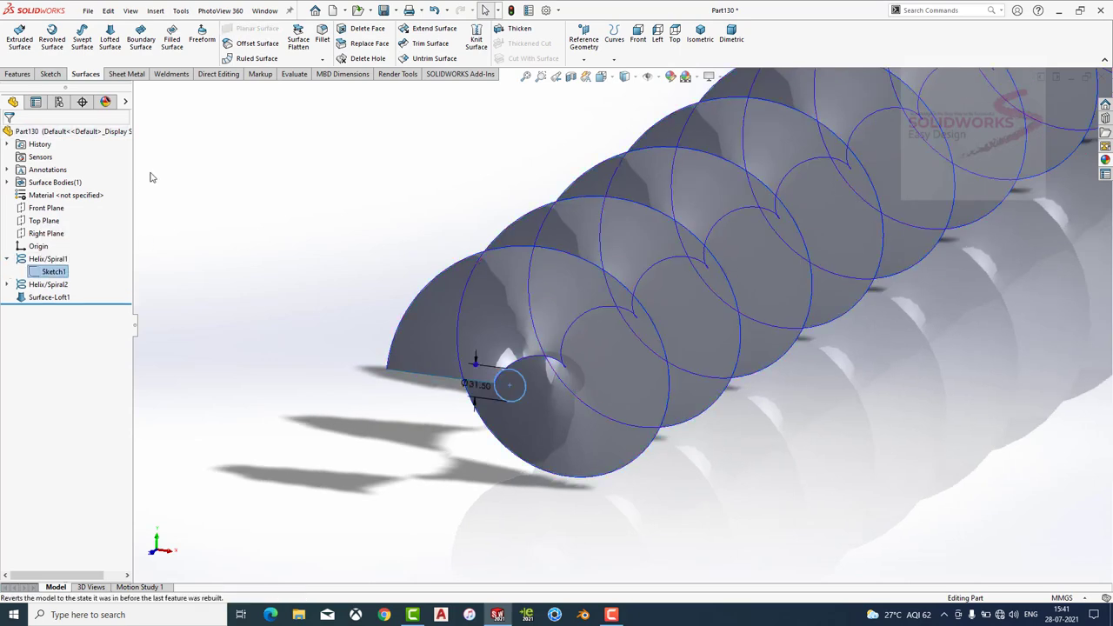
click(173, 137)
click(53, 271)
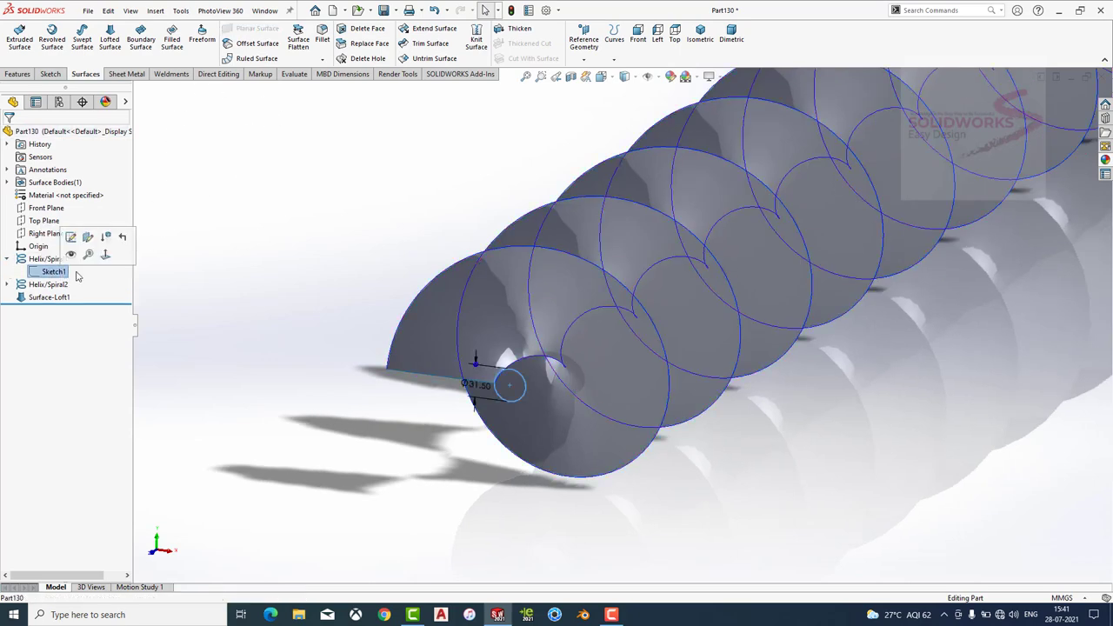
click(243, 241)
scroll(339, 339, up, 3)
scroll(339, 339, up, 3)
scroll(836, 234, down, 2)
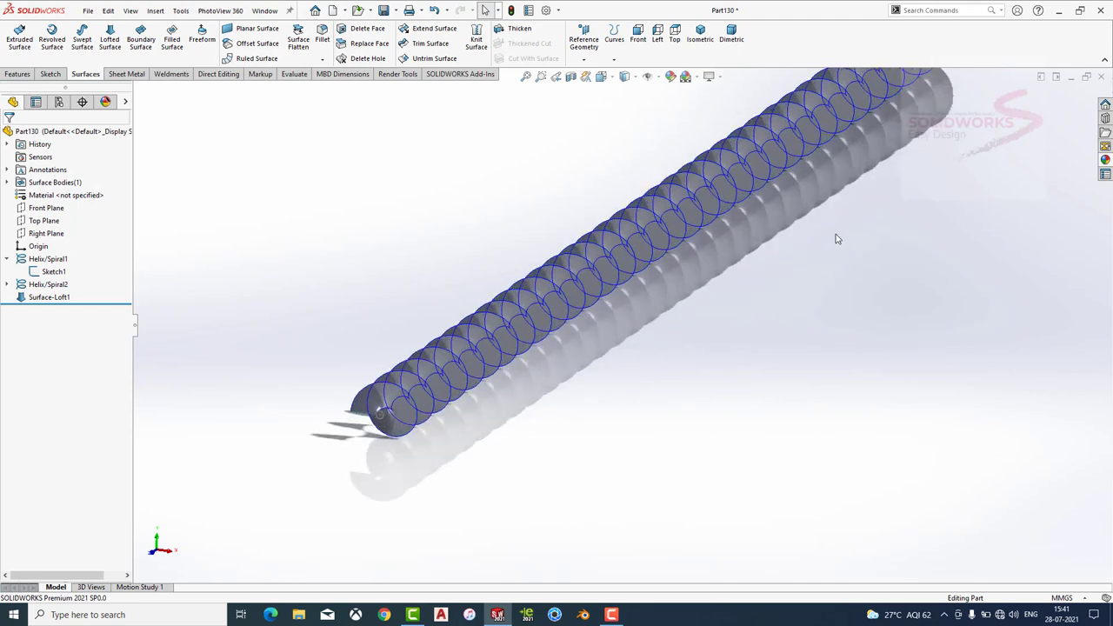
scroll(697, 200, down, 3)
scroll(665, 156, down, 2)
Hide the Helix/Spiral2 and Helix/Spiral1 curves, leaving only the screw-flight surface.
click(708, 133)
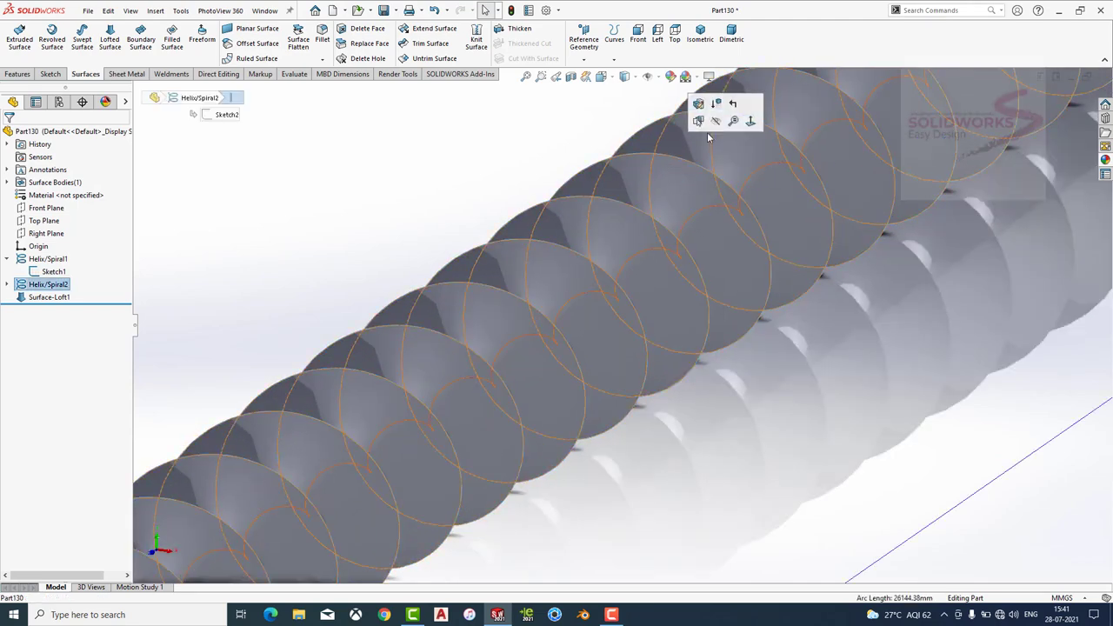
click(693, 216)
click(745, 186)
scroll(786, 282, up, 3)
scroll(785, 282, up, 3)
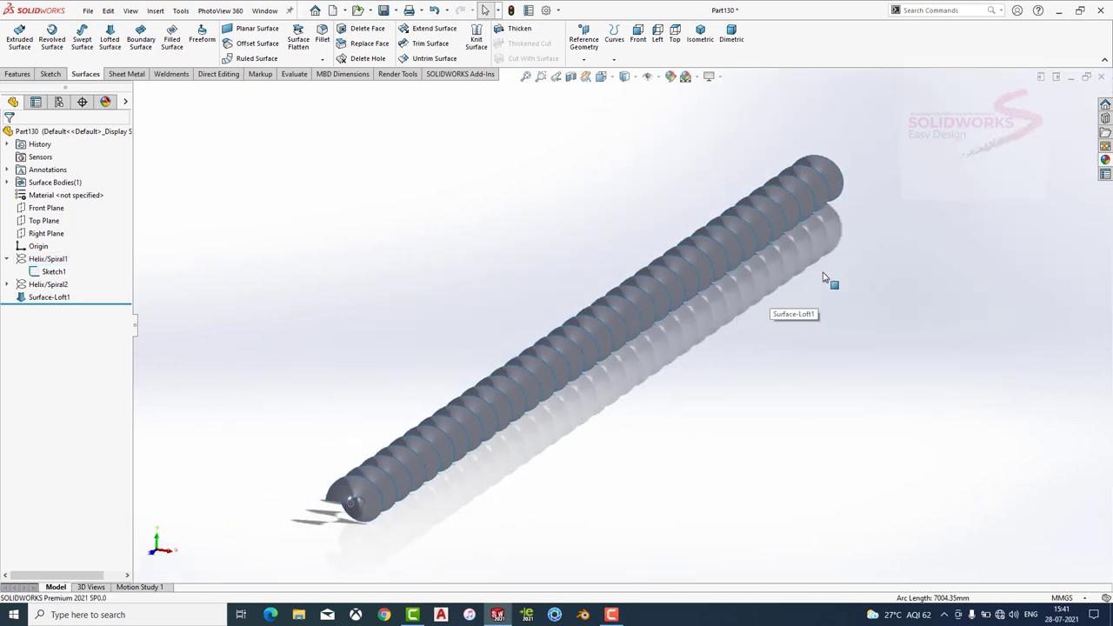
Give the screw-flight surface an orange Painted > Car appearance.
click(1105, 159)
click(996, 190)
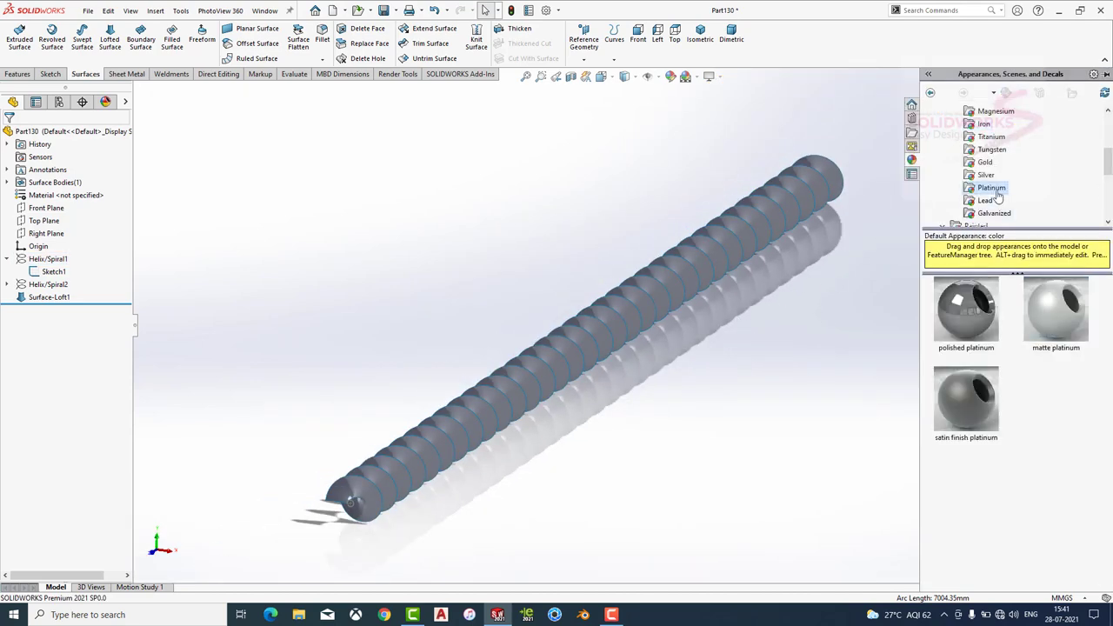
drag(1049, 323, 760, 284)
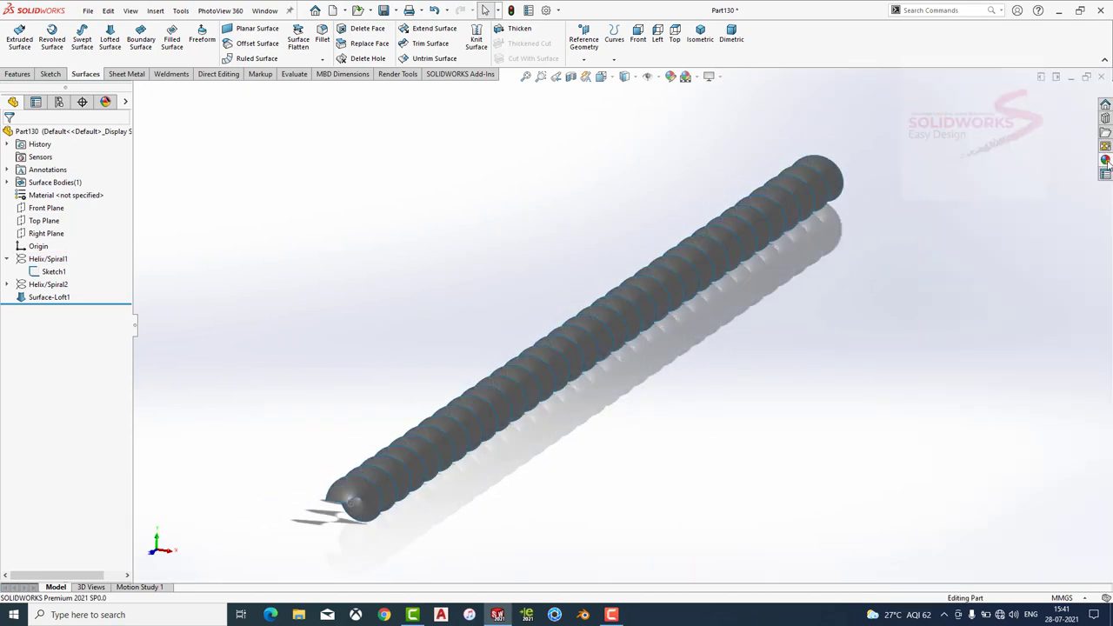
click(1105, 159)
click(943, 150)
click(983, 162)
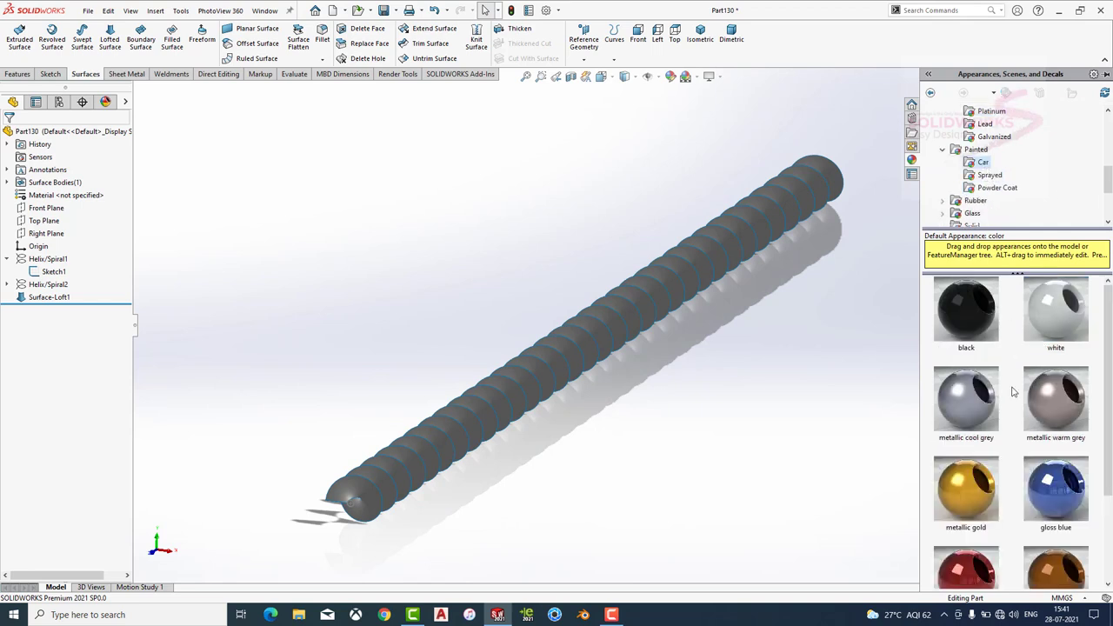
double_click(984, 476)
Save the part as 7, view it in Dimetric, and close the document.
key(ctrl+s)
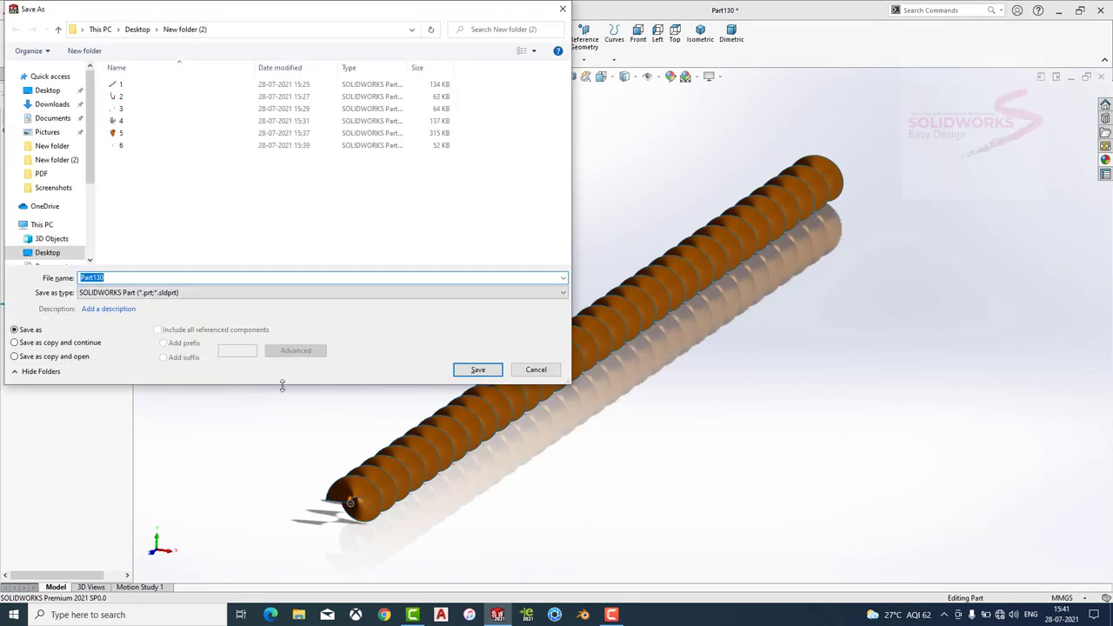
click(458, 376)
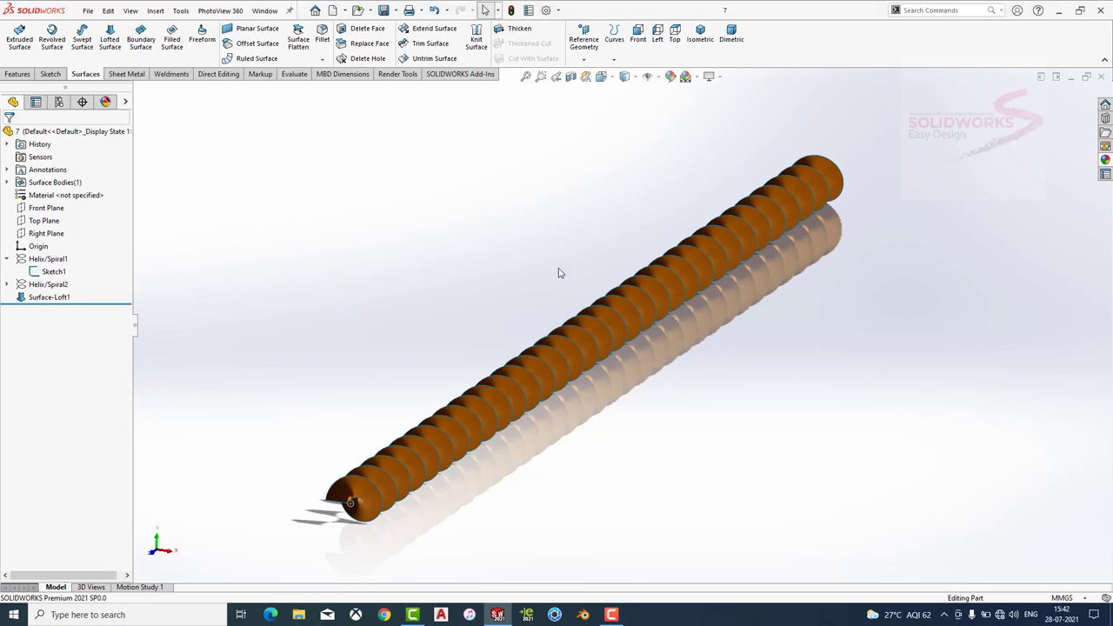
click(730, 40)
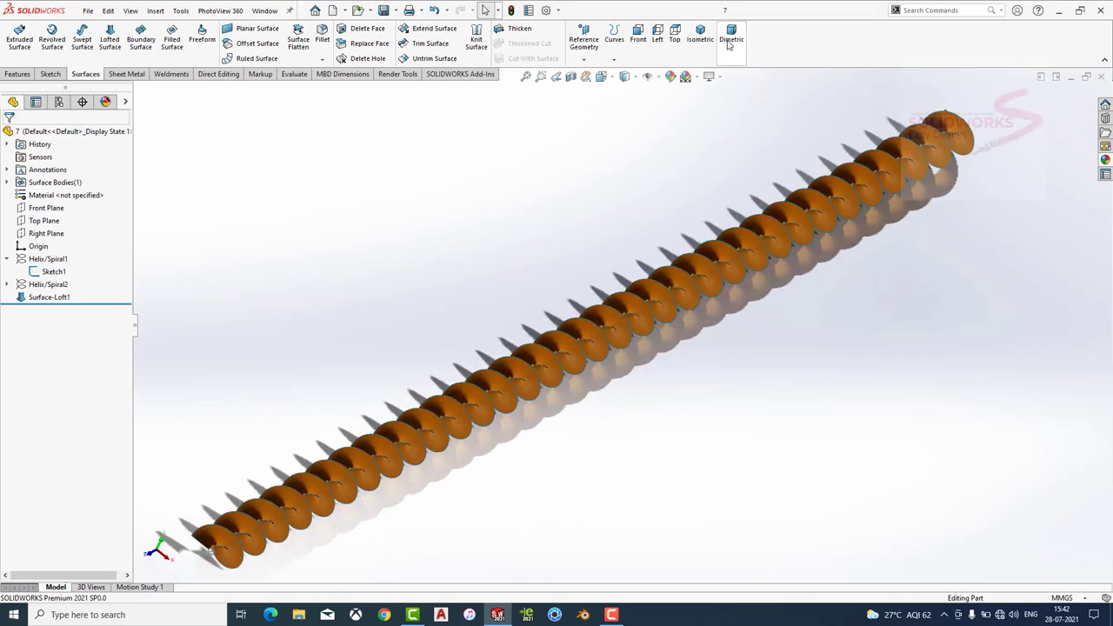
click(1103, 77)
Create a new part and start a sketch on its Front Plane.
click(96, 10)
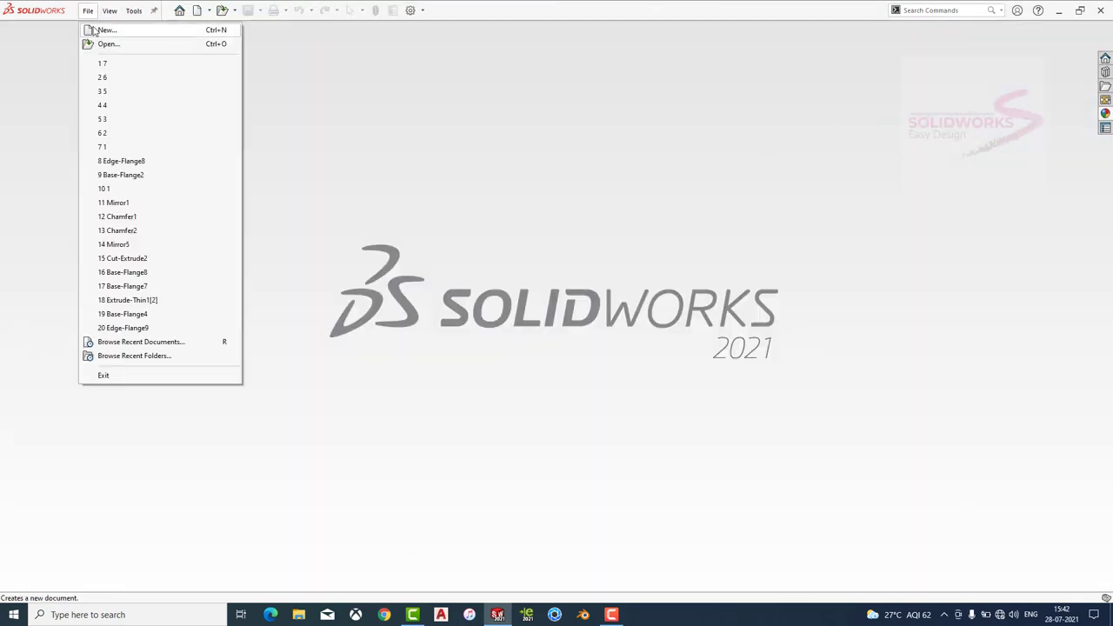
click(106, 30)
click(459, 447)
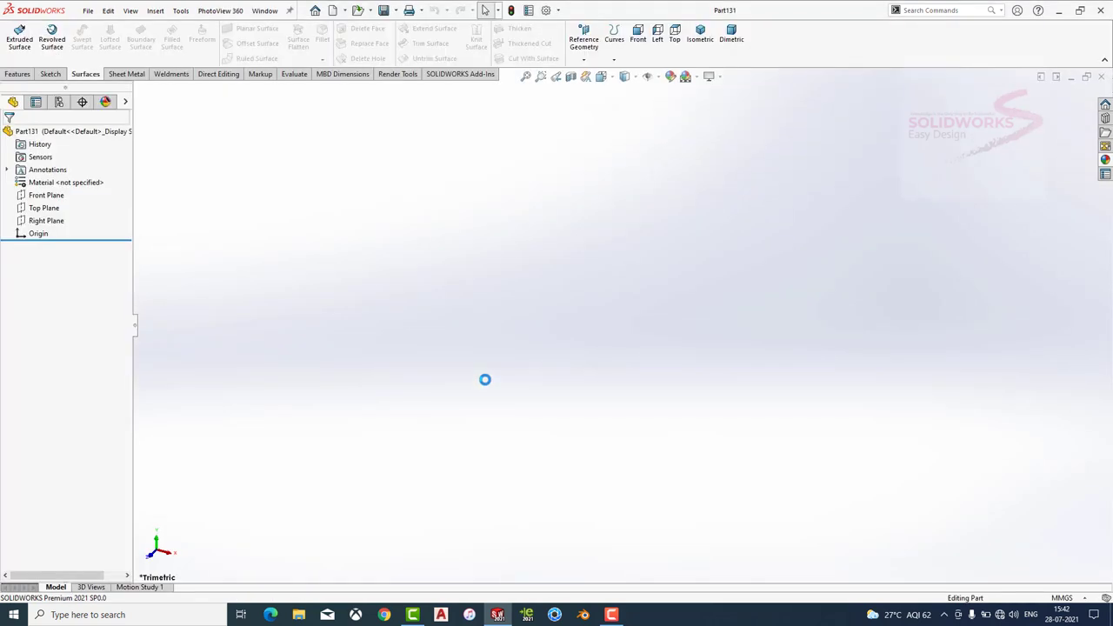
click(52, 196)
click(84, 174)
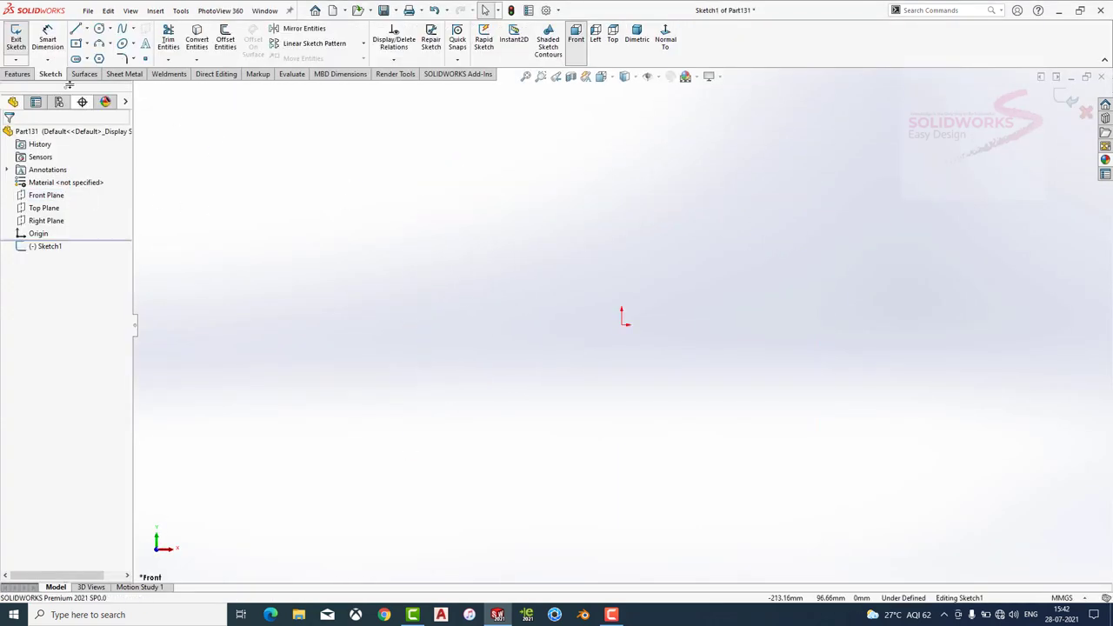
Draw a horizontal construction line running left from the origin.
click(623, 325)
click(396, 324)
key(Escape)
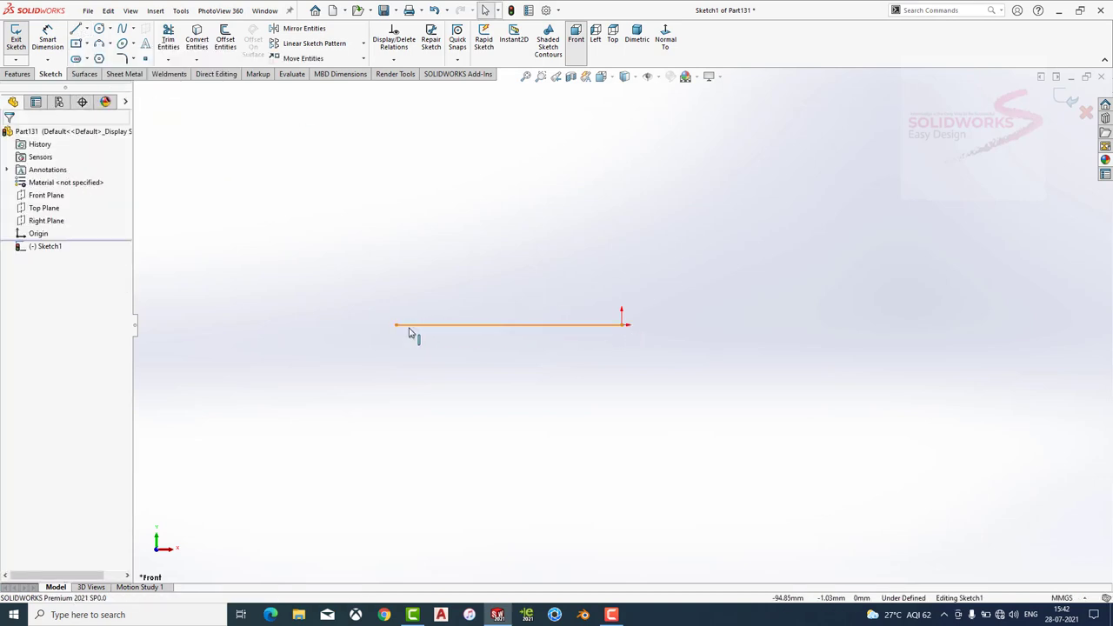
click(414, 326)
click(462, 292)
click(77, 29)
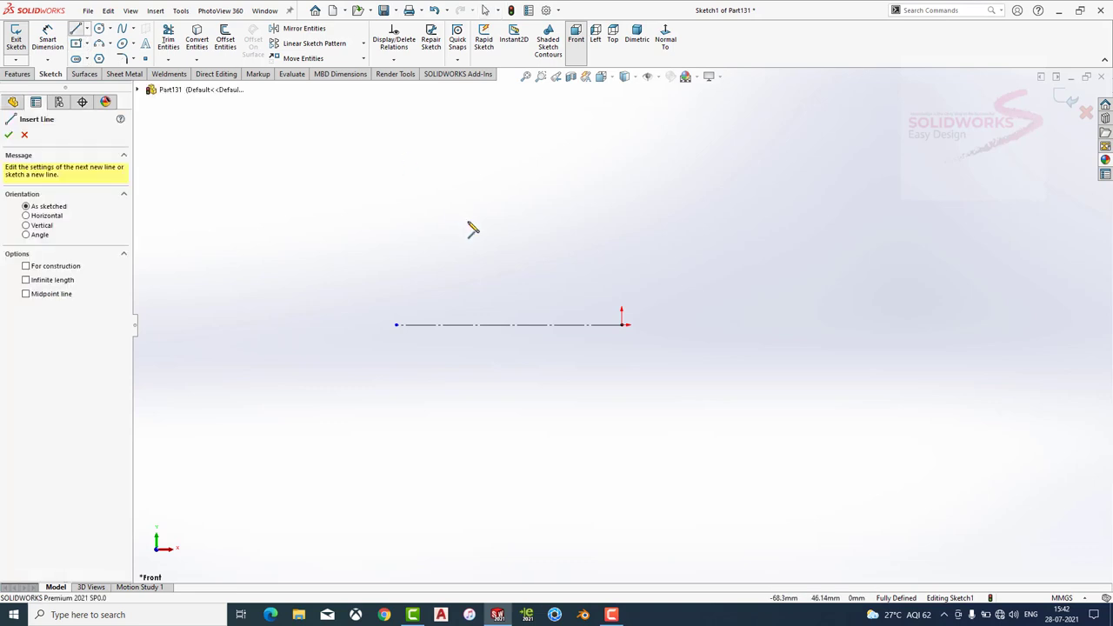
Draw the six-line stepped outline from the centreline's right end up, across and down to its left end.
click(623, 325)
click(620, 259)
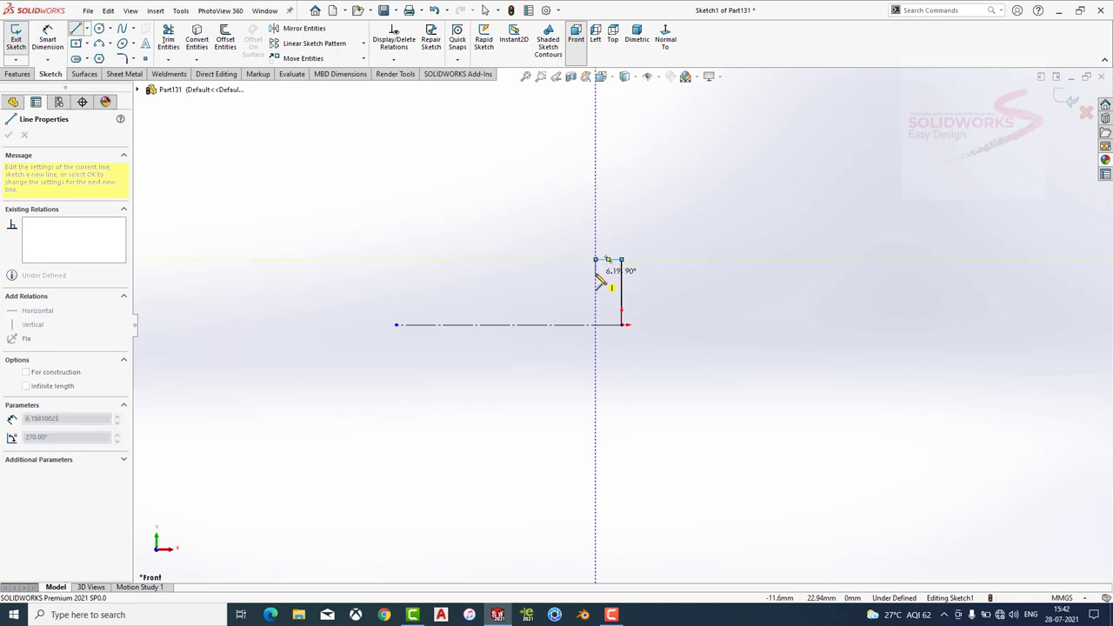
click(595, 273)
click(444, 273)
click(445, 292)
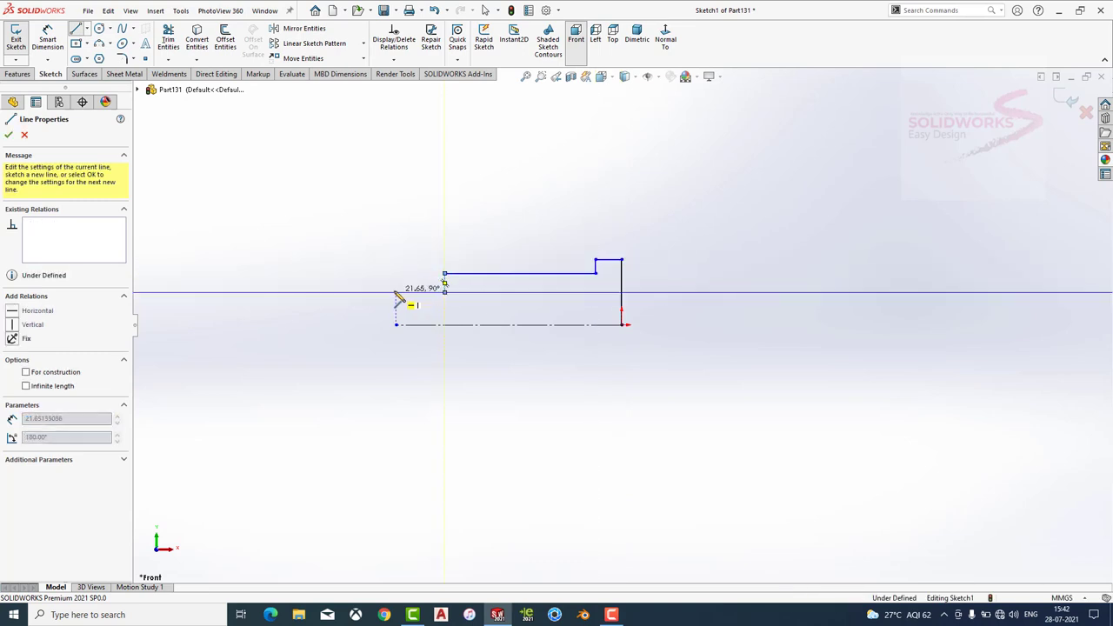
click(397, 291)
click(396, 325)
key(Escape)
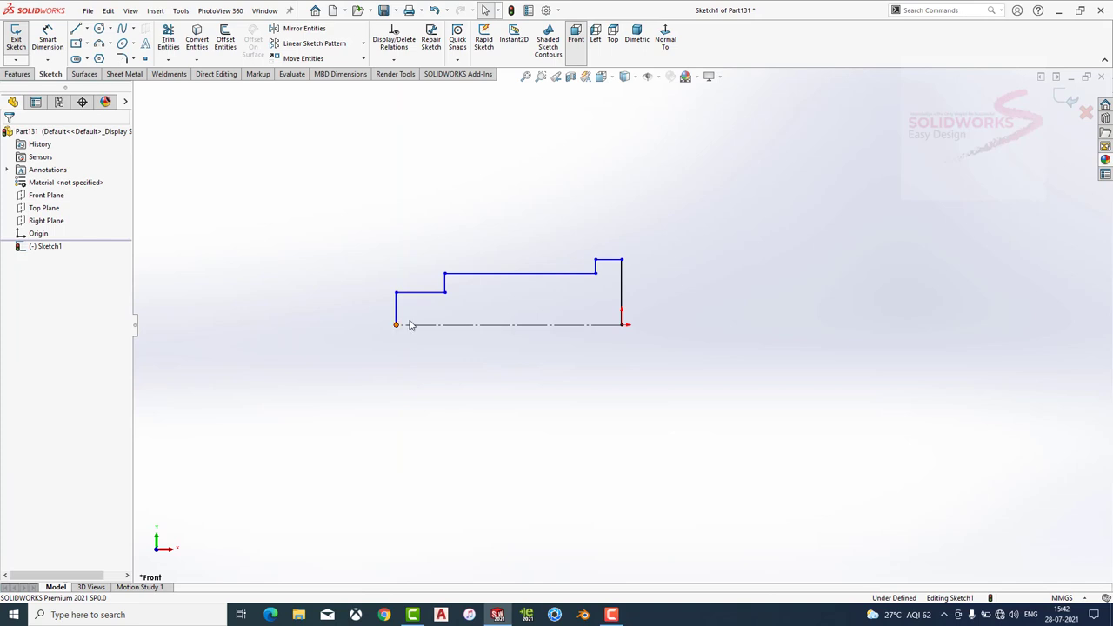
Dimension the right edge height to 33 mm and the top step width to 7 mm.
key(d)
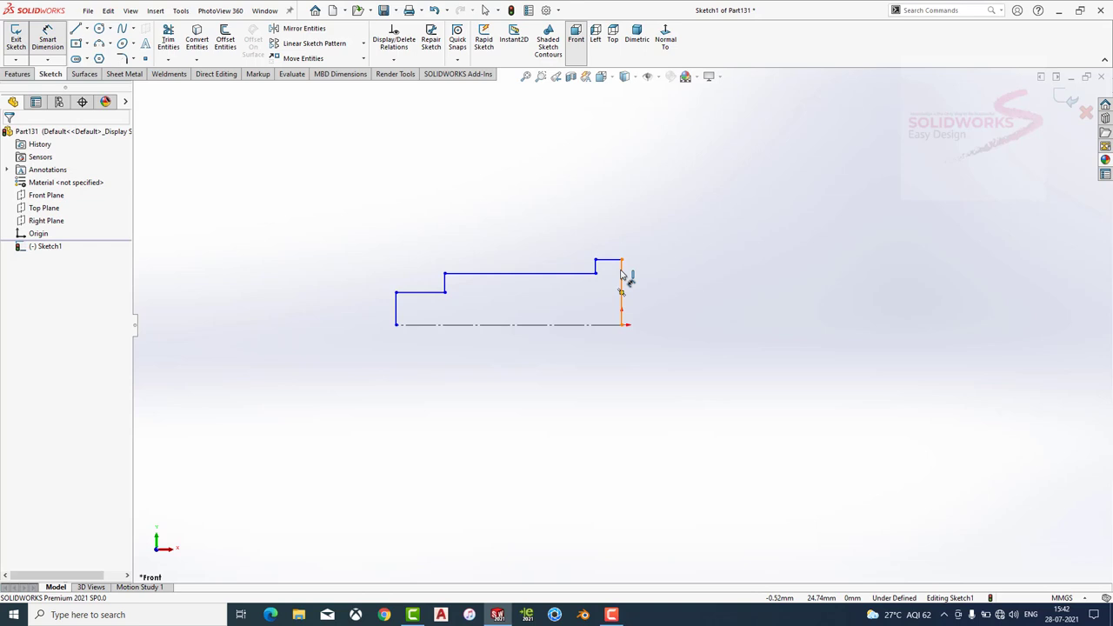
click(621, 274)
click(641, 294)
key(Return)
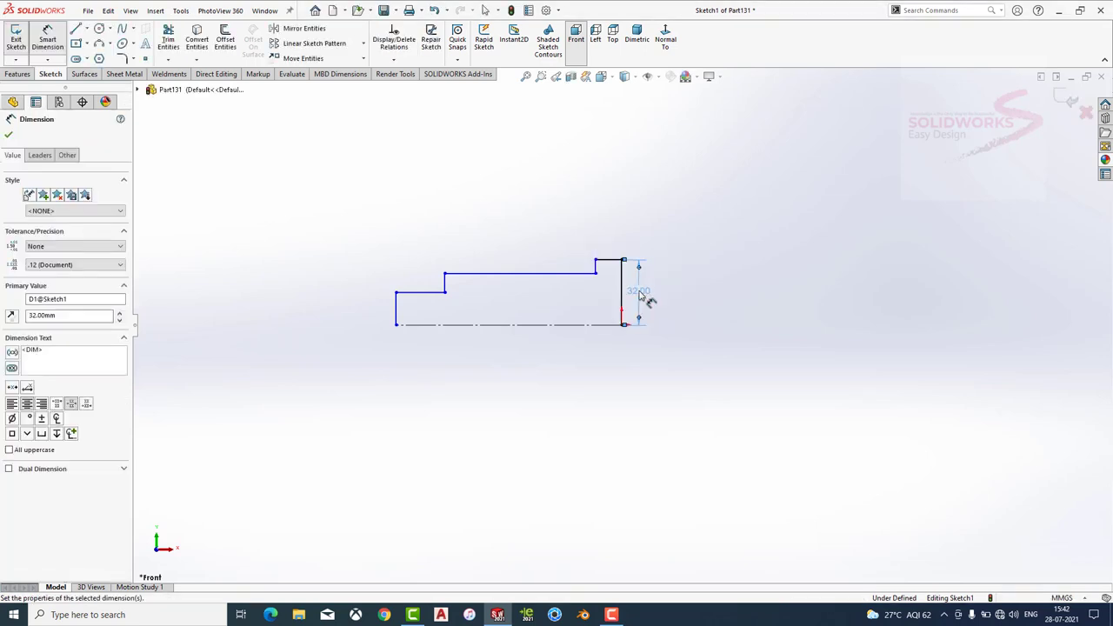
double_click(641, 293)
text(33)
key(Return)
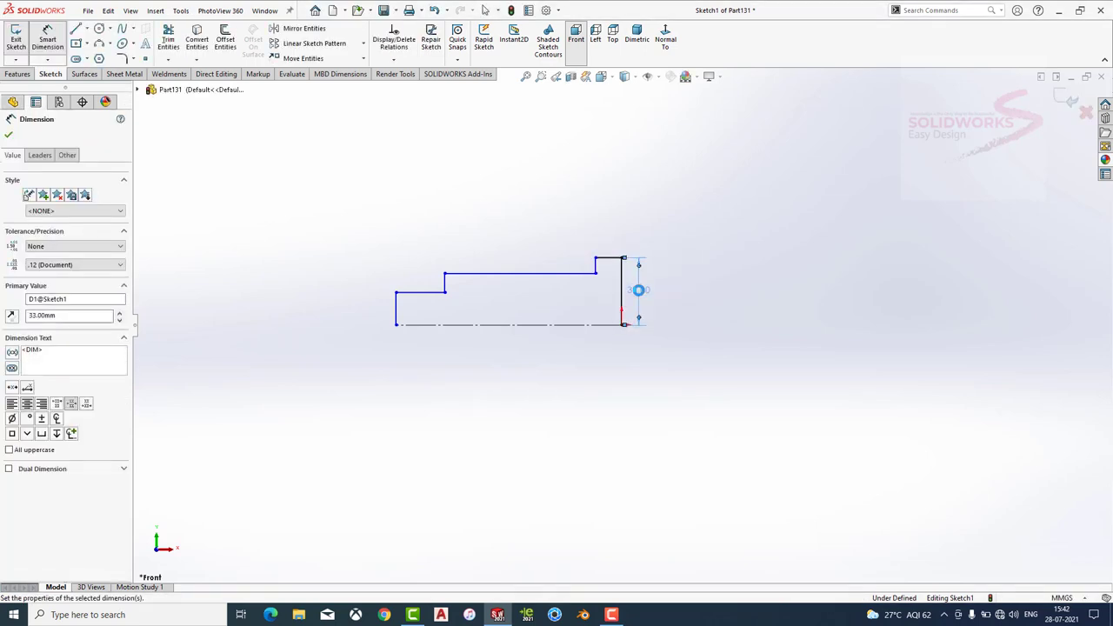
click(612, 261)
click(674, 238)
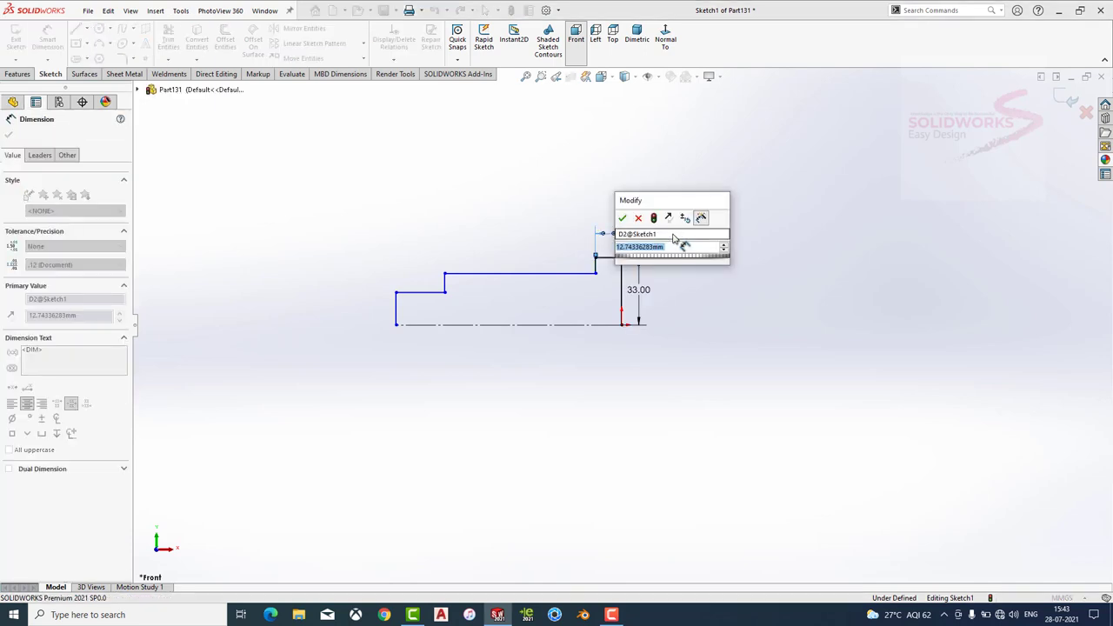
text(7)
key(Return)
Dimension the small step at 6 mm and the long top edge at 135 mm.
click(611, 266)
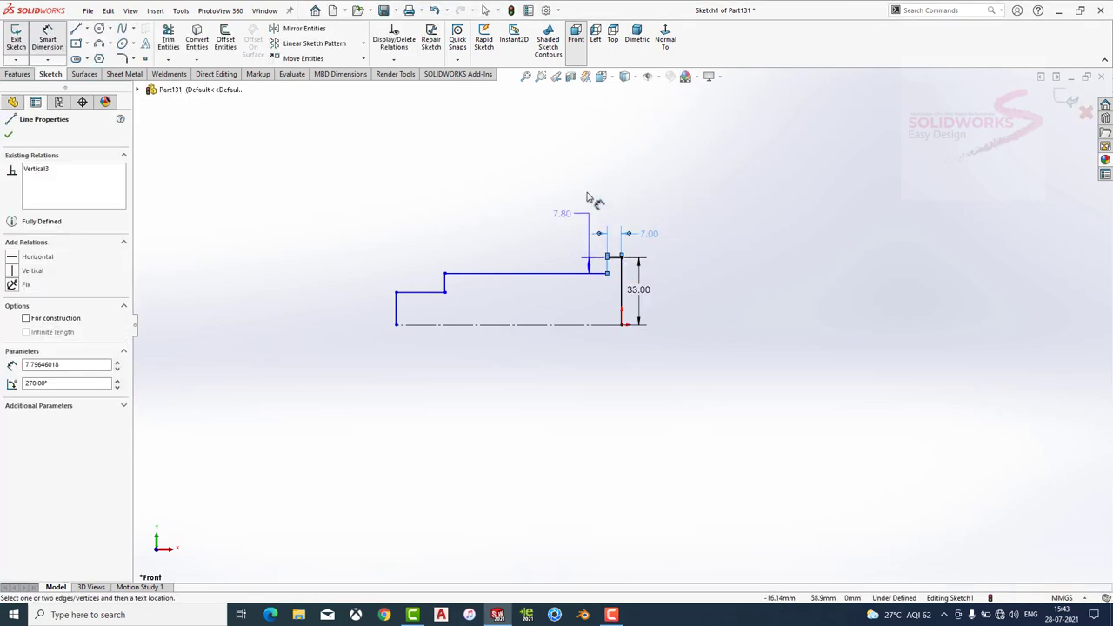
click(590, 191)
text(6.00mm)
key(Return)
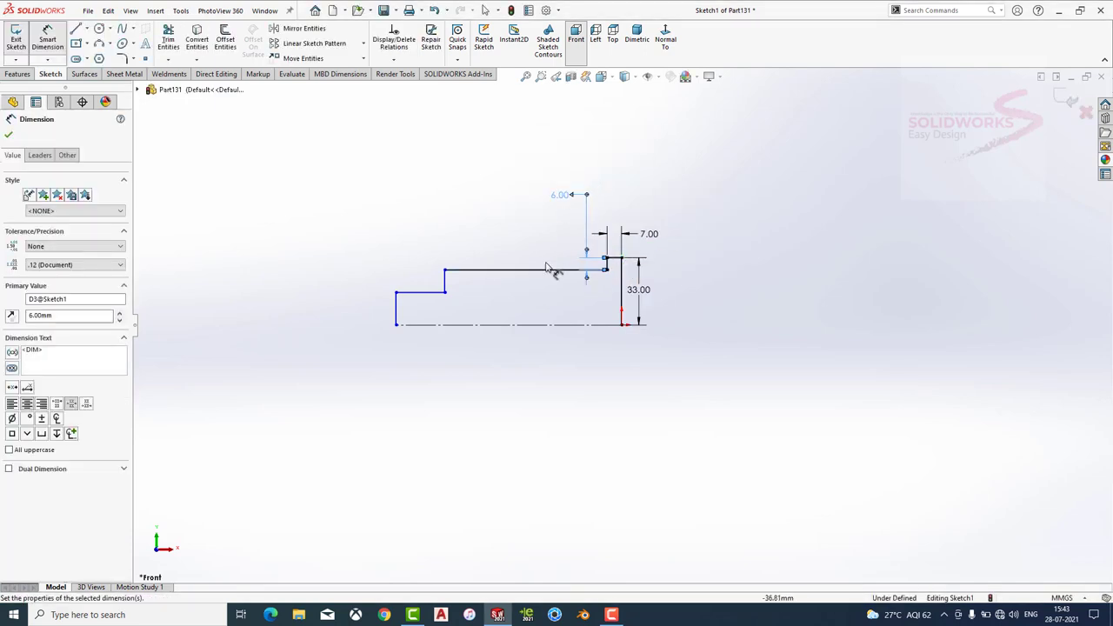
click(548, 273)
click(539, 259)
text(135)
key(Return)
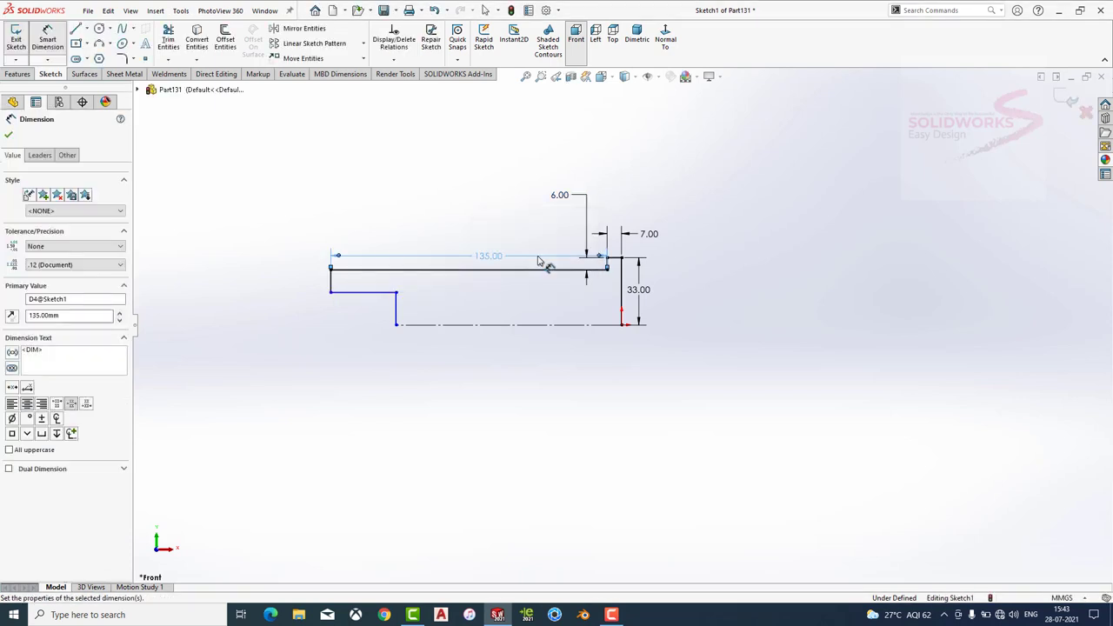
Drag the lower left corner further left and dimension the short left edge 58 mm.
click(397, 325)
click(366, 302)
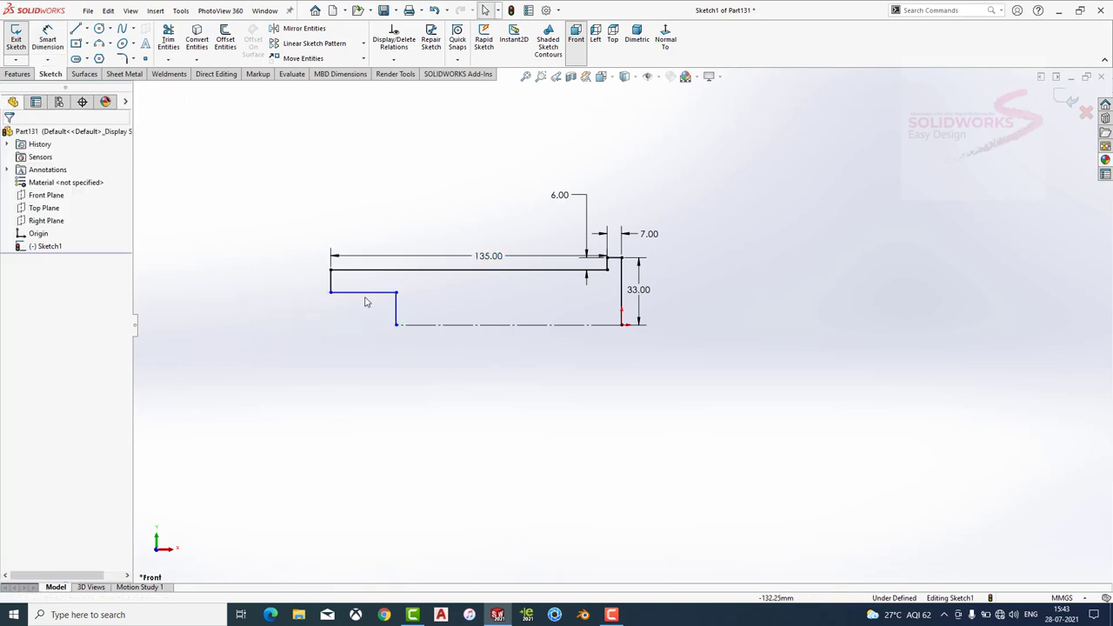
drag(396, 292, 253, 293)
click(47, 39)
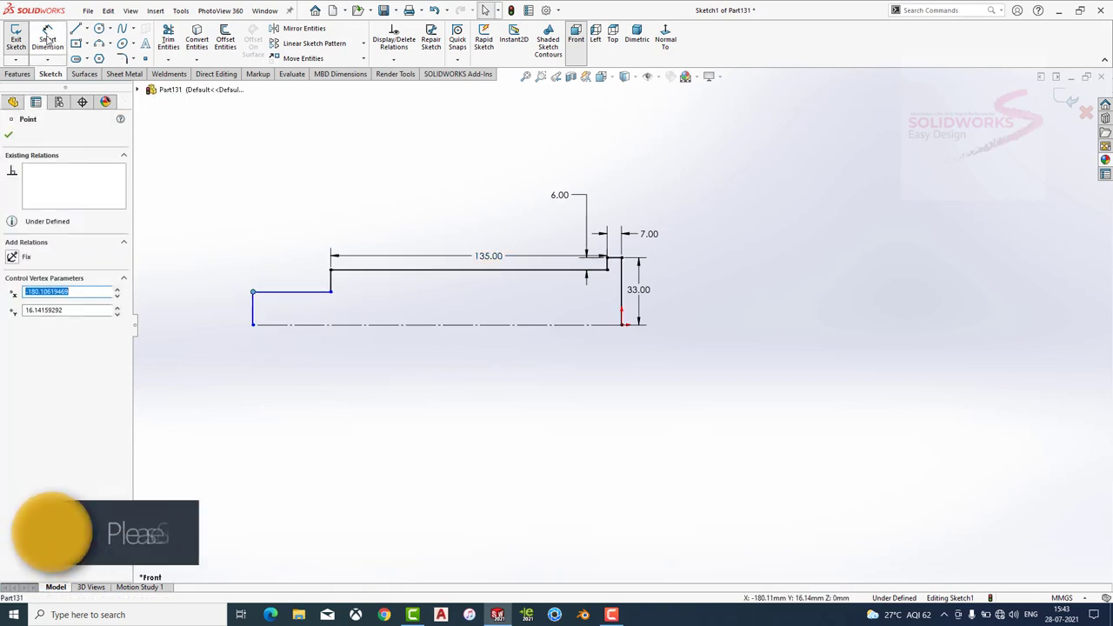
click(291, 292)
click(291, 230)
text(58)
key(Return)
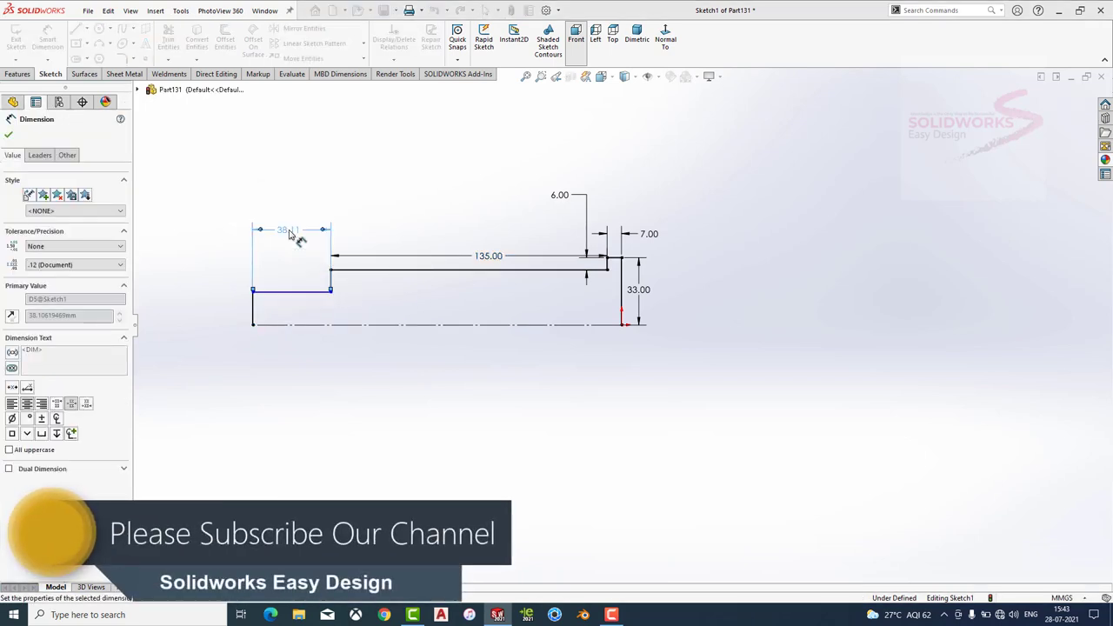
Set the left vertical edge height to 14 mm, fully defining the profile.
click(331, 280)
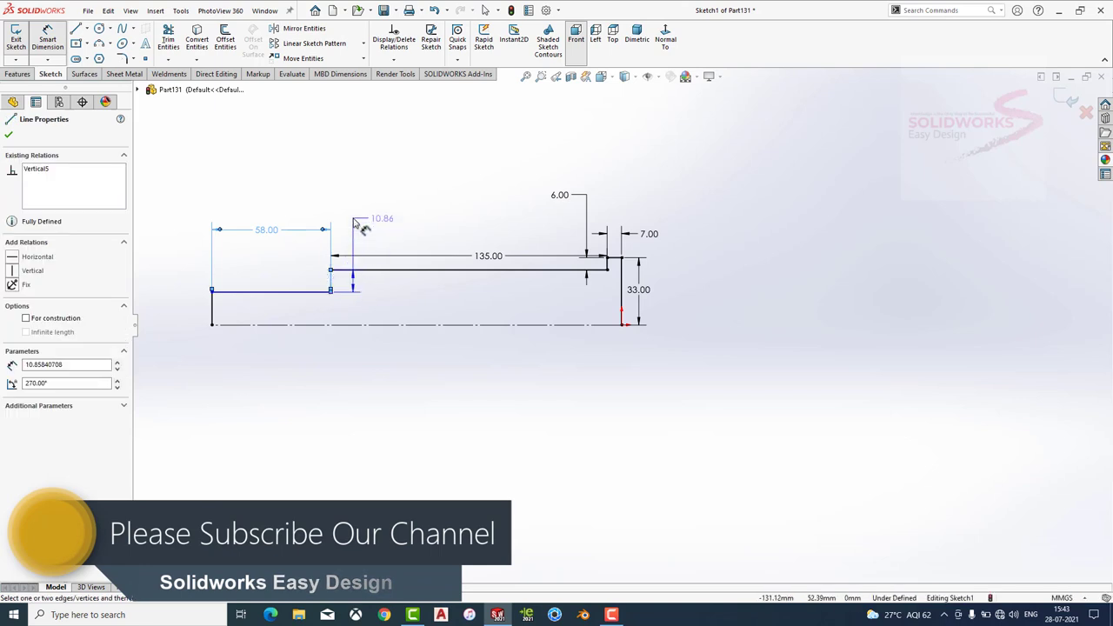
key(Escape)
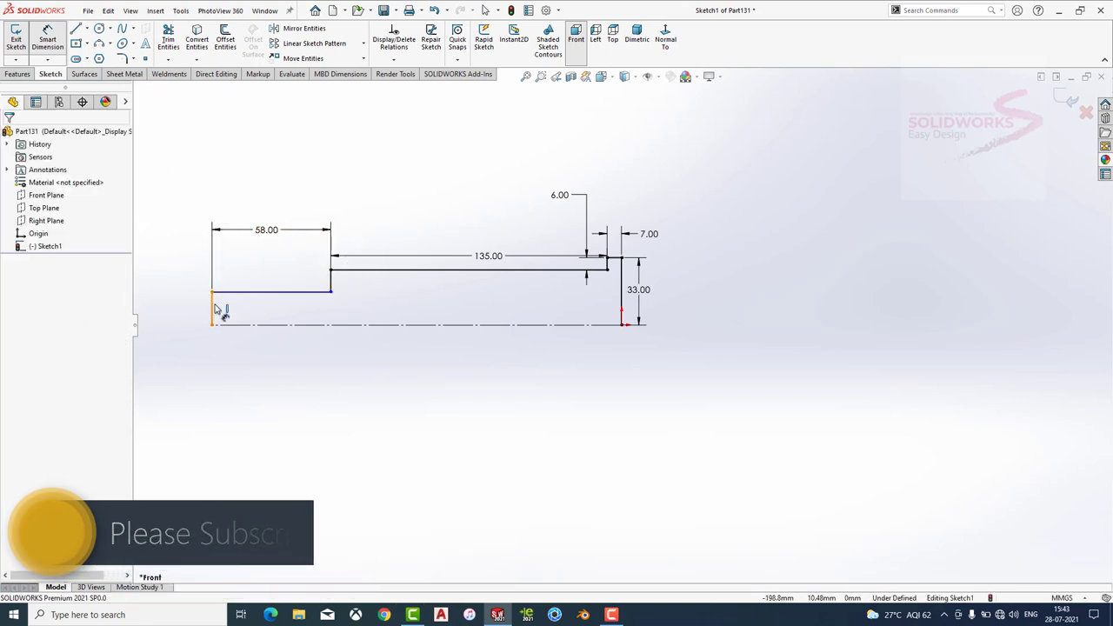
click(217, 311)
click(227, 311)
text(14)
key(Return)
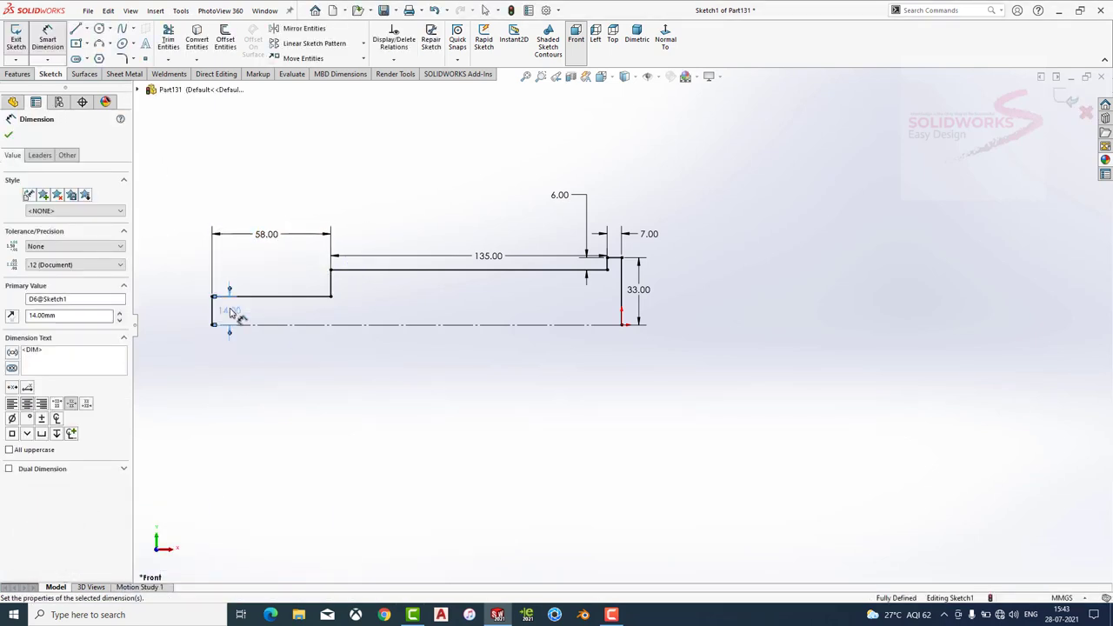
Revolve the sketch into a solid stepped shaft, letting the sketch auto-close.
key(z)
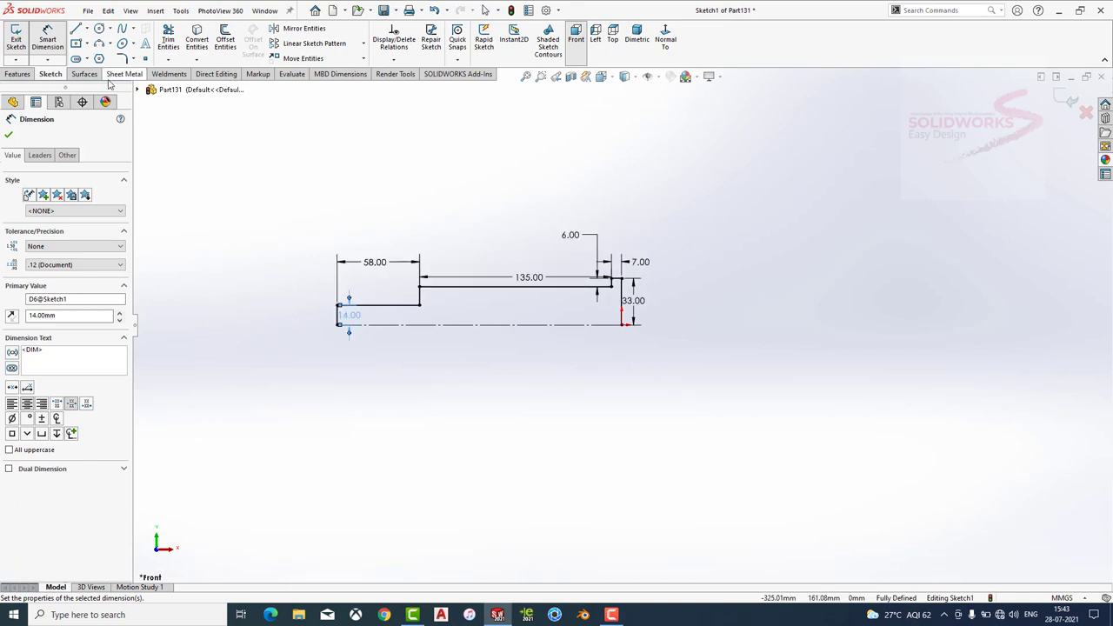
click(17, 74)
click(55, 38)
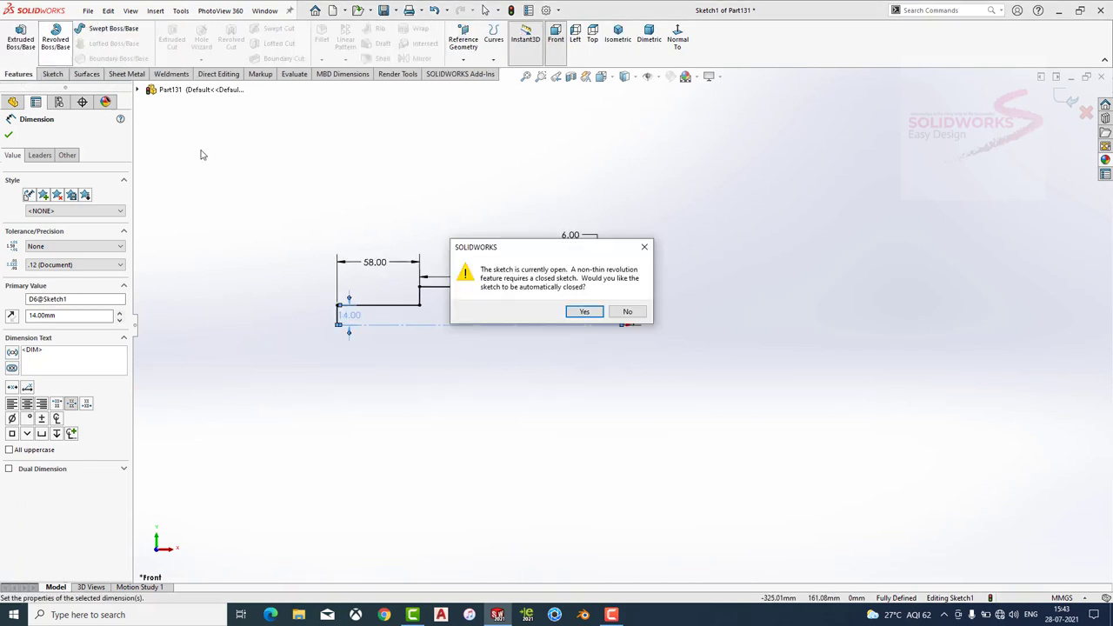
click(581, 312)
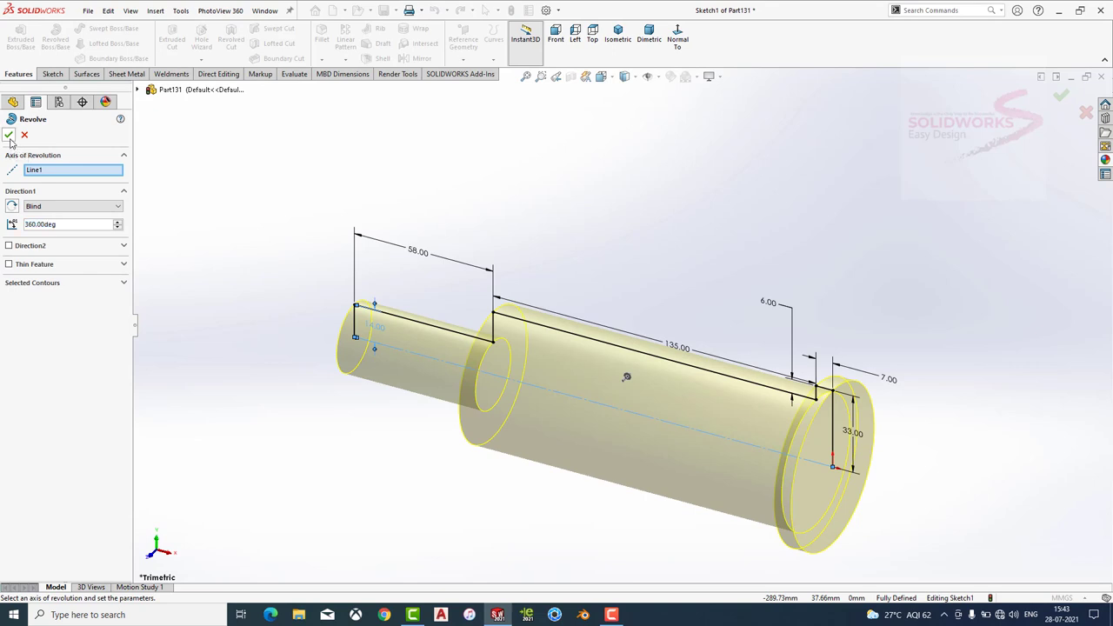
click(10, 137)
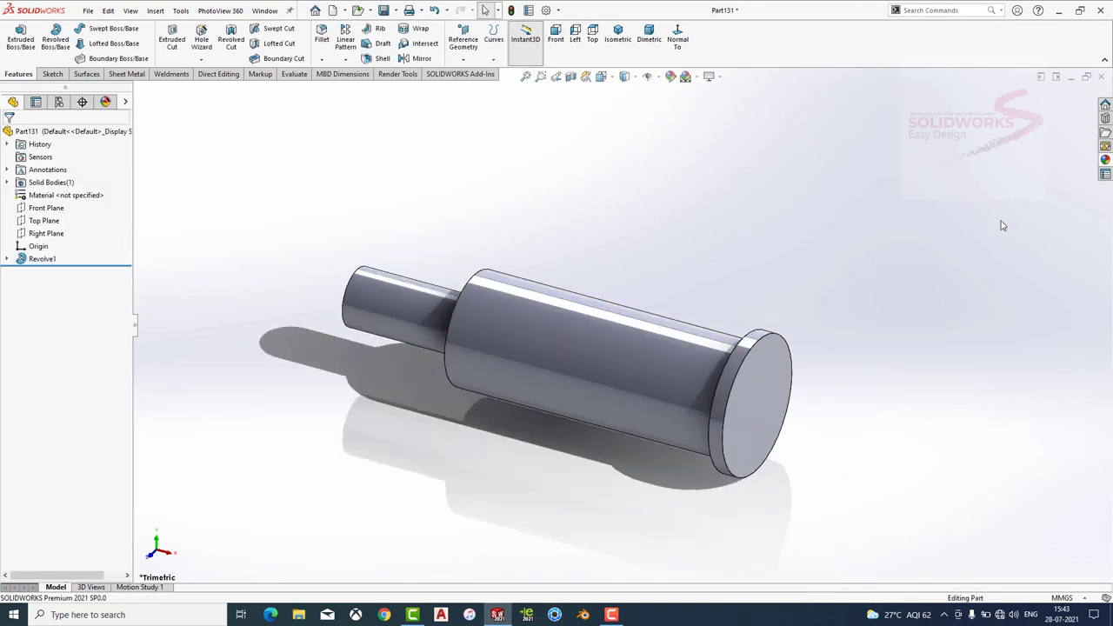
Apply the polished steel appearance to the shaft.
click(1105, 160)
double_click(973, 136)
click(984, 149)
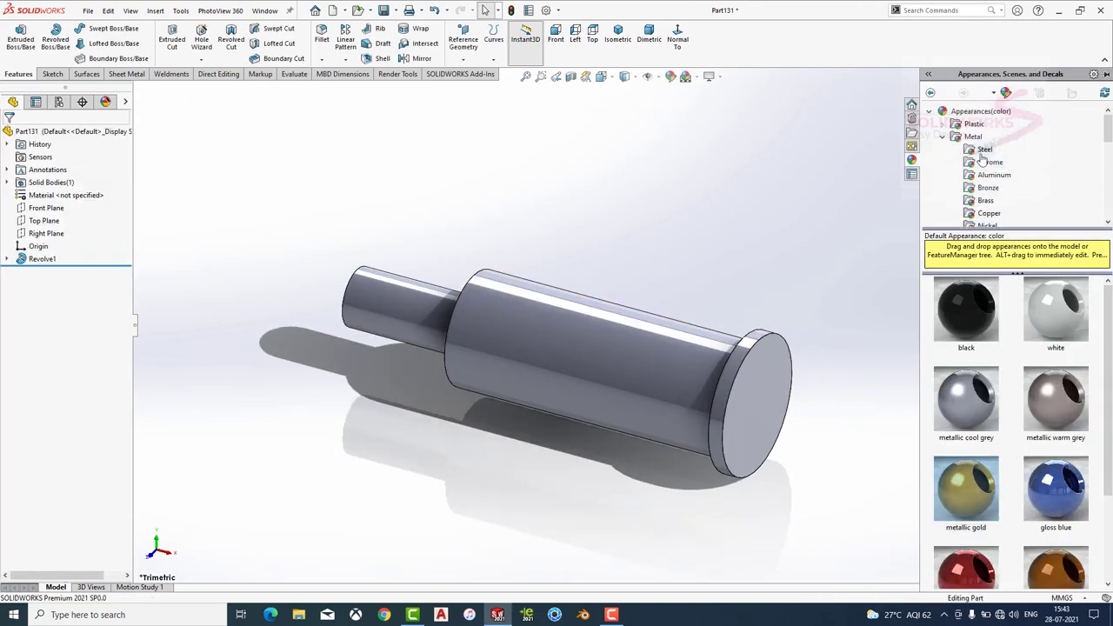
double_click(969, 333)
middle_drag(694, 250, 746, 392)
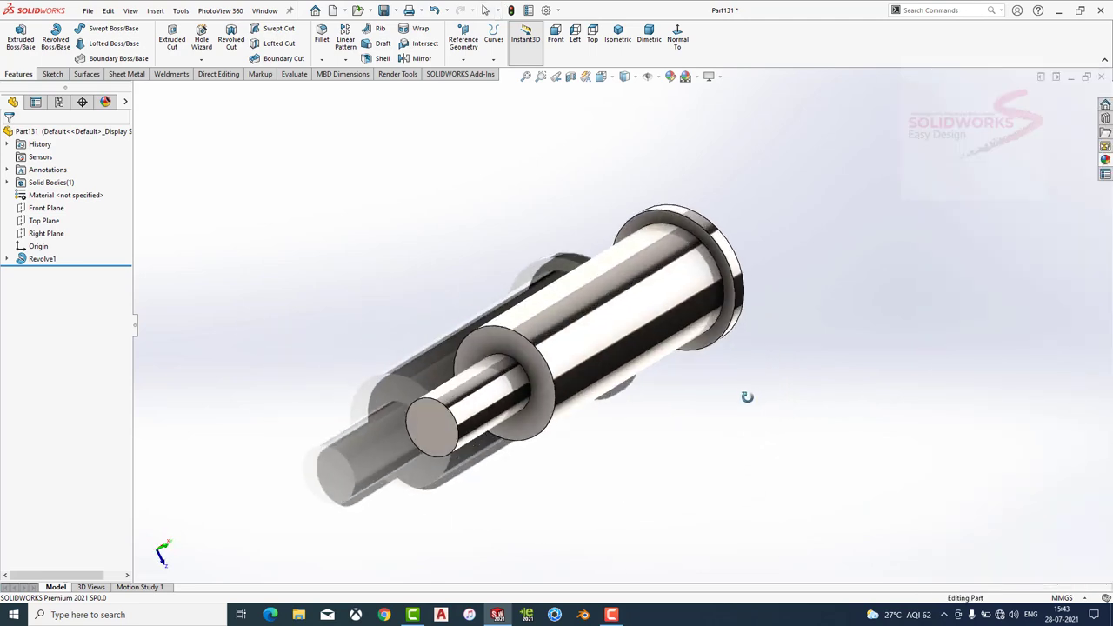
Switch to the Plain White scene and bring up Save As for the part.
click(697, 78)
click(701, 102)
middle_drag(656, 290, 677, 407)
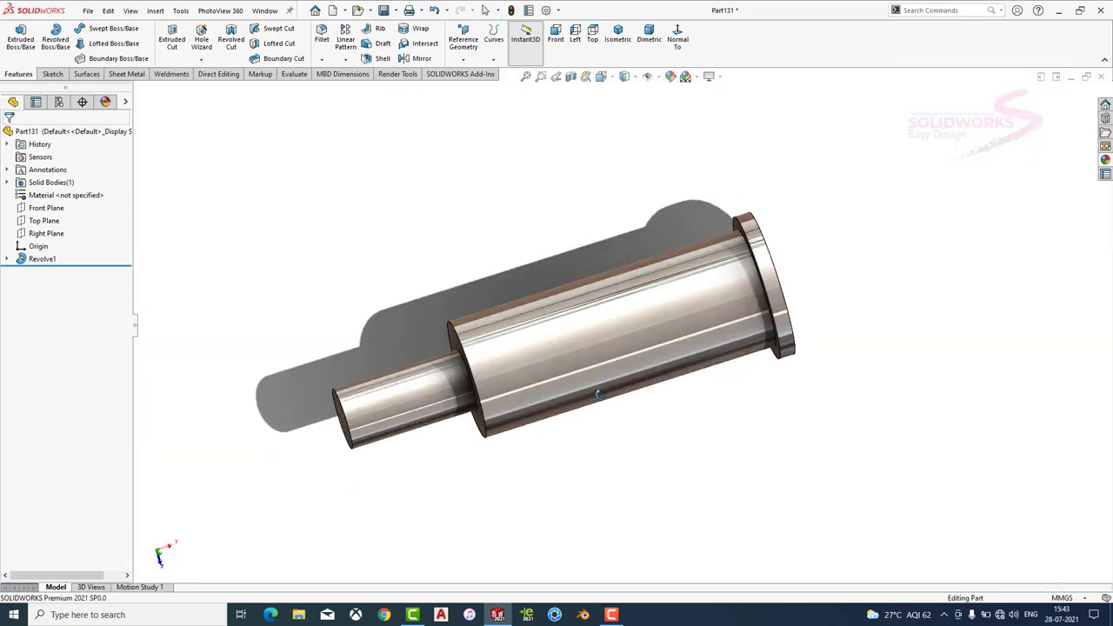
key(ctrl+s)
text(8)
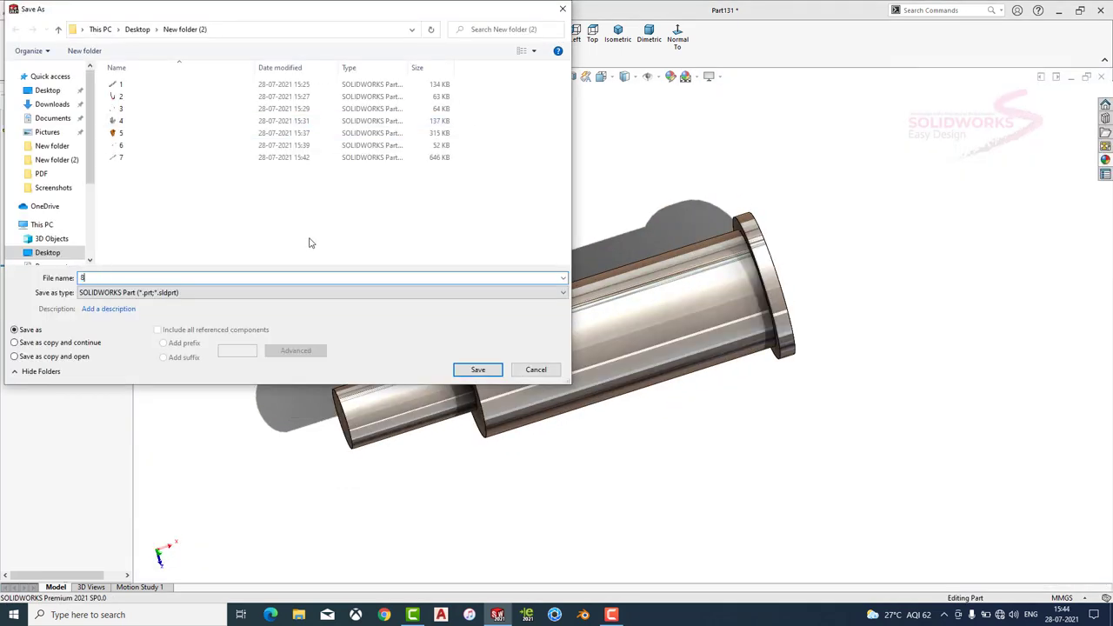
Save the part as 8, chamfer the shoulder and end edges 2 mm, then close it.
key(Return)
click(320, 61)
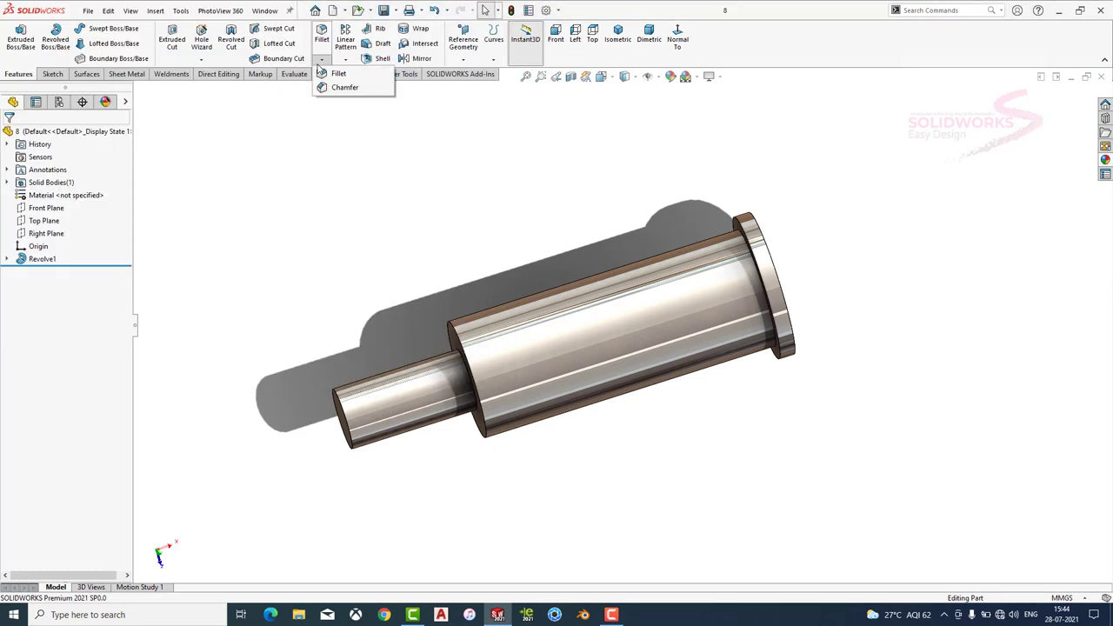
click(343, 87)
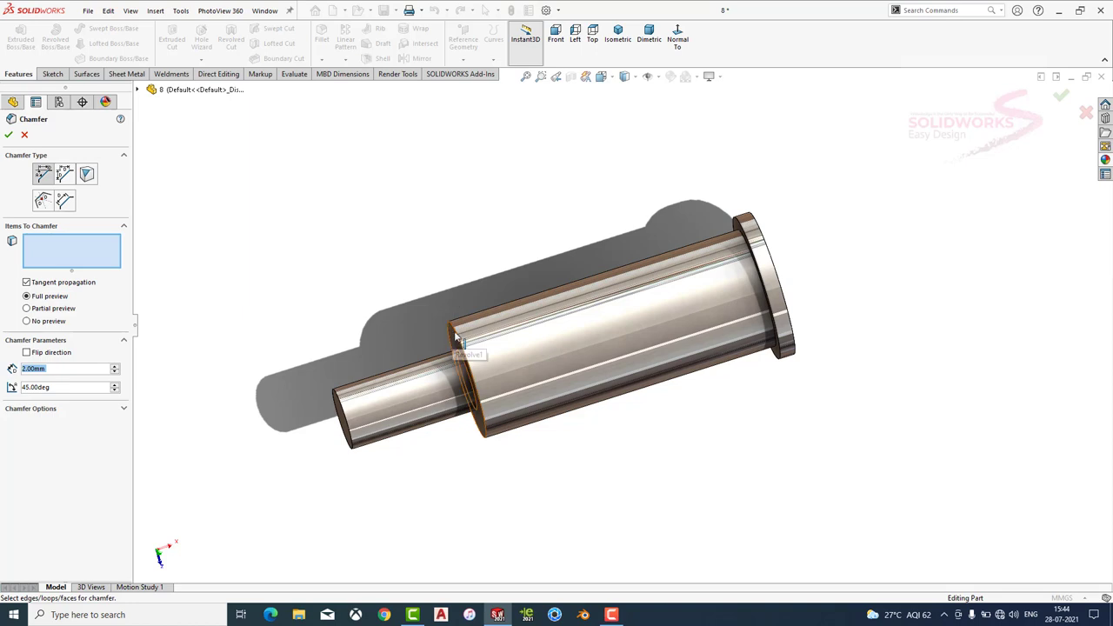
click(456, 364)
click(342, 408)
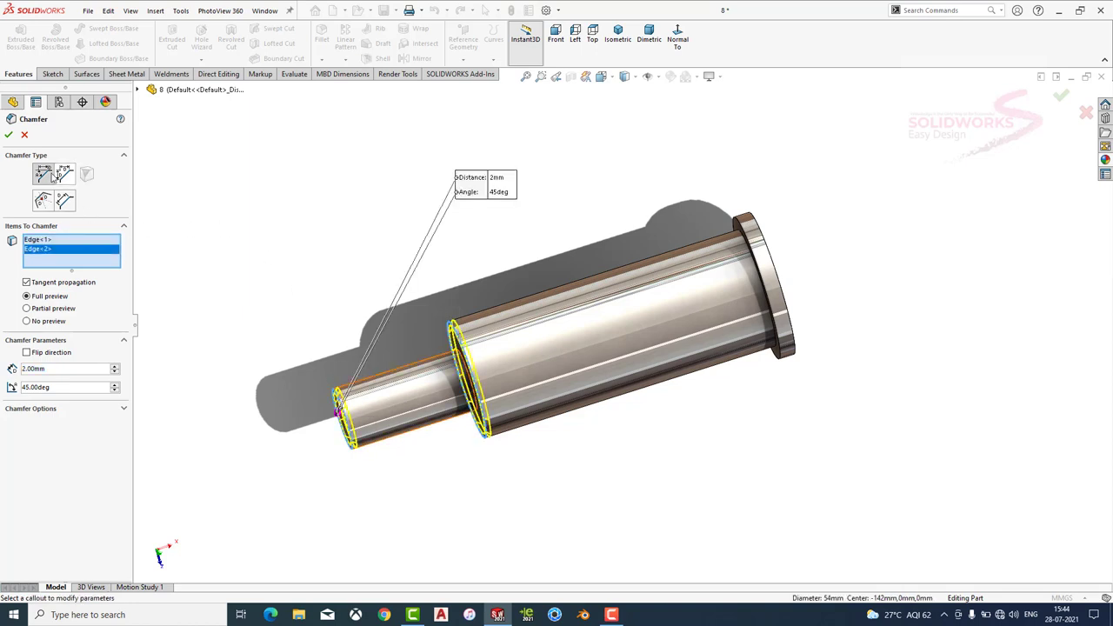
click(8, 137)
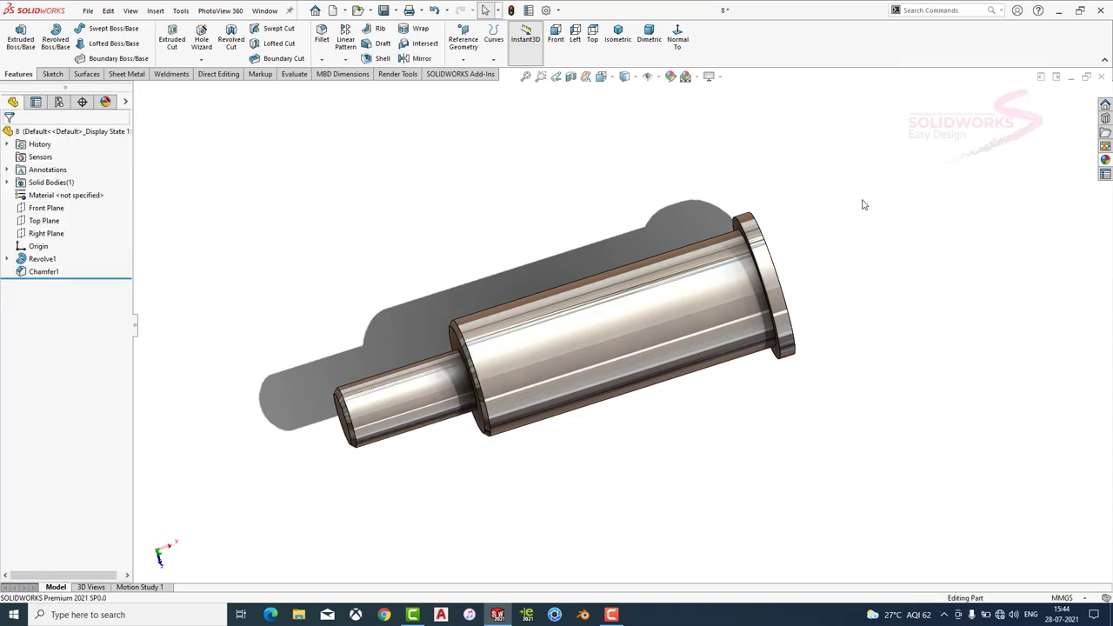
click(1102, 77)
Create a new part and start a sketch on the Front Plane.
click(88, 9)
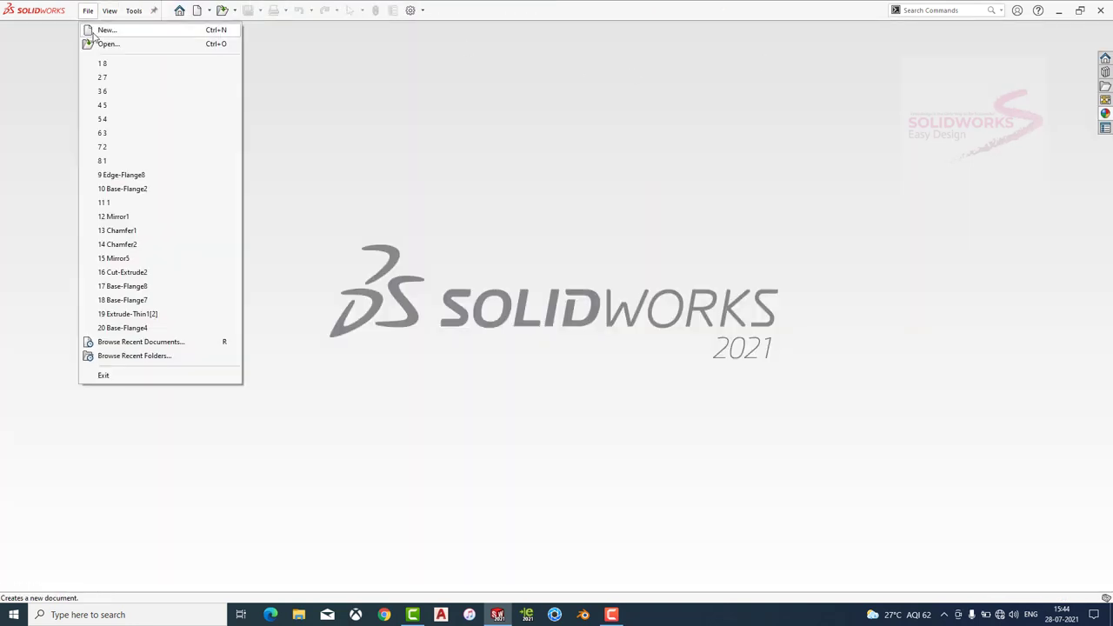
click(100, 28)
click(465, 452)
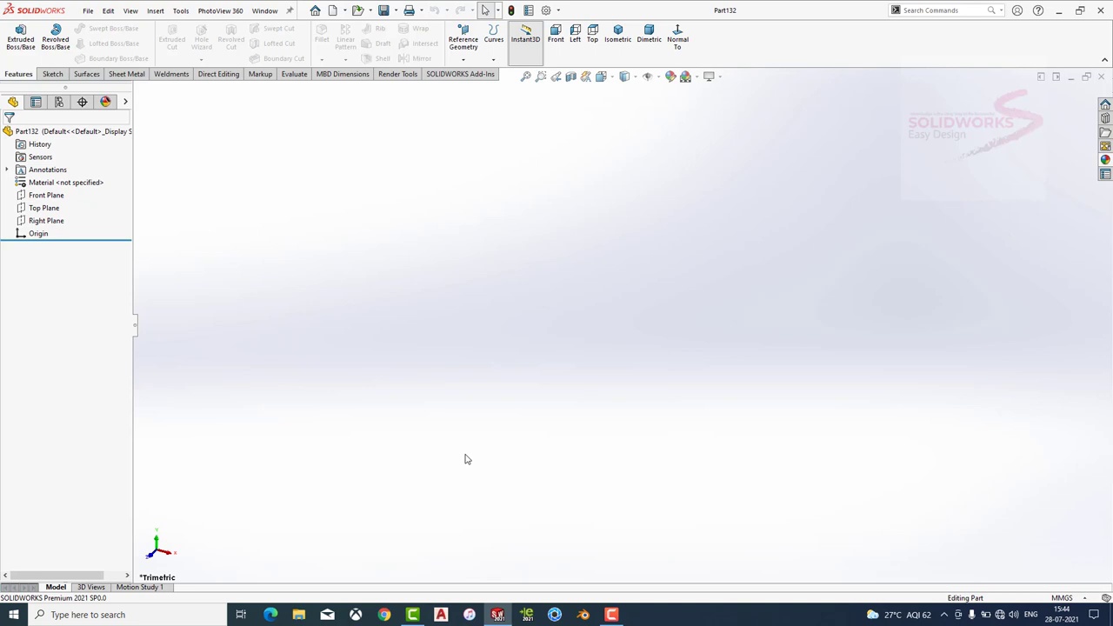
click(48, 195)
click(58, 176)
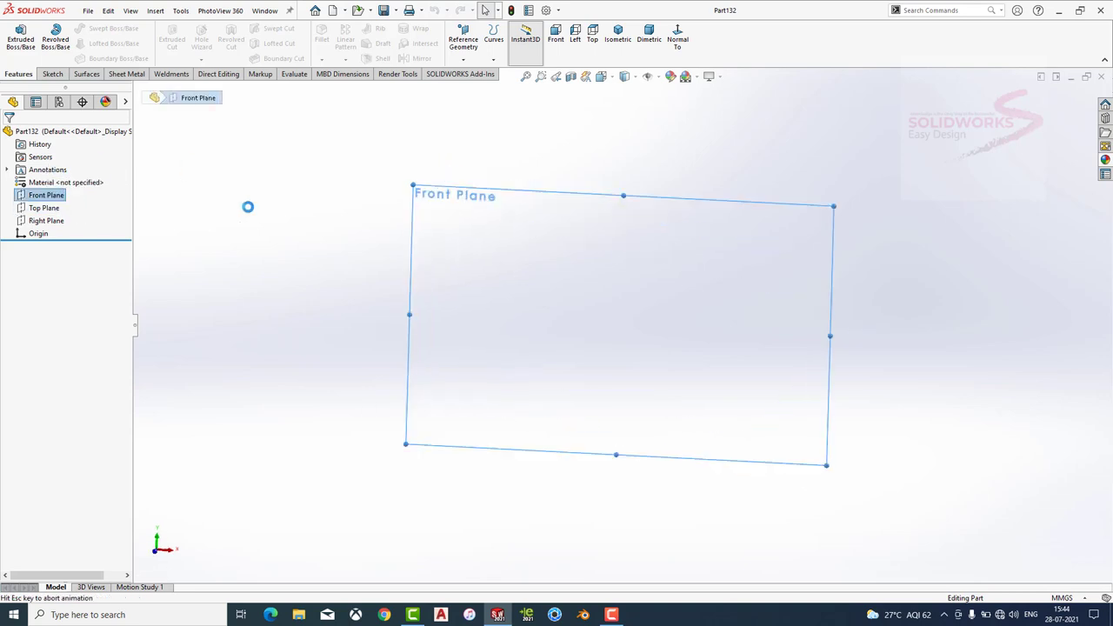
Set a Plain White scene and sketch the stepped line outline rising from the origin.
click(687, 77)
click(715, 104)
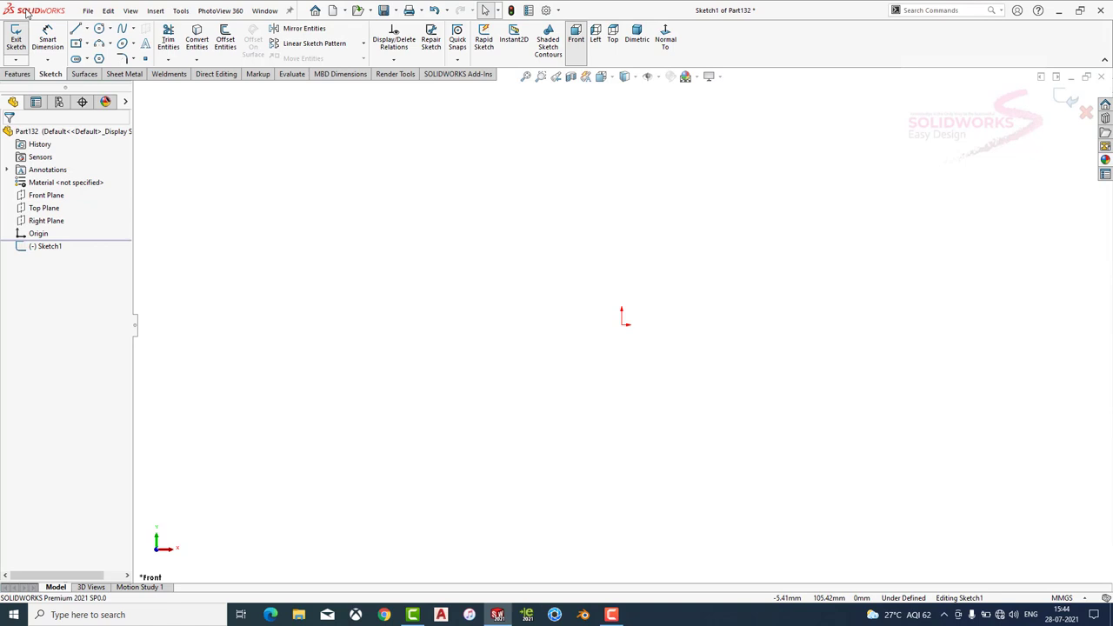
click(76, 29)
click(622, 325)
click(622, 282)
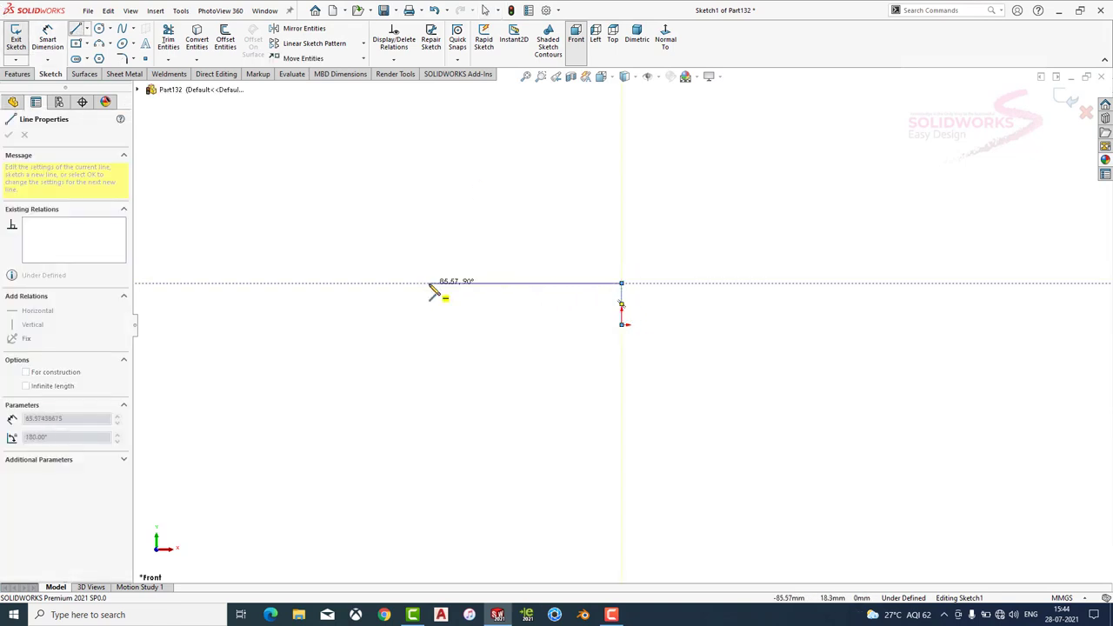
click(507, 282)
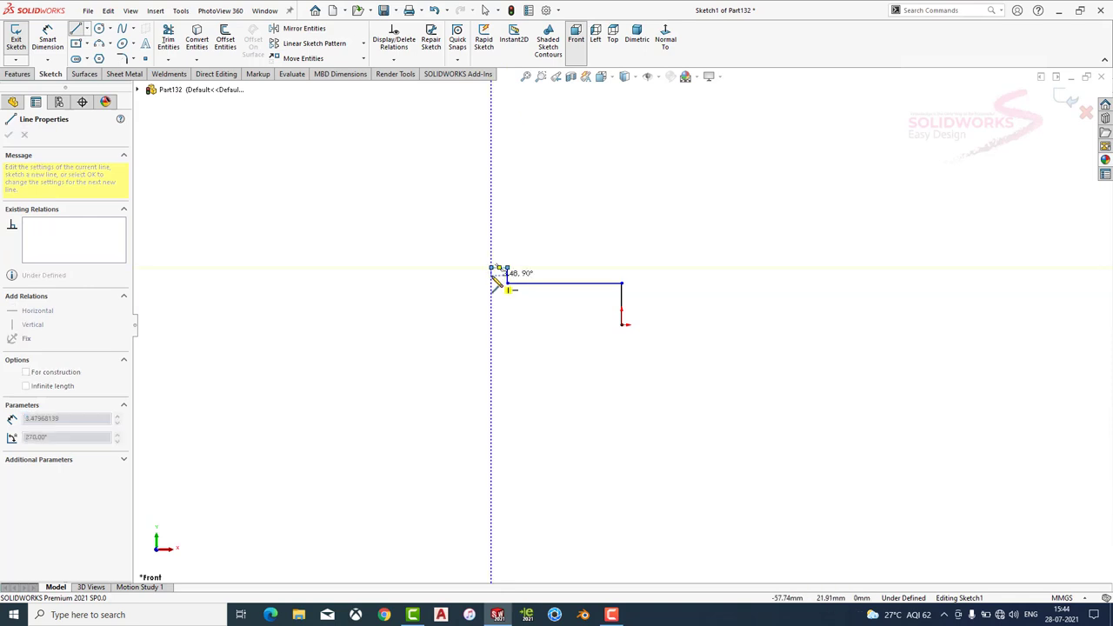
click(494, 270)
scroll(493, 277, down, 3)
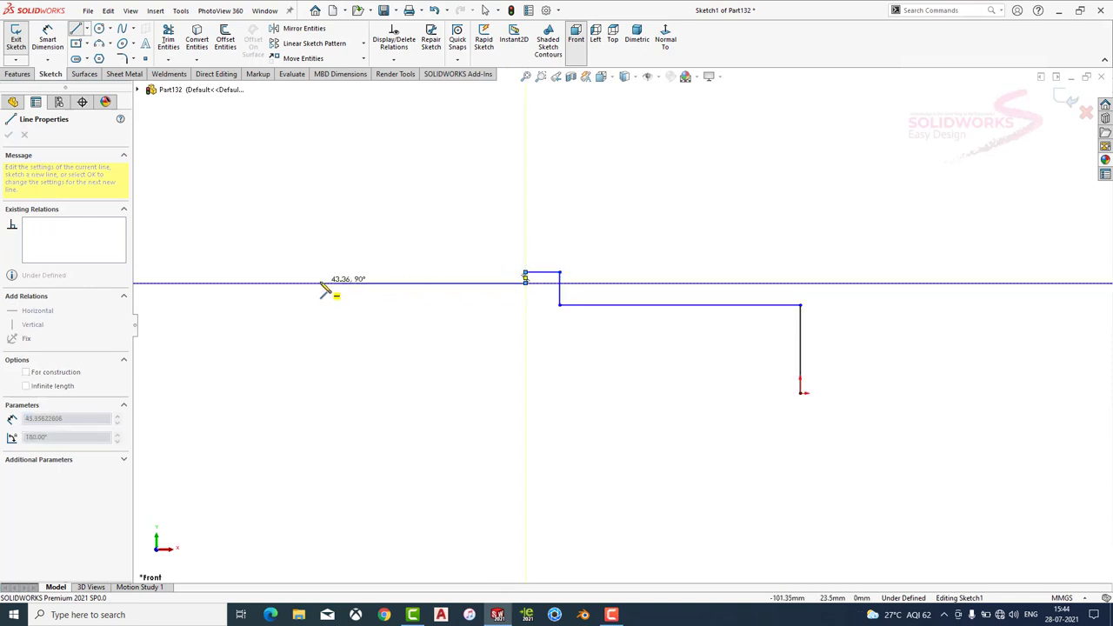
click(320, 283)
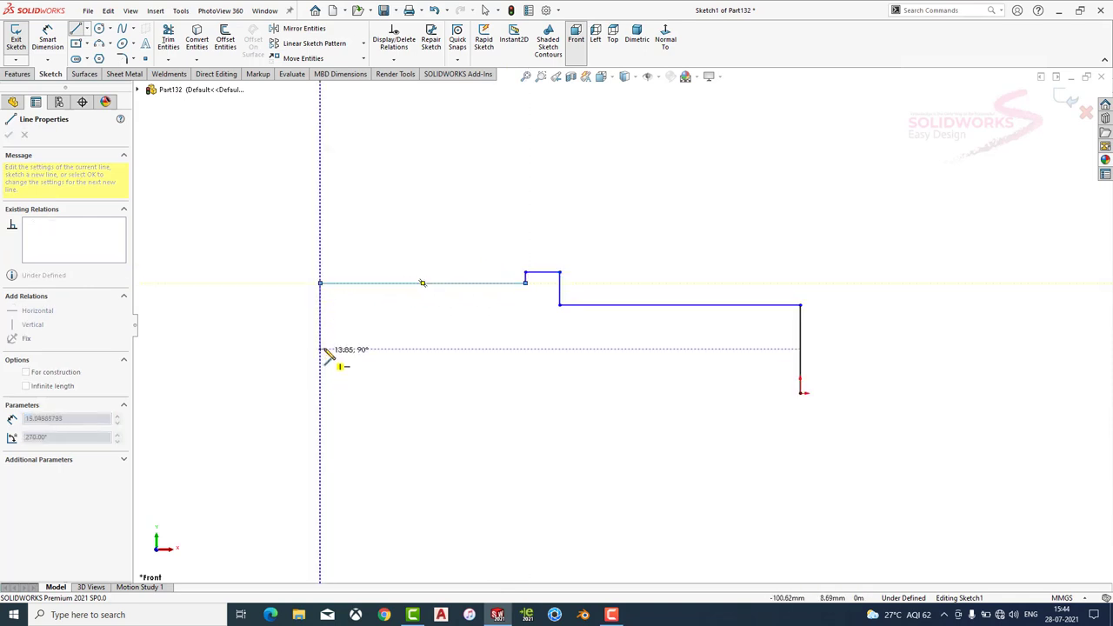
double_click(325, 393)
key(Escape)
Make the slanted left line vertical.
click(329, 374)
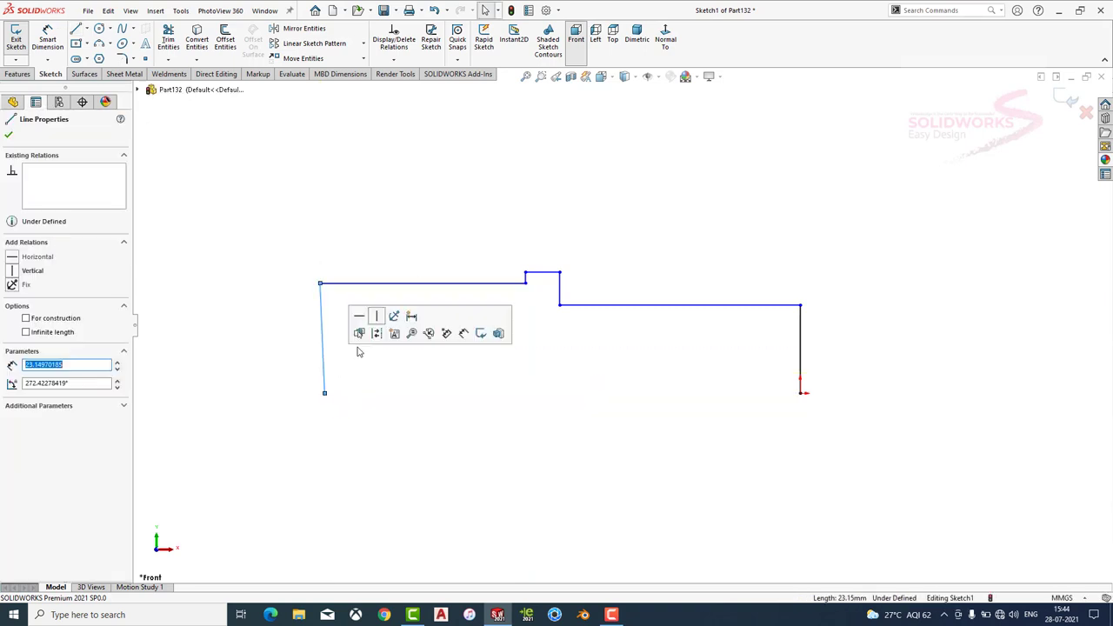
click(377, 317)
key(Escape)
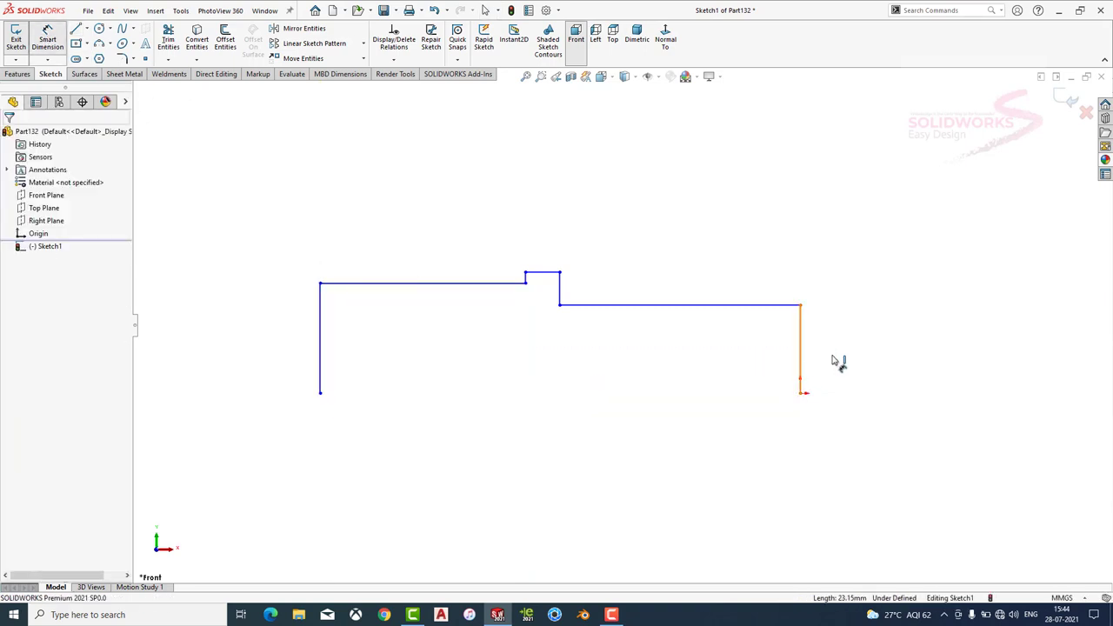
click(833, 360)
Keep the right height at 14 mm and dimension the long horizontal line 150 mm.
click(888, 450)
key(Return)
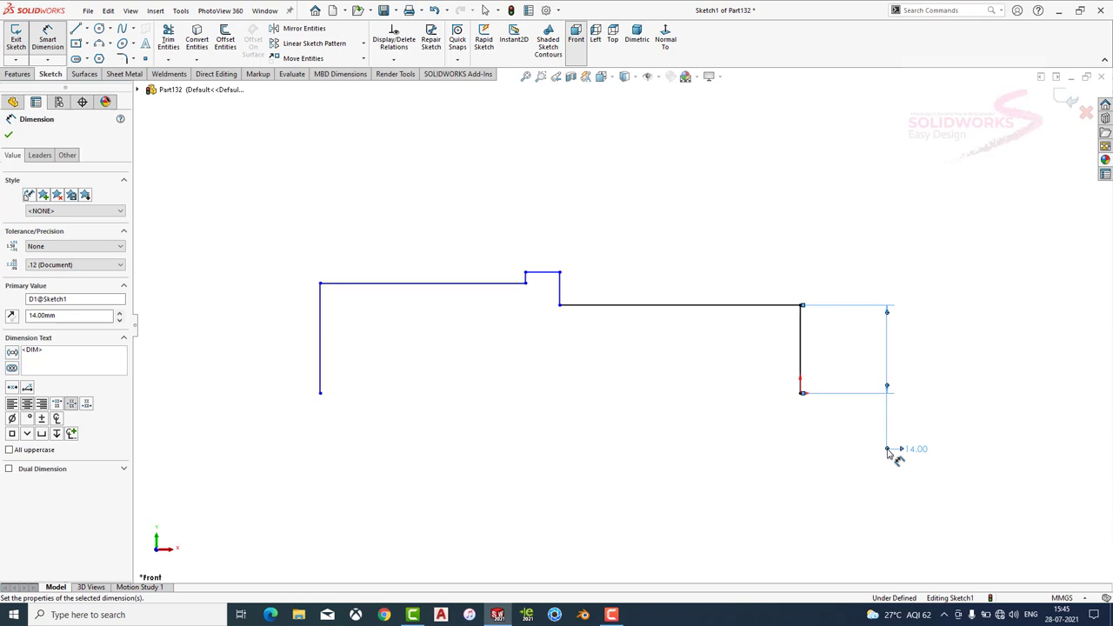
click(730, 306)
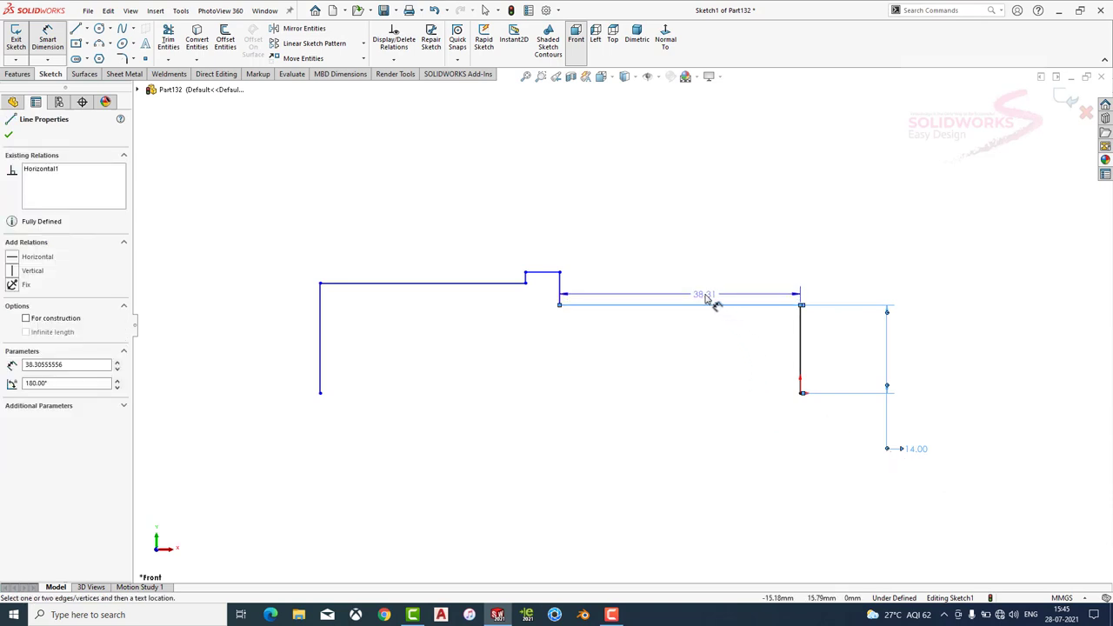
click(709, 297)
text(150)
key(Return)
Dimension the short step width at 6 mm.
scroll(751, 301, up, 3)
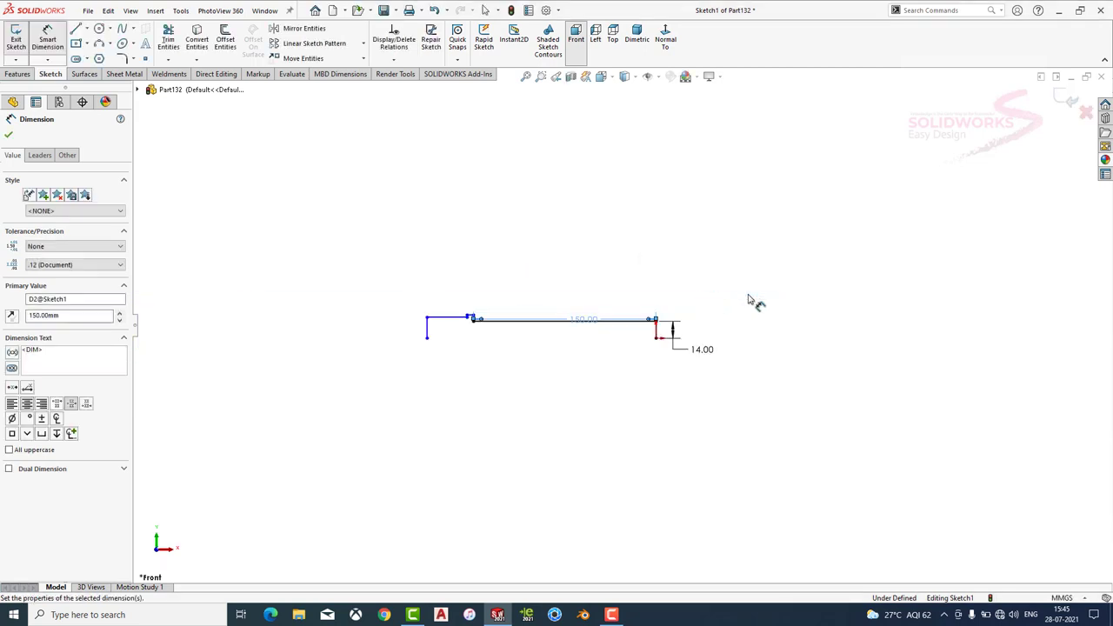
scroll(510, 304, down, 2)
scroll(531, 295, down, 2)
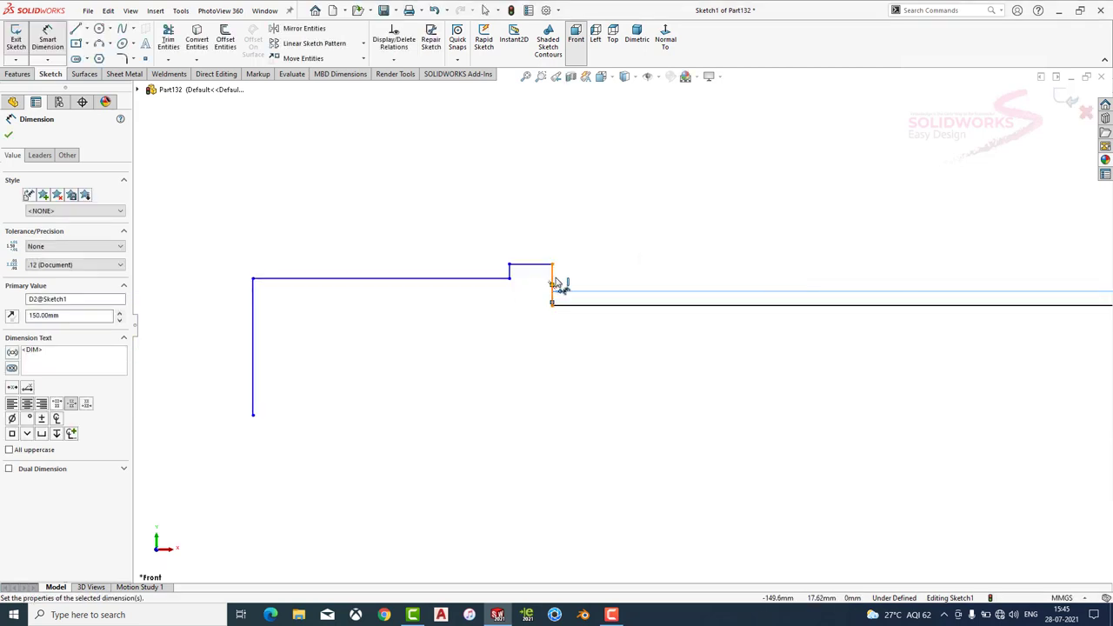
click(541, 266)
click(397, 148)
text(6)
key(Return)
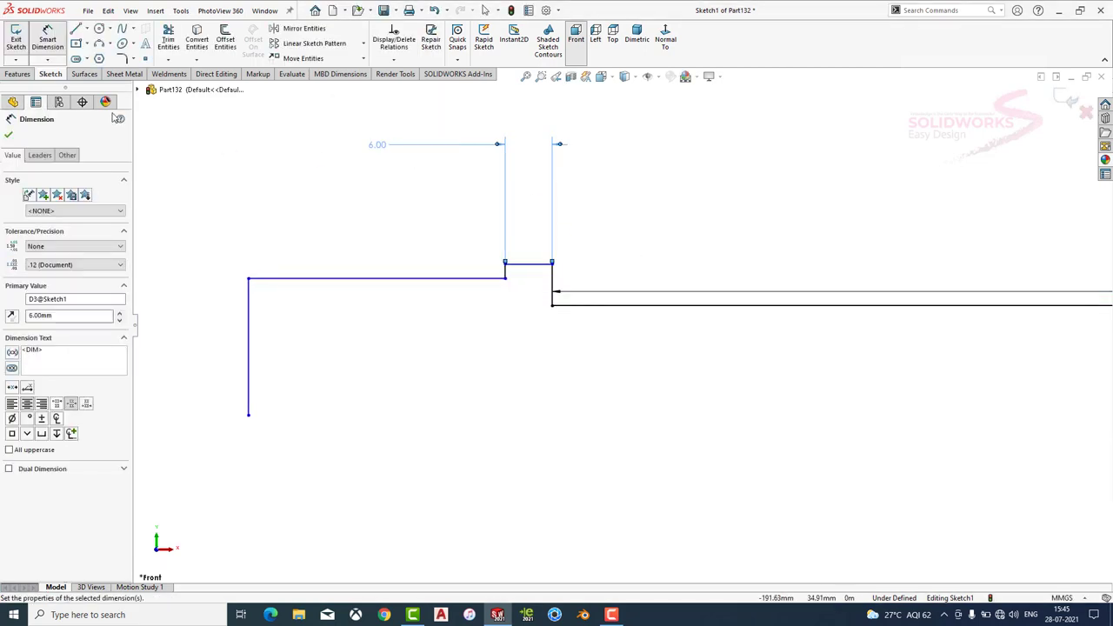
Draw the bottom closing line from the left vertical's base to the origin.
click(76, 27)
click(248, 414)
scroll(622, 326, up, 5)
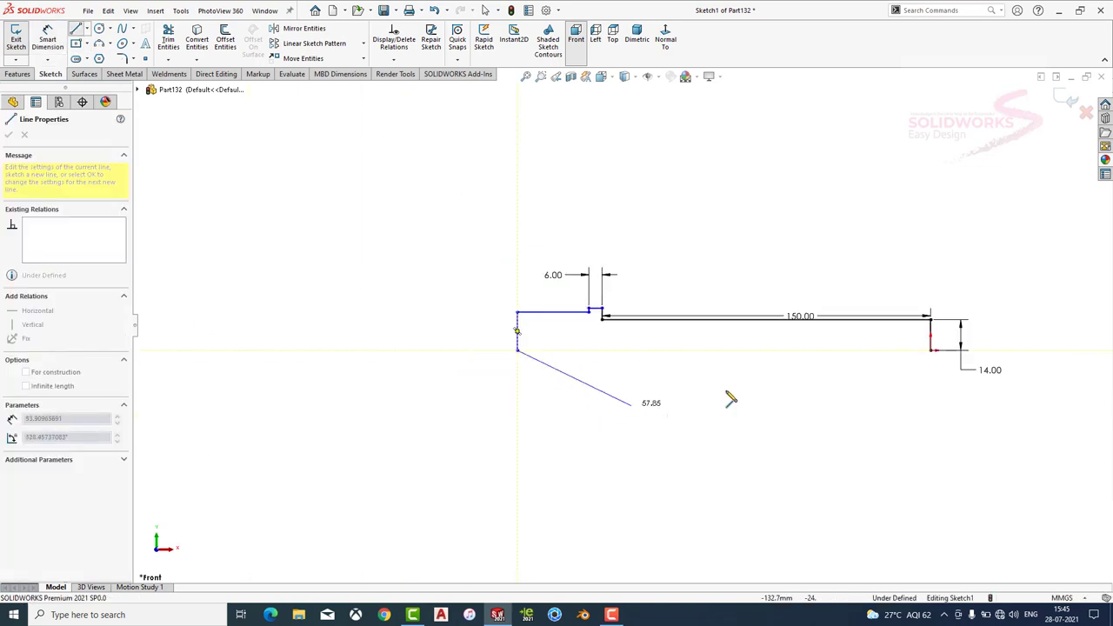
click(931, 349)
key(Escape)
click(922, 349)
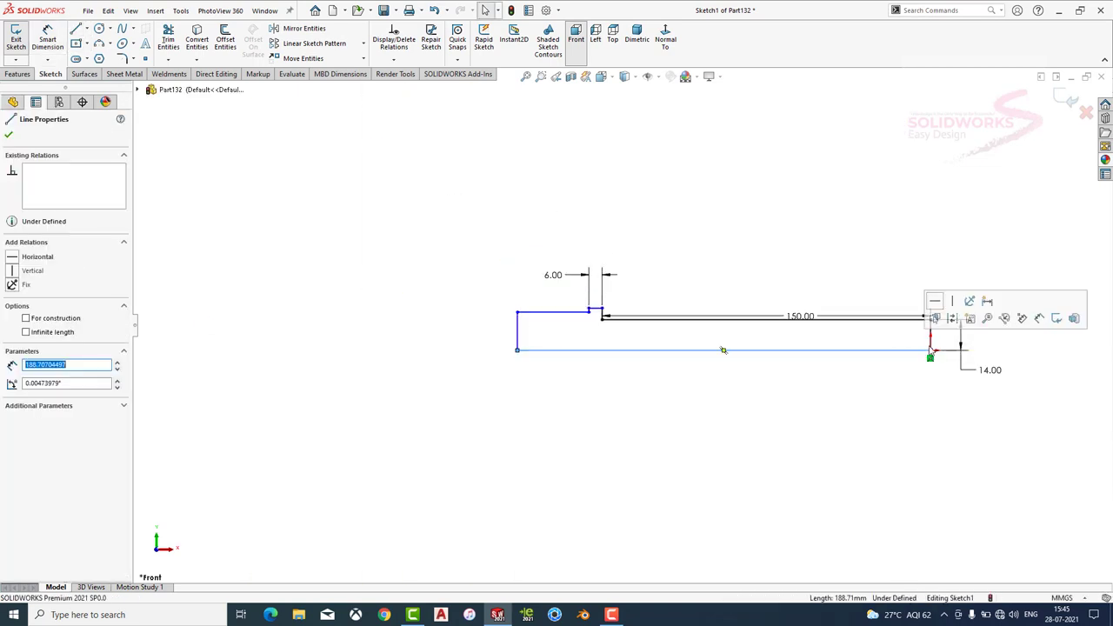
key(Escape)
scroll(601, 316, down, 4)
Dimension the left vertical line at 21 mm.
click(47, 39)
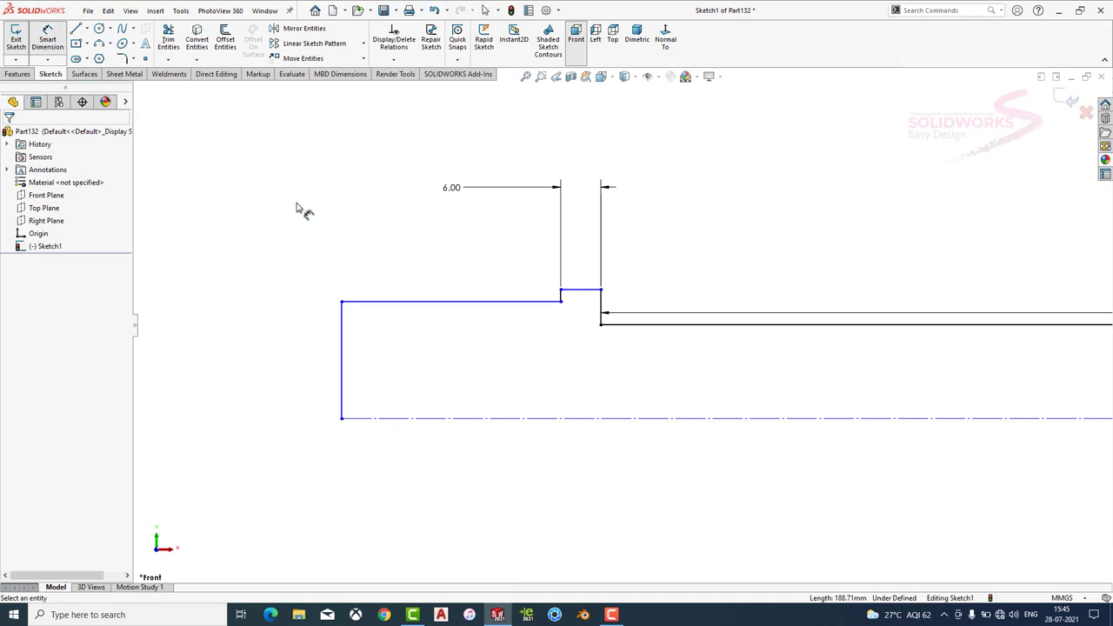
click(343, 362)
click(298, 367)
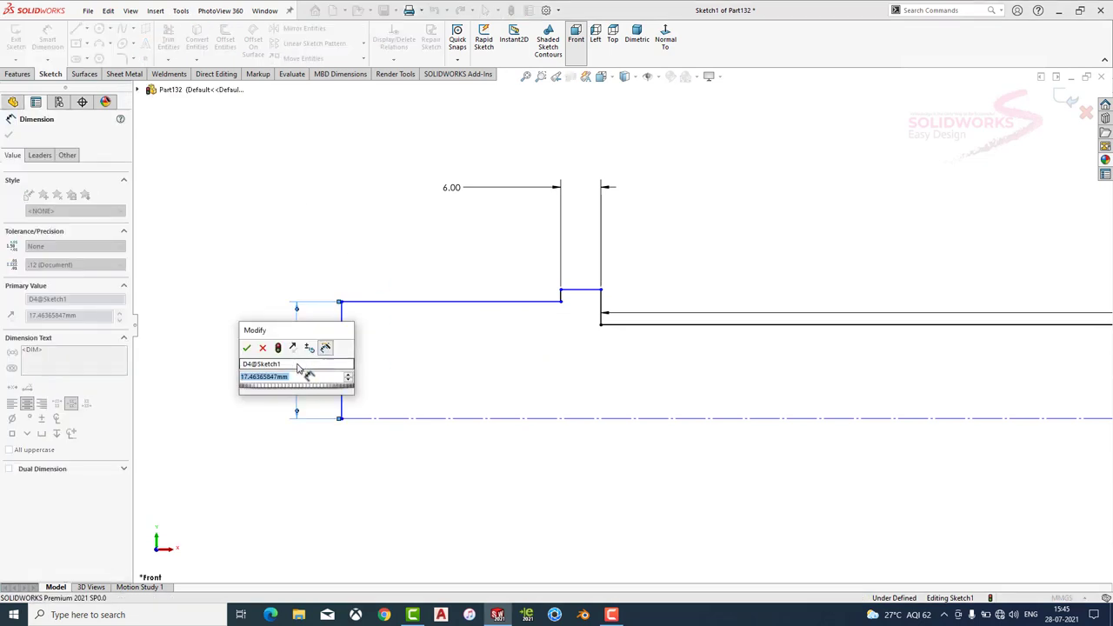
text(21)
key(Return)
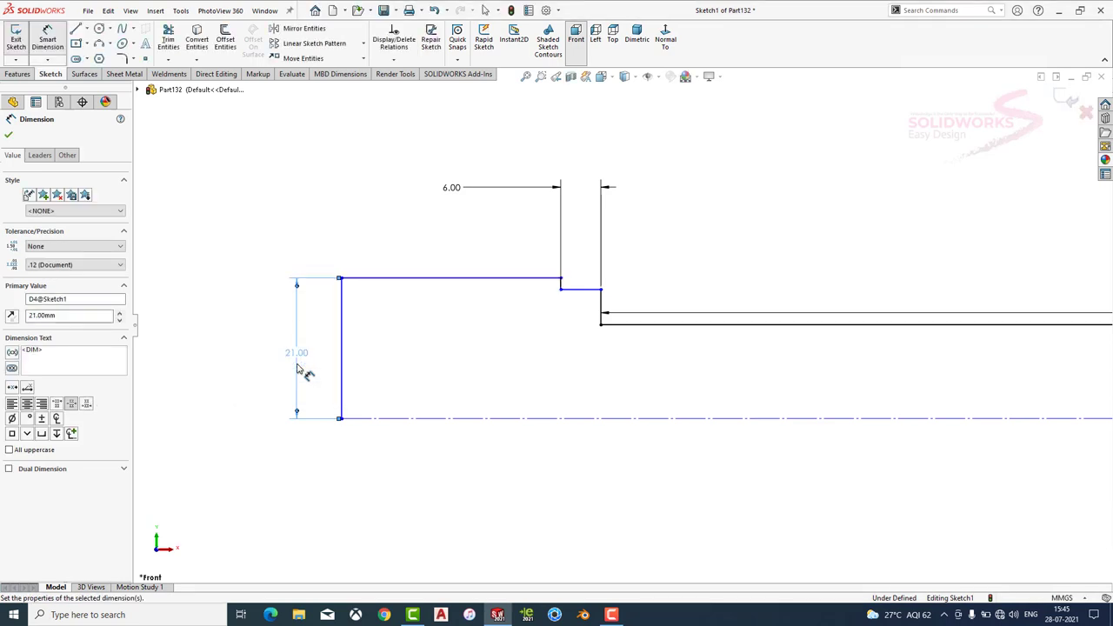
key(Escape)
Drag the step corner up into a small rise and trial a 5 mm dimension, then undo it.
scroll(598, 338, up, 3)
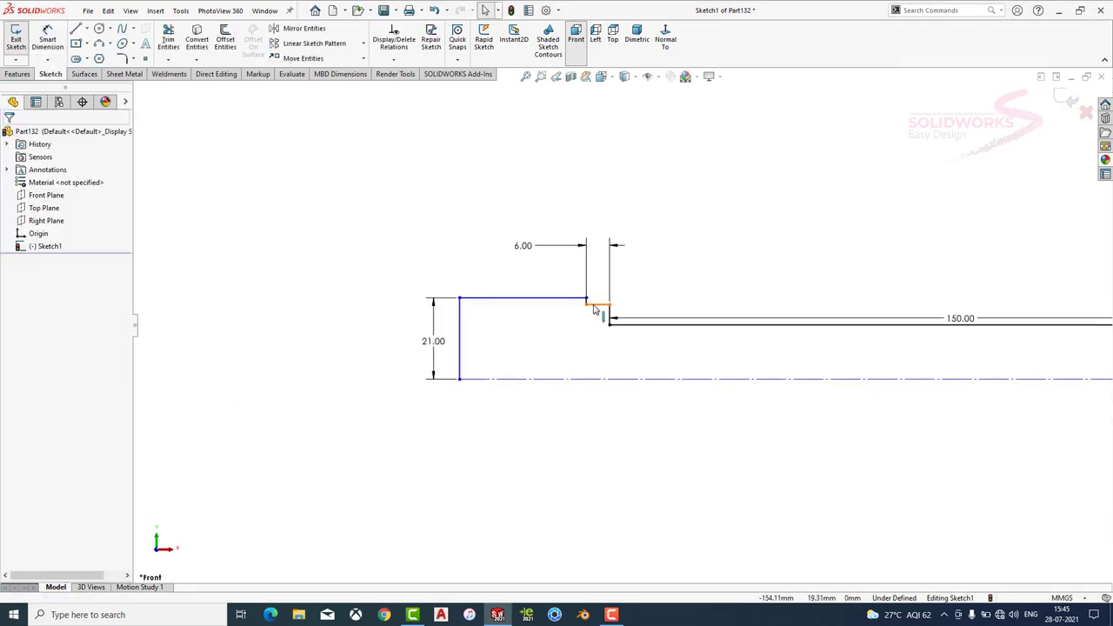
drag(595, 311, 588, 280)
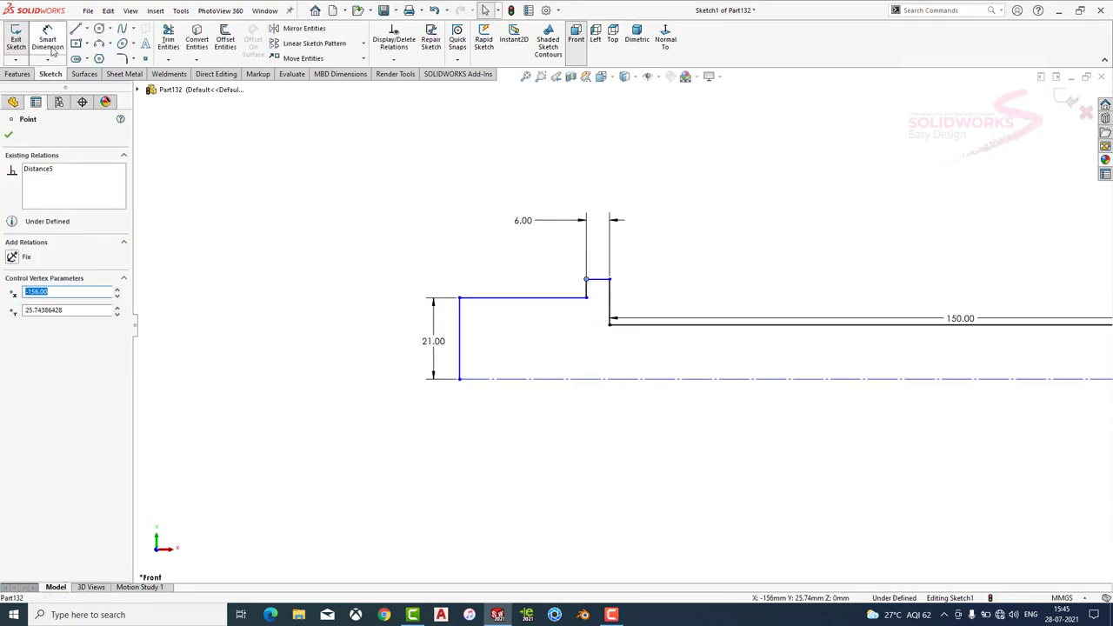
click(51, 47)
click(612, 304)
click(622, 305)
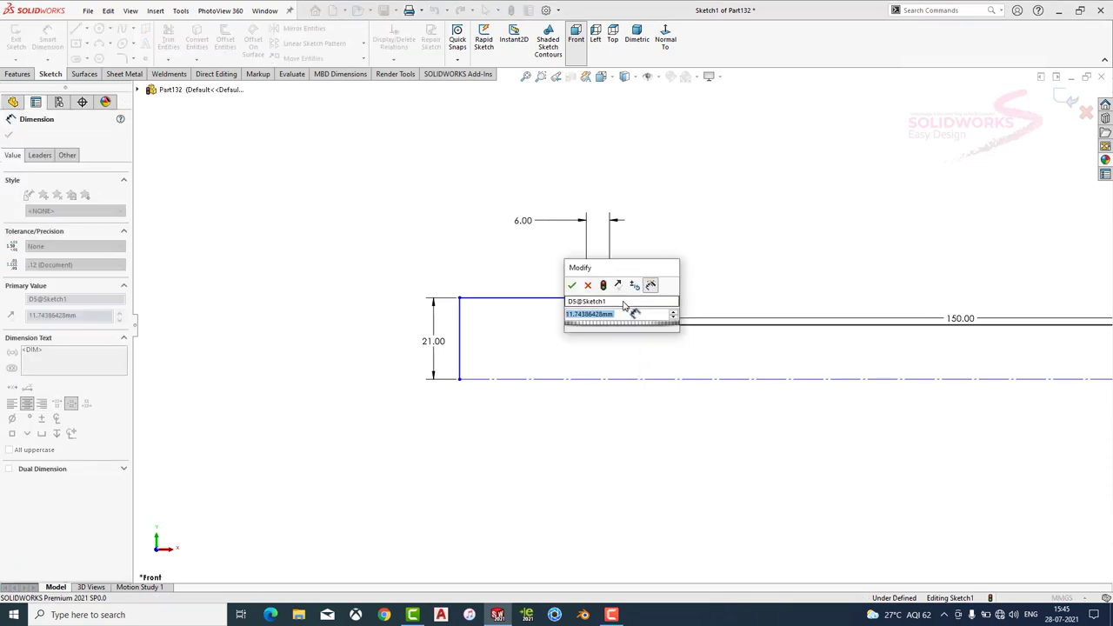
text(5)
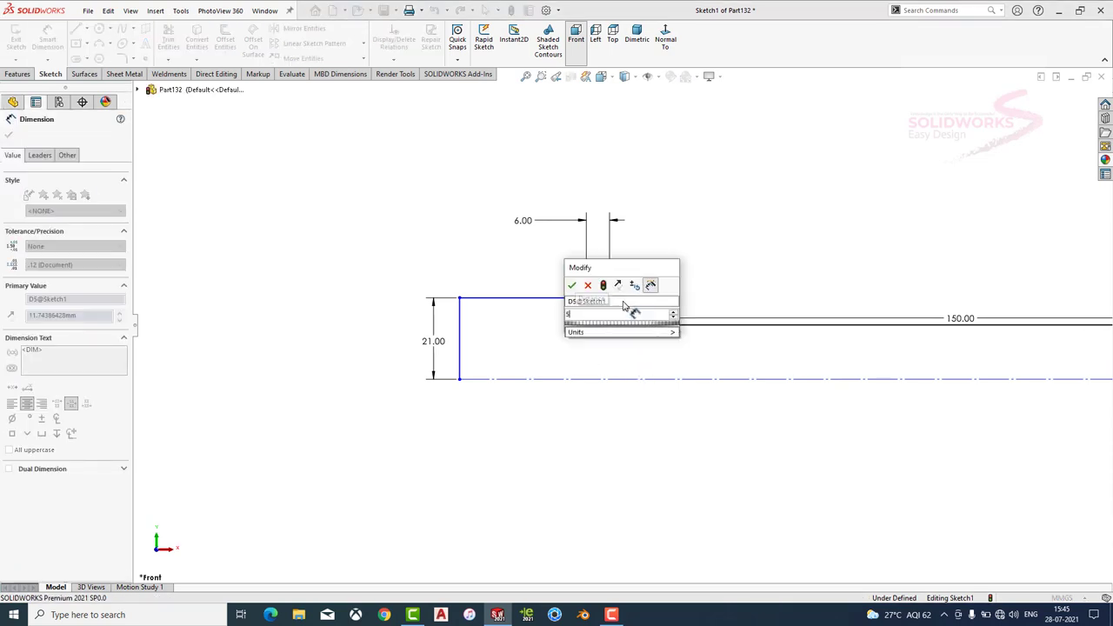
key(Return)
key(ctrl+z)
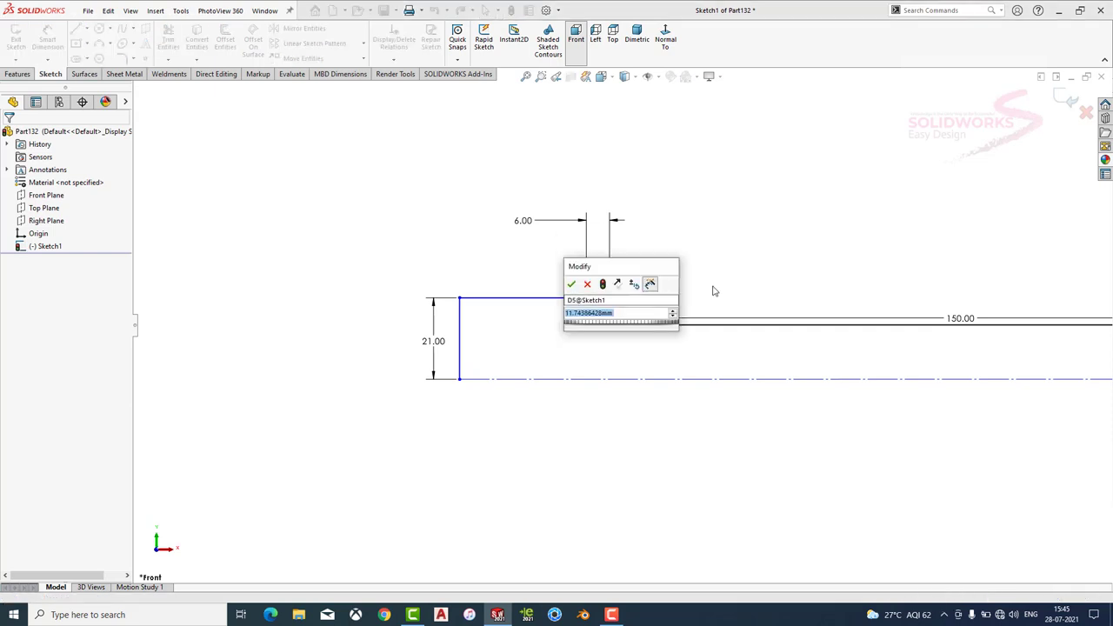
key(ctrl+z)
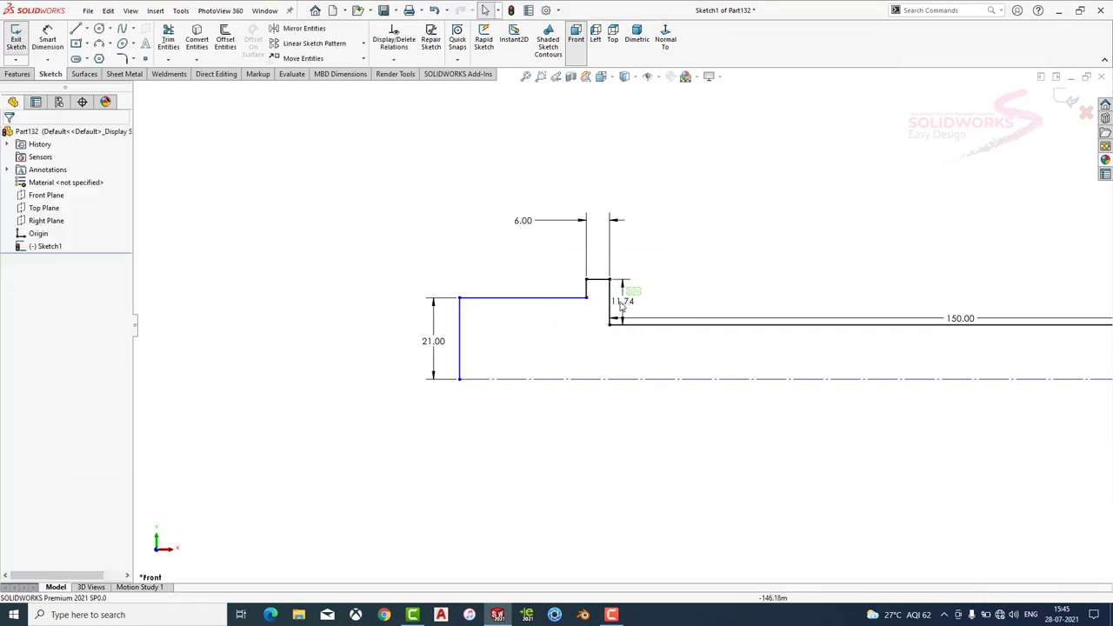
Dimension the small rise at 5 mm.
click(48, 35)
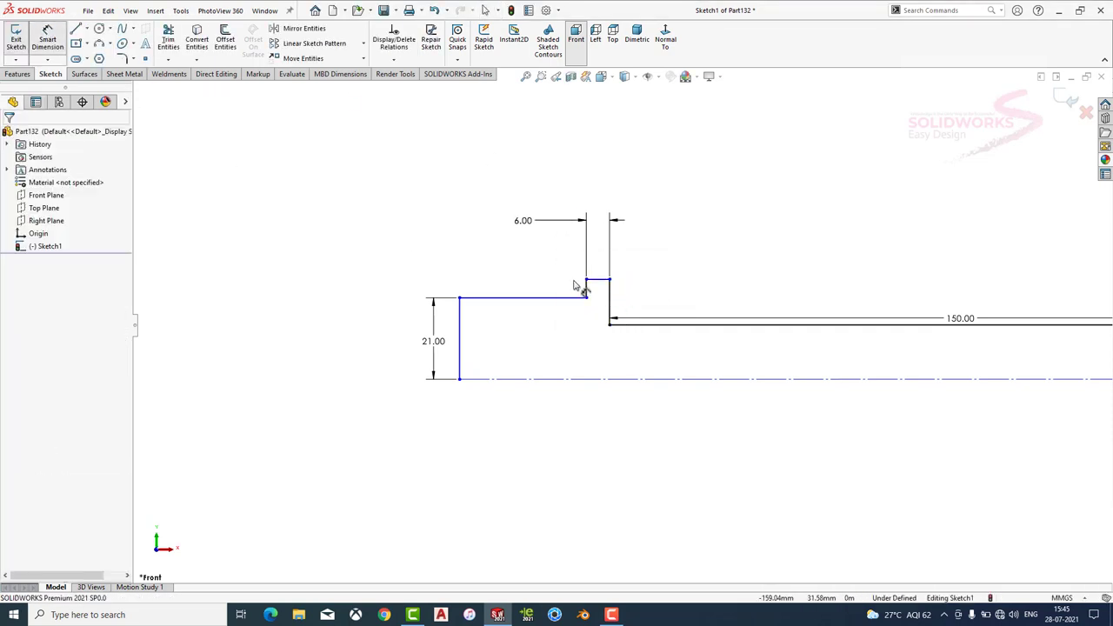
click(575, 289)
click(571, 330)
text(5.00mm)
key(Return)
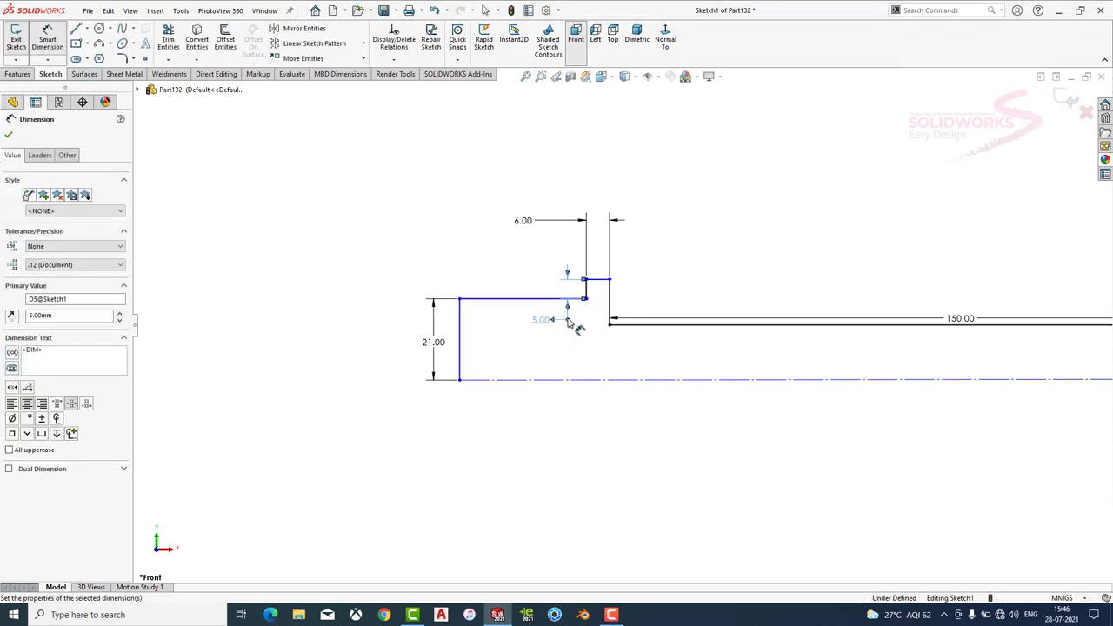
Revolve the profile into a collared shaft, letting the sketch auto-close.
click(18, 74)
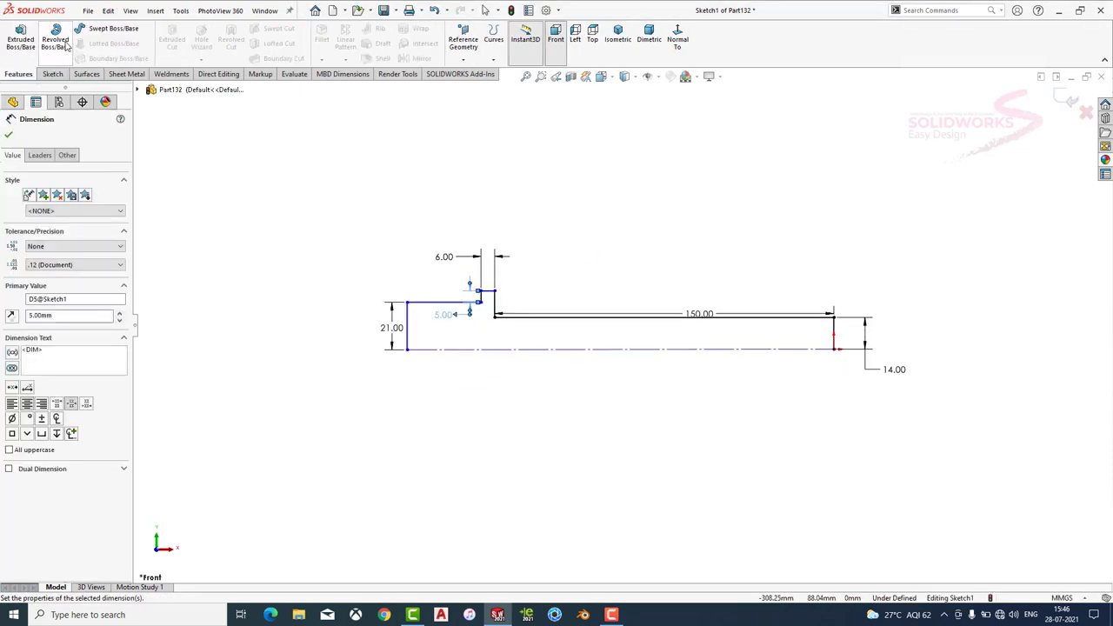
click(54, 39)
click(587, 314)
key(Return)
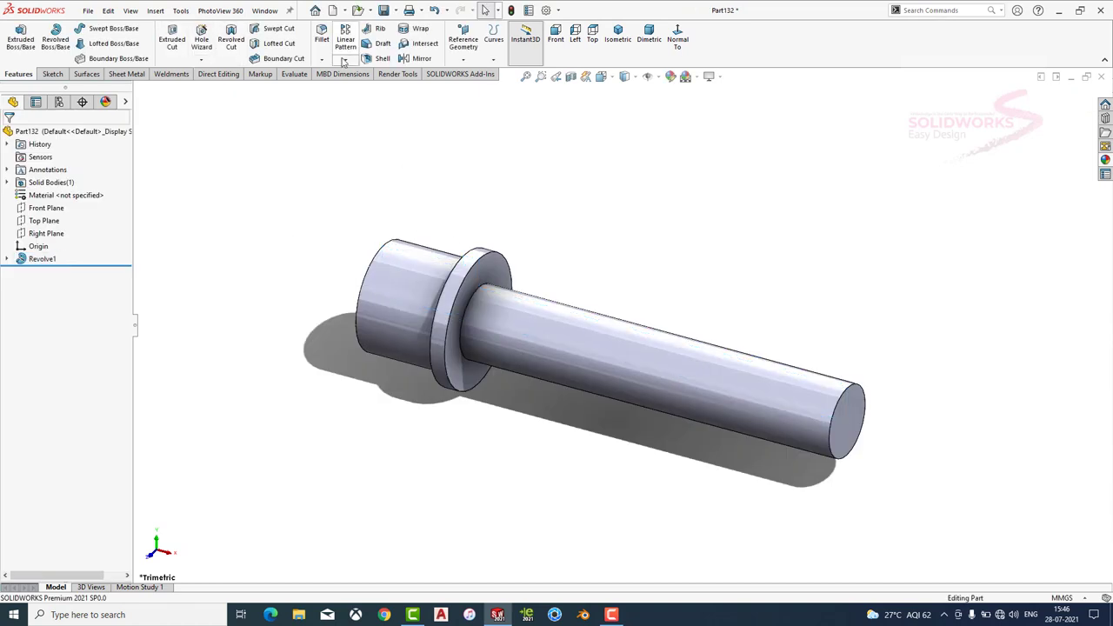
Chamfer both circular end edges at 2 mm.
click(343, 59)
click(372, 92)
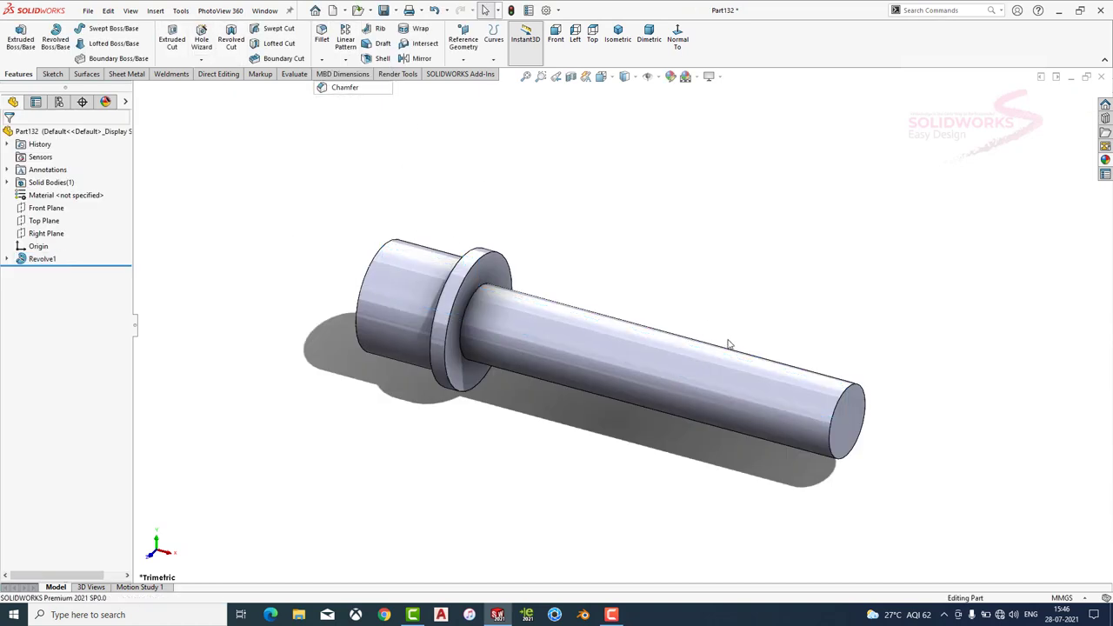
click(818, 396)
click(389, 250)
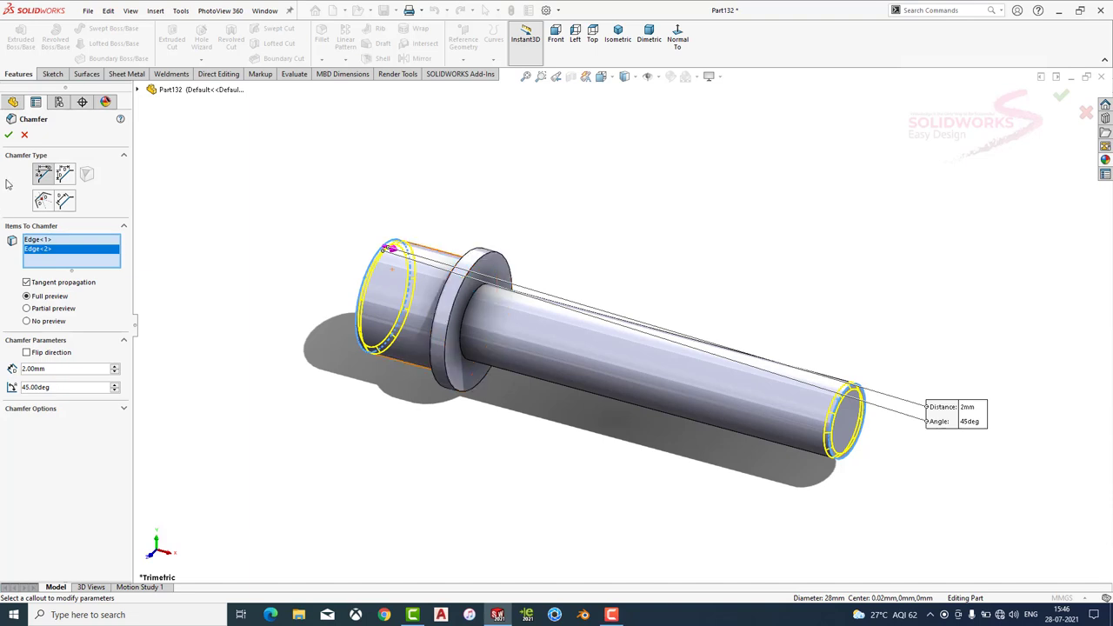
key(Return)
mouse_move(551, 228)
middle_down()
mouse_move(594, 291)
mouse_move(835, 310)
middle_up()
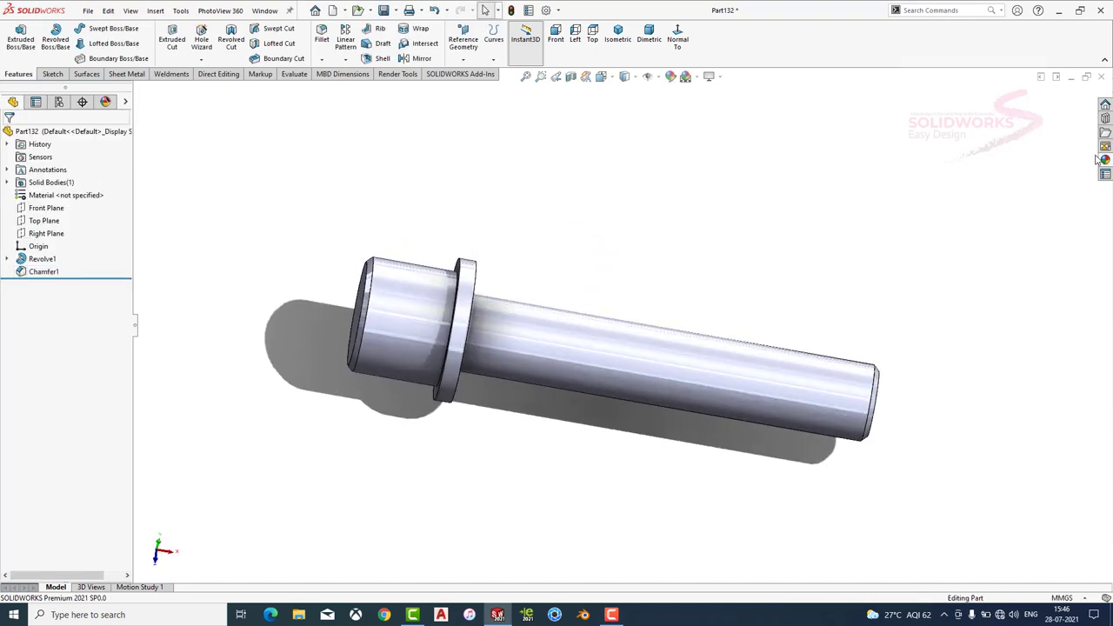
Apply a bronze appearance and save the part as 9.
click(1105, 160)
double_click(1036, 305)
middle_drag(758, 279, 894, 300)
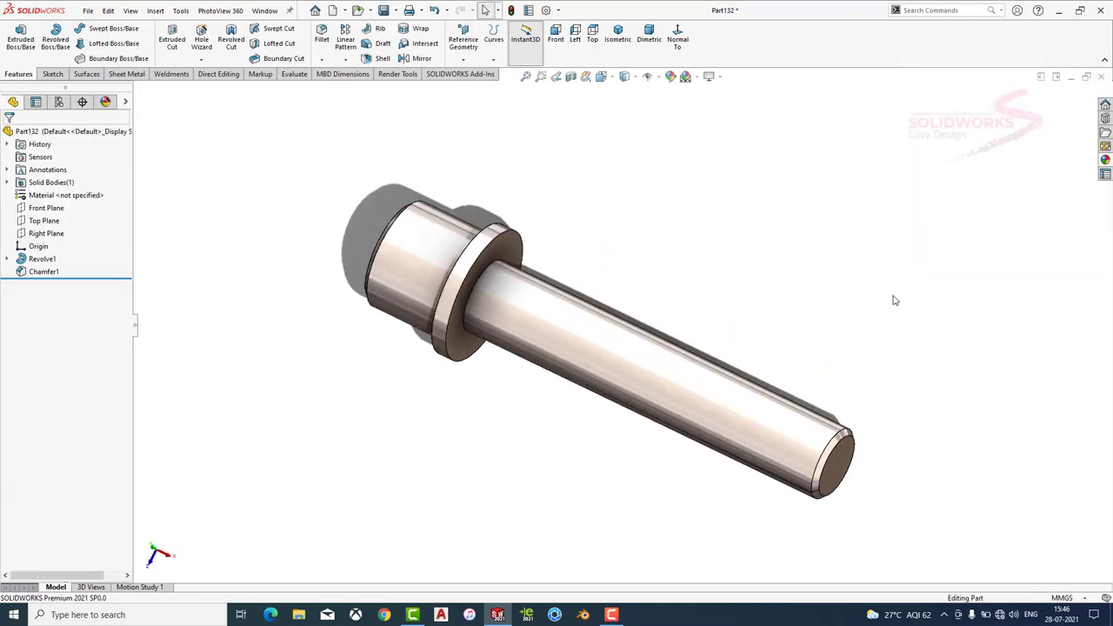
key(ctrl+s)
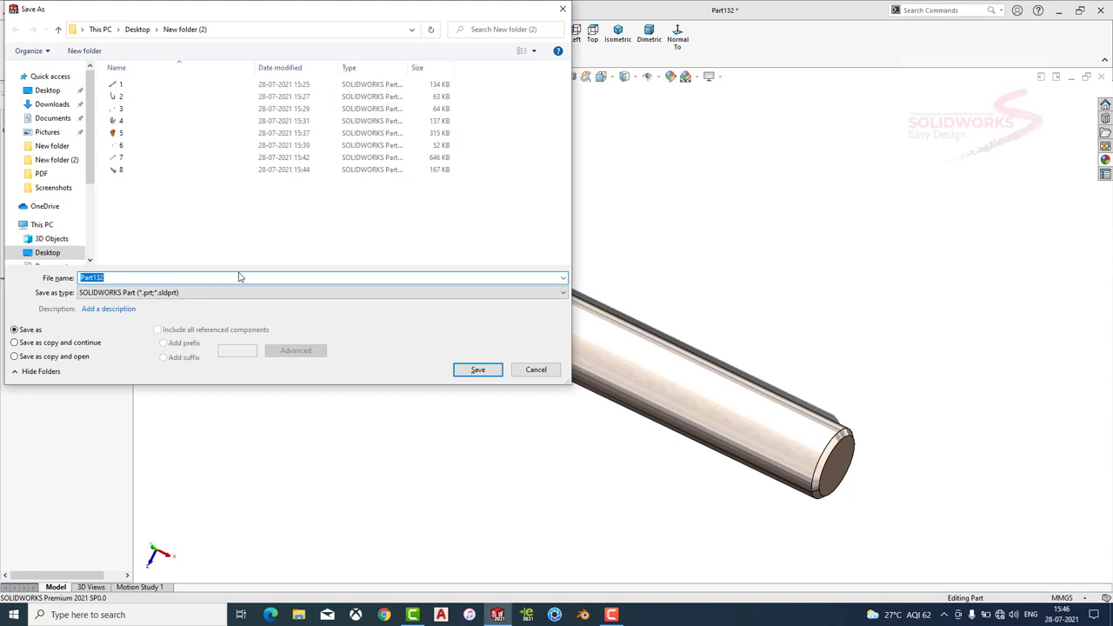
text(9)
key(Return)
Edit the shaft's Sketch1 and dimension the wide section's top edge to 178 mm.
click(8, 247)
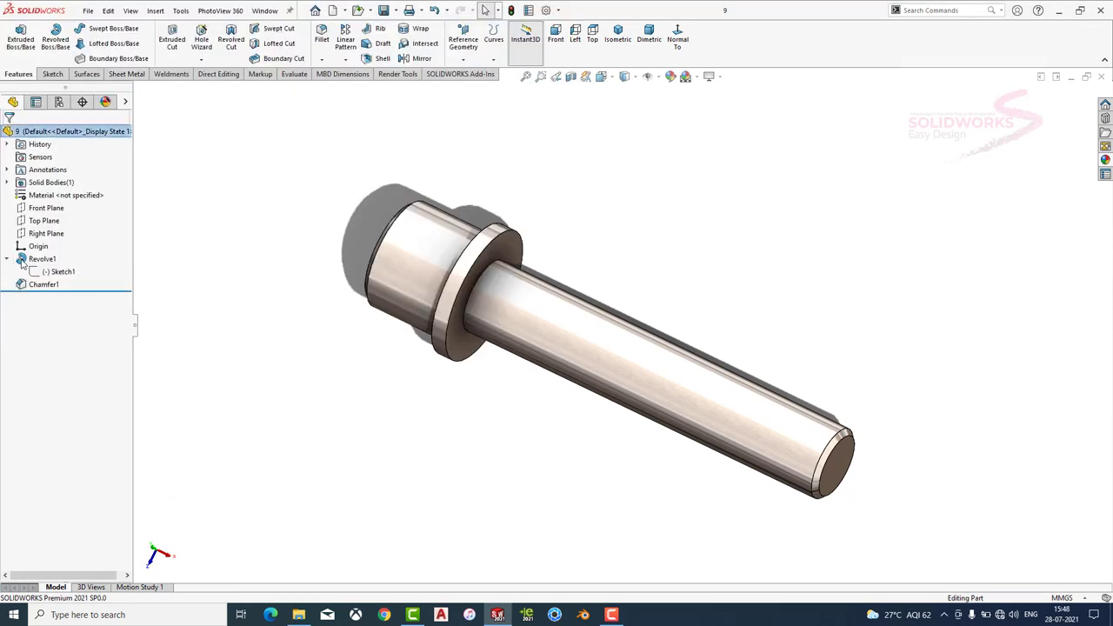
click(61, 259)
click(73, 228)
click(575, 39)
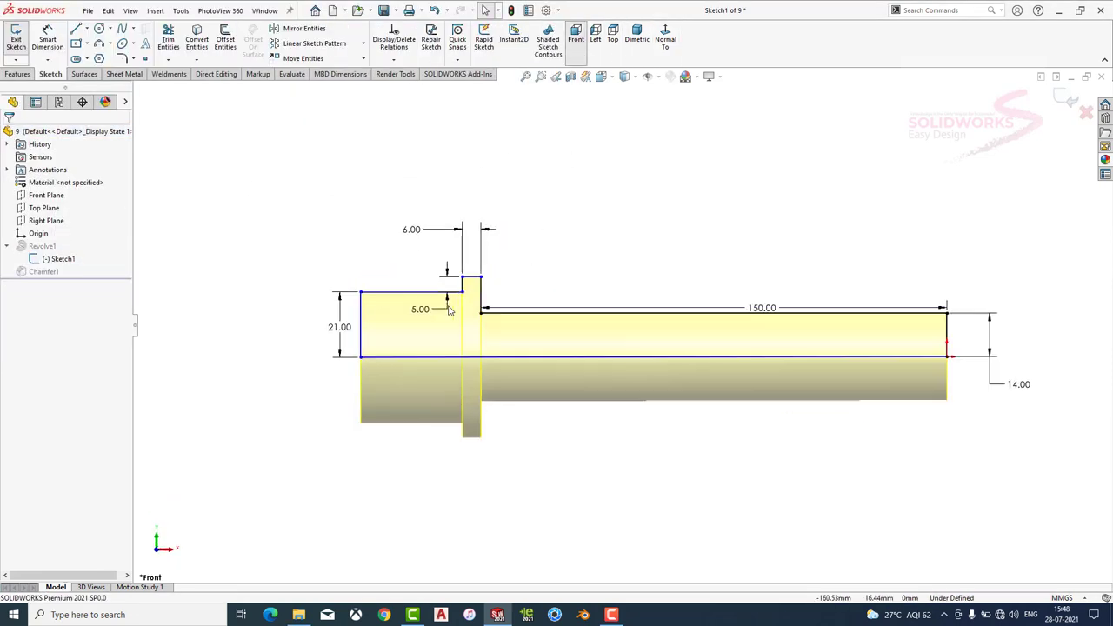
click(388, 289)
click(423, 285)
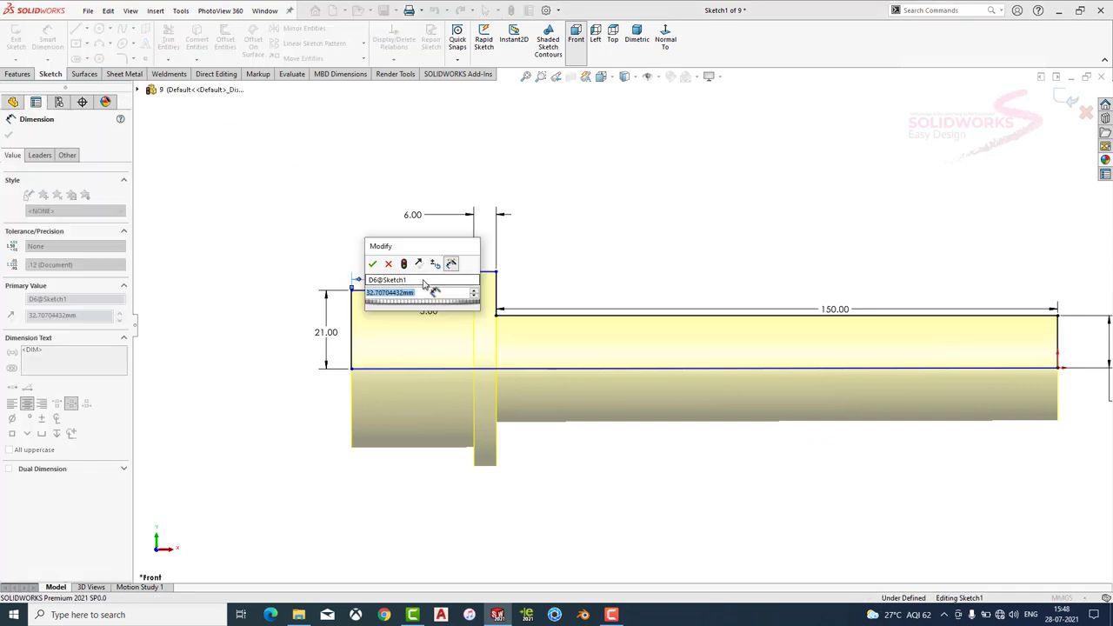
text(178)
key(Return)
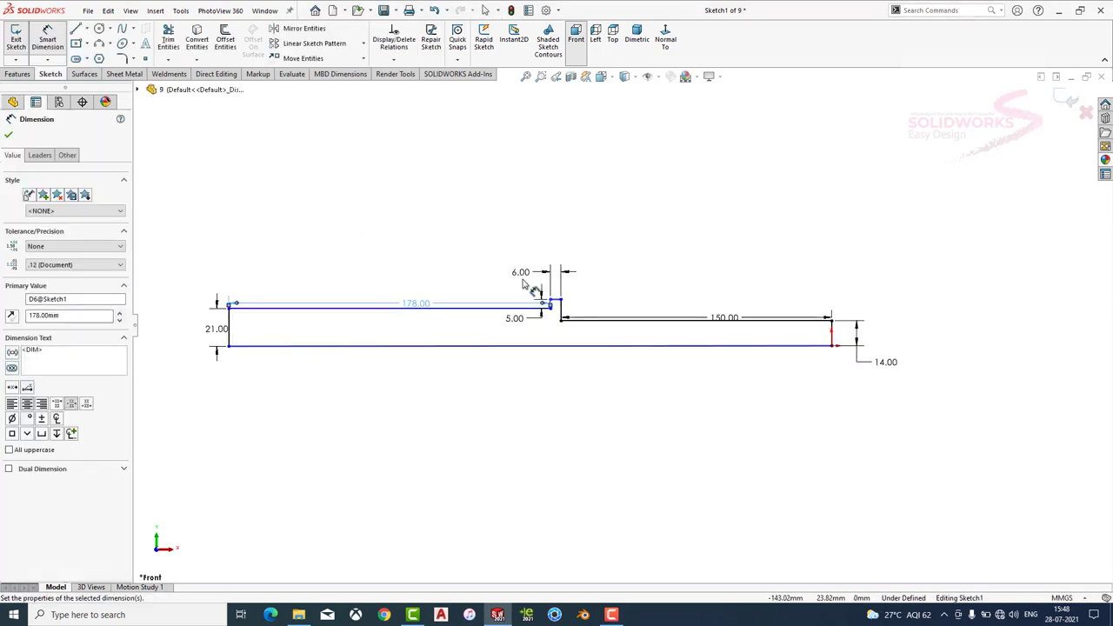
Exit the sketch, save and close the shaft part, and start a new document.
click(7, 137)
click(1070, 103)
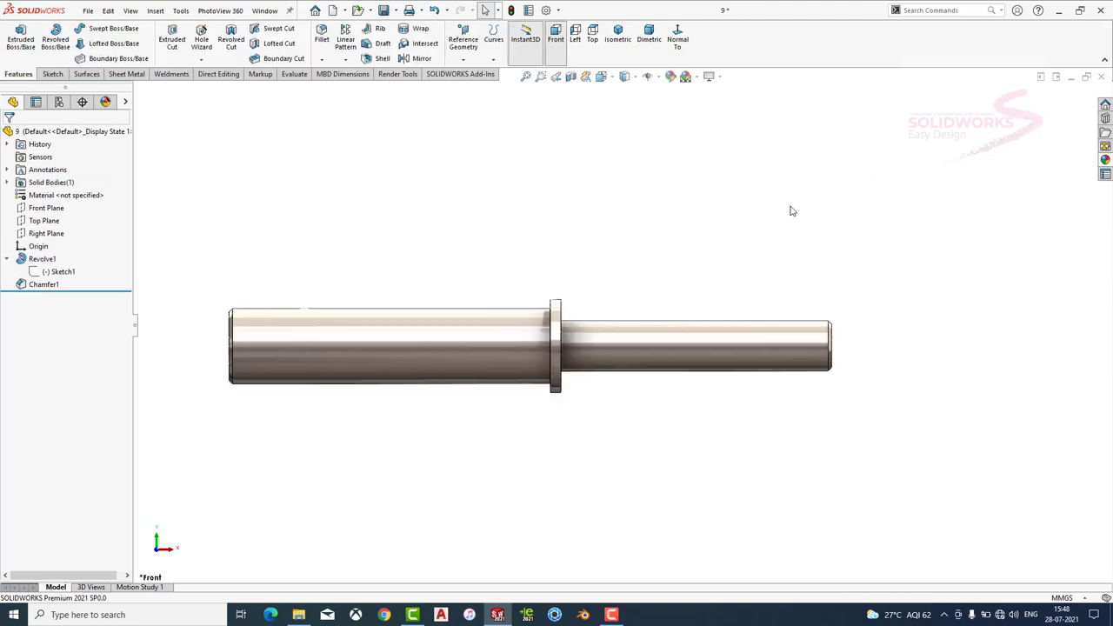
middle_drag(709, 260, 659, 313)
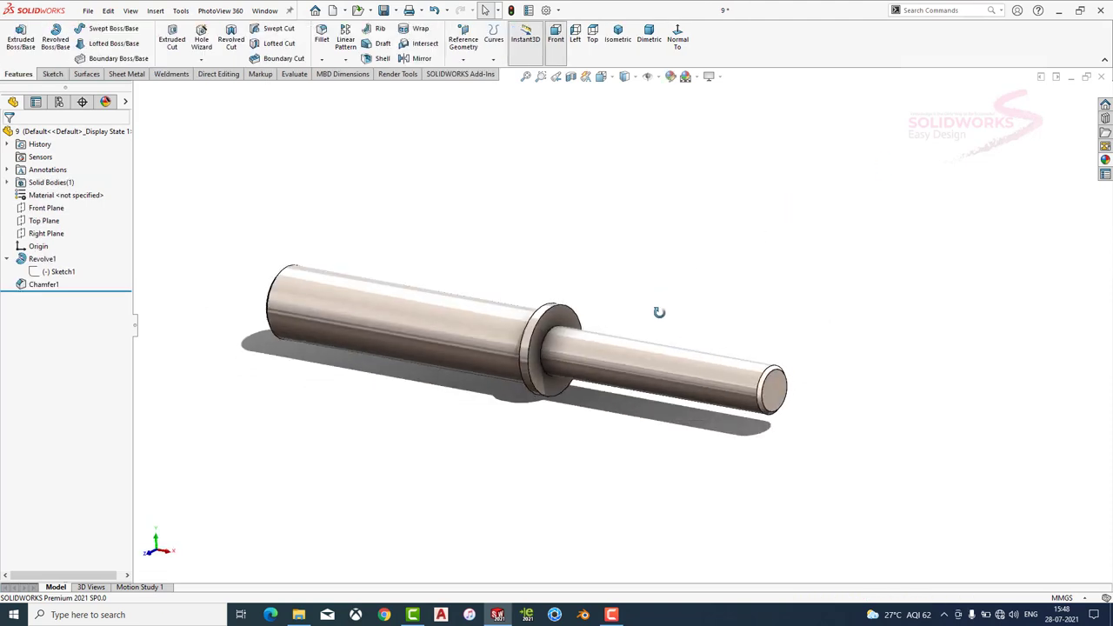
click(1101, 80)
click(525, 279)
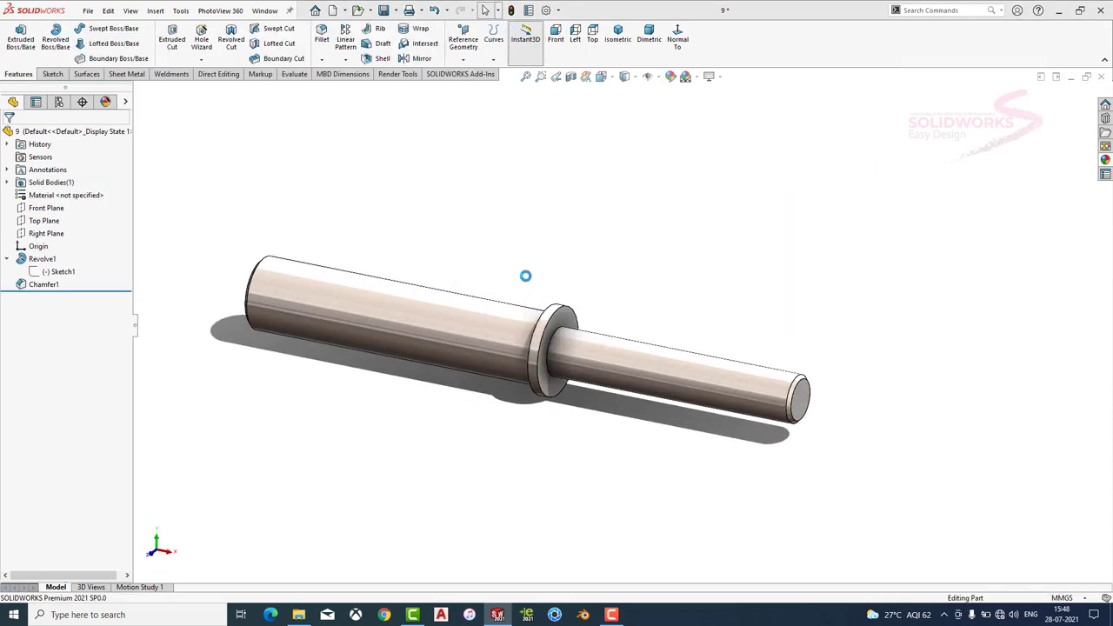
click(88, 12)
click(106, 29)
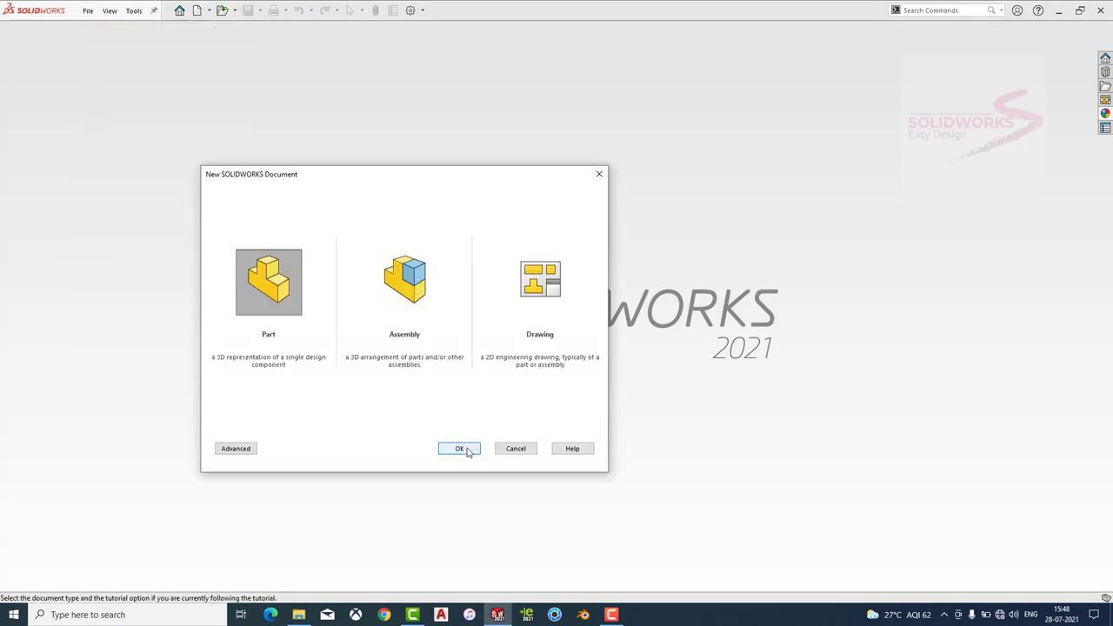
In a new part, sketch a 260 mm diameter circle centred on the origin.
click(471, 447)
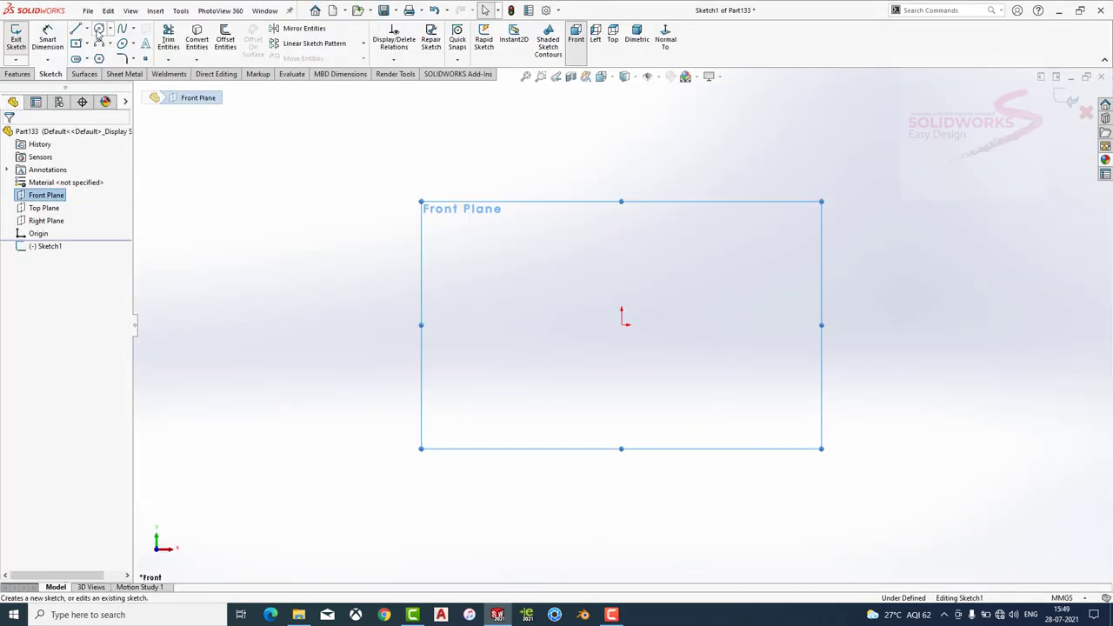
click(98, 29)
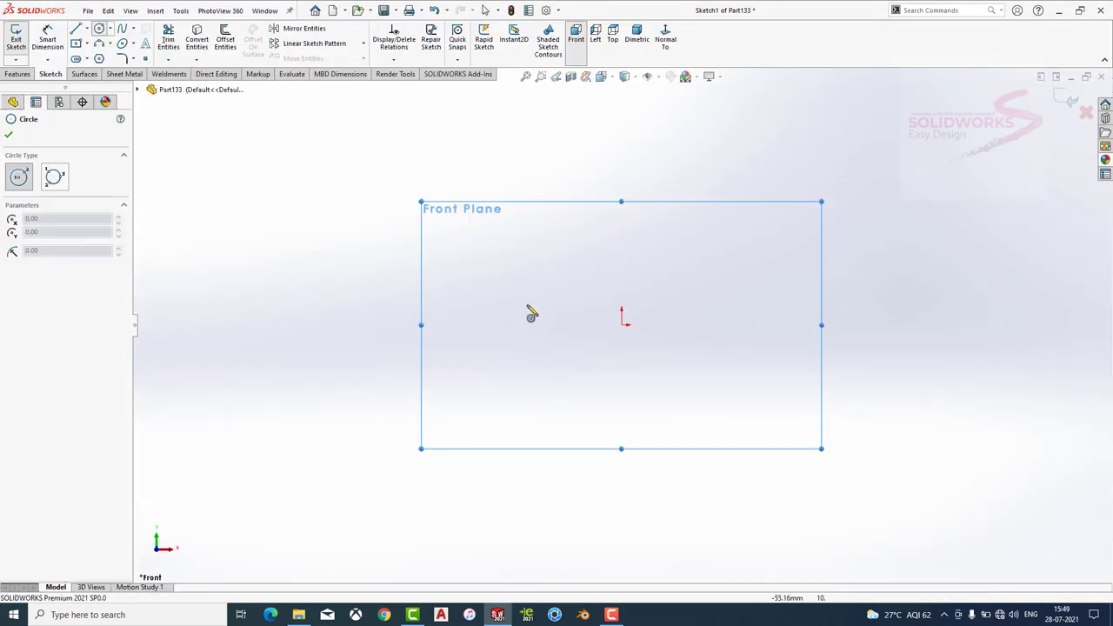
click(622, 325)
click(516, 218)
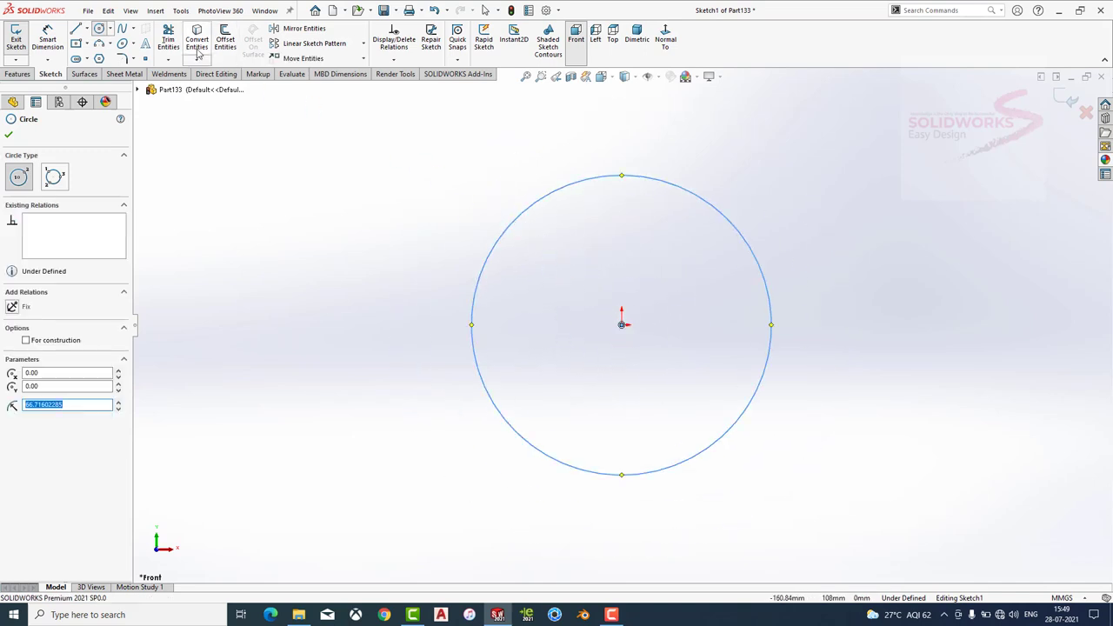
click(168, 39)
click(48, 39)
click(481, 285)
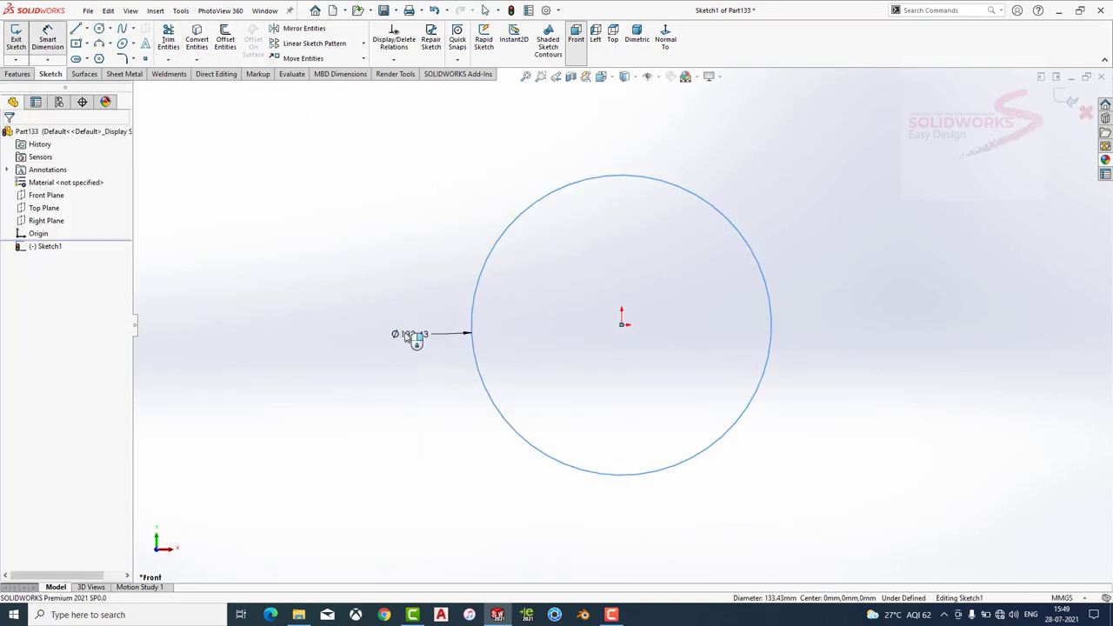
click(409, 333)
key(Return)
Offset the circle 50 mm outward to make the outer circle.
click(225, 39)
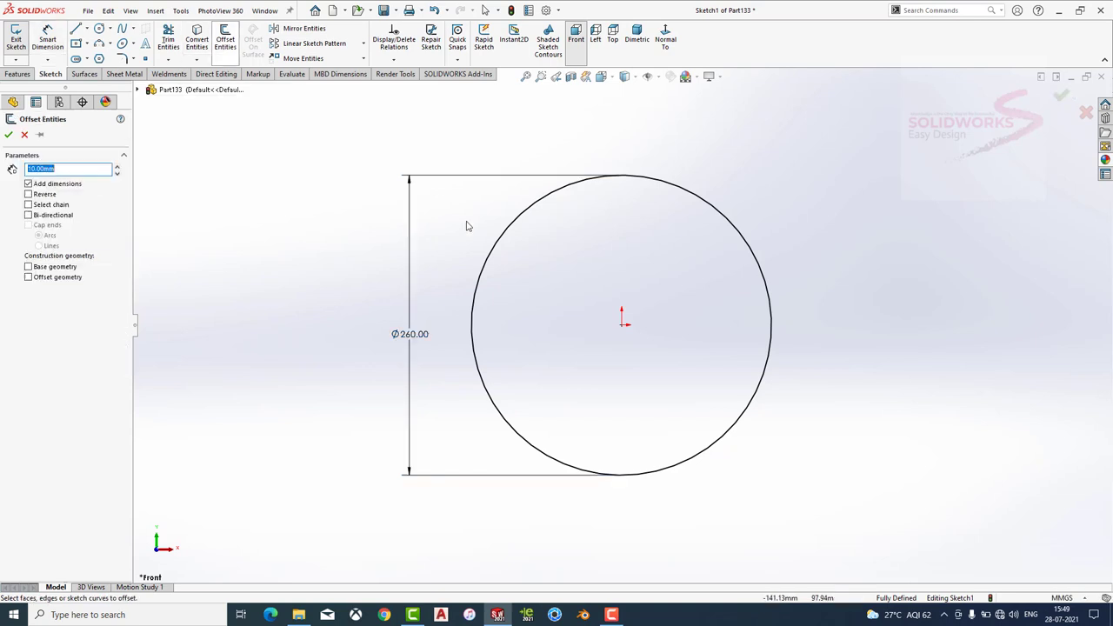
click(472, 326)
text(0)
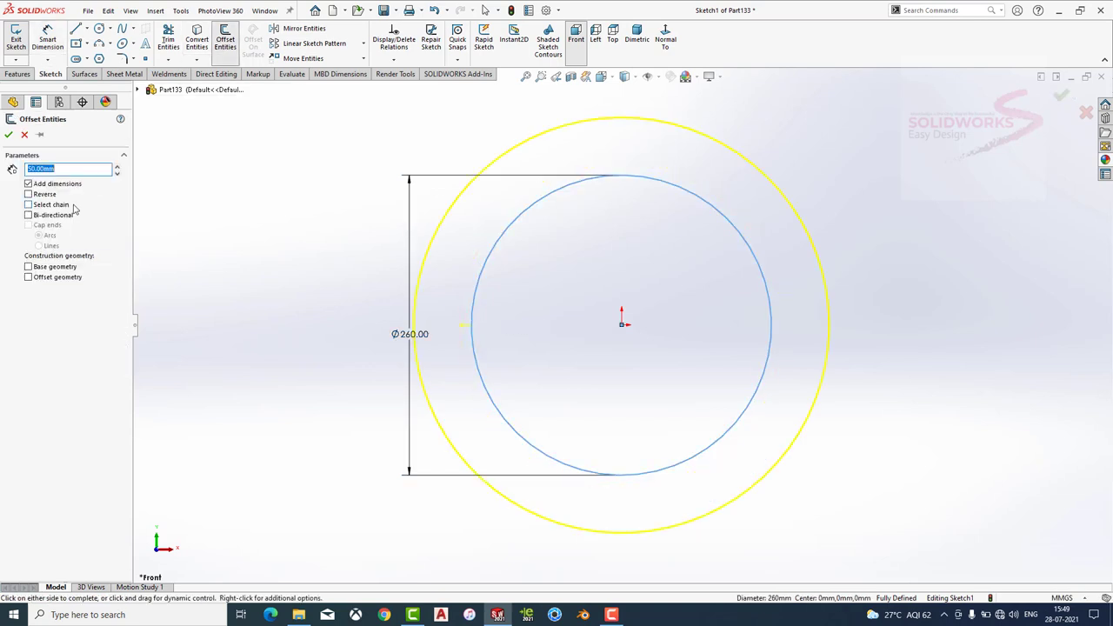
key(Escape)
click(225, 45)
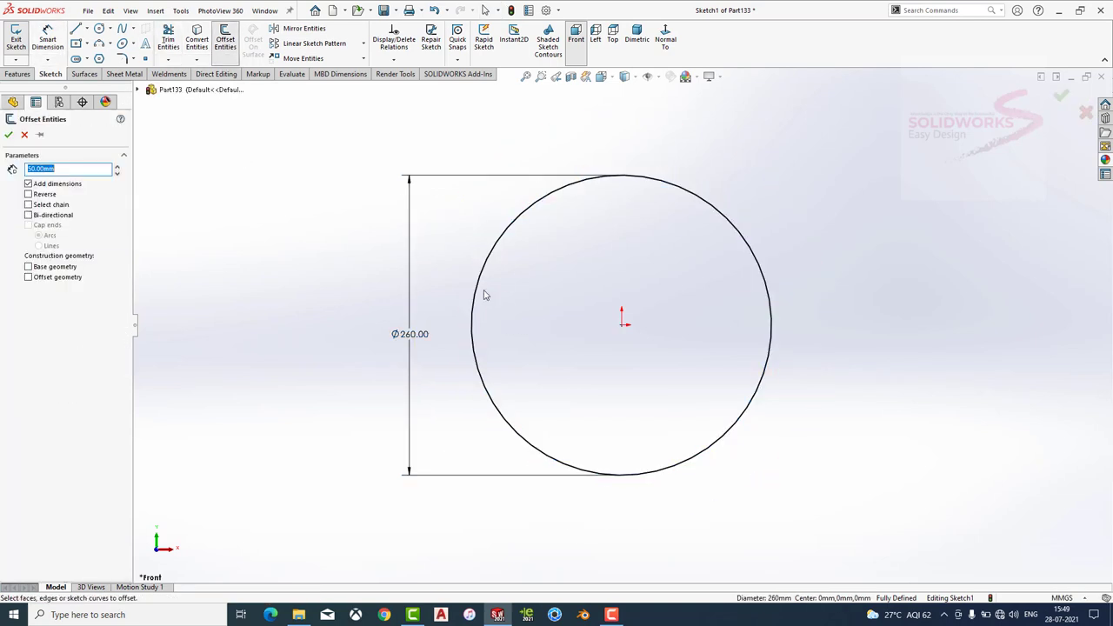
click(485, 293)
click(9, 136)
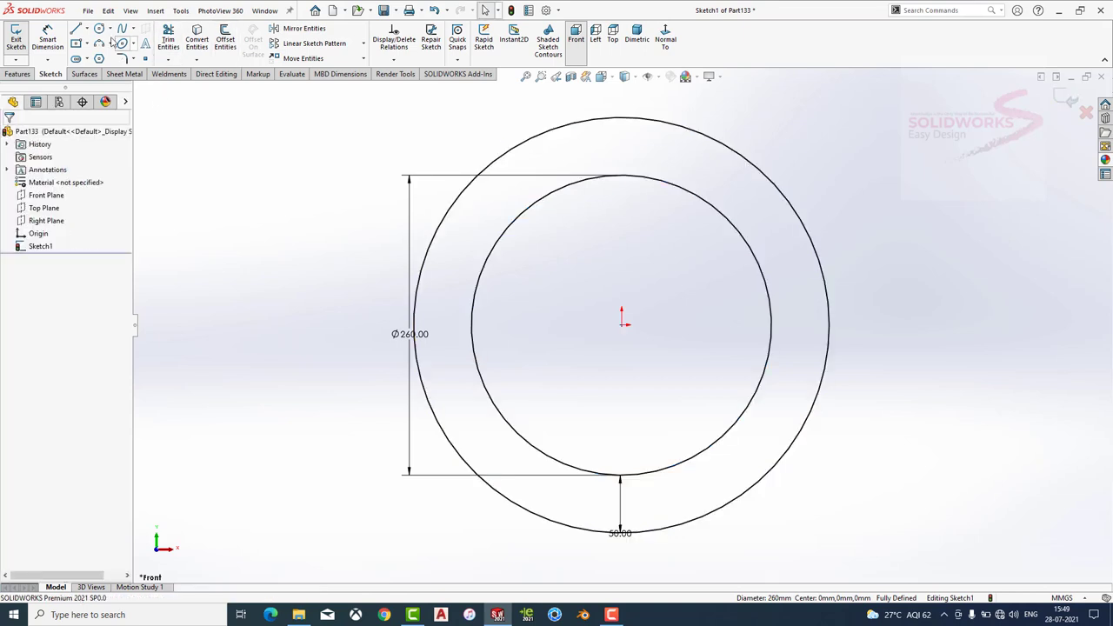
Begin a line at the outer circle's left edge.
click(77, 29)
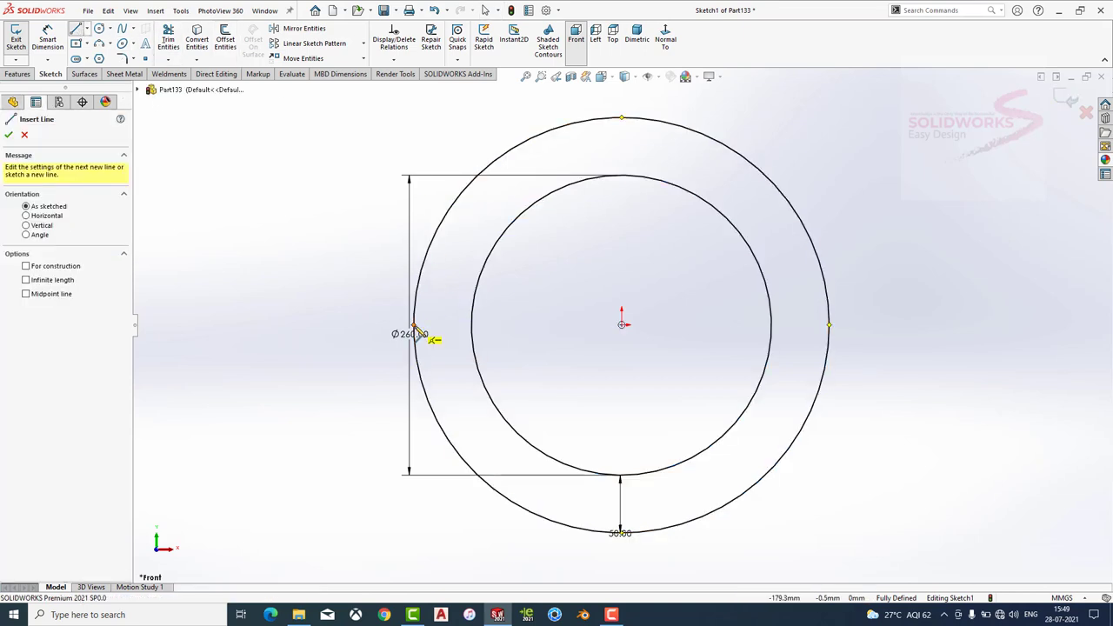
key(z)
click(502, 325)
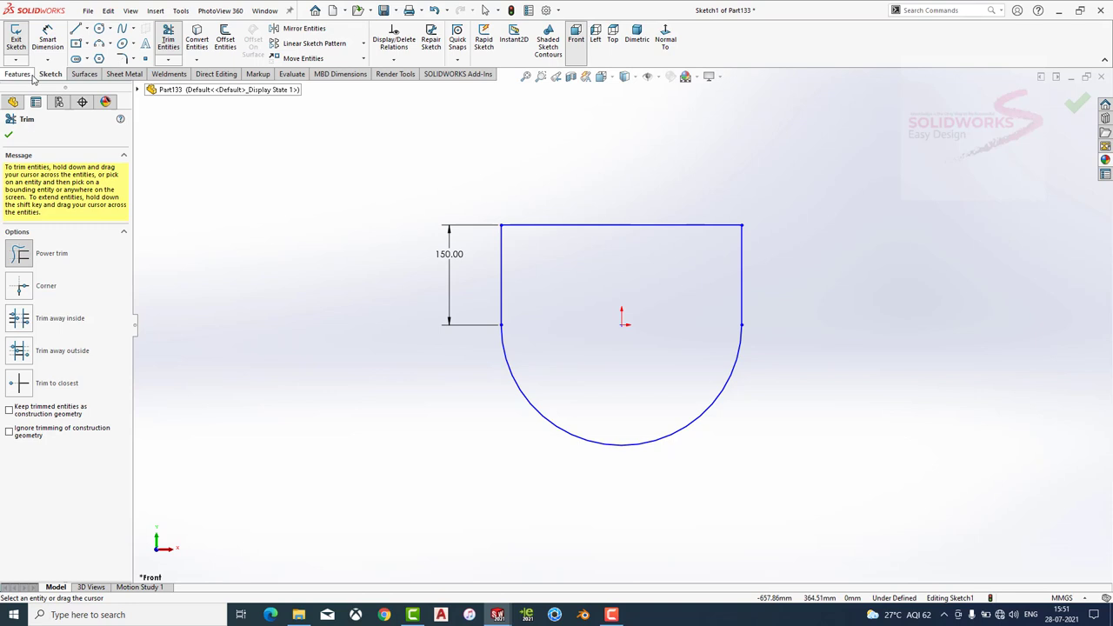
Turn the trough profile into a sheet-metal Base Flange plate.
click(124, 74)
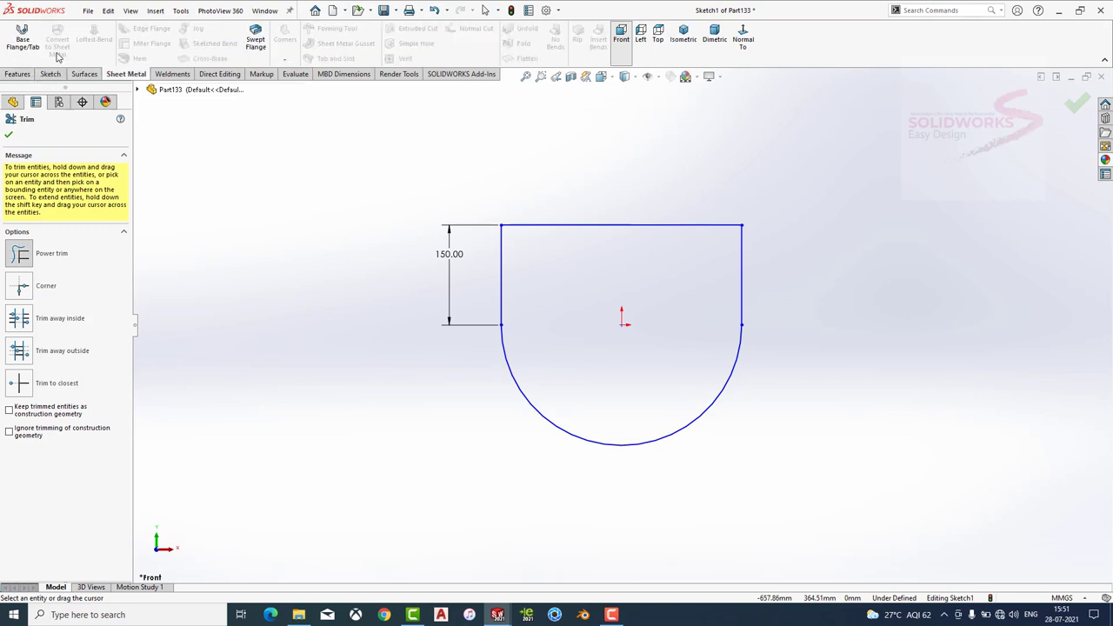
click(22, 40)
click(9, 135)
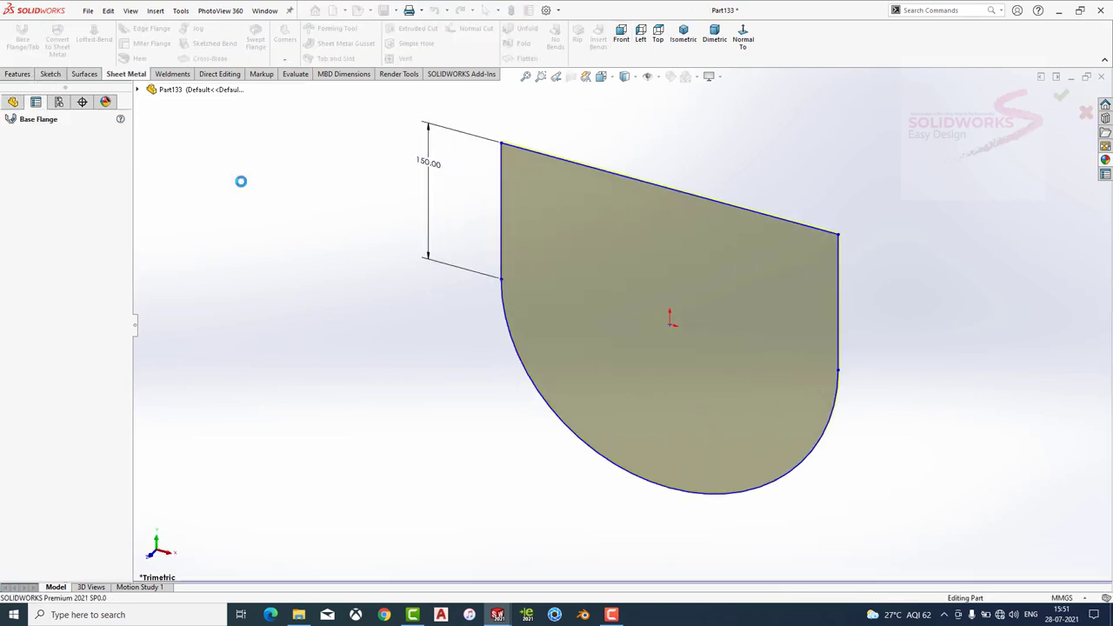
Apply the wrought steel appearance to the plate, browsing the Painted > Car paint swatches.
click(1106, 160)
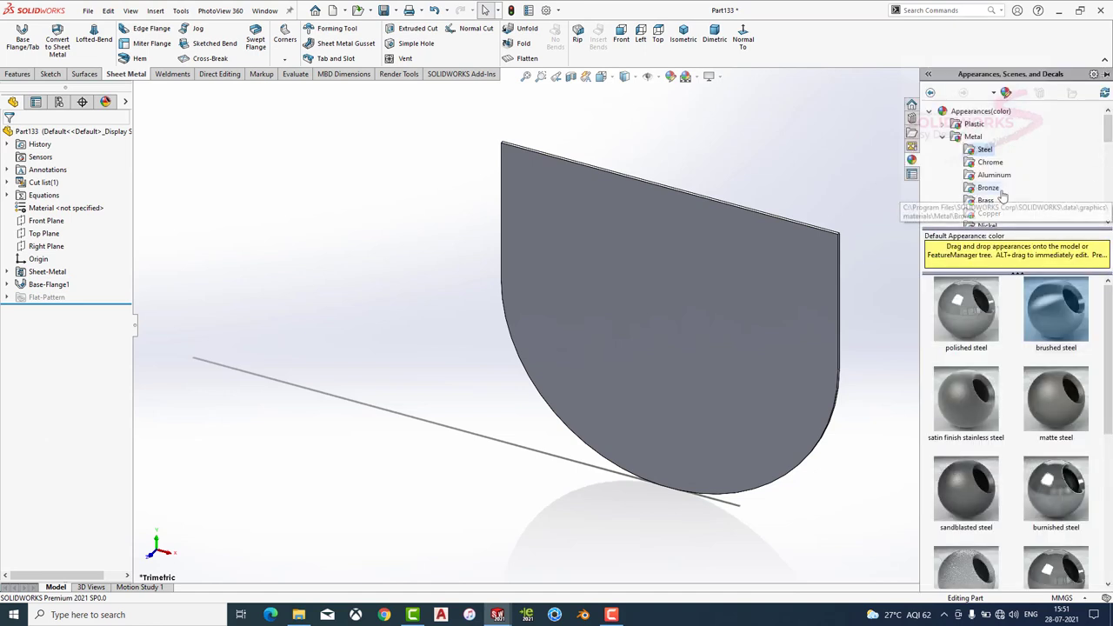
scroll(1036, 393, down, 4)
double_click(1057, 546)
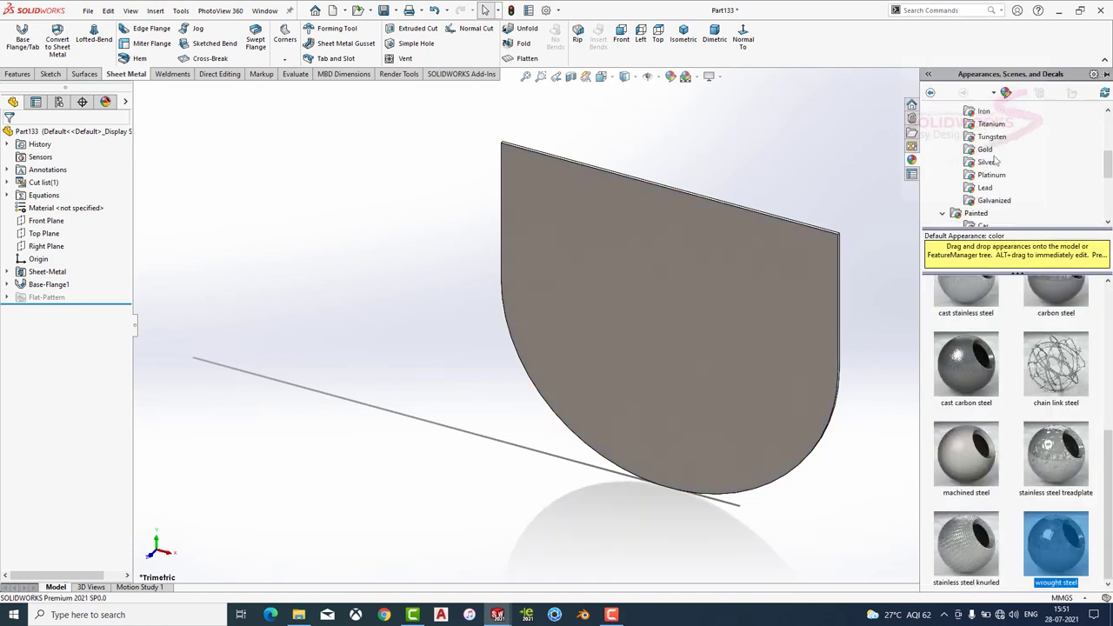
scroll(974, 174, down, 3)
click(976, 213)
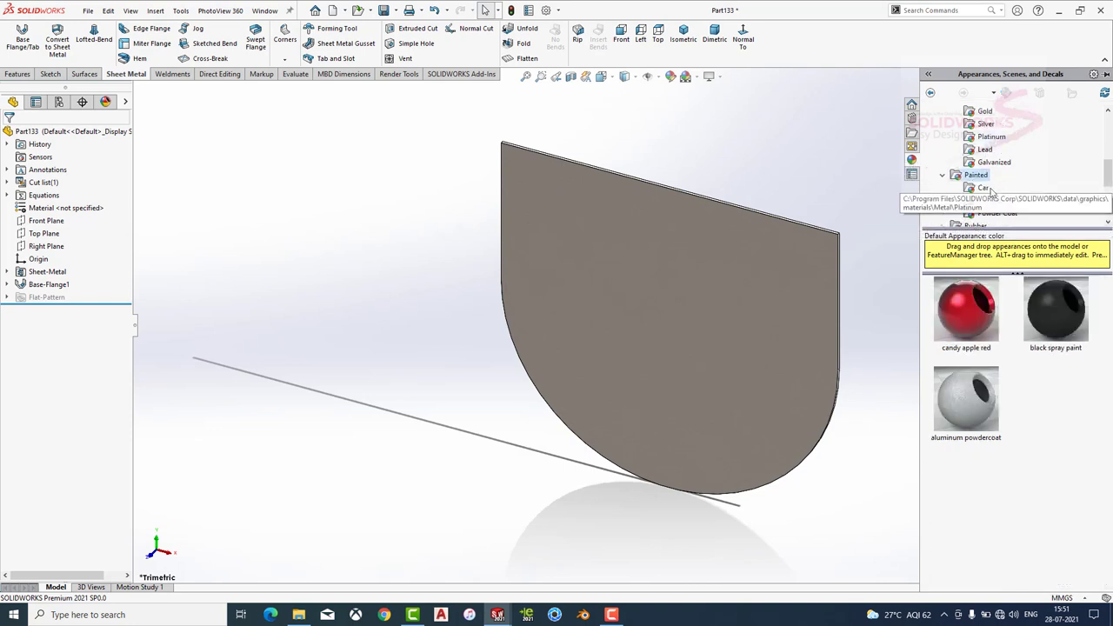
click(983, 188)
click(1056, 305)
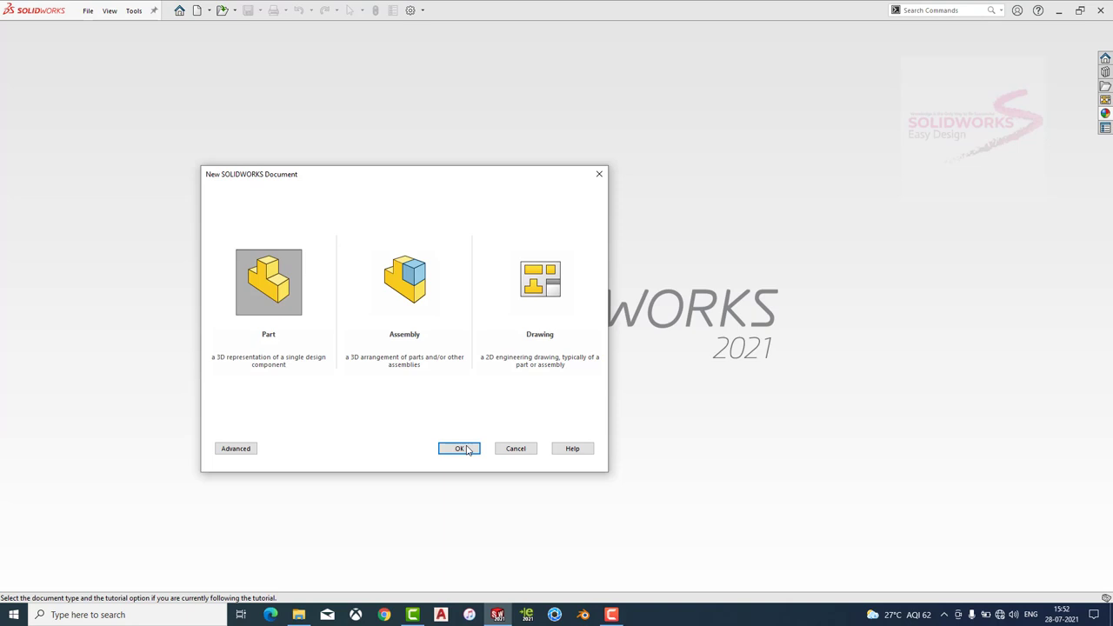
In a new part, sketch a circle centred on the origin on the Front Plane.
click(468, 450)
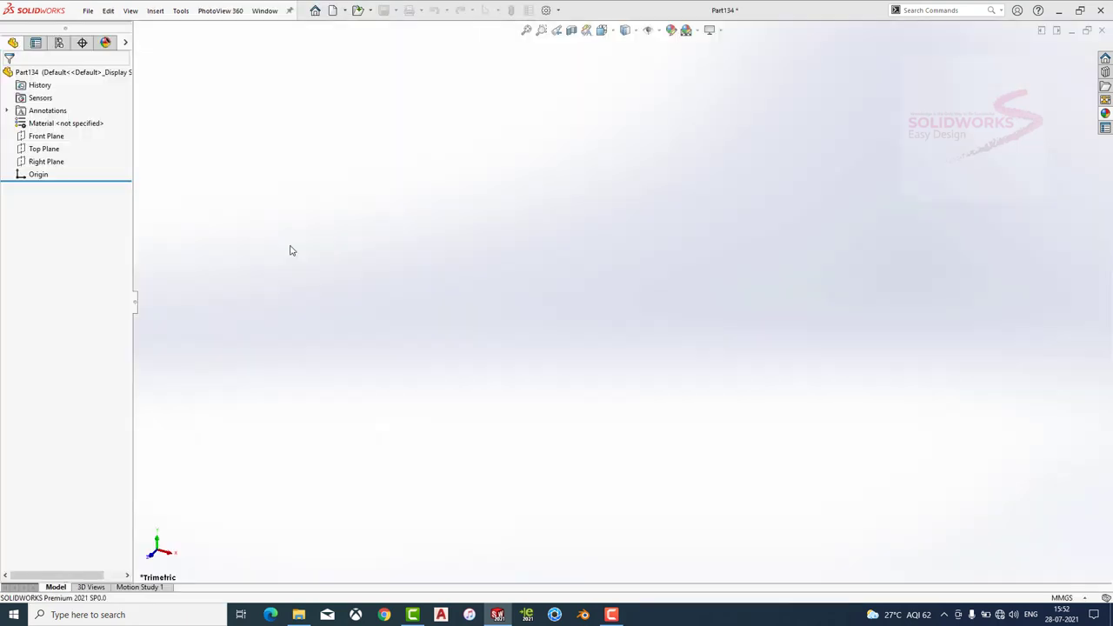
click(46, 195)
click(94, 174)
click(98, 28)
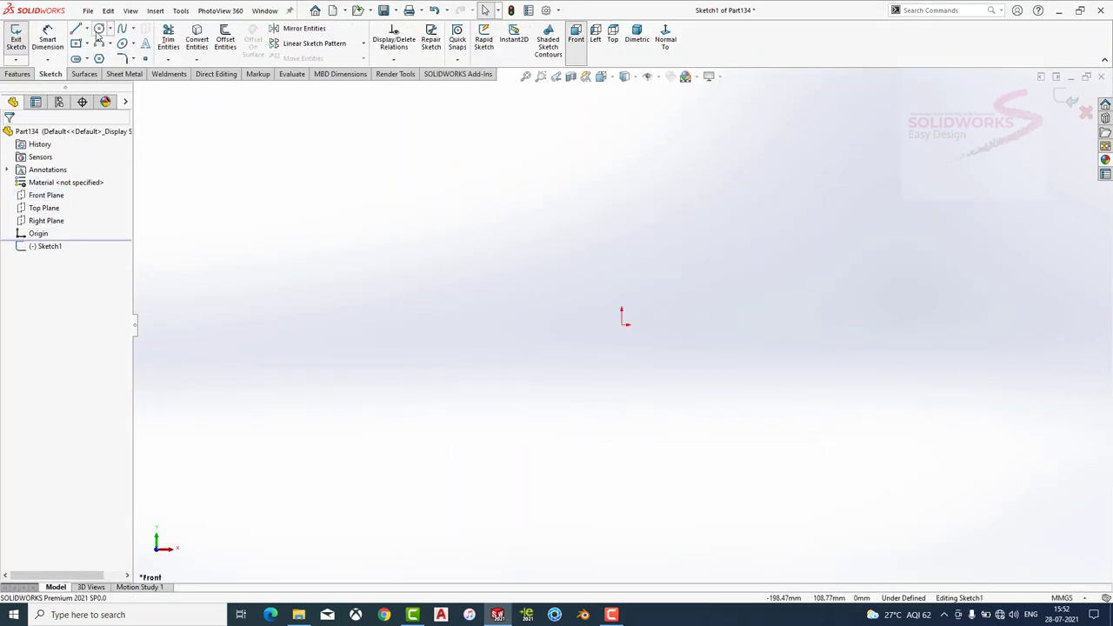
click(622, 319)
click(757, 361)
key(Escape)
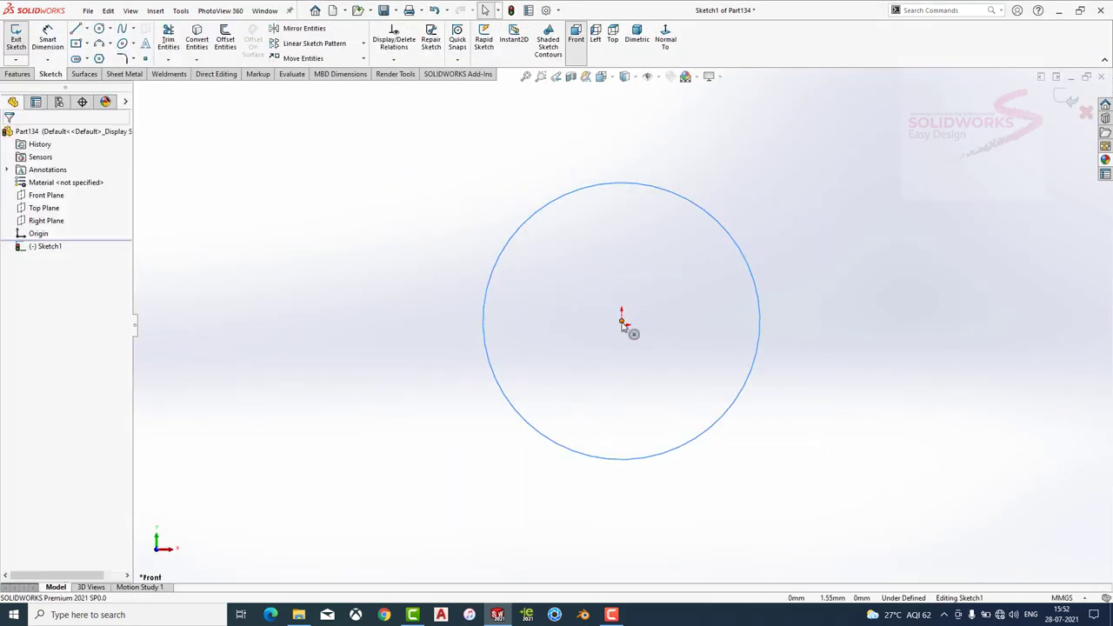
click(622, 324)
Dimension the circle to a 360 mm diameter.
click(48, 39)
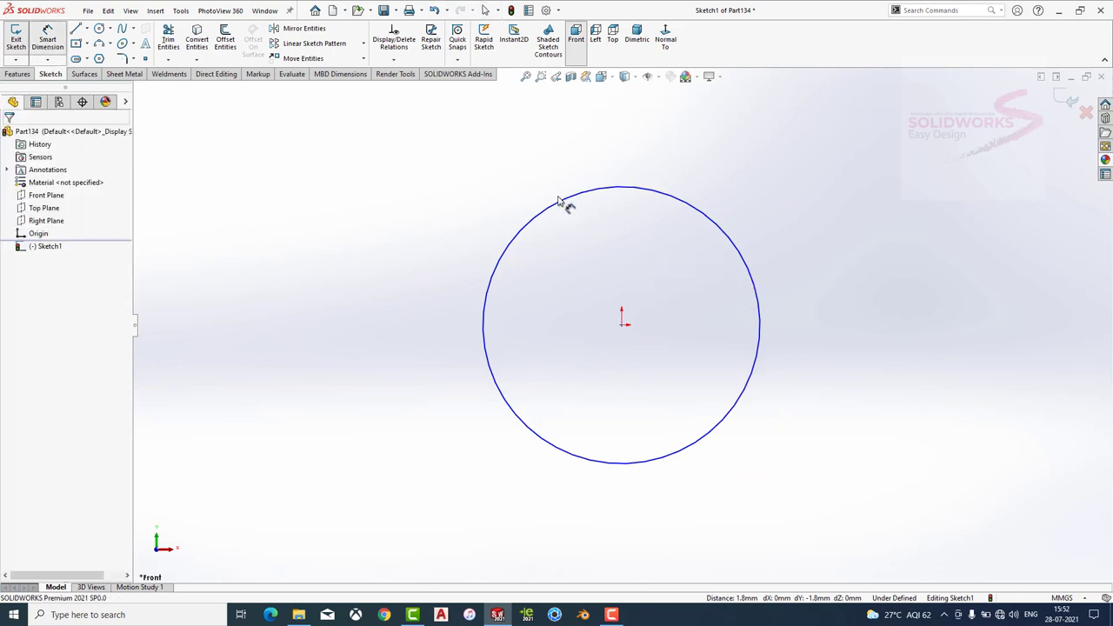
click(487, 273)
click(419, 372)
text(360)
key(Return)
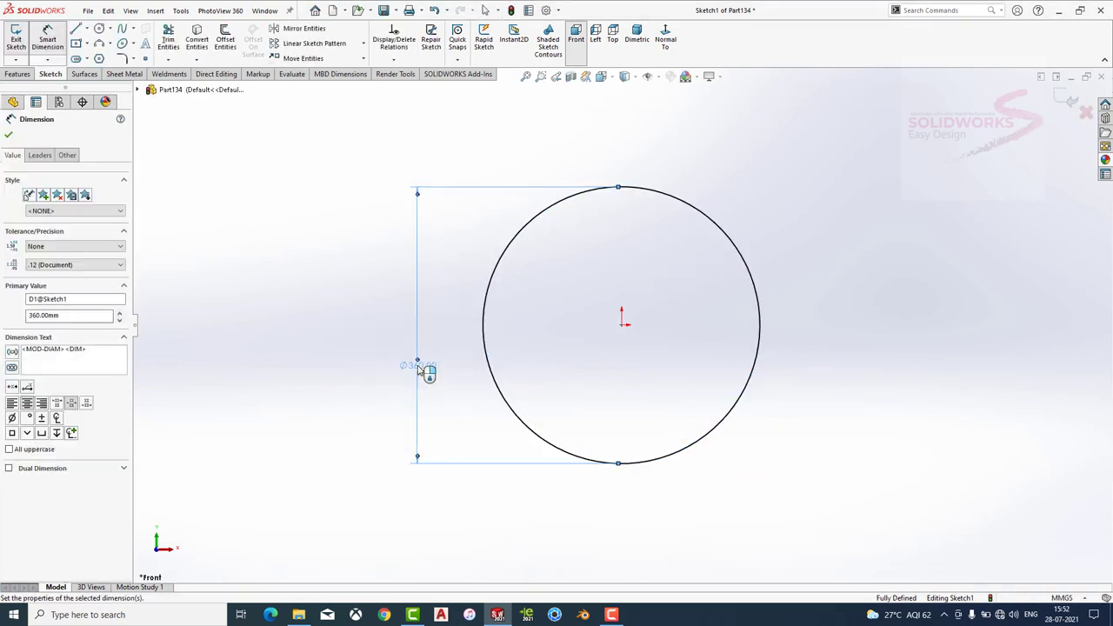
Draw three lines forming a 150 mm tall rectangle over the circle's top.
click(75, 29)
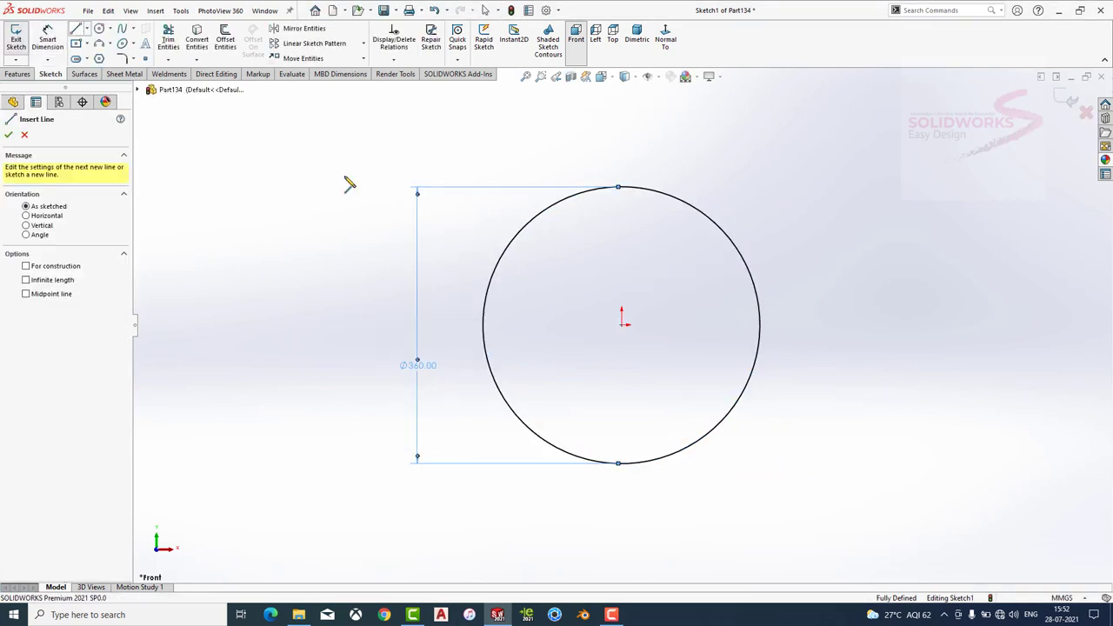
click(483, 324)
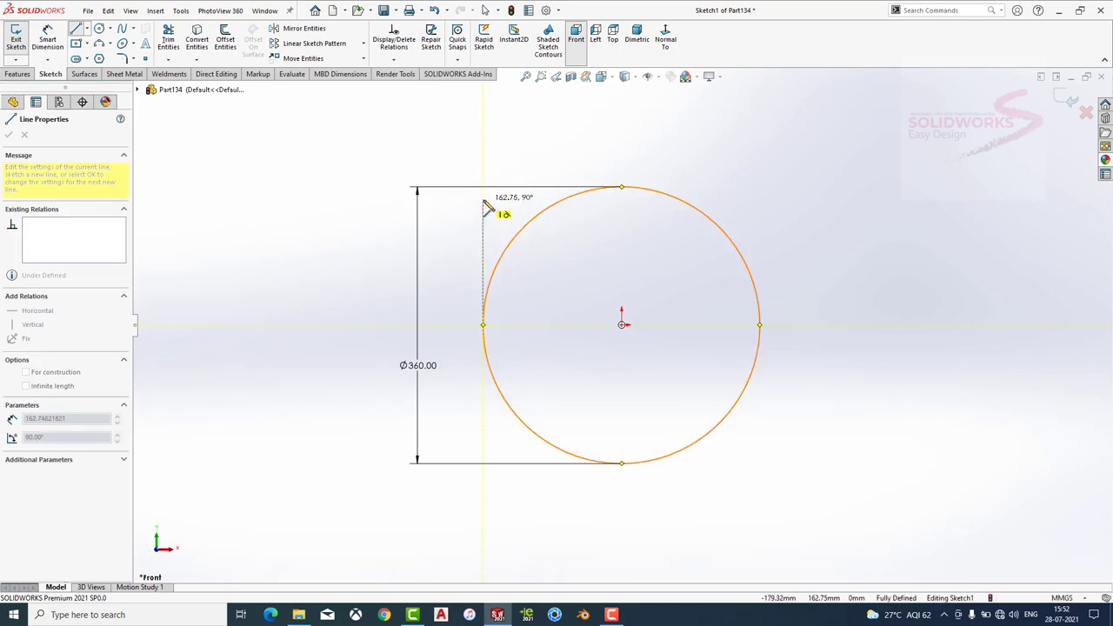
click(483, 199)
click(760, 199)
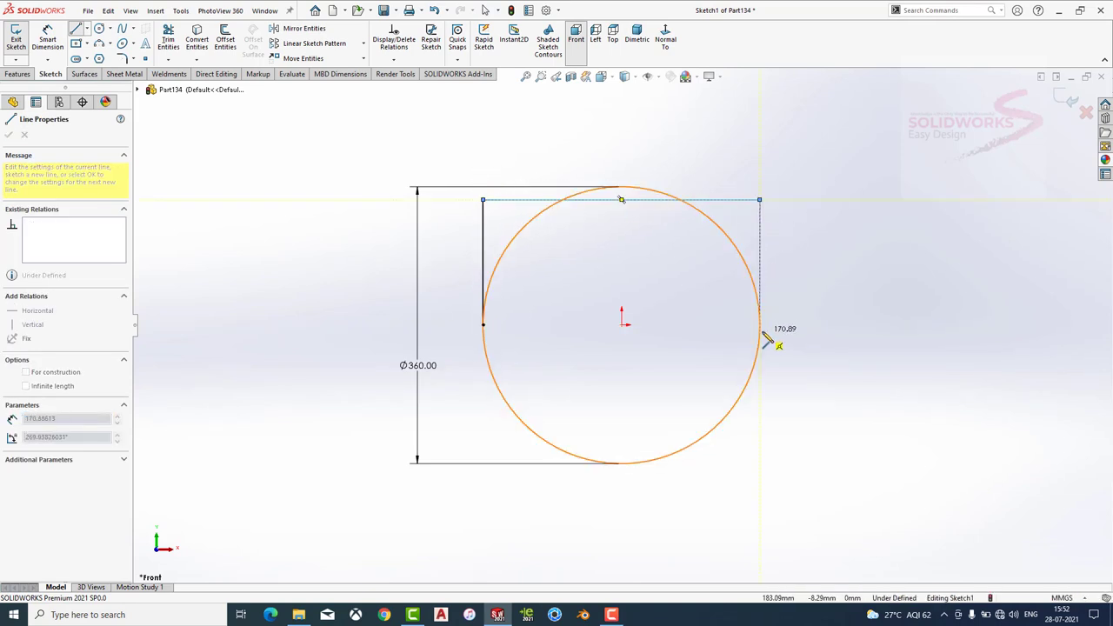
click(760, 323)
key(Escape)
click(484, 228)
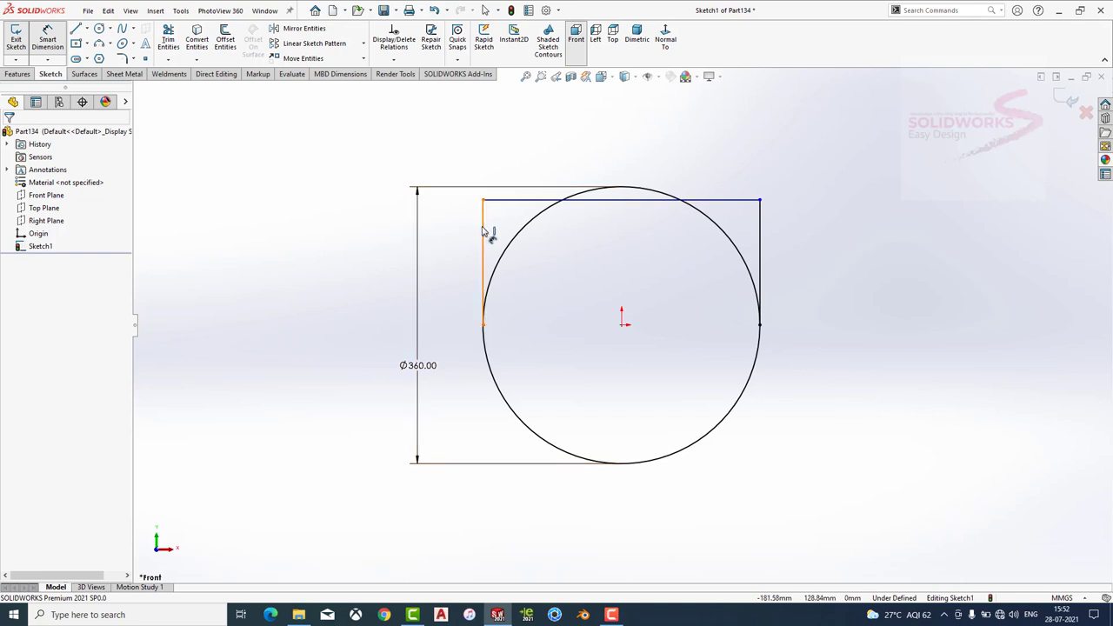
click(346, 241)
text(150)
key(Return)
Trim the rectangle's left edge and extra segments, leaving a flat chord across the circle.
click(168, 39)
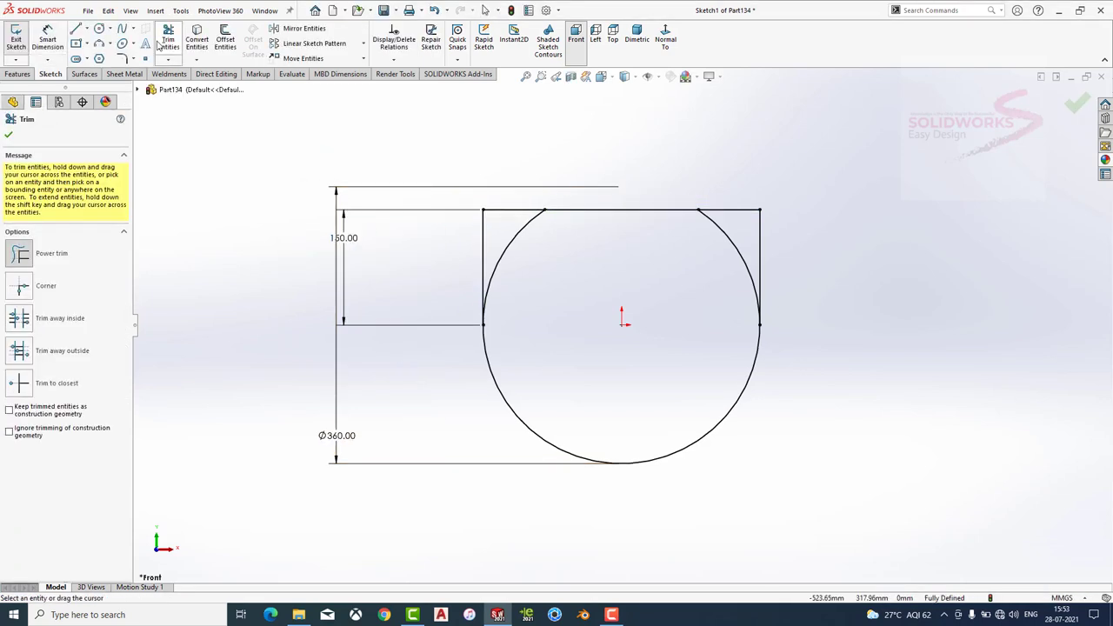
click(168, 39)
click(168, 39)
drag(504, 206, 474, 261)
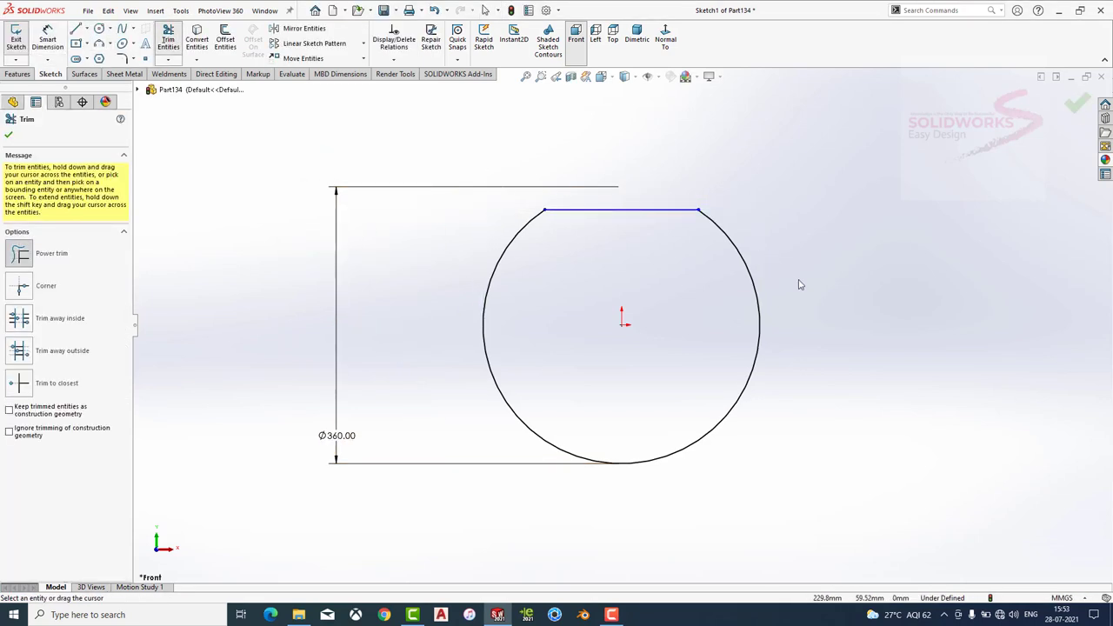
key(Escape)
Turn the flat-topped sketch into a blue sheet-metal base flange.
click(124, 74)
click(23, 39)
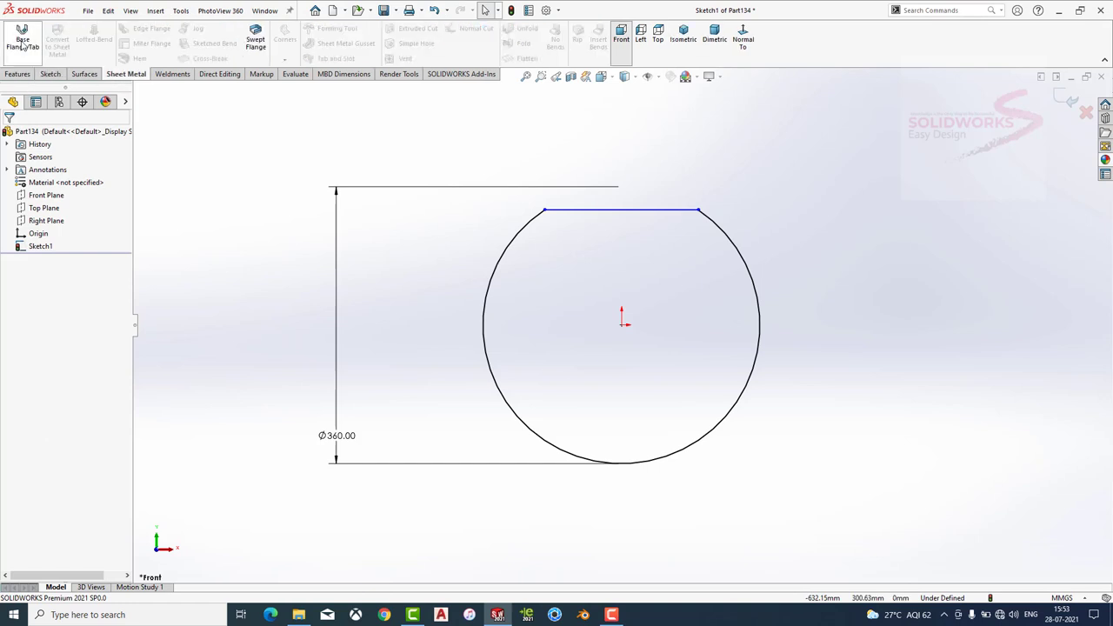
key(Return)
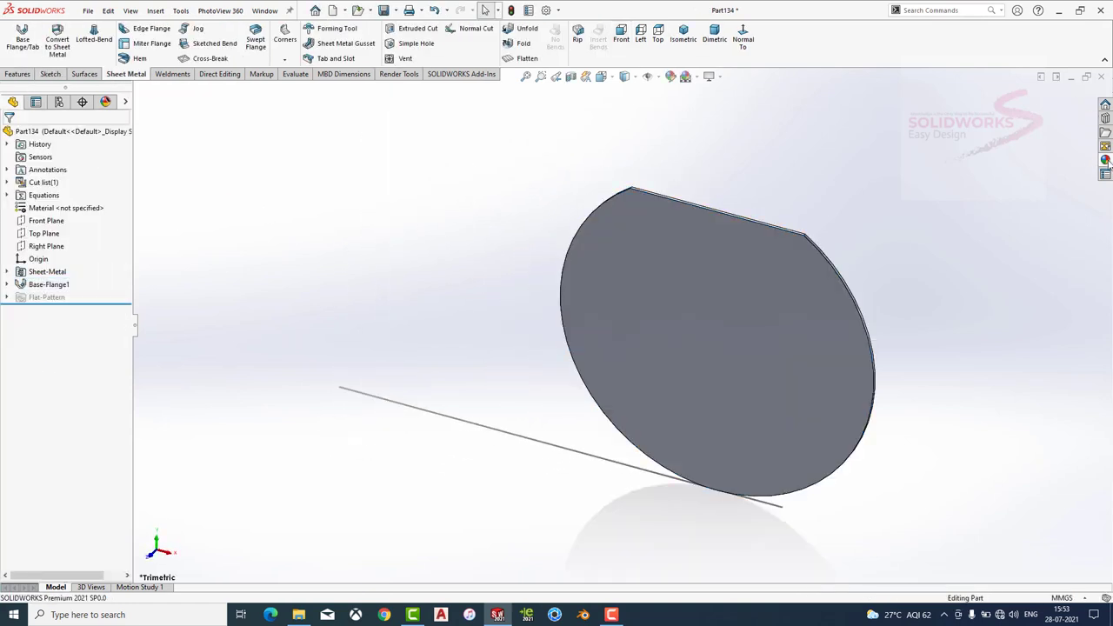
click(1107, 162)
double_click(1067, 485)
Save the part as '11' and close it.
key(ctrl+s)
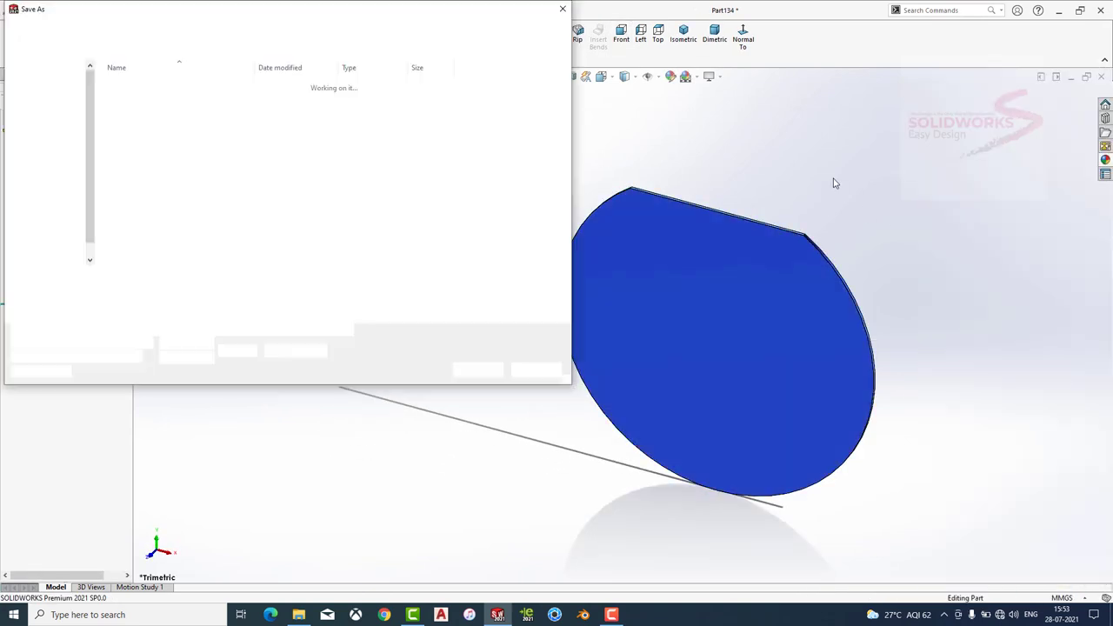
text(11)
key(Return)
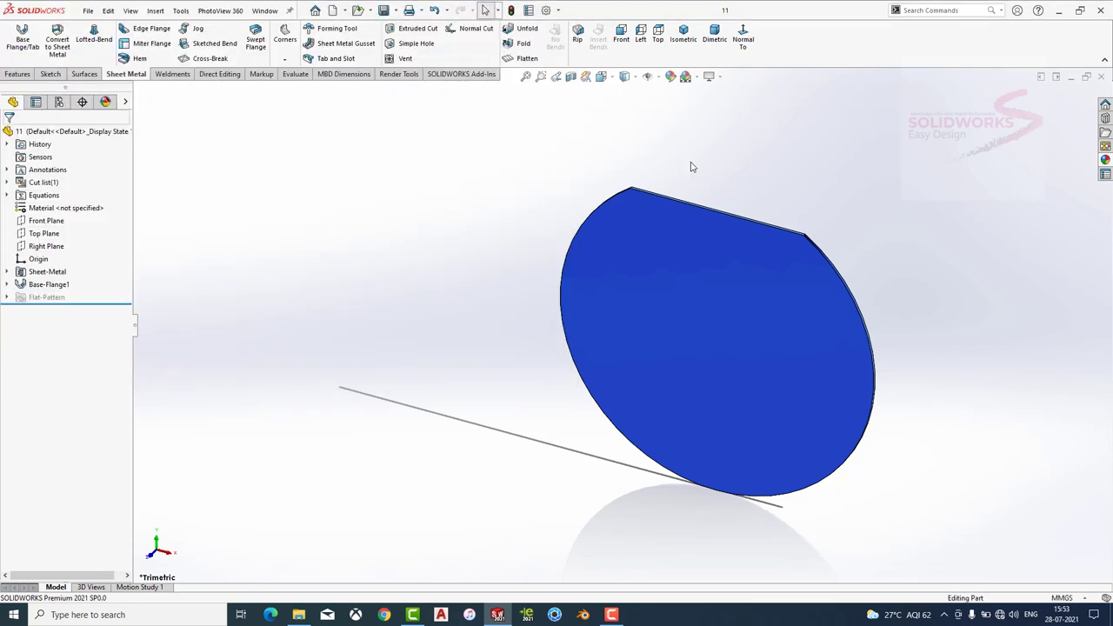
click(1102, 78)
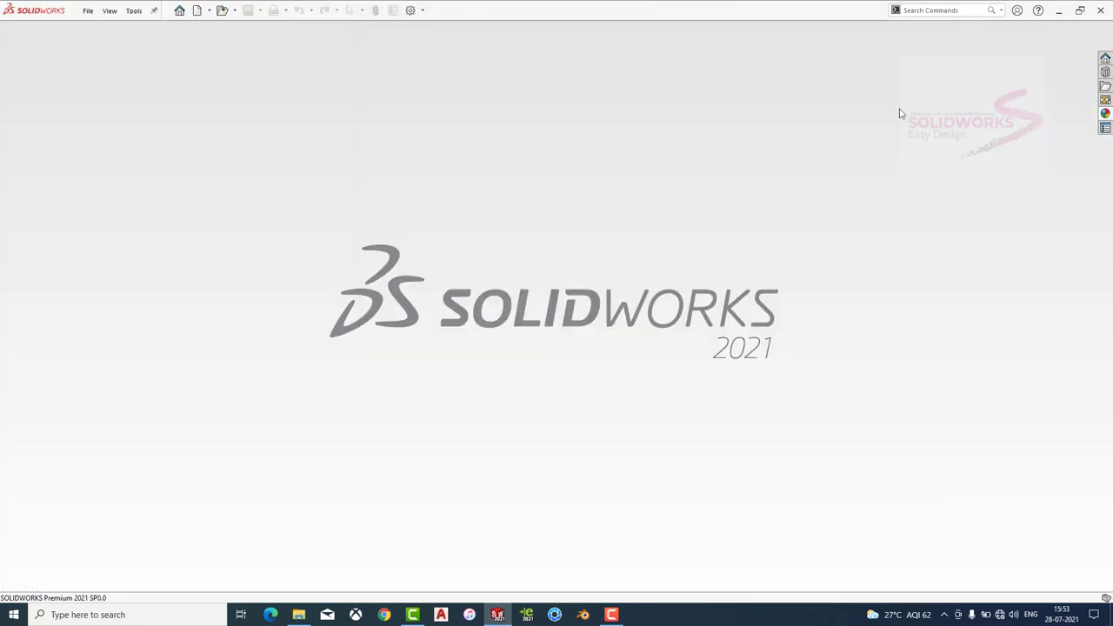
In a new part, sketch a 265 mm diameter circle at the origin on the Front Plane.
key(ctrl+n)
click(459, 447)
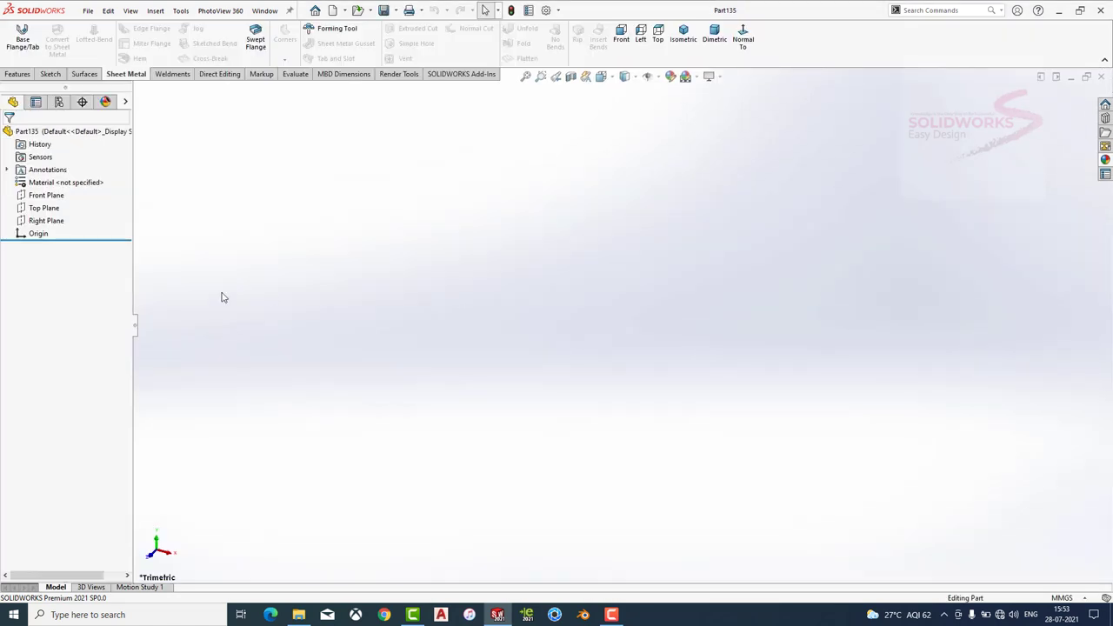
click(45, 195)
click(67, 185)
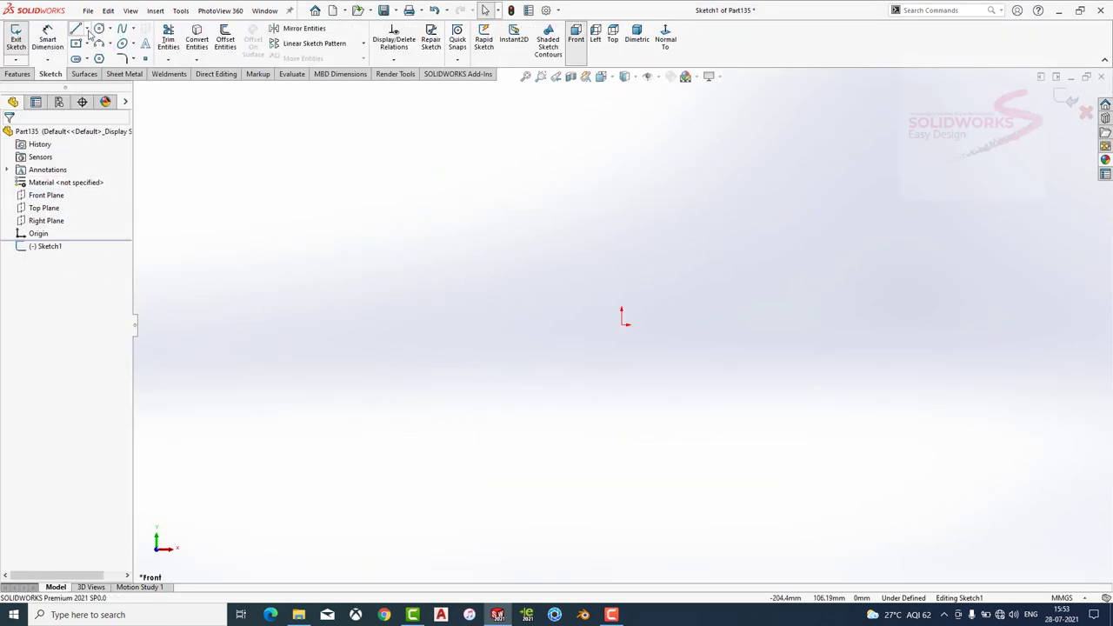
click(98, 28)
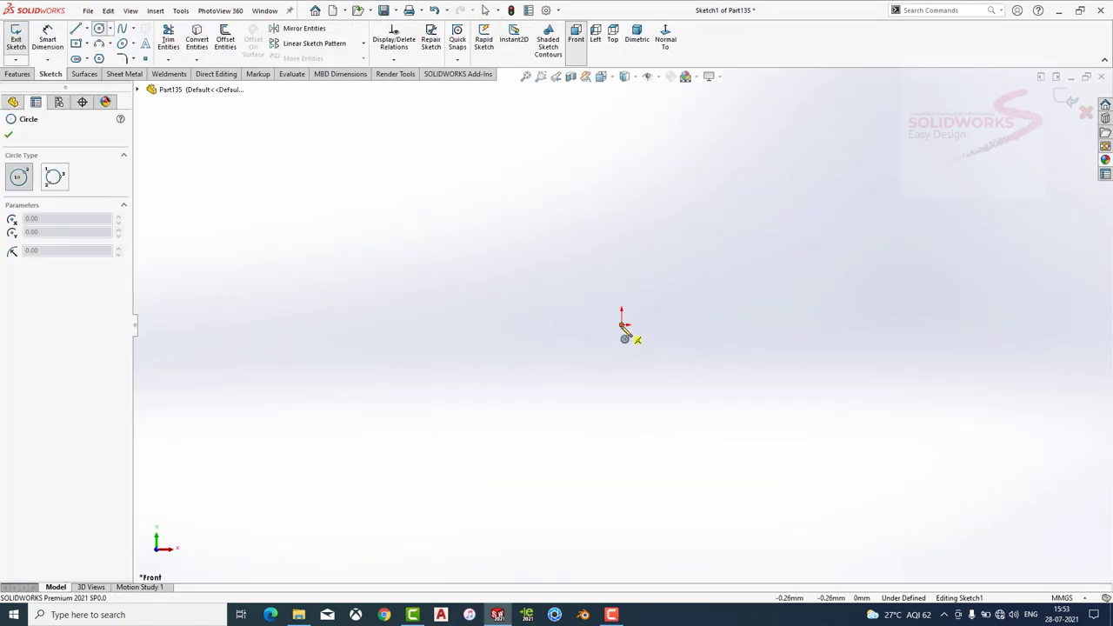
drag(624, 328, 491, 278)
click(47, 39)
click(512, 256)
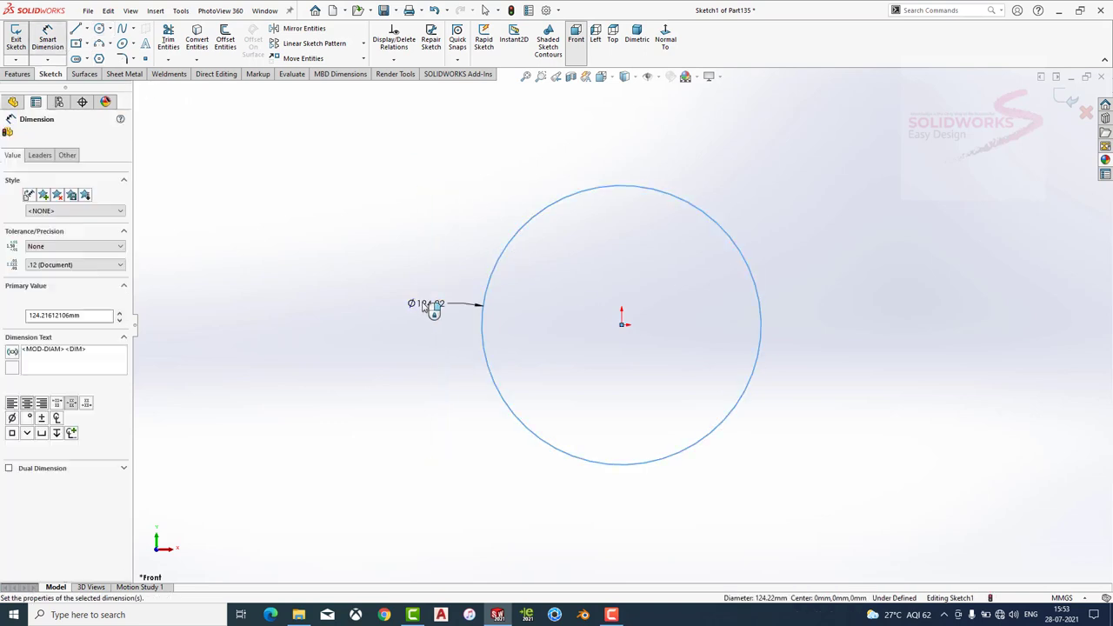
click(426, 306)
text(265)
key(Return)
Draw a vertical line up from the origin and select it for offsetting.
key(l)
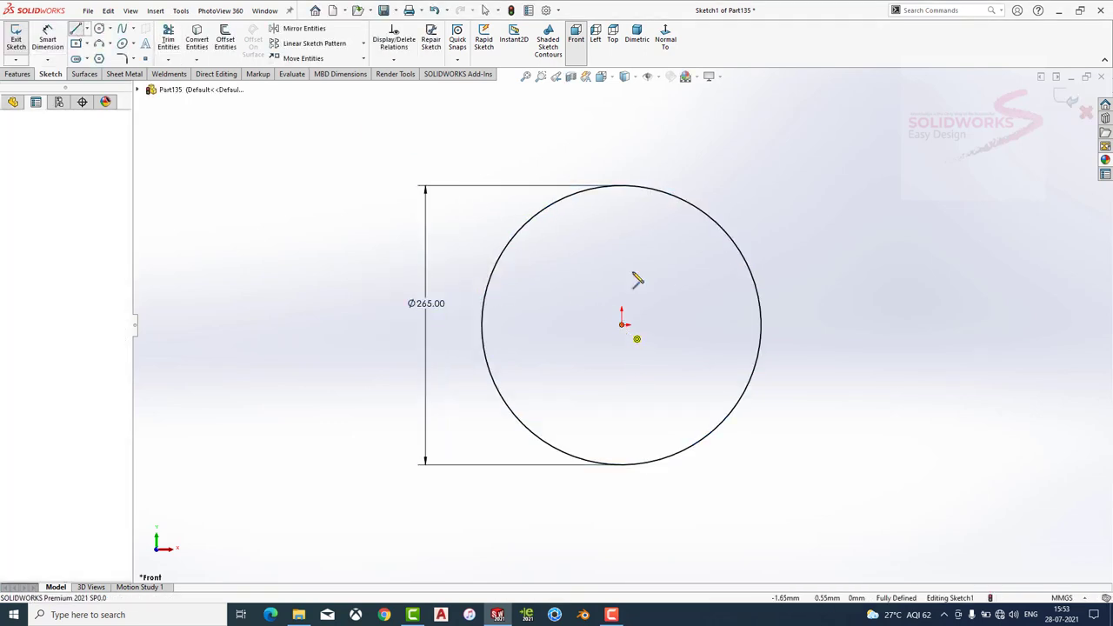
drag(622, 323, 622, 110)
key(Escape)
click(624, 122)
click(225, 39)
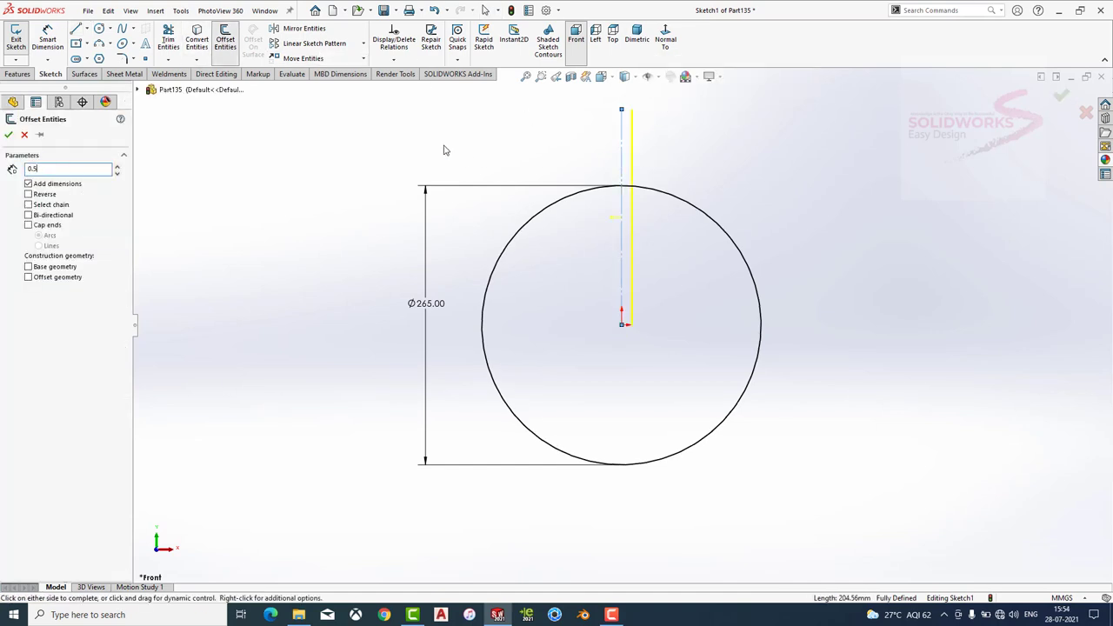
Accept the 0.50 mm line offset and trim the arc between the lines, opening the circle's top.
click(8, 134)
click(168, 39)
scroll(622, 209, down, 5)
scroll(622, 208, down, 5)
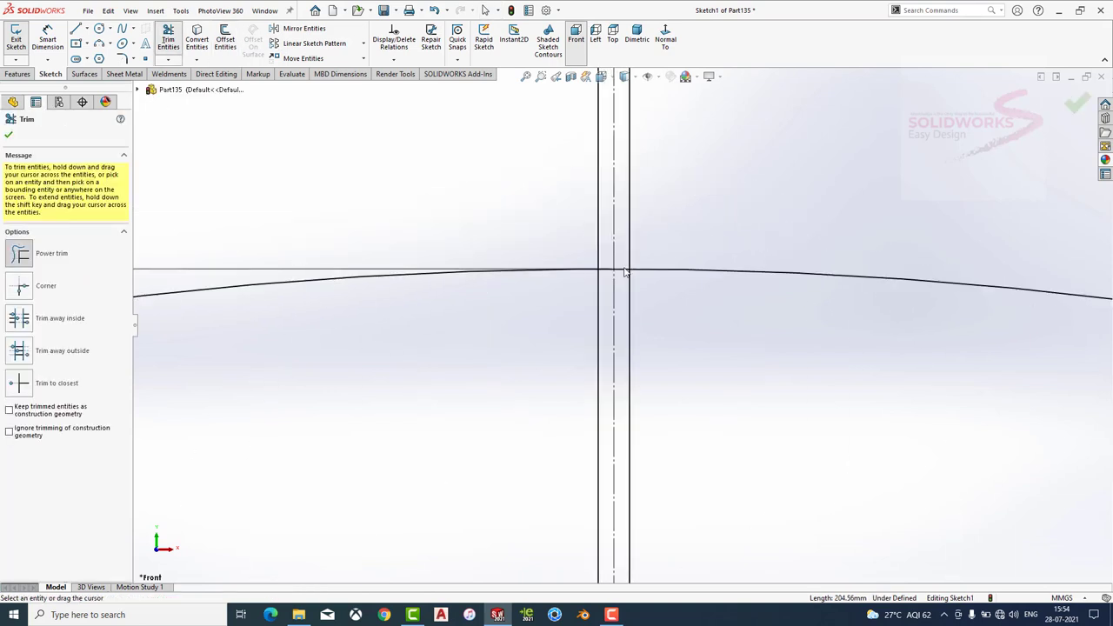
mouse_move(492, 170)
mouse_down()
mouse_move(586, 368)
mouse_move(649, 434)
mouse_up()
scroll(566, 212, up, 5)
scroll(566, 213, down, 1)
scroll(566, 213, up, 5)
Preview a 3 mm sheet-metal Base Flange on the gapped ring.
click(126, 74)
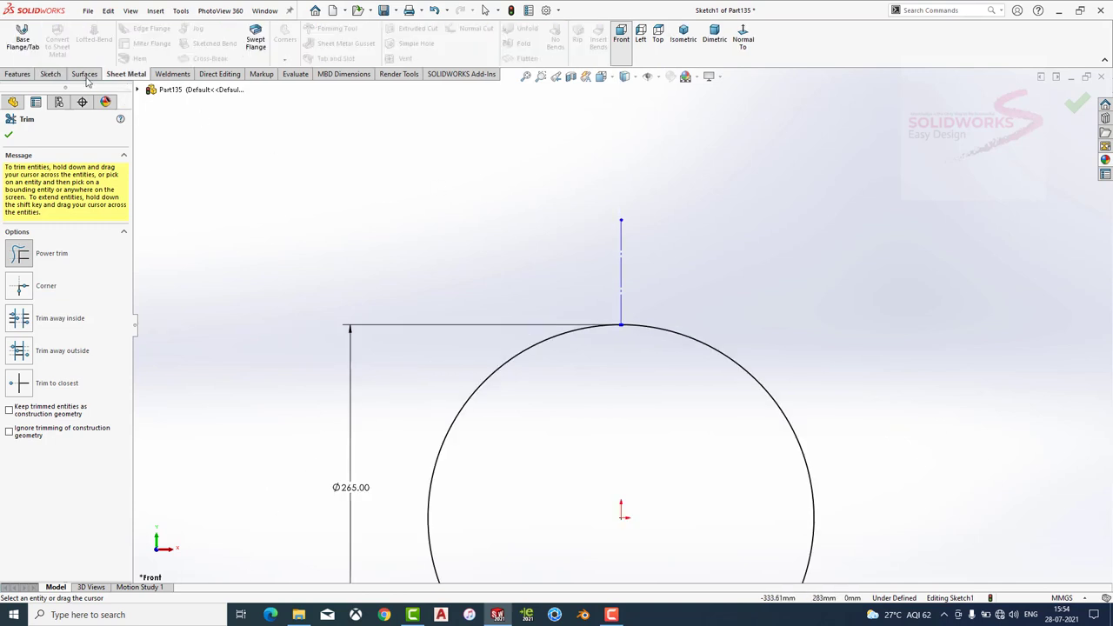
click(18, 39)
scroll(673, 245, down, 5)
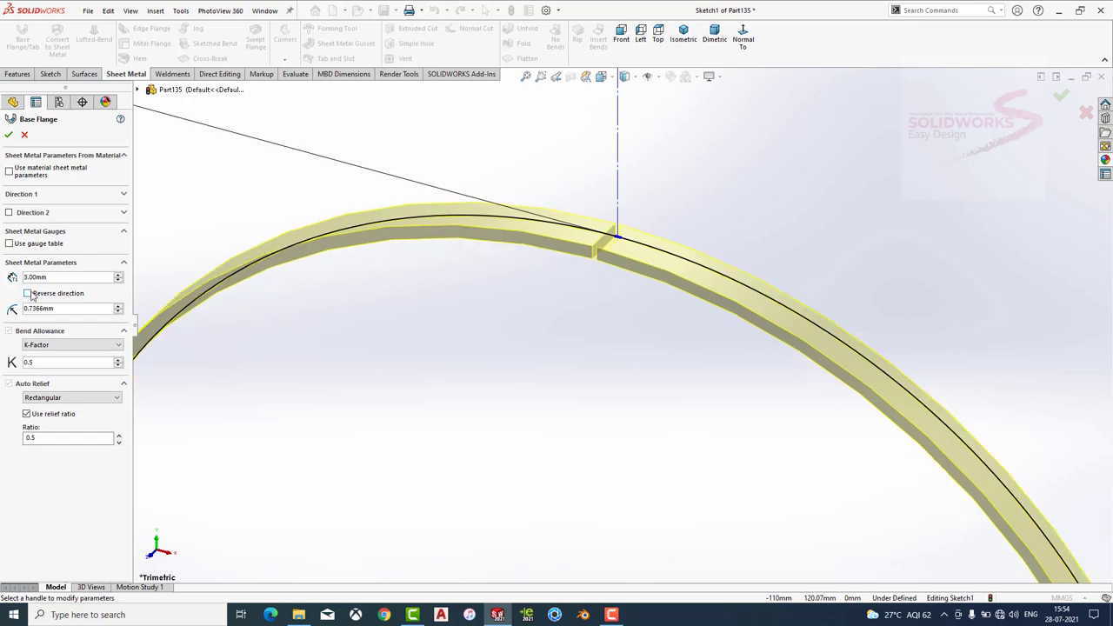
Confirm the base flange and set its Direction 1 depth to 200 mm.
scroll(276, 321, up, 3)
scroll(295, 252, up, 2)
key(Return)
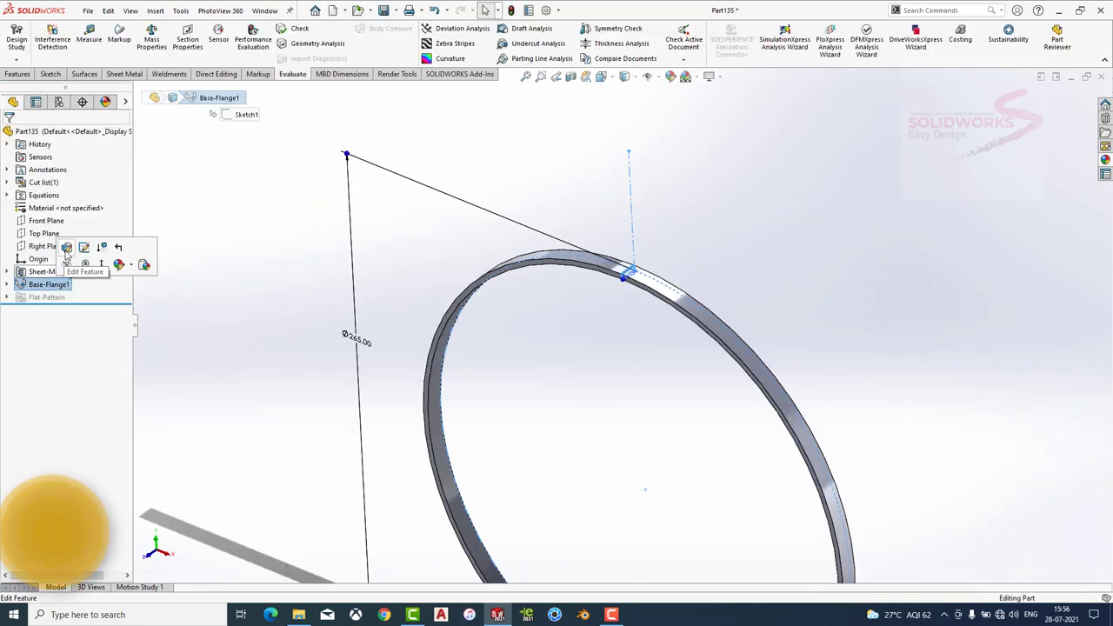
click(200, 275)
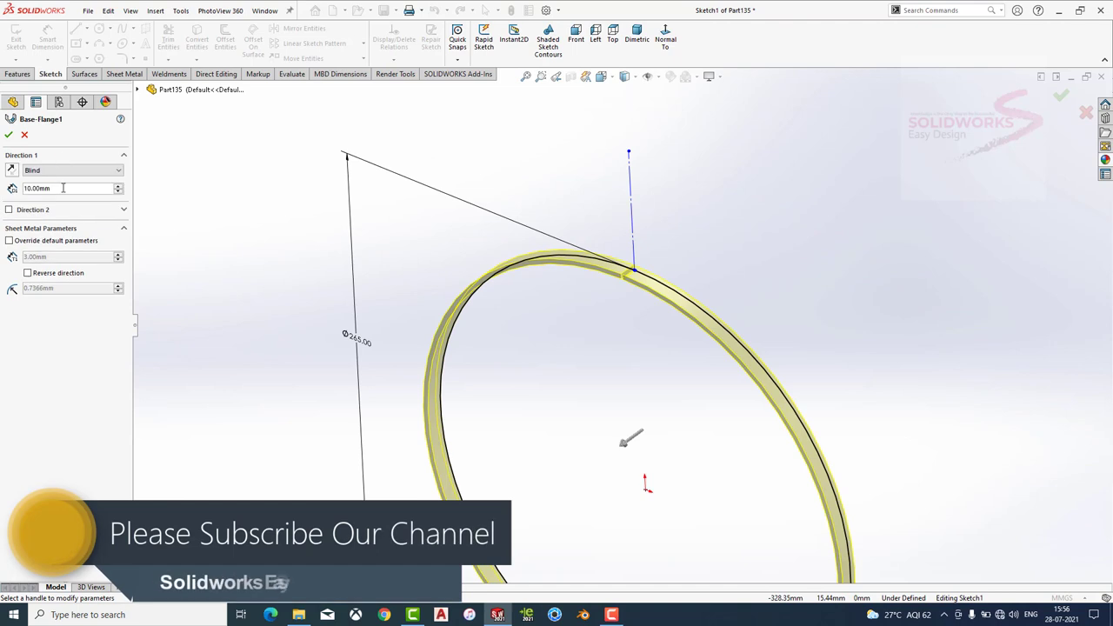
text(200)
key(Return)
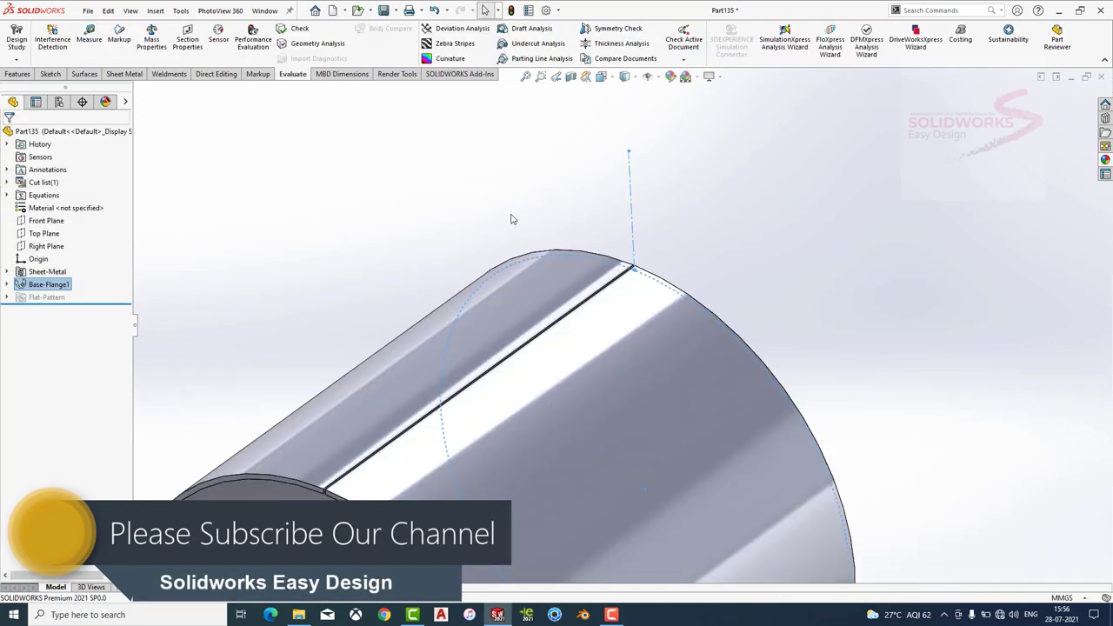
scroll(594, 348, up, 3)
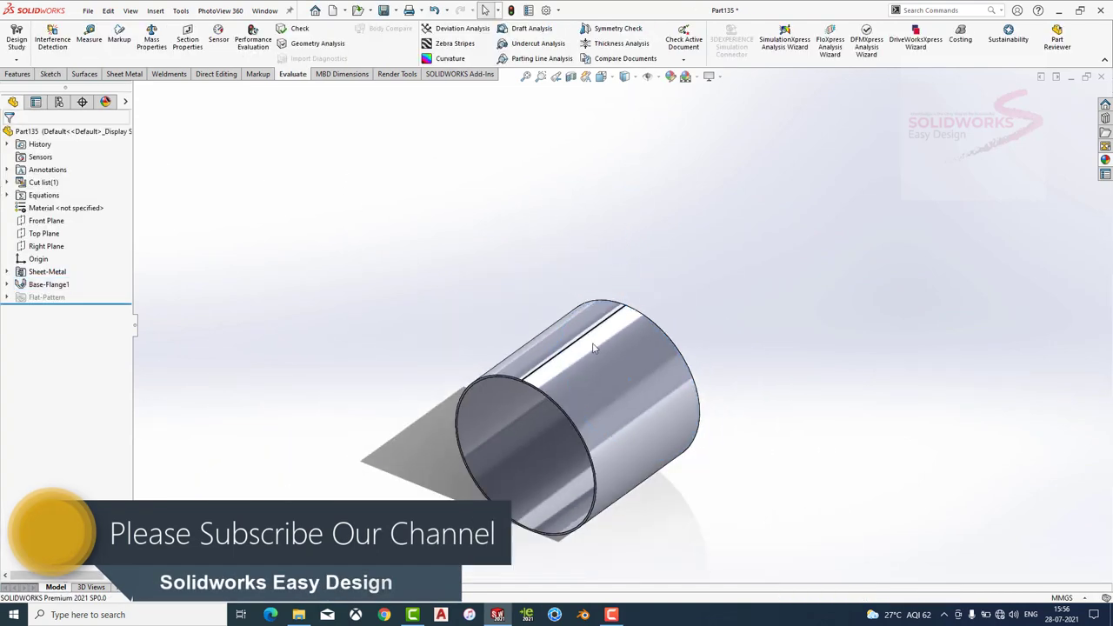
click(57, 245)
Start a sketch on the Right Plane with a horizontal centreline across the part.
click(64, 228)
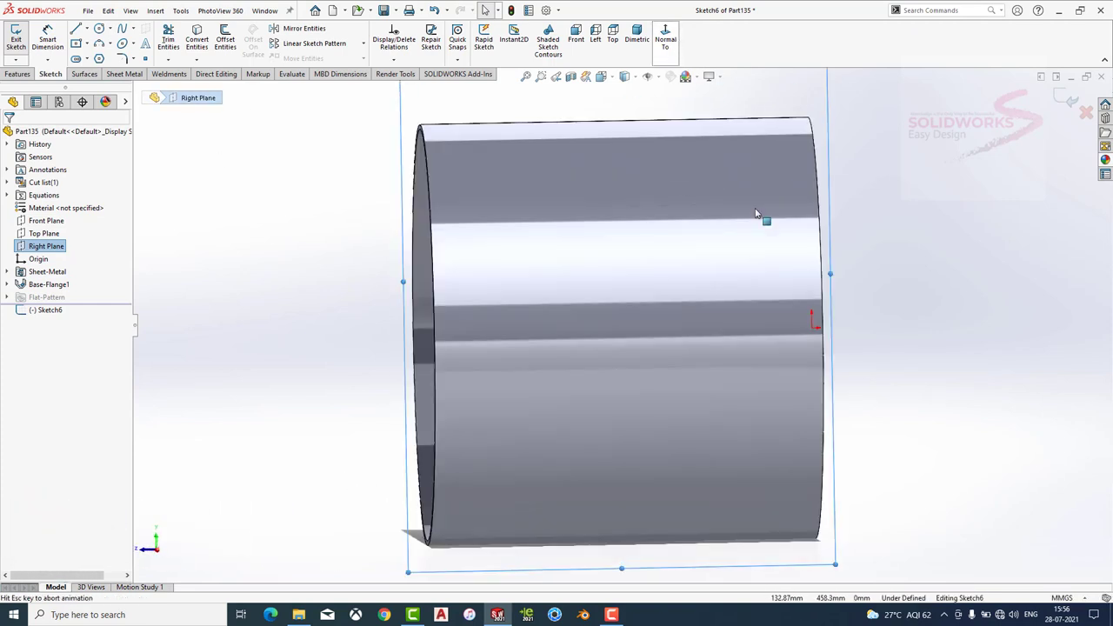
click(865, 303)
click(86, 29)
click(94, 44)
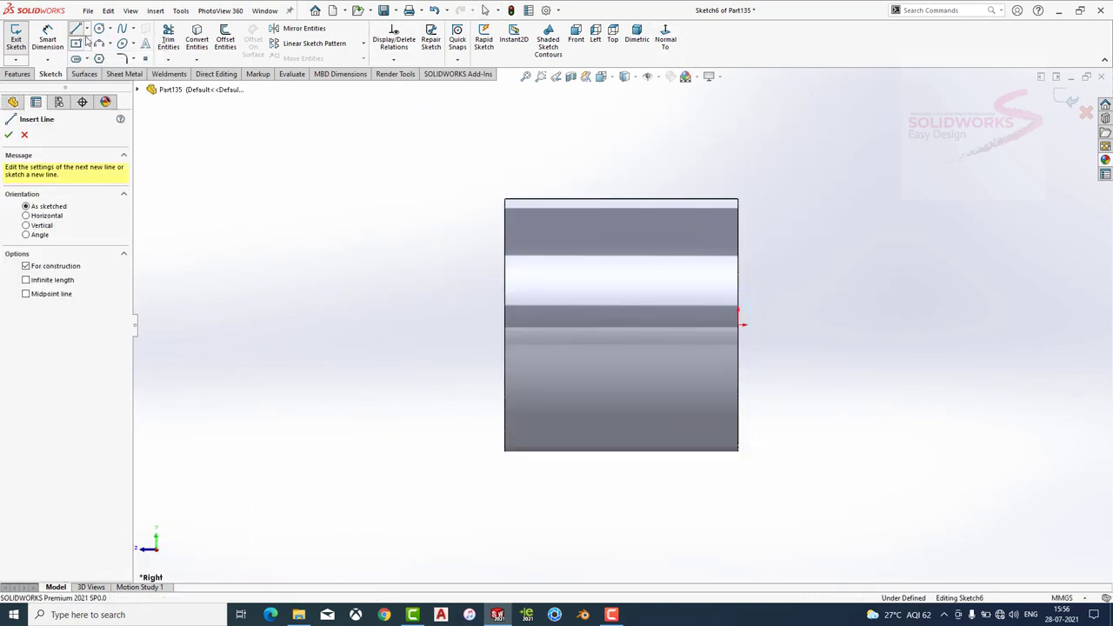
click(86, 29)
click(103, 57)
click(504, 325)
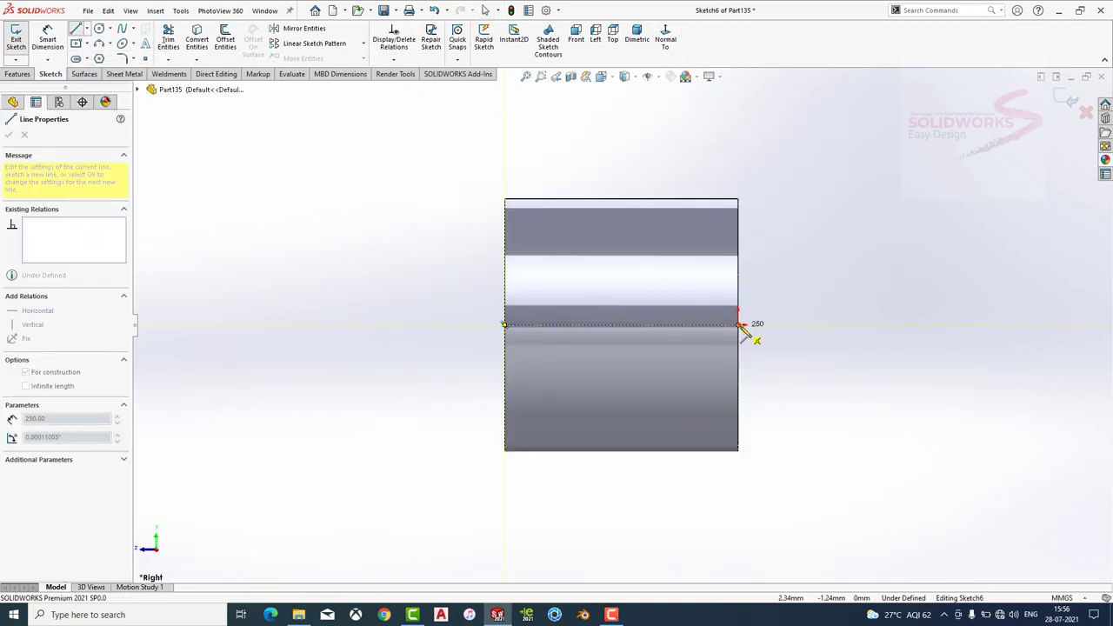
click(739, 325)
key(Escape)
Change the scene lighting and add a vertical centreline from bottom edge to top edge.
click(693, 77)
click(756, 106)
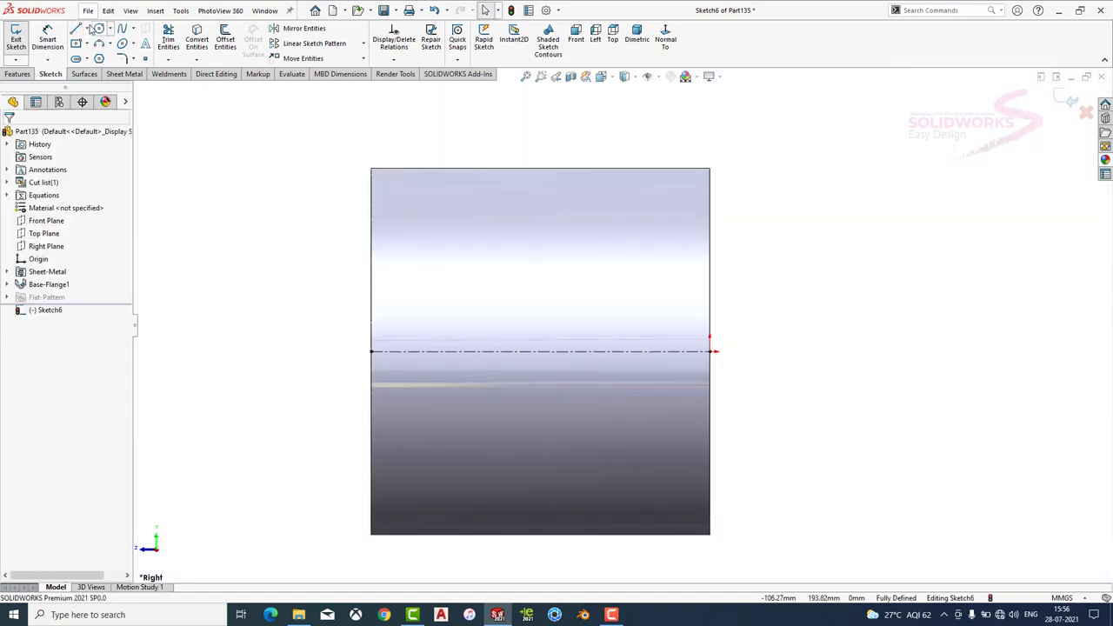
click(85, 29)
click(102, 54)
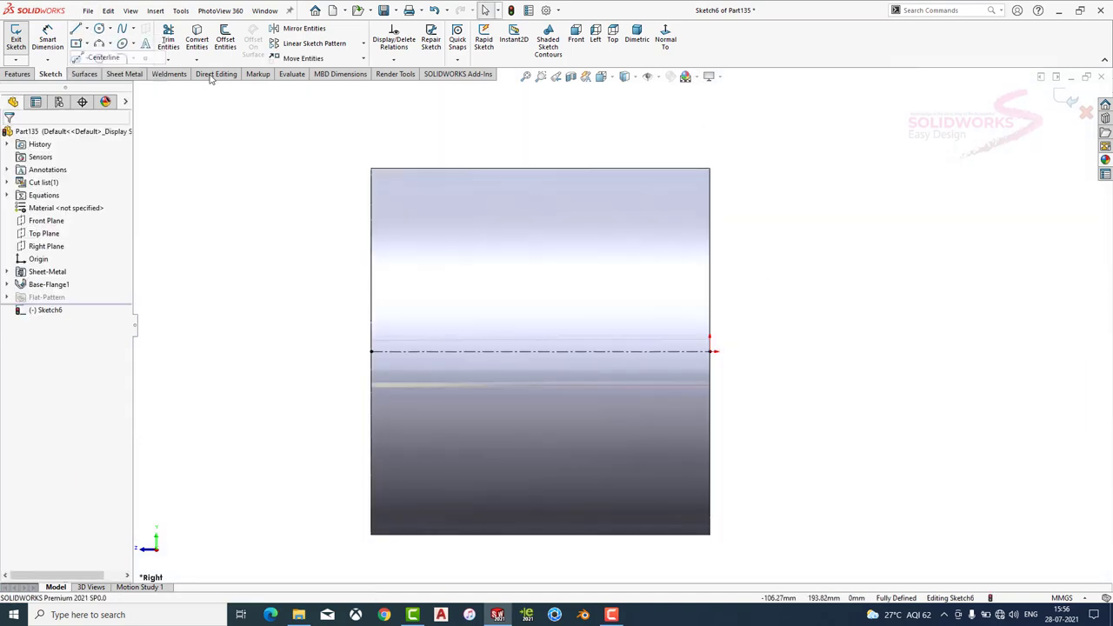
click(540, 534)
click(539, 168)
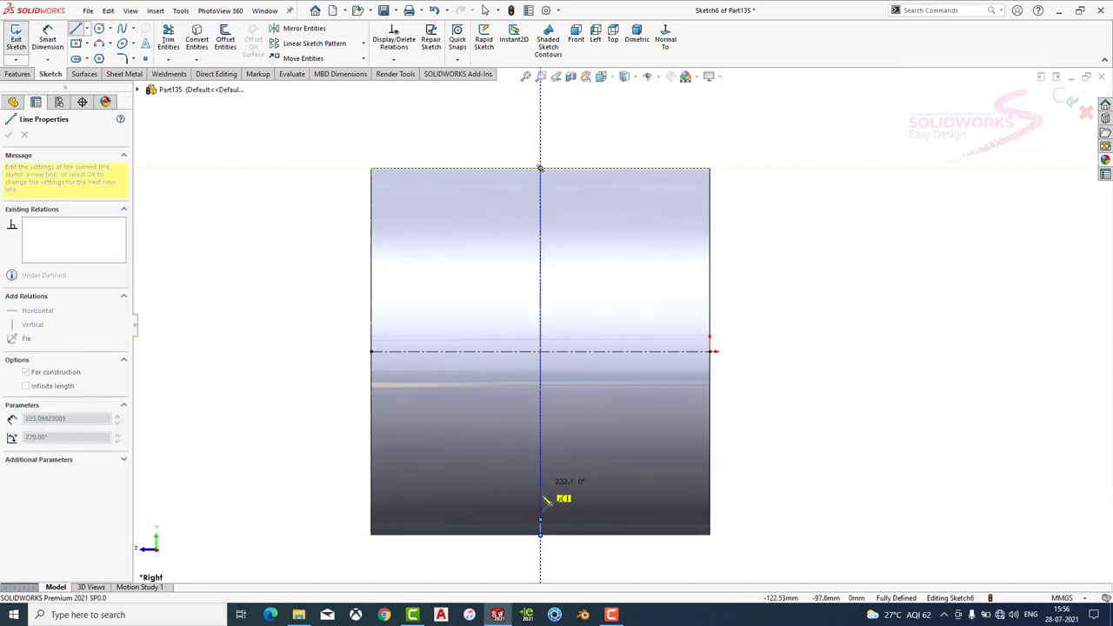
key(Escape)
click(541, 527)
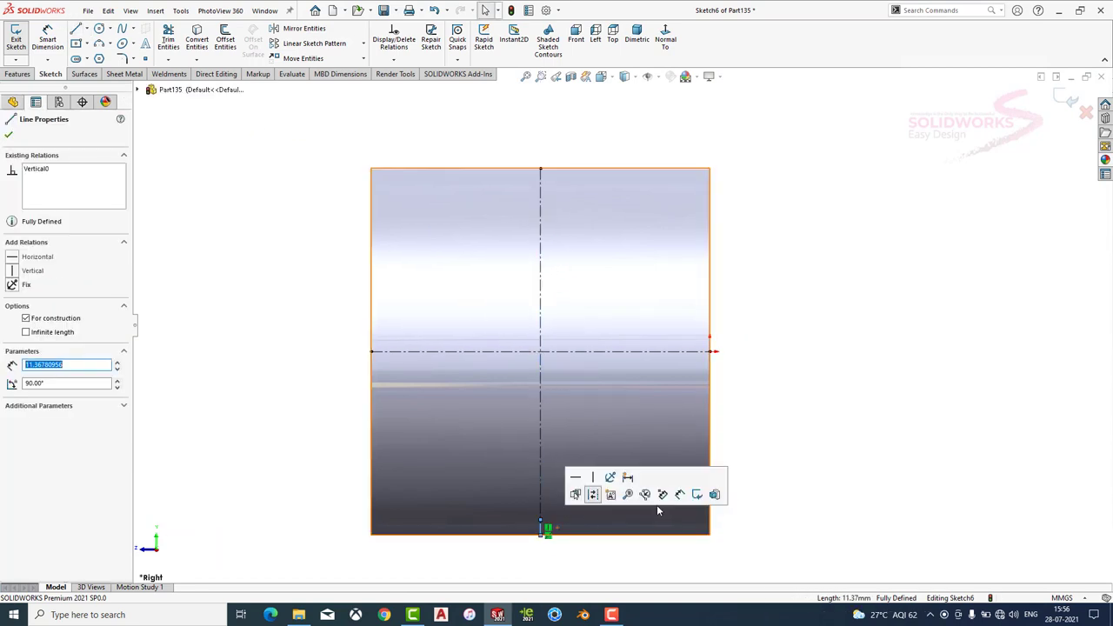
key(Escape)
Offset the vertical centreline 90 mm to both sides.
click(225, 42)
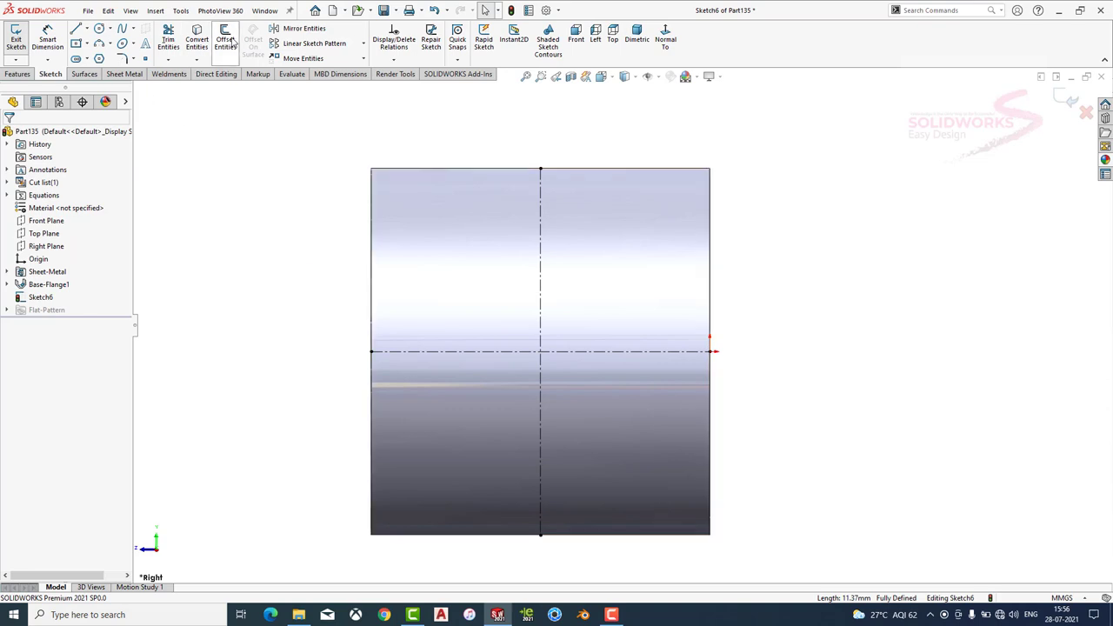
click(540, 198)
text(90)
key(Return)
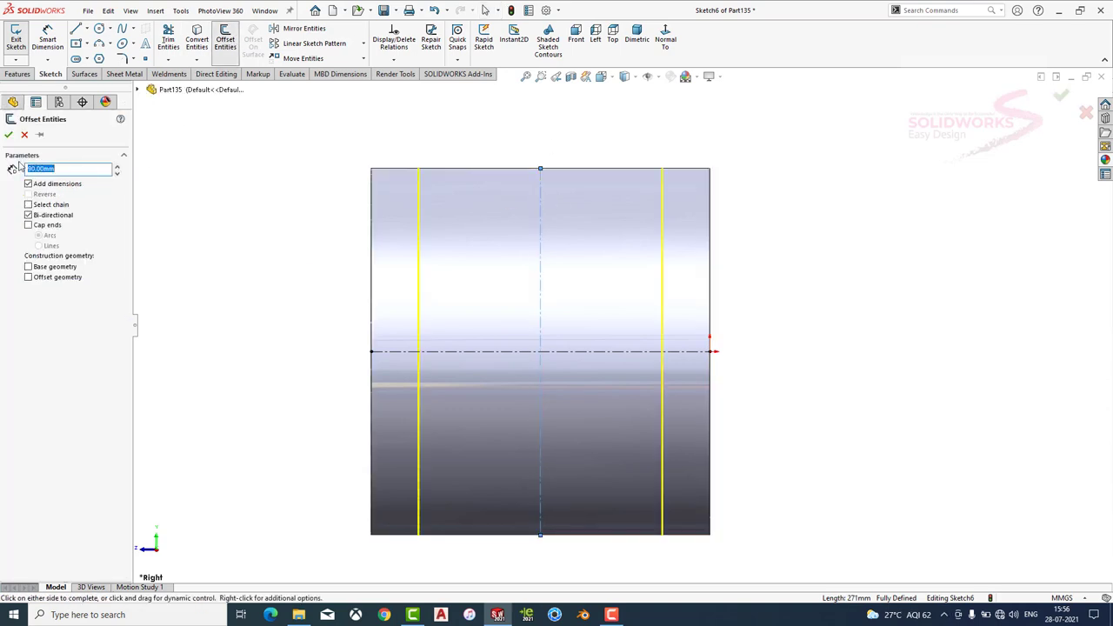
click(8, 134)
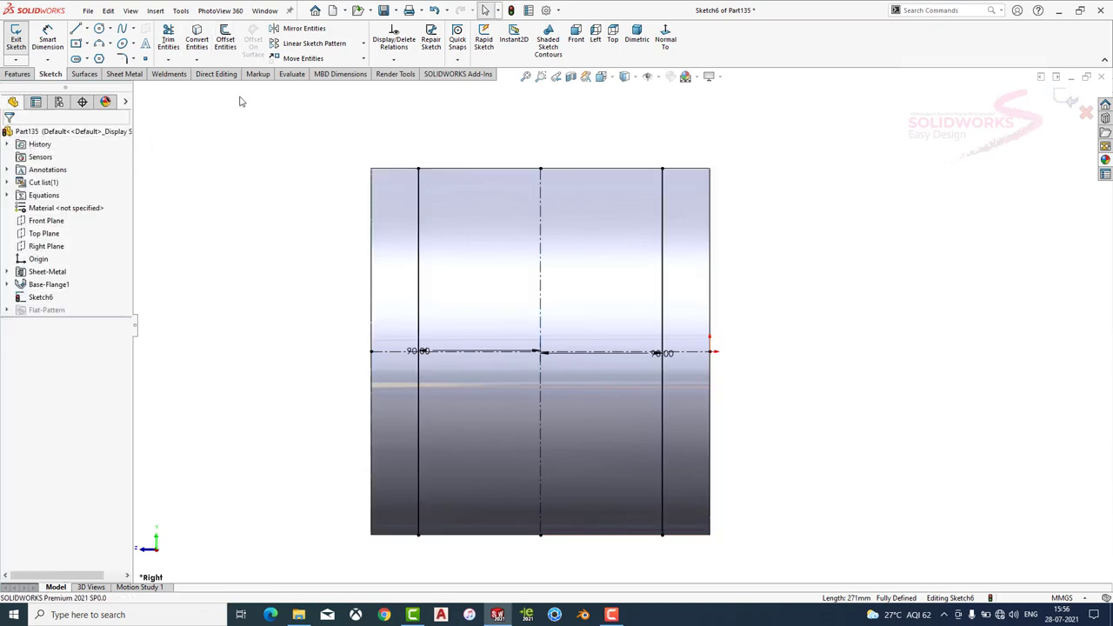
Draw a horizontal line across the part, dimensioned 78 mm below the top edge.
click(76, 29)
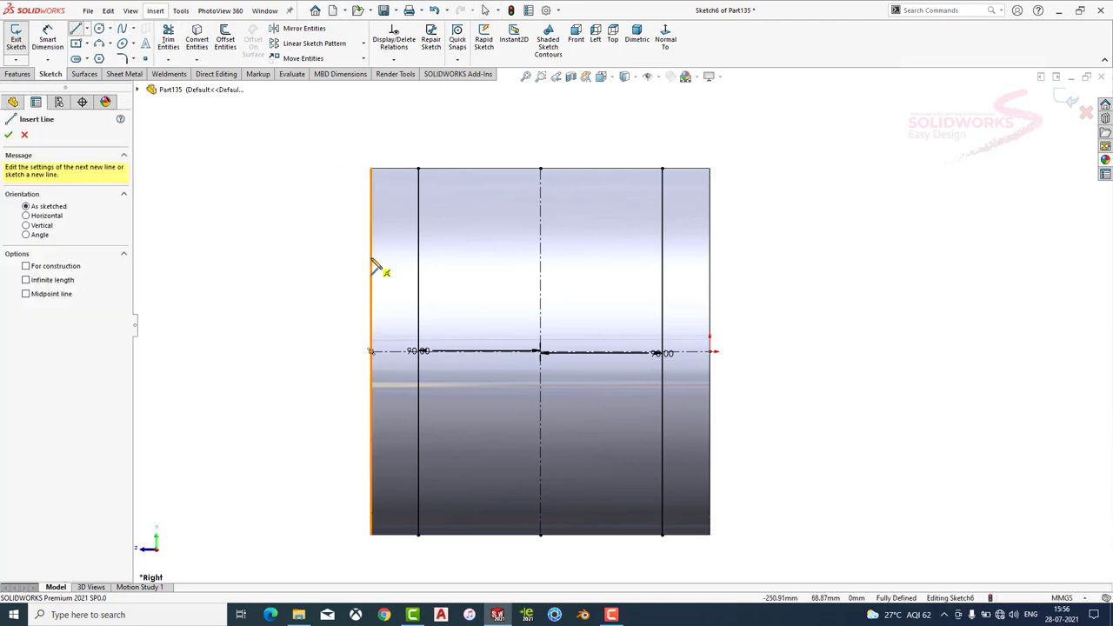
click(373, 260)
click(711, 259)
key(Escape)
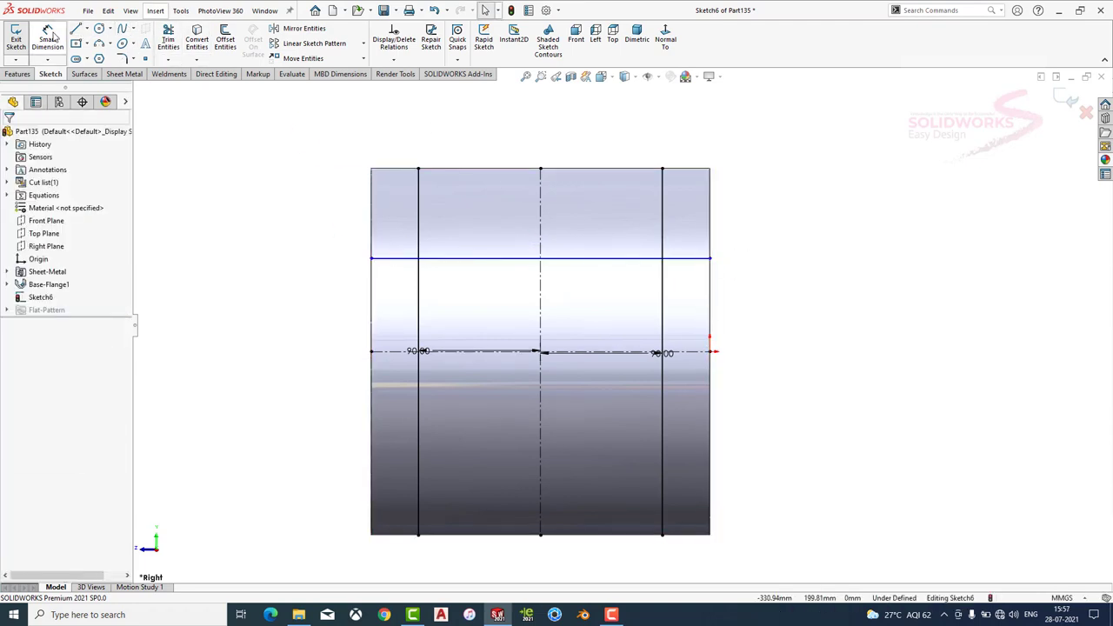
click(698, 259)
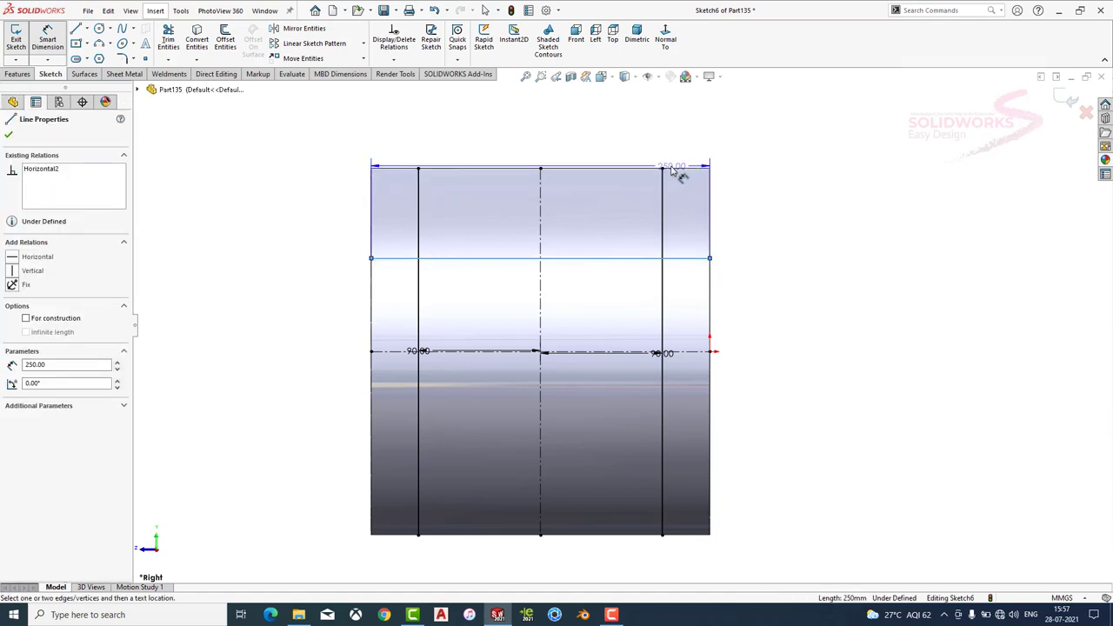
click(663, 169)
click(751, 212)
text(78)
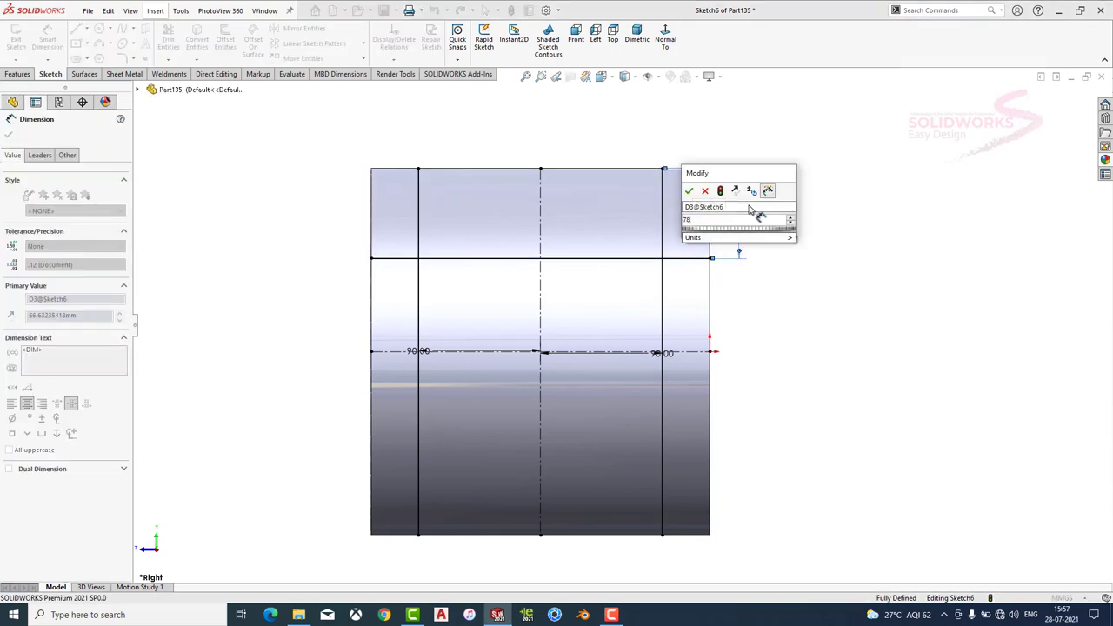
key(Return)
Mirror the 78 mm line about the horizontal centreline.
click(298, 33)
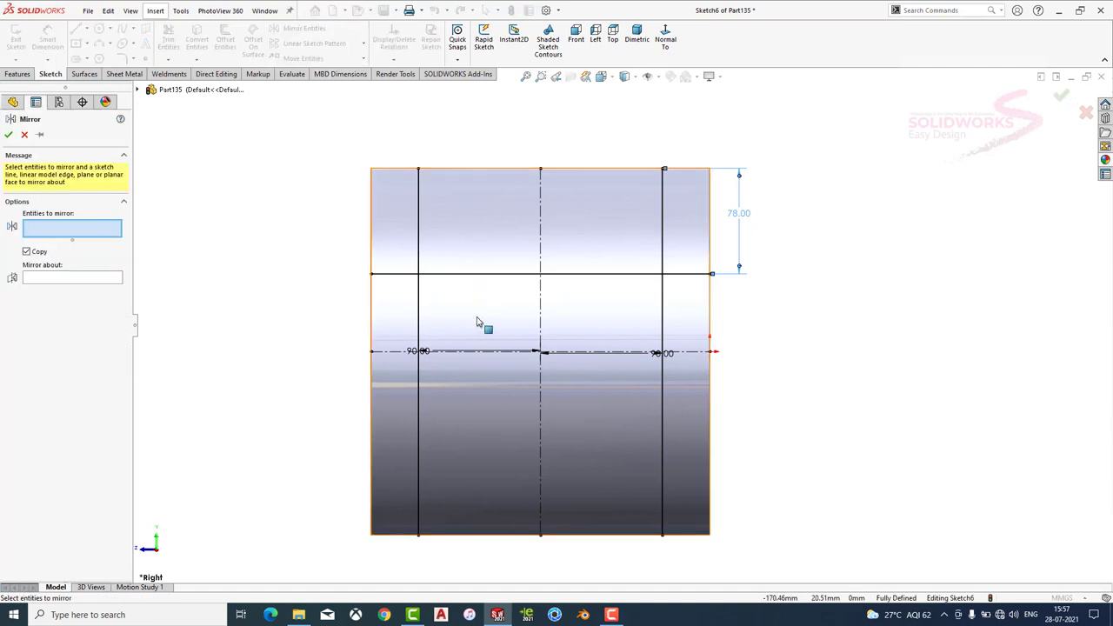
click(463, 275)
click(91, 278)
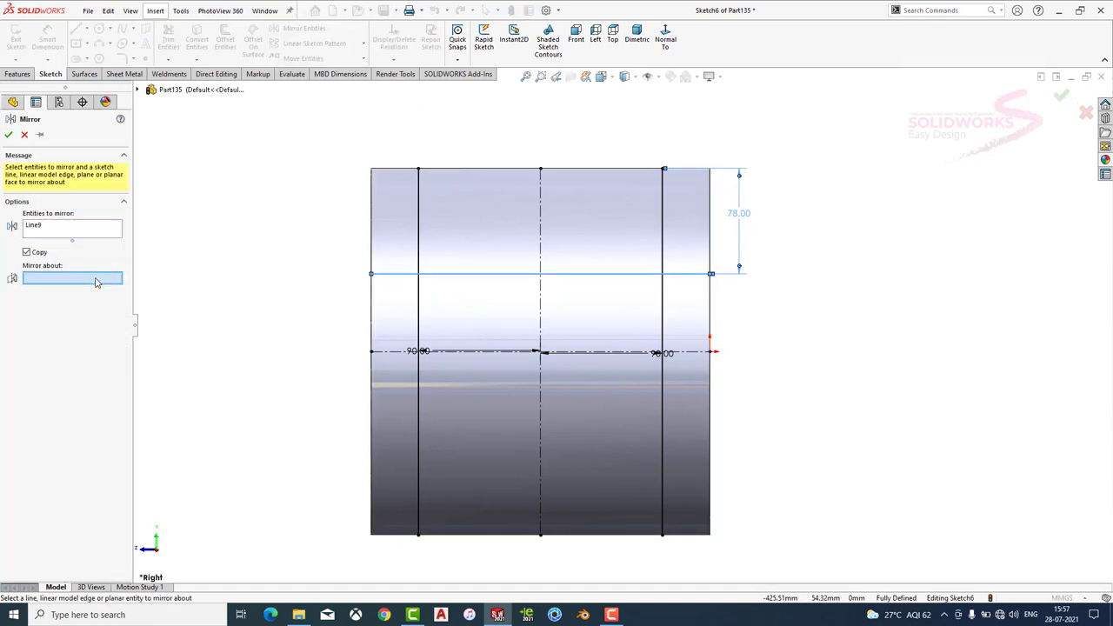
click(483, 353)
click(8, 136)
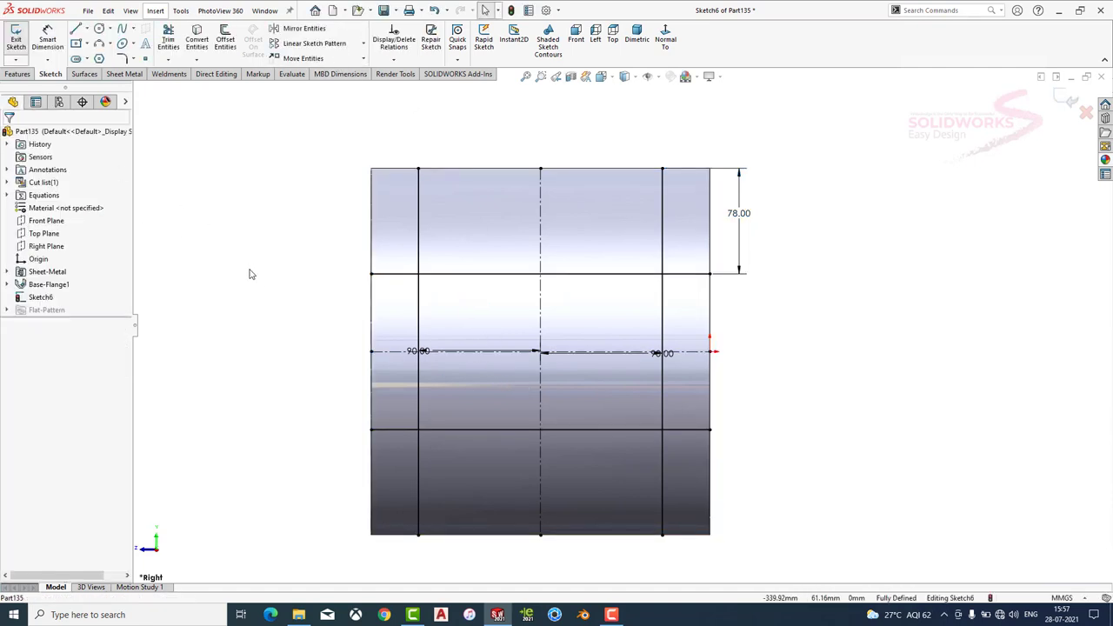
click(168, 42)
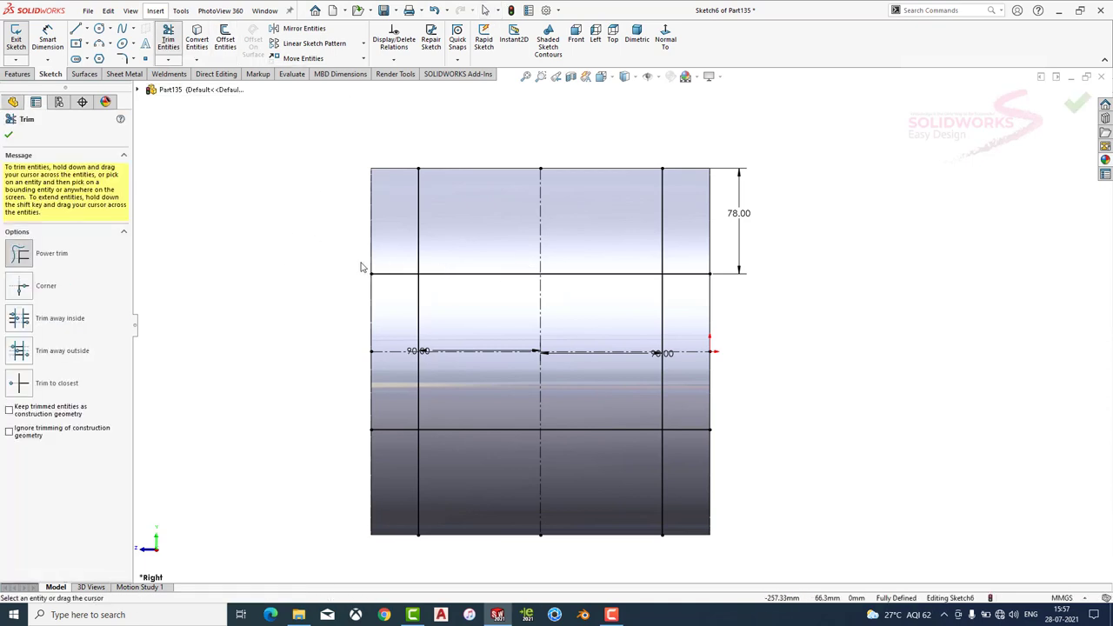
Add lines along the top and bottom edges, then power-trim away the outer and middle segments.
key(Escape)
key(l)
click(418, 168)
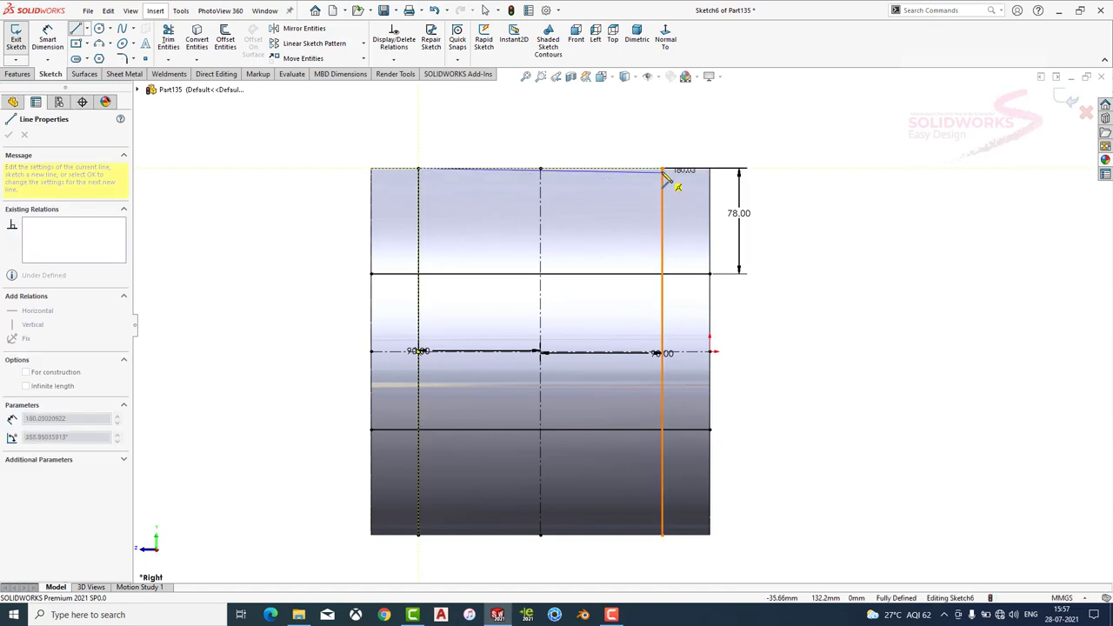
click(663, 169)
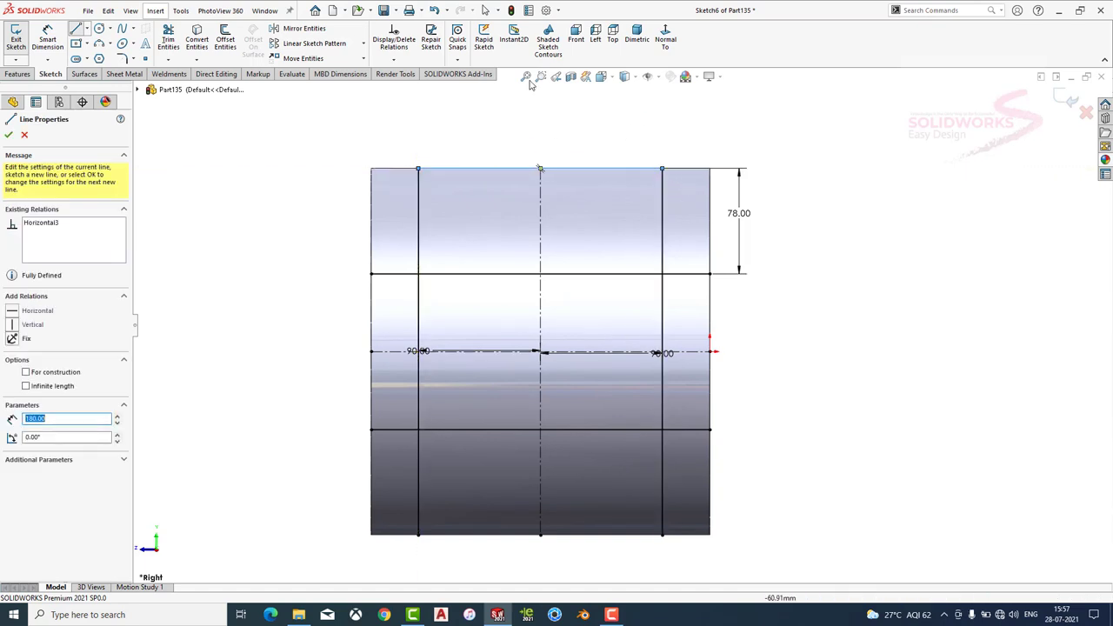
click(418, 534)
click(662, 534)
key(Escape)
click(168, 39)
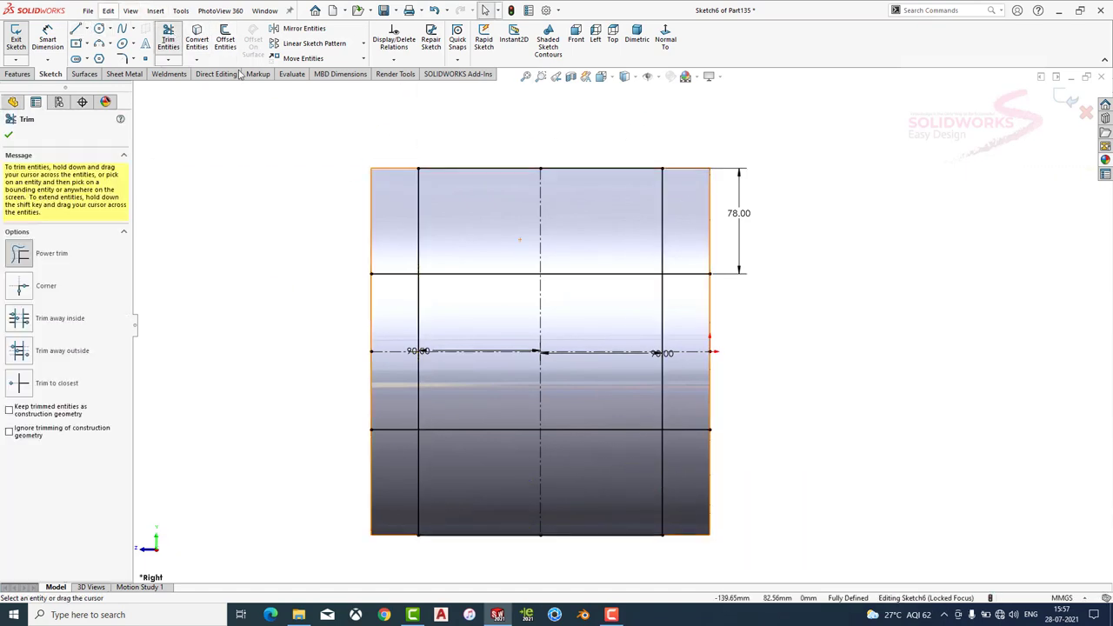
mouse_move(376, 314)
mouse_down()
mouse_move(449, 399)
mouse_move(350, 386)
mouse_up()
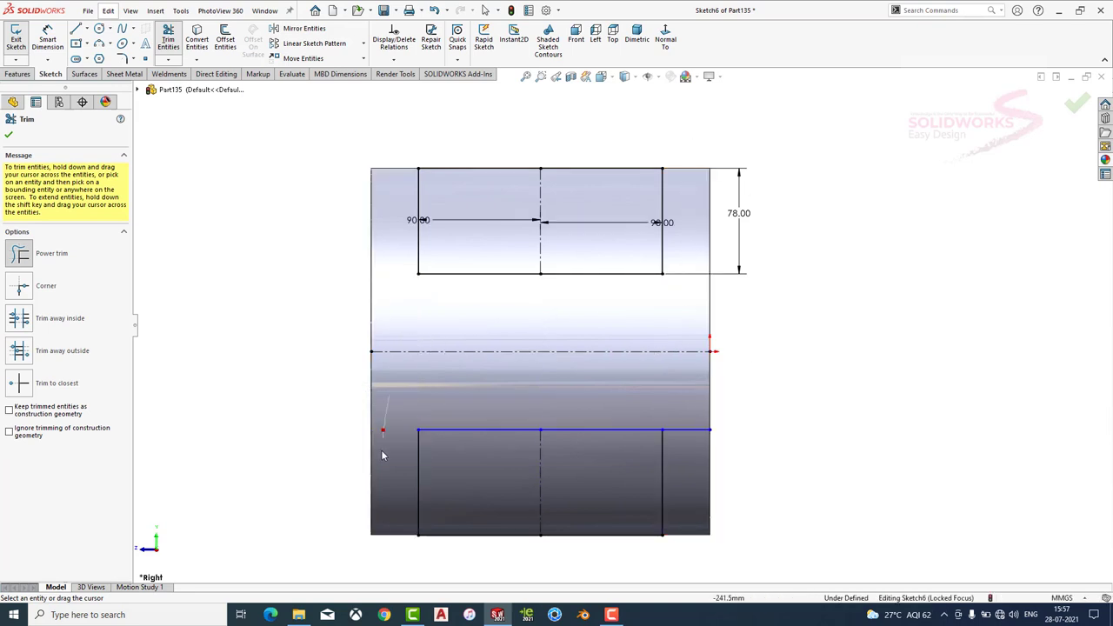
Extrude-cut the sketch Through All - Both to make two windows.
click(17, 74)
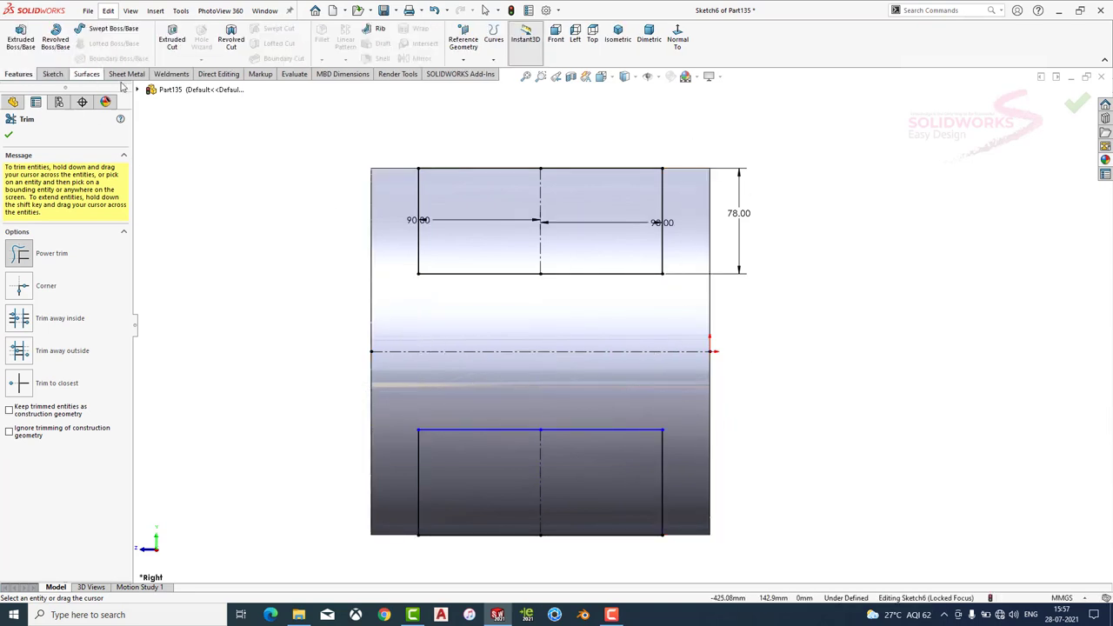
click(171, 39)
click(52, 205)
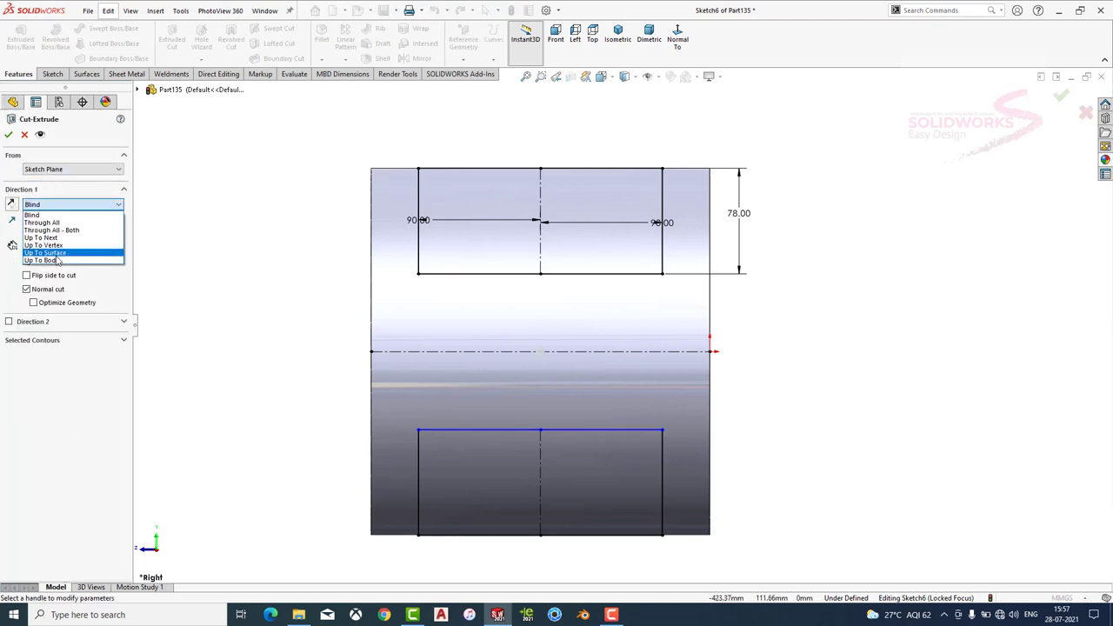
click(52, 231)
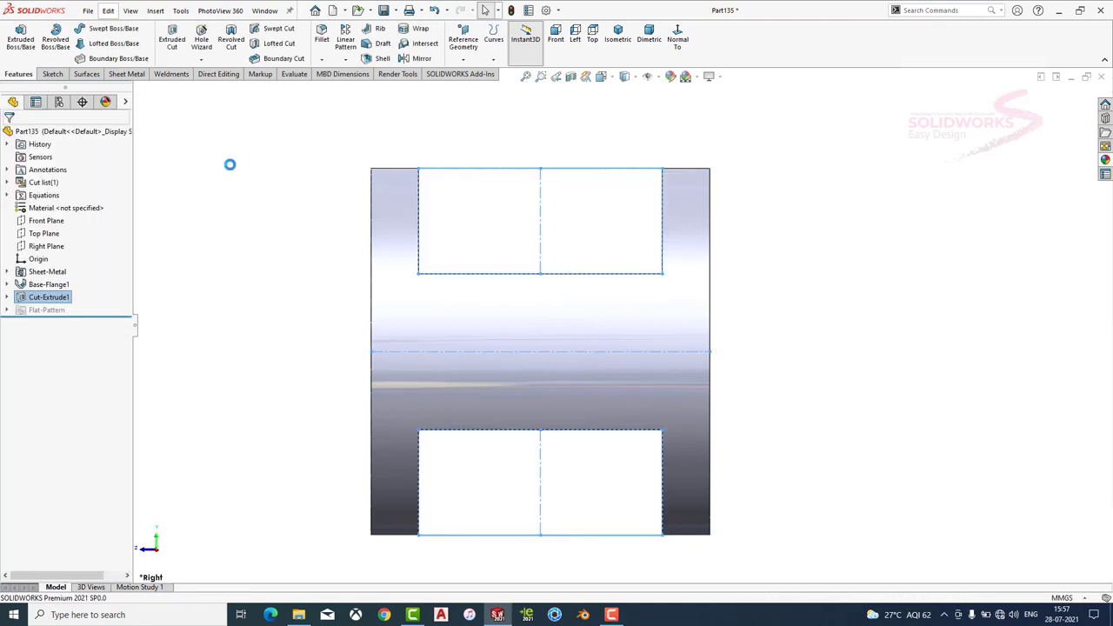
Apply the metallic warm grey appearance to the part.
click(1106, 160)
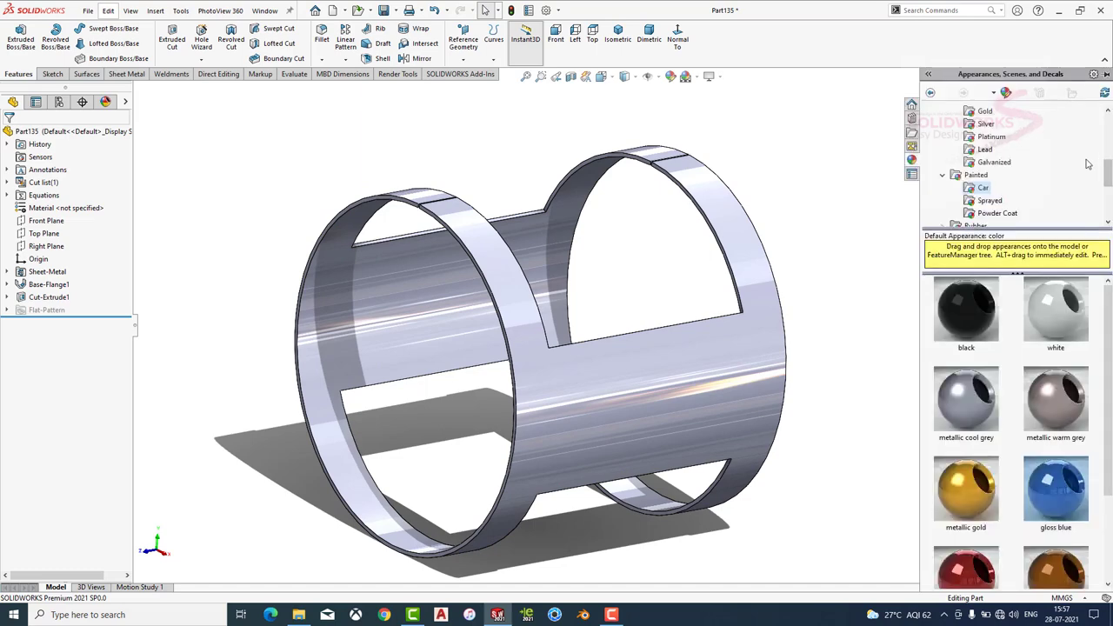
scroll(1075, 412, down, 2)
double_click(1057, 296)
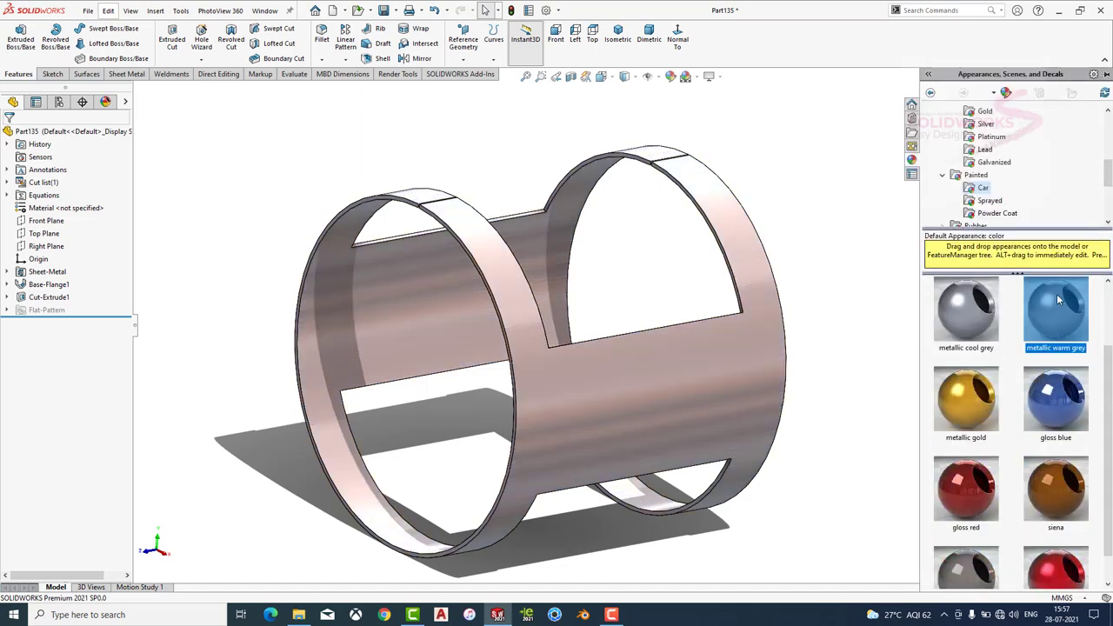
middle_drag(808, 235, 816, 267)
Save the part as 12 in Desktop > New folder (2) and close it.
key(ctrl+s)
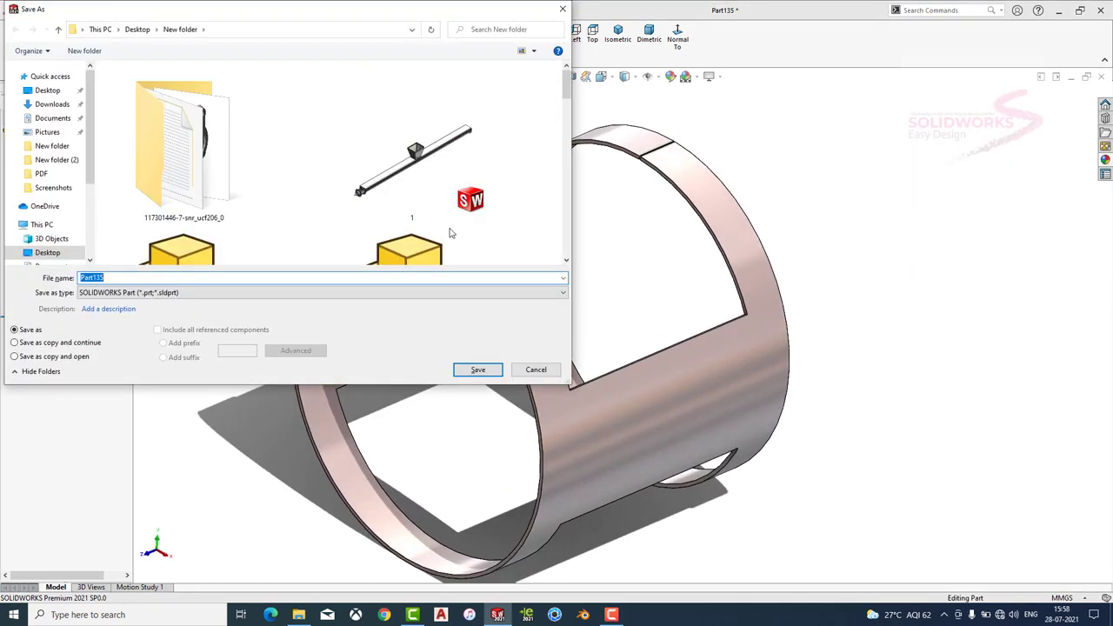
click(48, 91)
double_click(195, 114)
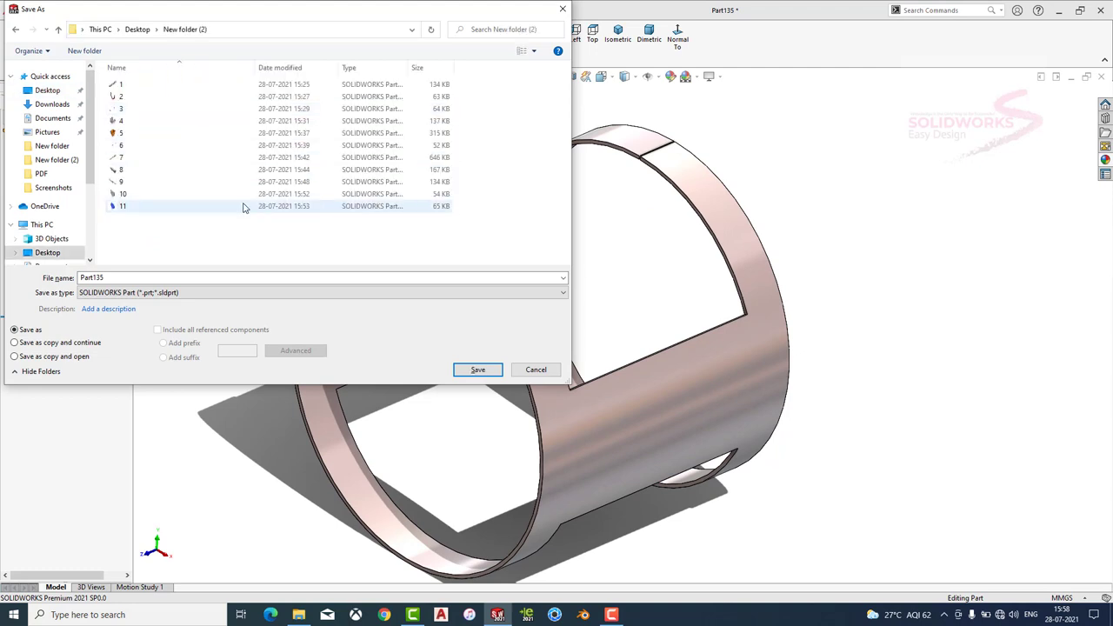
double_click(152, 279)
key(Return)
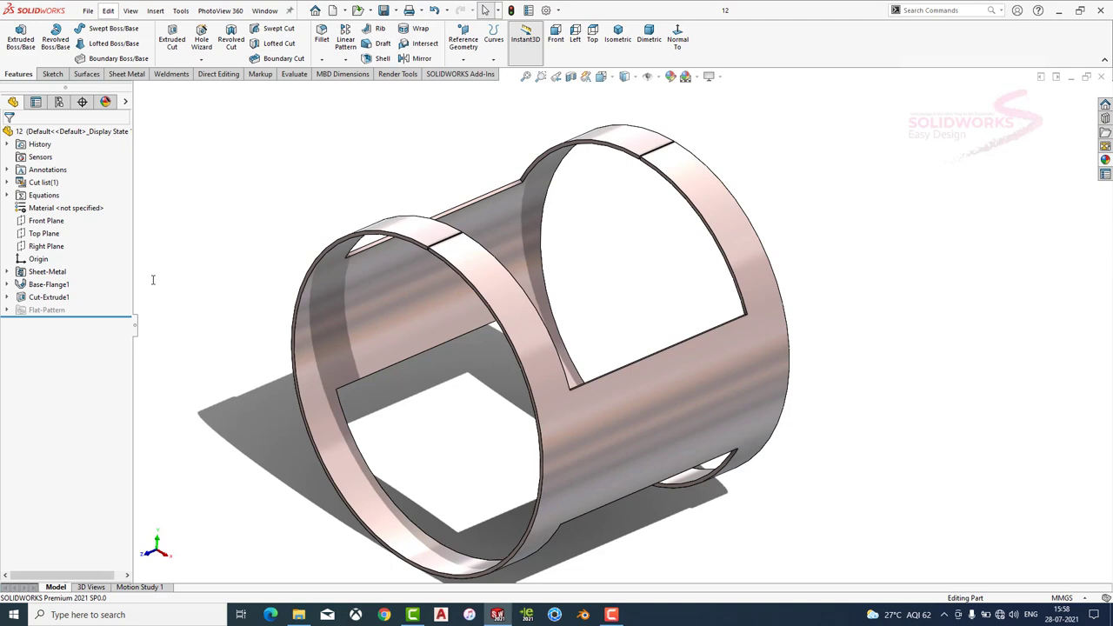
click(1101, 77)
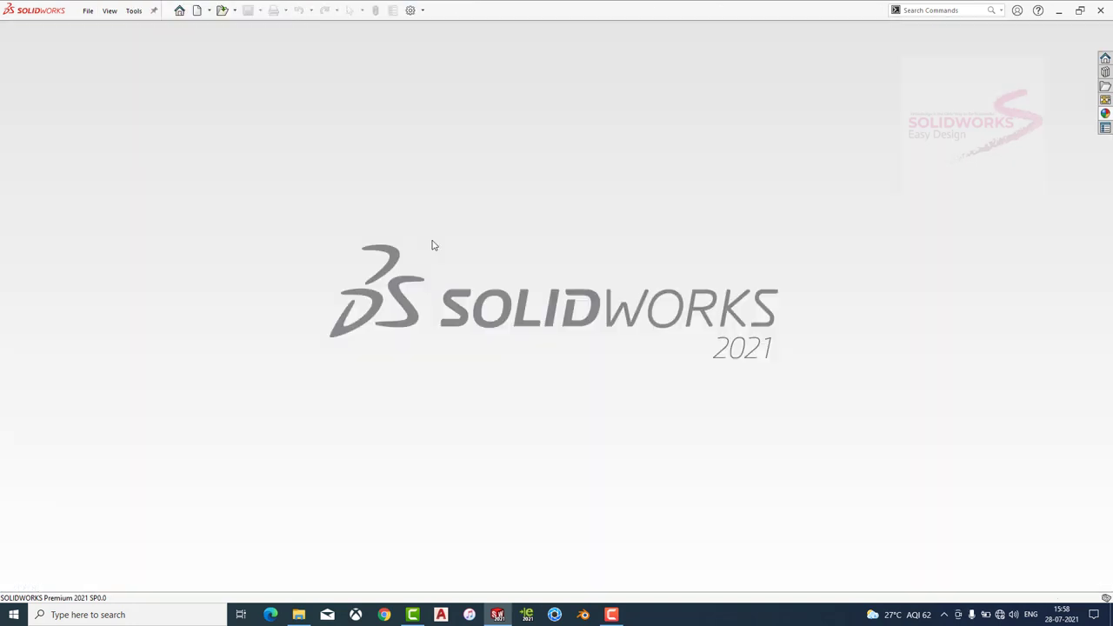
Create a new part and start a sketch on the Front Plane.
click(88, 10)
click(104, 27)
click(461, 450)
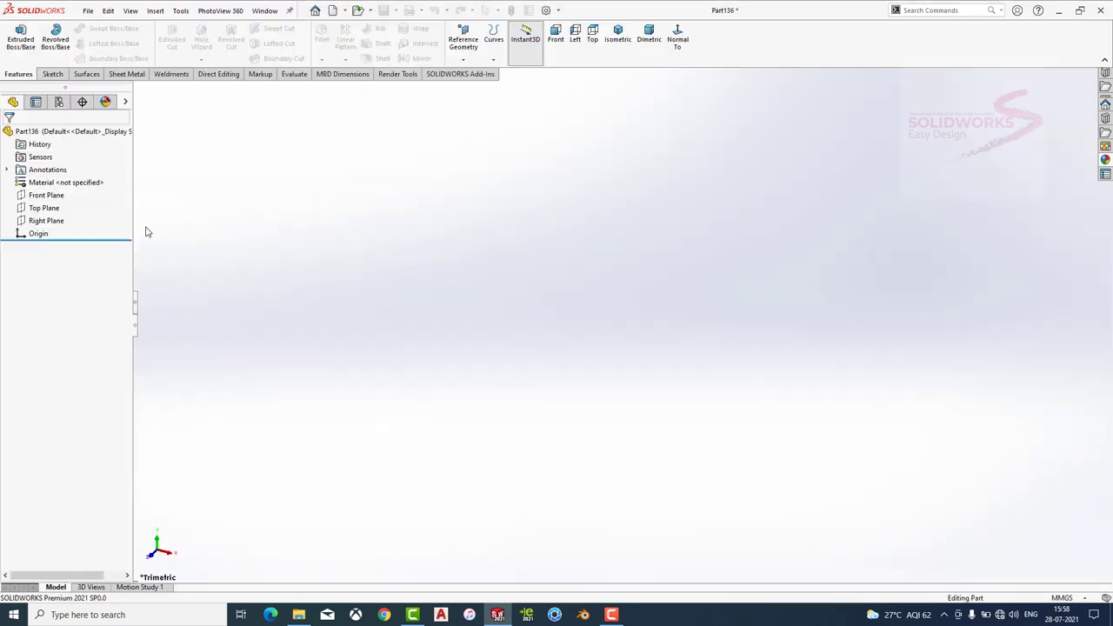
click(46, 195)
click(134, 128)
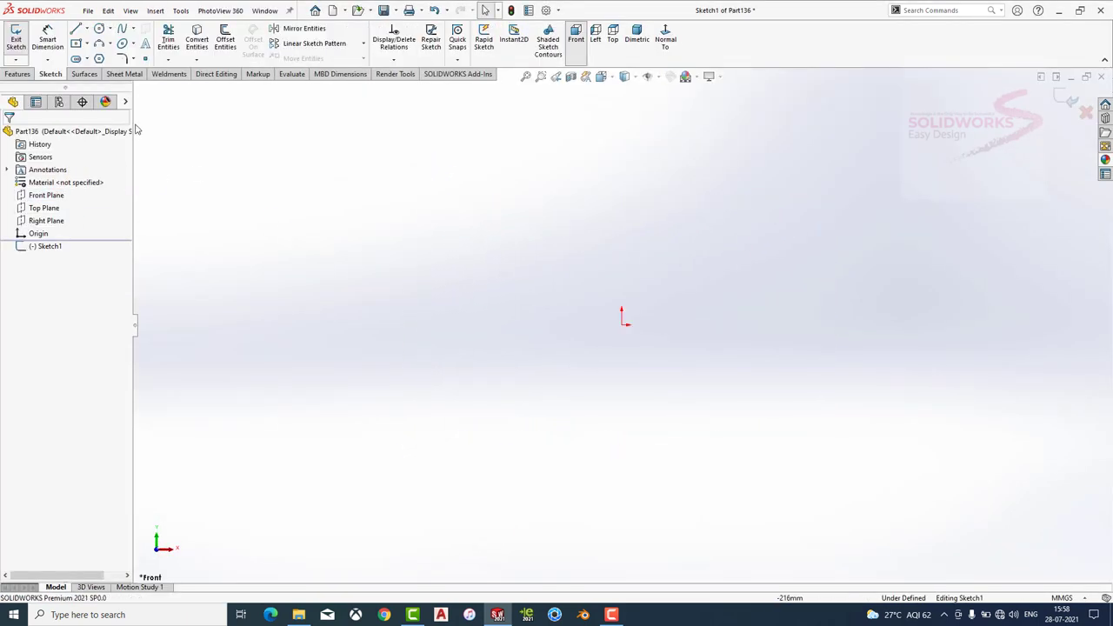
Draw a circle centred on the origin with a 210 mm diameter.
click(99, 28)
click(623, 319)
click(432, 218)
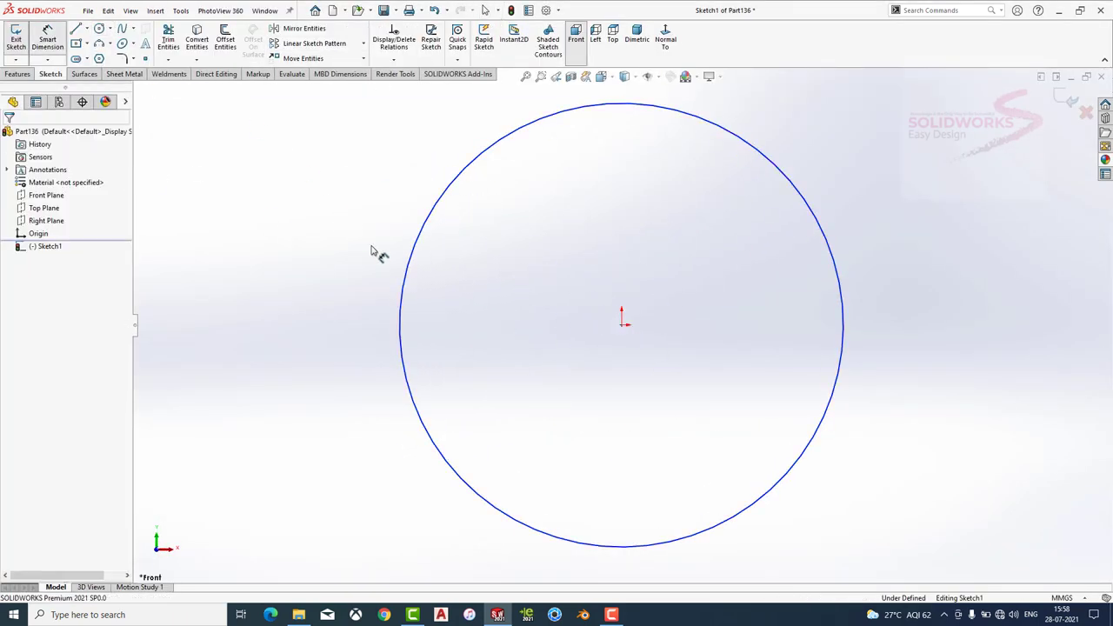
click(398, 287)
click(374, 289)
text(210)
key(Return)
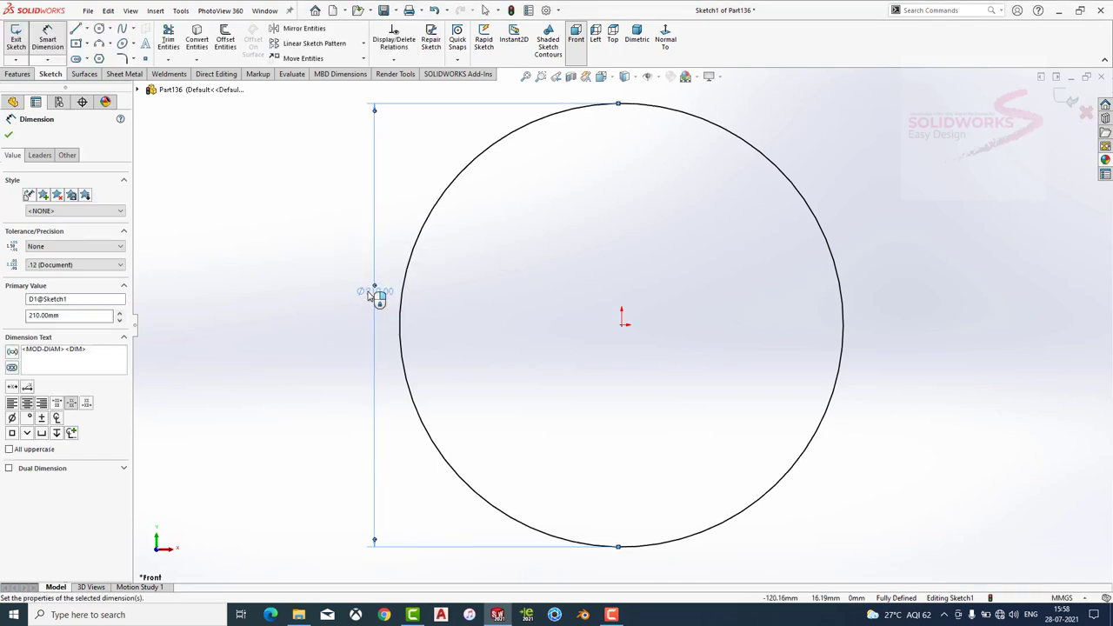
Draw a vertical line up from the centre and offset it 0.5 mm to both sides.
click(75, 29)
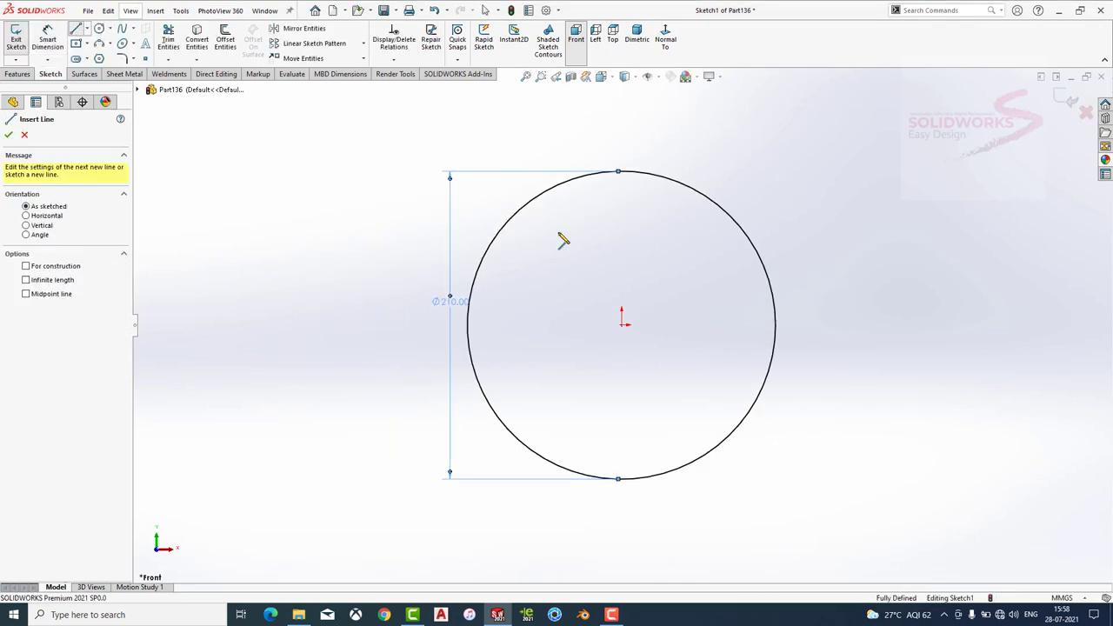
click(623, 325)
click(621, 97)
key(Escape)
click(226, 39)
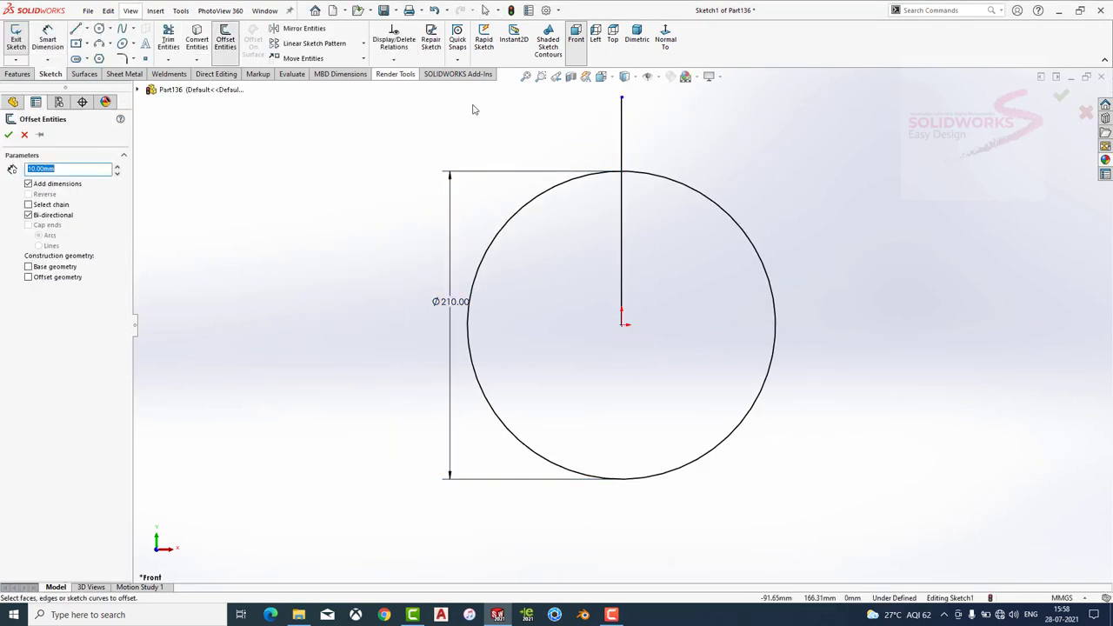
click(625, 141)
click(119, 172)
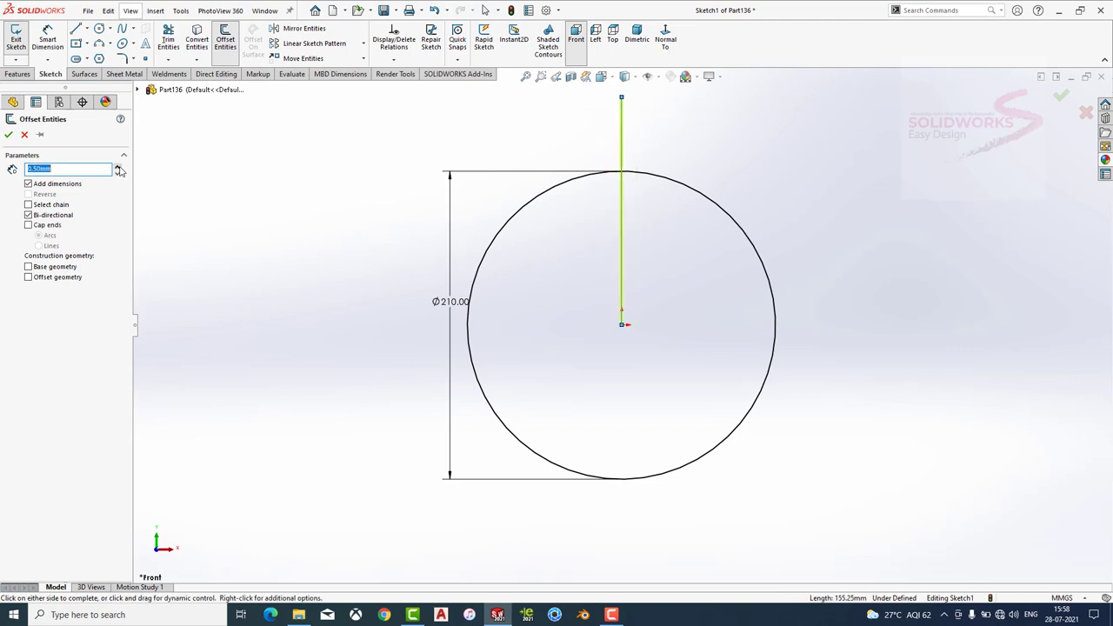
click(8, 136)
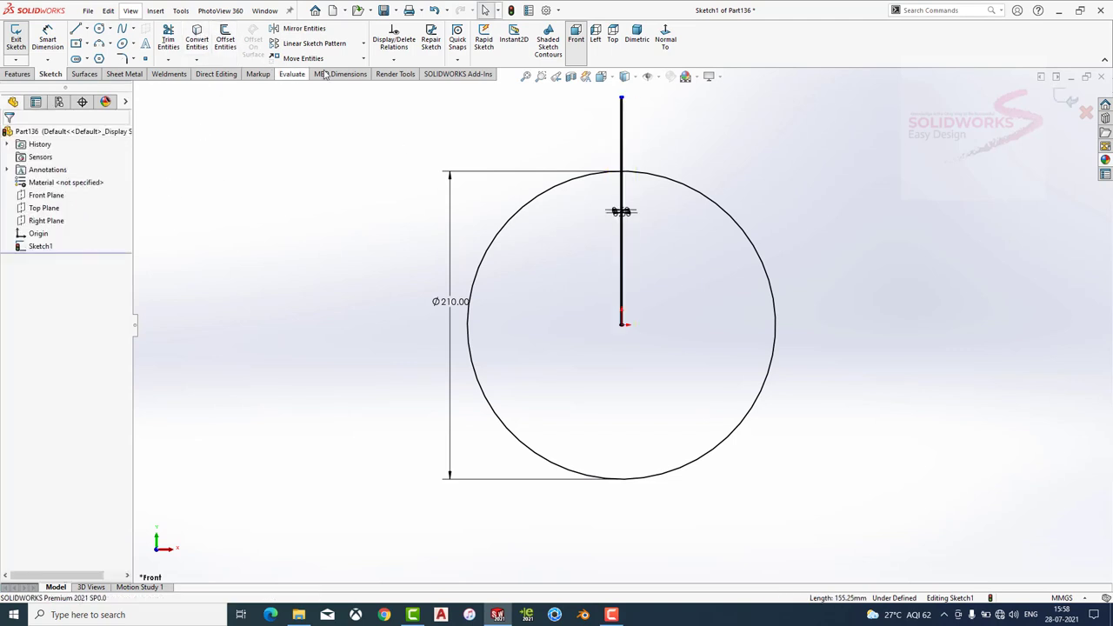
Trim the offset lines and top arc to leave a narrow gap in the circle.
click(168, 39)
scroll(614, 253, down, 10)
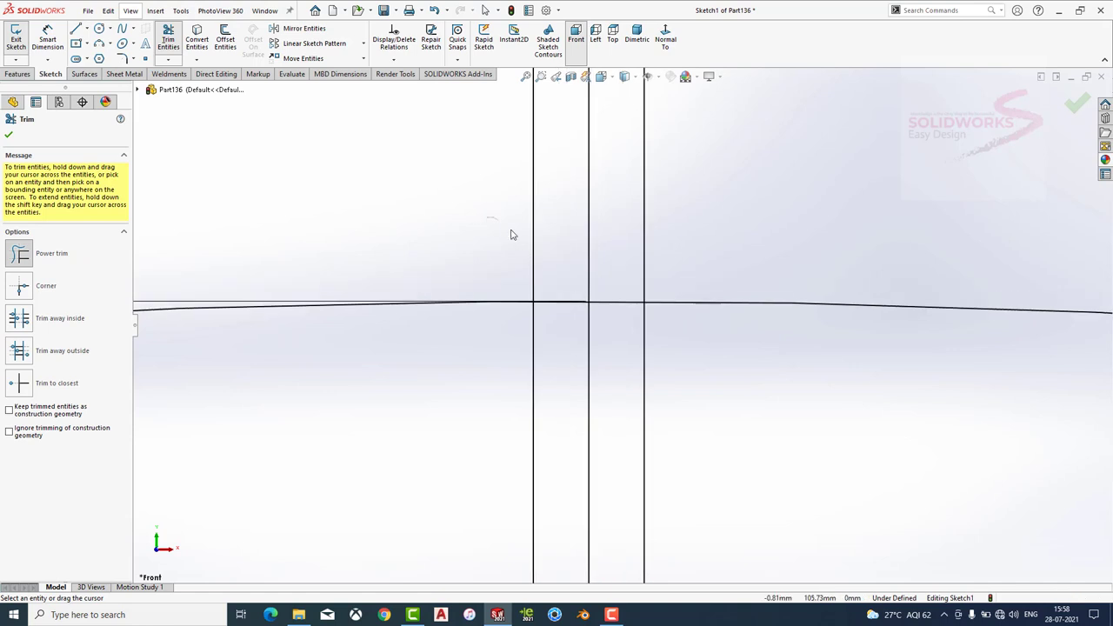
drag(536, 378, 598, 395)
drag(600, 325, 725, 117)
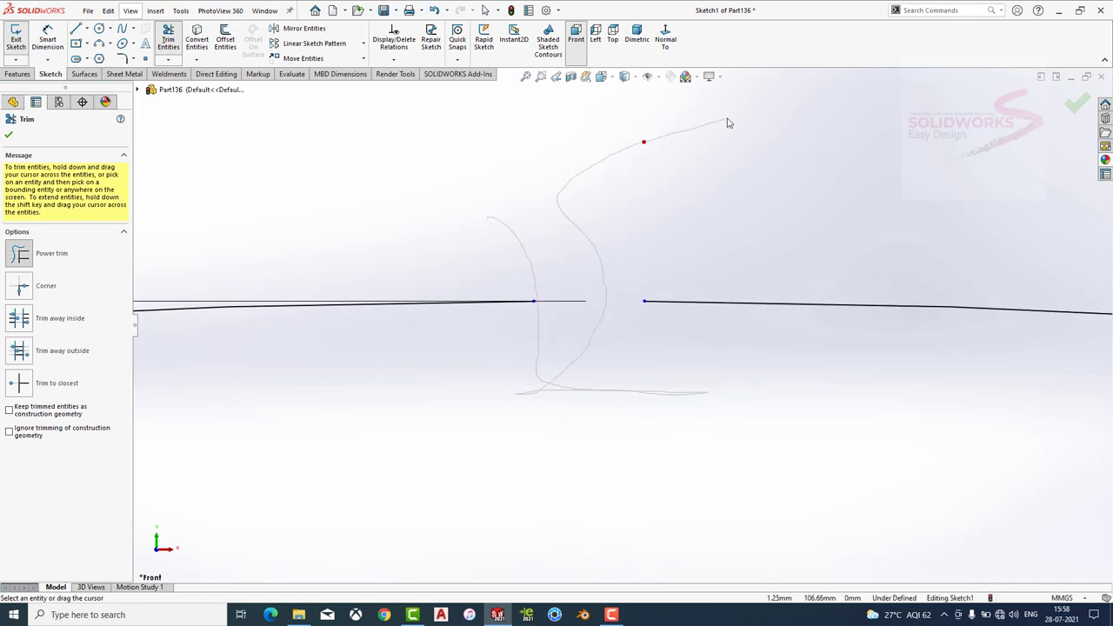
key(Escape)
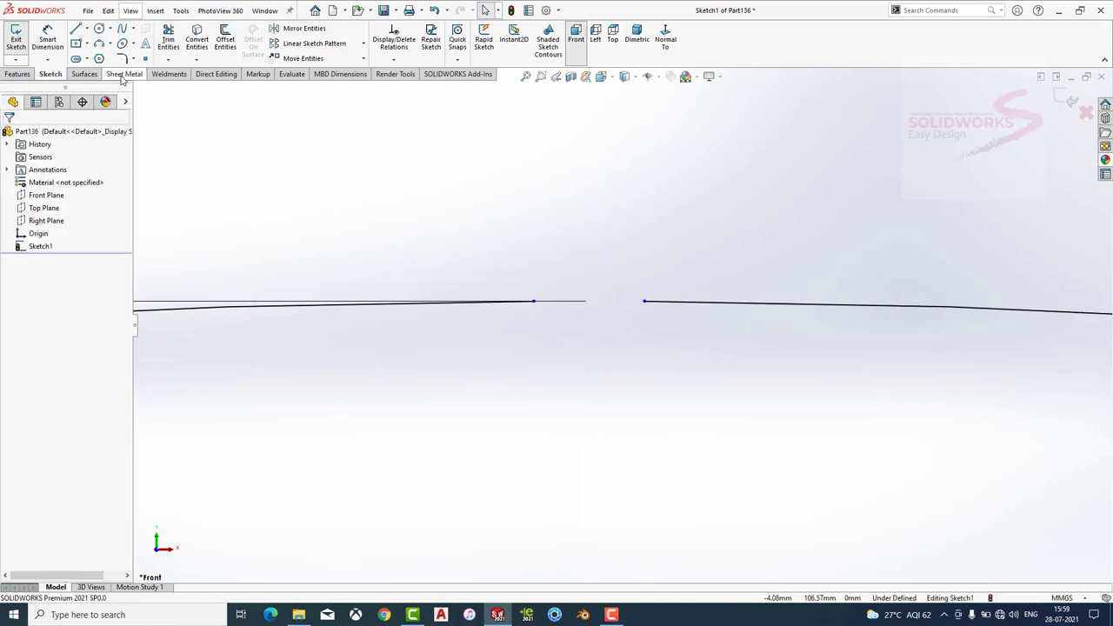
Turn the gapped circle into an 80 mm deep Base Flange ring.
click(125, 74)
click(22, 40)
scroll(663, 277, down, 3)
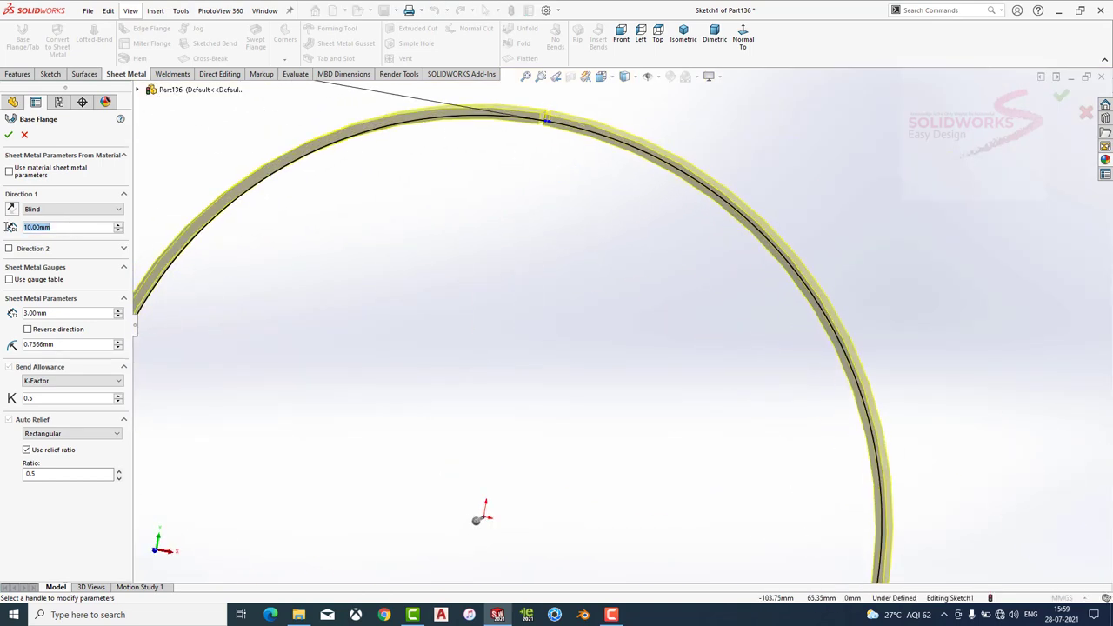
text(80)
key(Return)
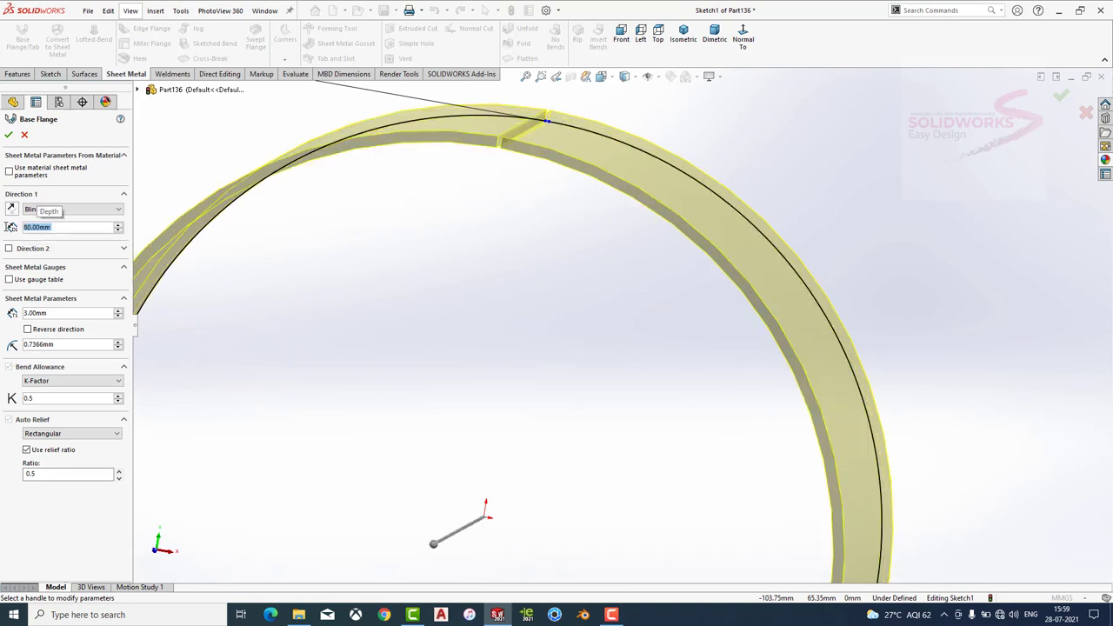
scroll(362, 248, up, 3)
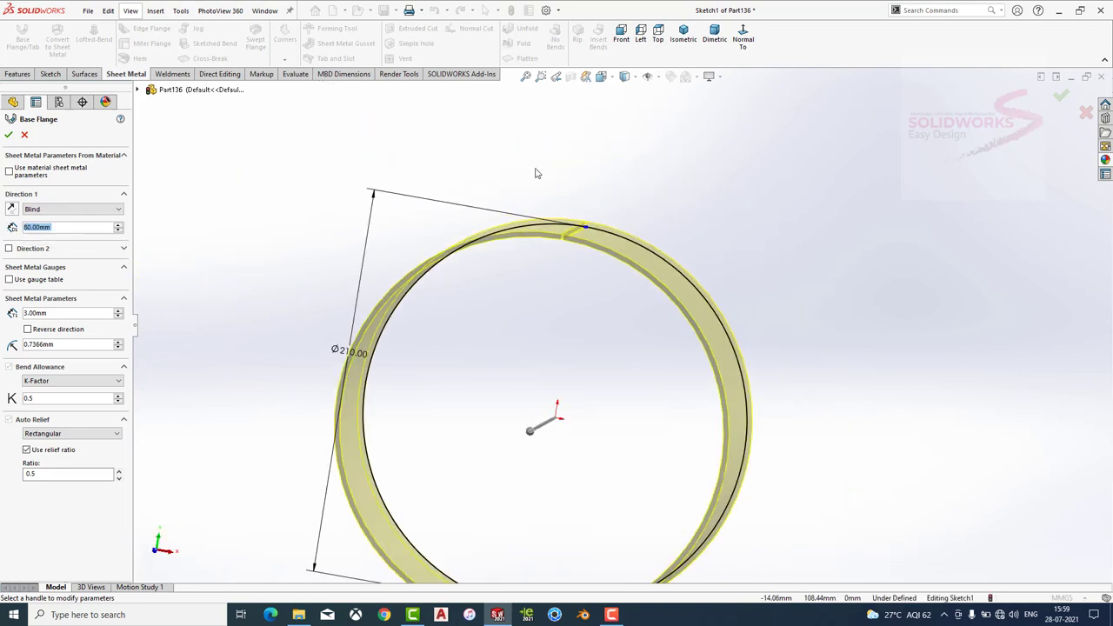
mouse_move(537, 169)
middle_down()
mouse_move(479, 271)
mouse_move(472, 382)
middle_up()
scroll(446, 368, down, 3)
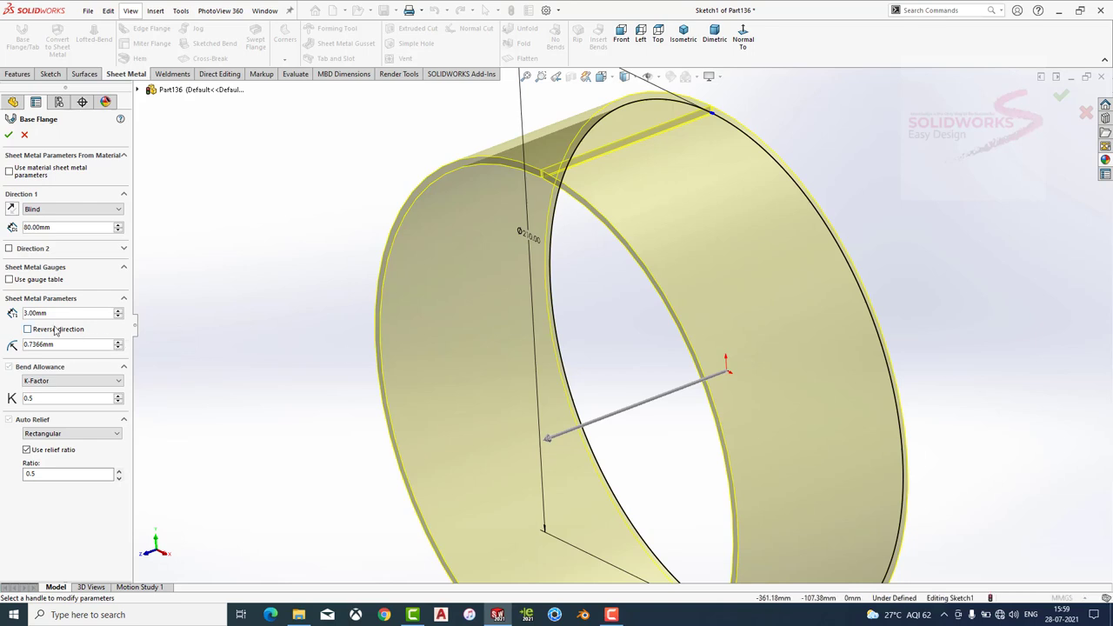
click(8, 135)
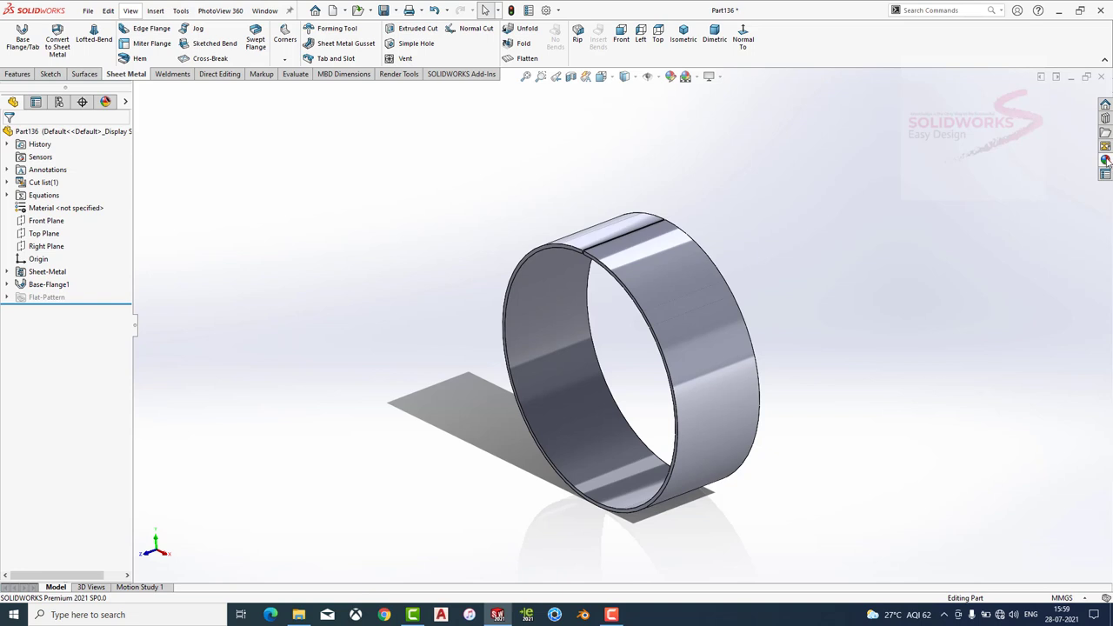
Give the ring a shiny chrome metal appearance and save the part as 13.
click(1107, 160)
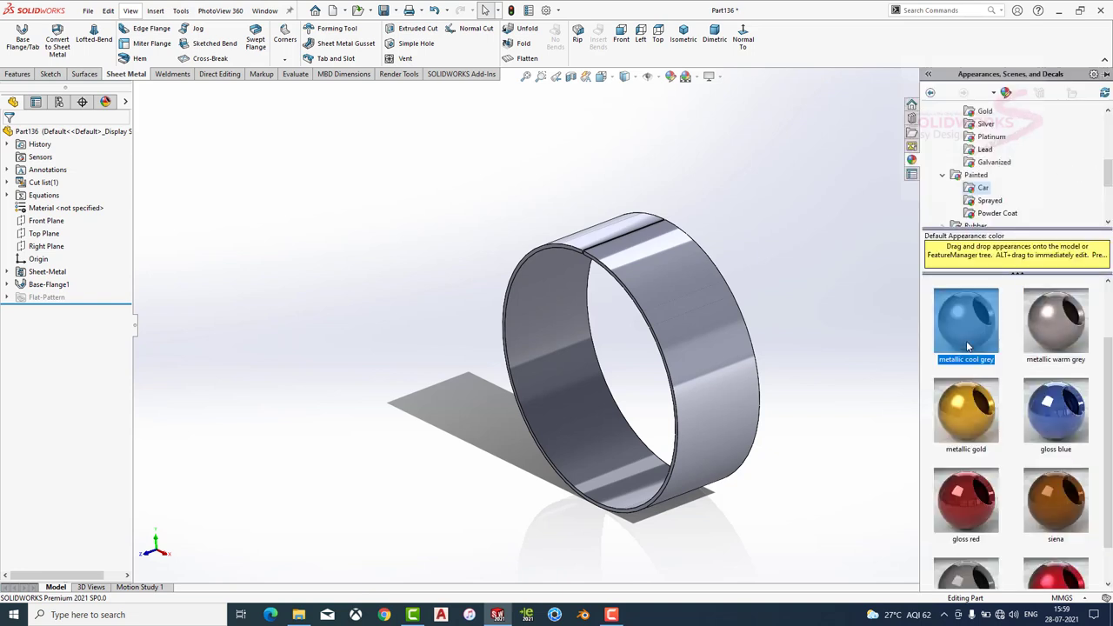
drag(967, 327, 750, 397)
scroll(751, 397, down, 2)
key(ctrl+s)
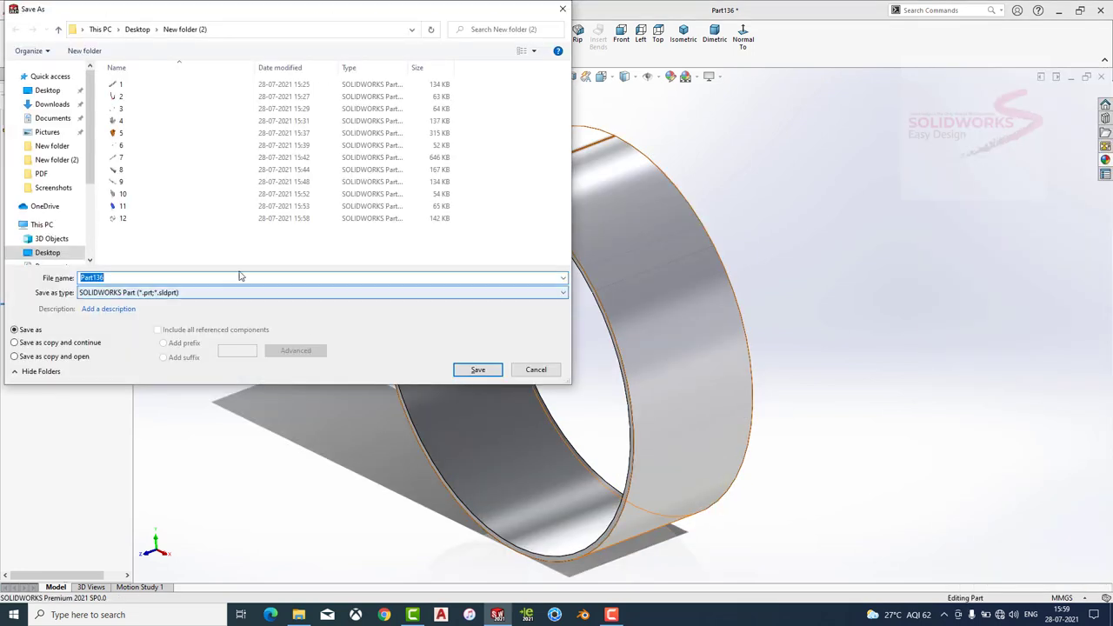
key(Escape)
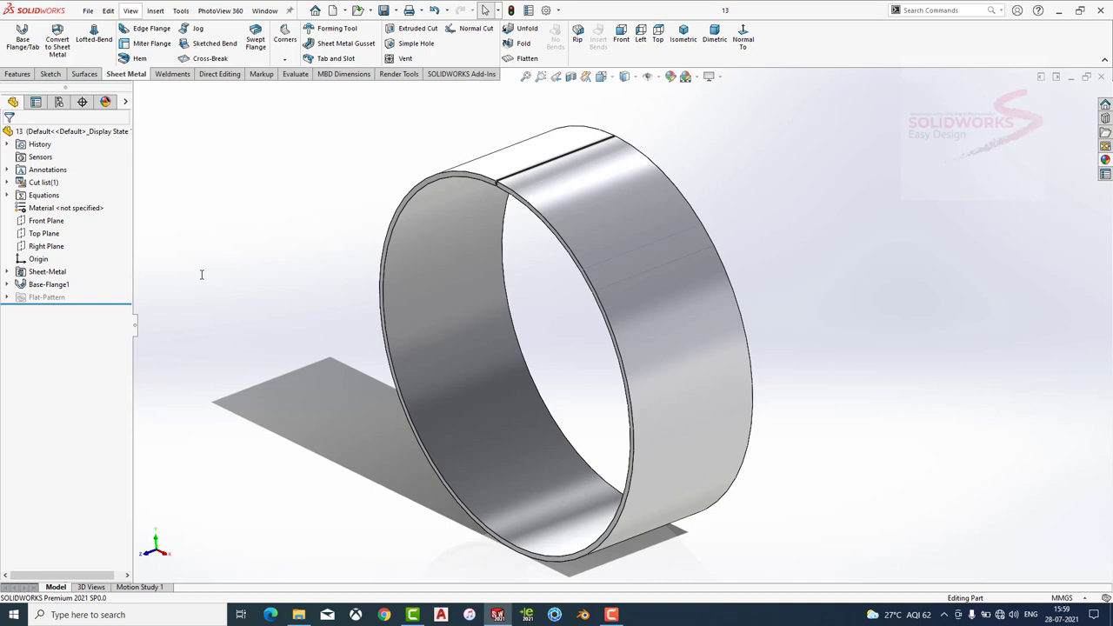
Add a 40 mm inward edge flange on the ring's front edge and sketch on its face.
click(461, 186)
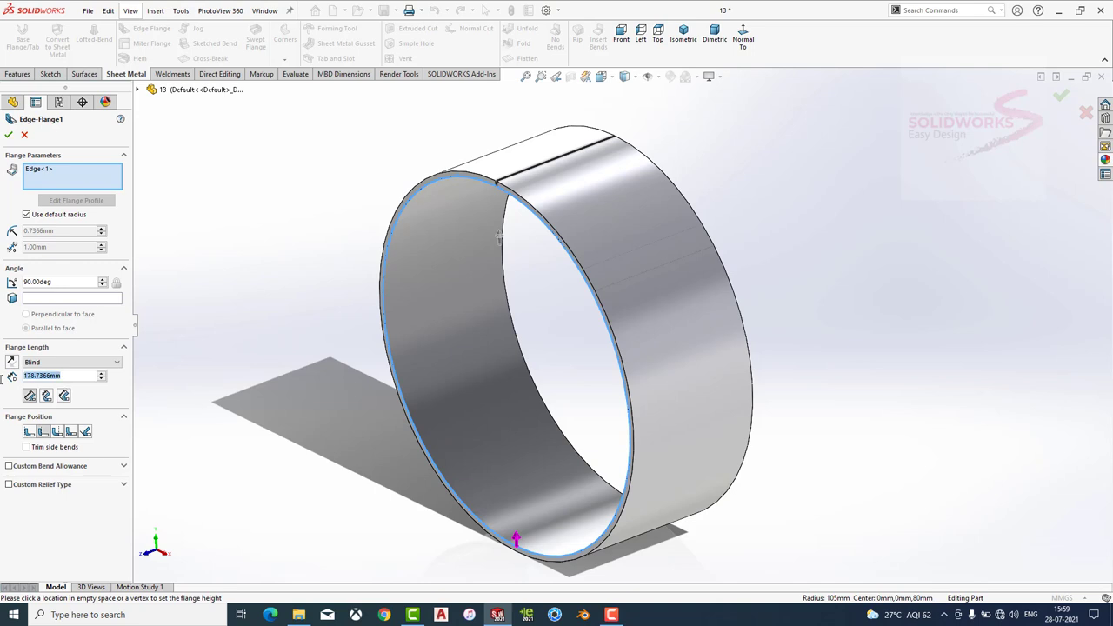
text(40)
key(Return)
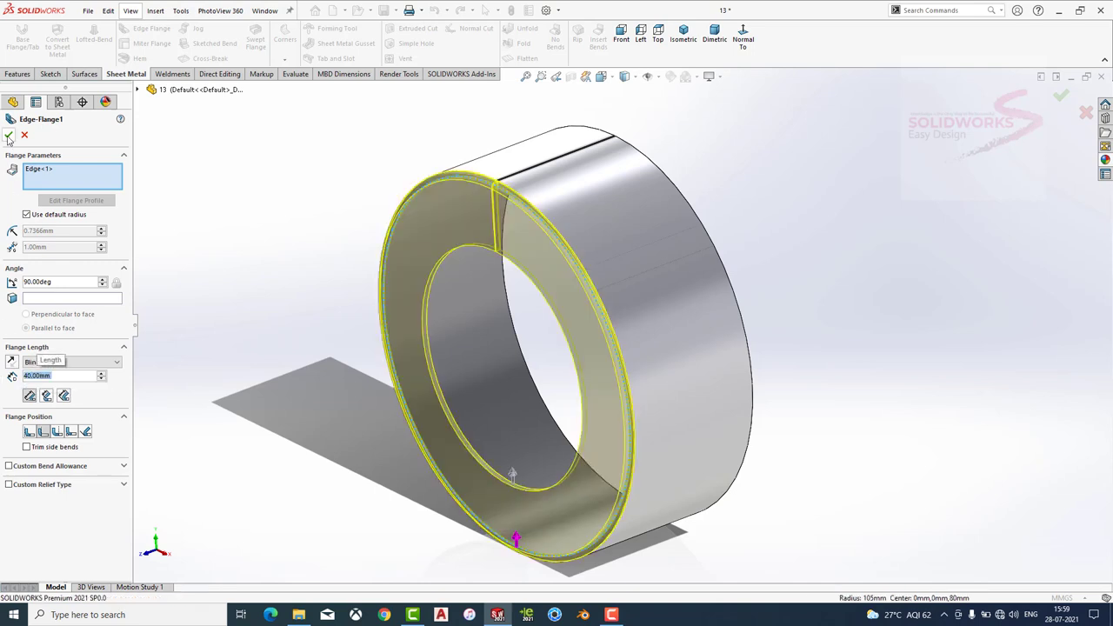
click(9, 136)
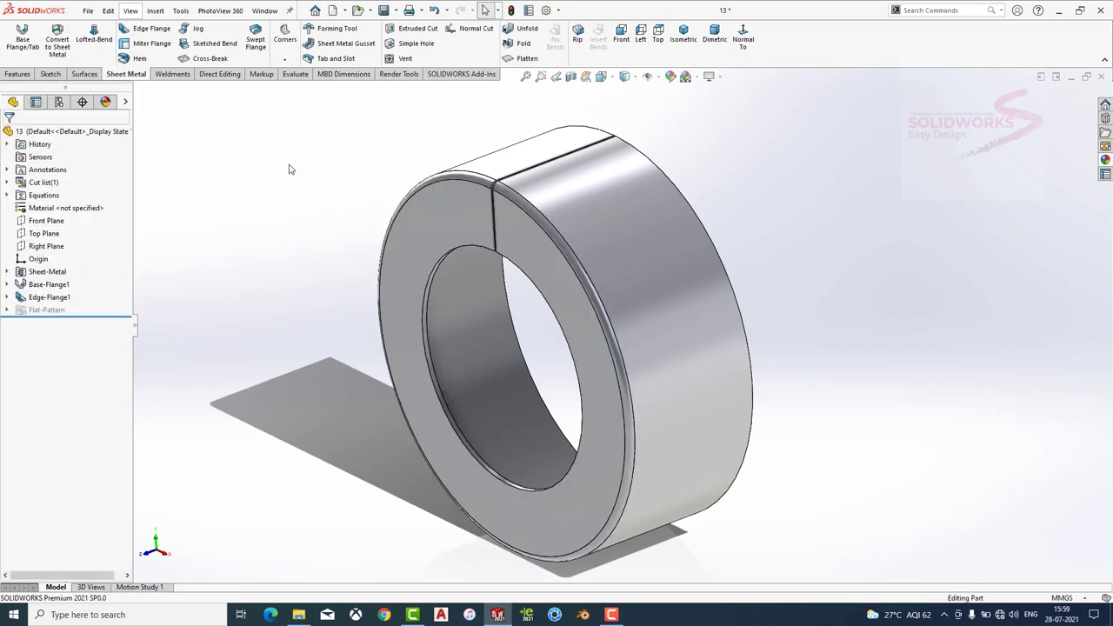
click(483, 206)
click(492, 166)
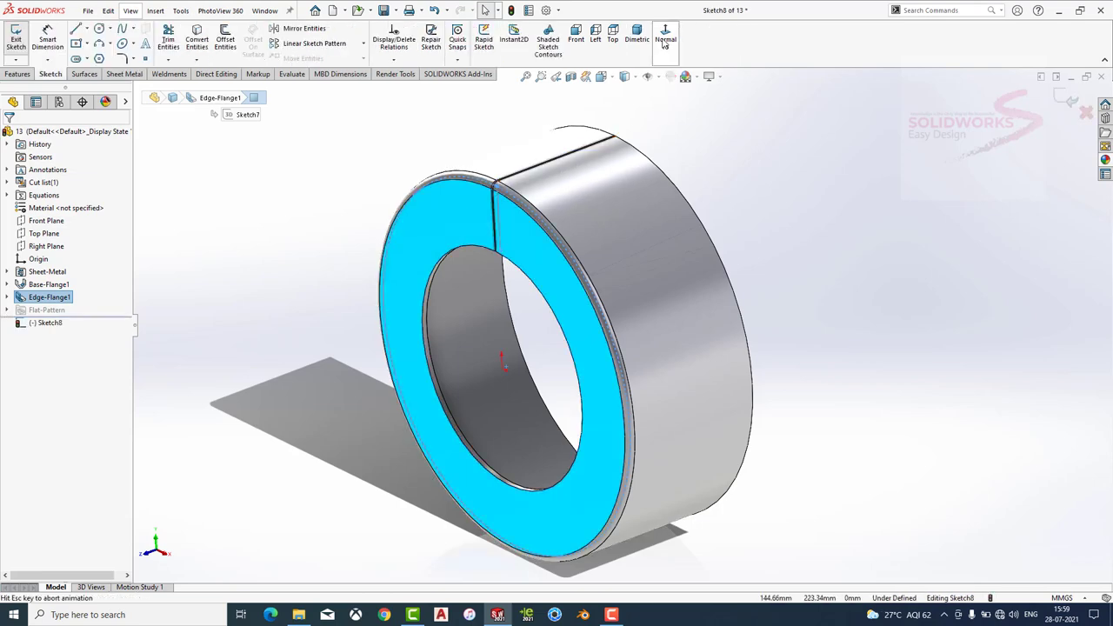
Check the ring in Normal To, Top and Dimetric views, then exit the empty sketch.
click(327, 219)
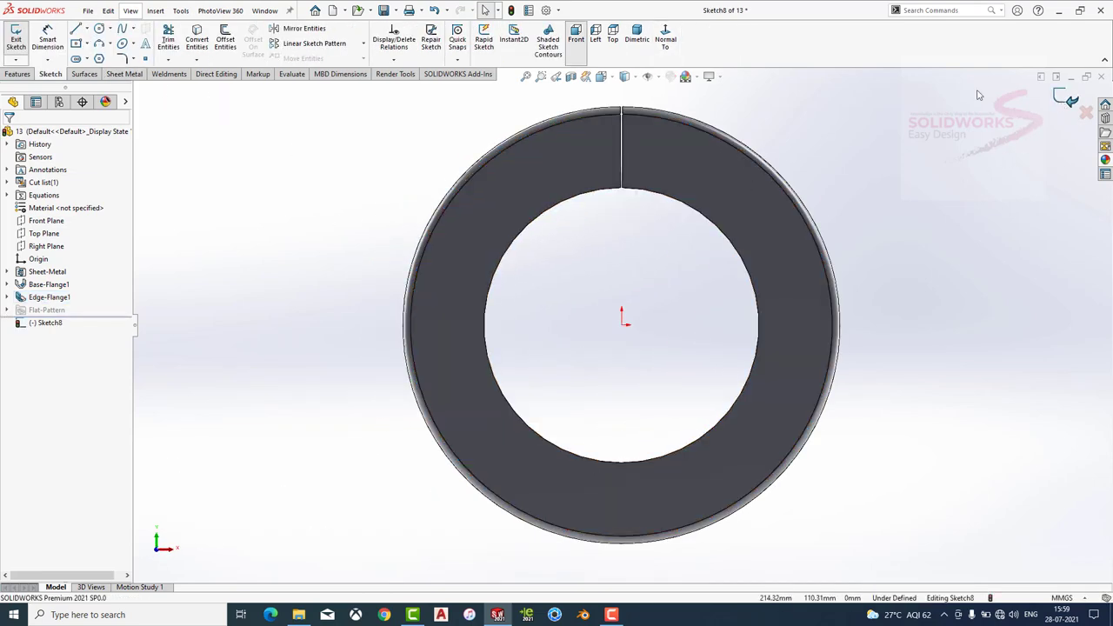
click(642, 44)
click(613, 36)
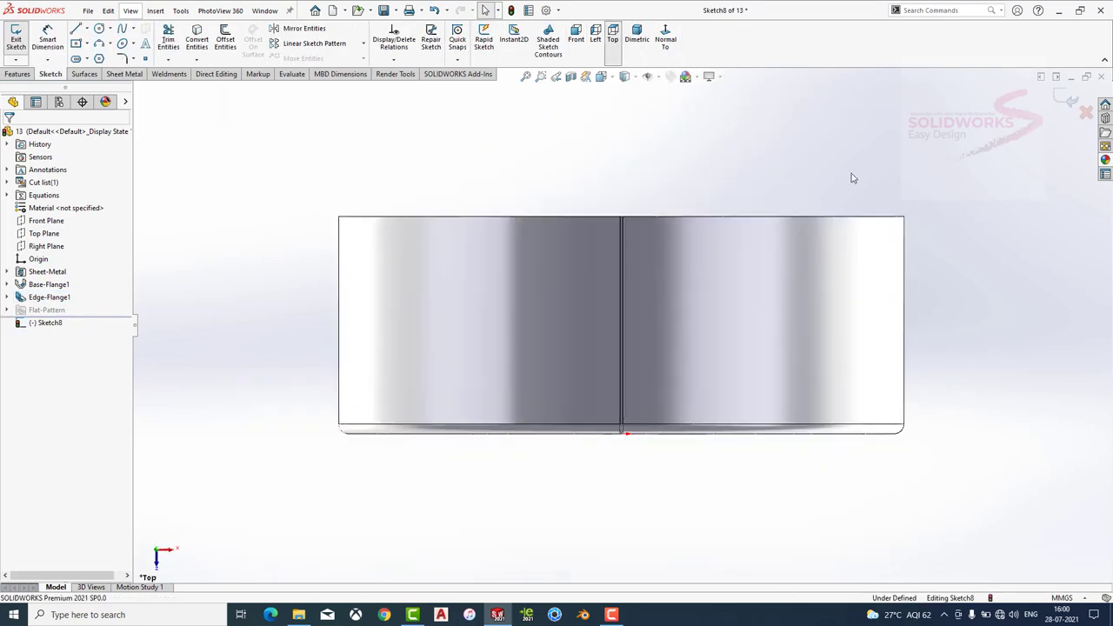
click(640, 50)
click(1067, 102)
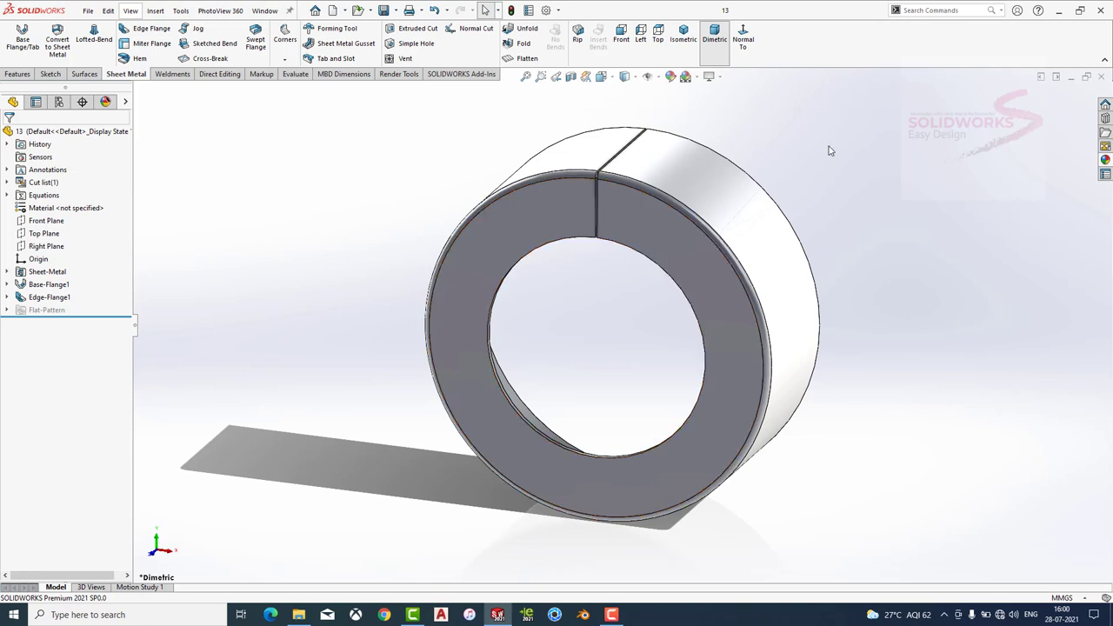
Close the ring part and create a new assembly.
click(1101, 79)
key(ctrl+n)
click(404, 281)
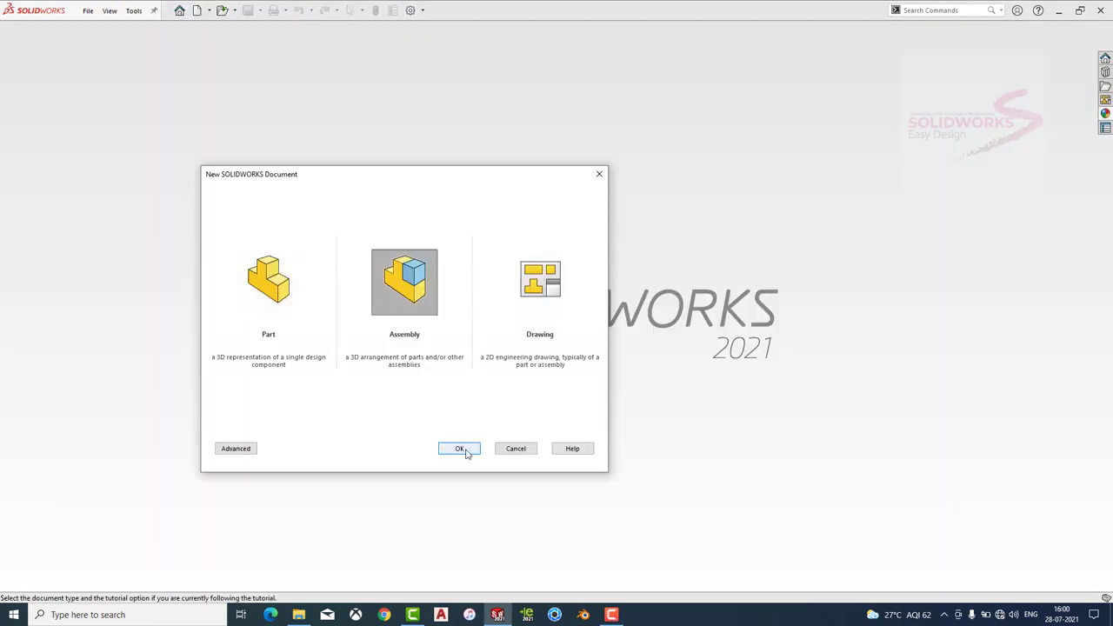
click(460, 449)
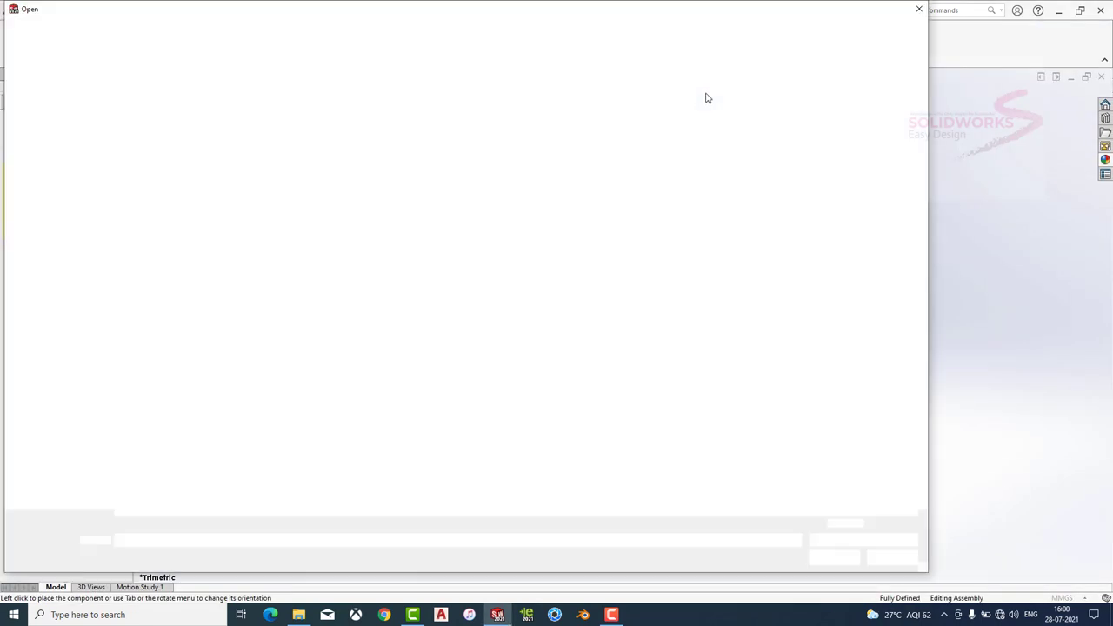
Show part files as large tiles and open parts 1 and 4.
click(861, 51)
click(874, 51)
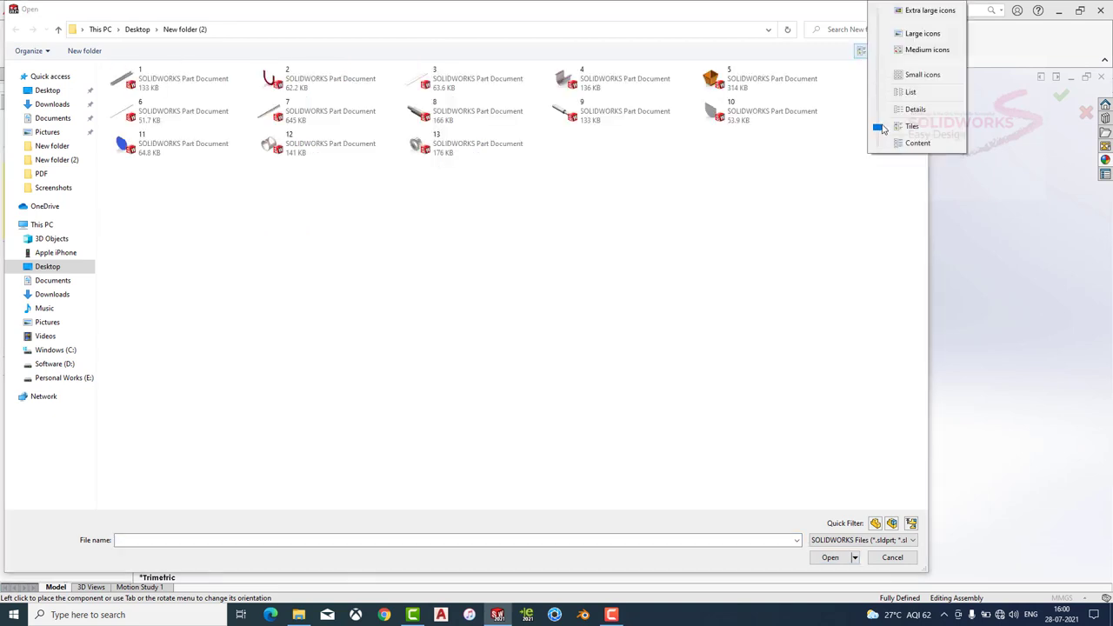
drag(883, 129, 880, 33)
click(186, 136)
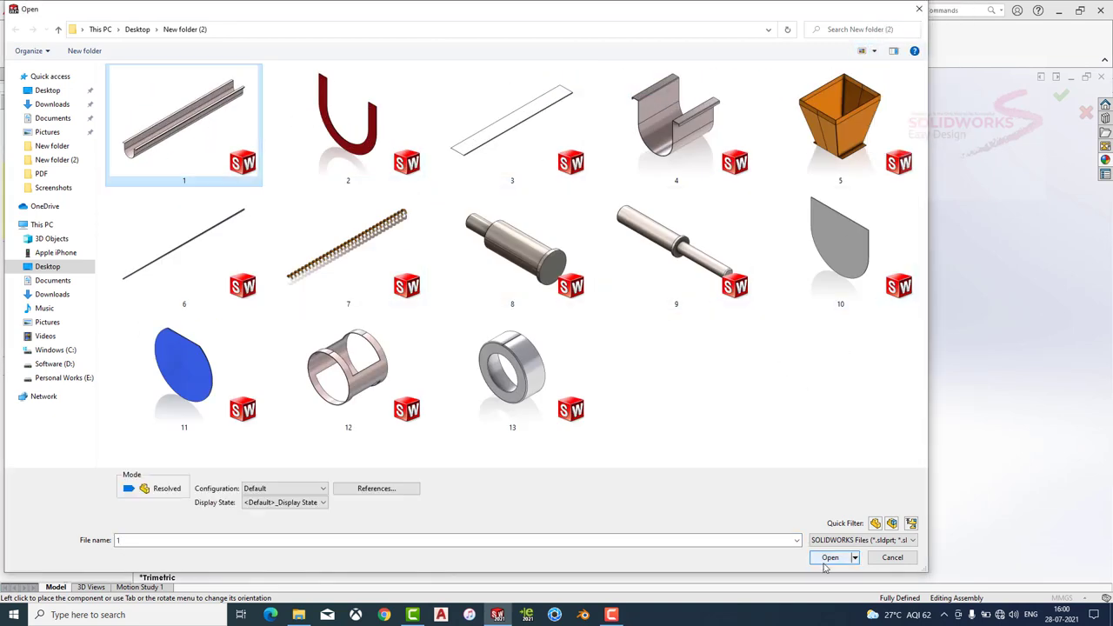
ctrl+click(676, 132)
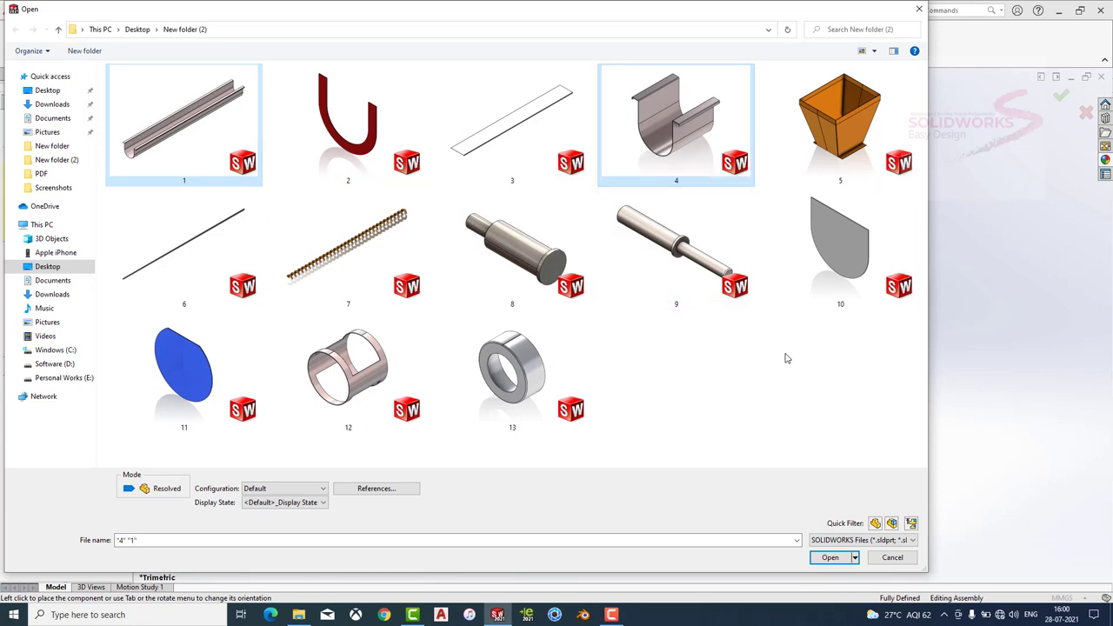
click(830, 558)
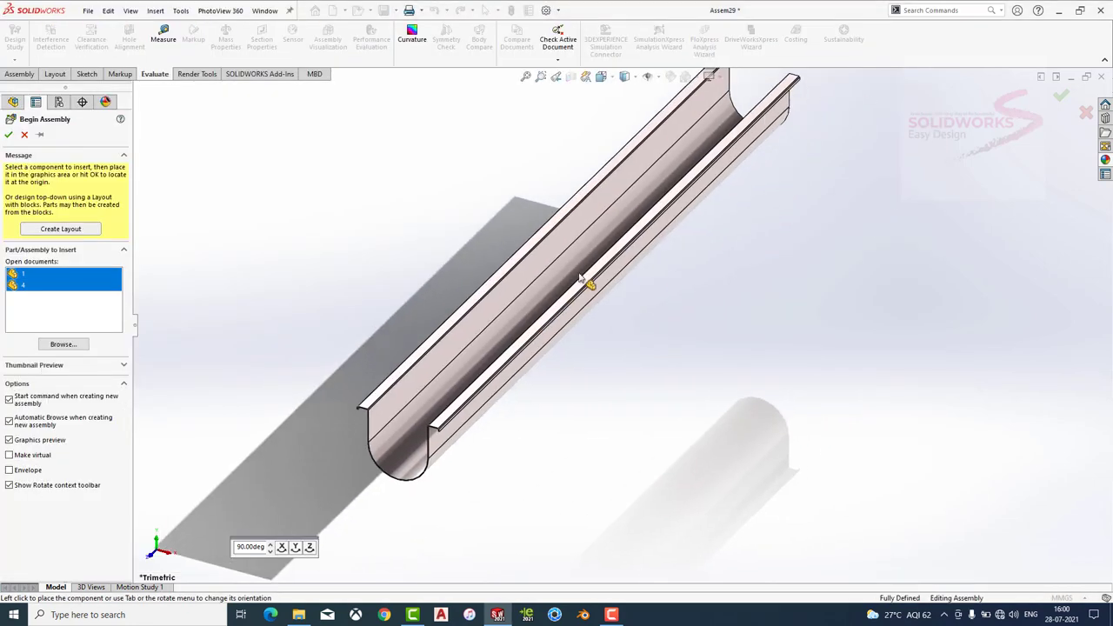
Close the separate part 1 window saving changes, placing part 1, and view the assembly isometrically.
key(ctrl+w)
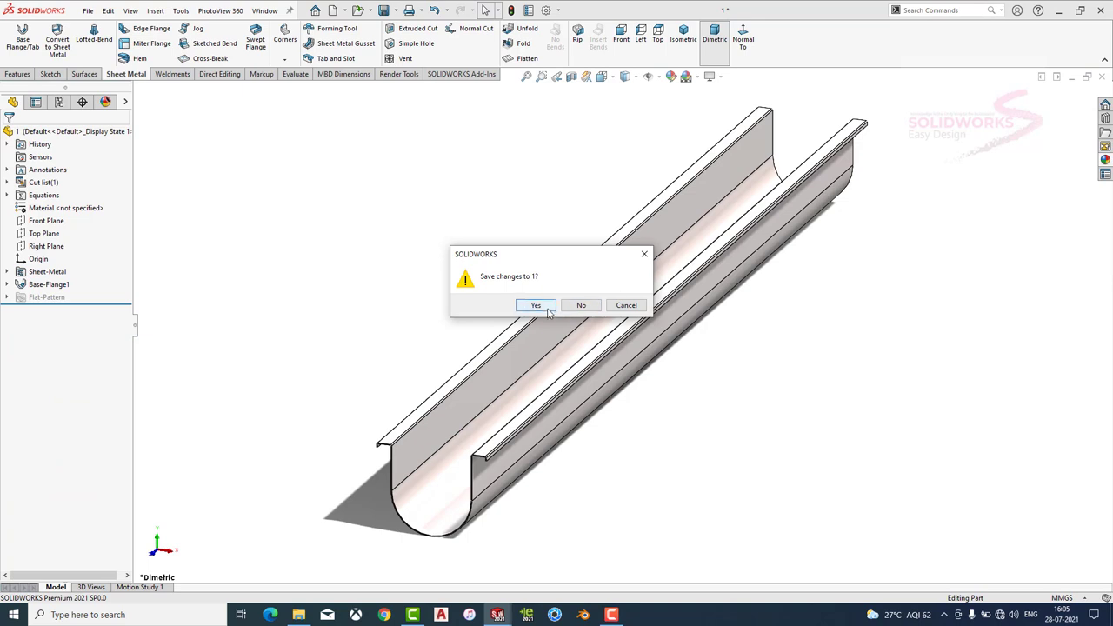
click(548, 311)
key(Return)
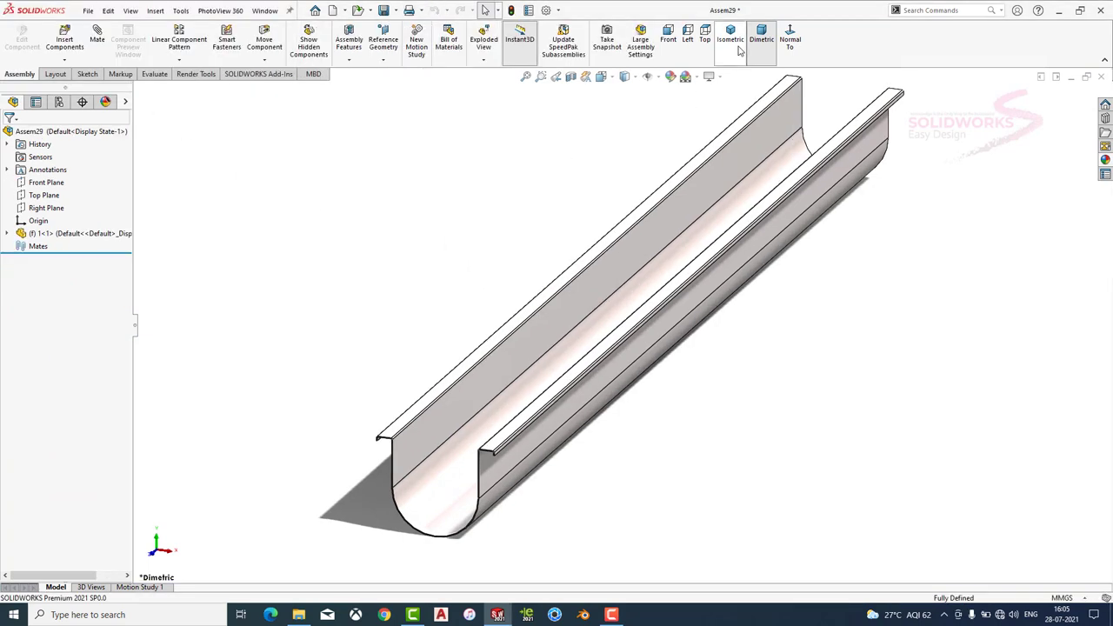
click(736, 48)
click(64, 39)
Insert part 2, the U-shaped bracket, at the gutter's end.
click(330, 184)
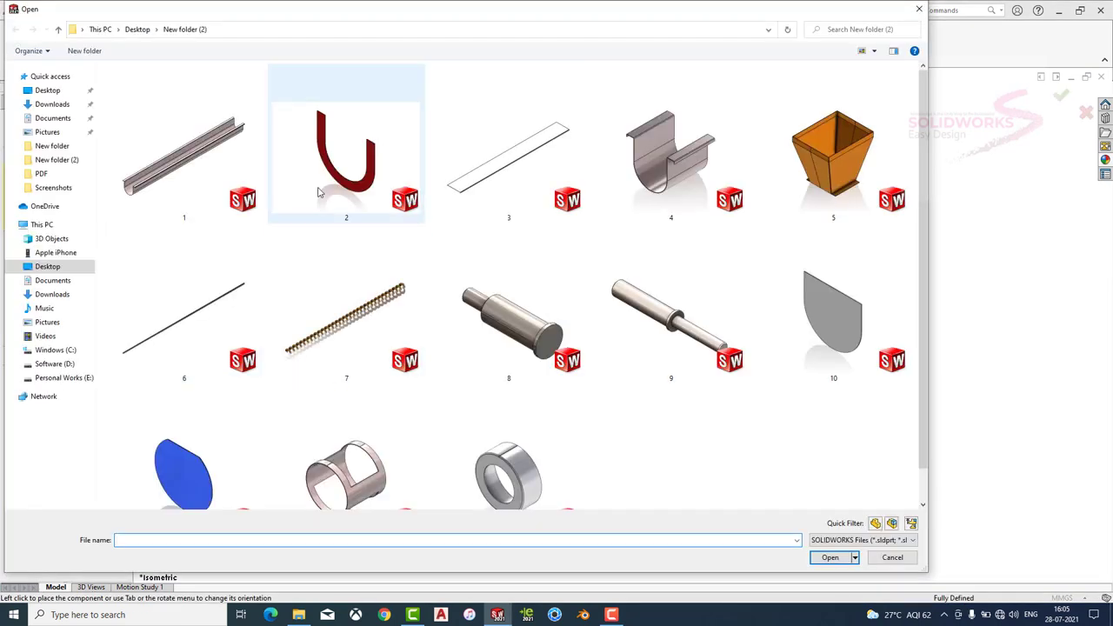
click(817, 557)
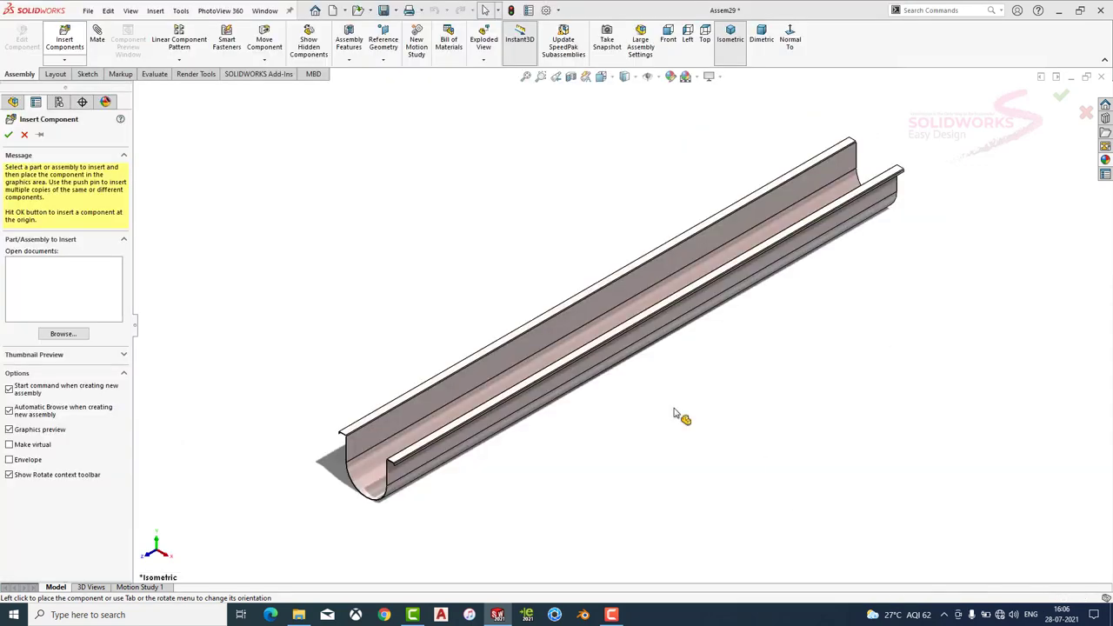
click(364, 485)
scroll(364, 485, down, 3)
scroll(522, 374, down, 2)
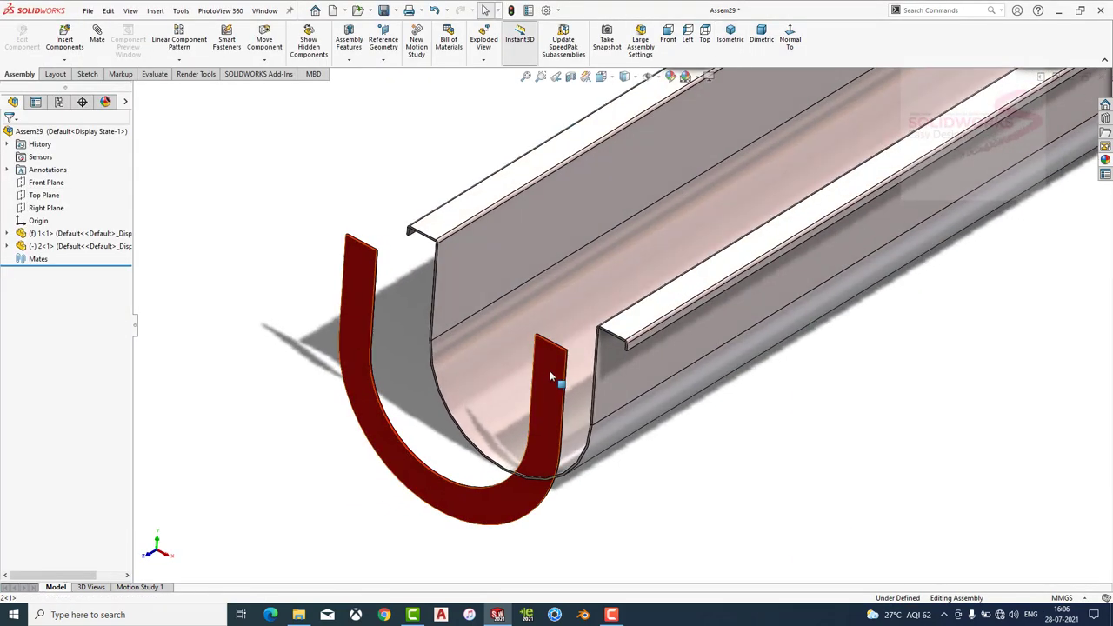
Mate the bracket's curve concentric with the gutter's curved inner face.
click(530, 309)
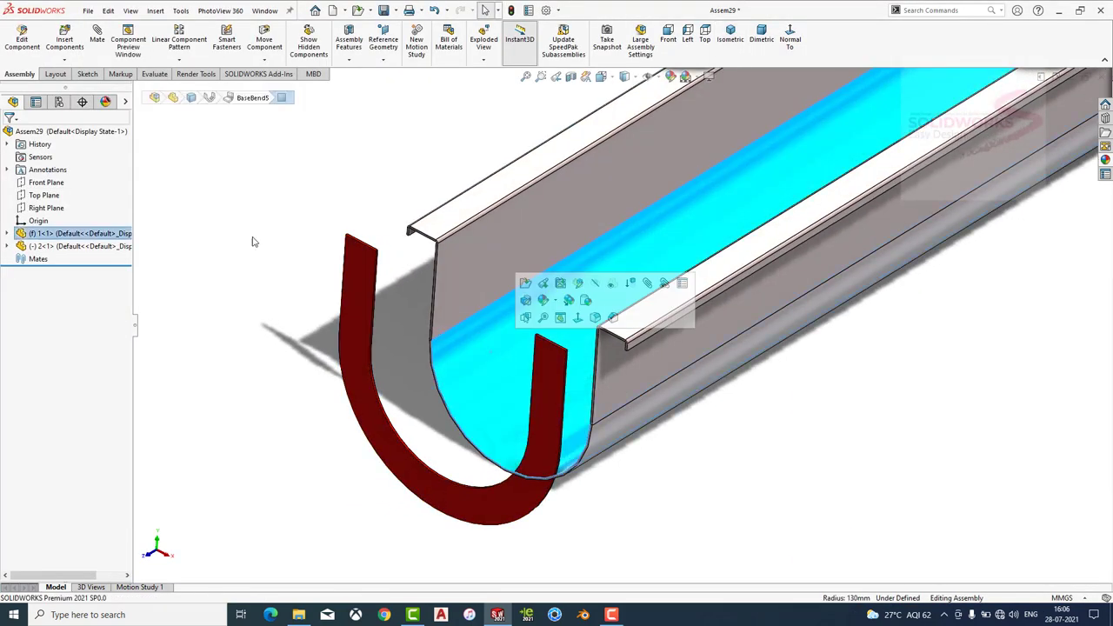
click(97, 39)
scroll(447, 429, down, 5)
click(446, 430)
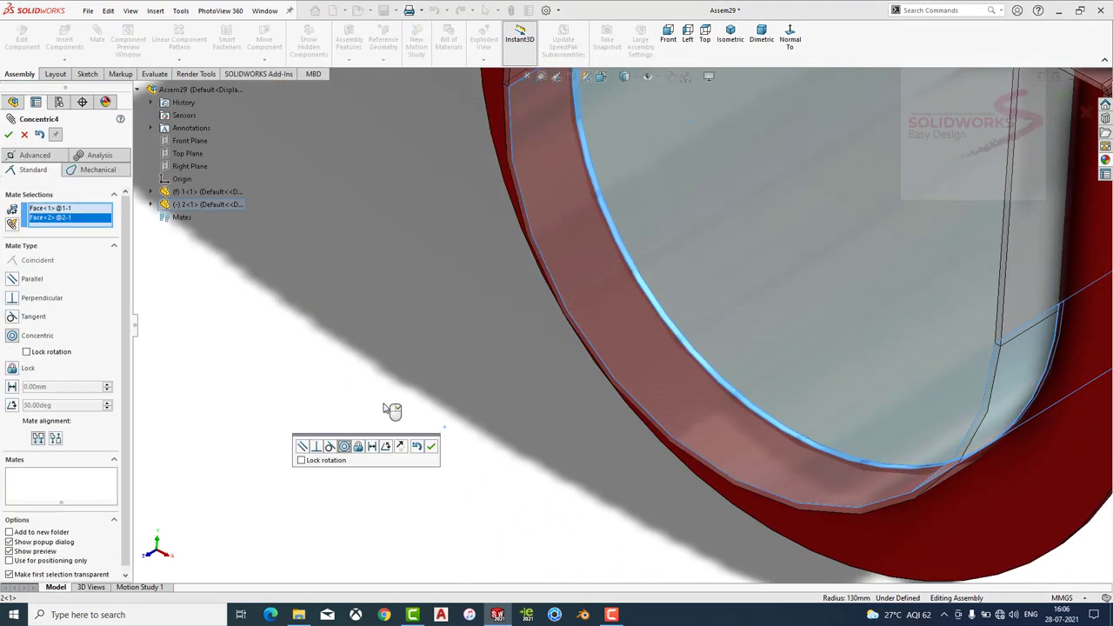
click(430, 447)
scroll(604, 307, up, 3)
scroll(845, 229, down, 3)
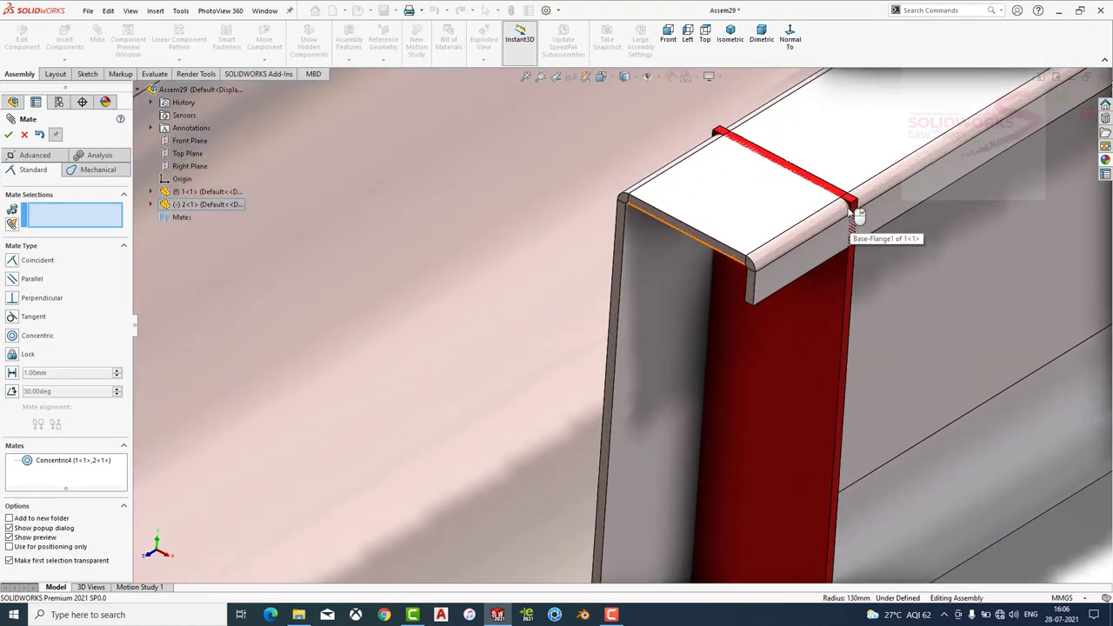
scroll(840, 209, down, 2)
Make the bracket's top end face coincident with the gutter lip's top face.
click(840, 208)
click(757, 213)
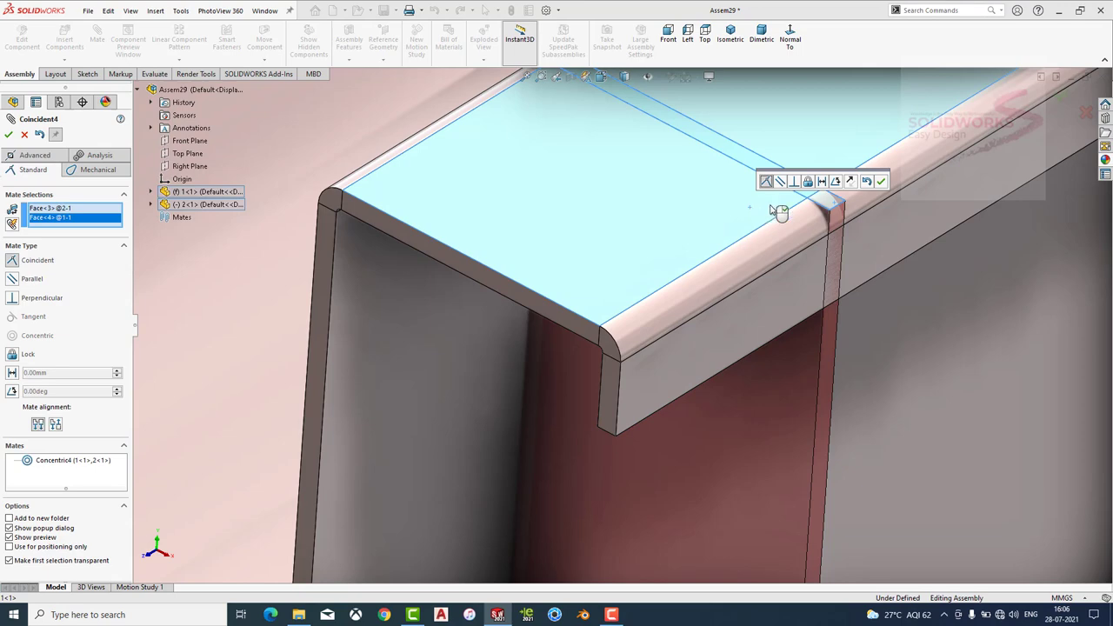
right_click(799, 224)
scroll(842, 297, up, 2)
scroll(753, 291, down, 2)
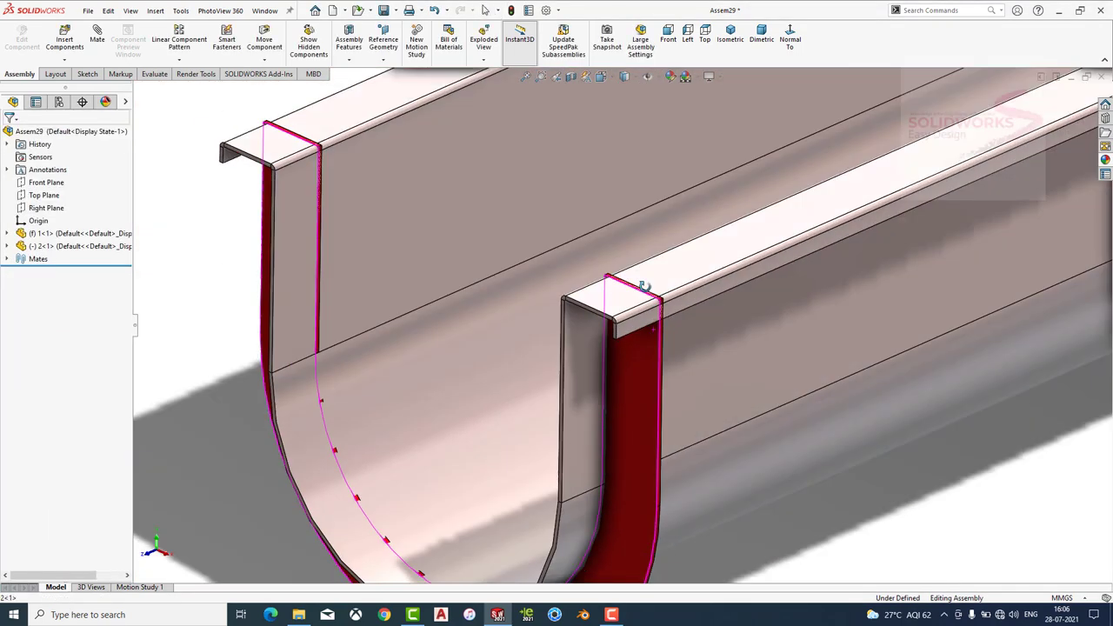
scroll(676, 236, down, 2)
mouse_move(676, 237)
middle_down()
mouse_move(736, 231)
mouse_move(323, 390)
middle_up()
mouse_move(322, 389)
mouse_down()
mouse_move(232, 438)
mouse_move(276, 425)
mouse_move(283, 367)
mouse_move(284, 388)
mouse_move(312, 407)
mouse_up()
Mate the bracket's flat side face coincident with the adjoining gutter face.
key(m)
scroll(348, 351, down, 2)
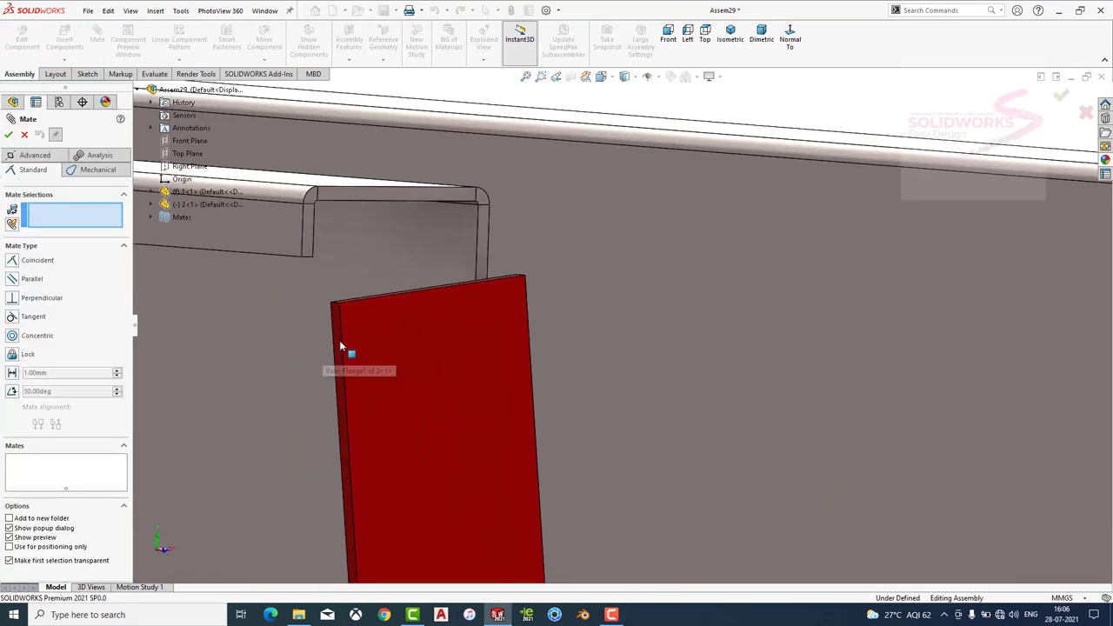
scroll(380, 343, down, 2)
click(380, 340)
scroll(408, 242, up, 1)
click(407, 242)
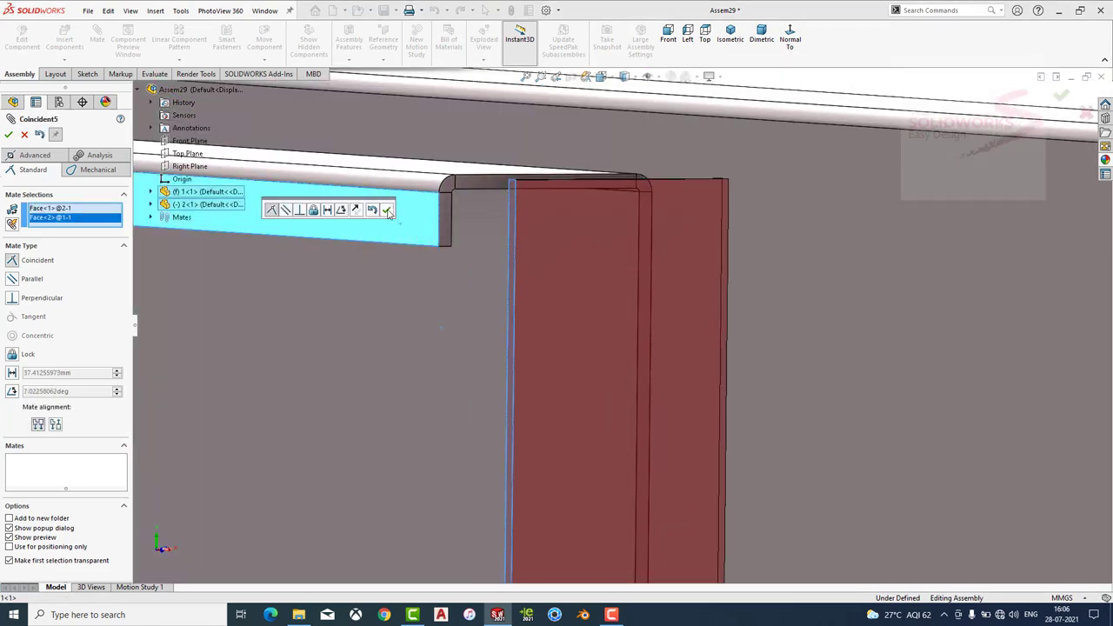
click(389, 211)
mouse_move(392, 213)
middle_down()
mouse_move(572, 368)
mouse_move(639, 327)
middle_up()
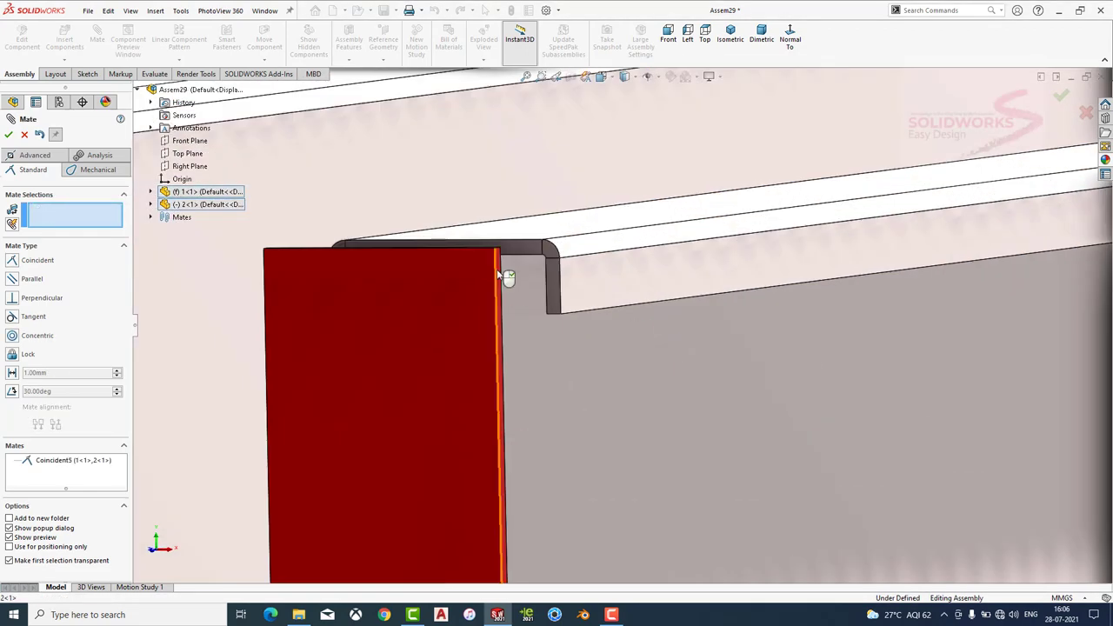
Mate another bracket face flush with the gutter.
click(502, 282)
click(589, 278)
click(714, 259)
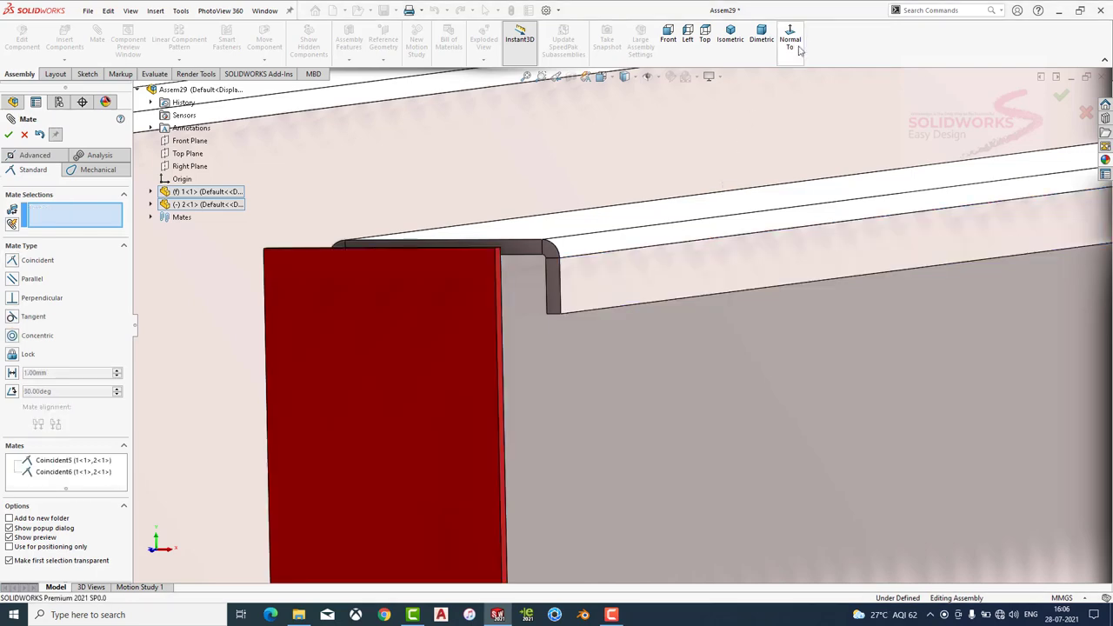
click(668, 35)
middle_drag(585, 360, 376, 262)
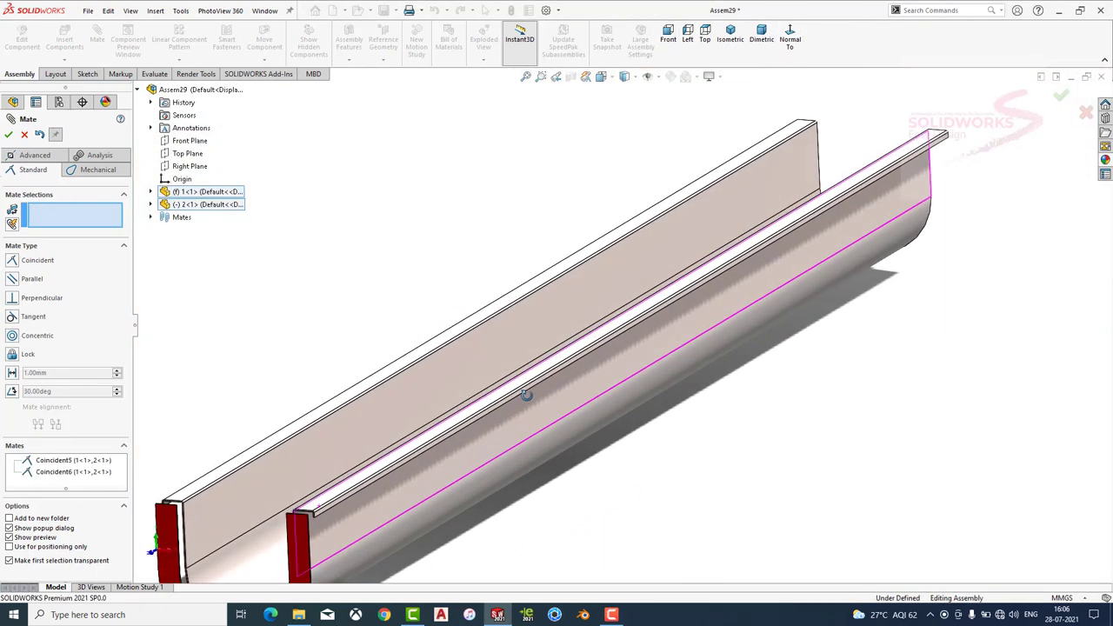
right_click(377, 261)
Mate the bracket's thin edge face flush with the gutter face.
click(334, 292)
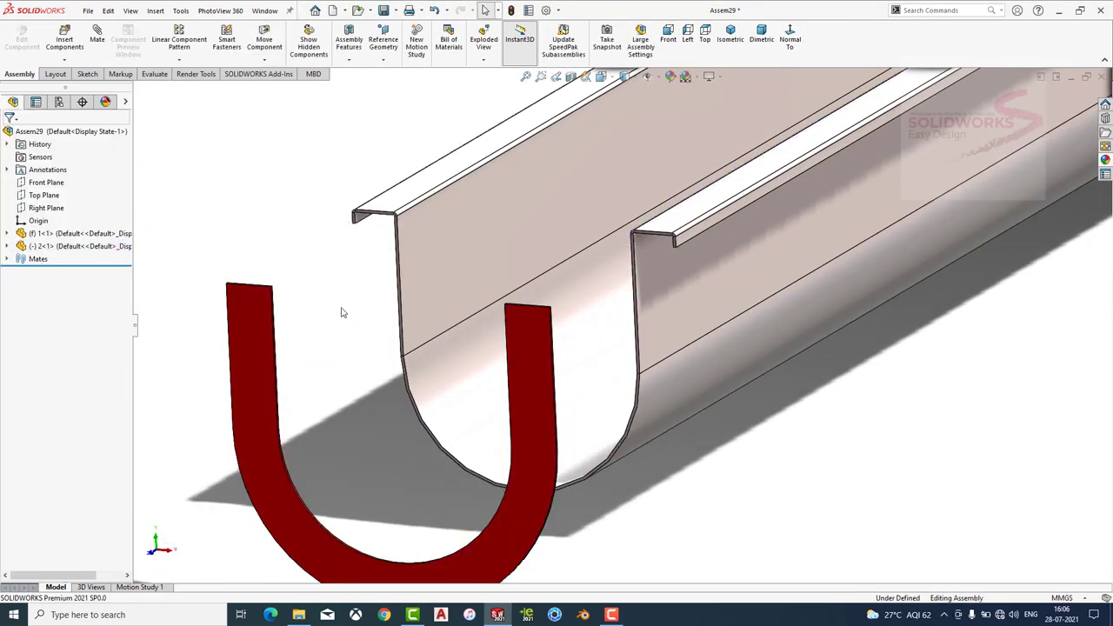
middle_drag(342, 311, 492, 259)
click(466, 295)
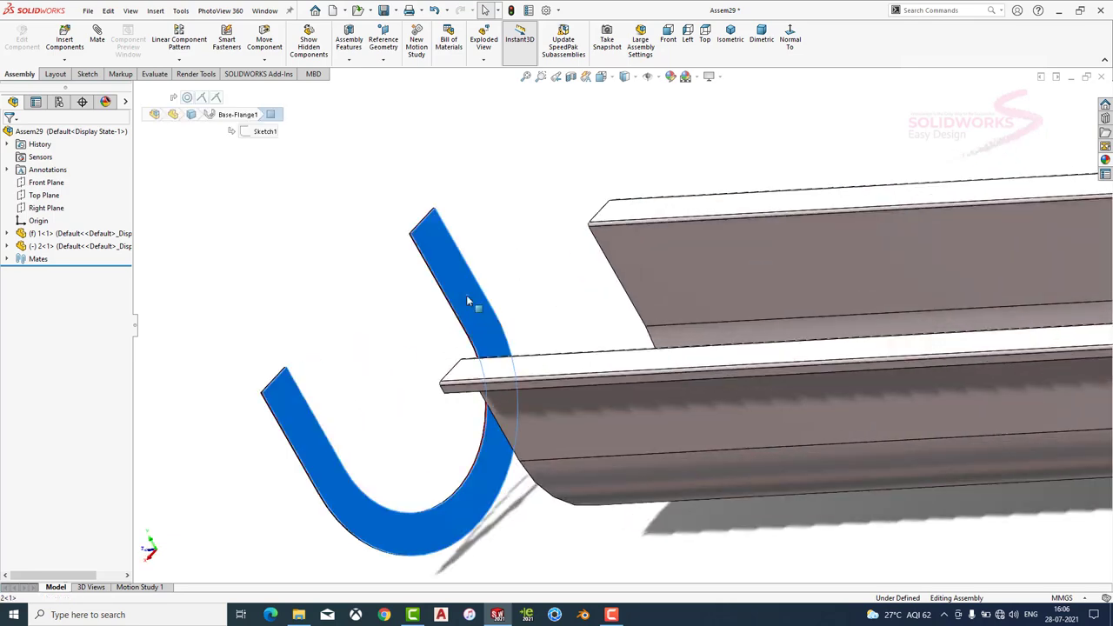
scroll(488, 295, down, 3)
scroll(513, 300, down, 3)
scroll(534, 306, down, 2)
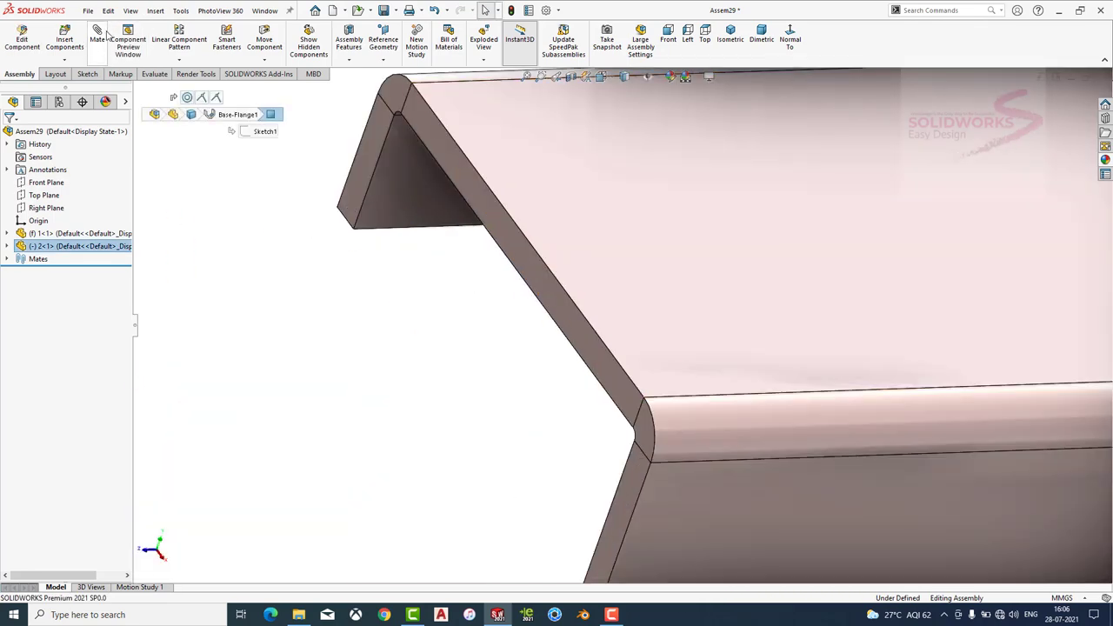
click(411, 127)
click(441, 140)
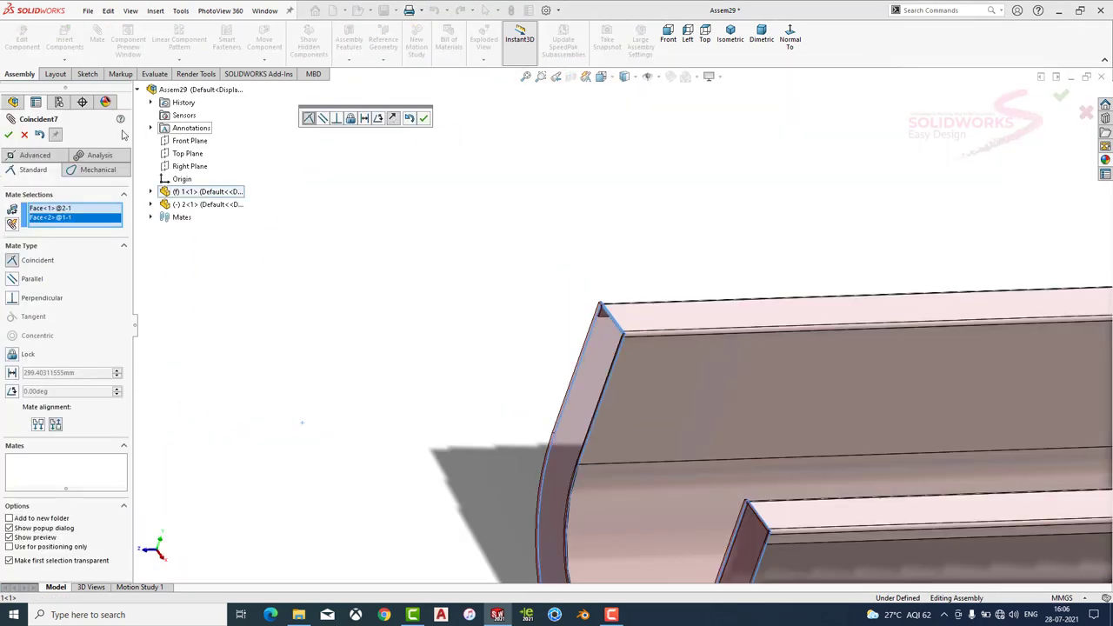
click(8, 133)
Orbit to view the U-channel end-on and close the mate command.
mouse_move(496, 282)
middle_down()
mouse_move(611, 443)
mouse_move(577, 308)
mouse_move(644, 323)
middle_up()
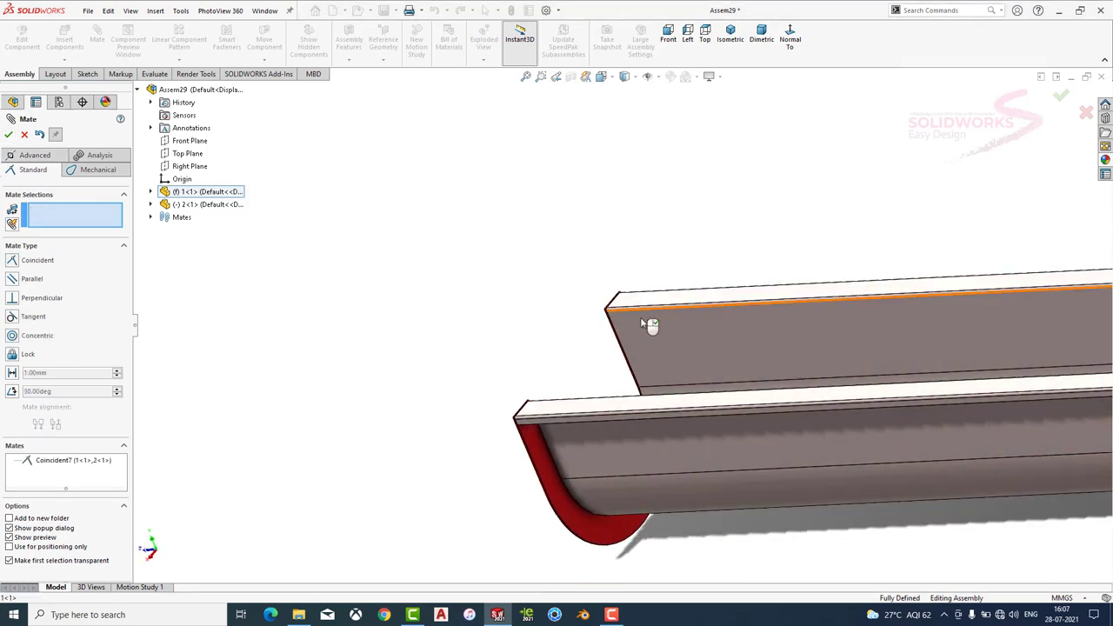
scroll(550, 363, down, 3)
mouse_move(550, 363)
middle_down()
mouse_move(524, 311)
mouse_move(599, 258)
mouse_move(709, 283)
mouse_move(690, 325)
middle_up()
scroll(644, 338, down, 3)
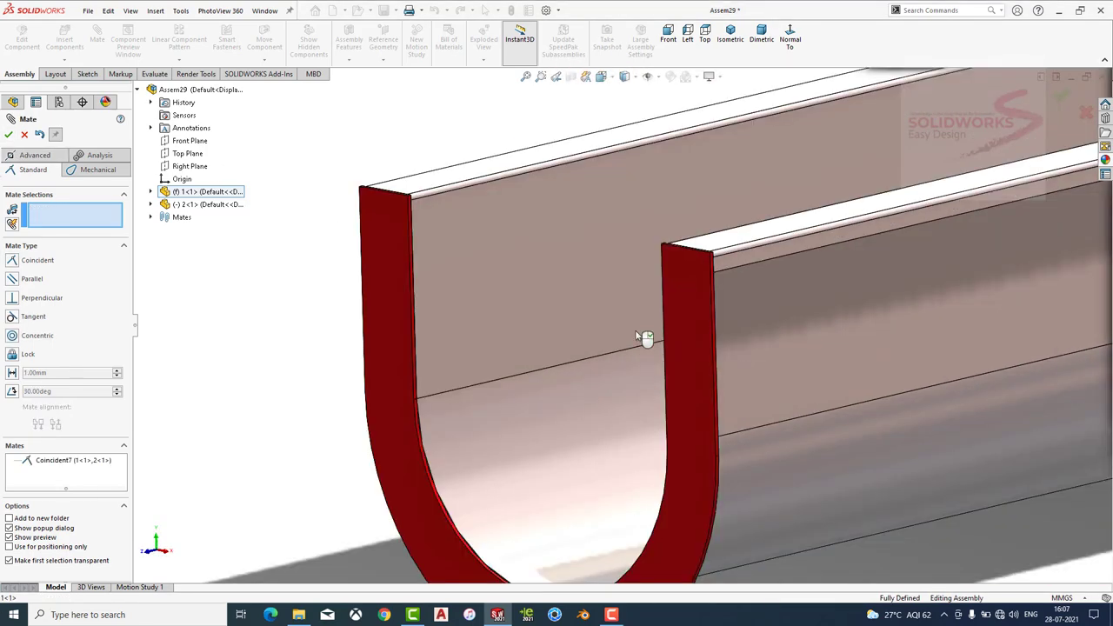
click(10, 133)
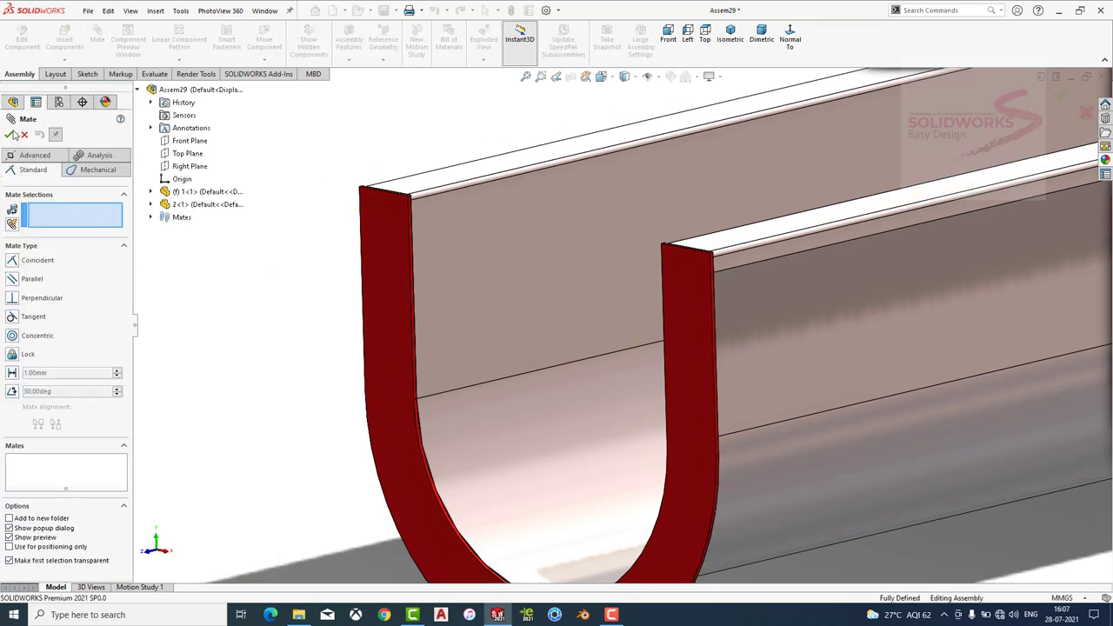
click(11, 134)
Insert part 6, the long pipe, into the assembly.
click(64, 39)
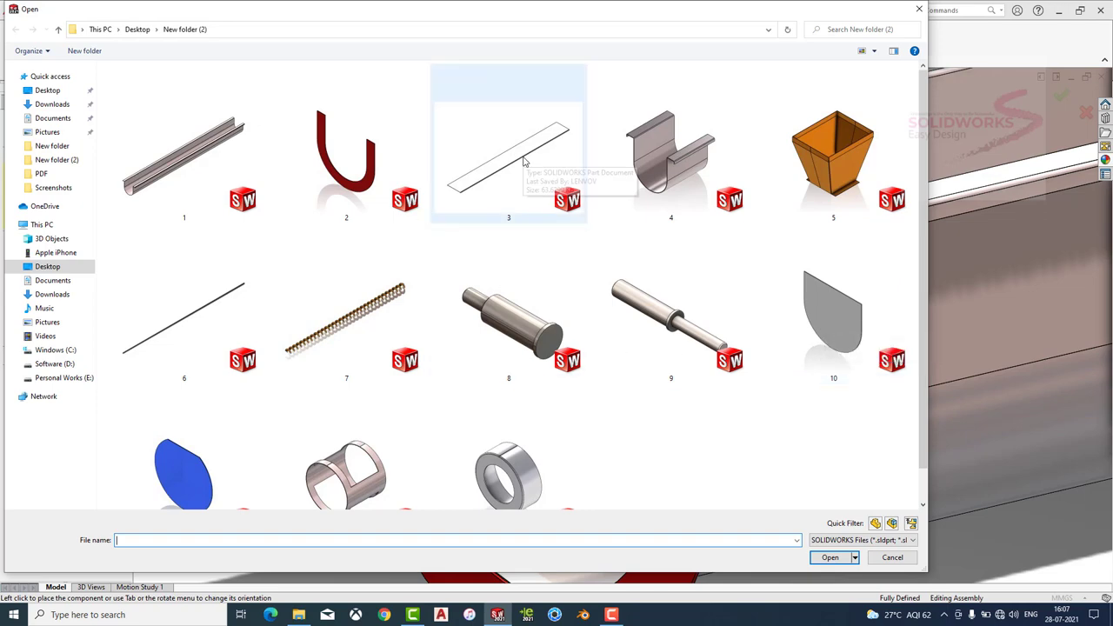
click(183, 317)
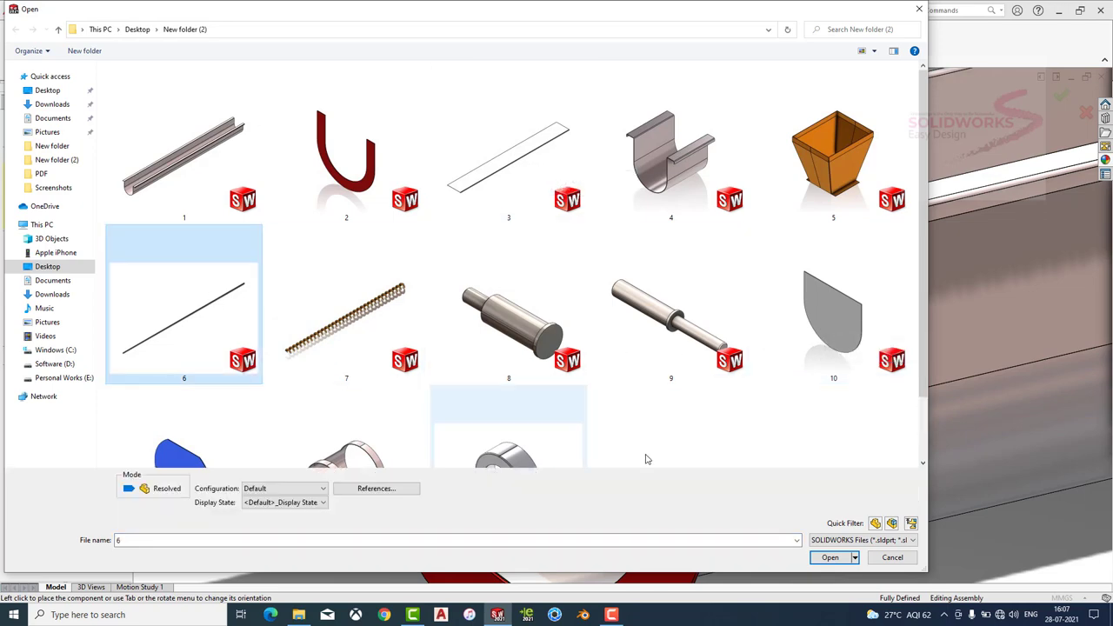
click(830, 558)
scroll(708, 348, up, 3)
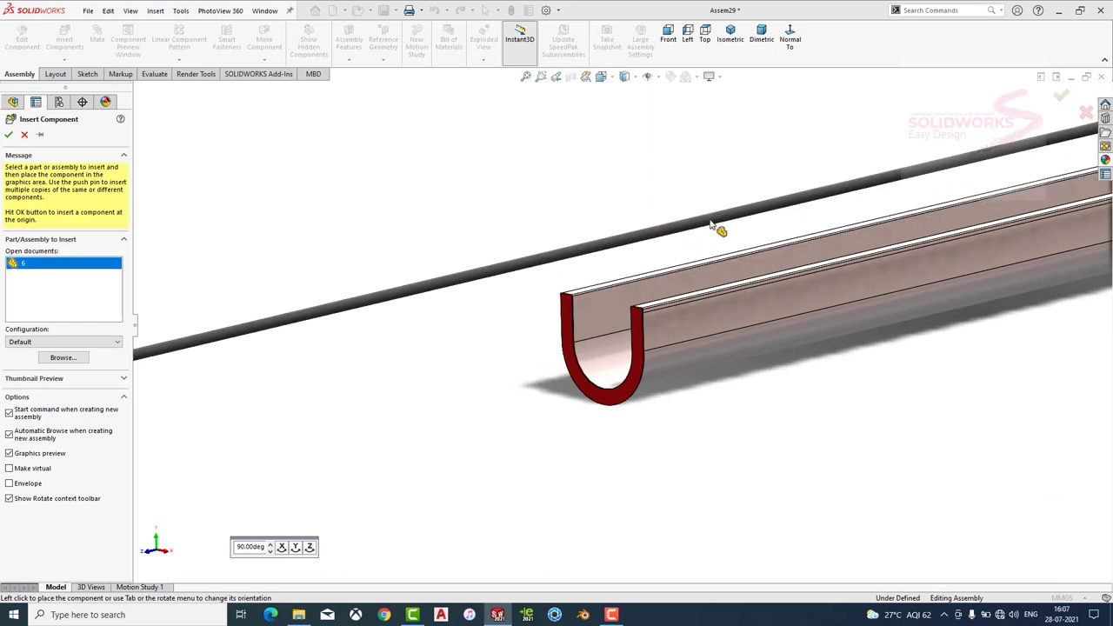
click(675, 271)
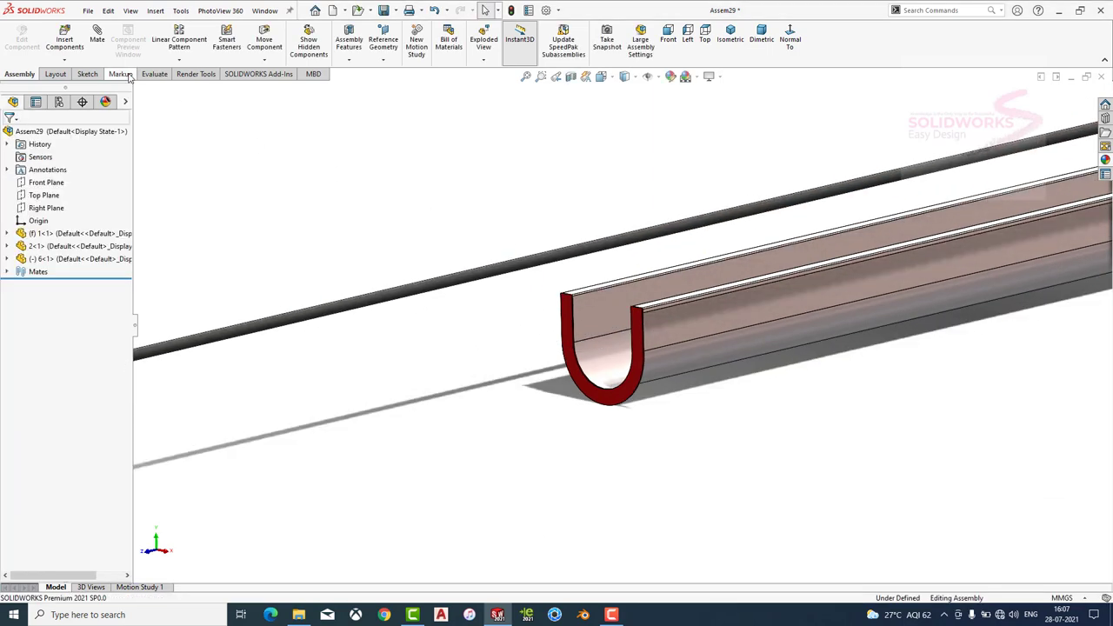
Mate the pipe's outer surface concentric with the gutter's curved face.
click(287, 322)
key(m)
click(609, 375)
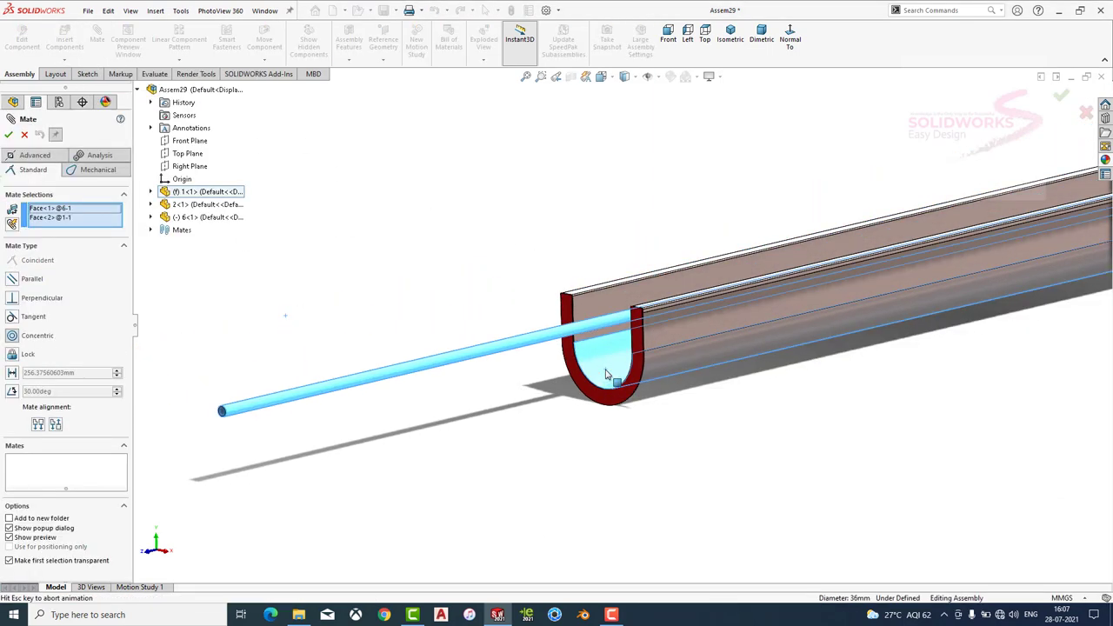
click(752, 394)
middle_drag(596, 374, 578, 380)
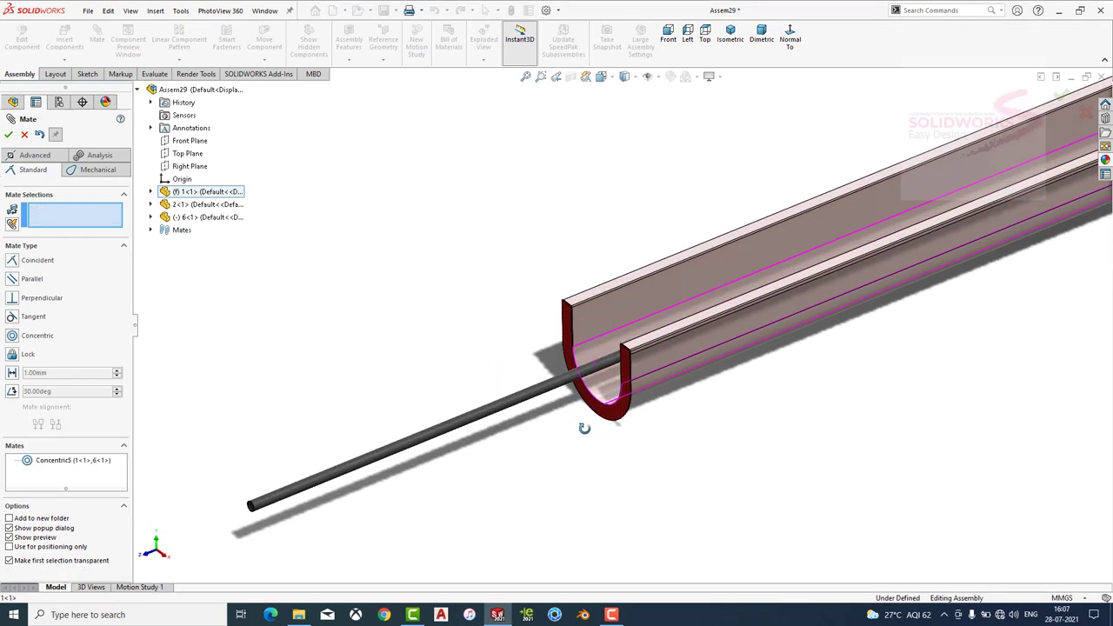
scroll(578, 380, down, 2)
scroll(559, 360, down, 3)
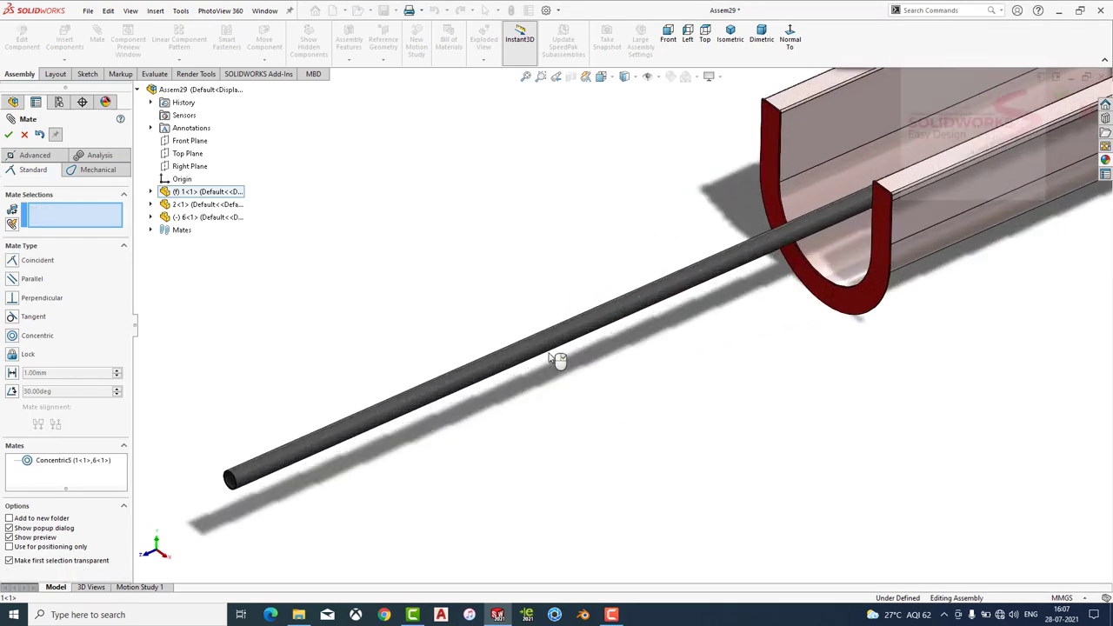
scroll(266, 466, down, 3)
scroll(360, 460, down, 2)
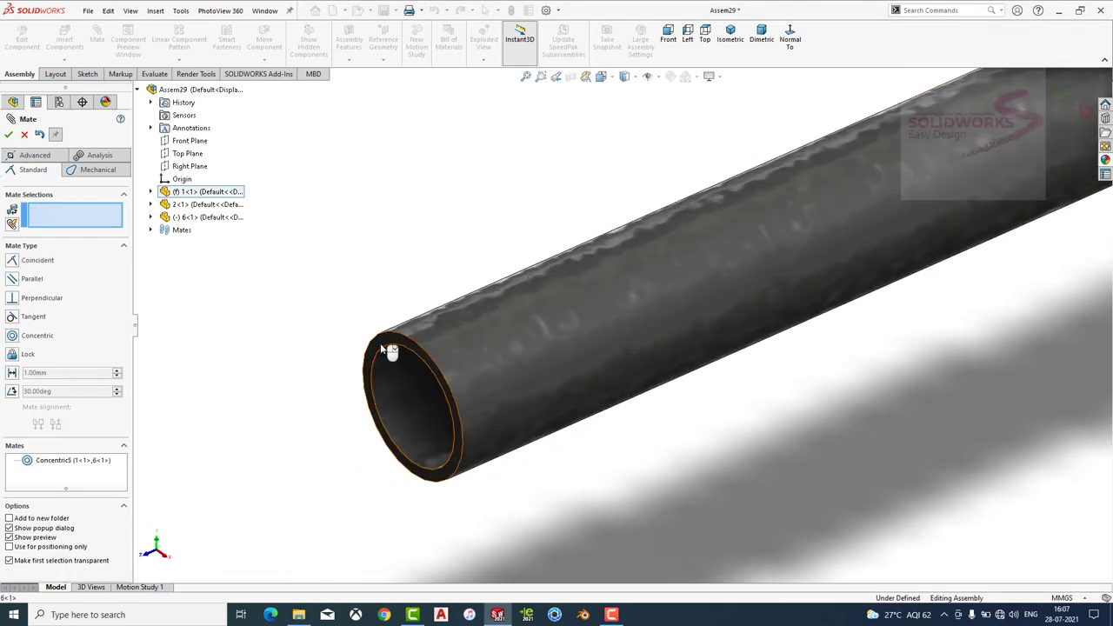
Attempt a pipe-end-to-bracket mate, cancel it, and slide the pipe back into the gutter.
click(390, 374)
scroll(375, 313, up, 5)
scroll(791, 291, down, 2)
scroll(870, 356, down, 3)
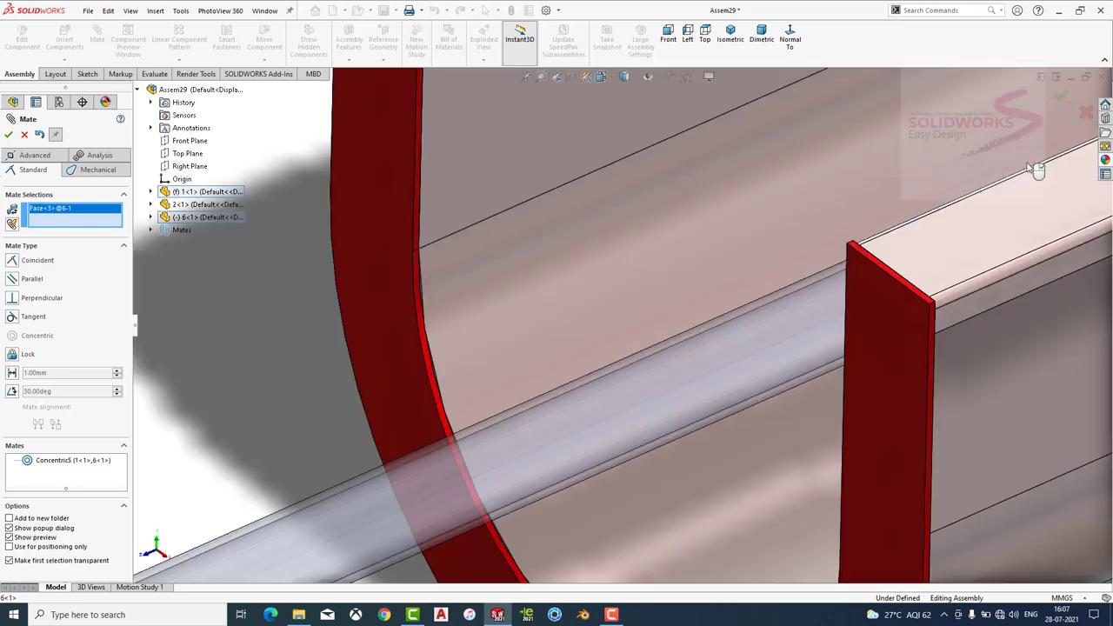
scroll(870, 356, down, 2)
click(831, 346)
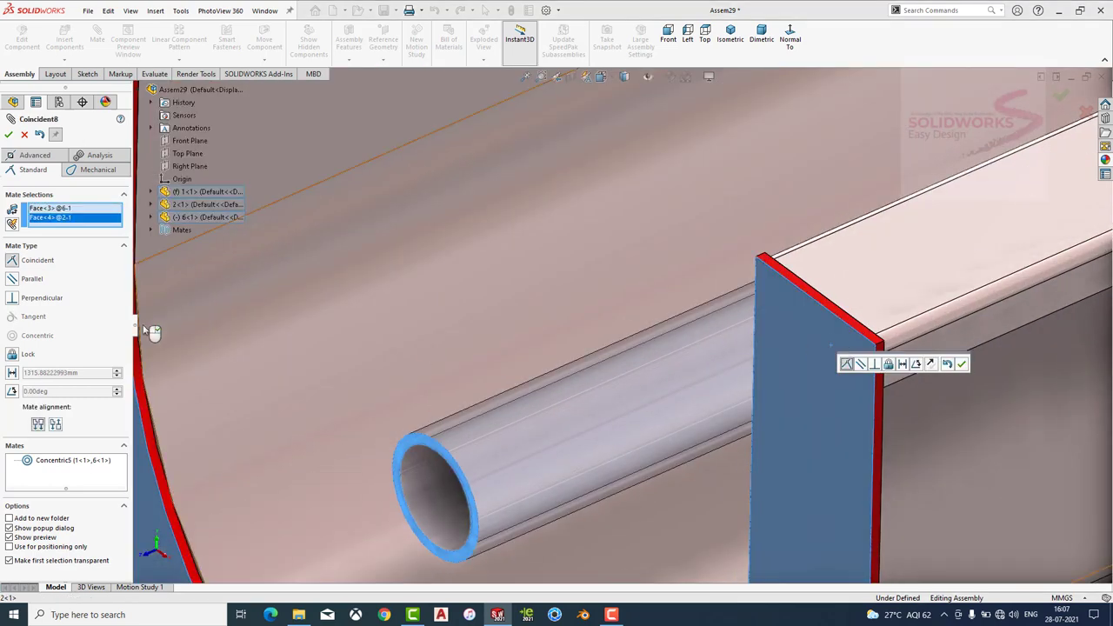
click(12, 373)
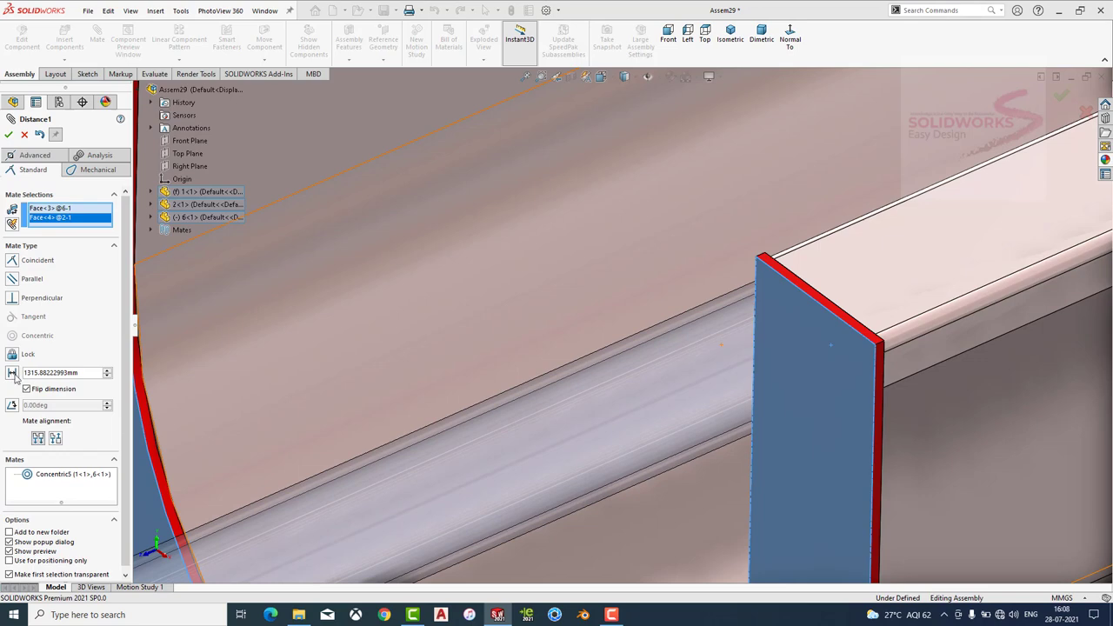
key(Escape)
scroll(385, 382, up, 3)
drag(592, 368, 916, 171)
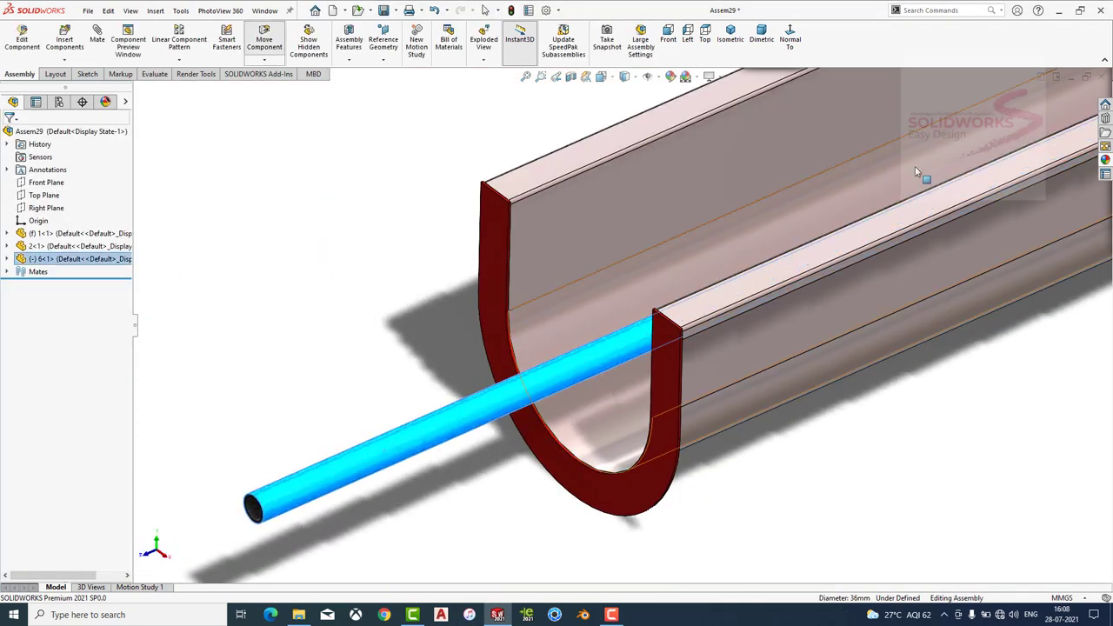
drag(356, 479, 719, 288)
middle_drag(718, 288, 422, 348)
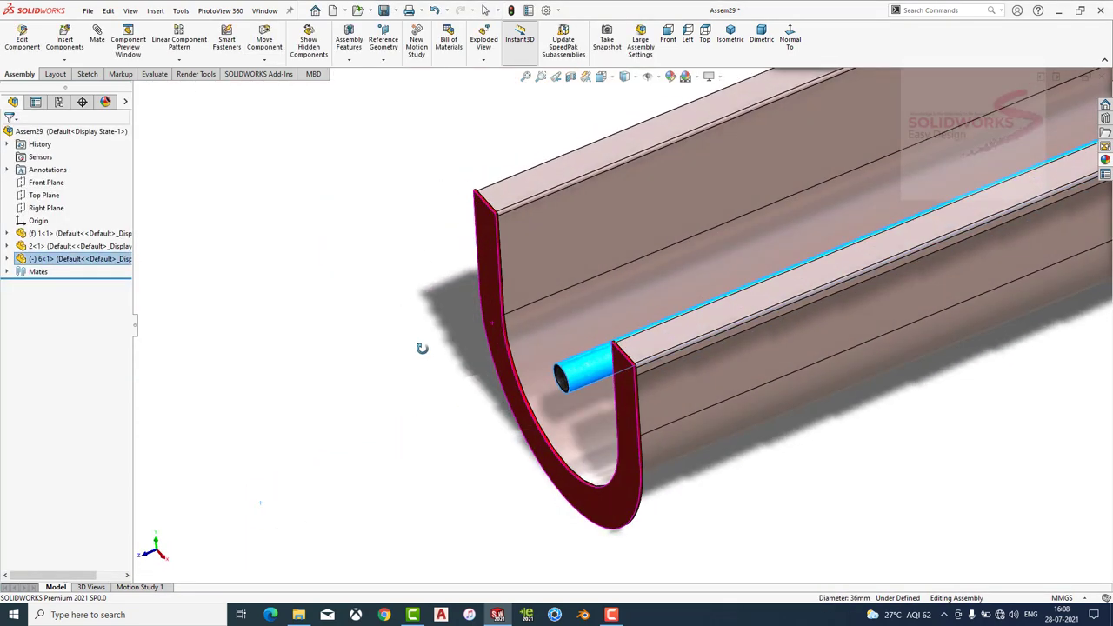
Add a 53.00 mm distance mate between the pipe's end face and the bracket.
click(223, 132)
key(m)
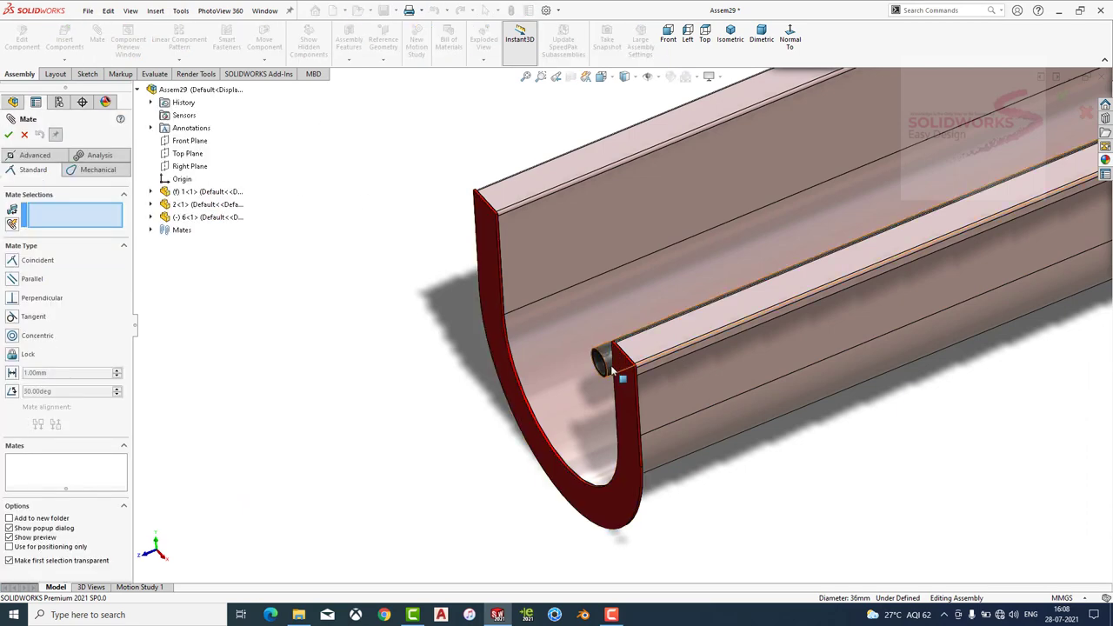
scroll(612, 383, down, 5)
click(532, 296)
click(692, 357)
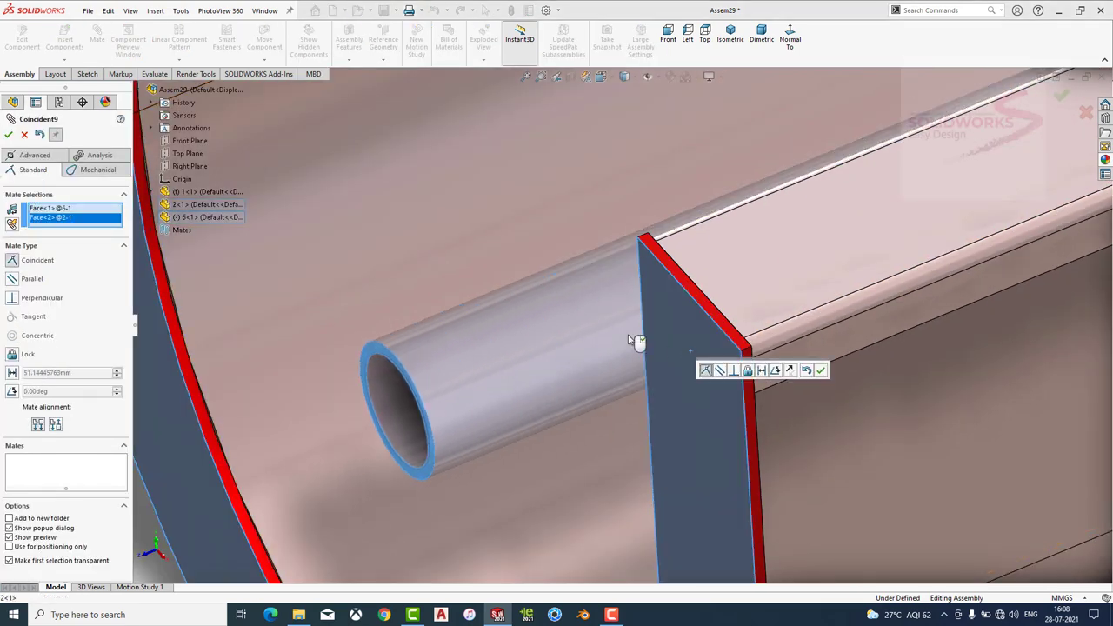
click(75, 373)
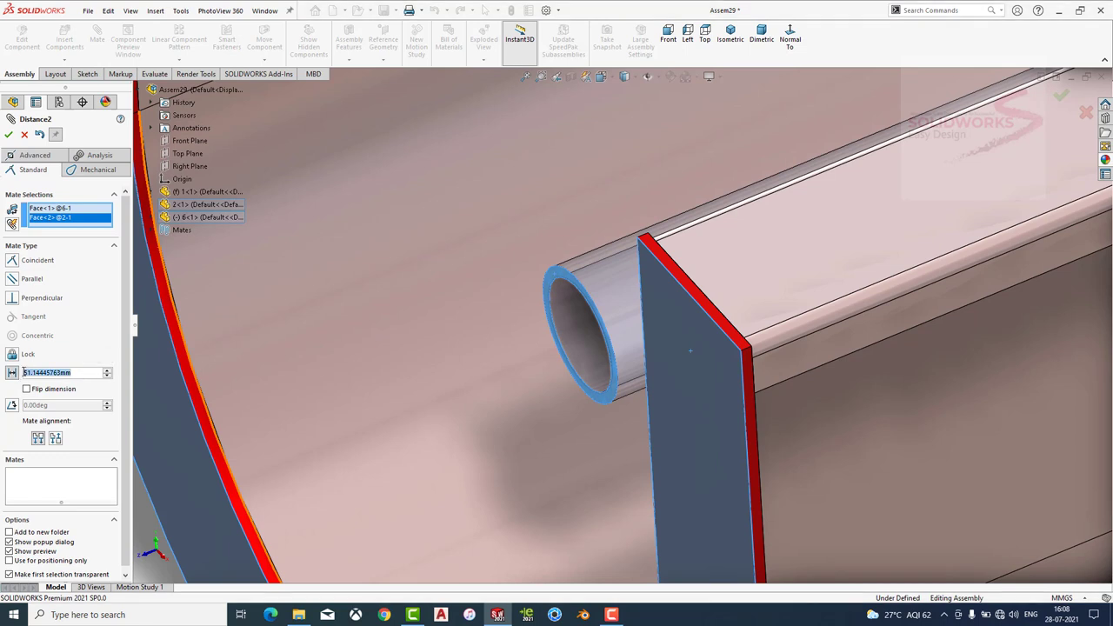
text(50)
text(53)
key(Return)
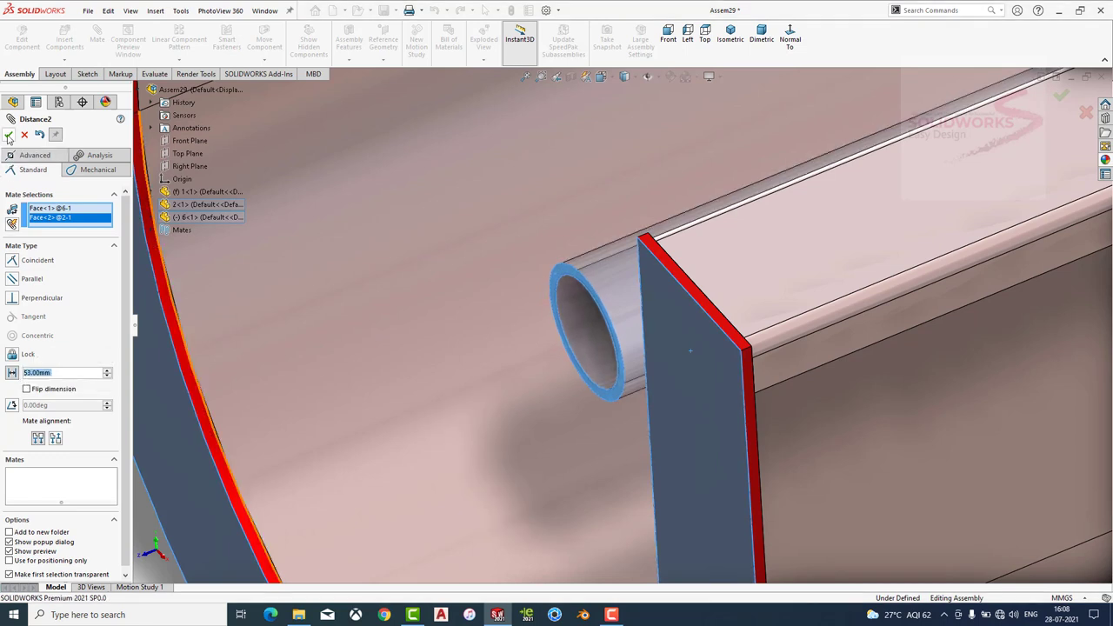
click(8, 135)
click(8, 134)
scroll(609, 296, up, 2)
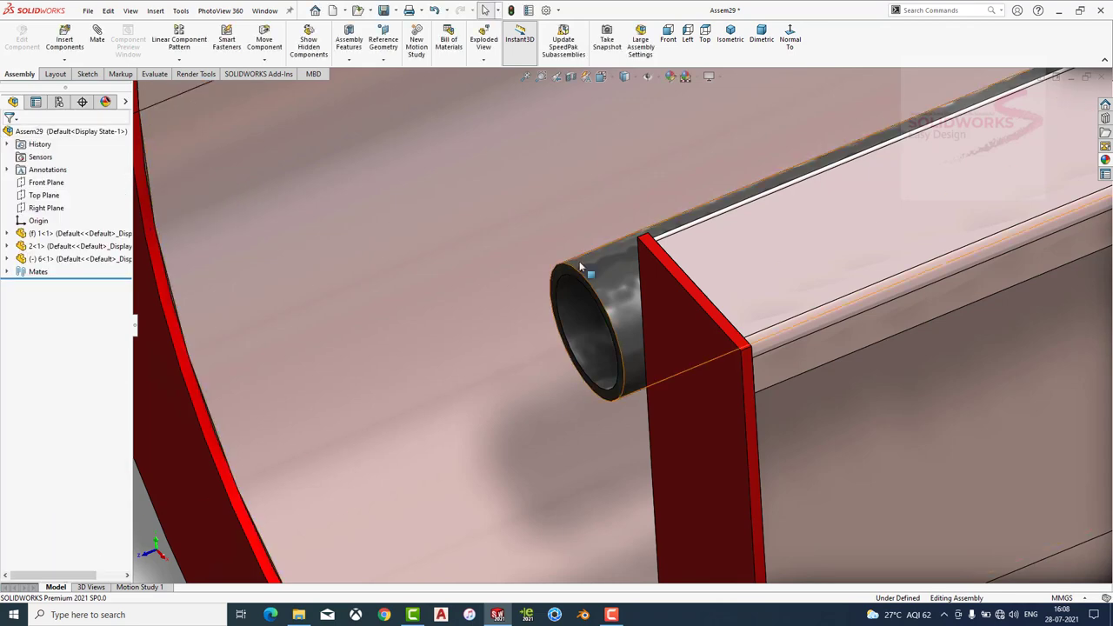
scroll(625, 349, up, 3)
scroll(608, 331, up, 2)
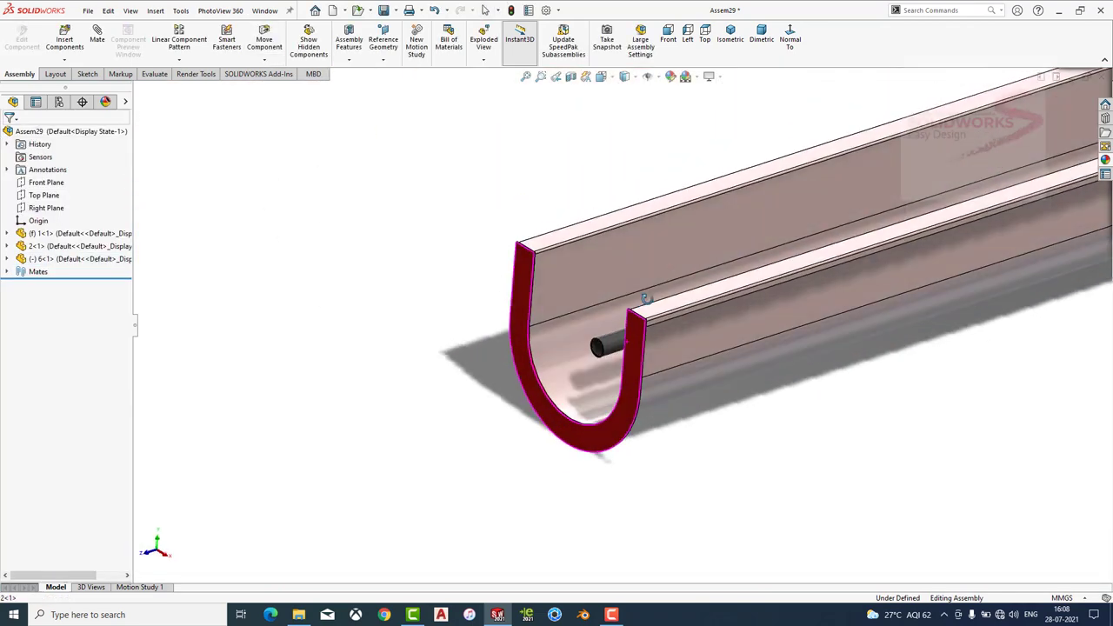
scroll(469, 200, down, 2)
scroll(450, 141, down, 2)
Insert part 7, the helical screw flight, into the assembly.
click(69, 43)
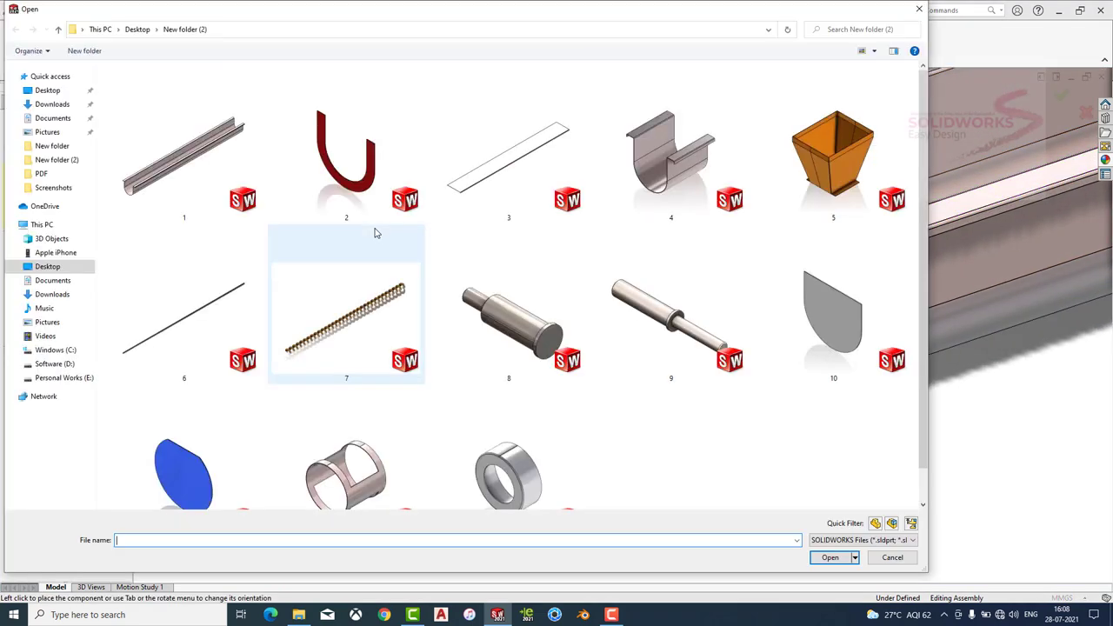
click(380, 305)
click(827, 560)
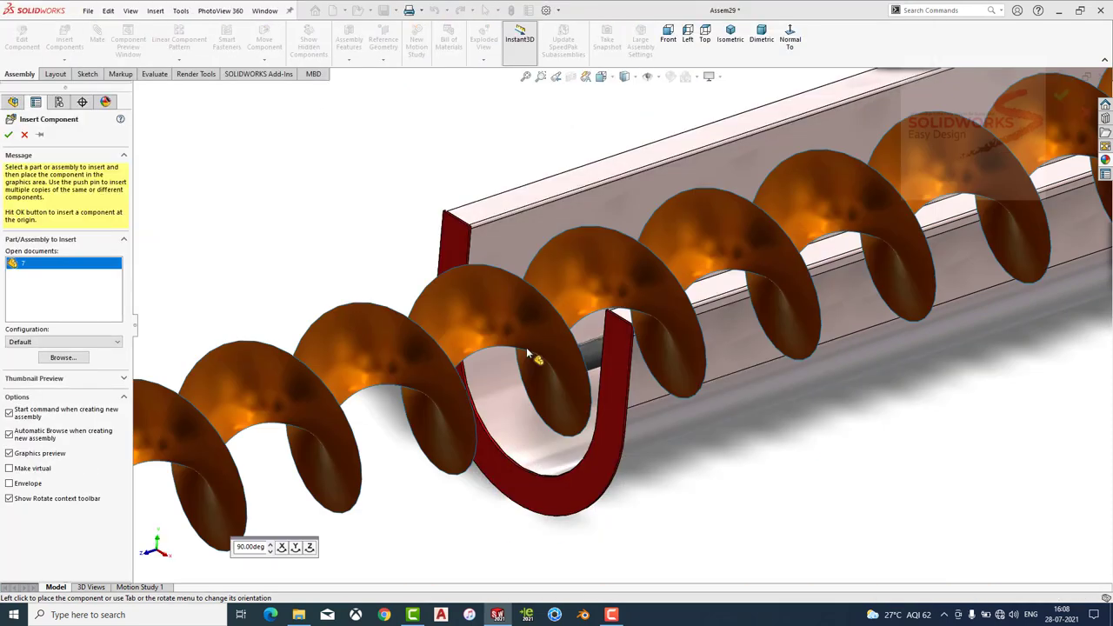
click(699, 219)
scroll(698, 219, up, 3)
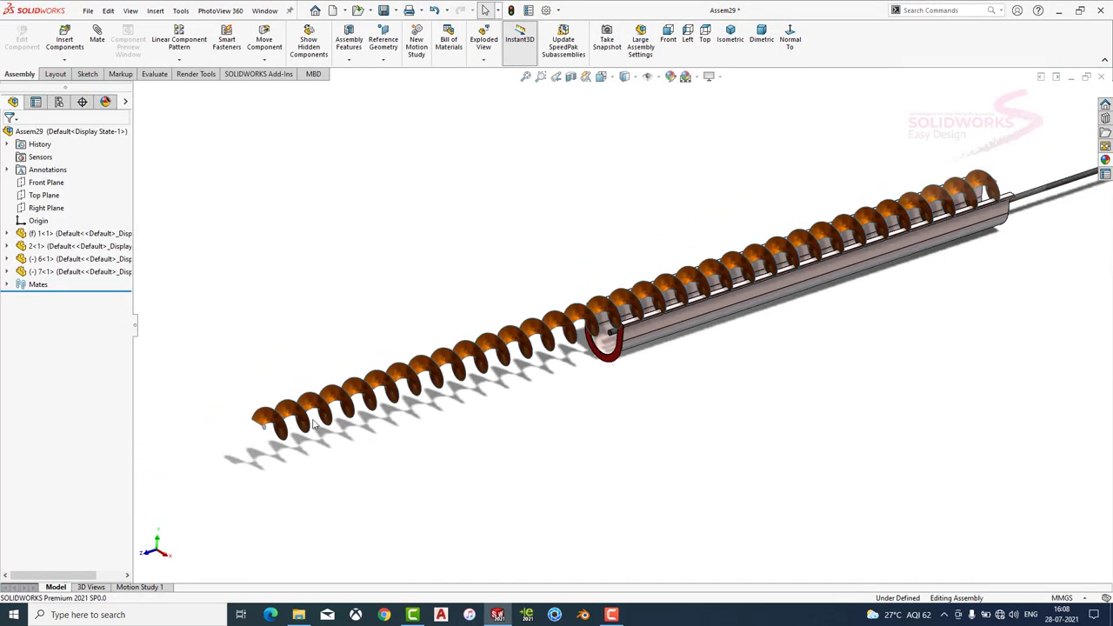
scroll(325, 397, down, 5)
scroll(390, 373, down, 4)
scroll(435, 365, down, 3)
Mate the flight's circular end edge concentric with the shaft face.
click(397, 337)
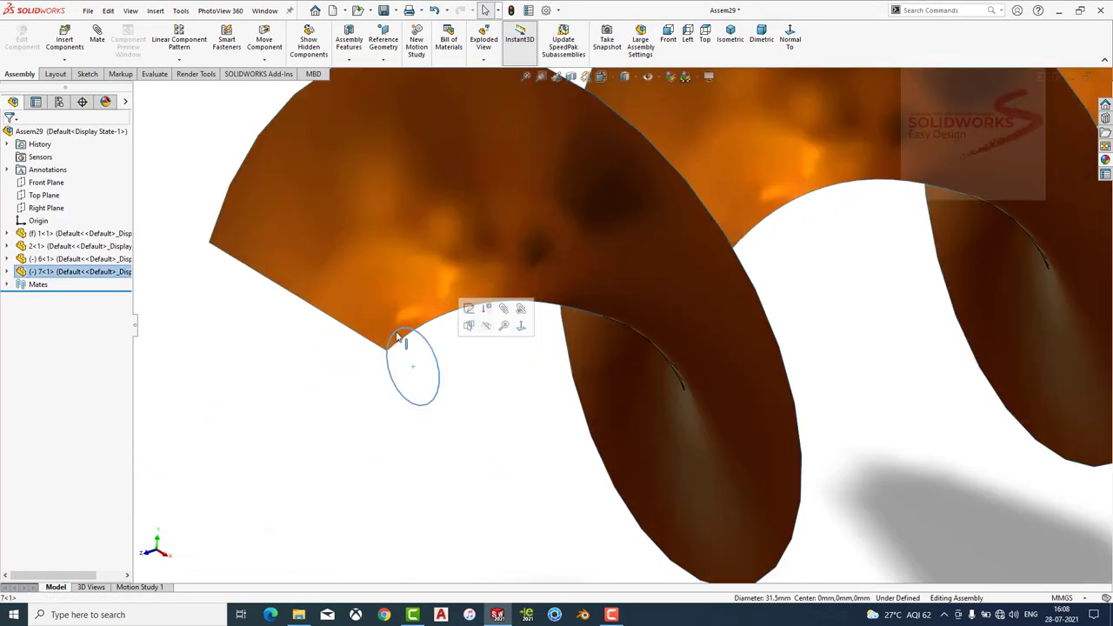
click(363, 414)
scroll(363, 415, up, 5)
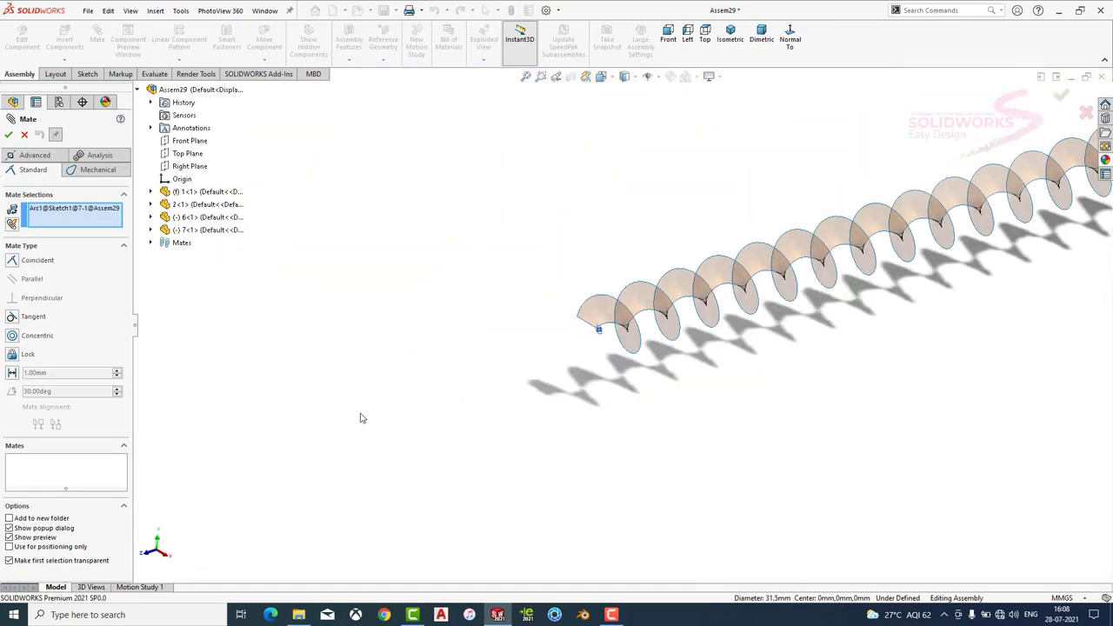
scroll(817, 263, down, 5)
click(786, 287)
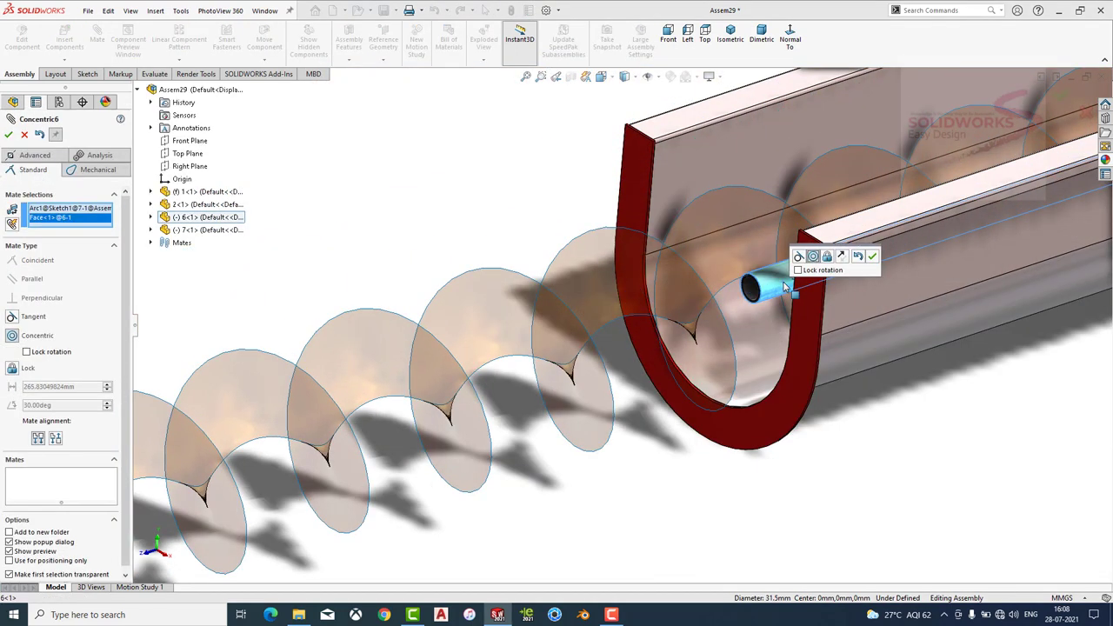
click(874, 263)
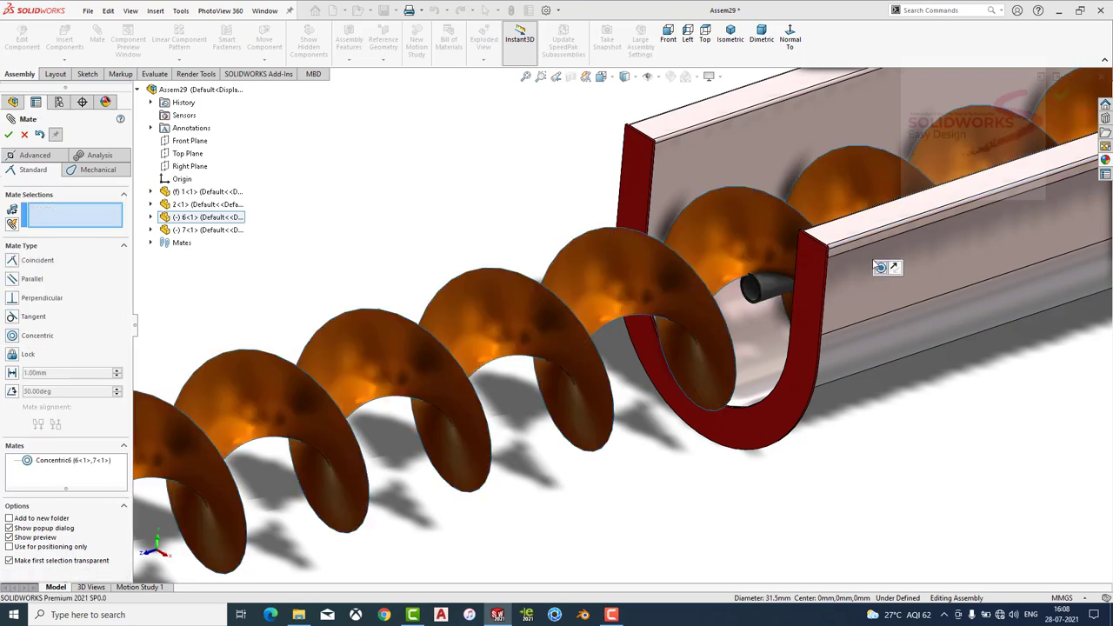
scroll(661, 304, up, 3)
key(Escape)
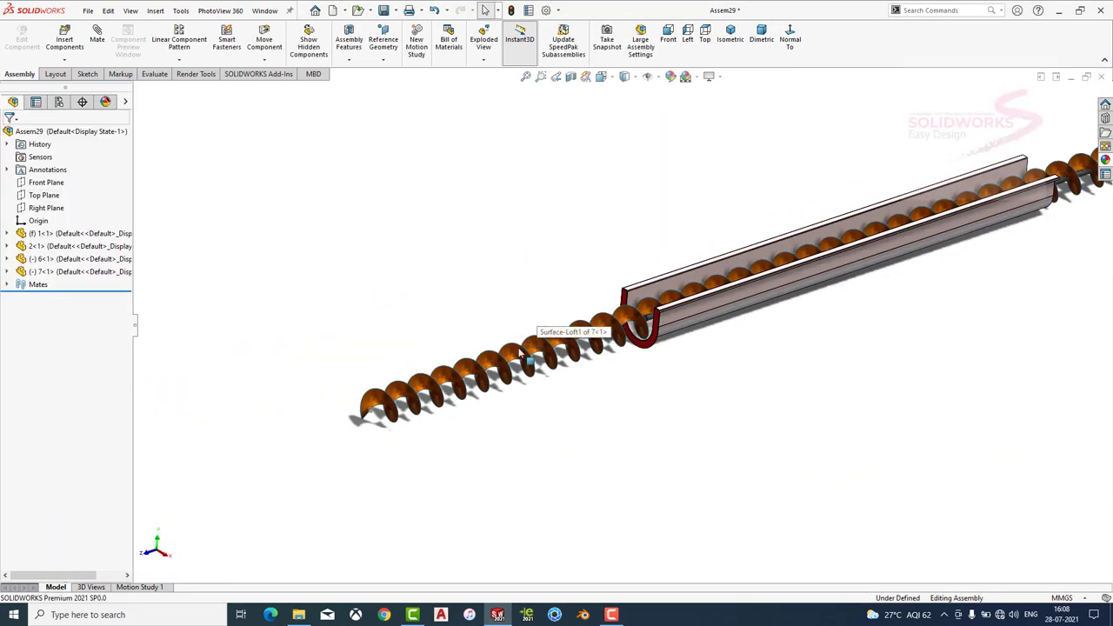
Slide the screw into the trough and make the shaft end edge concentric with the flight arc.
drag(538, 309, 655, 313)
scroll(655, 313, down, 3)
scroll(412, 366, down, 3)
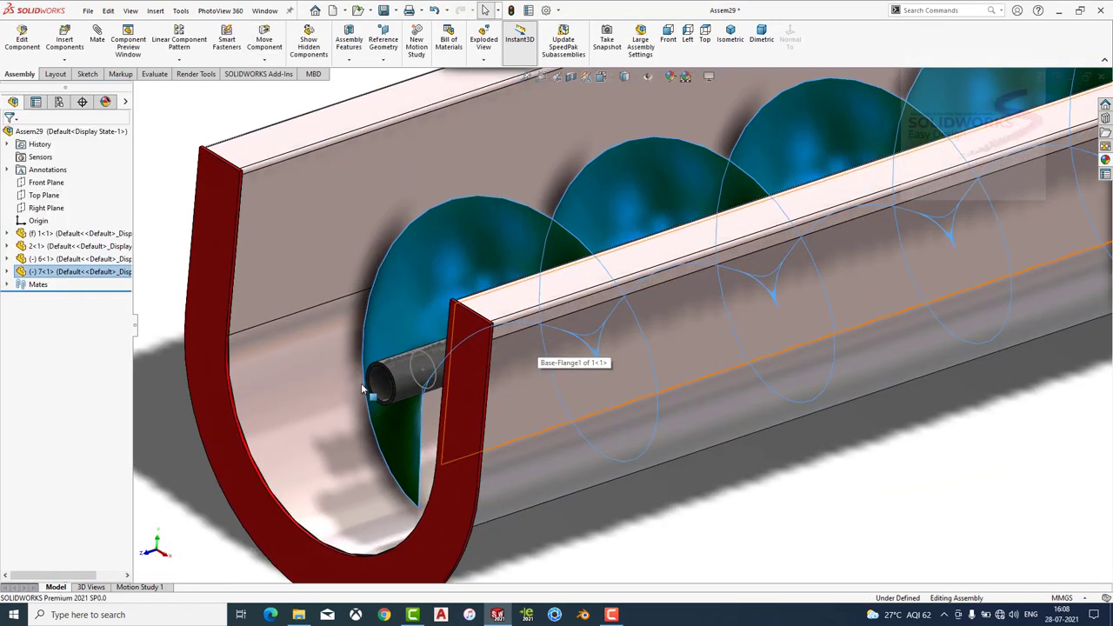
scroll(411, 365, down, 2)
click(405, 365)
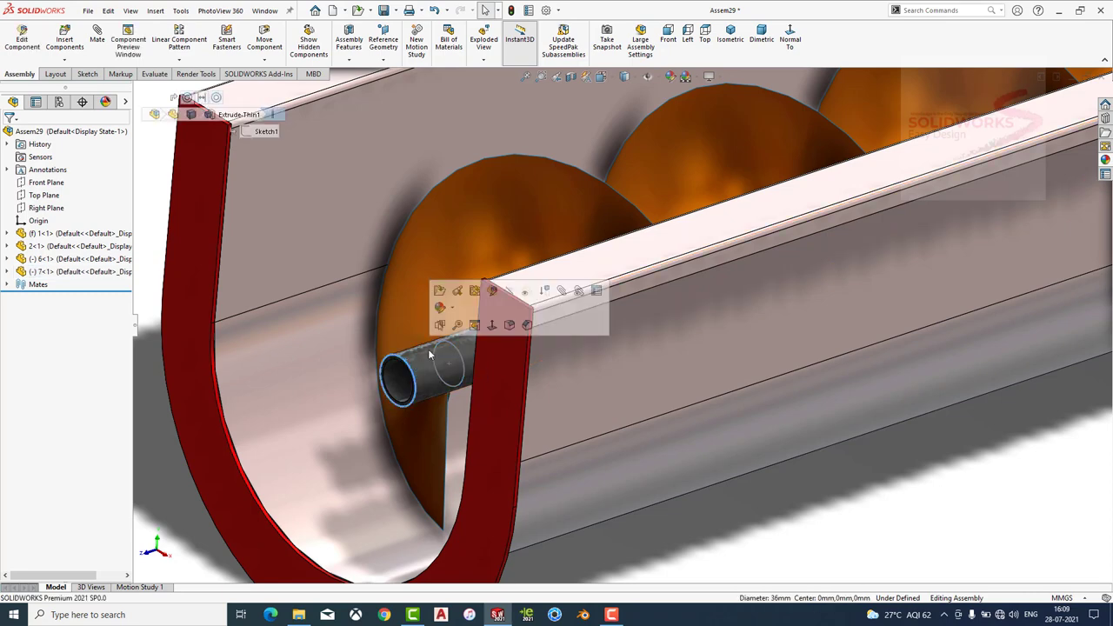
click(548, 293)
click(440, 350)
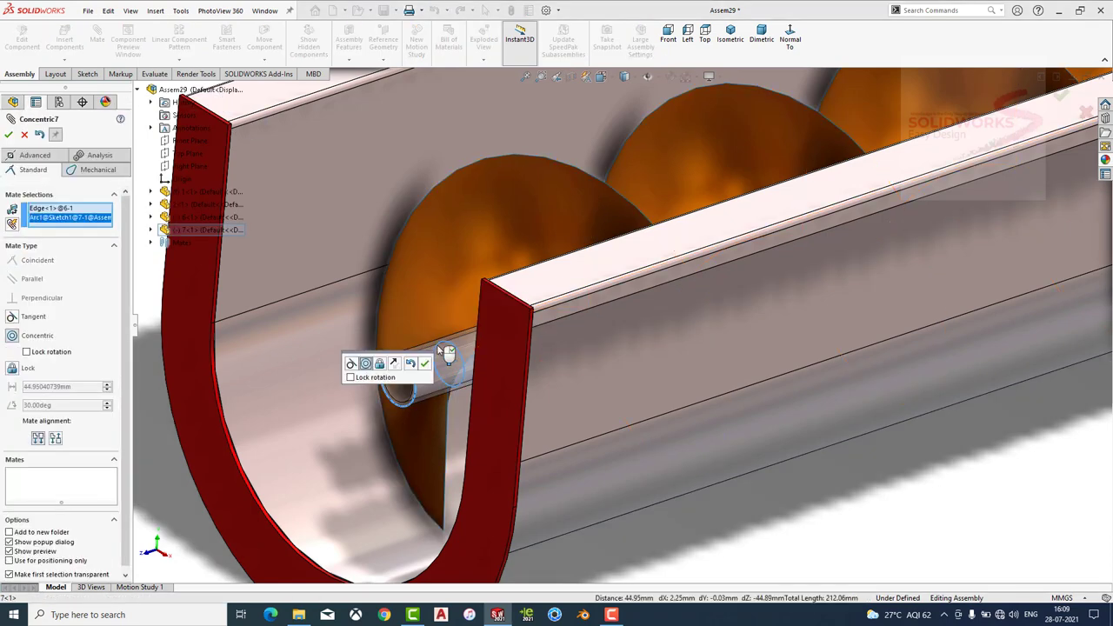
click(424, 363)
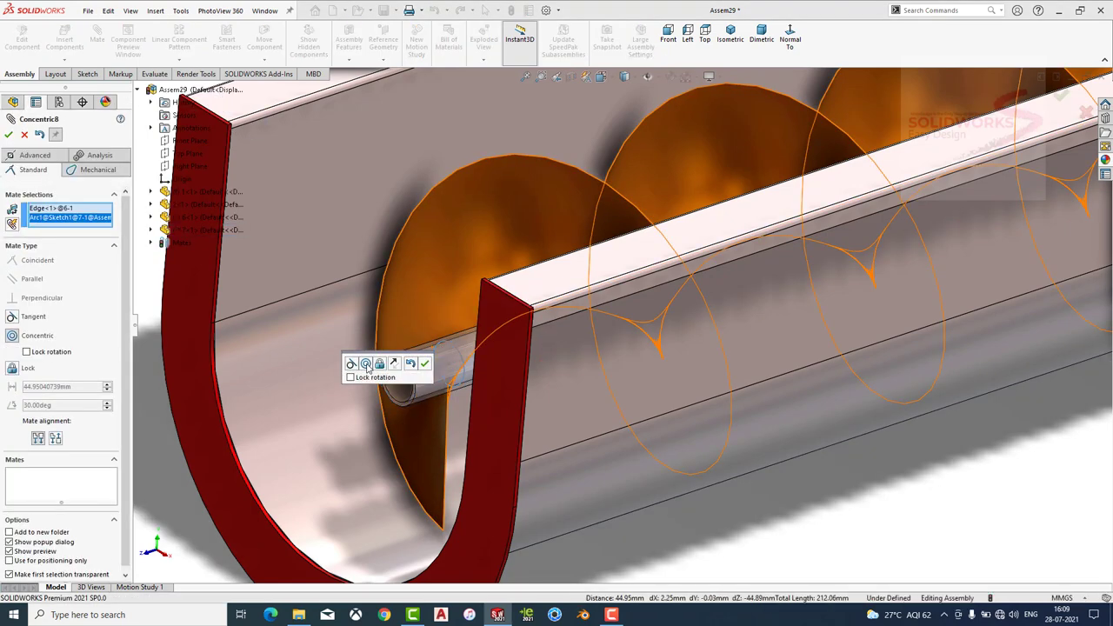
click(425, 363)
drag(414, 276, 412, 275)
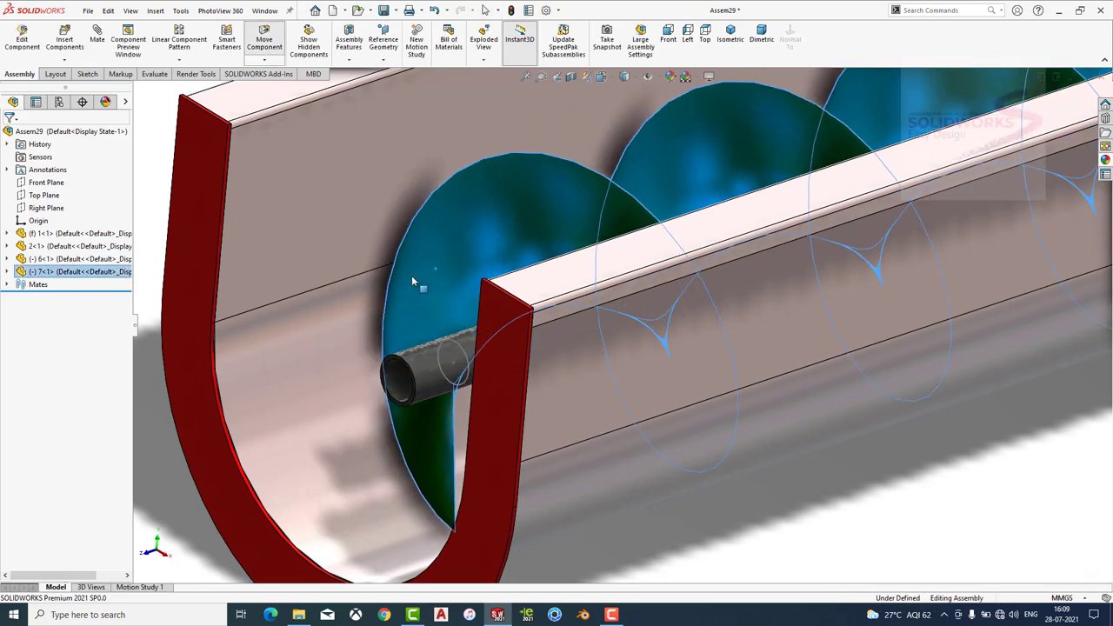
Expand the flight's features and select its 245 mm outer Sketch2 circle for mating.
click(26, 272)
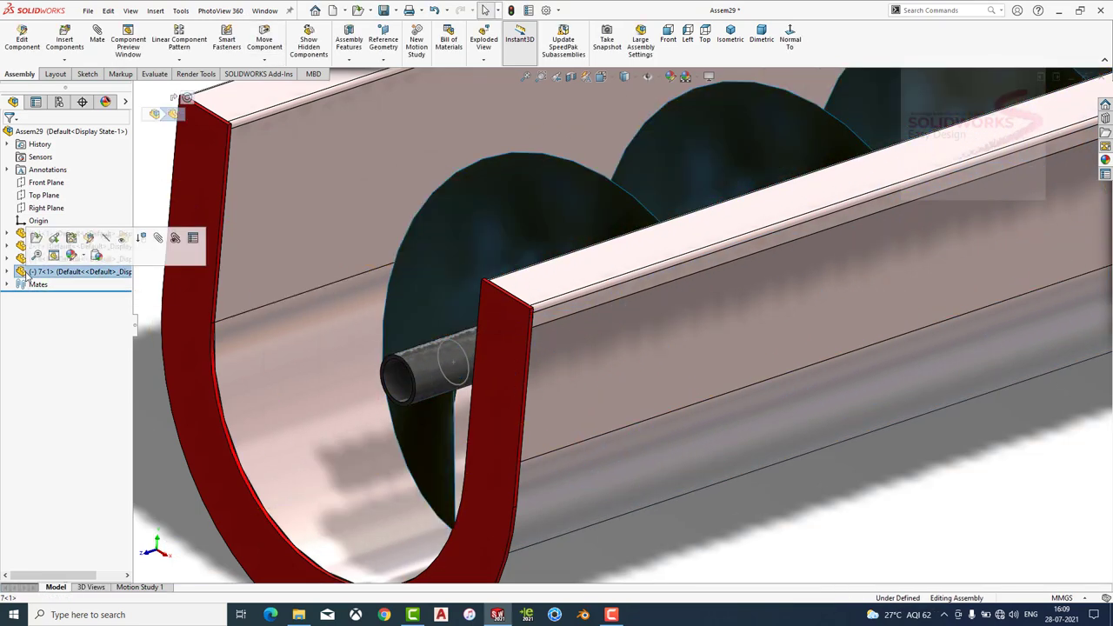
click(10, 272)
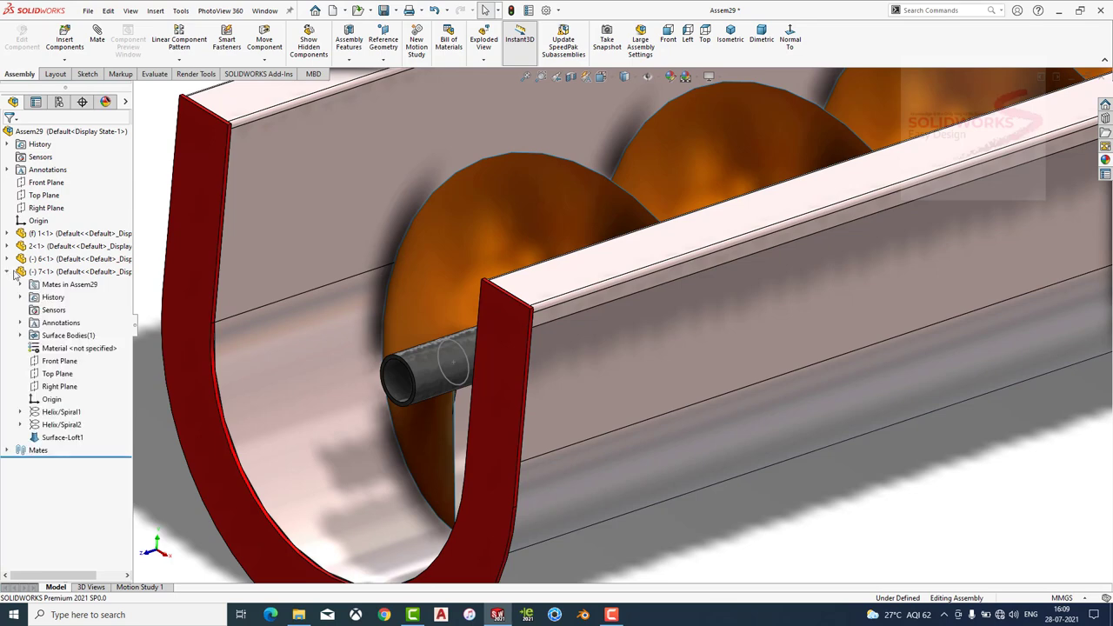
click(56, 425)
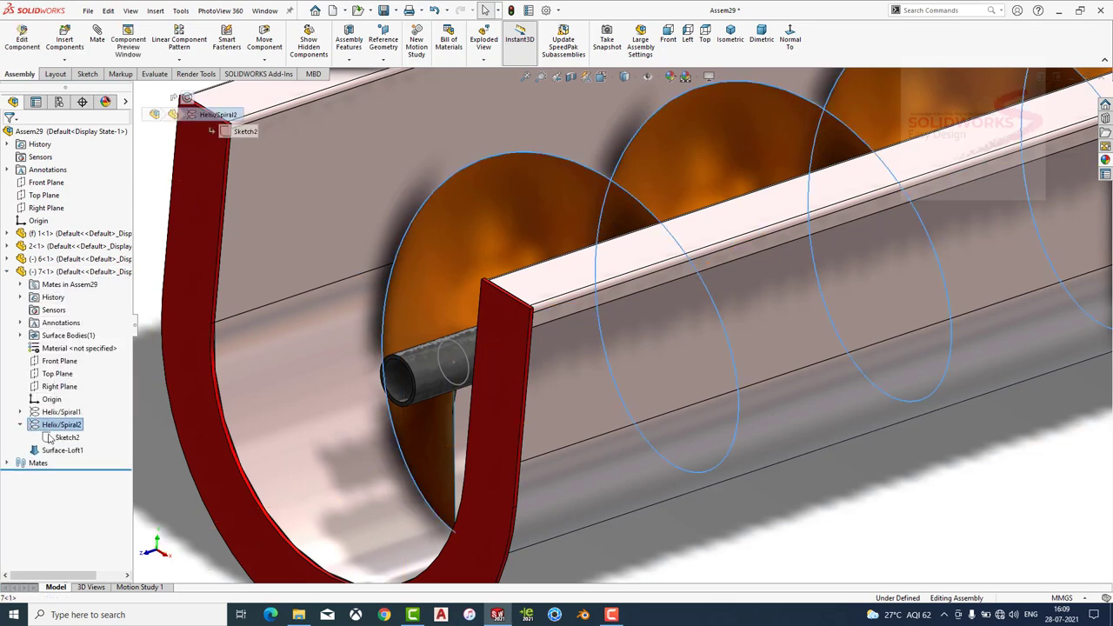
click(73, 436)
click(352, 233)
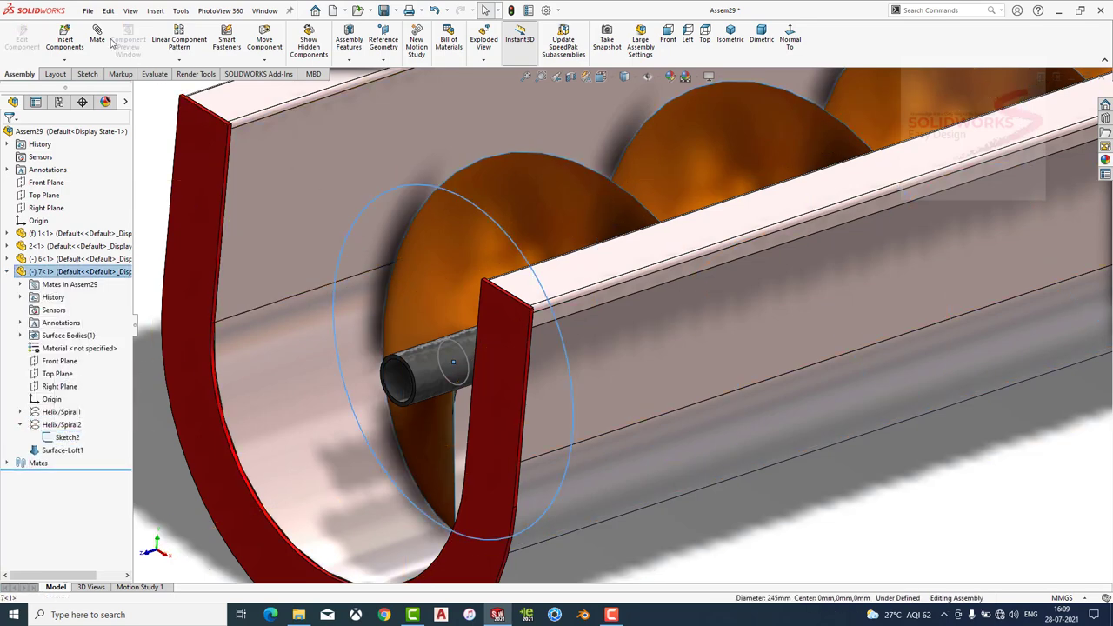
key(m)
scroll(481, 352, down, 5)
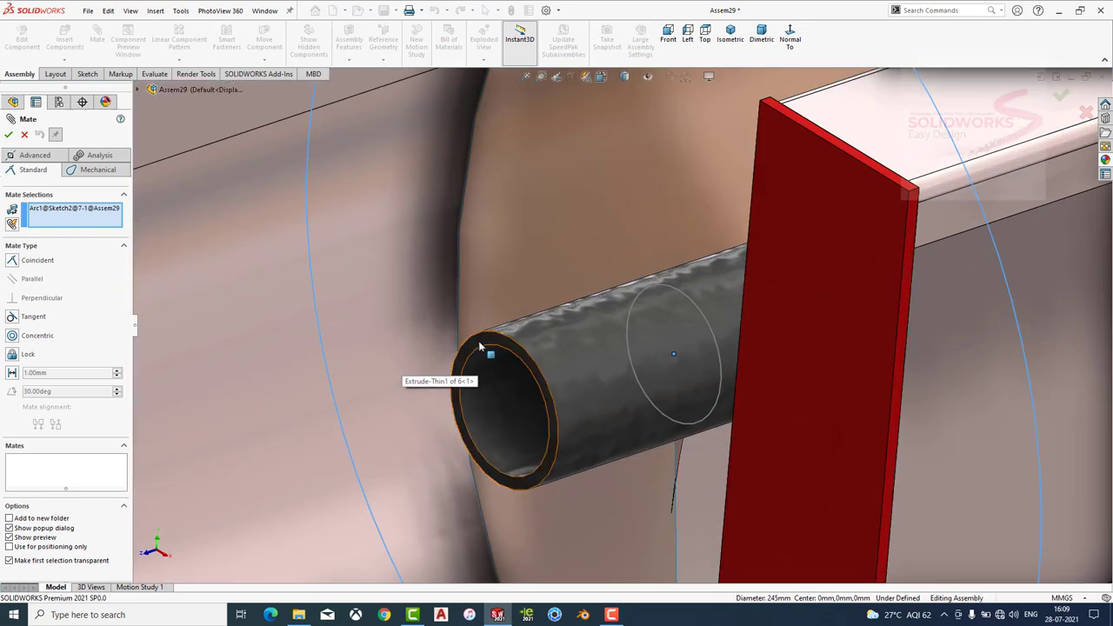
Make the flight's outer sketch circle coincident with the pipe's end face.
click(479, 346)
click(466, 360)
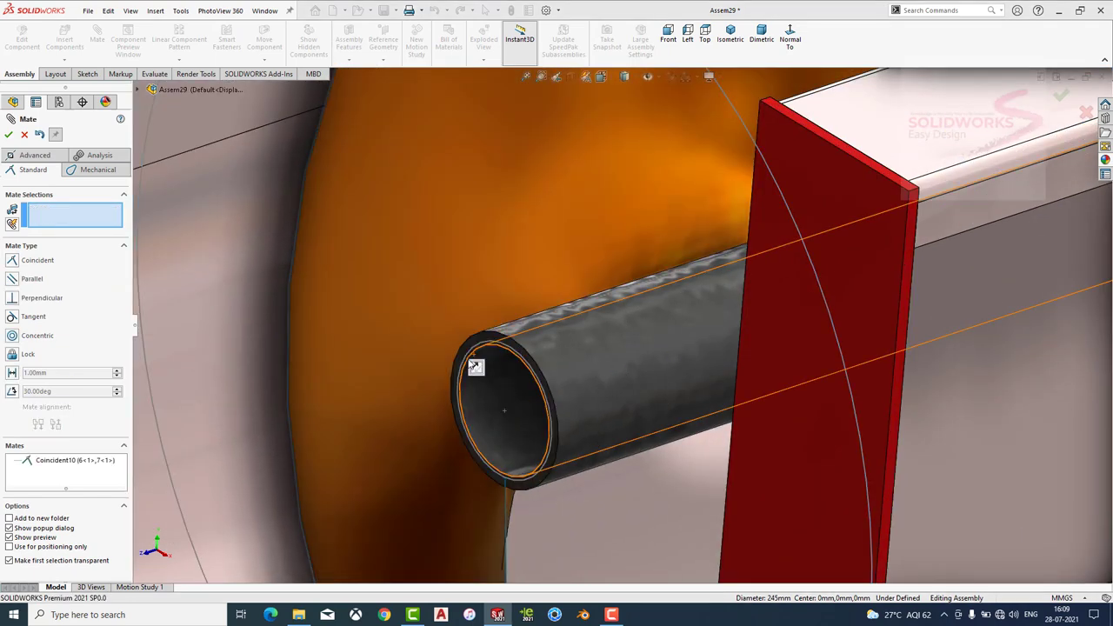
key(Escape)
scroll(445, 283, up, 8)
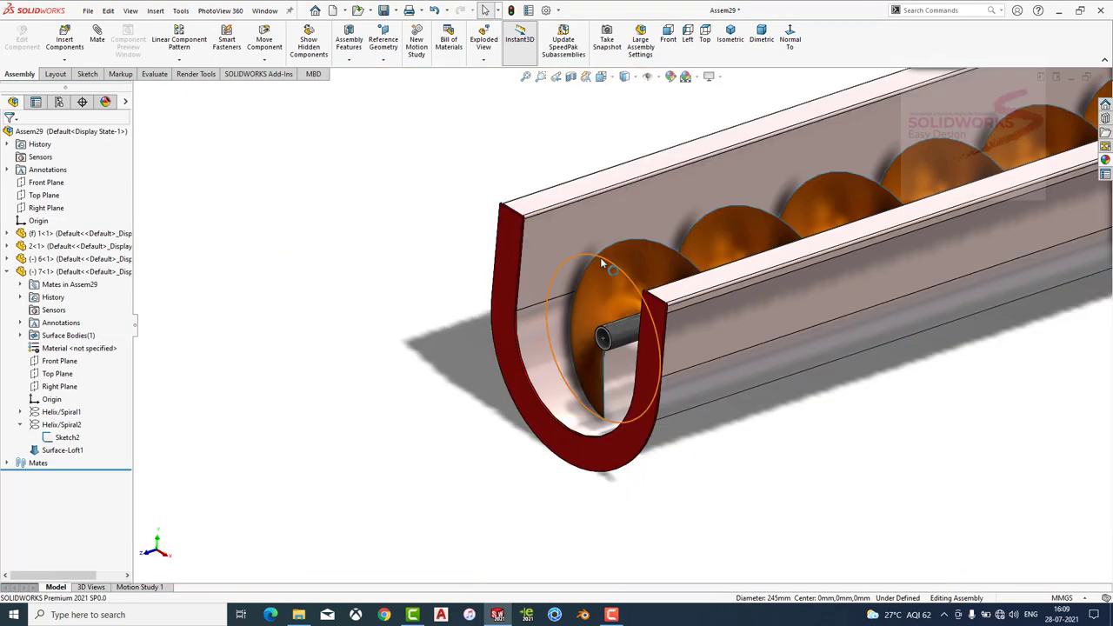
scroll(617, 348, down, 5)
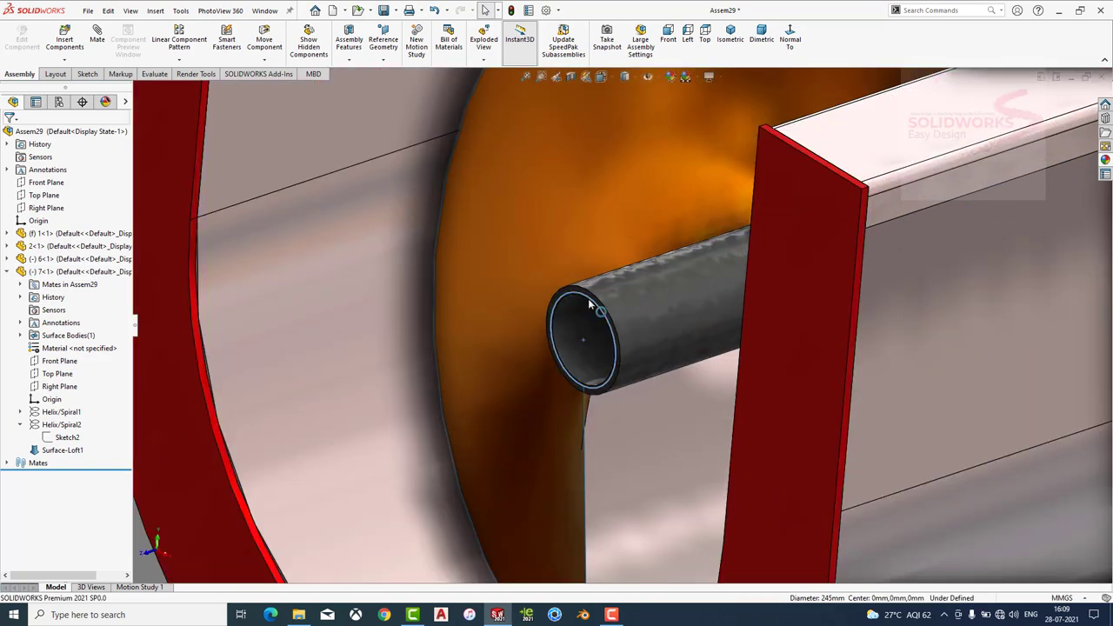
Rotate the helical flight along the trough and orbit to view the whole conveyor.
click(590, 305)
scroll(591, 322, up, 3)
scroll(601, 339, up, 3)
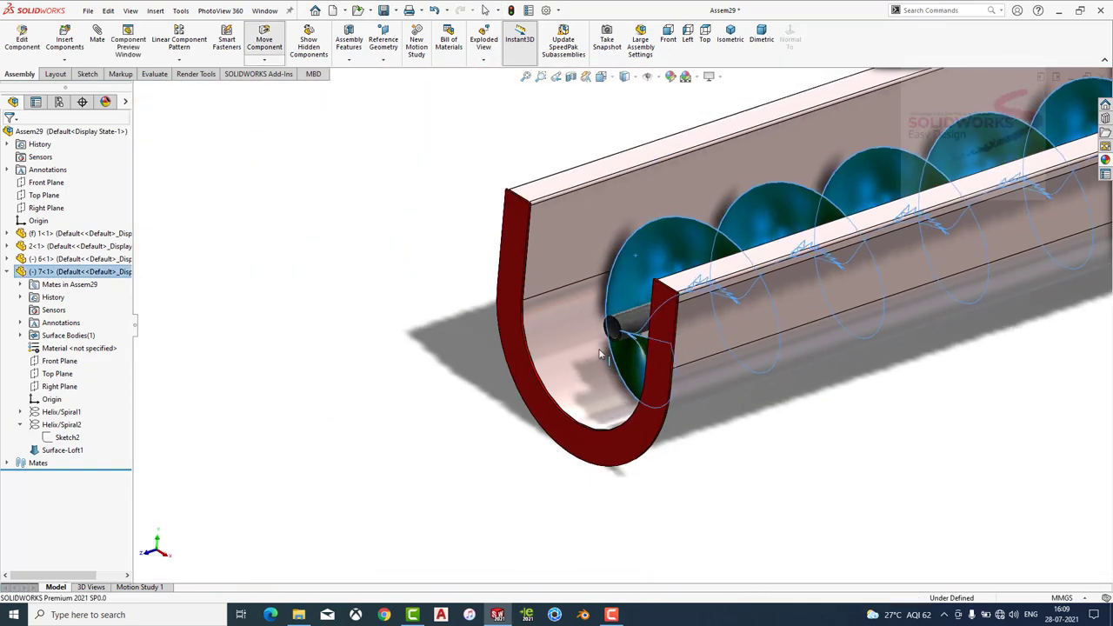
scroll(600, 354, up, 2)
scroll(748, 348, up, 3)
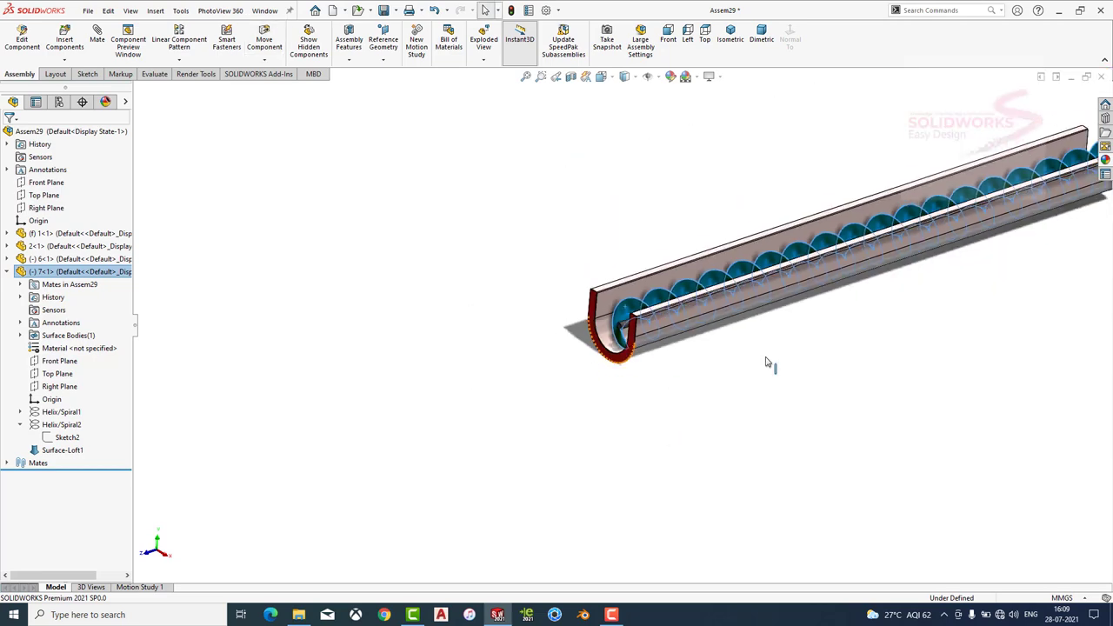
scroll(782, 330, down, 5)
scroll(571, 464, down, 2)
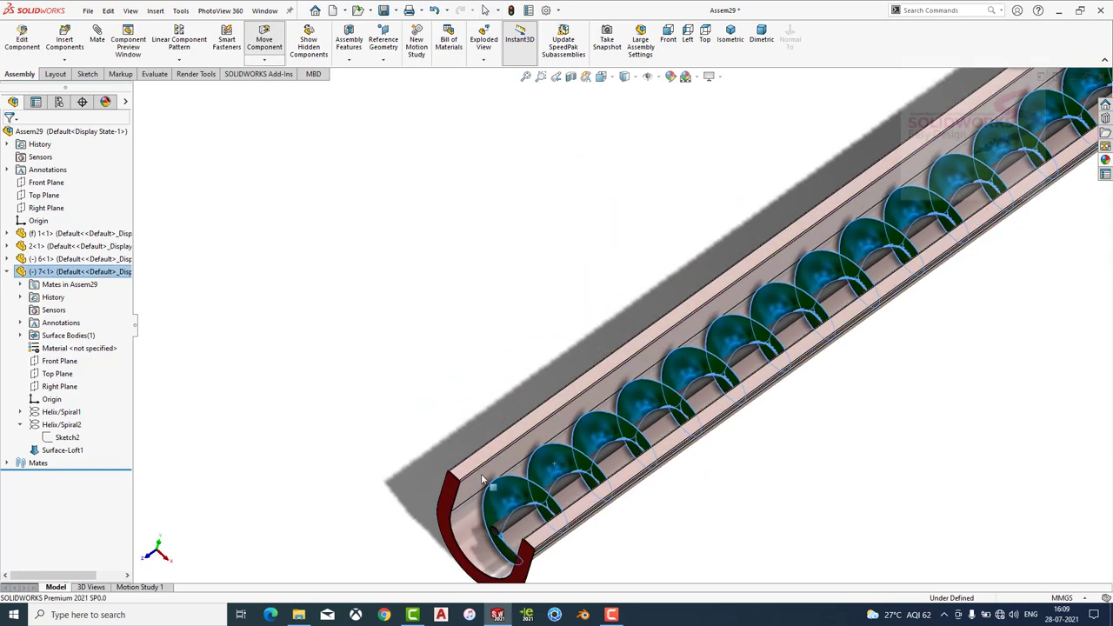
drag(483, 478, 496, 581)
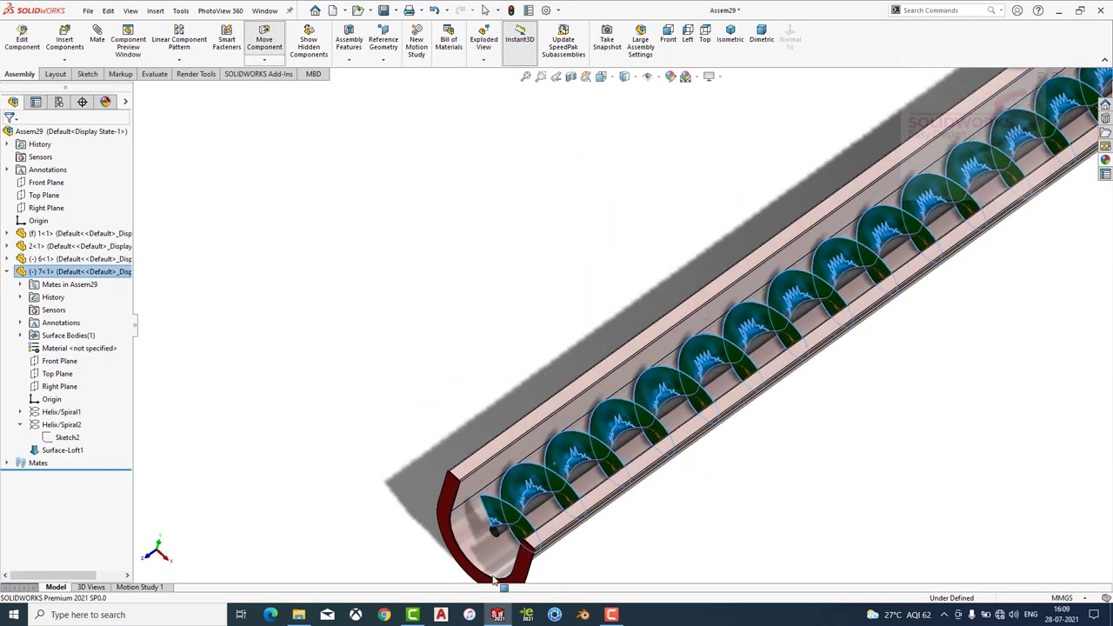
scroll(566, 522, up, 3)
mouse_move(608, 459)
middle_down()
mouse_move(739, 318)
mouse_move(831, 257)
mouse_move(770, 307)
mouse_move(809, 301)
mouse_move(753, 270)
mouse_move(870, 263)
middle_up()
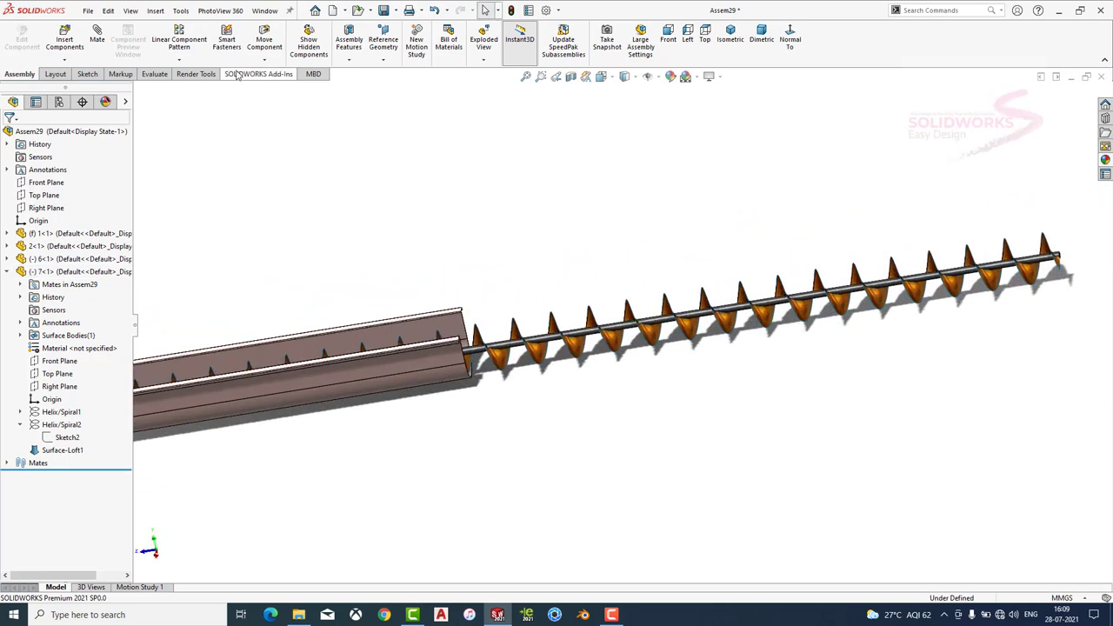
Launch Mirror Components from the component pattern menu, restarting it once after cancelling.
click(179, 59)
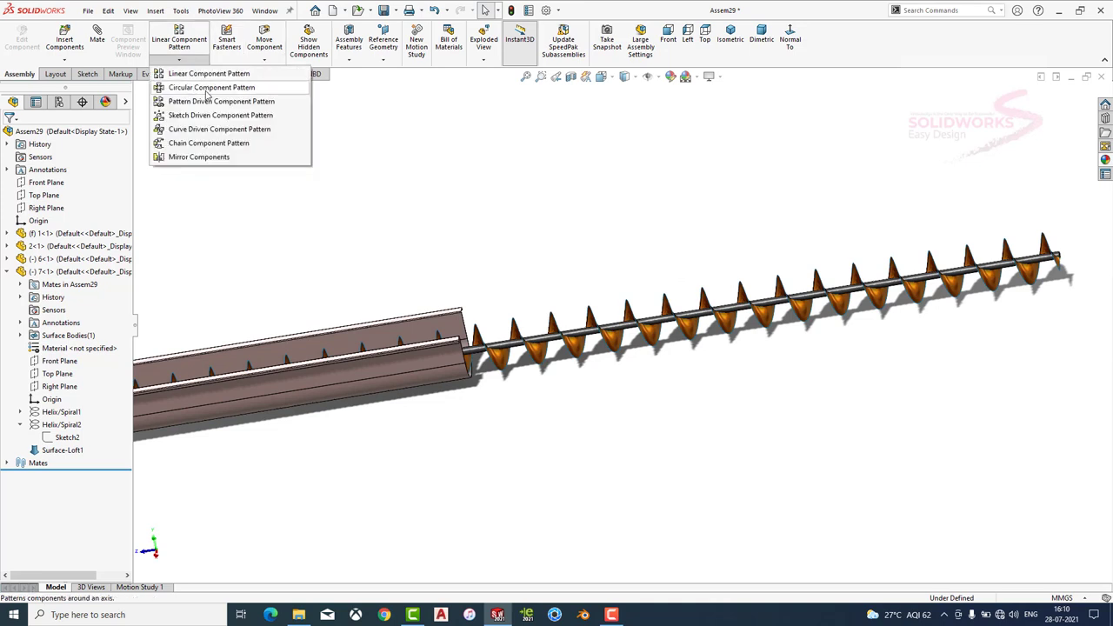
click(211, 158)
key(Escape)
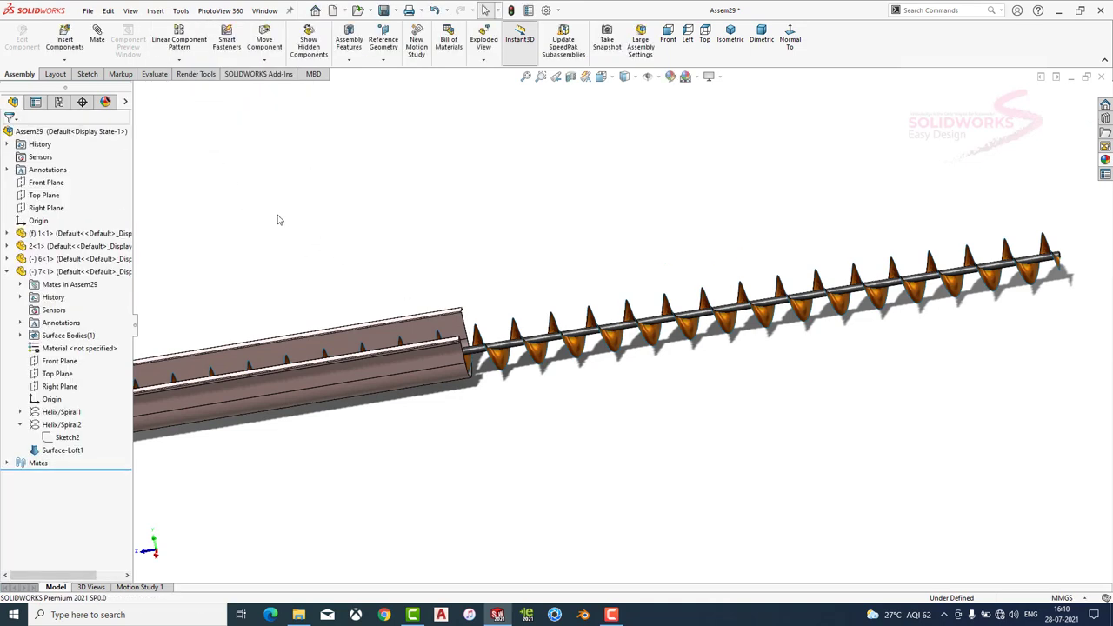
click(179, 59)
click(205, 157)
Mirror trough 1-1 about its end face and advance to the orientation settings.
scroll(487, 260, down, 3)
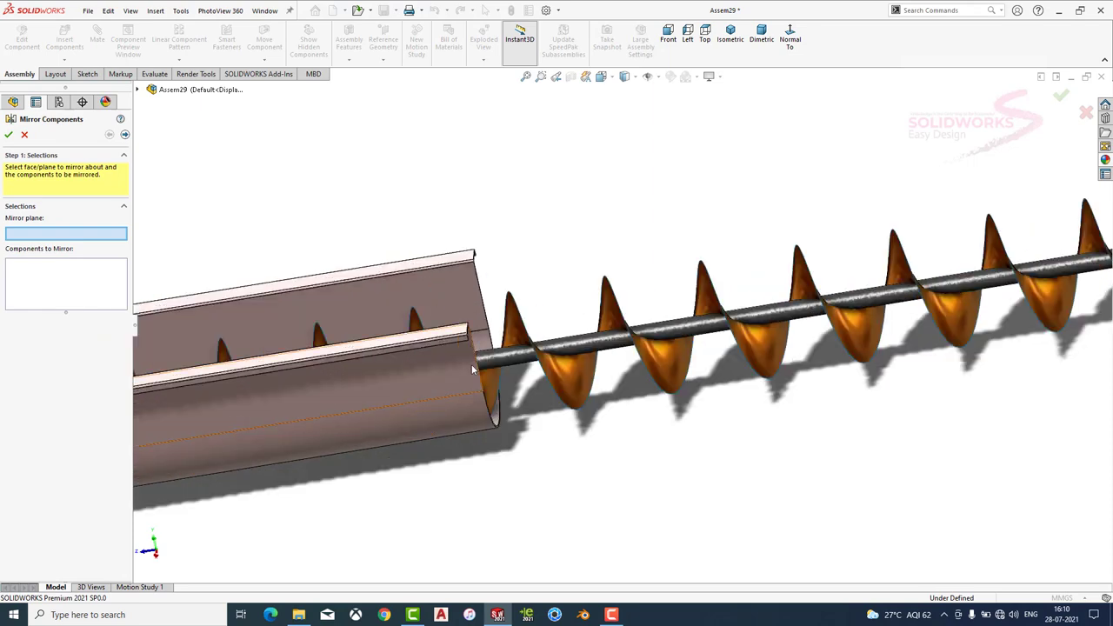
scroll(559, 275, down, 5)
scroll(373, 373, down, 3)
scroll(404, 361, down, 2)
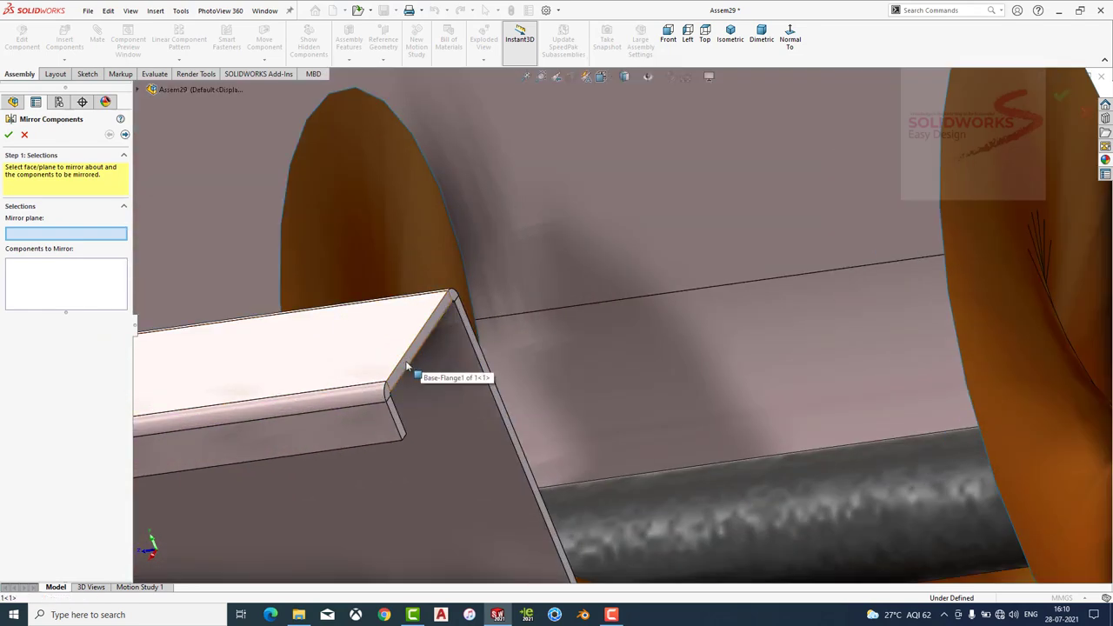
click(406, 366)
scroll(415, 368, up, 5)
click(611, 269)
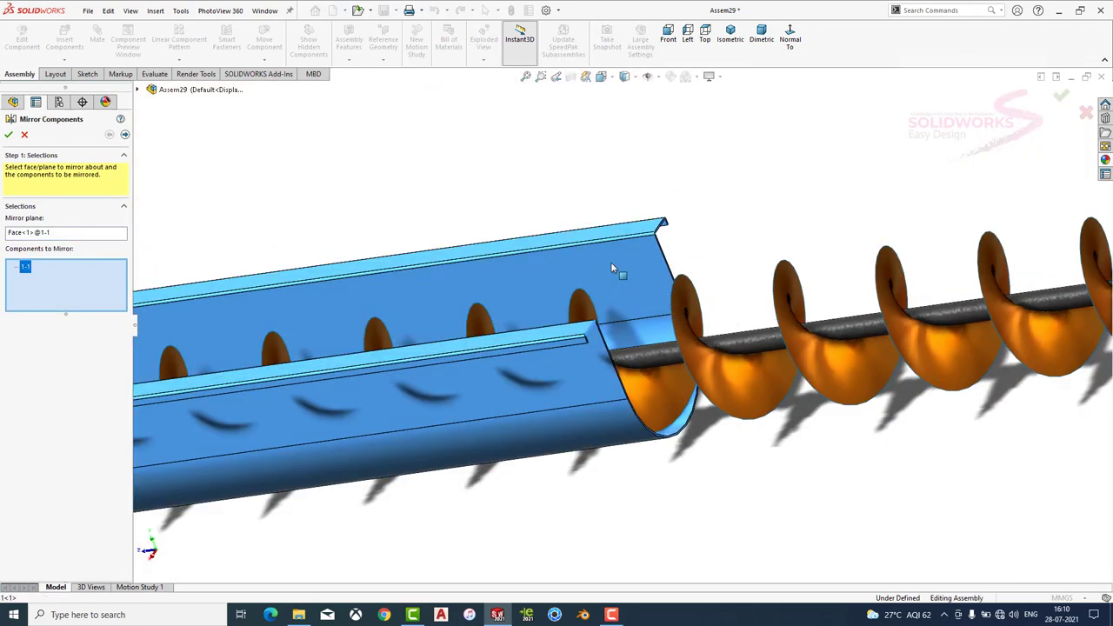
click(125, 136)
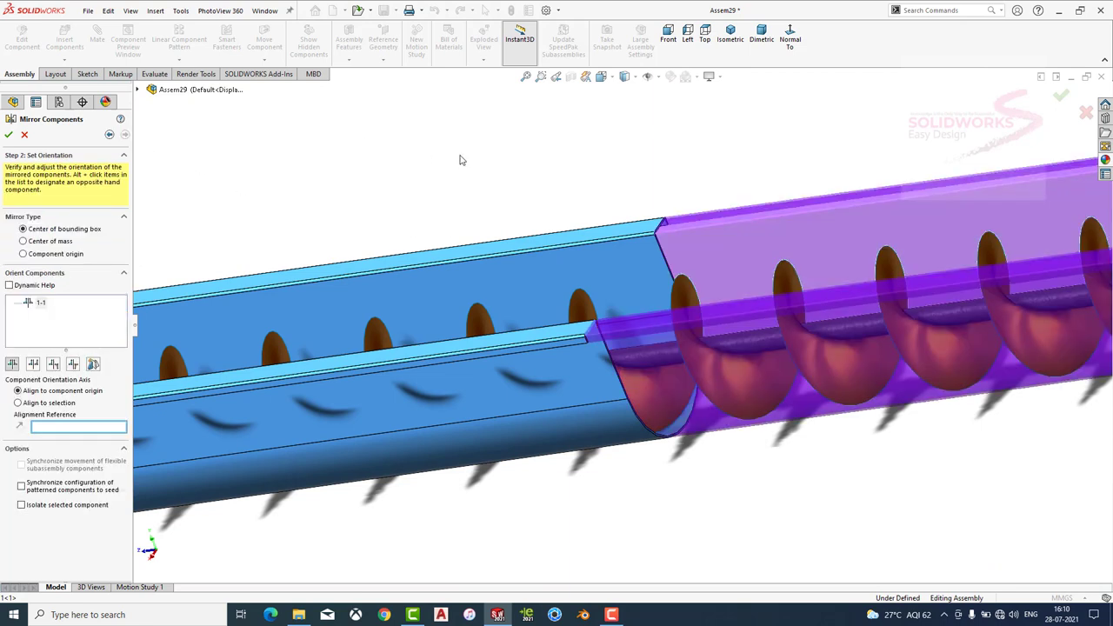
key(f)
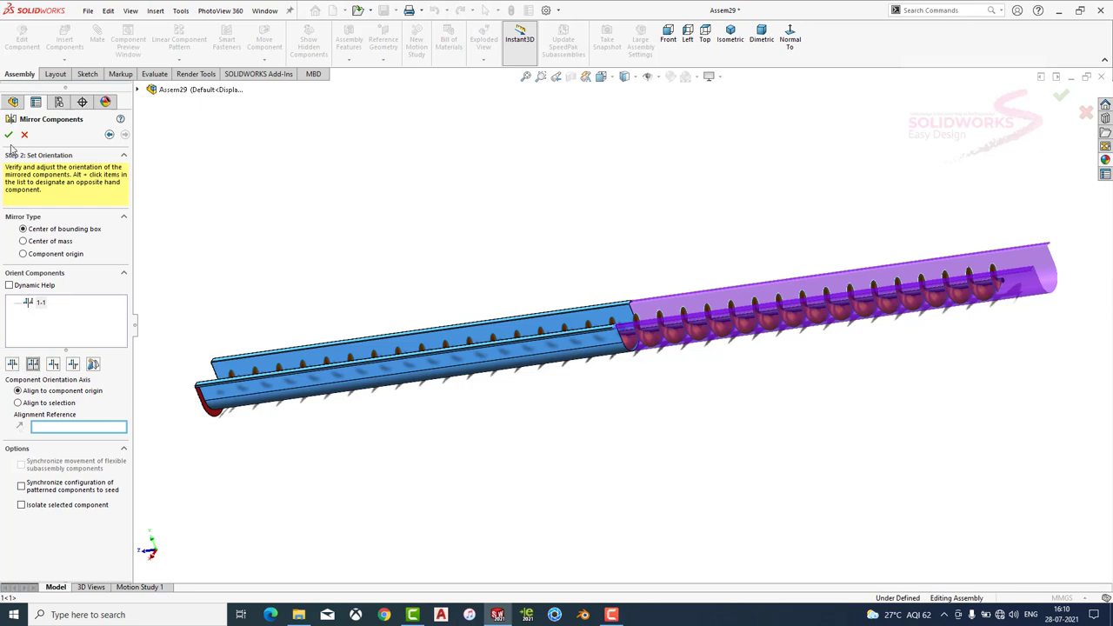
Confirm the mirrored trough and auger and start a sketch on the flange end face.
click(8, 134)
scroll(996, 284, down, 5)
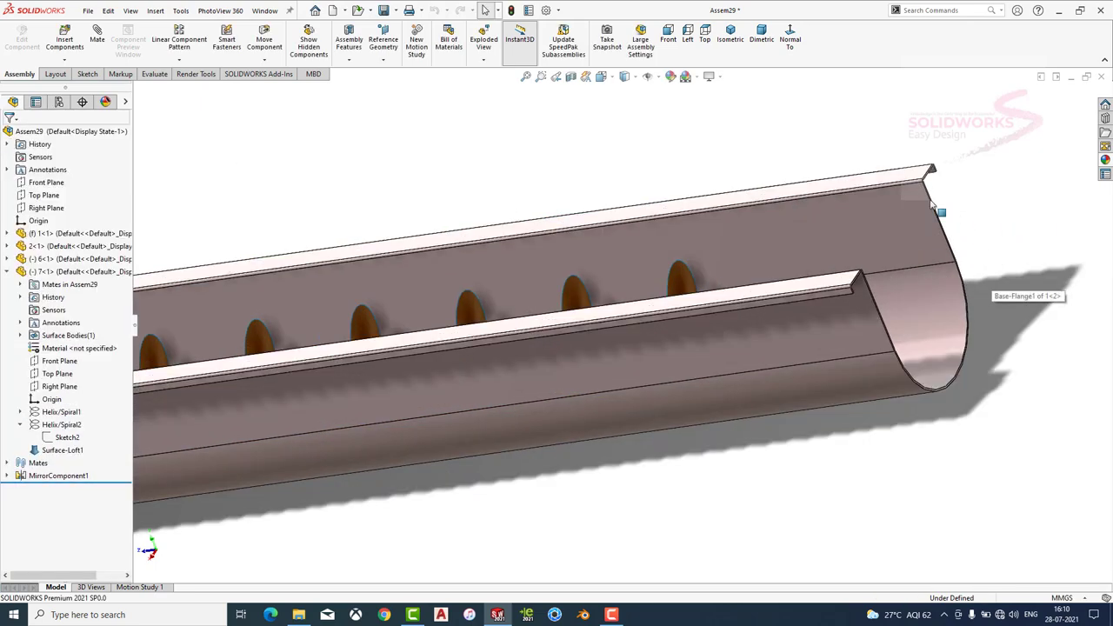
scroll(716, 213, down, 5)
click(718, 193)
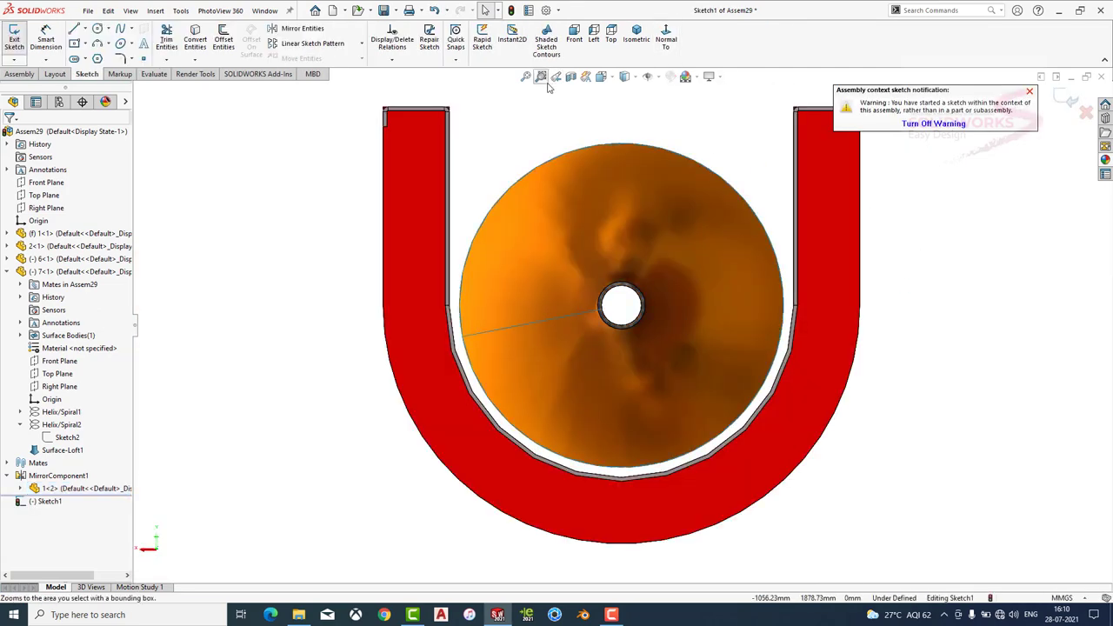
middle_drag(922, 267, 933, 376)
scroll(933, 375, up, 3)
scroll(933, 376, down, 3)
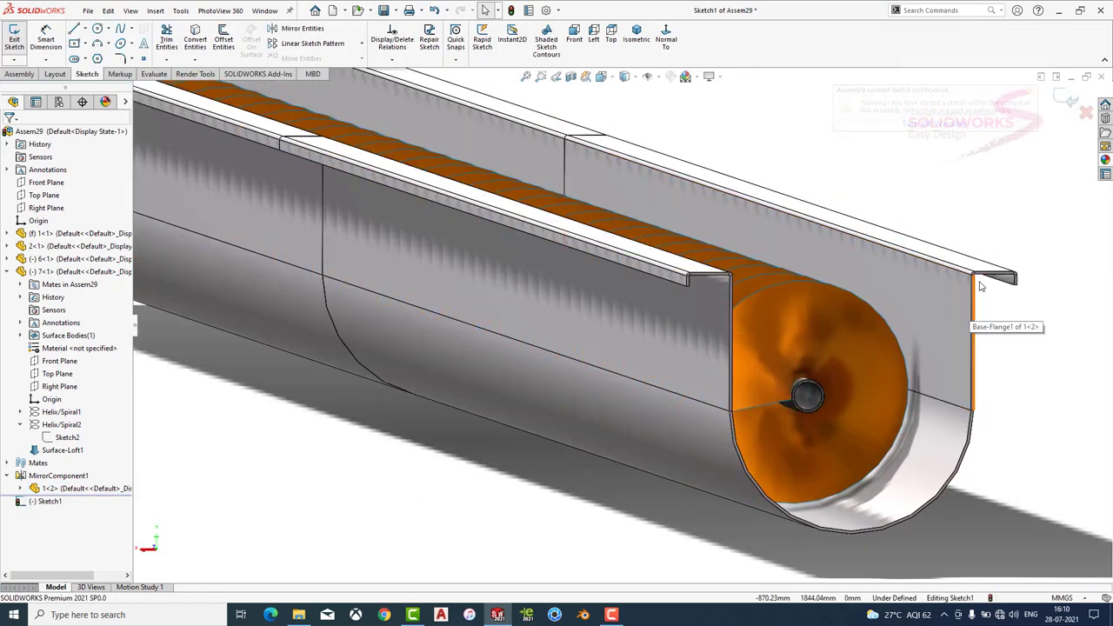
Sketch a large circle centred on the shaft, extending beyond the trough outline.
click(432, 106)
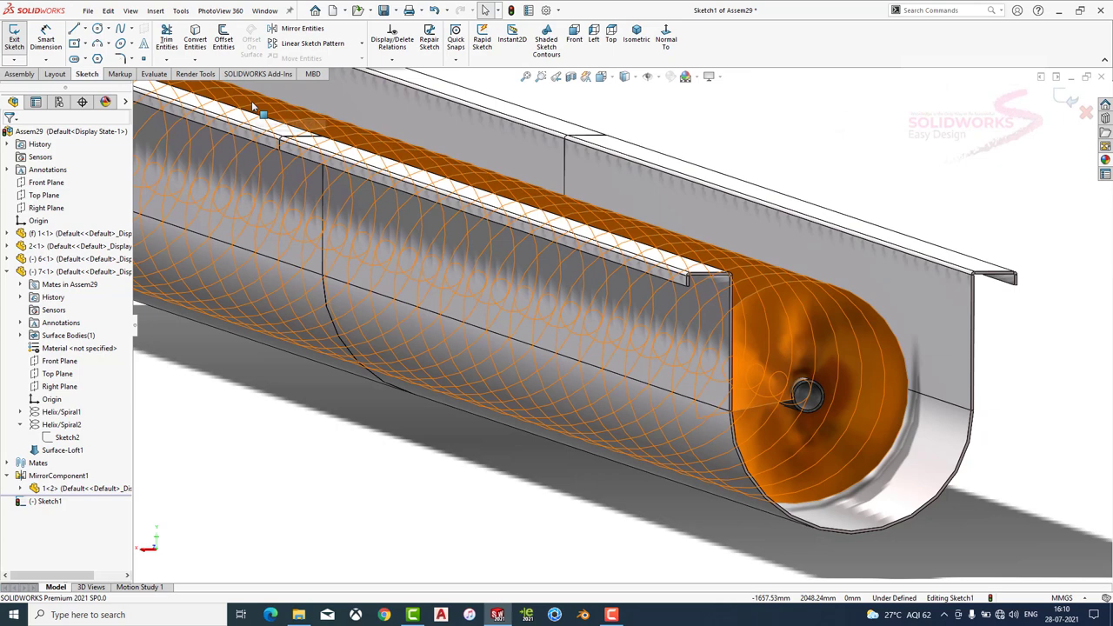
click(197, 41)
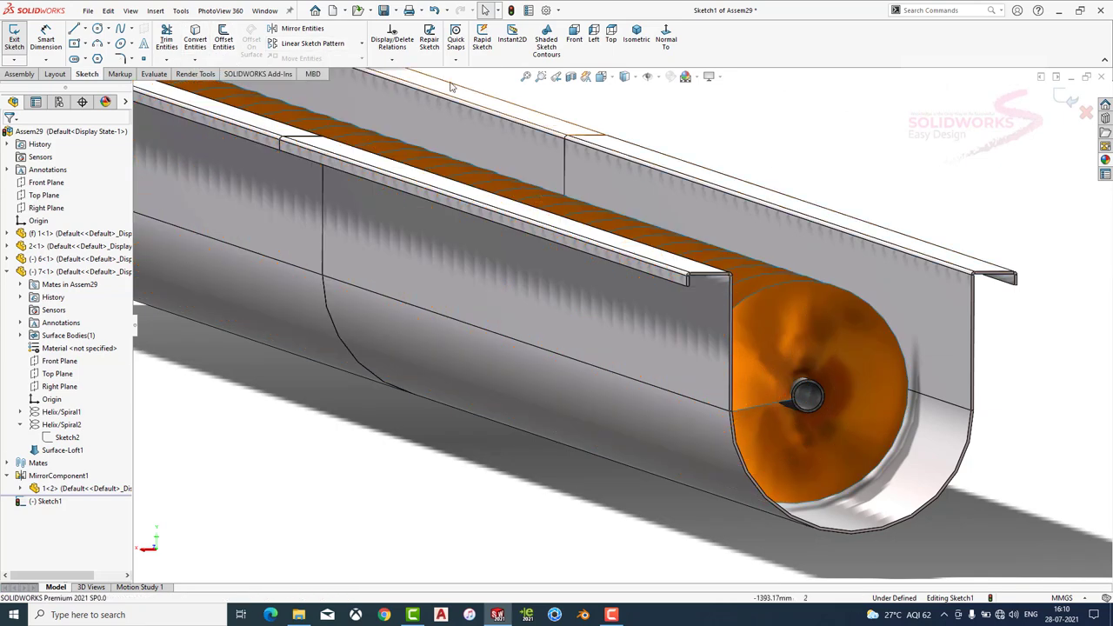
click(668, 45)
click(98, 29)
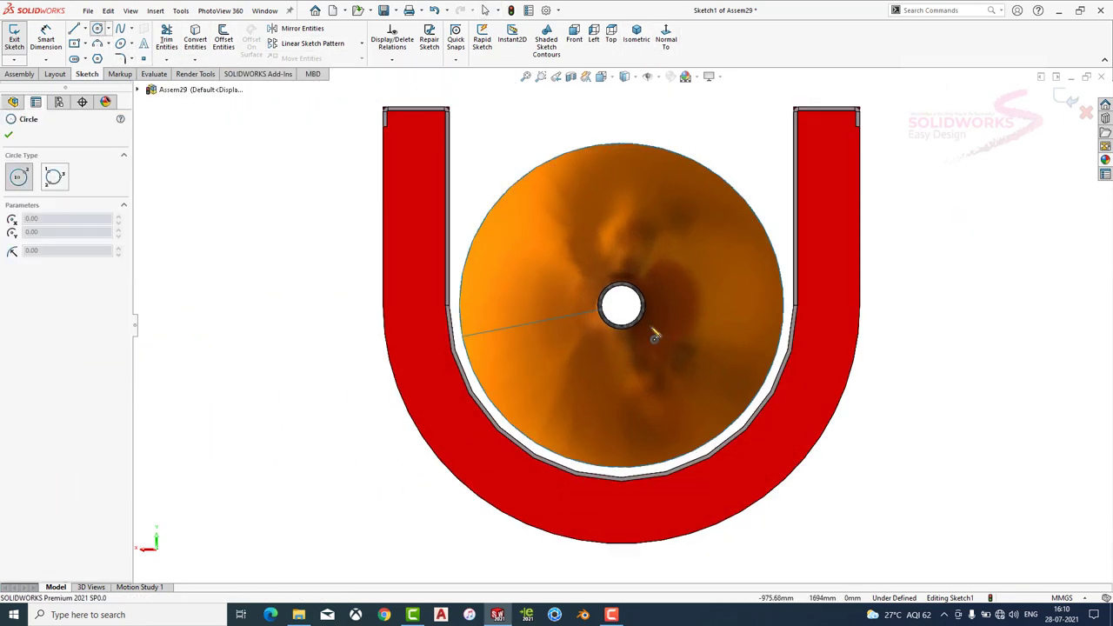
click(621, 306)
click(338, 160)
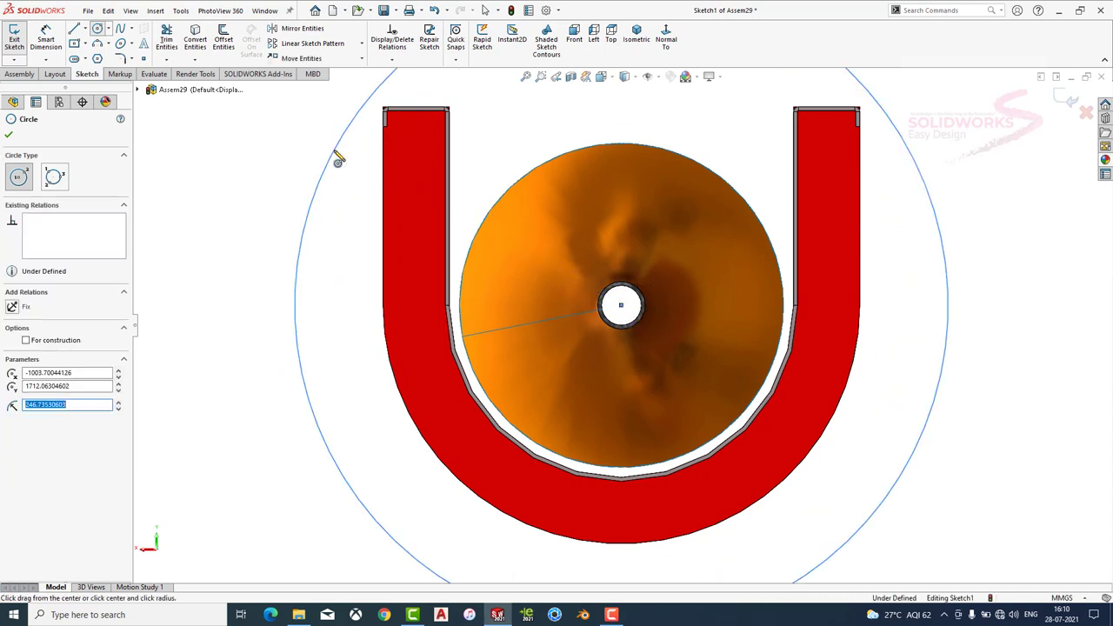
Cut the assembly 300 mm deep from the circle sketch as Cut-Extrude1.
click(27, 76)
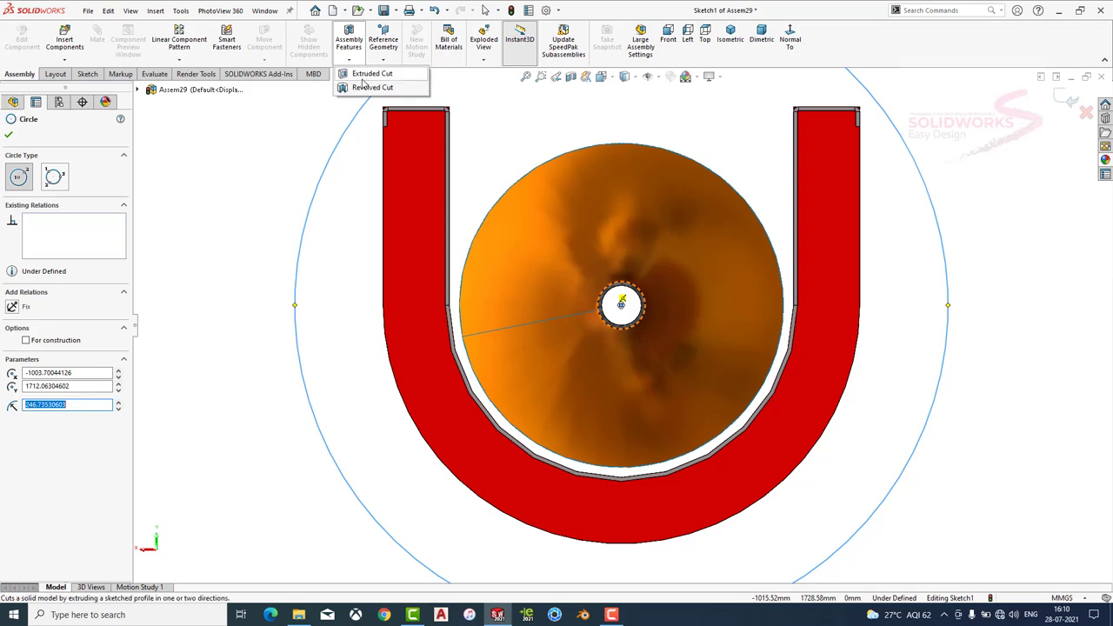
click(365, 75)
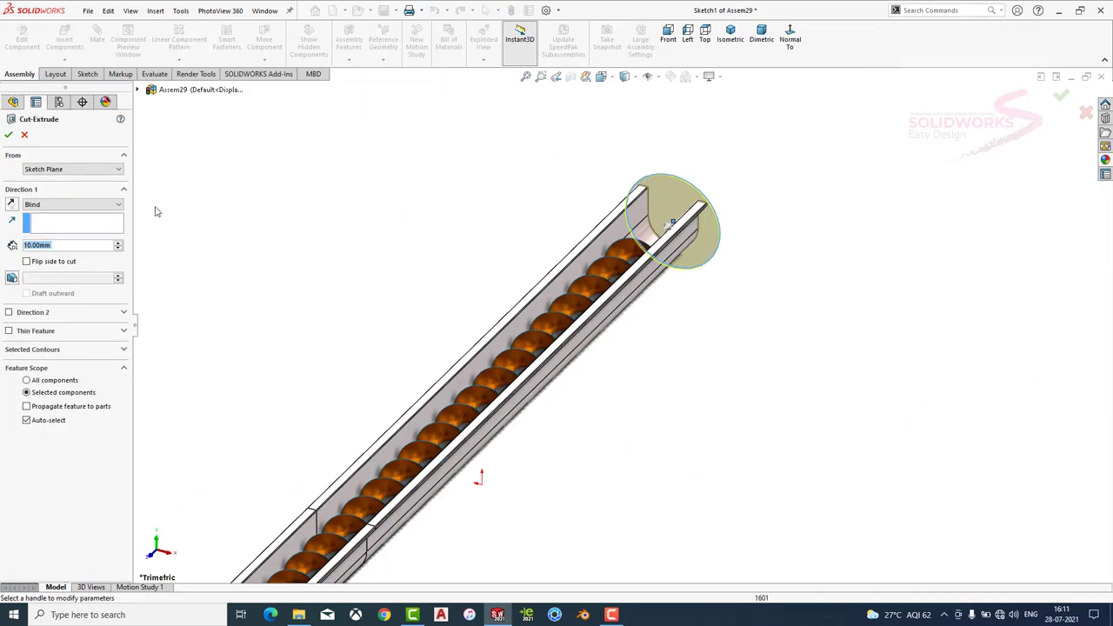
text(00)
key(Return)
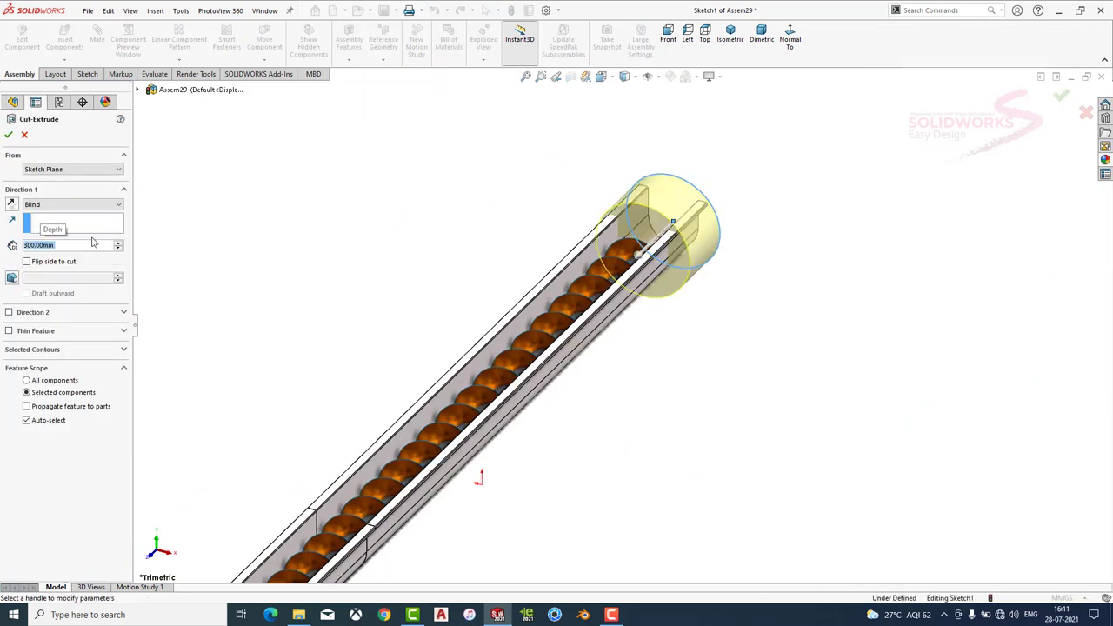
click(9, 134)
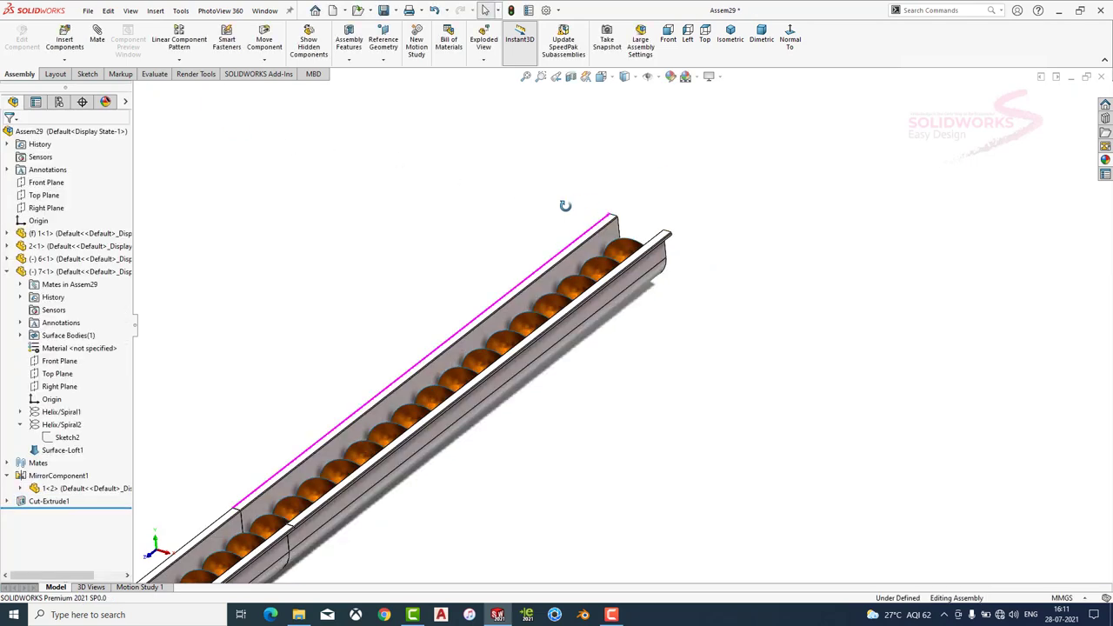
middle_drag(567, 206, 579, 283)
click(761, 37)
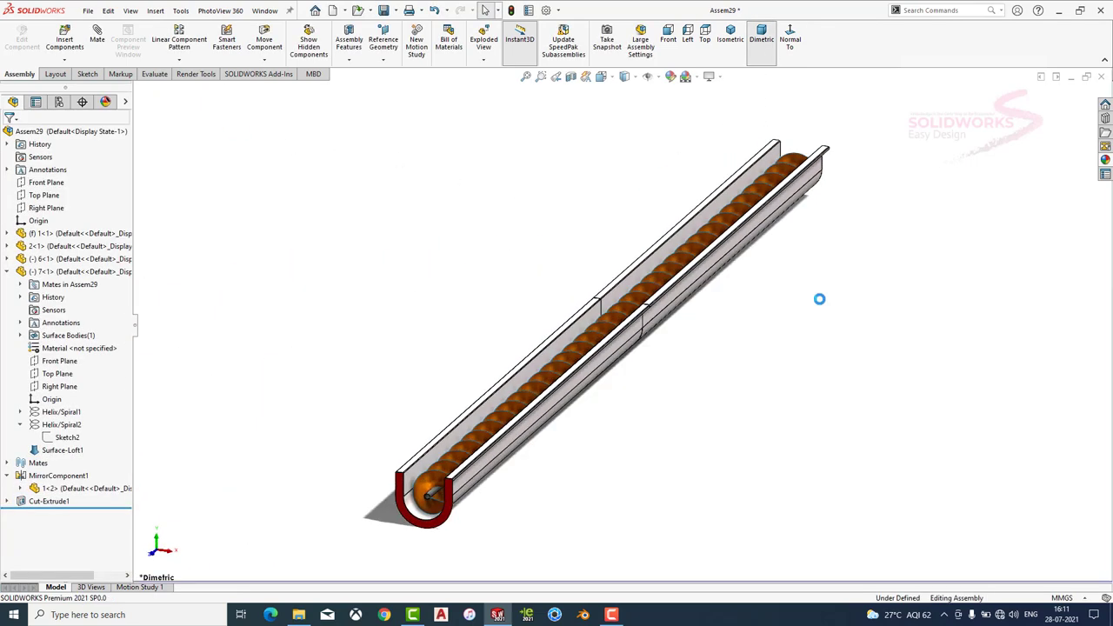
Save all modified documents, keeping the assembly as Assem29.
key(ctrl+s)
click(231, 180)
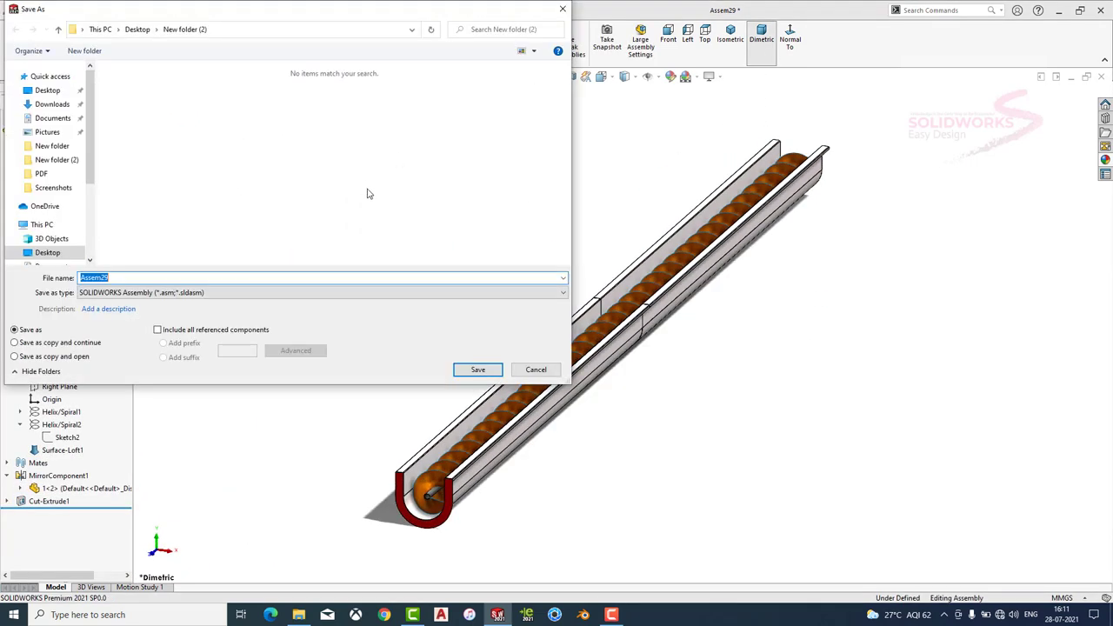
click(478, 370)
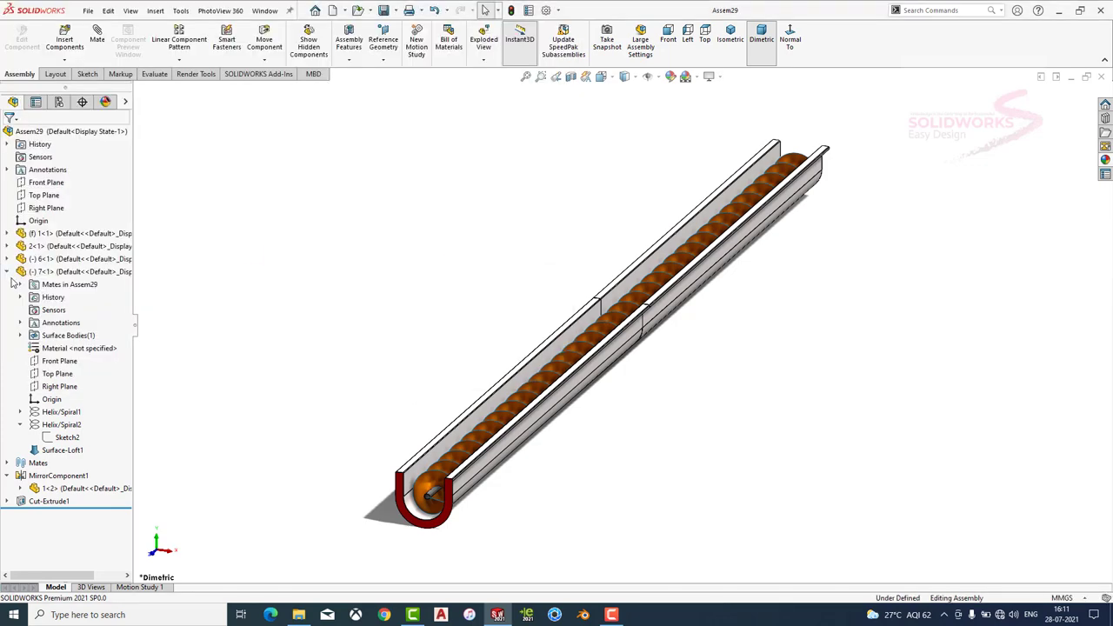
mouse_move(609, 287)
middle_down()
mouse_move(677, 190)
mouse_move(484, 462)
middle_up()
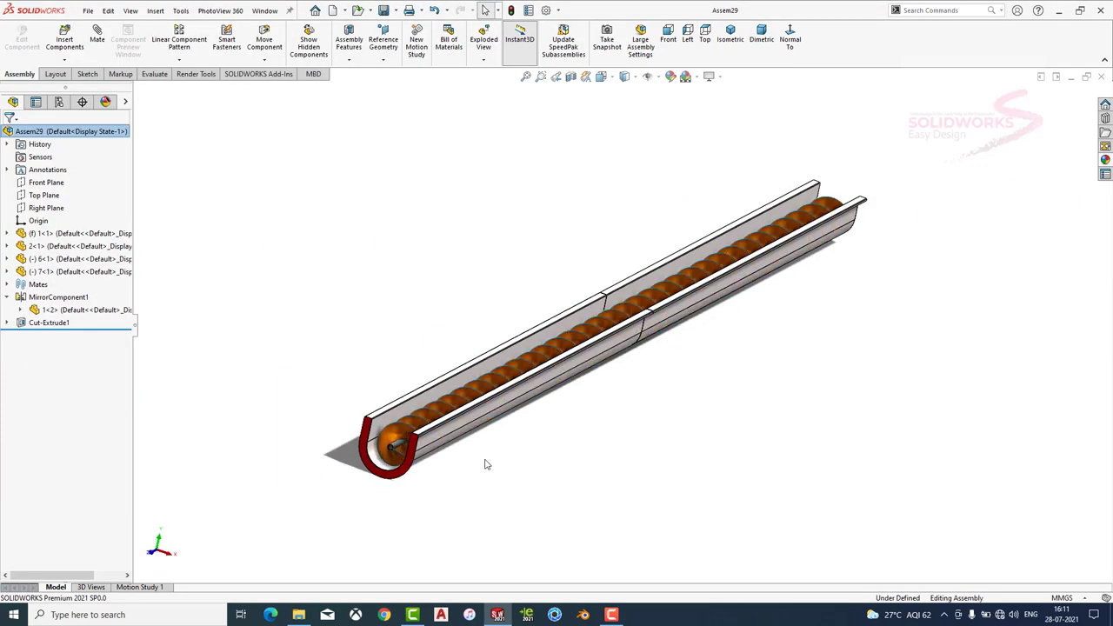
Insert end cover plate part 10 beside the trough end.
scroll(485, 462, down, 3)
click(65, 39)
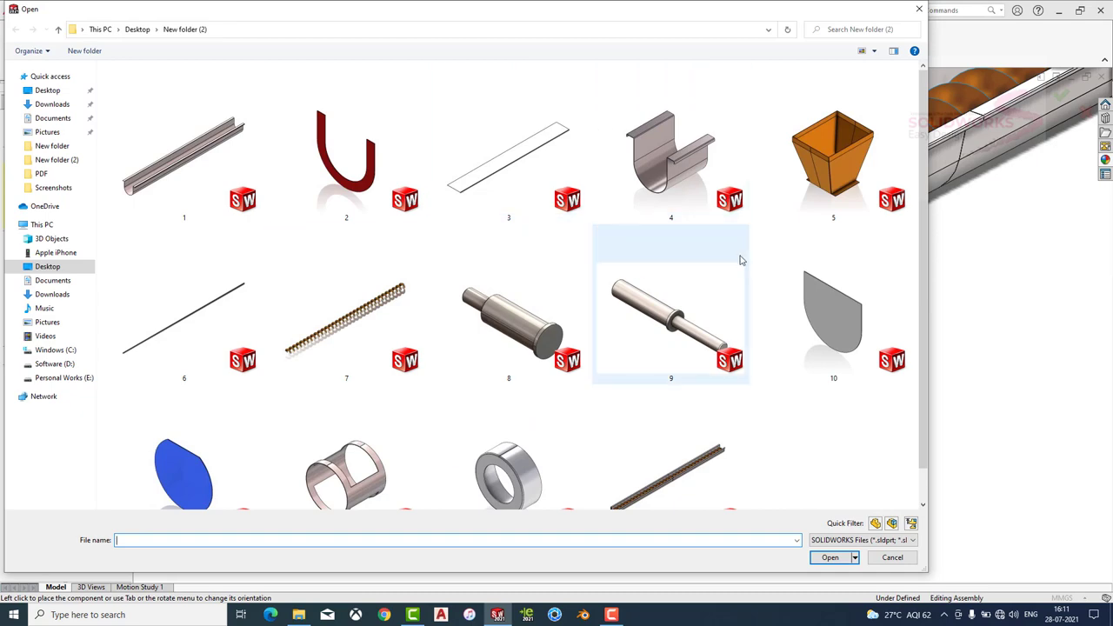
click(816, 311)
click(828, 559)
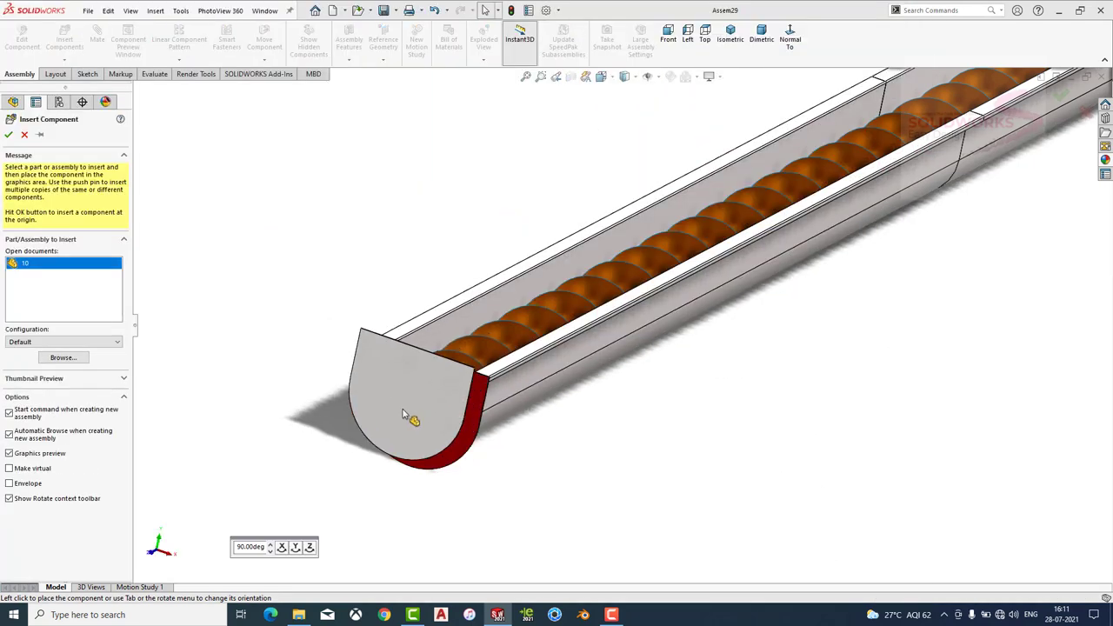
click(382, 487)
Sketch a Ø38 mm circle on the end plate's flat face.
click(408, 514)
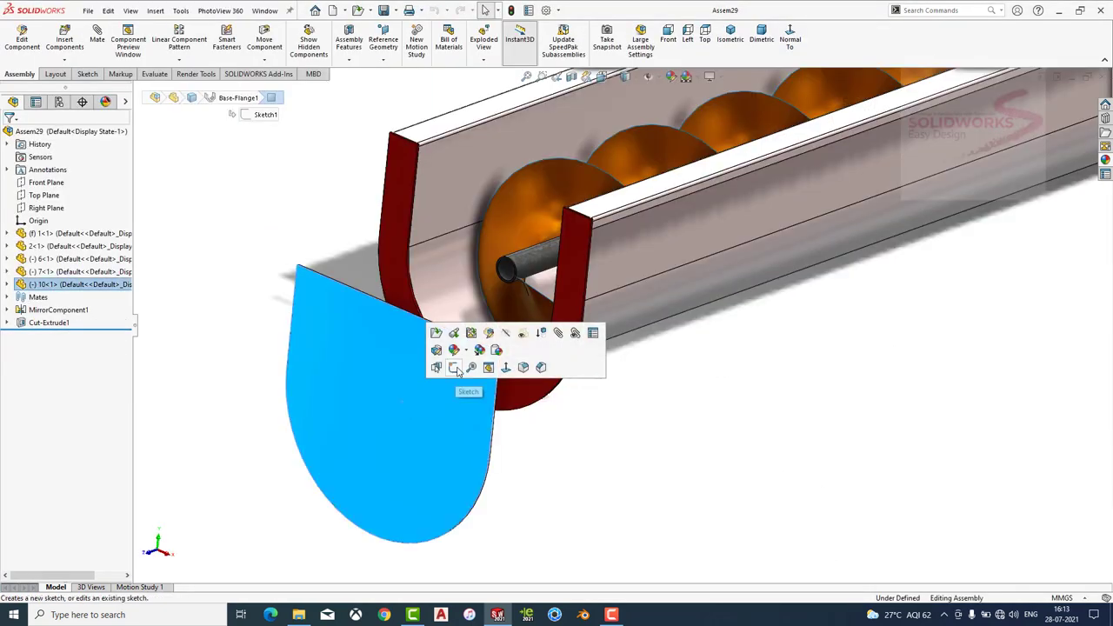
click(455, 368)
click(98, 30)
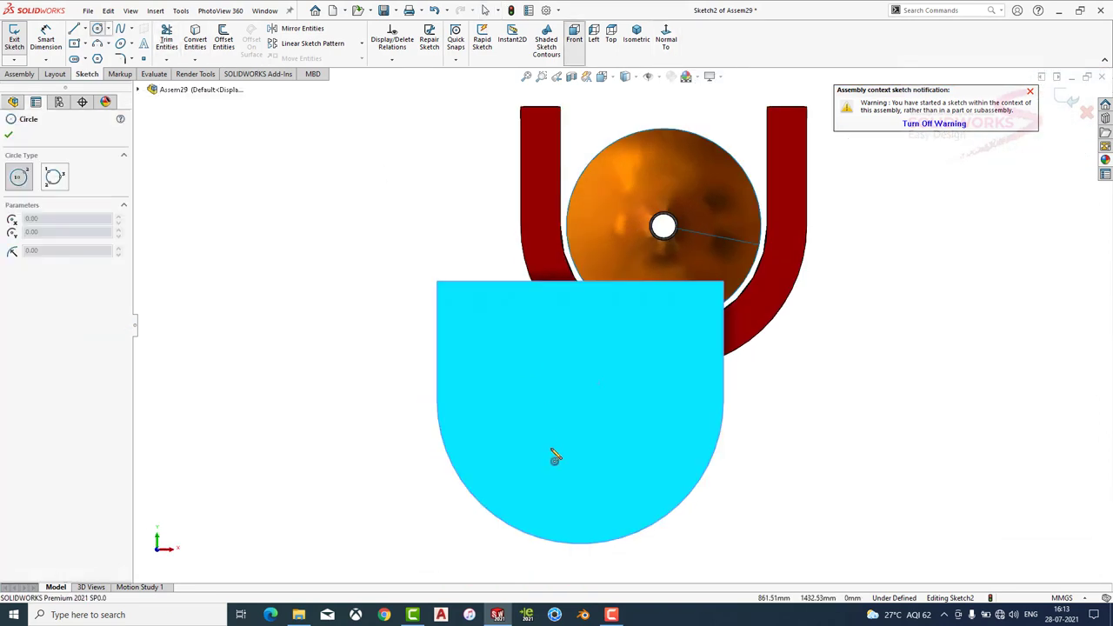
key(Escape)
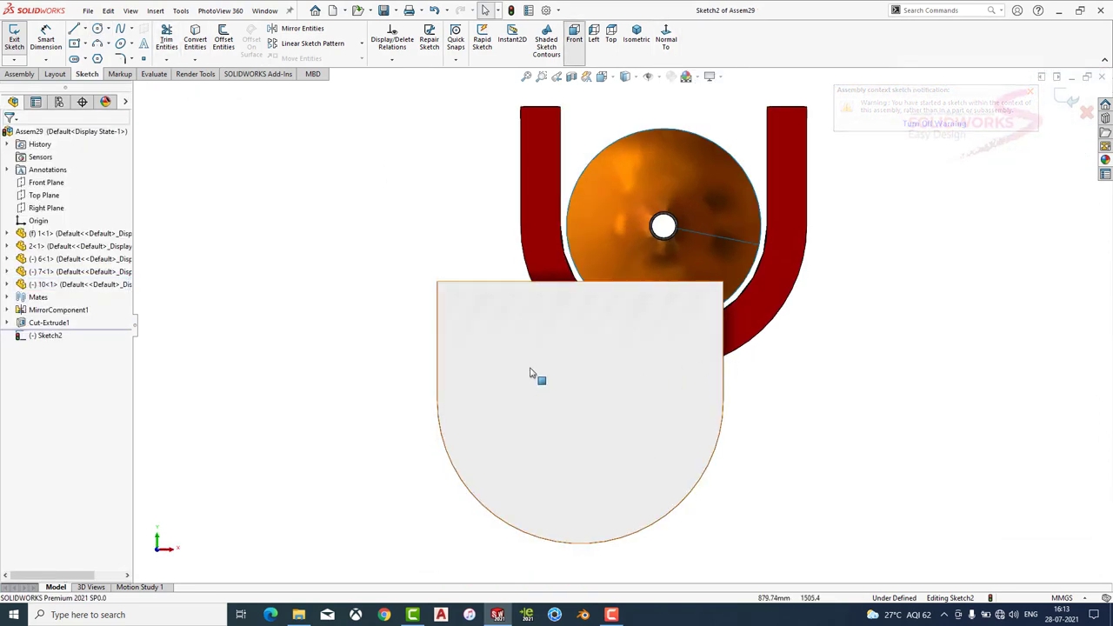
click(98, 30)
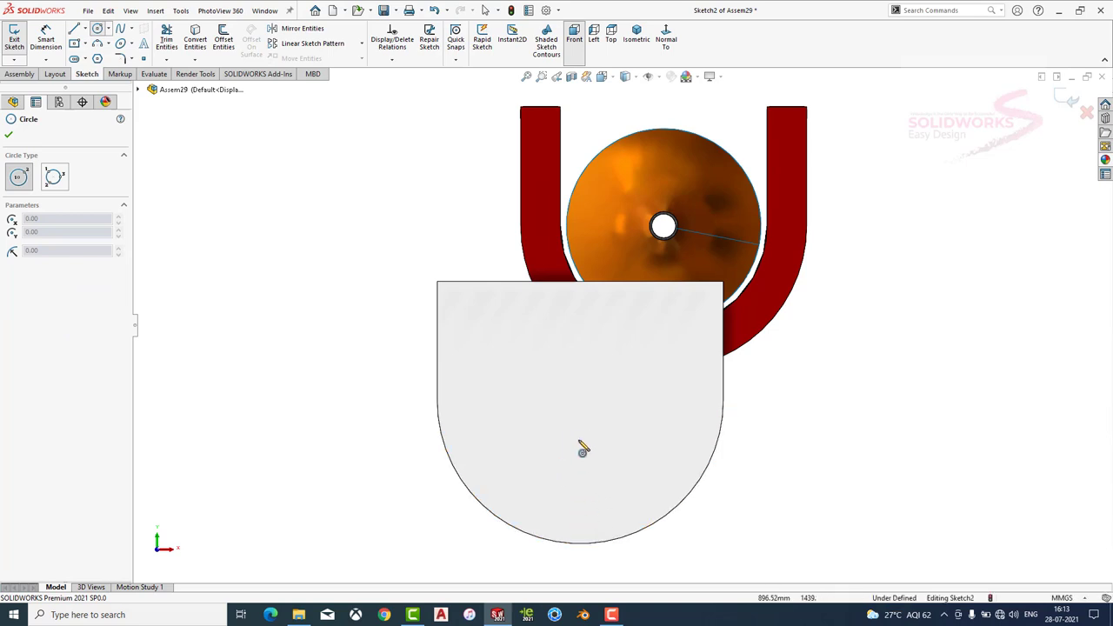
click(581, 400)
click(594, 414)
key(Escape)
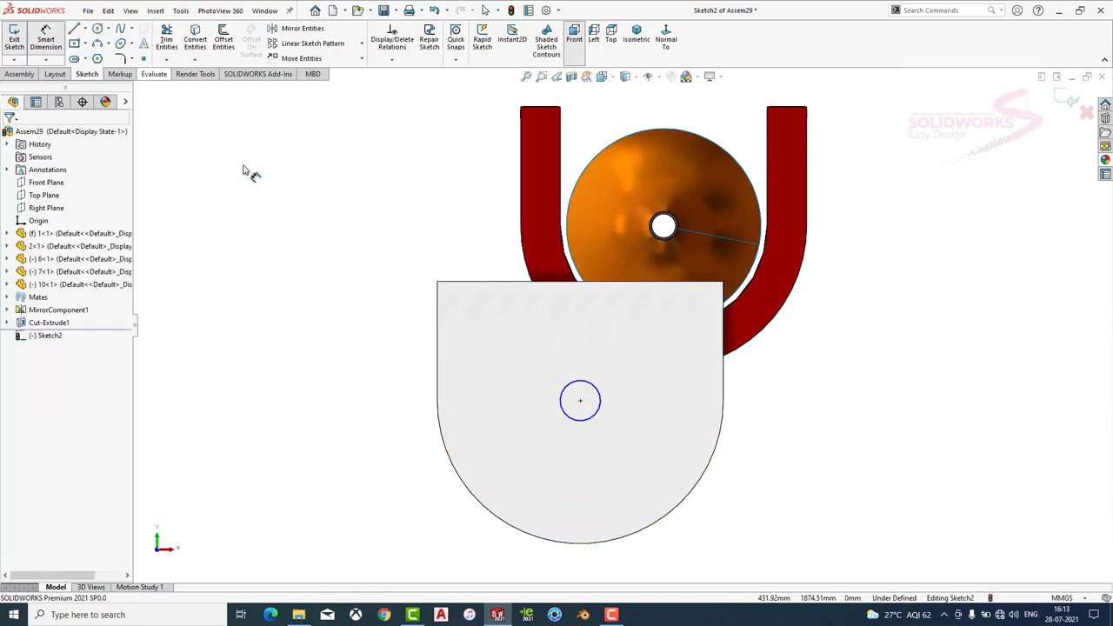
click(564, 408)
click(339, 300)
text(38)
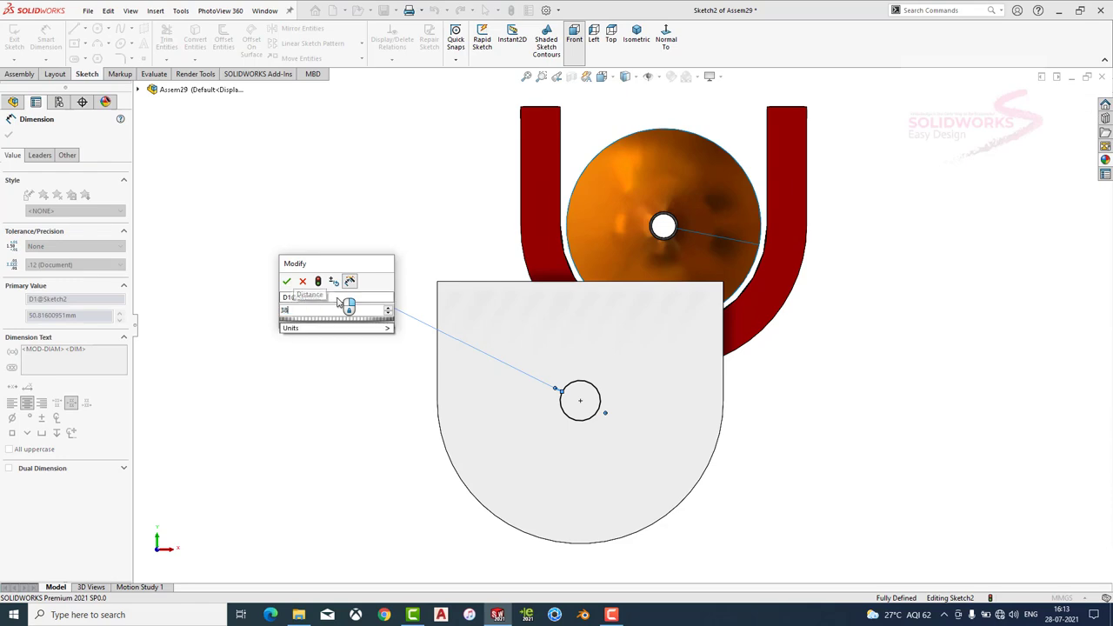
key(Return)
Cut the 38 mm hole through the plate as Cut-Extrude2.
click(19, 74)
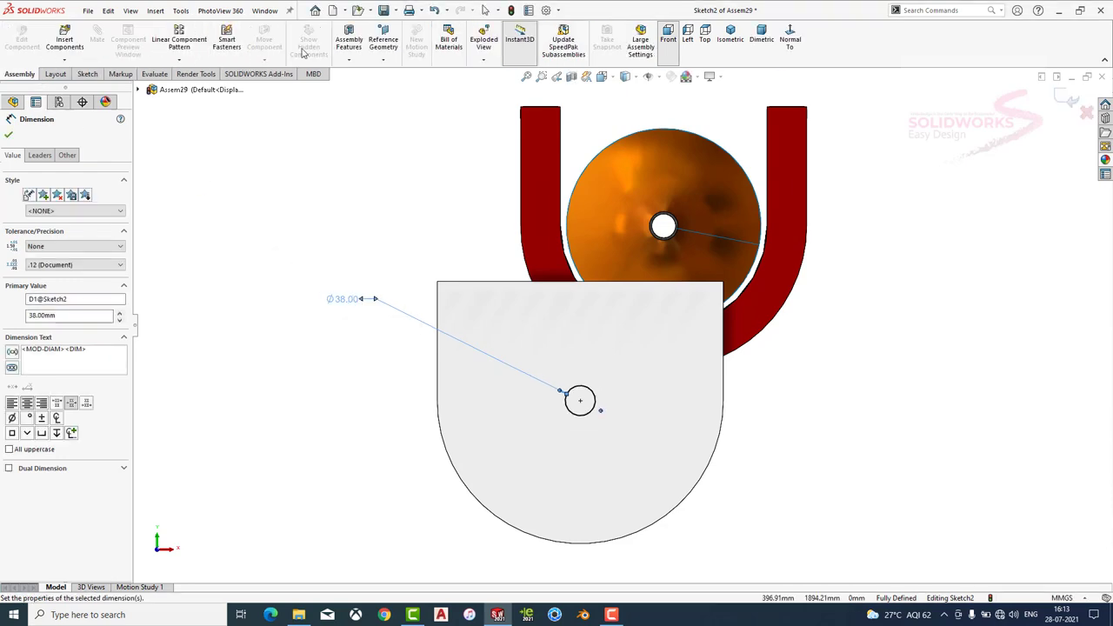
click(370, 73)
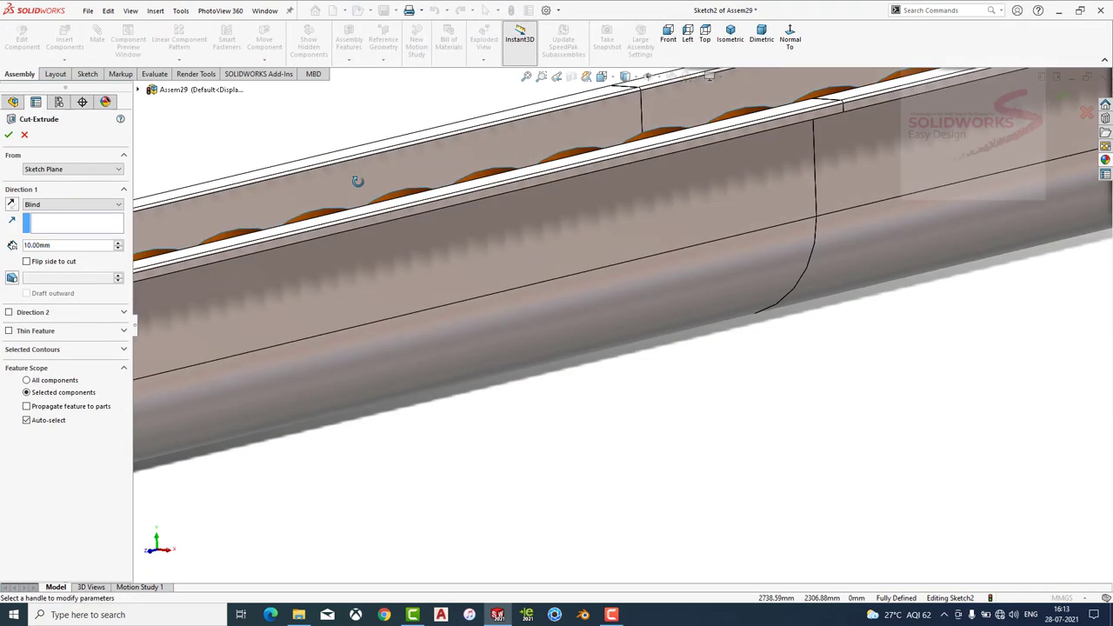
scroll(346, 376, down, 5)
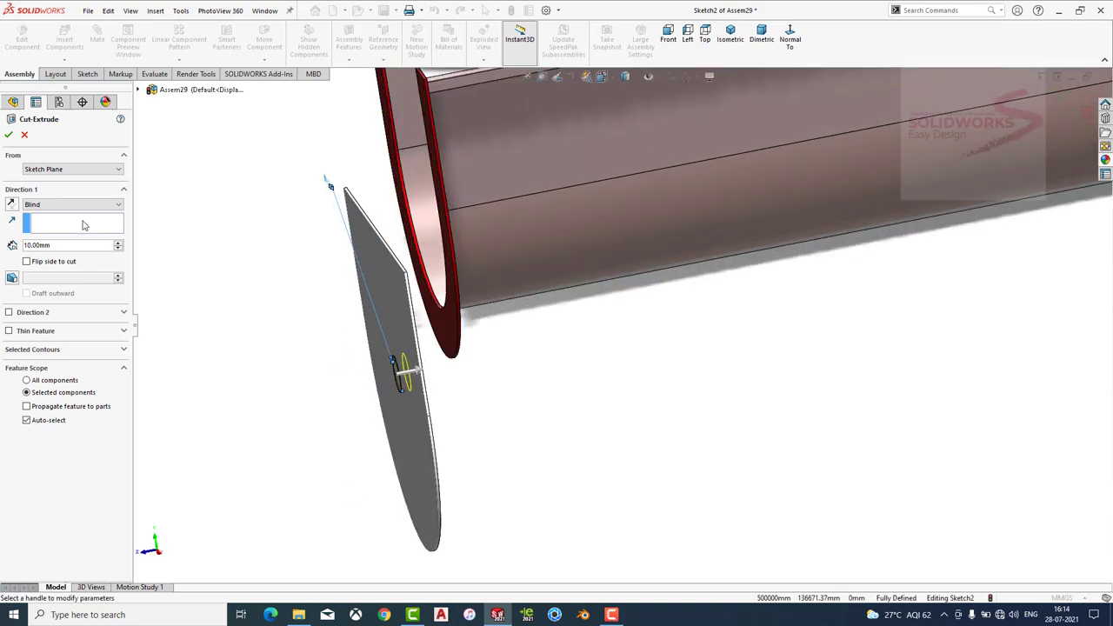
click(9, 136)
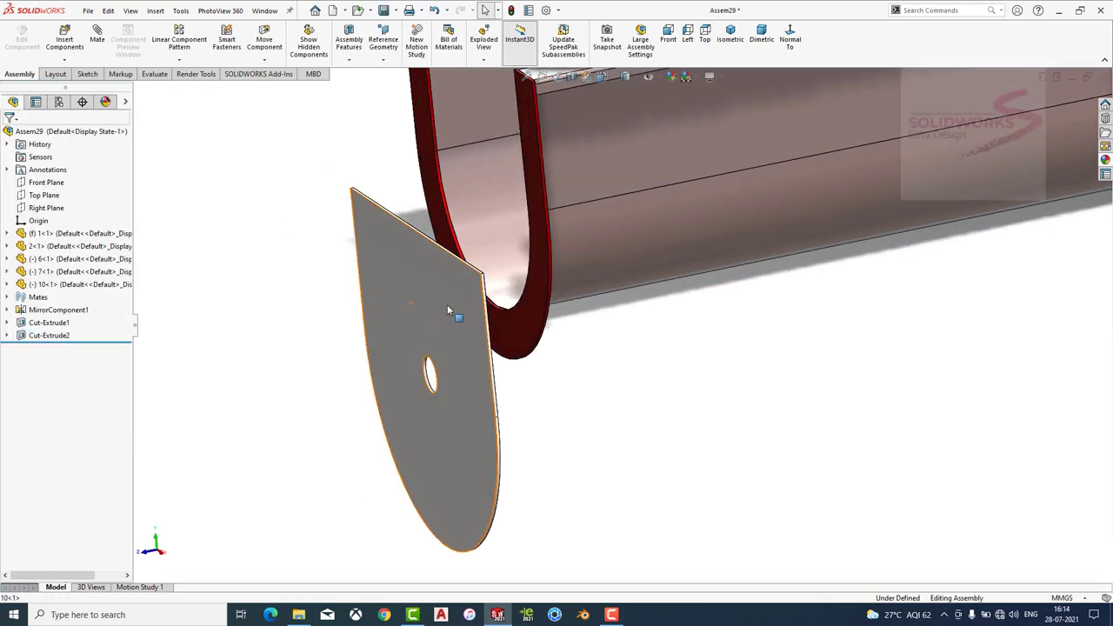
drag(446, 302, 398, 306)
middle_drag(398, 306, 443, 260)
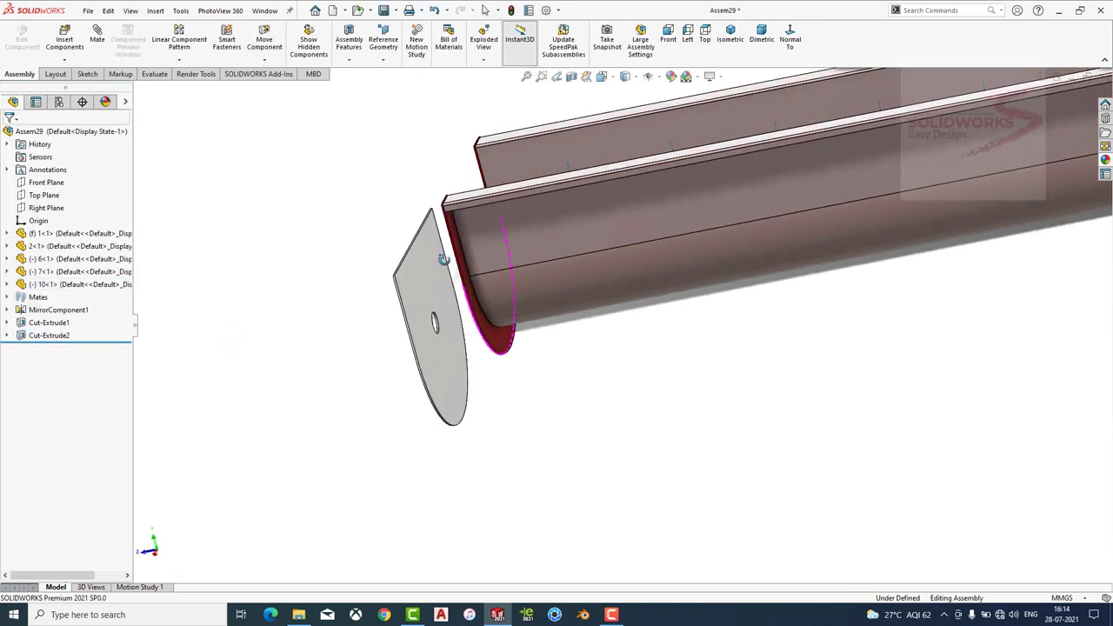
Mate the end plate coincident with the trough end face.
click(443, 259)
click(96, 39)
middle_drag(296, 234, 357, 209)
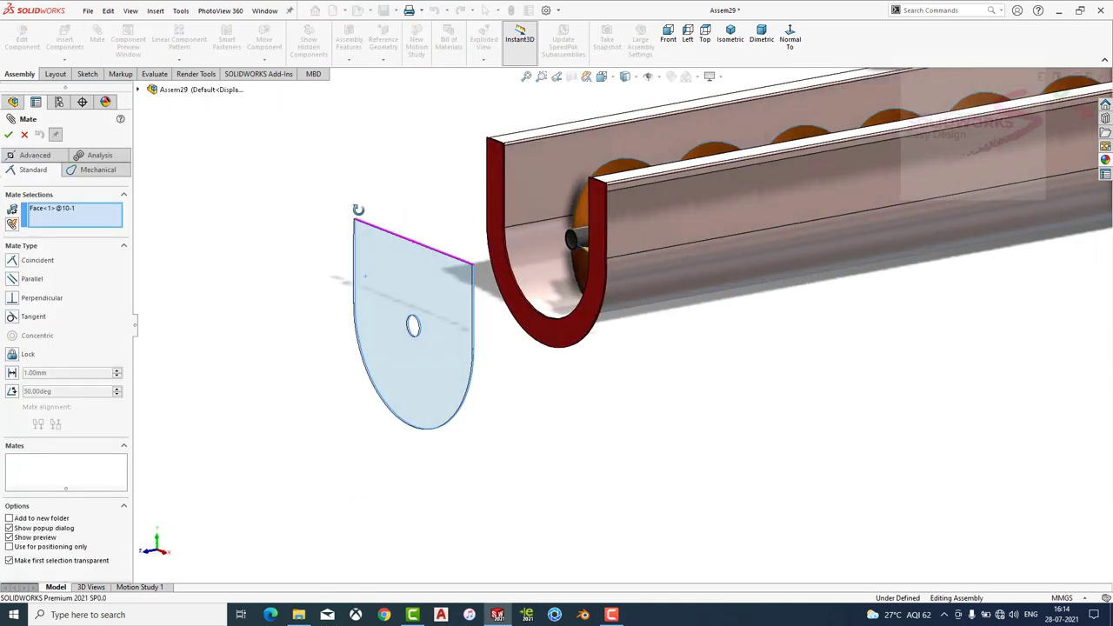
click(492, 193)
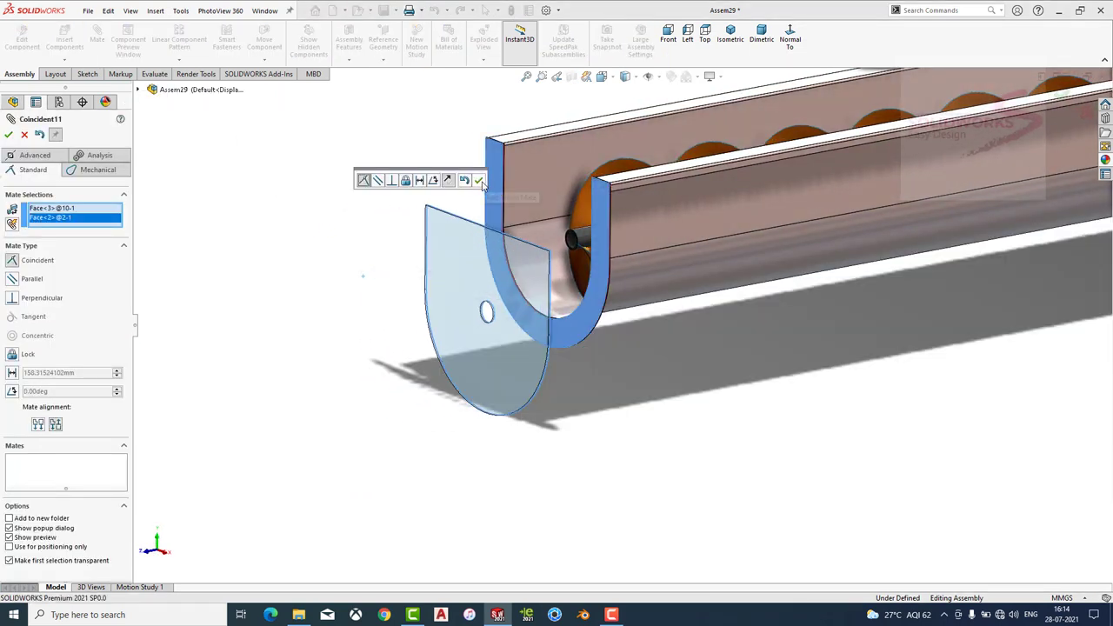
click(479, 180)
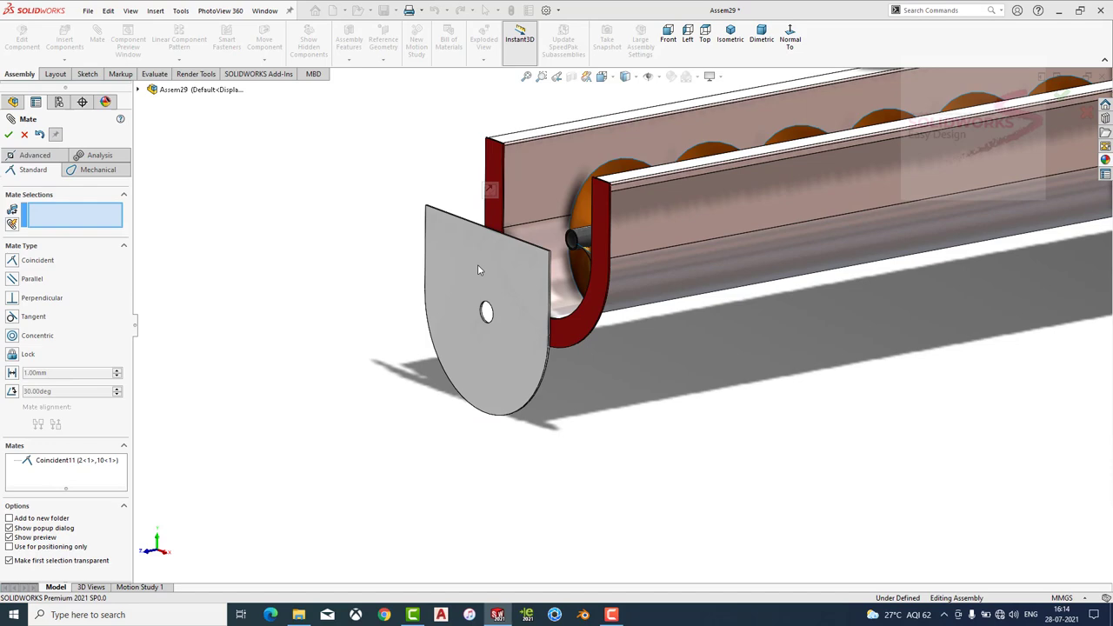
Make the plate's top face coincident with the channel's top flange face.
scroll(557, 261, down, 5)
scroll(570, 374, down, 3)
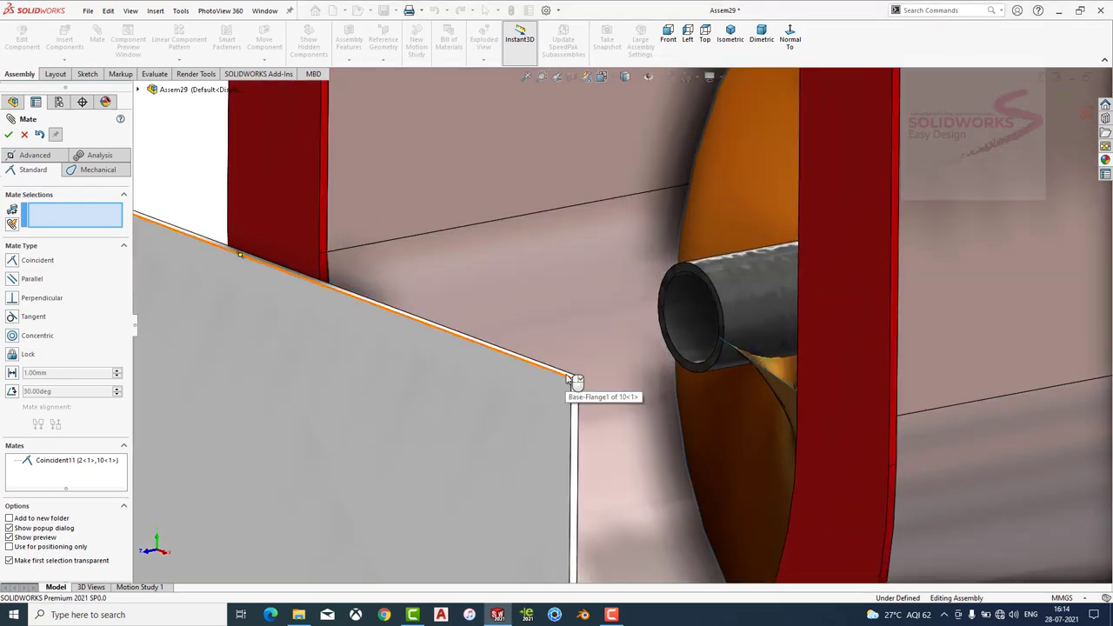
click(568, 377)
scroll(763, 208, up, 3)
scroll(688, 218, down, 3)
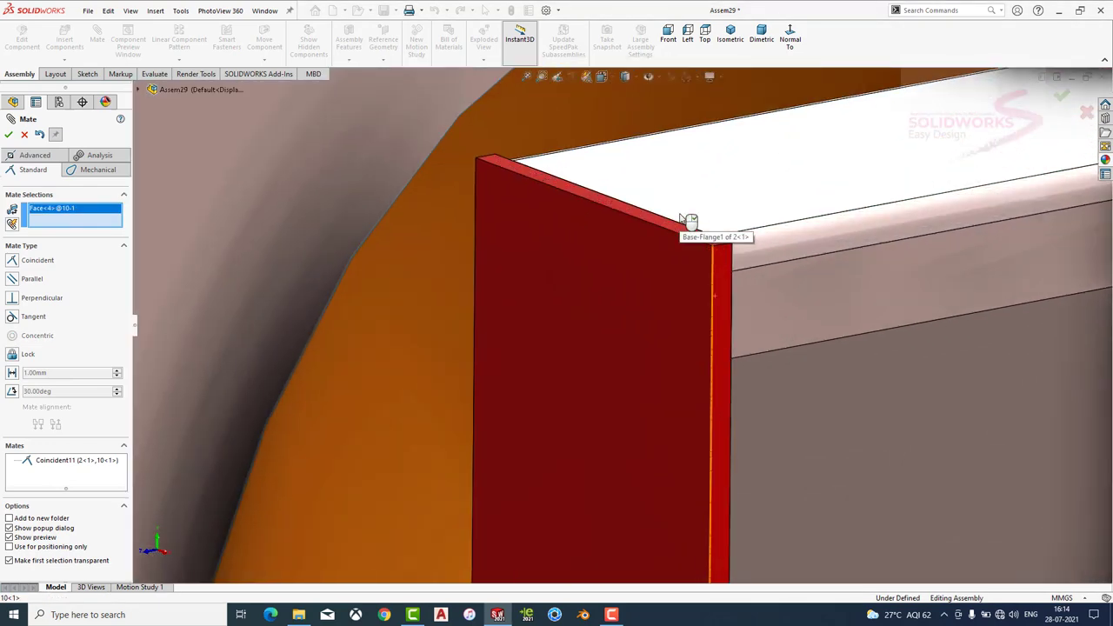
scroll(661, 217, up, 2)
scroll(630, 222, down, 3)
click(623, 217)
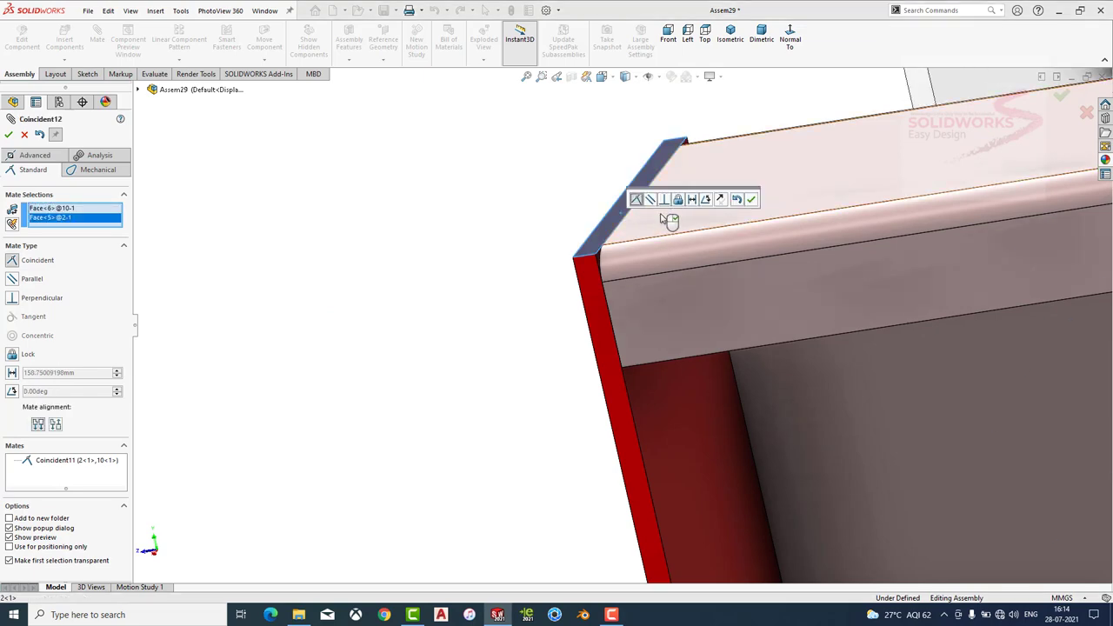
click(751, 199)
Start an advanced width mate, picking both side edges of the plate.
scroll(696, 261, up, 3)
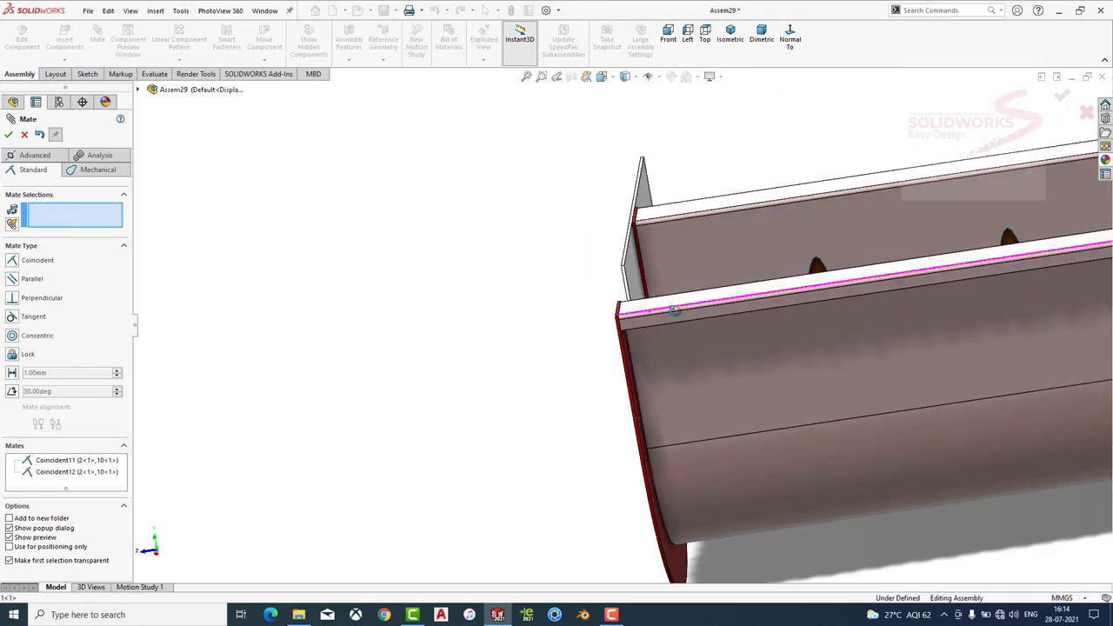
scroll(557, 372, down, 4)
click(35, 155)
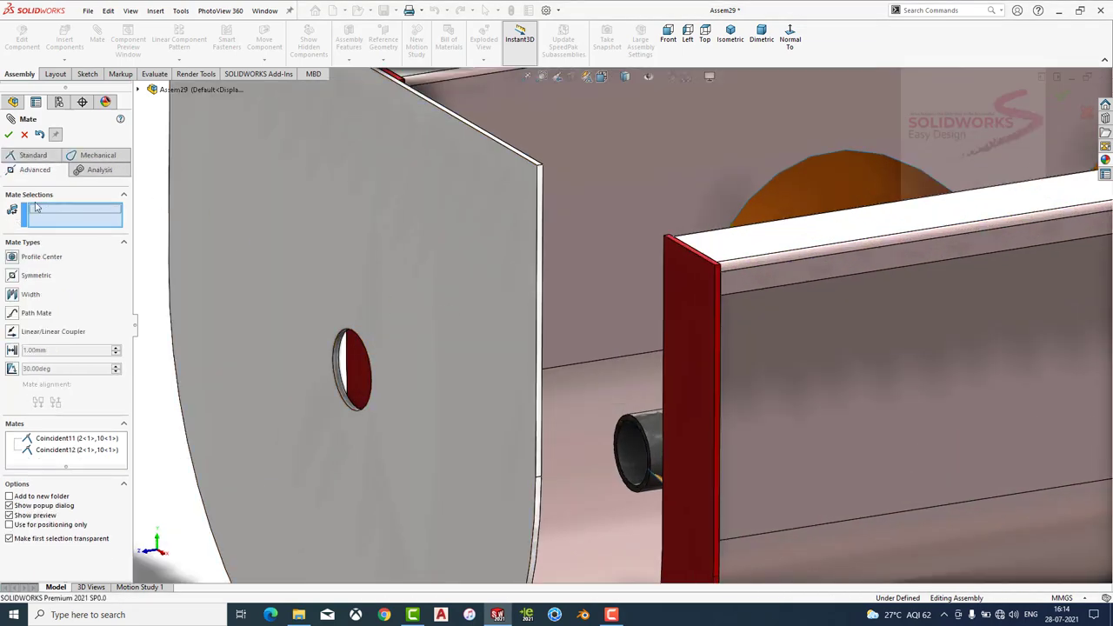
click(12, 295)
scroll(548, 252, down, 3)
click(553, 245)
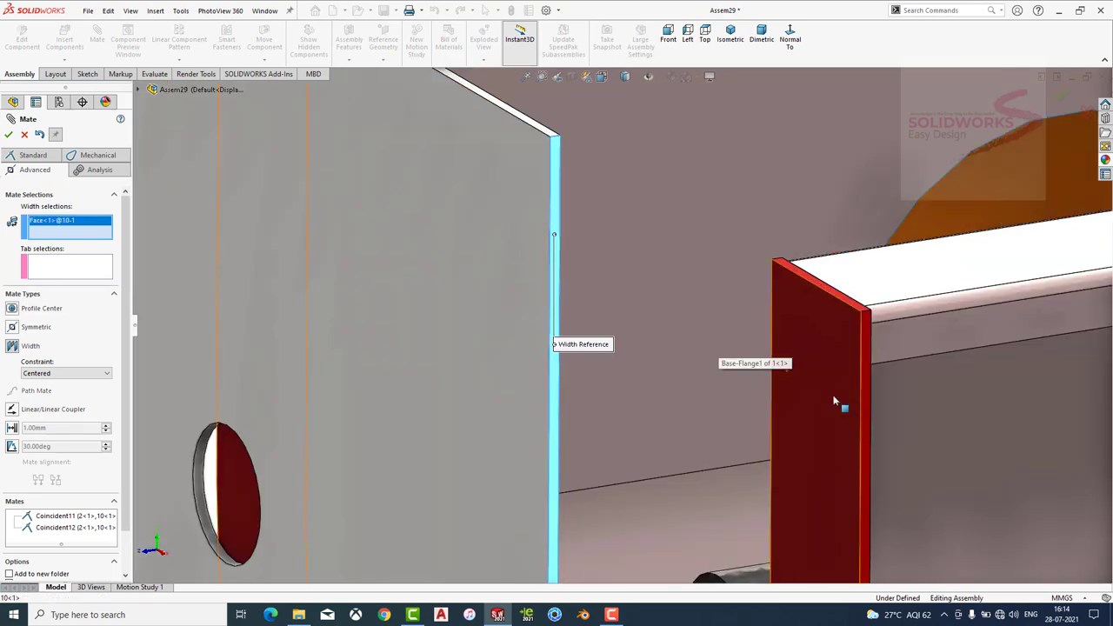
middle_drag(864, 410, 448, 252)
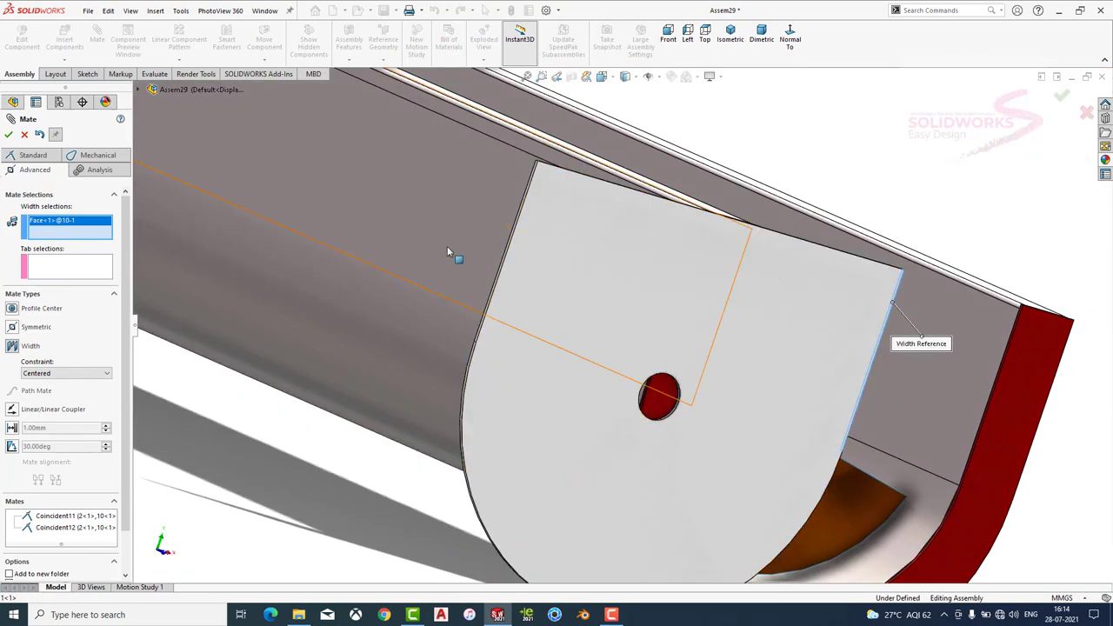
scroll(452, 256, down, 5)
click(567, 295)
Use the channel's two inner side faces as width references to centre the plate.
scroll(565, 294, up, 5)
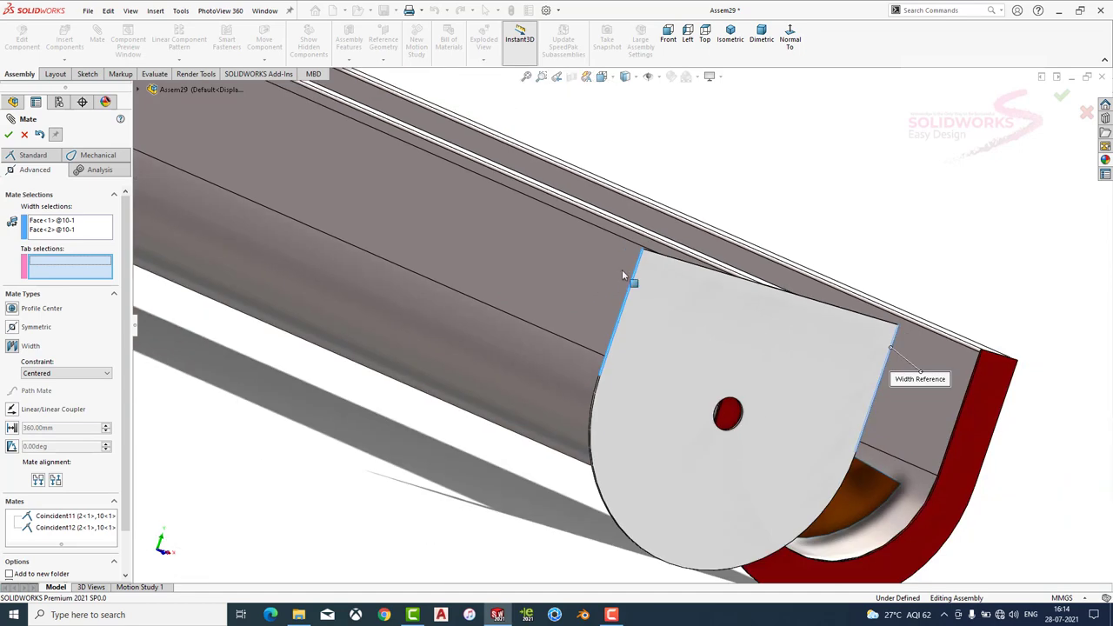
click(625, 237)
middle_drag(626, 236, 659, 292)
scroll(660, 291, down, 3)
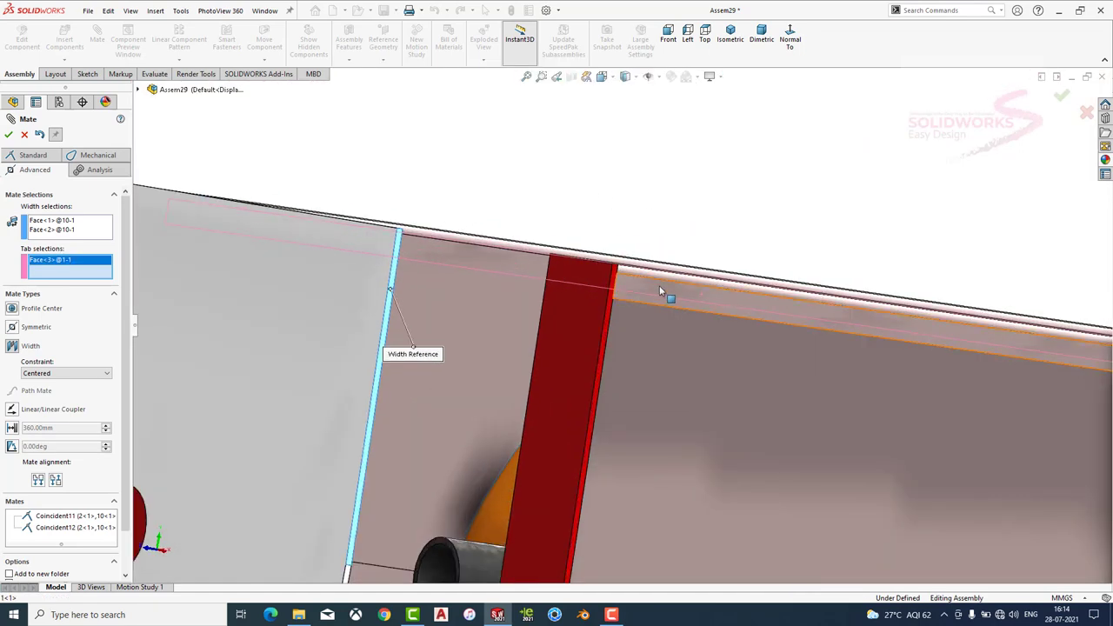
click(659, 291)
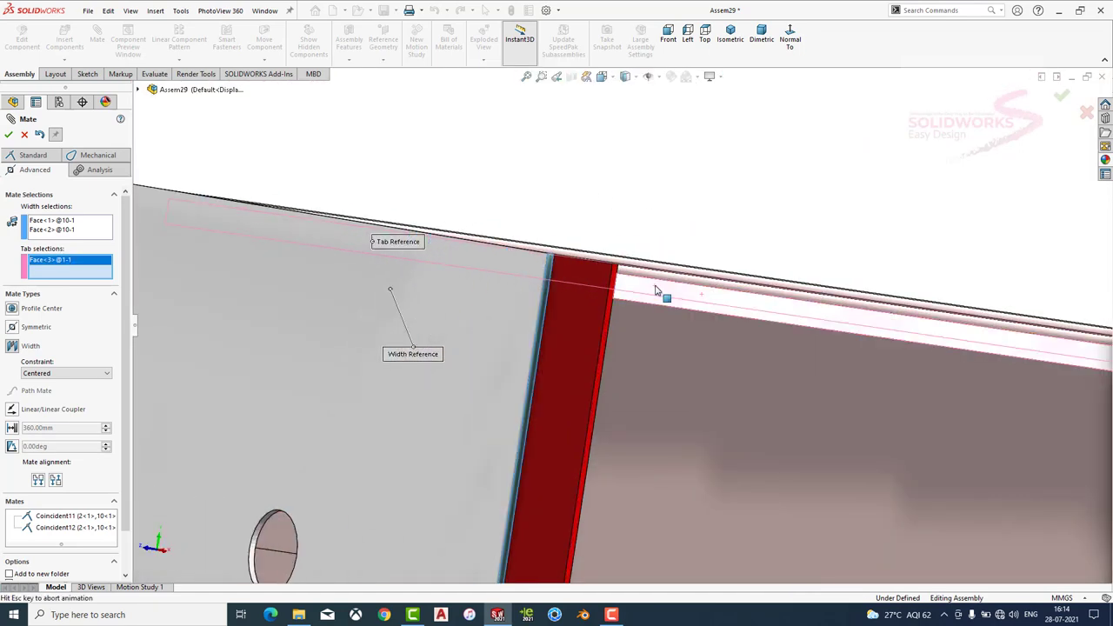
click(10, 131)
click(11, 131)
mouse_move(589, 212)
middle_down()
mouse_move(618, 236)
mouse_move(600, 291)
middle_up()
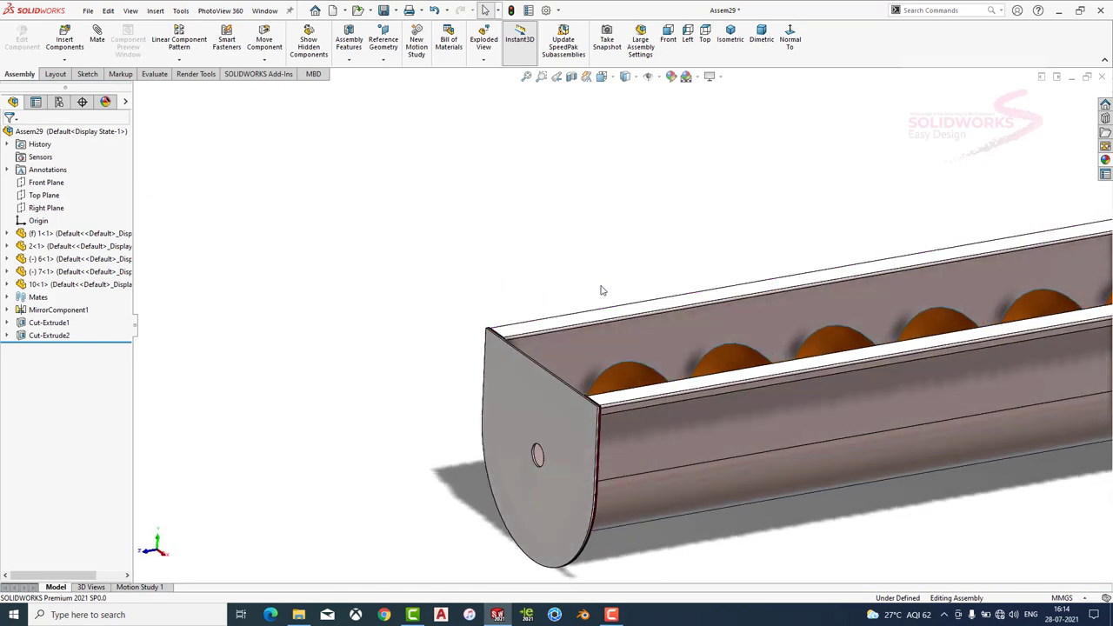
Insert stepped pin part 8 near the end plate.
click(66, 42)
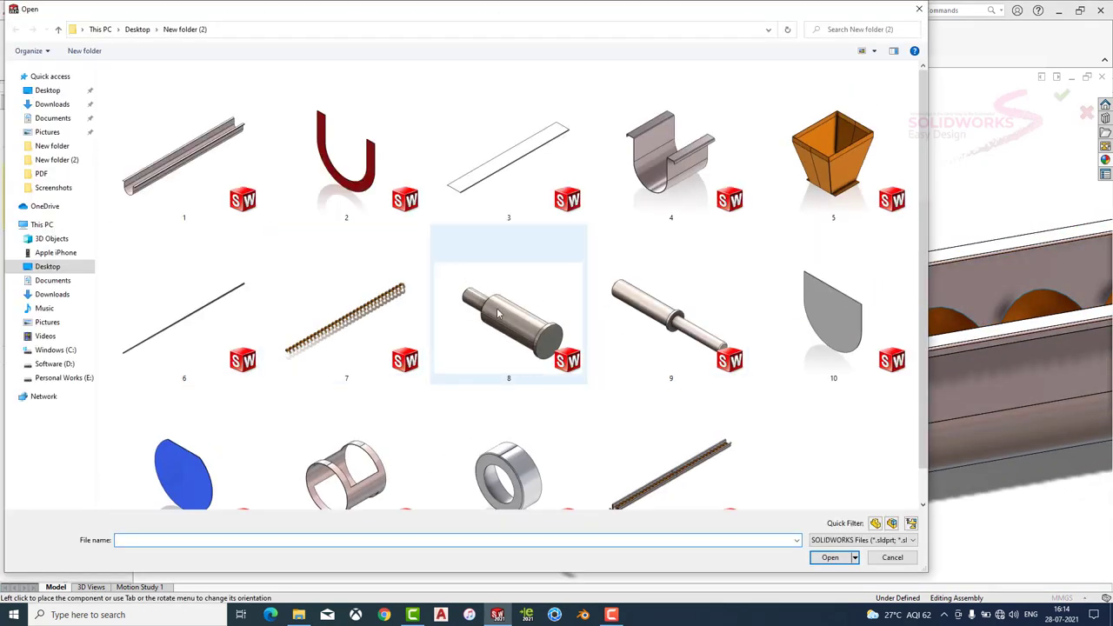
double_click(500, 305)
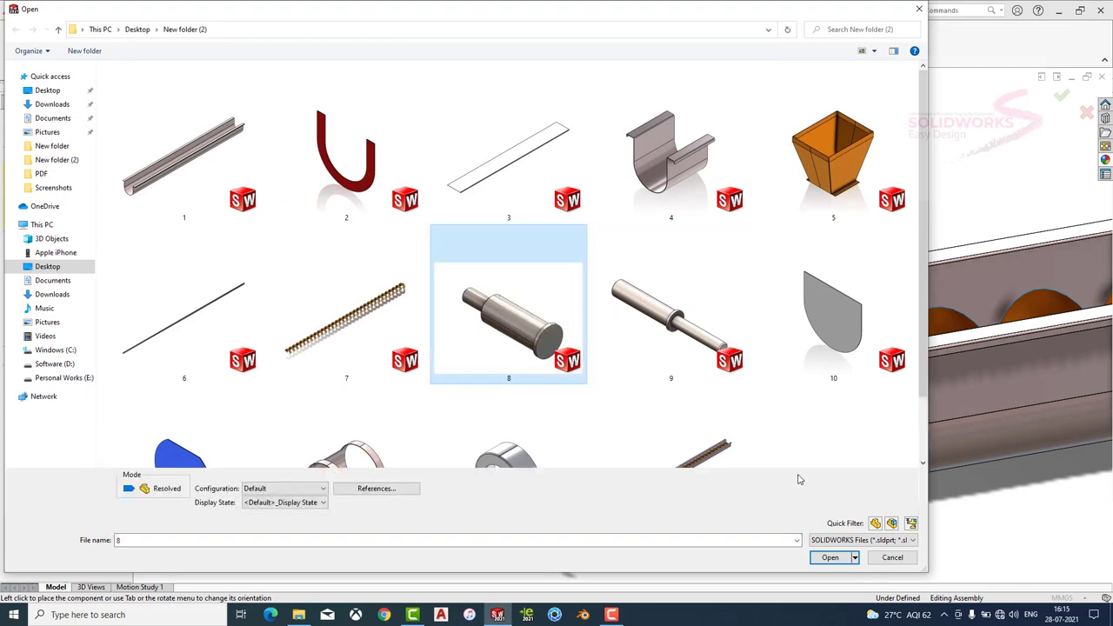
click(529, 488)
scroll(532, 487, down, 3)
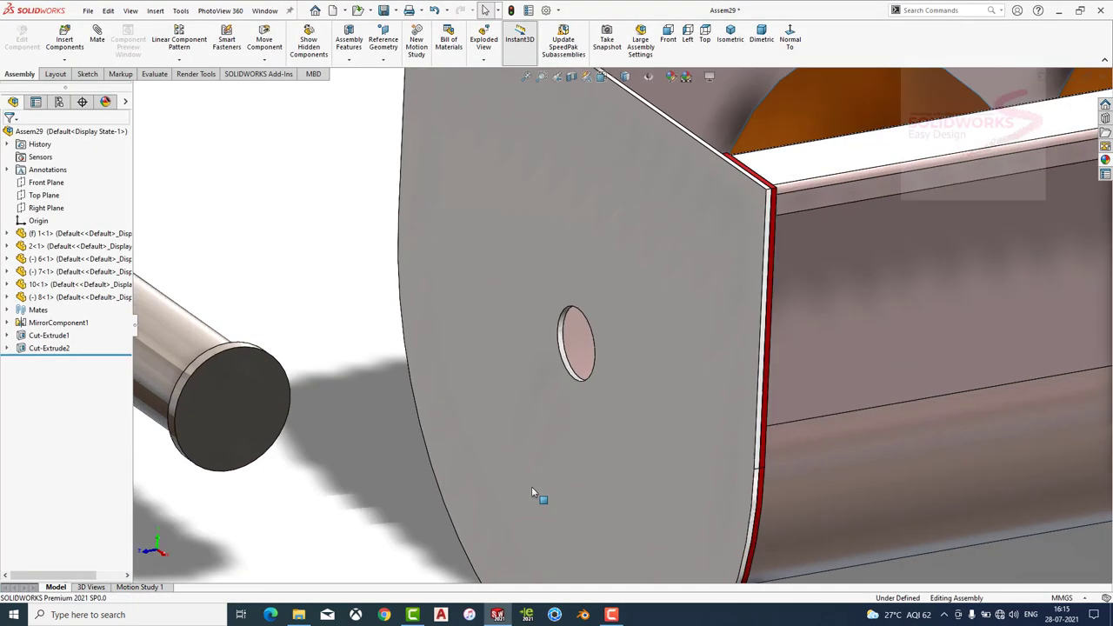
Measure the pin's 54 mm end diameter, then move the pin up and right.
click(155, 74)
click(164, 42)
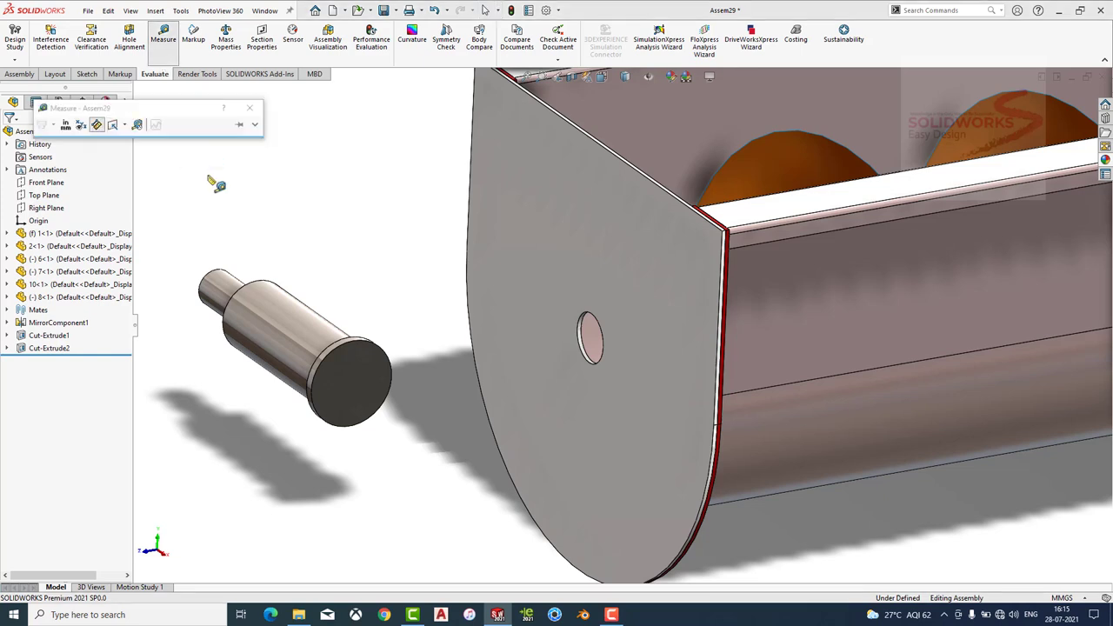
click(247, 301)
key(Escape)
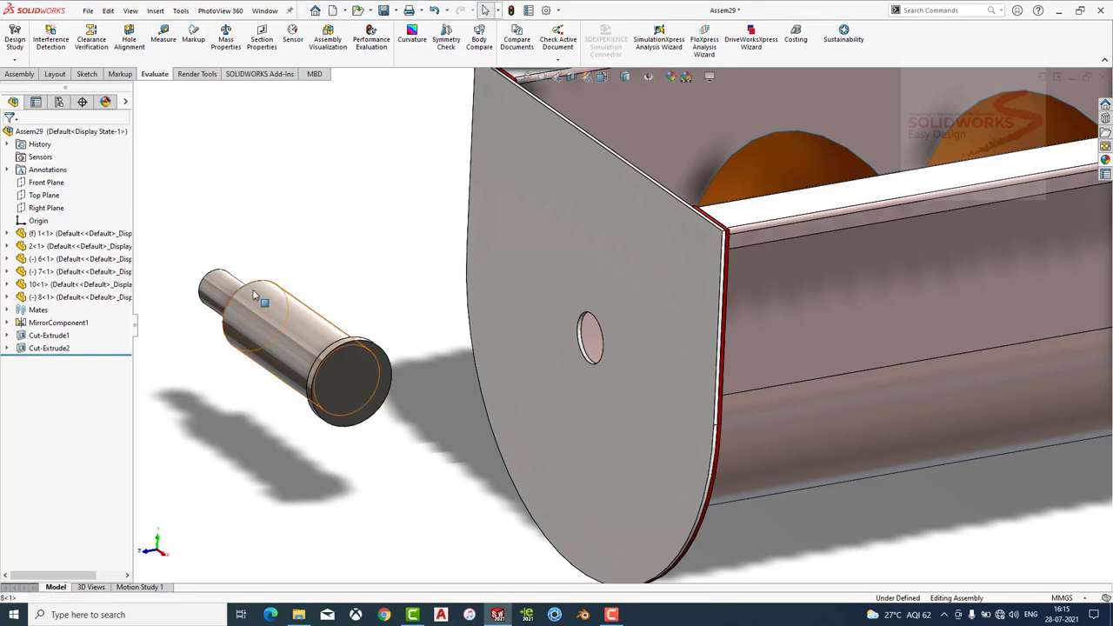
drag(374, 363, 398, 328)
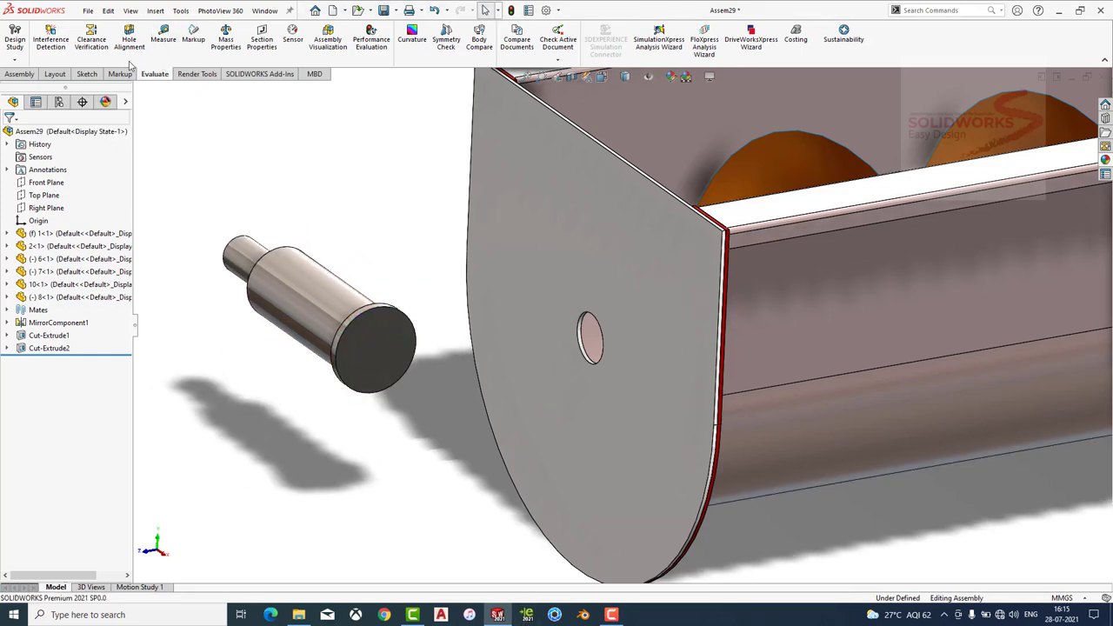
Rotate the pin so its flange faces the end plate.
click(19, 74)
click(265, 59)
click(296, 92)
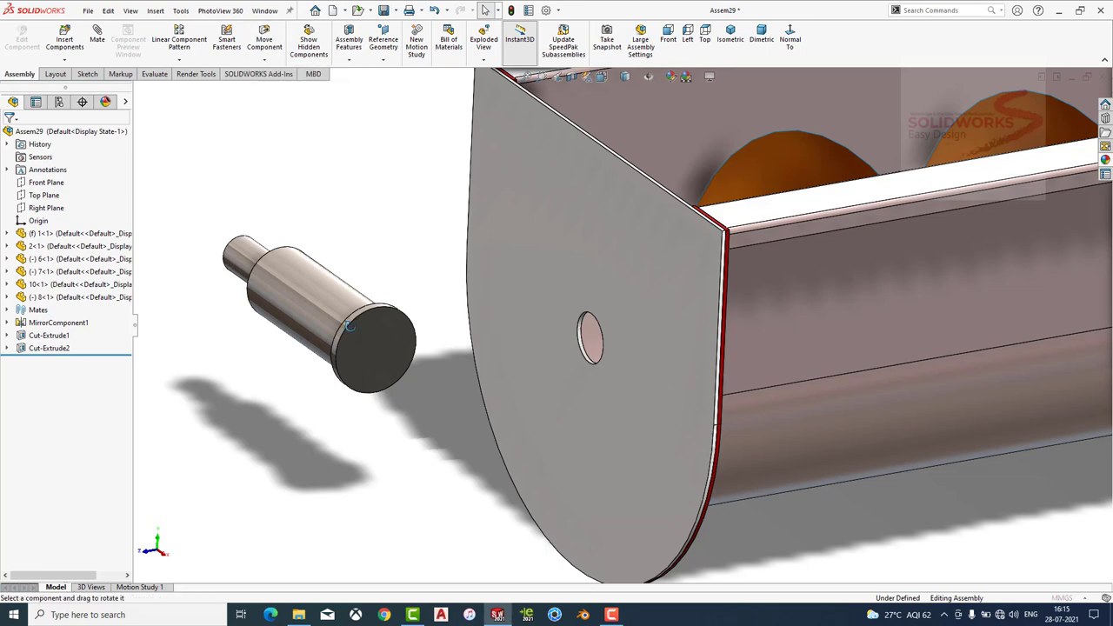
drag(374, 330, 497, 193)
click(8, 136)
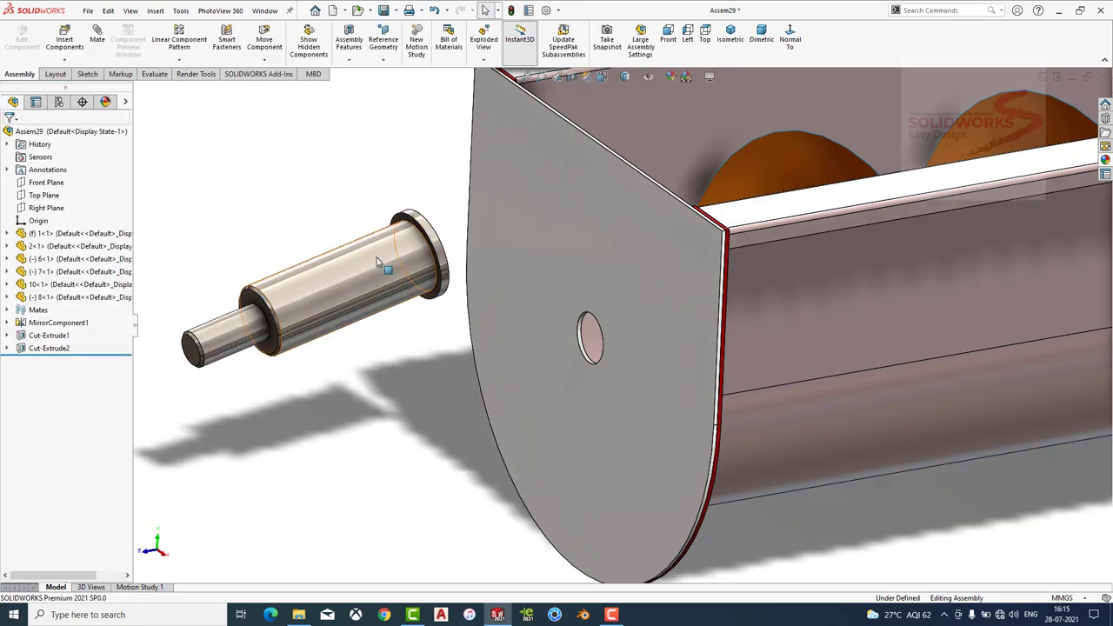
Briefly open and close part 10, then open part 8 in its own window.
click(648, 283)
click(656, 235)
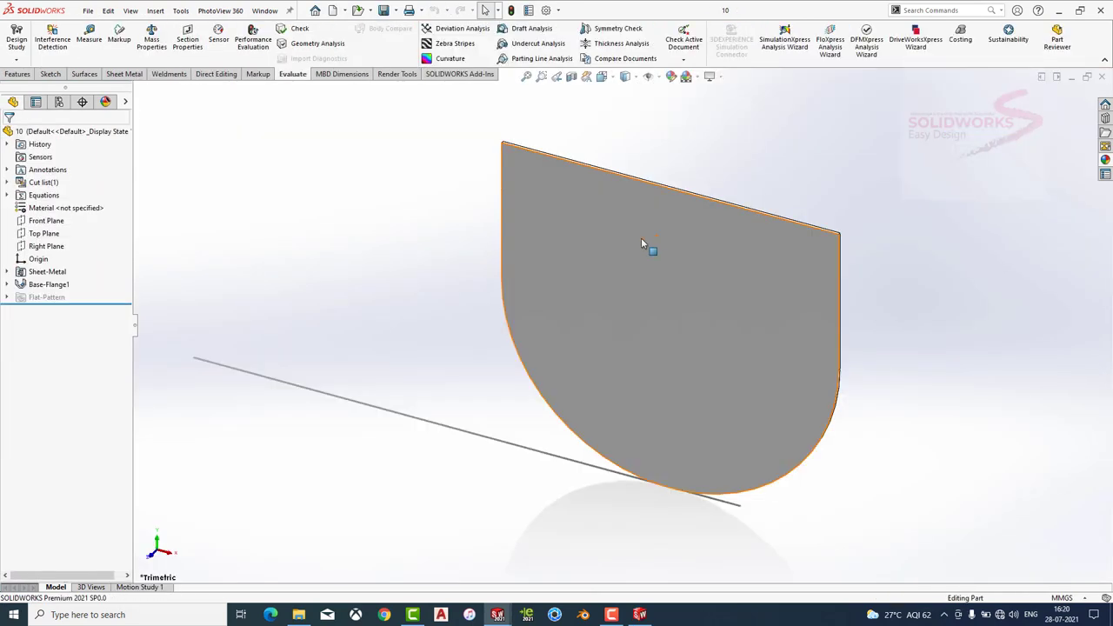
click(1104, 77)
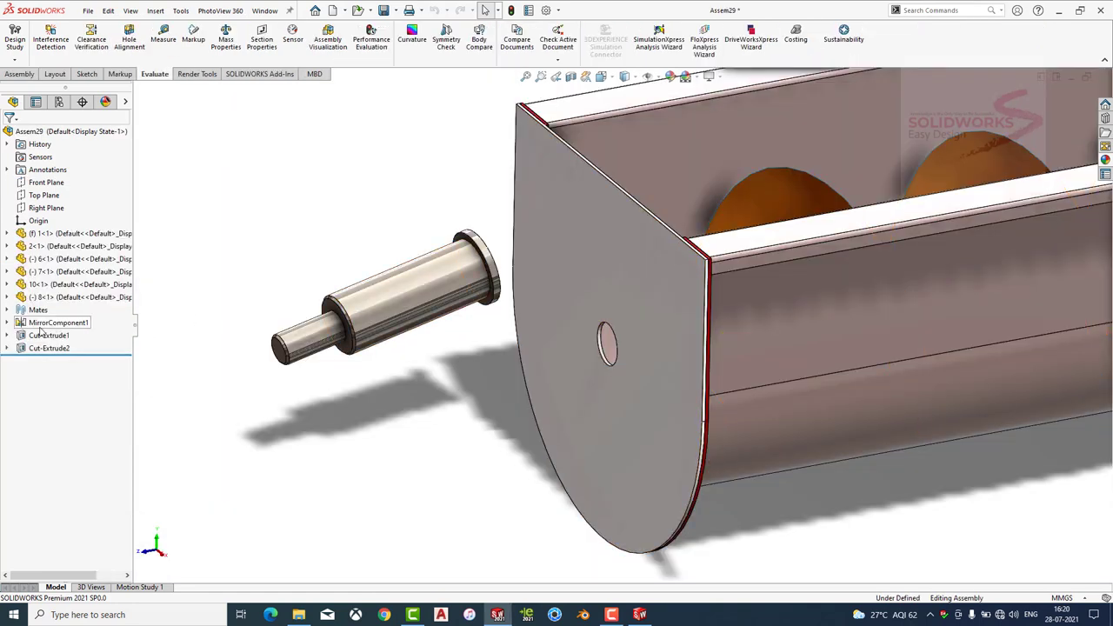
click(434, 280)
click(473, 198)
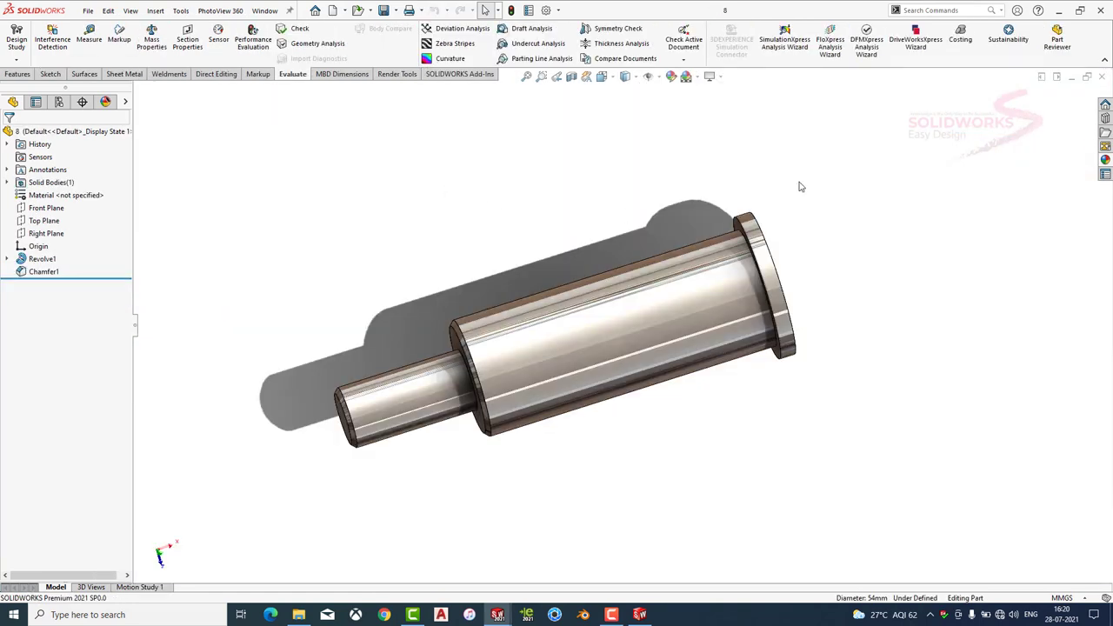
Edit the pin's revolve profile sketch face-on and try a height dimension on its top line.
click(41, 258)
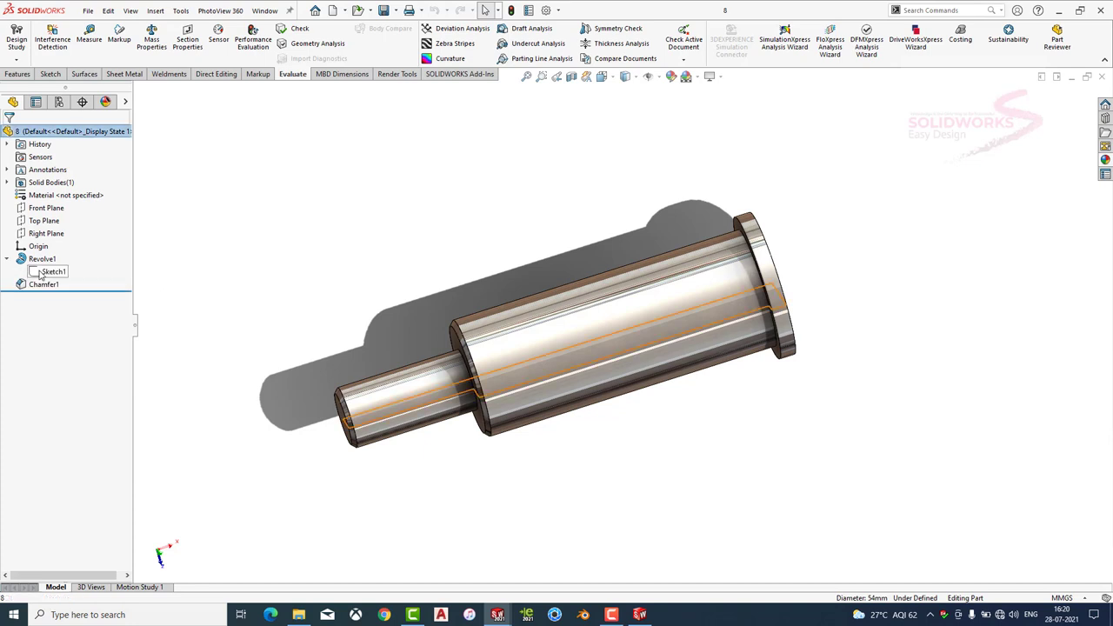
click(70, 240)
click(667, 52)
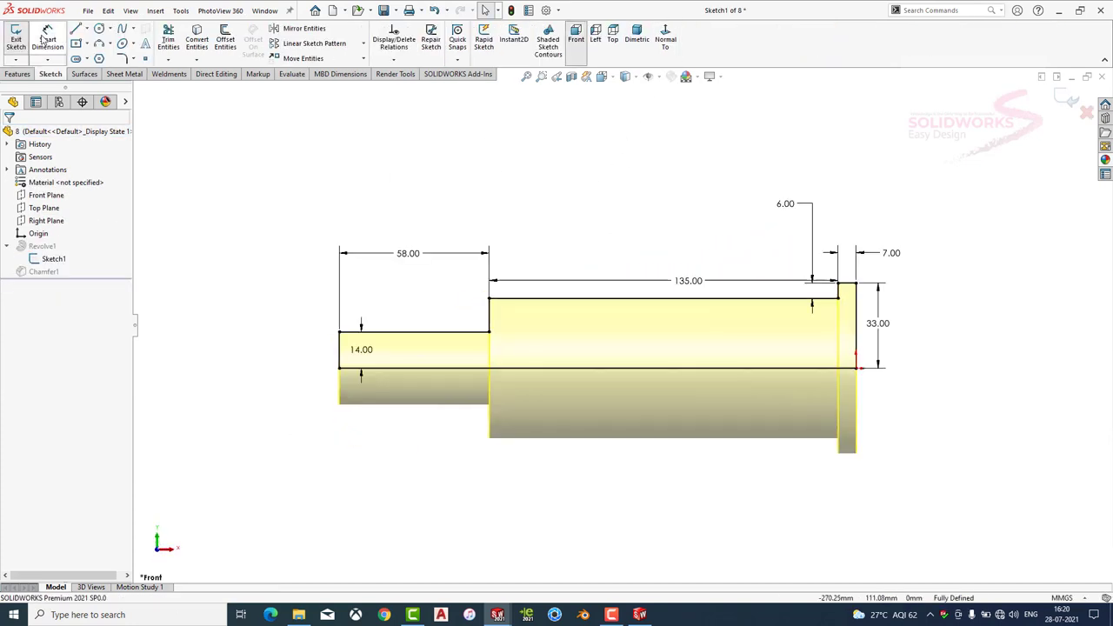
click(543, 300)
click(561, 350)
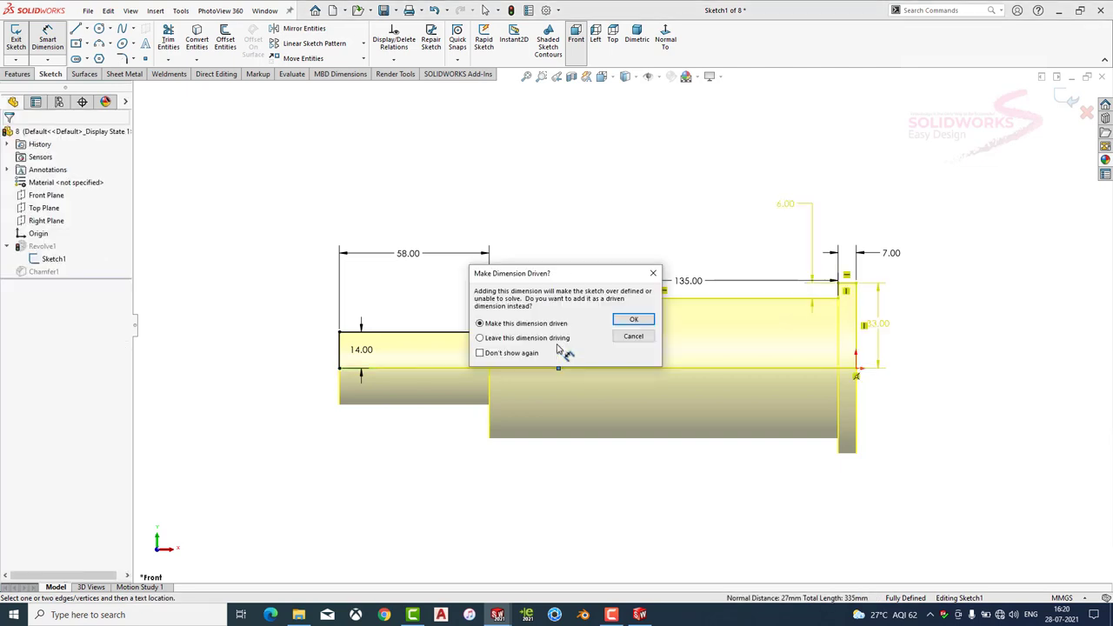
key(Return)
key(Escape)
Delete the conflicting 14.00 and 33.00 sketch dimensions.
click(383, 346)
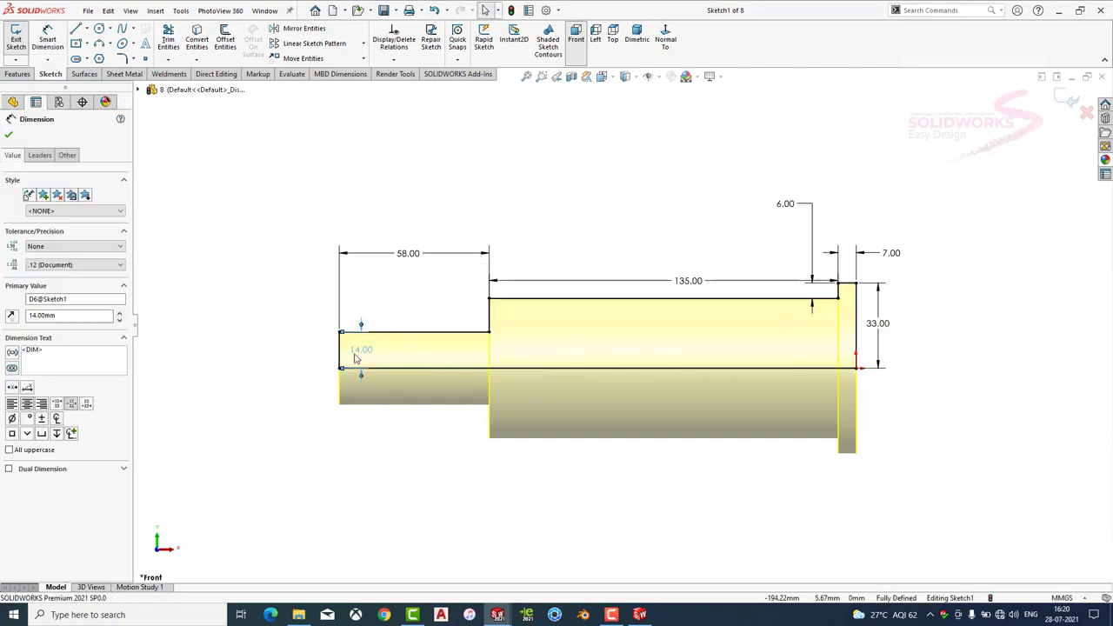
key(Delete)
key(Delete)
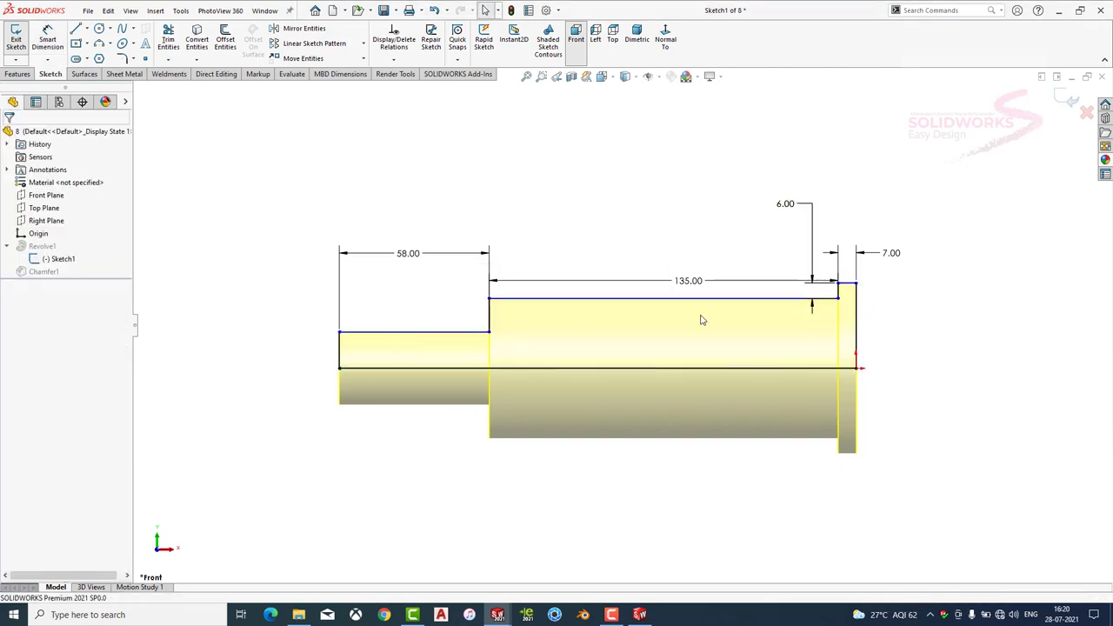
click(408, 253)
key(Delete)
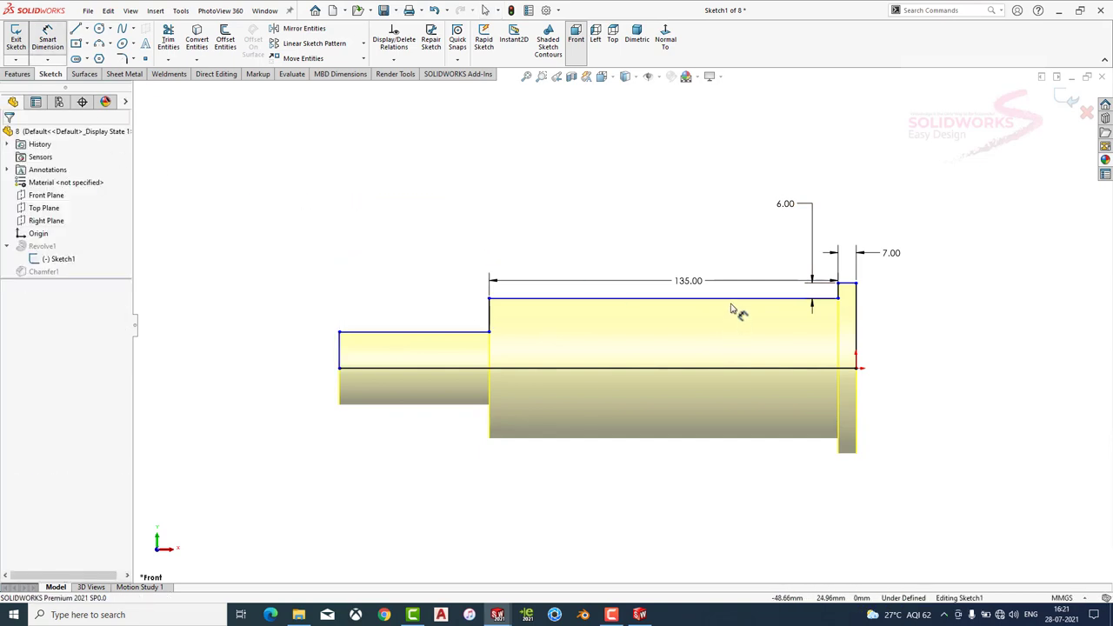
Dimension the profile's top step to 15 mm and left step to 10 mm.
click(731, 303)
click(738, 368)
click(745, 348)
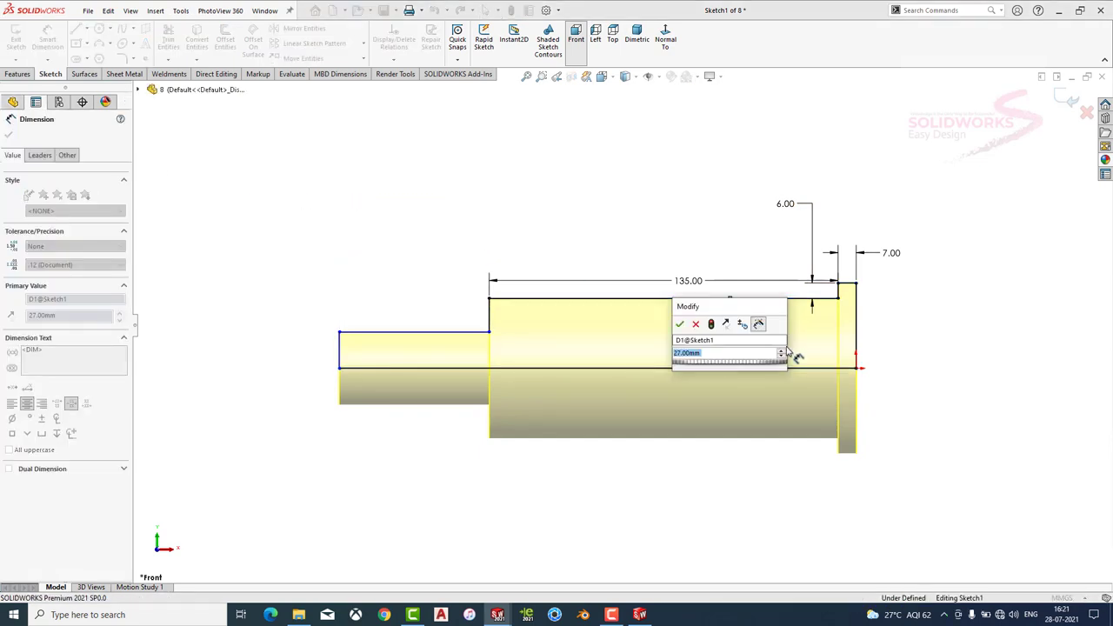
text(15)
key(Return)
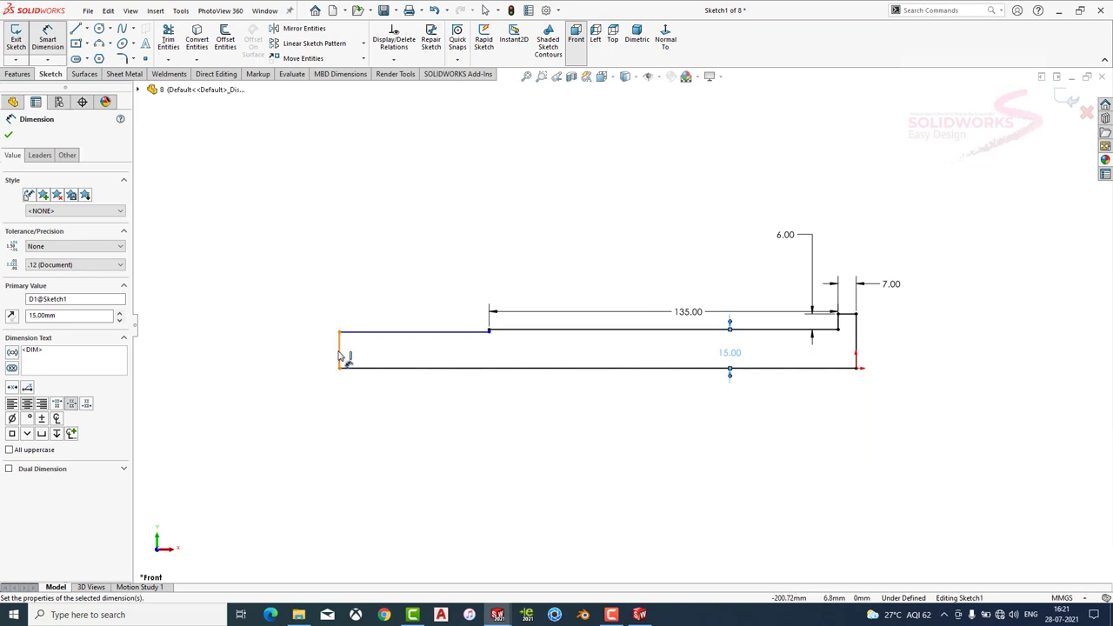
click(340, 355)
click(306, 432)
key(Return)
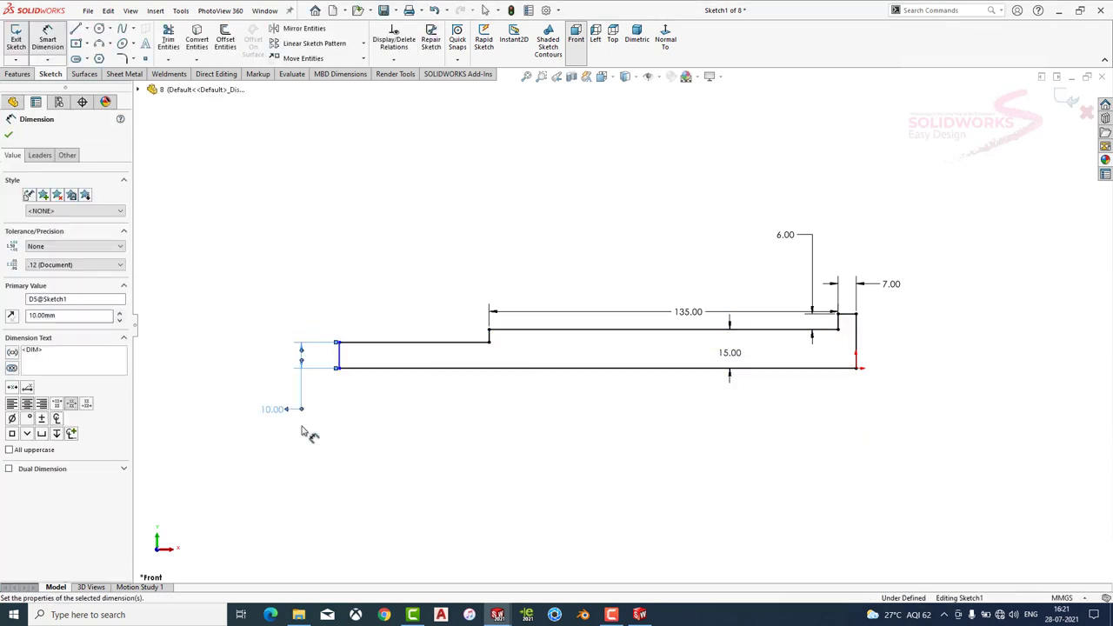
Exit the sketch, save and close part 8, and rebuild the assembly.
click(1073, 99)
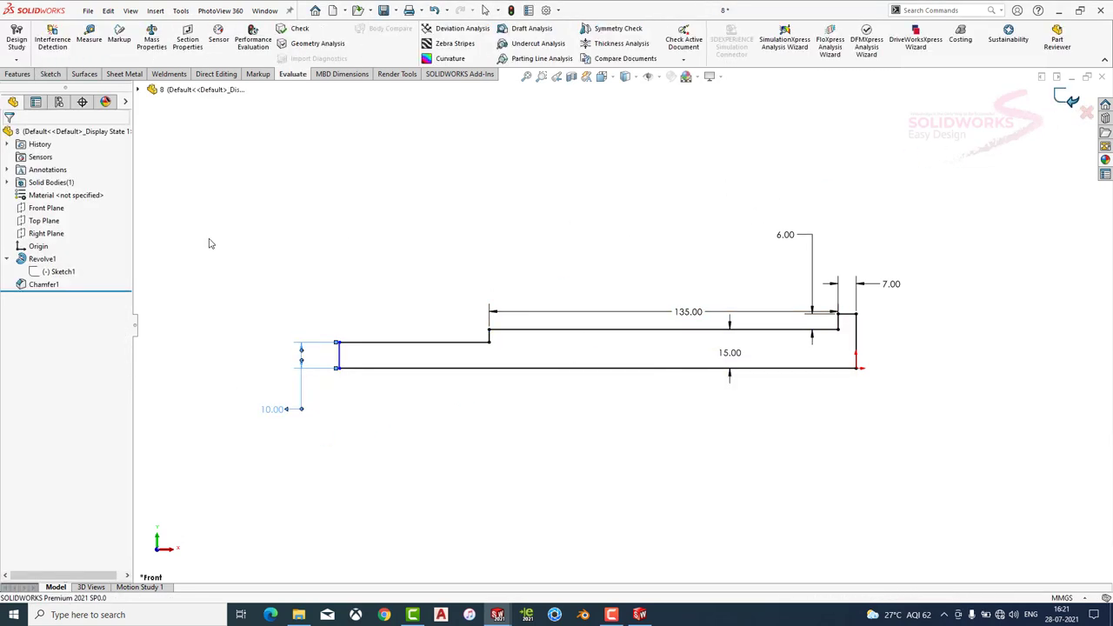
mouse_move(778, 285)
middle_down()
mouse_move(826, 294)
mouse_move(957, 217)
middle_up()
click(1103, 77)
click(537, 306)
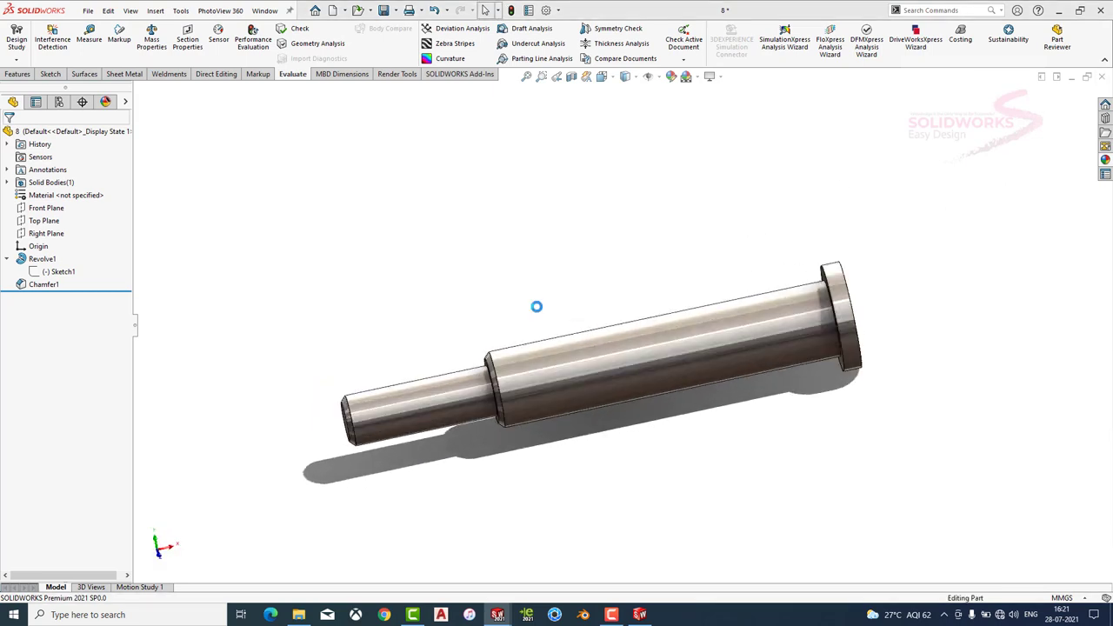
click(97, 66)
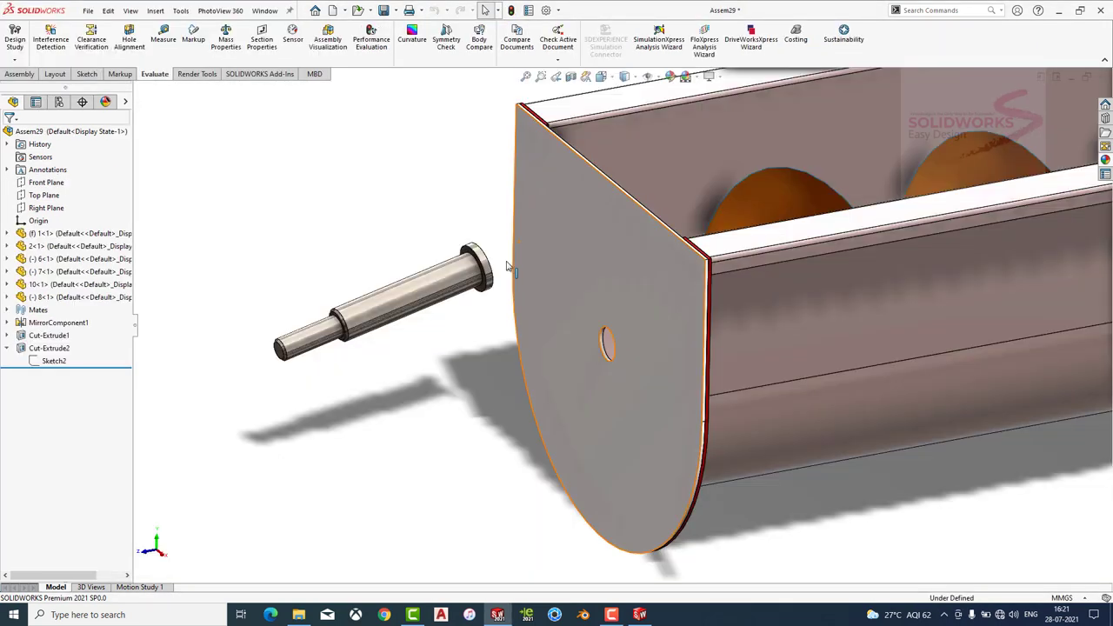
Measure the shaft face and the end plate's hole diameter.
click(443, 287)
click(163, 35)
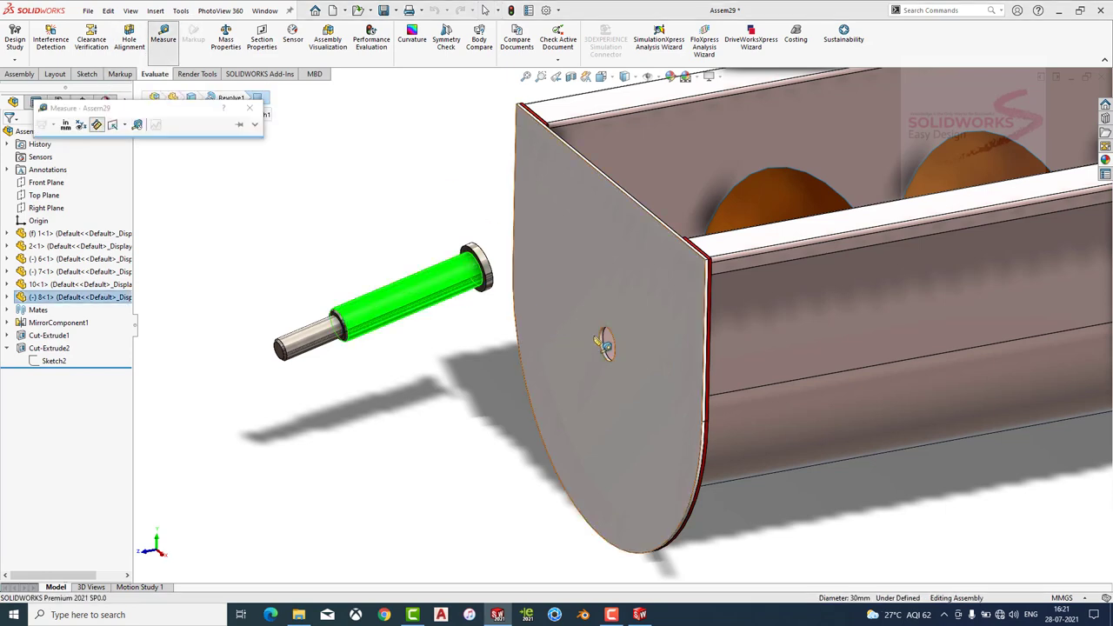
scroll(605, 343, down, 3)
scroll(606, 339, down, 3)
click(608, 336)
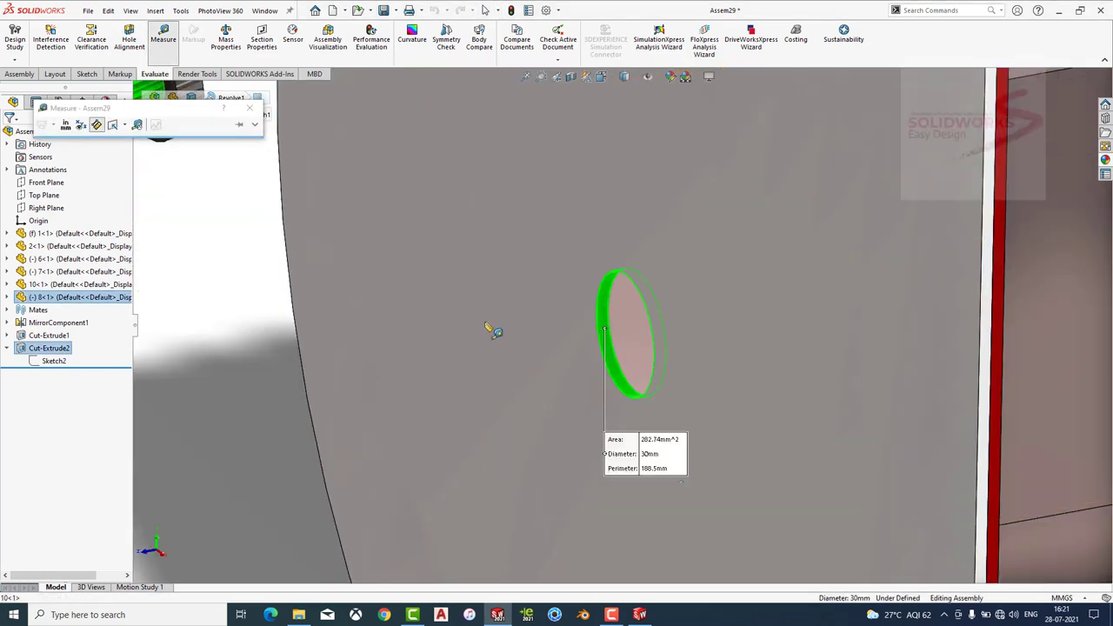
key(Escape)
Mate the shaft concentric with the end plate's 30 mm hole.
click(20, 73)
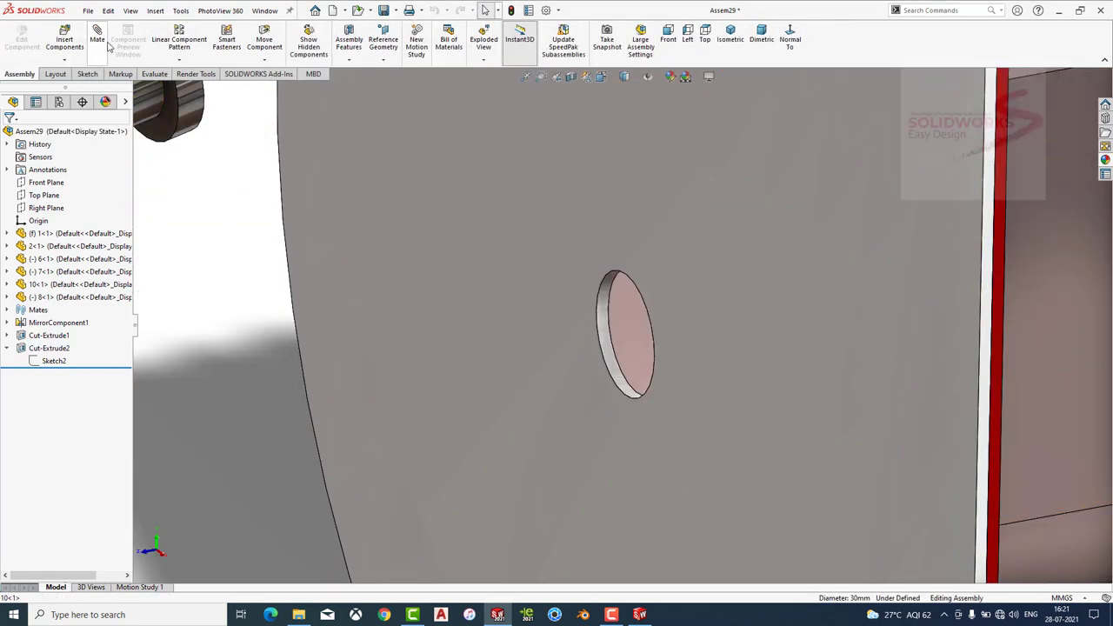
click(609, 344)
scroll(612, 368, up, 2)
scroll(611, 368, up, 3)
click(331, 233)
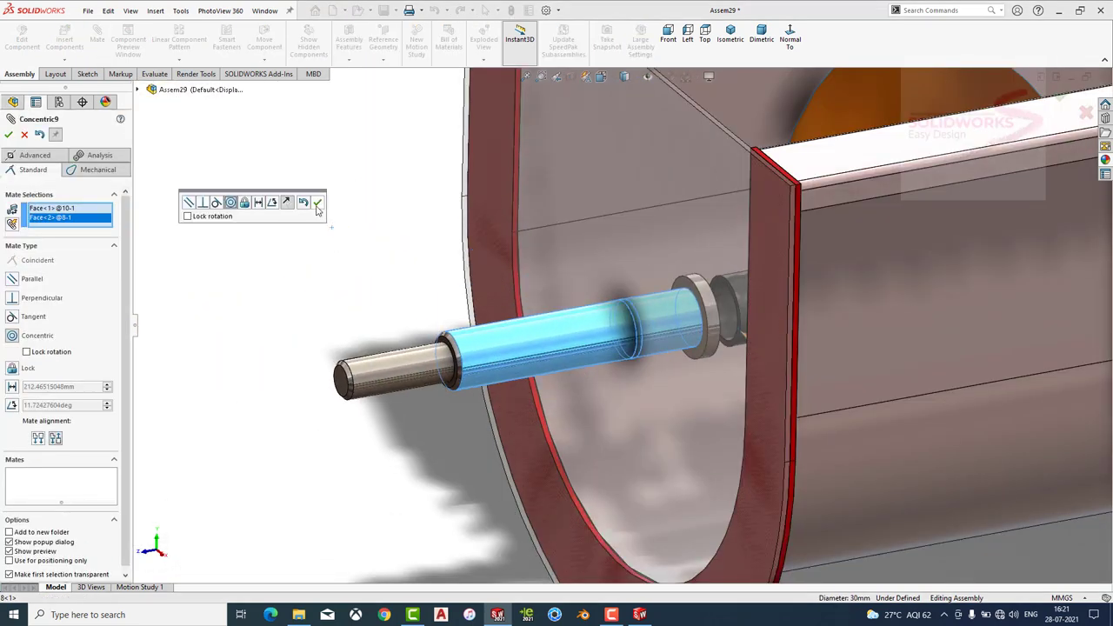
click(317, 203)
Mate the shaft shoulder coincident with the screw shaft's end face.
scroll(317, 209, up, 3)
middle_drag(366, 261, 597, 417)
scroll(693, 209, down, 5)
click(727, 216)
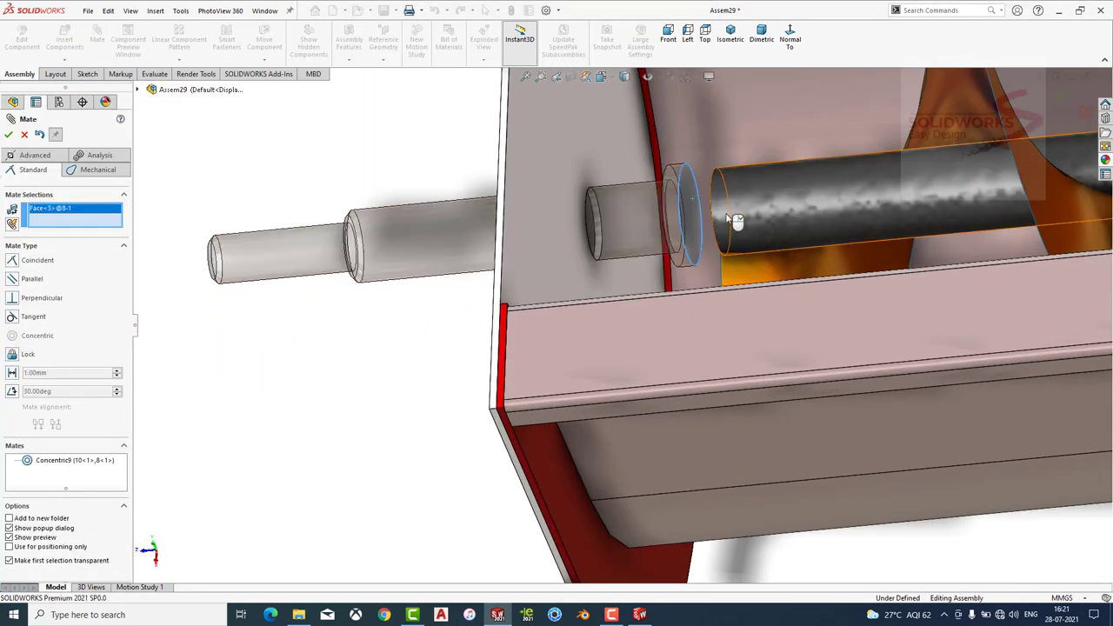
scroll(733, 218, down, 2)
scroll(667, 149, down, 5)
click(651, 112)
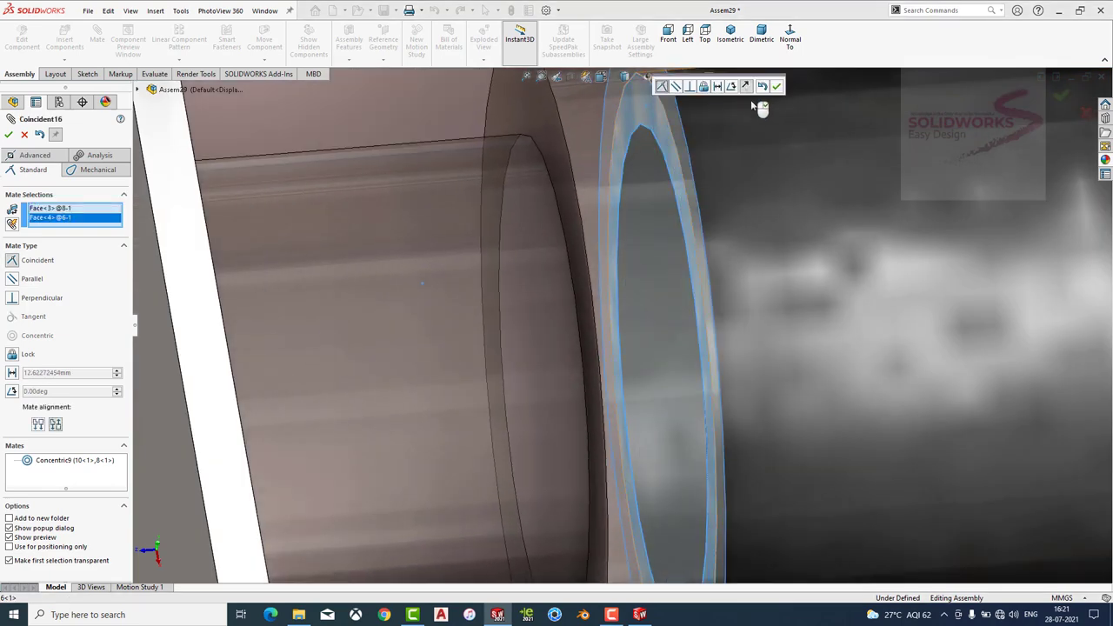
click(777, 86)
scroll(748, 278, up, 3)
scroll(746, 291, up, 3)
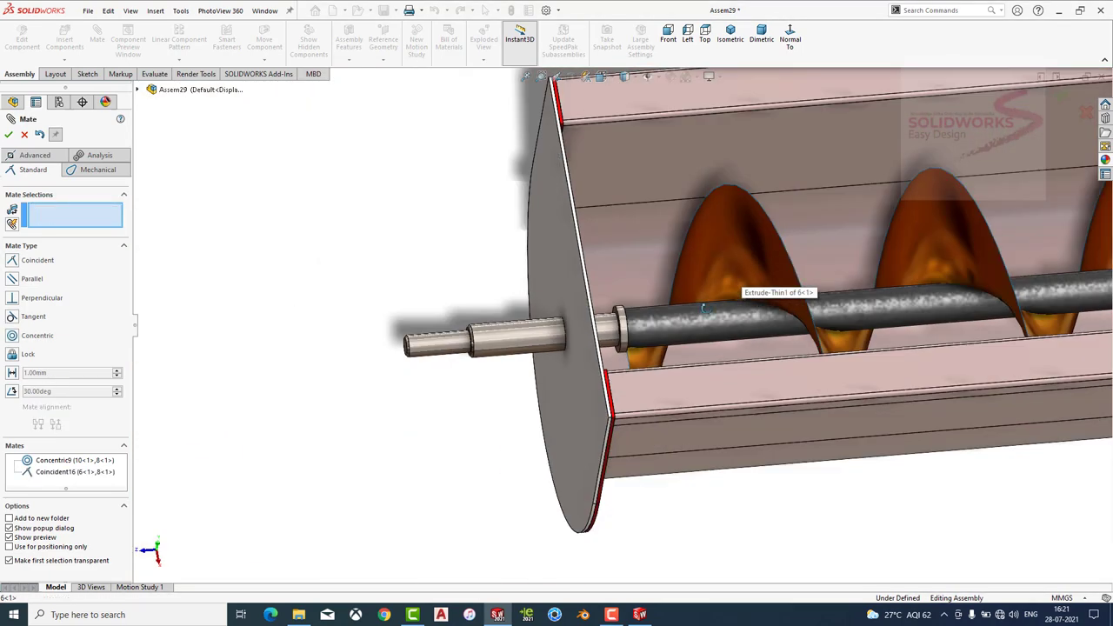
scroll(757, 252, down, 2)
middle_drag(765, 218, 731, 222)
Insert the snr_ucf206_0 flanged bearing from New folder beside the end plate.
click(9, 137)
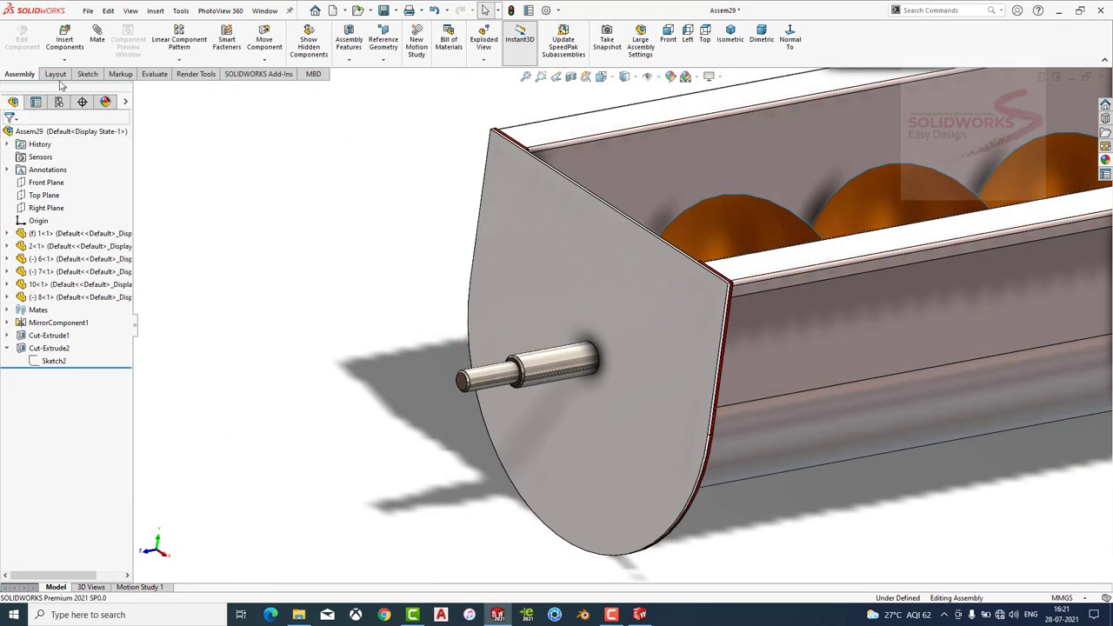
click(64, 39)
click(58, 32)
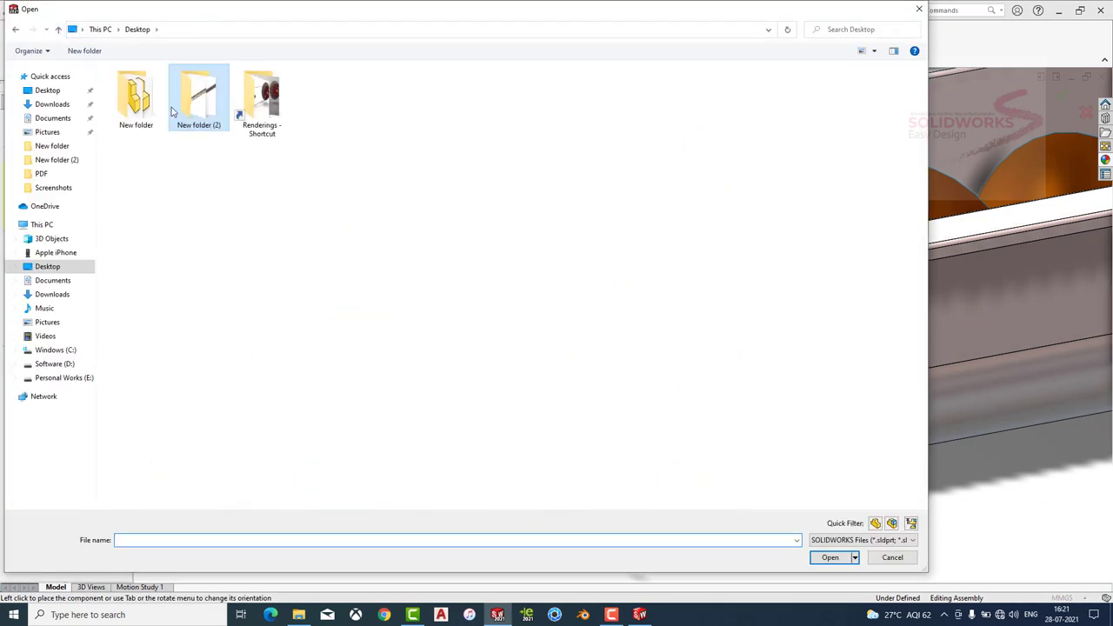
double_click(150, 104)
double_click(156, 100)
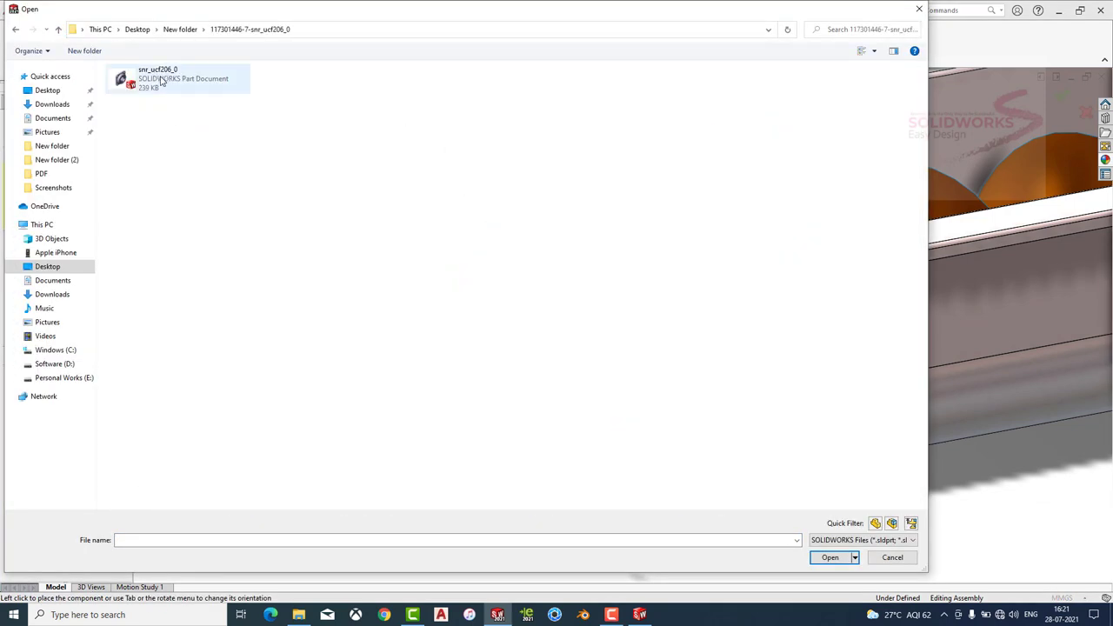
double_click(165, 78)
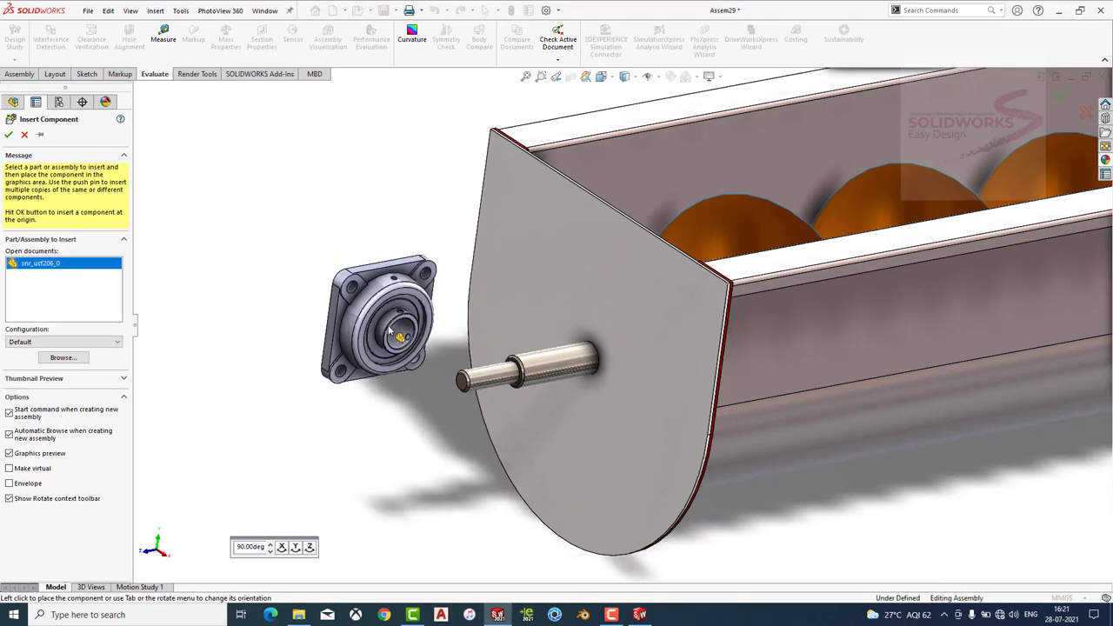
click(389, 330)
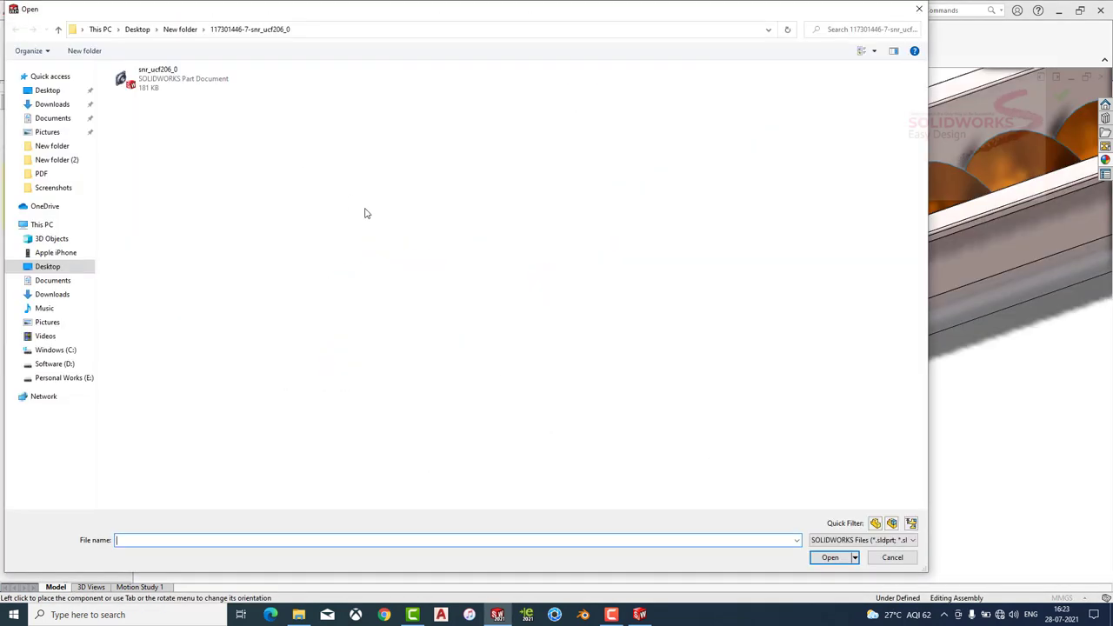
Insert part 11, the blue disc, from New folder (2) into the assembly.
click(58, 31)
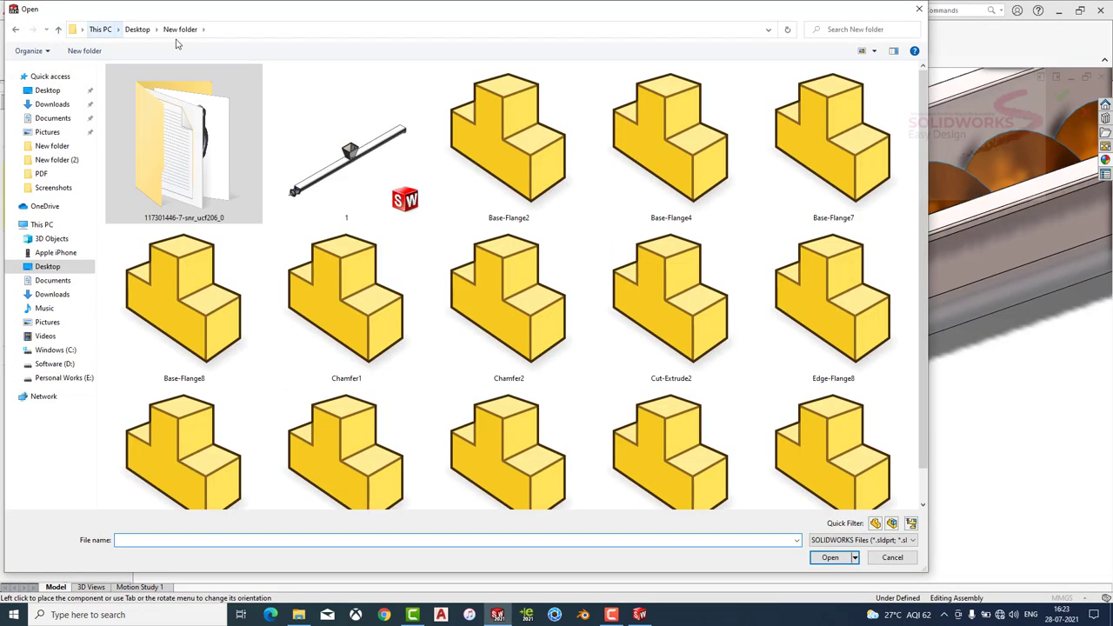
click(59, 31)
double_click(193, 109)
scroll(714, 291, down, 1)
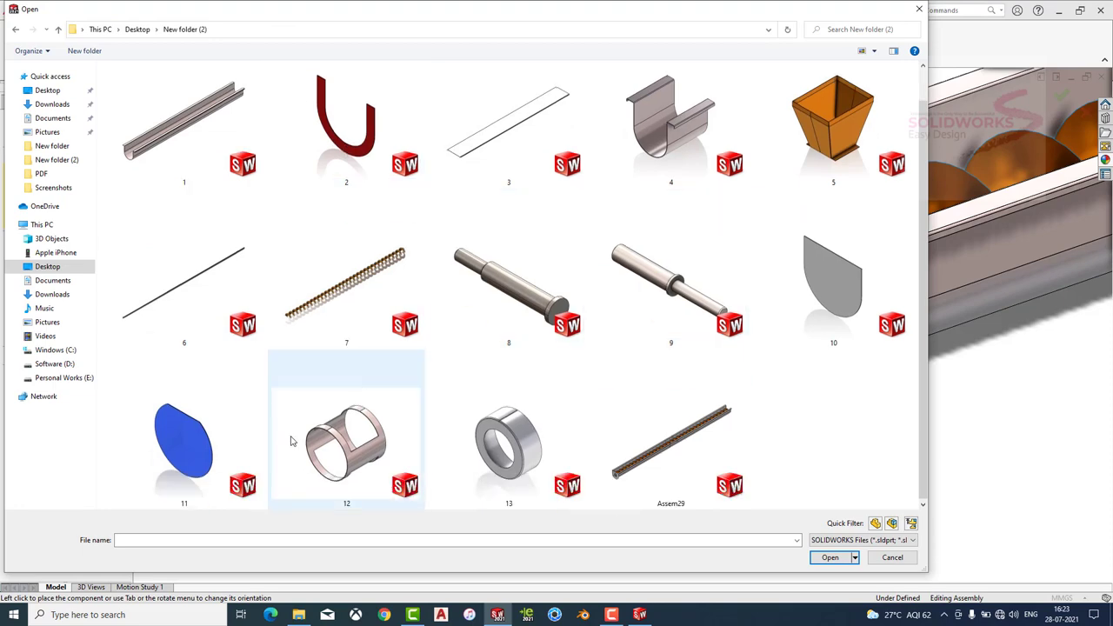
double_click(183, 439)
click(484, 399)
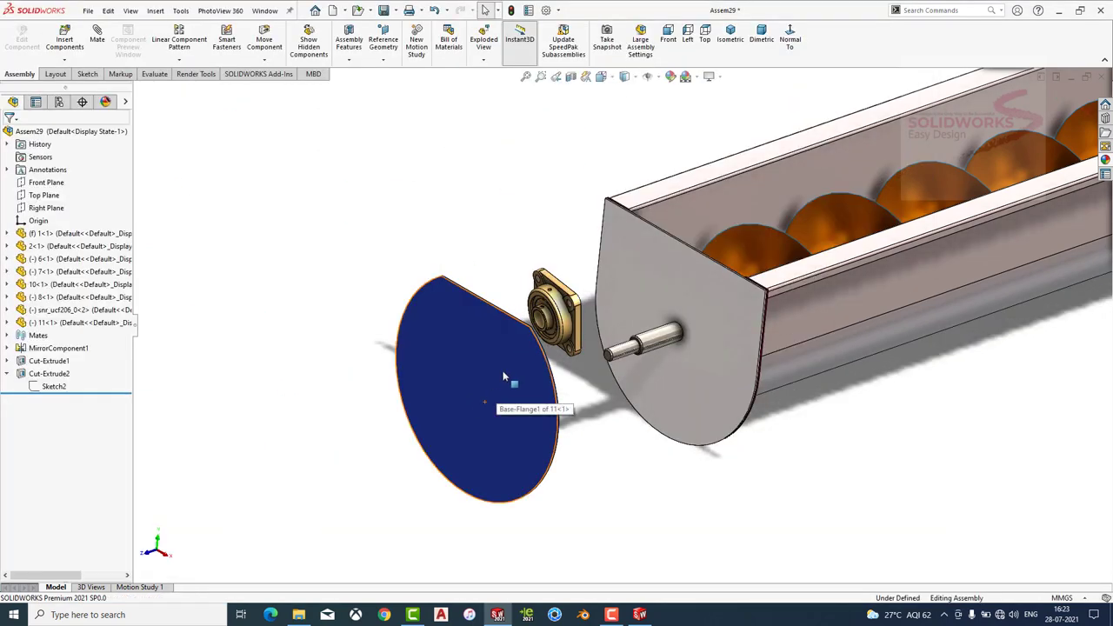
Sketch a Ø30 mm circle at the centre of the blue disc face.
click(503, 371)
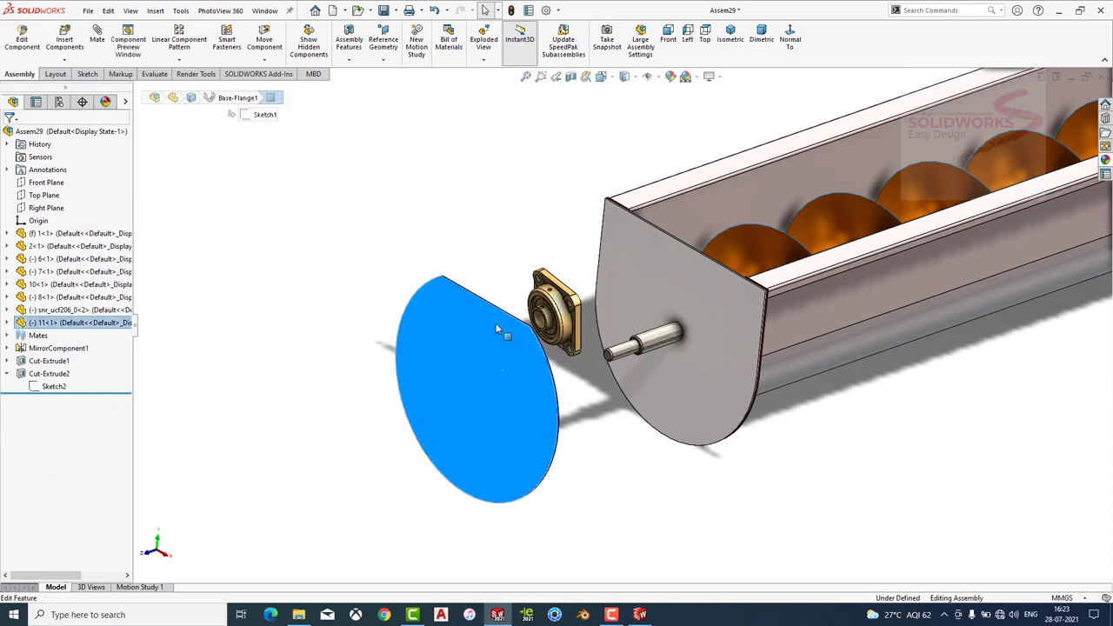
click(522, 312)
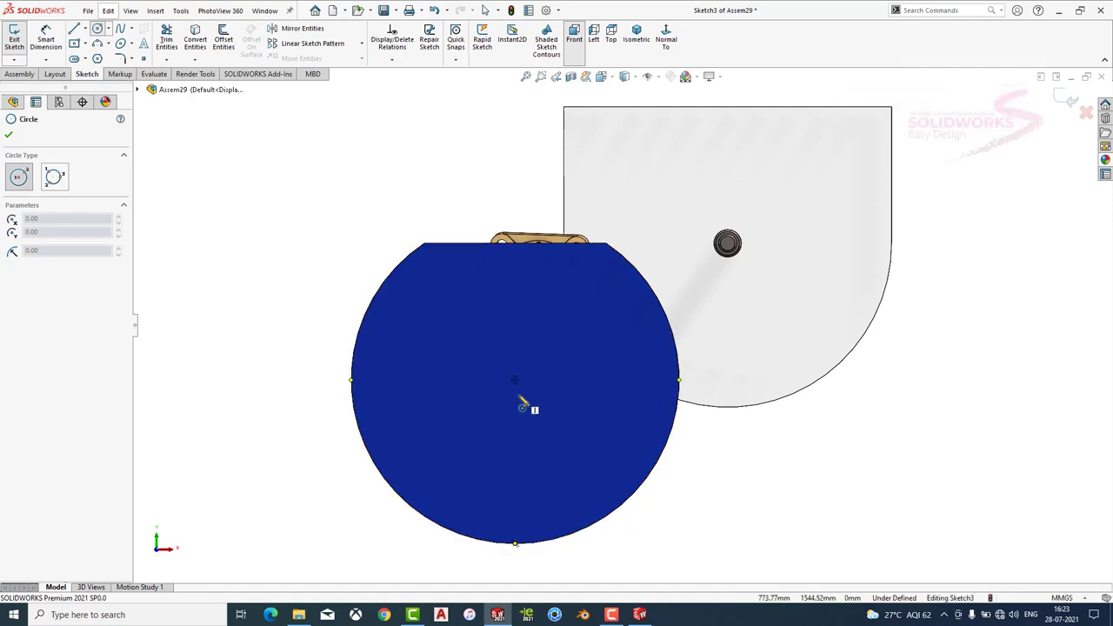
drag(515, 381, 554, 380)
key(Escape)
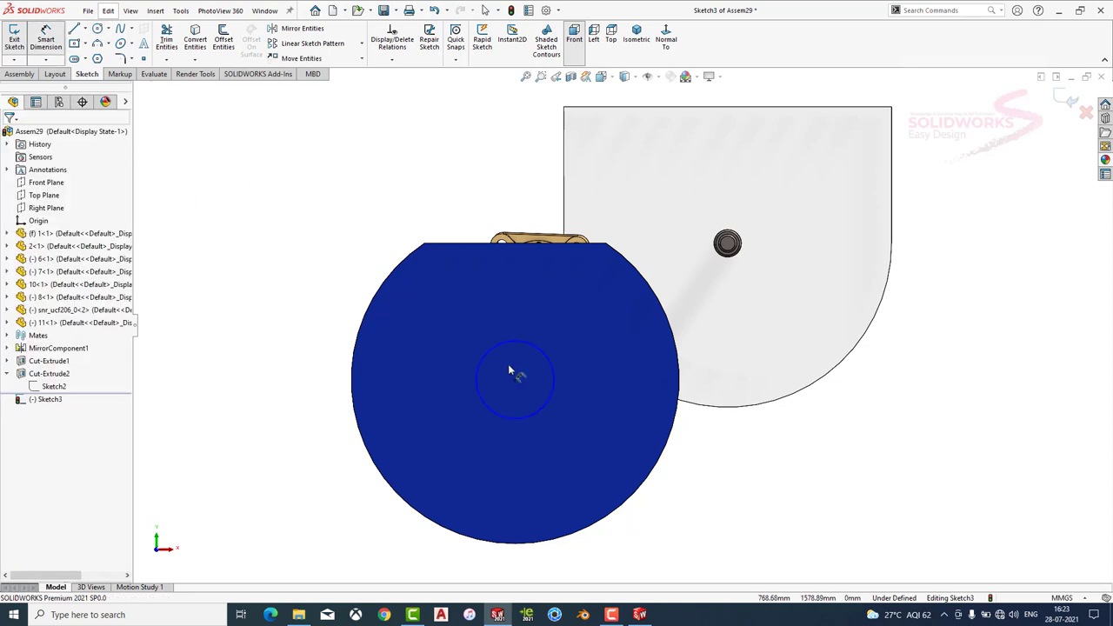
click(487, 358)
click(304, 454)
key(Return)
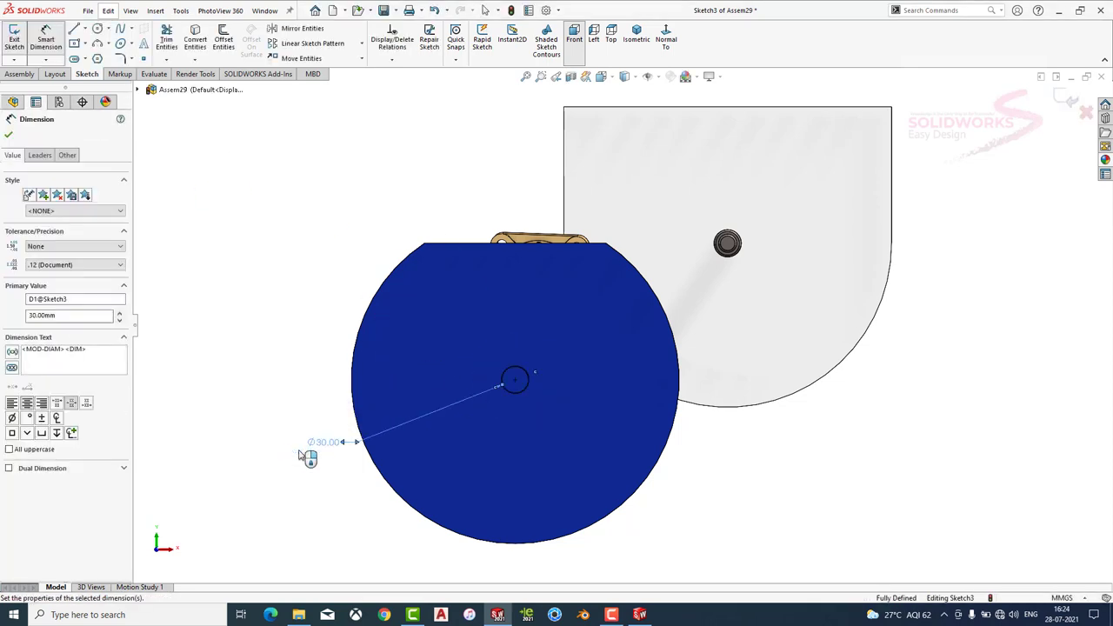
click(8, 135)
Extrude-cut the circle through the disc as an assembly feature.
click(19, 74)
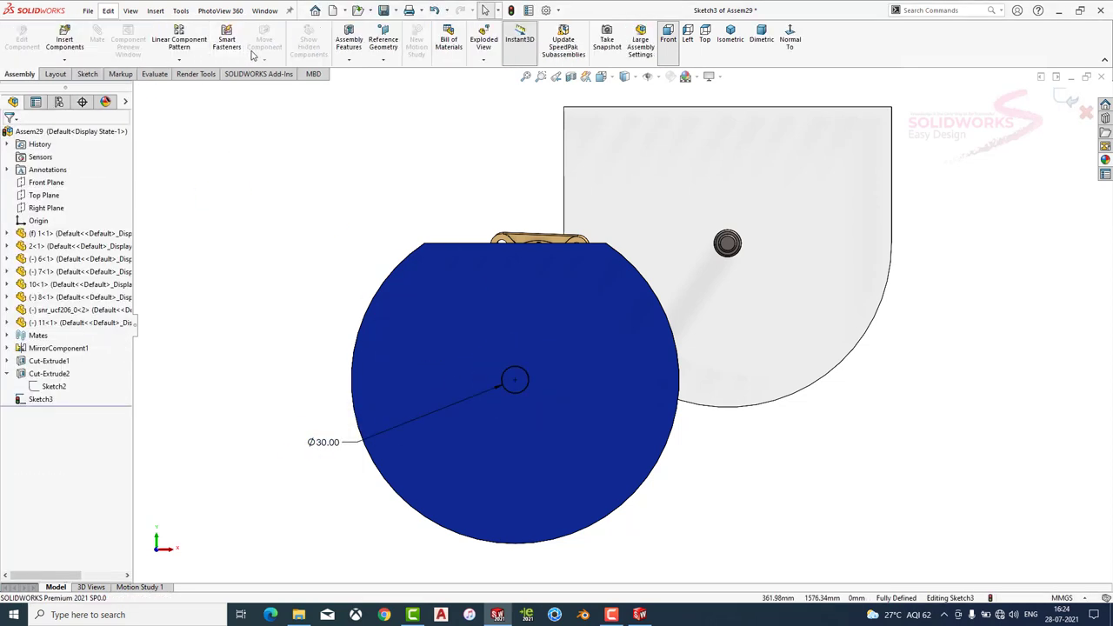
click(370, 73)
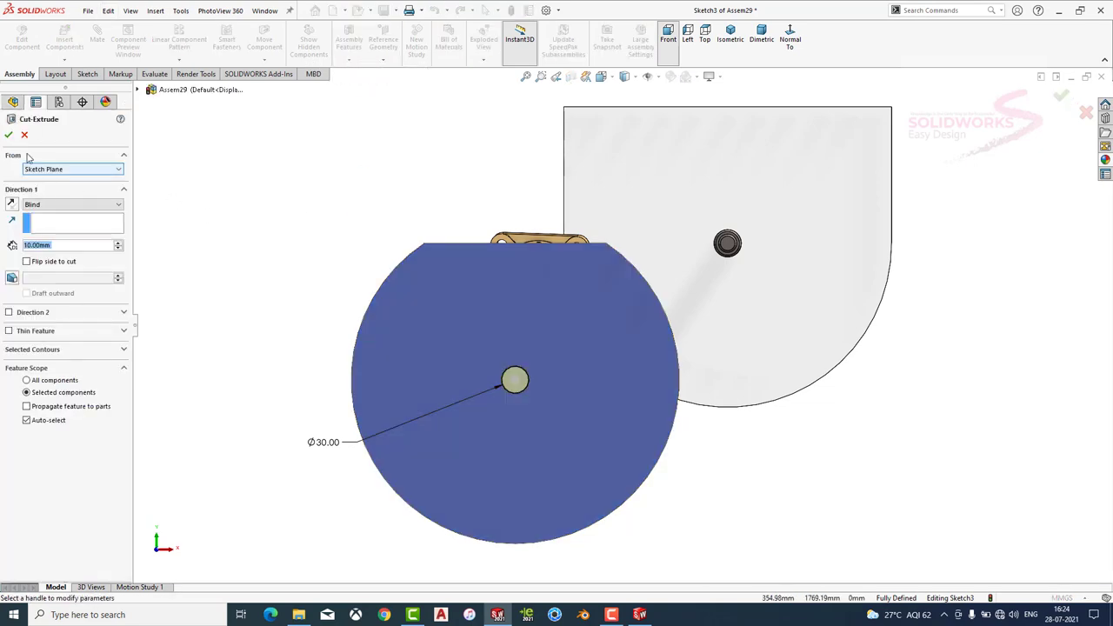
key(Return)
middle_drag(265, 209, 415, 226)
Mate the disc's hole concentric with the shaft.
scroll(450, 393, up, 3)
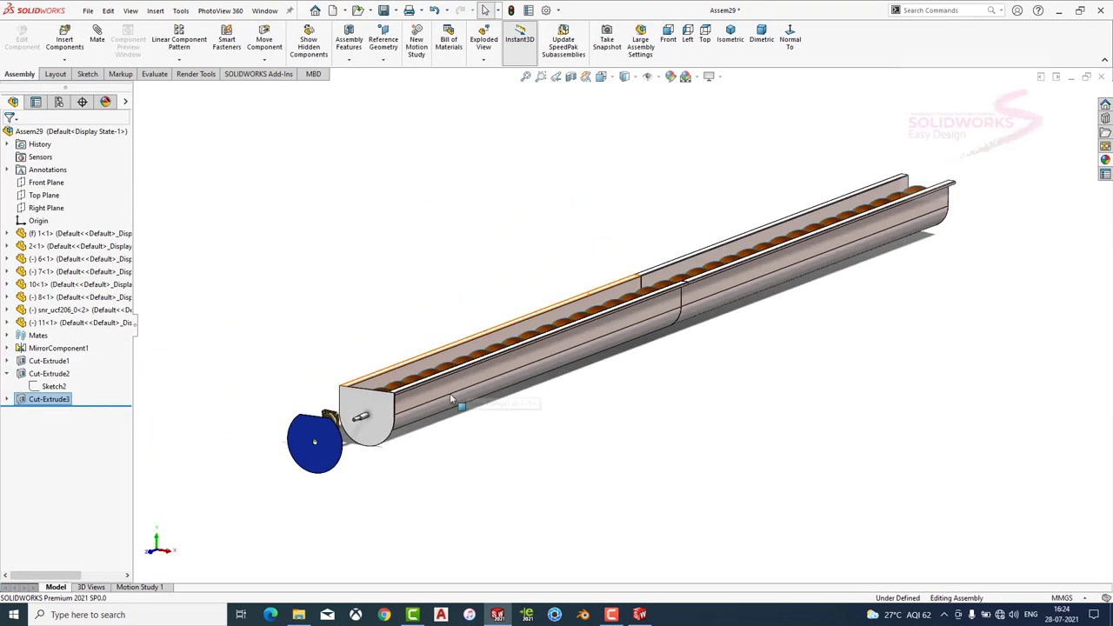
scroll(408, 374, down, 3)
scroll(408, 375, down, 1)
scroll(404, 368, down, 2)
scroll(373, 386, down, 2)
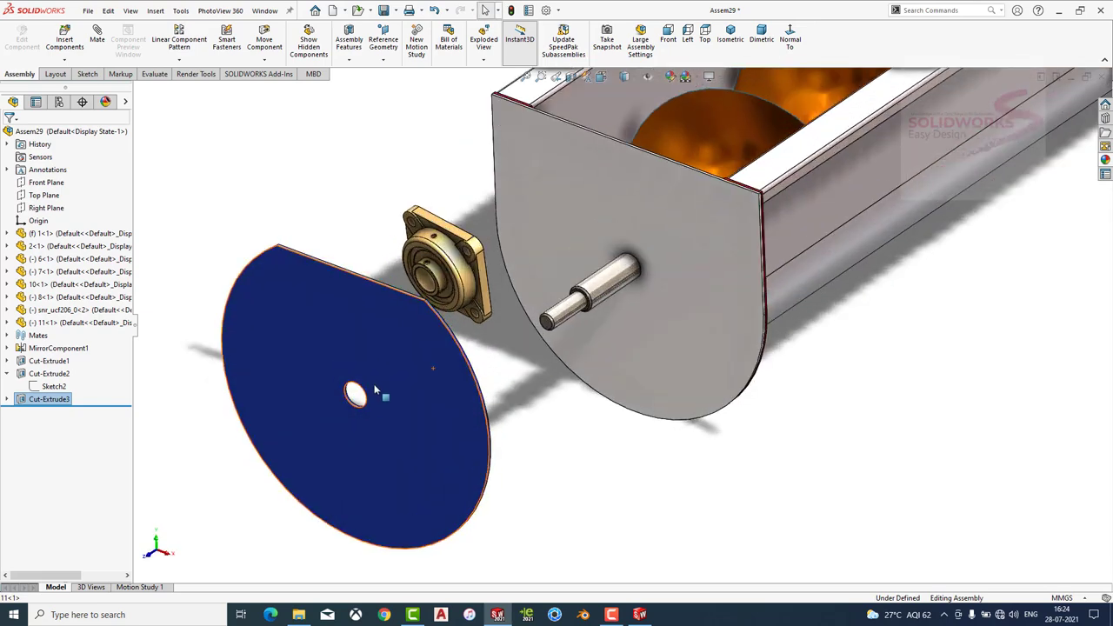
scroll(426, 399, down, 3)
click(426, 403)
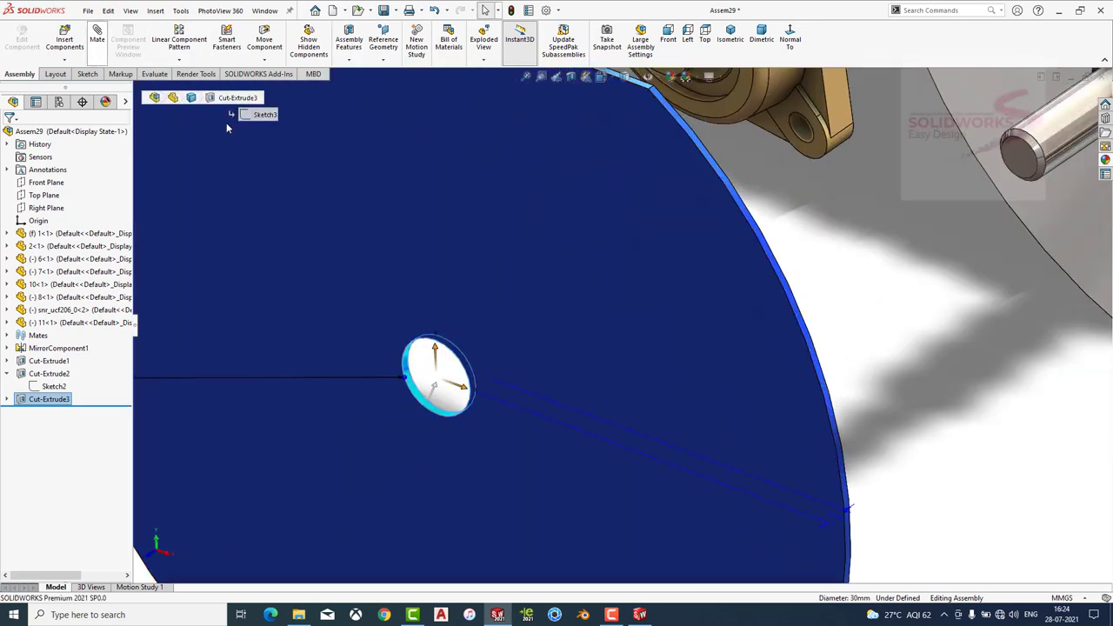
scroll(670, 385, up, 3)
click(848, 216)
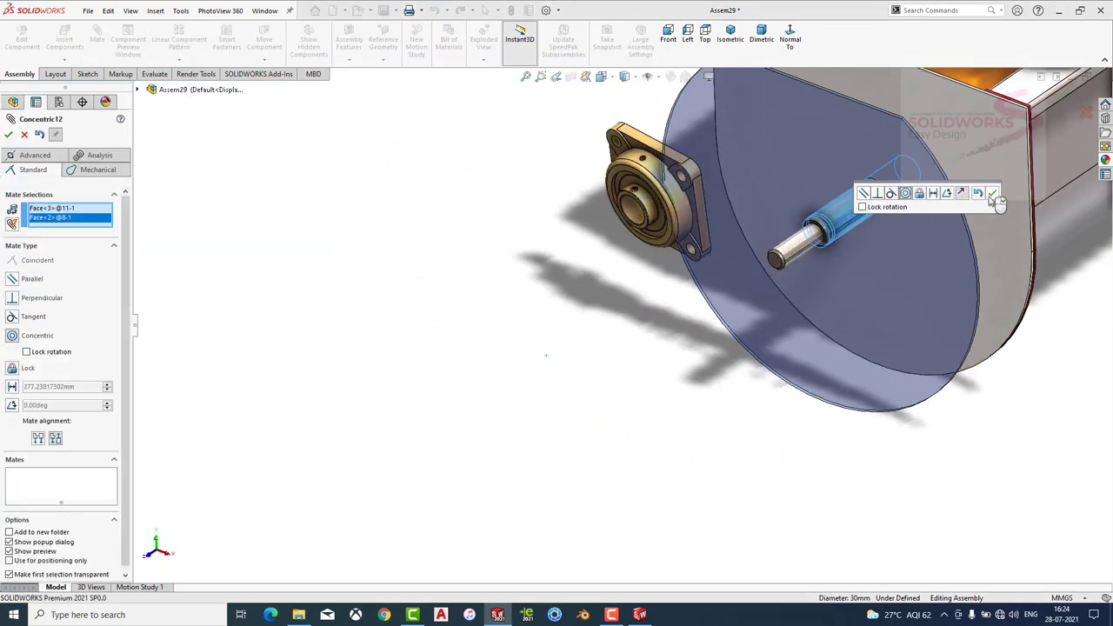
click(992, 194)
Mate the disc's straight edge face to the end plate's top edge face.
scroll(887, 178, down, 5)
click(707, 298)
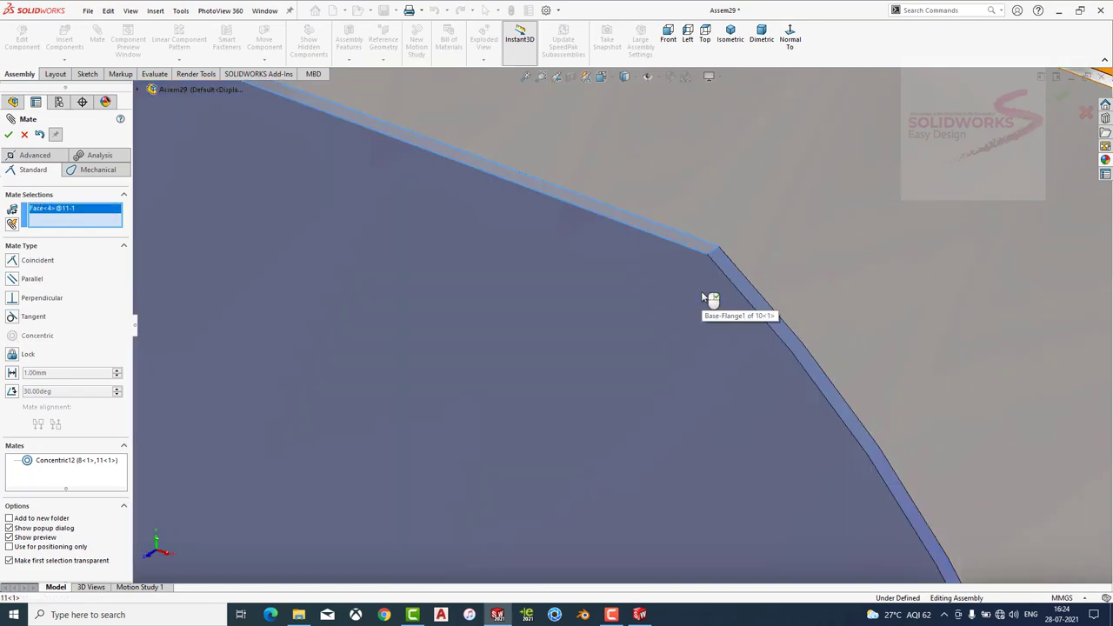
scroll(644, 298, up, 3)
scroll(778, 293, down, 4)
click(721, 303)
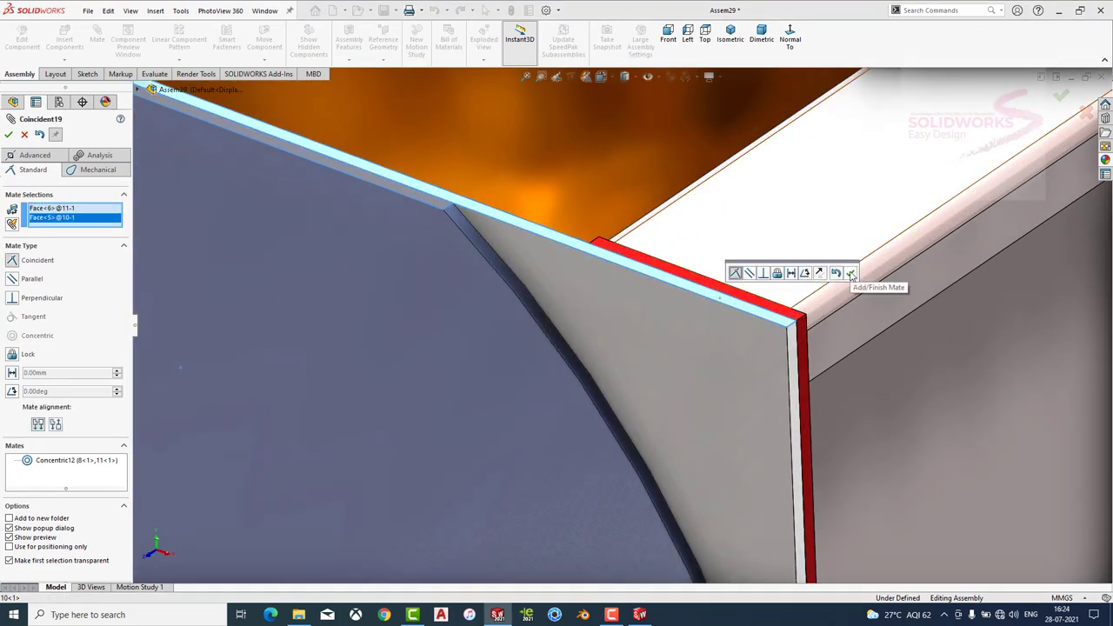
click(850, 275)
scroll(842, 268, up, 3)
scroll(783, 295, up, 2)
key(Escape)
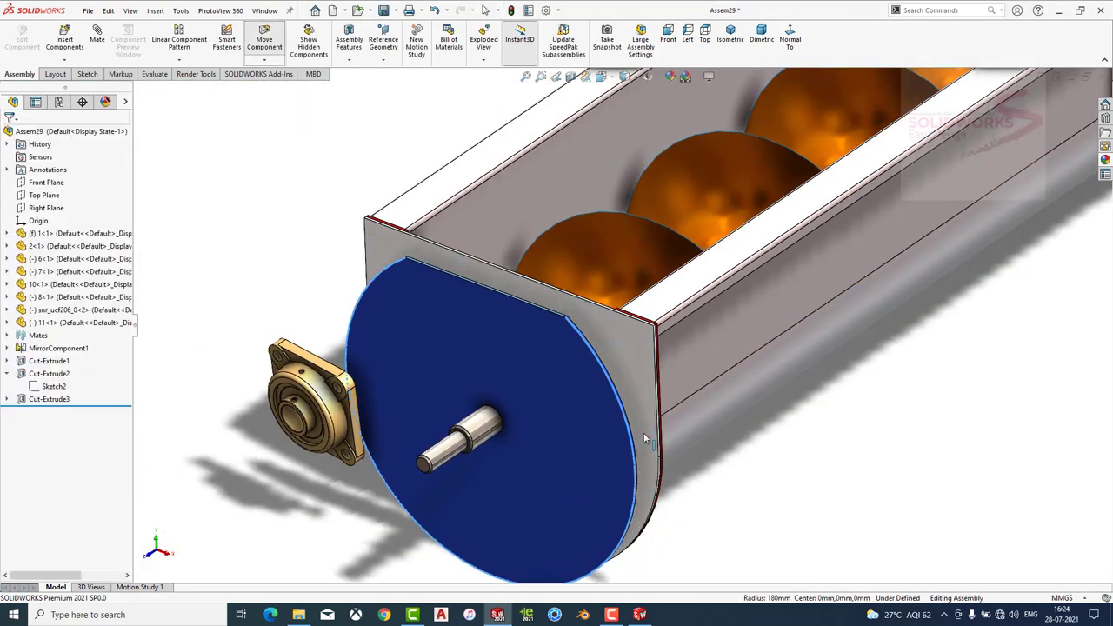
Mate the end disc coincident with the trough's end face.
scroll(477, 484, up, 3)
mouse_move(478, 483)
middle_down()
mouse_move(522, 409)
mouse_move(556, 382)
middle_up()
click(561, 405)
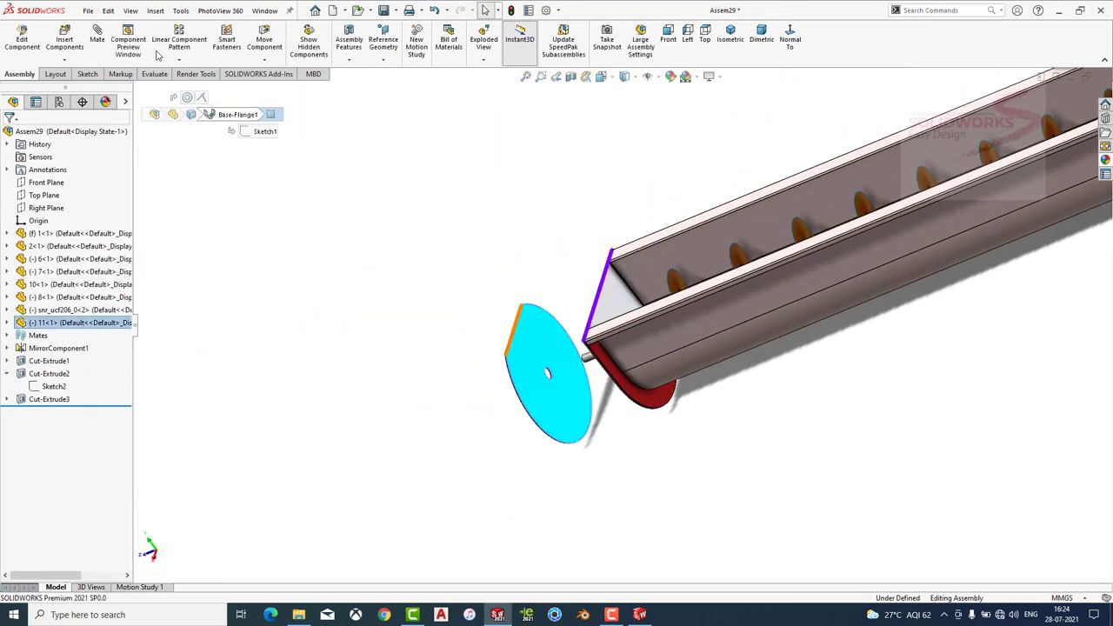
right_drag(396, 220, 461, 236)
middle_drag(499, 199, 788, 248)
click(791, 250)
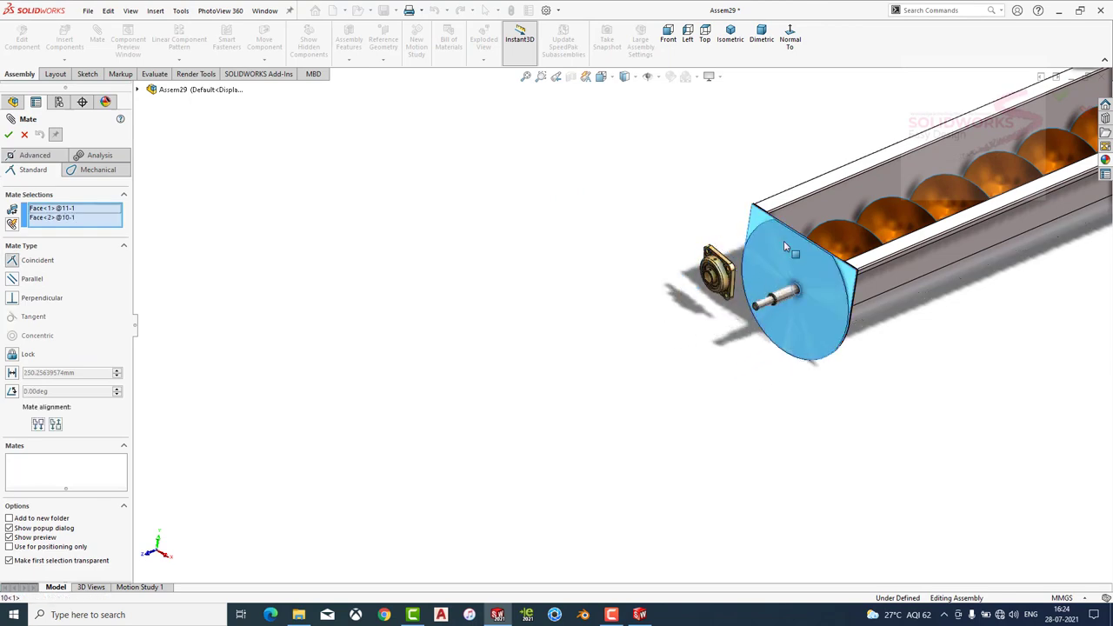
click(915, 228)
scroll(817, 294, down, 2)
scroll(765, 295, down, 2)
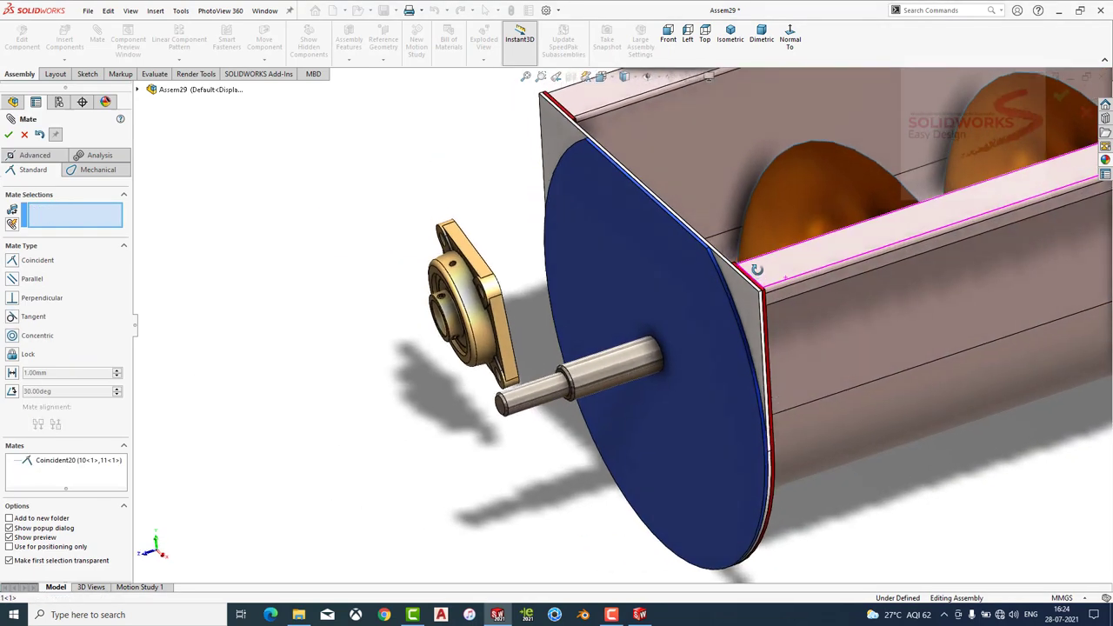
scroll(711, 298, down, 1)
key(Escape)
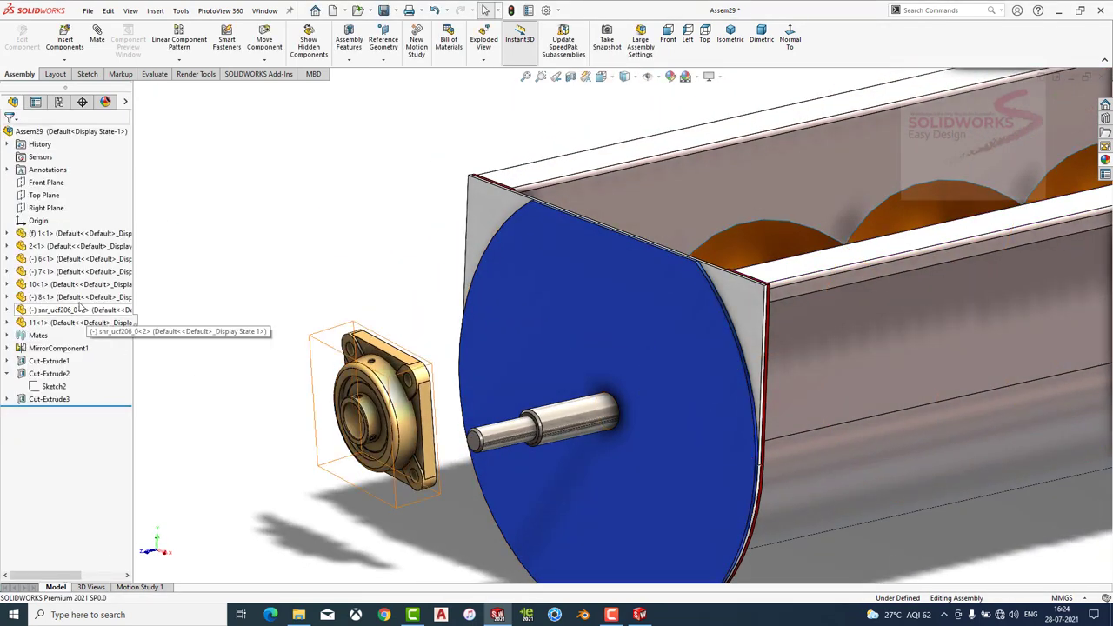
Delete the snr_ucf206_0 flanged bearing from the assembly.
click(78, 297)
click(78, 309)
right_click(78, 310)
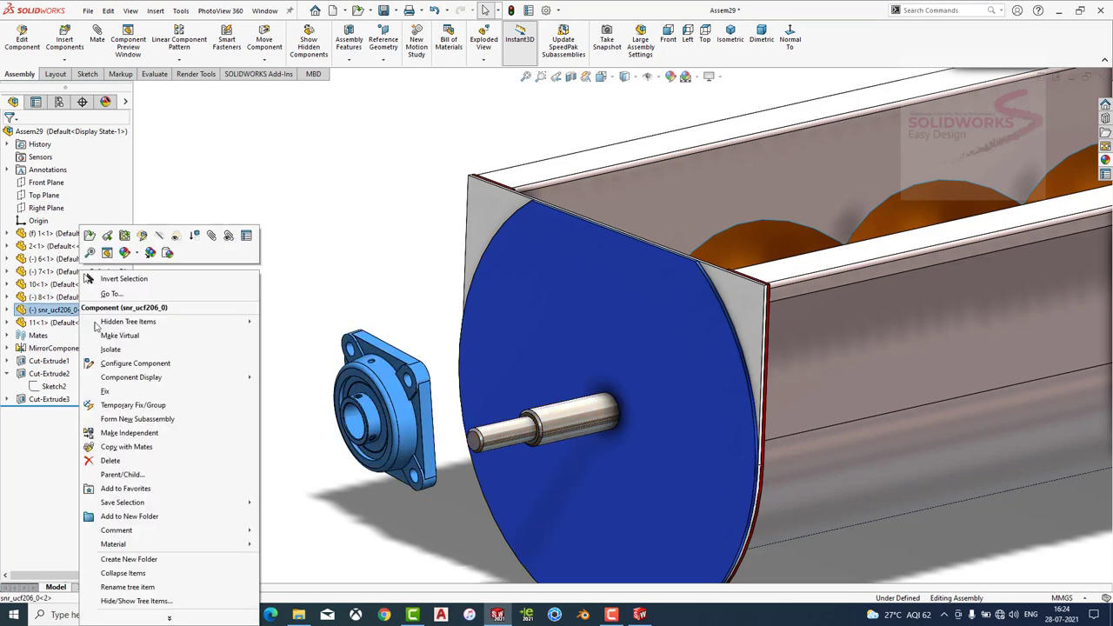
click(113, 459)
key(Return)
Start a sketch on the end disc face, view it normal, and draw a circle centred on the shaft.
click(480, 219)
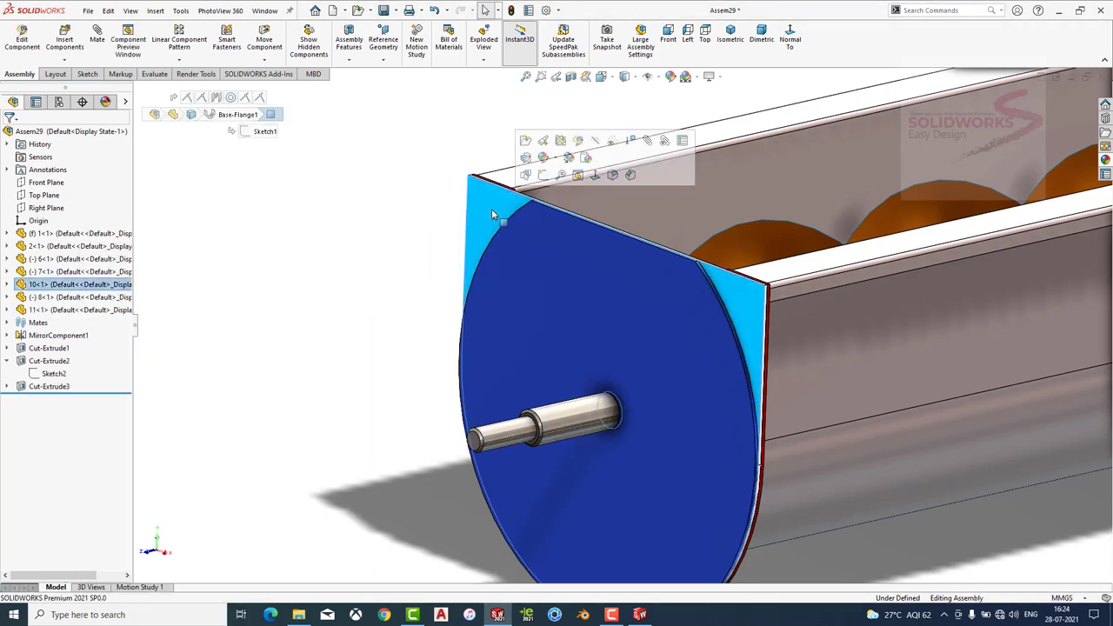
click(541, 177)
click(666, 39)
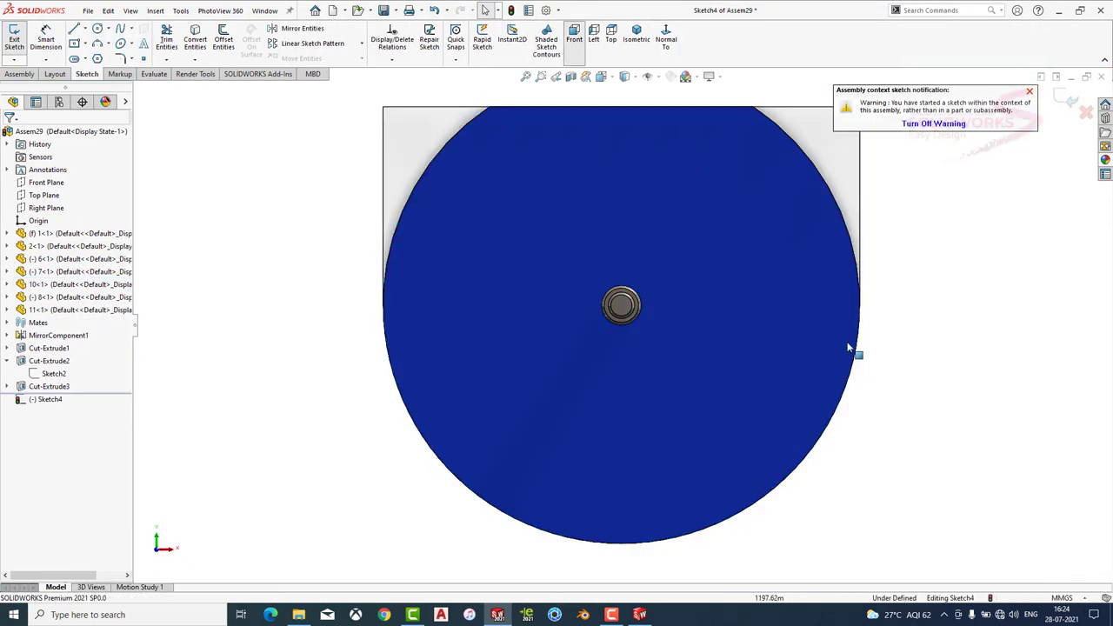
click(101, 31)
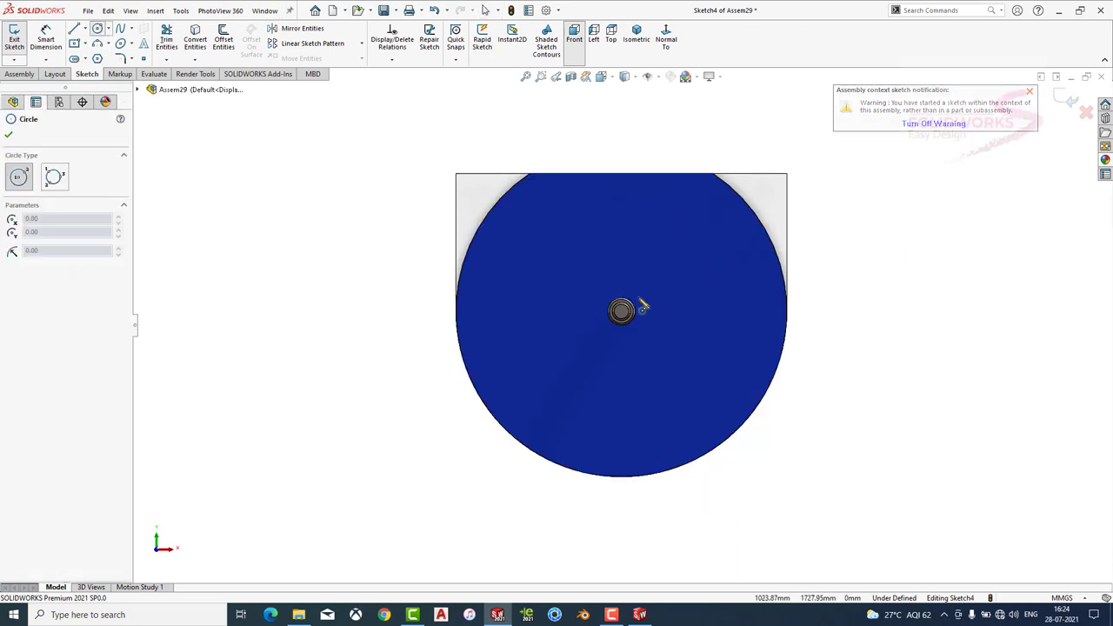
click(622, 313)
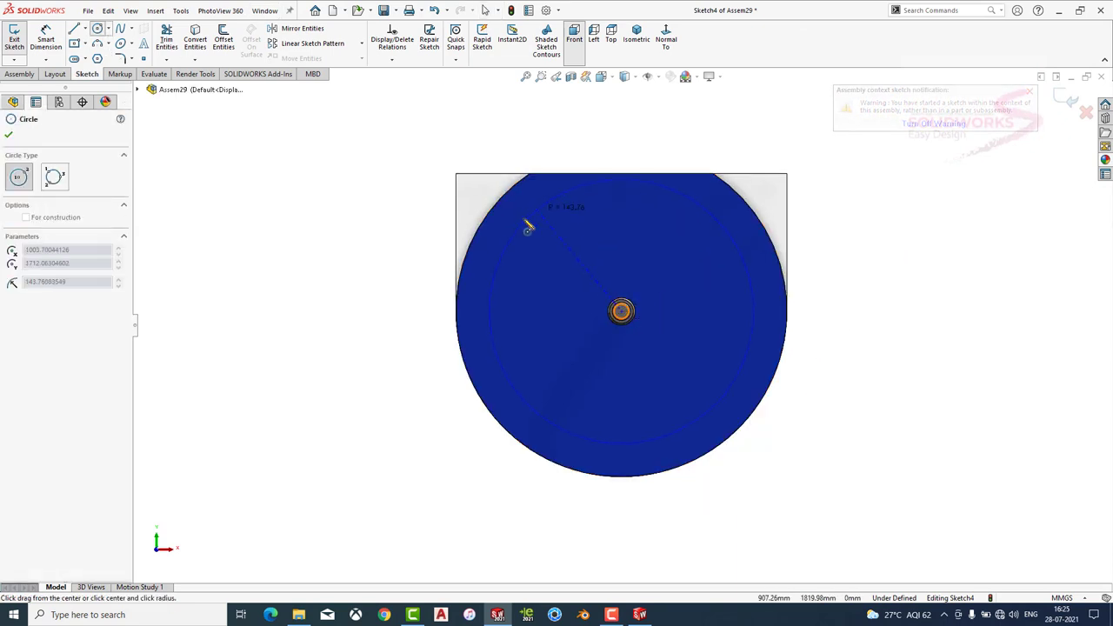
click(496, 264)
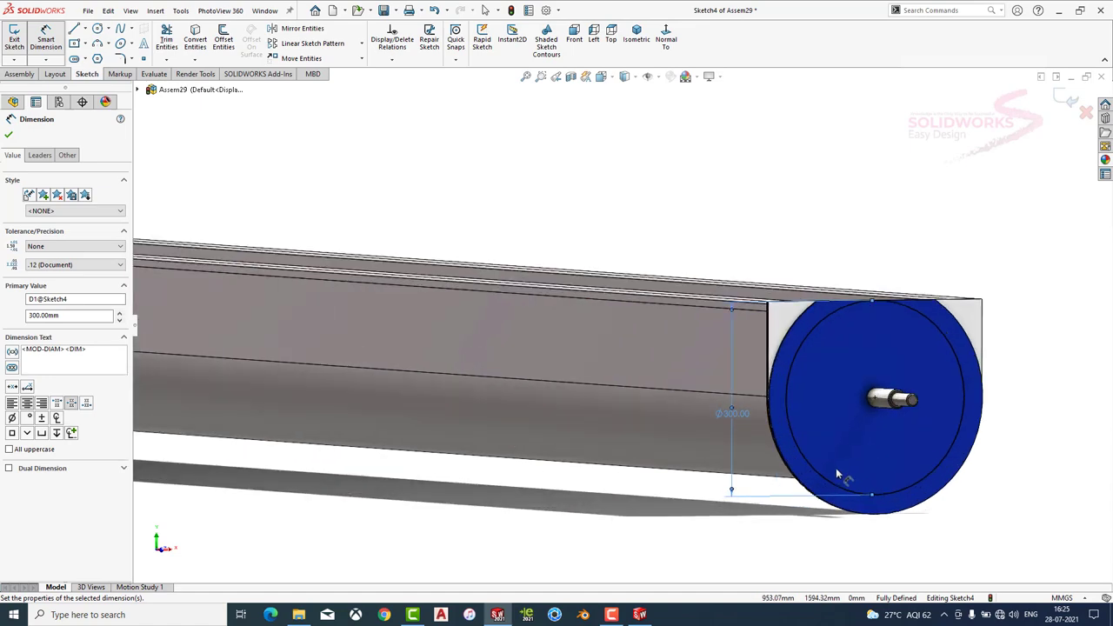
Change the circle's diameter dimension from 300 to 320 mm.
middle_drag(837, 473, 669, 44)
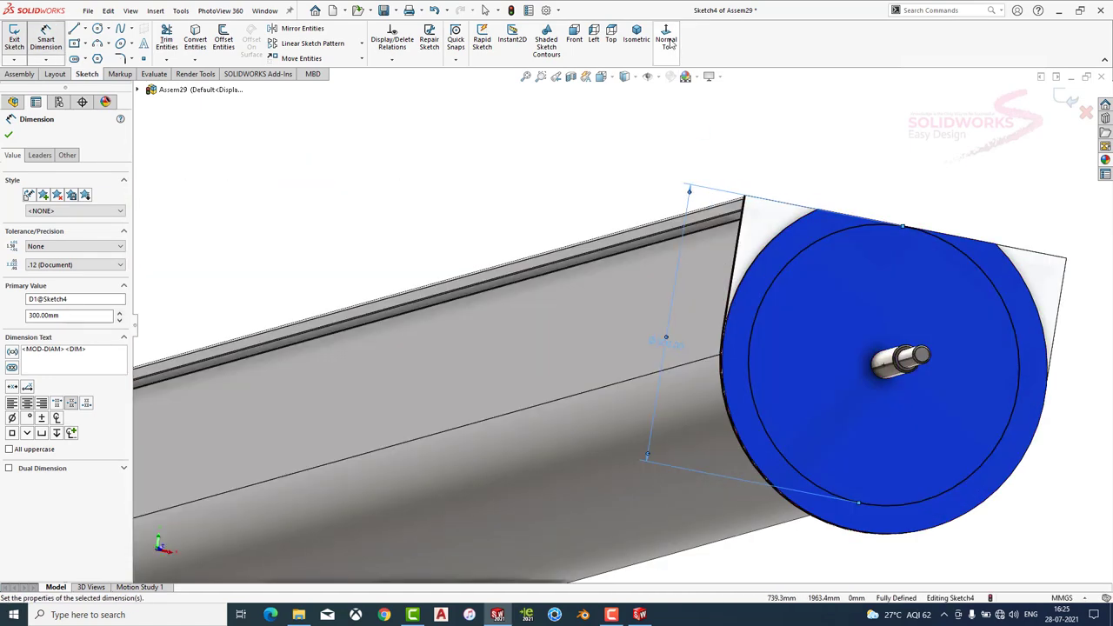
click(667, 41)
double_click(275, 370)
text(320)
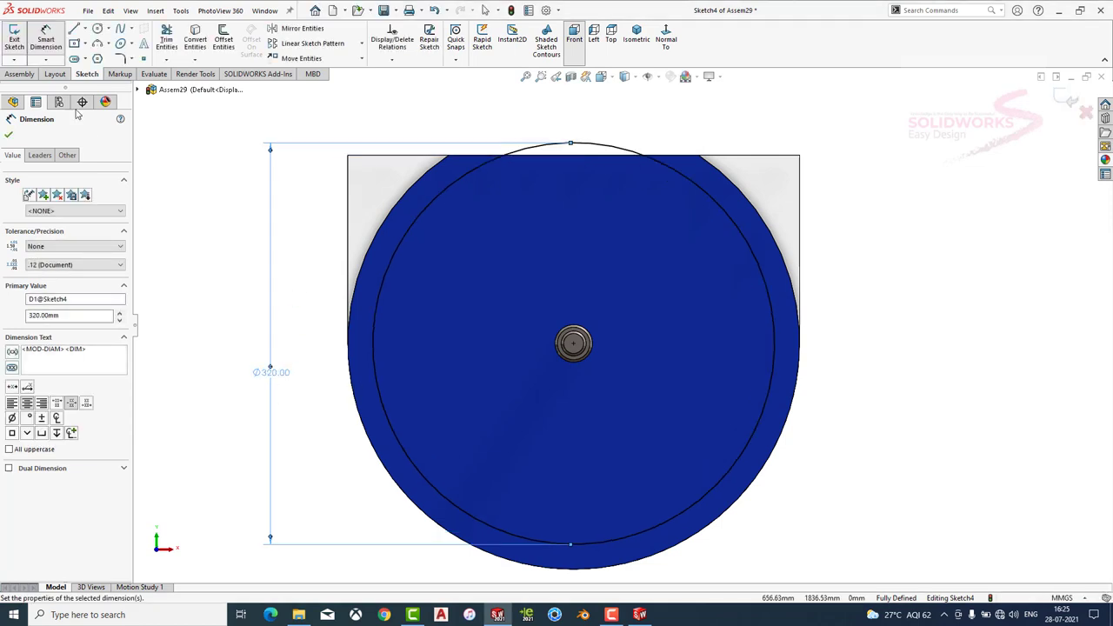
click(98, 30)
key(Escape)
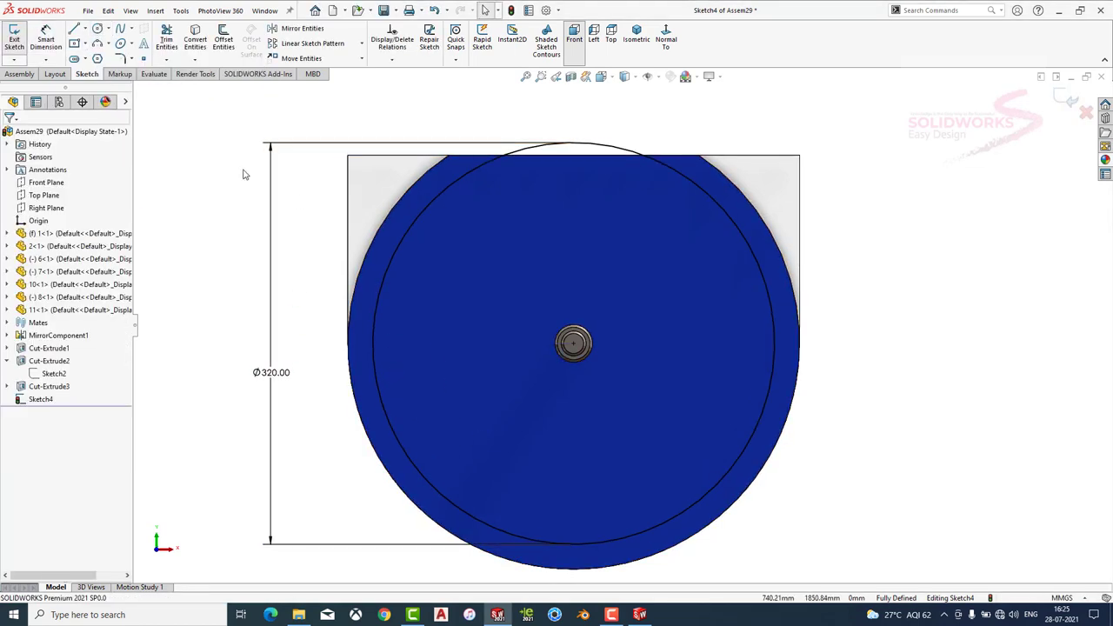
Draw a vertical line from the circle's left quadrant and a vertical centerline through the shaft centre.
key(l)
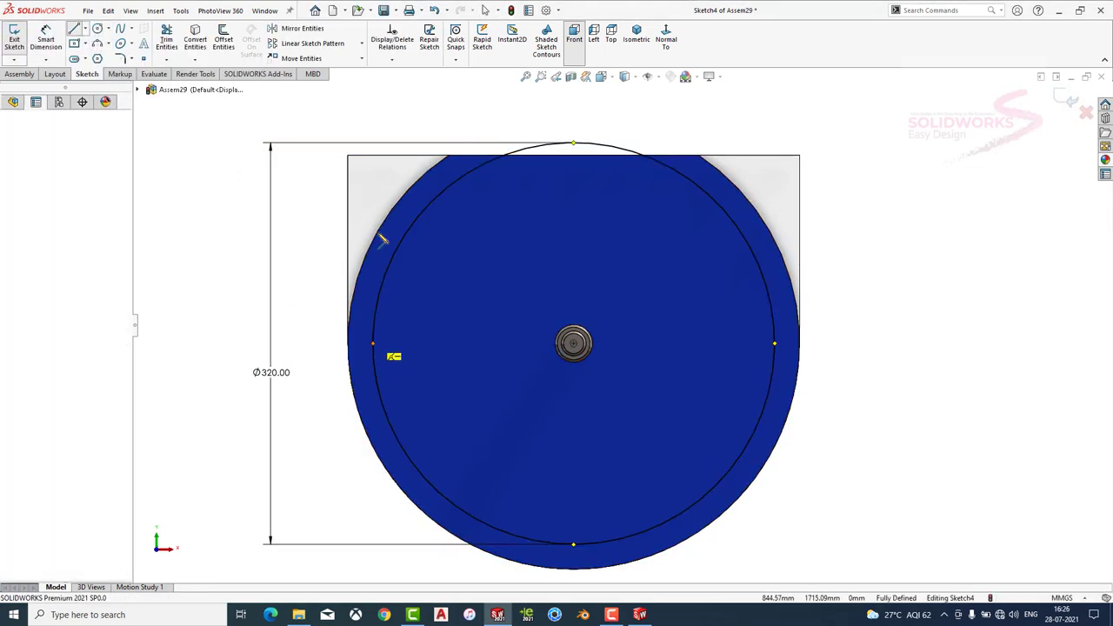
click(372, 344)
click(374, 89)
key(Escape)
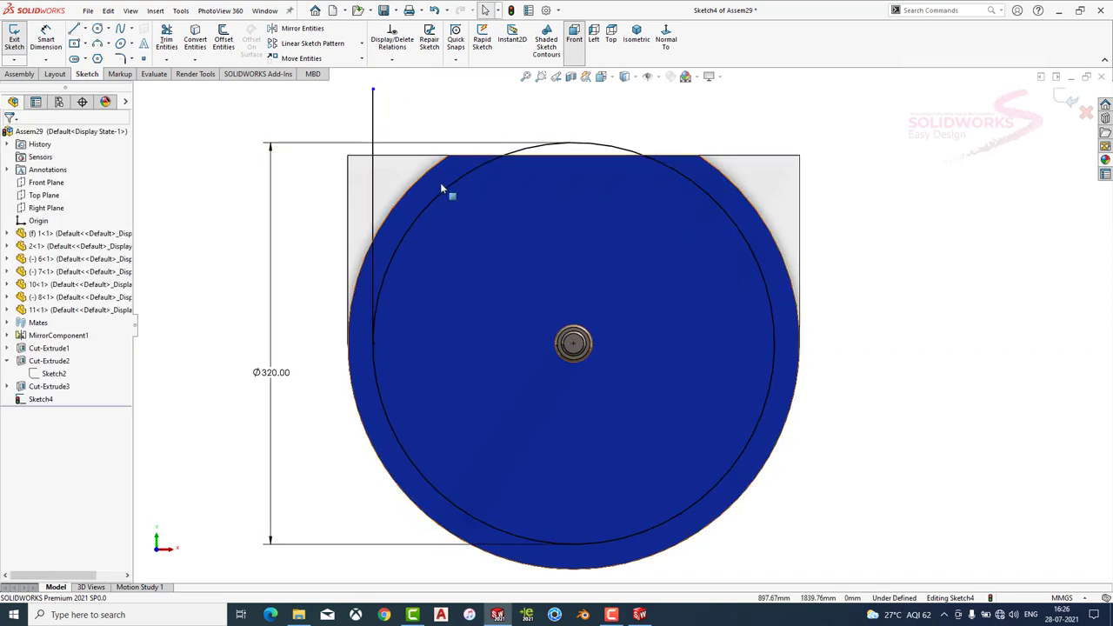
click(93, 58)
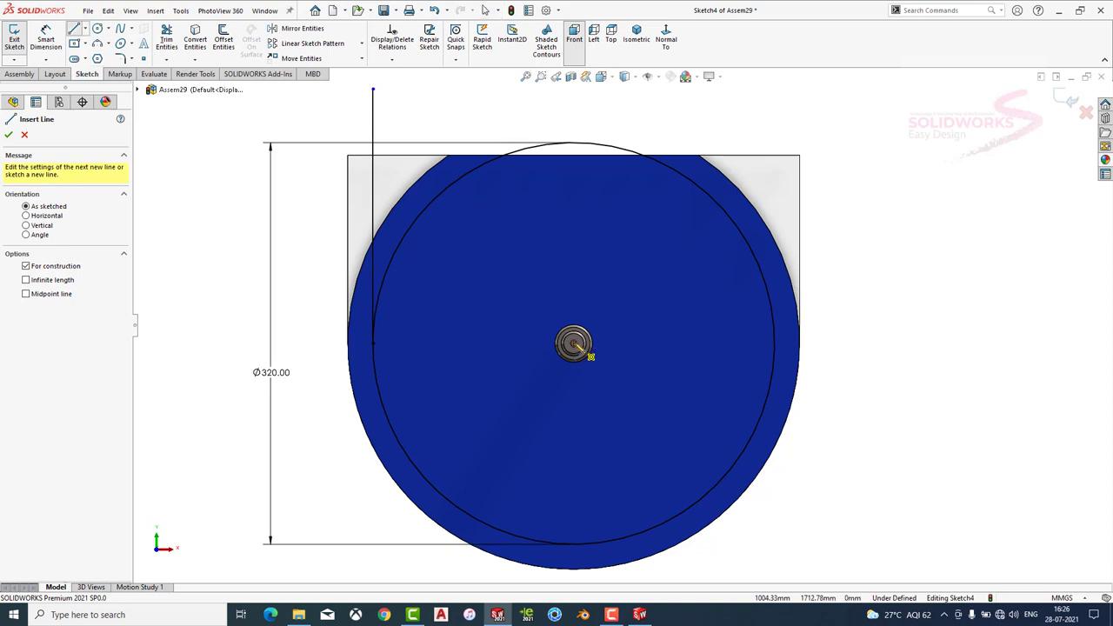
click(574, 344)
click(573, 98)
key(Escape)
Mirror the left line across the centerline and trim away the circle's upper arc.
click(274, 28)
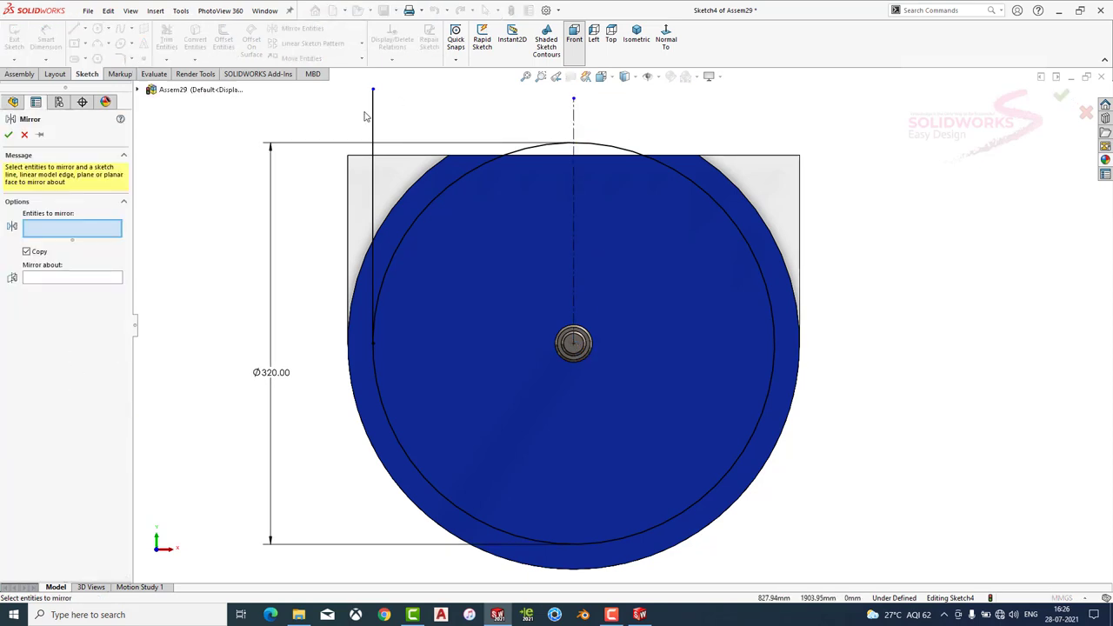
click(96, 277)
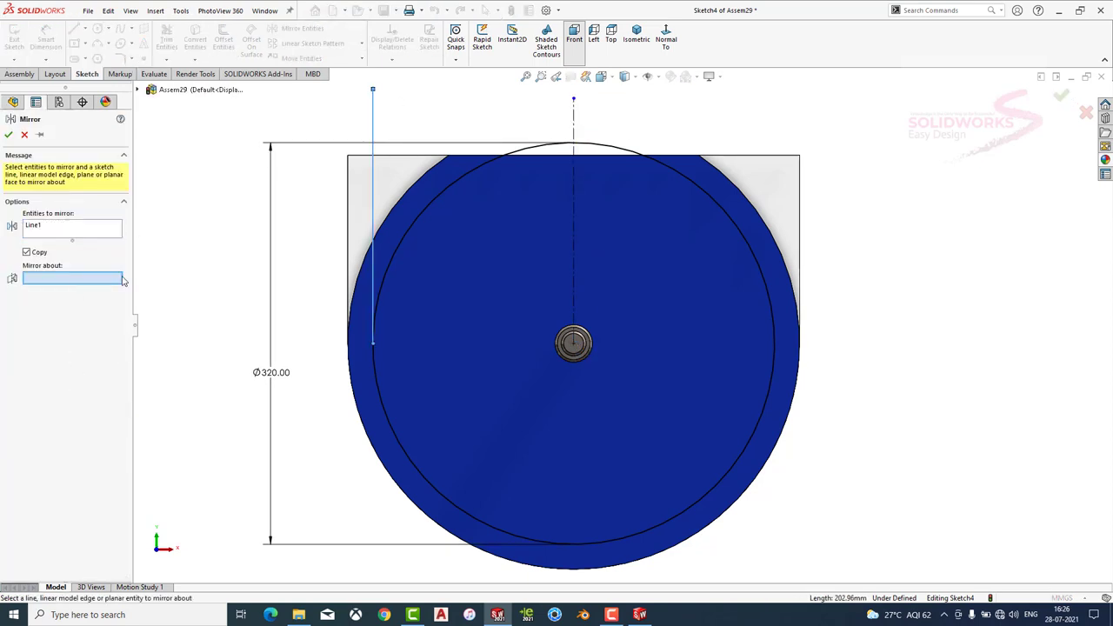
click(8, 135)
click(166, 39)
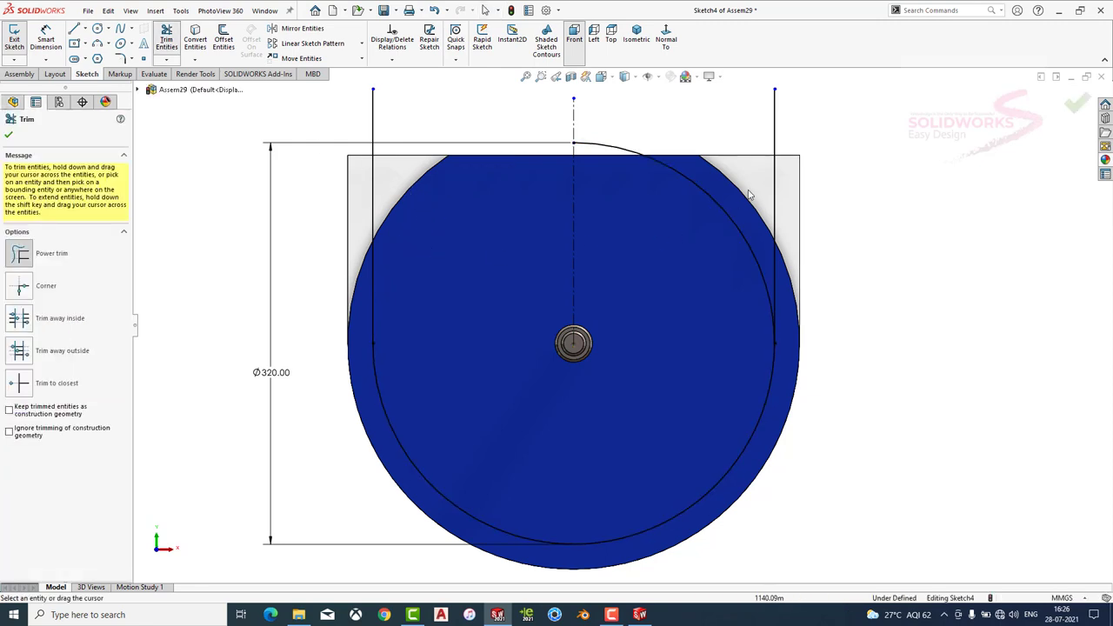
key(Escape)
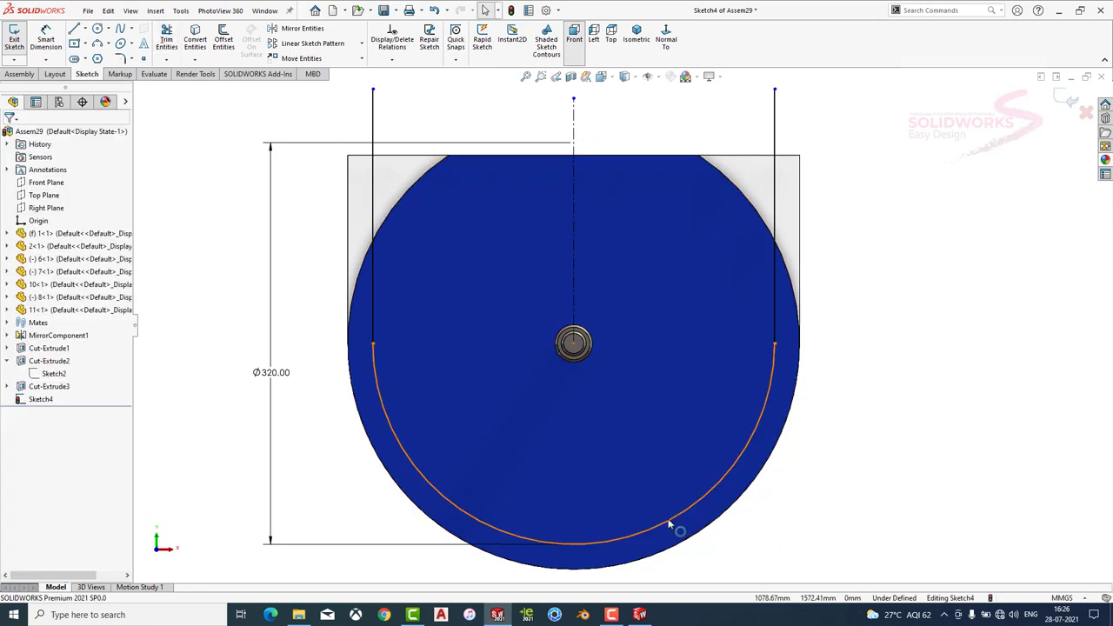
Convert the vertical lines to construction geometry.
click(671, 520)
key(Escape)
click(775, 270)
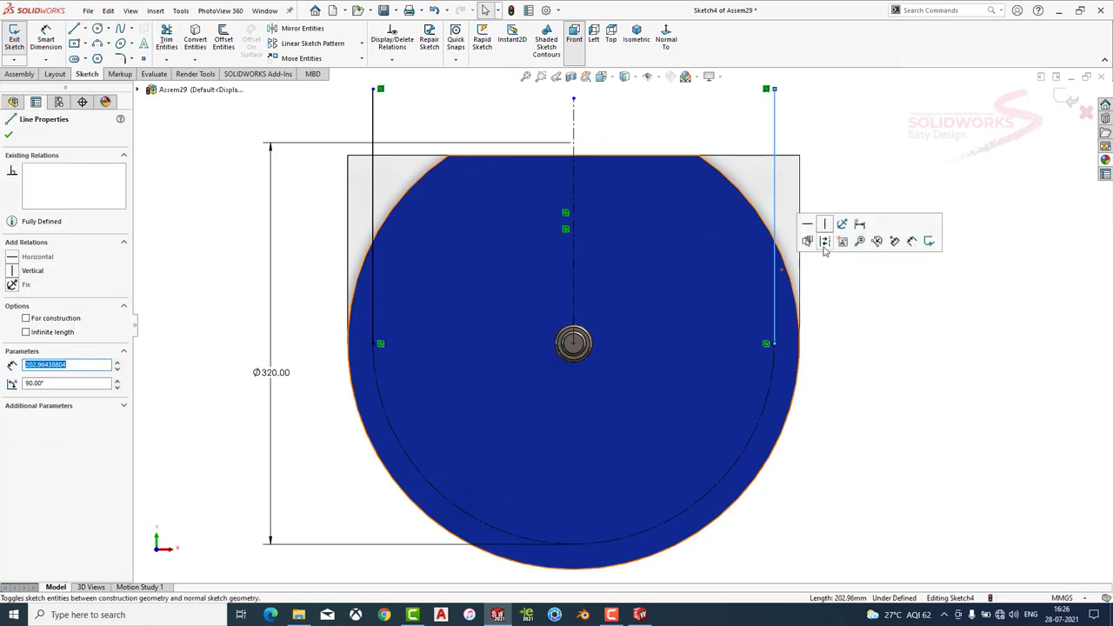
key(Escape)
click(374, 218)
click(21, 318)
key(Escape)
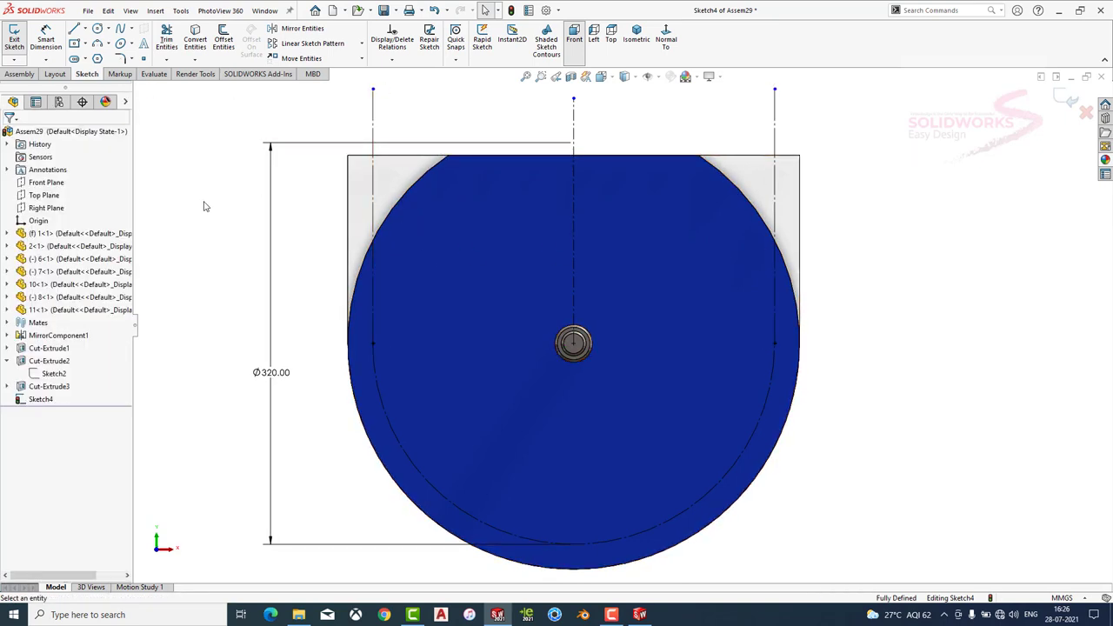
Finish the small circle at the arc's left end and dimension it Ø12.
click(357, 335)
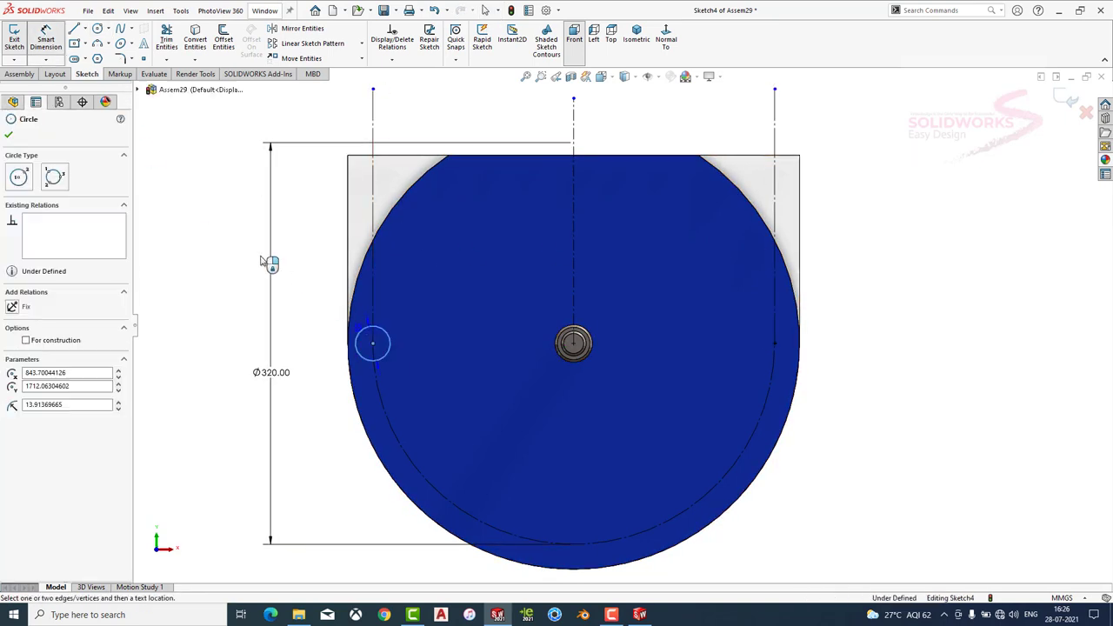
click(265, 261)
key(Return)
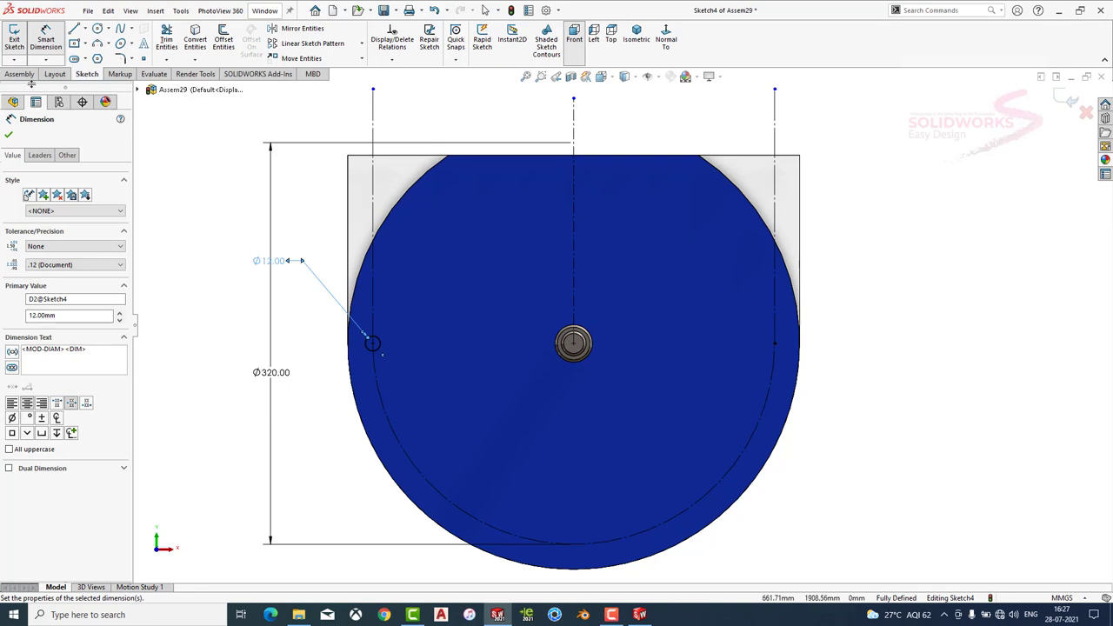
key(Escape)
click(19, 74)
Circular-pattern the hole circle about the shaft centre over a 180° total angle.
click(81, 75)
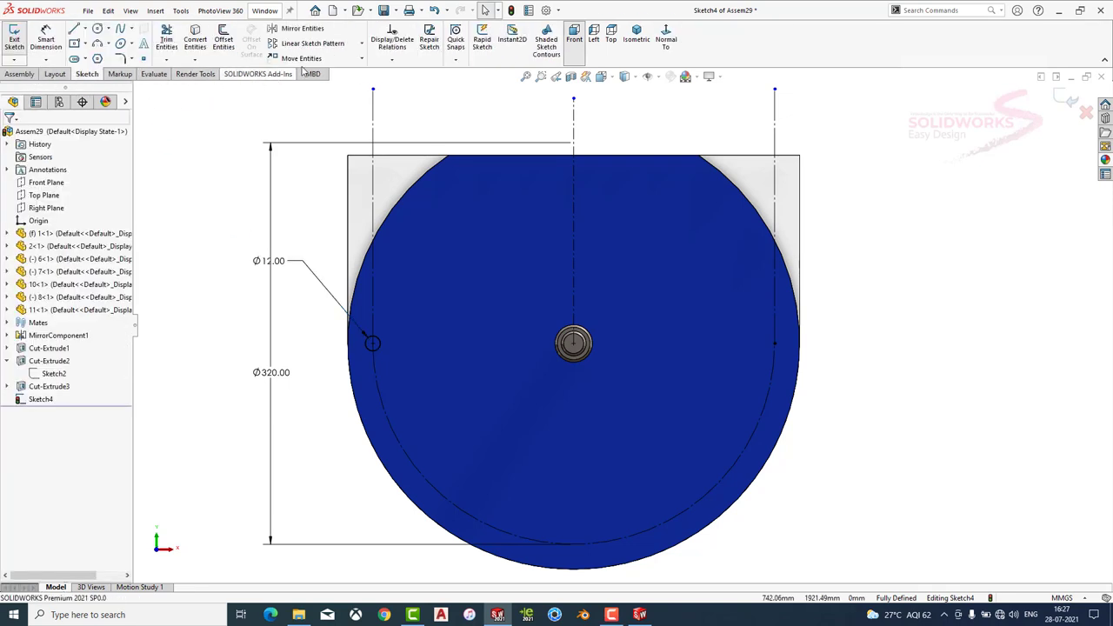
click(362, 44)
click(313, 74)
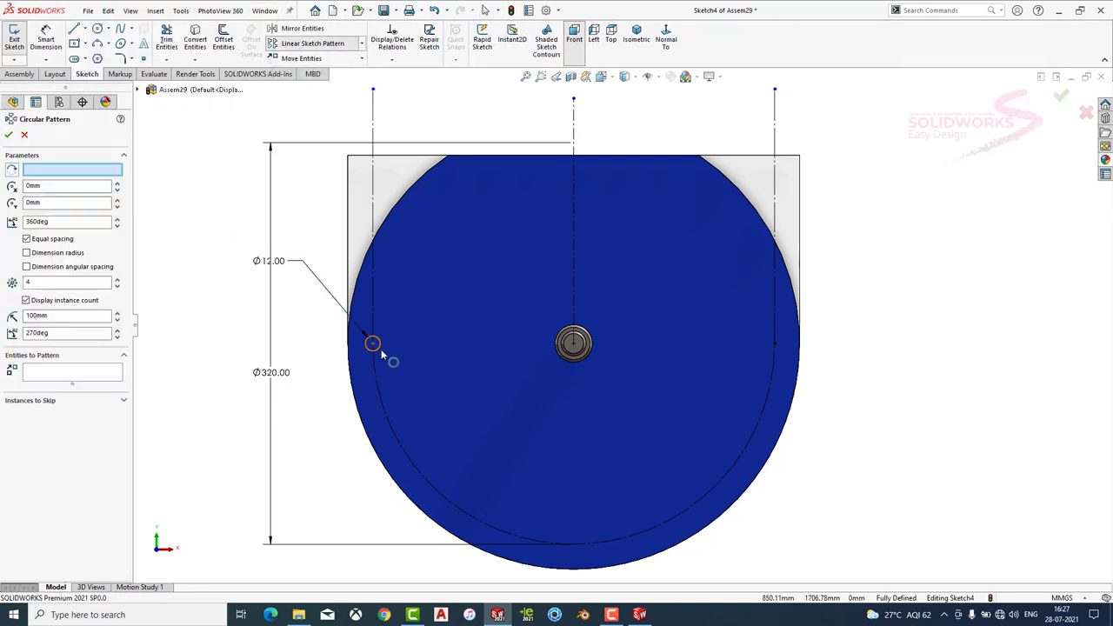
right_click(58, 172)
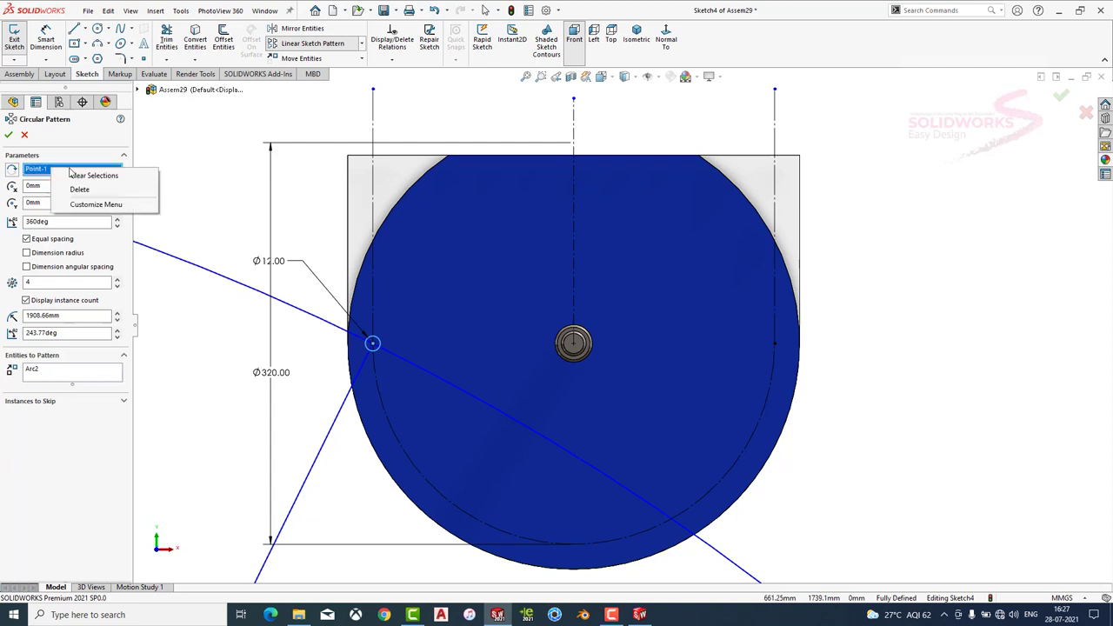
click(87, 176)
click(574, 344)
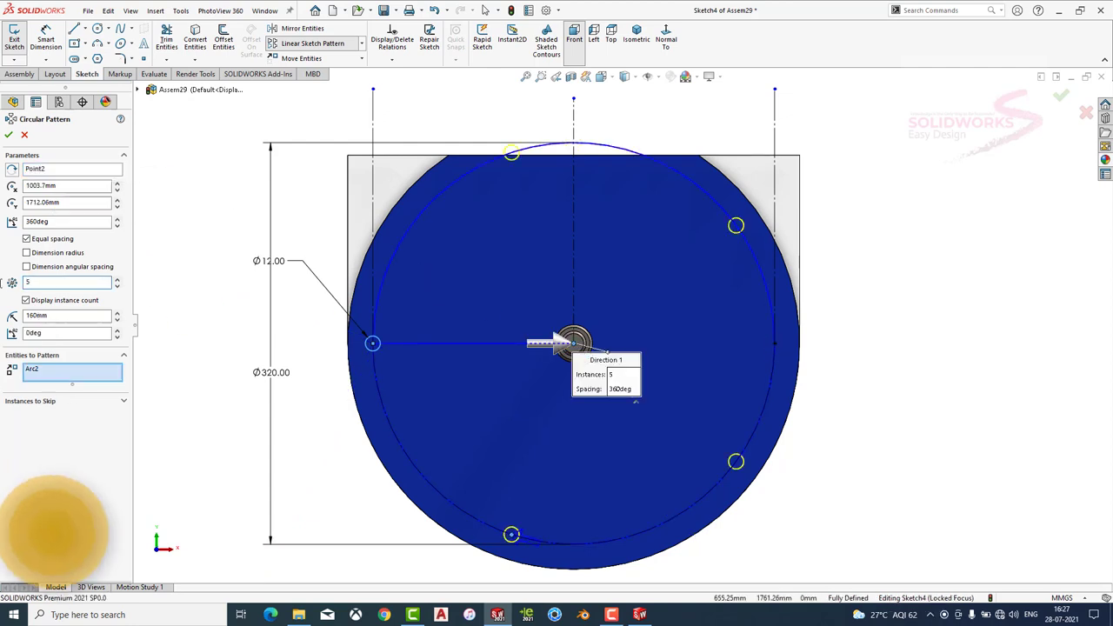
click(68, 221)
text(180)
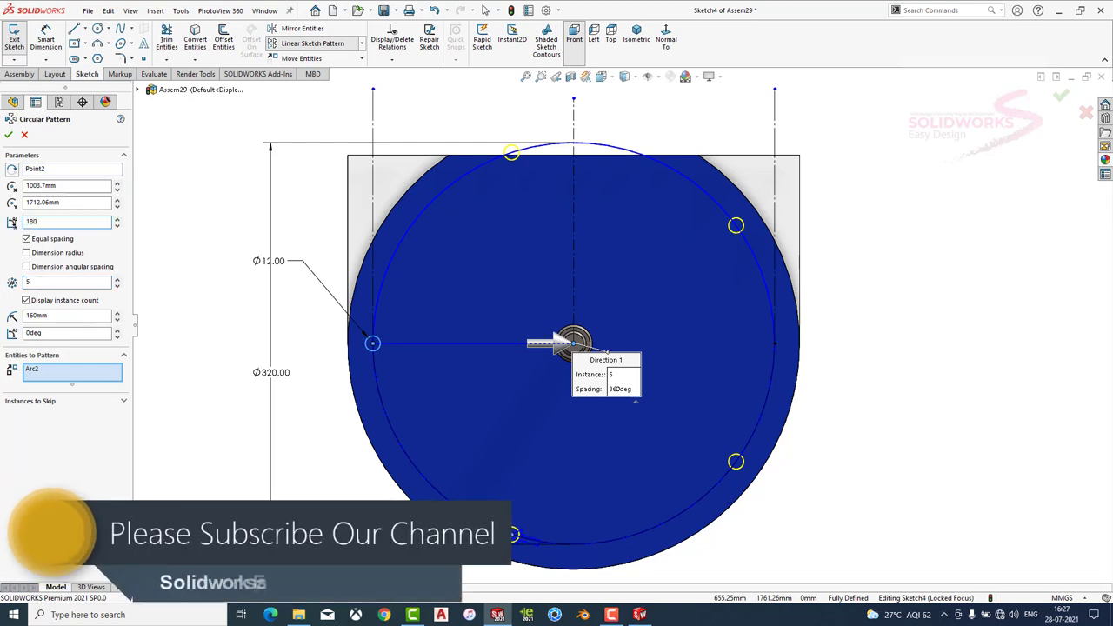
key(Return)
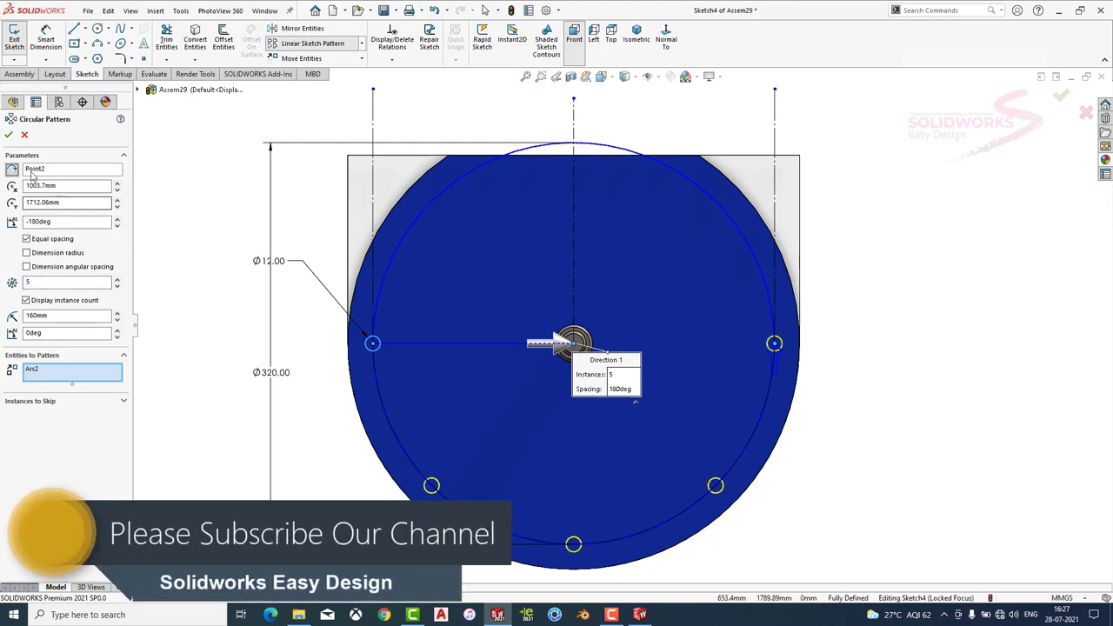
key(Return)
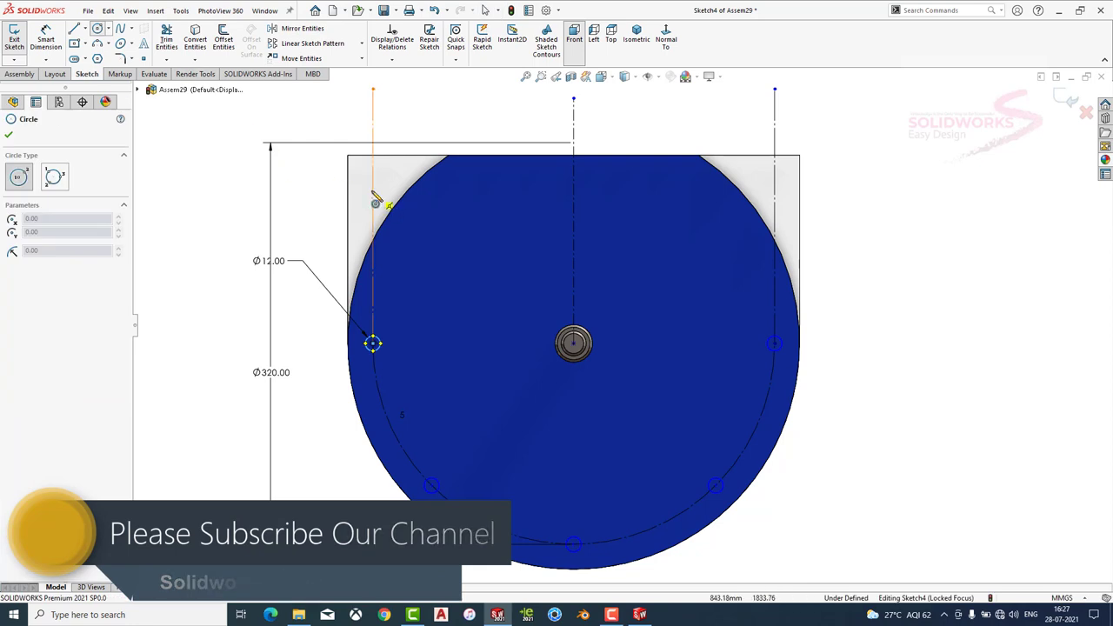
Draw a small circle near the top-left corner, dimensioned 120 mm above the left hole.
drag(372, 190, 381, 189)
key(Escape)
click(374, 343)
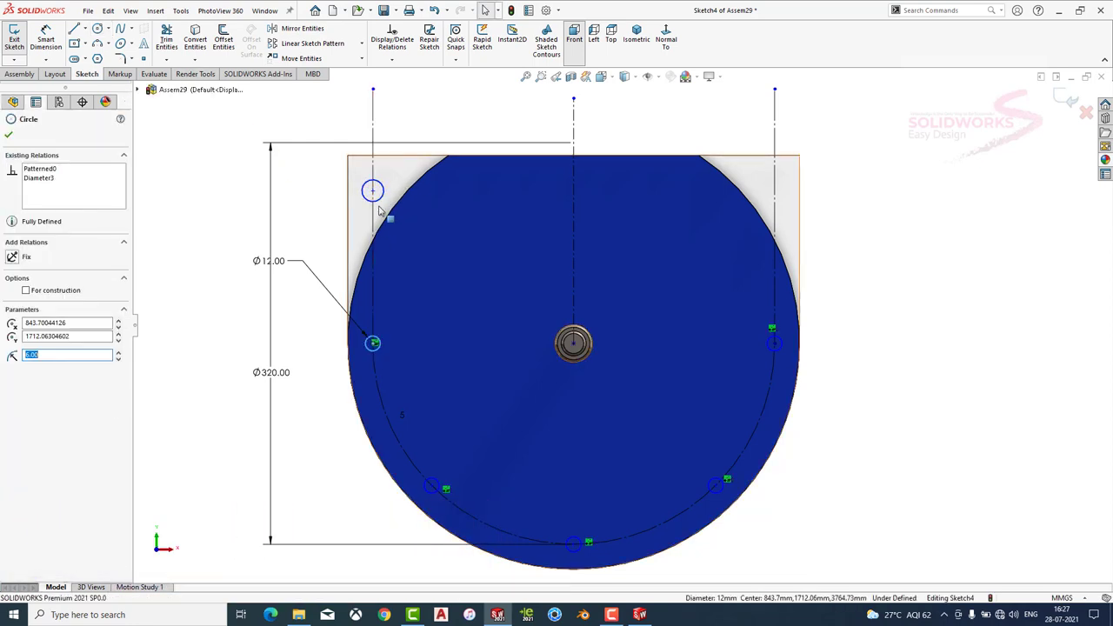
ctrl+click(470, 157)
click(61, 40)
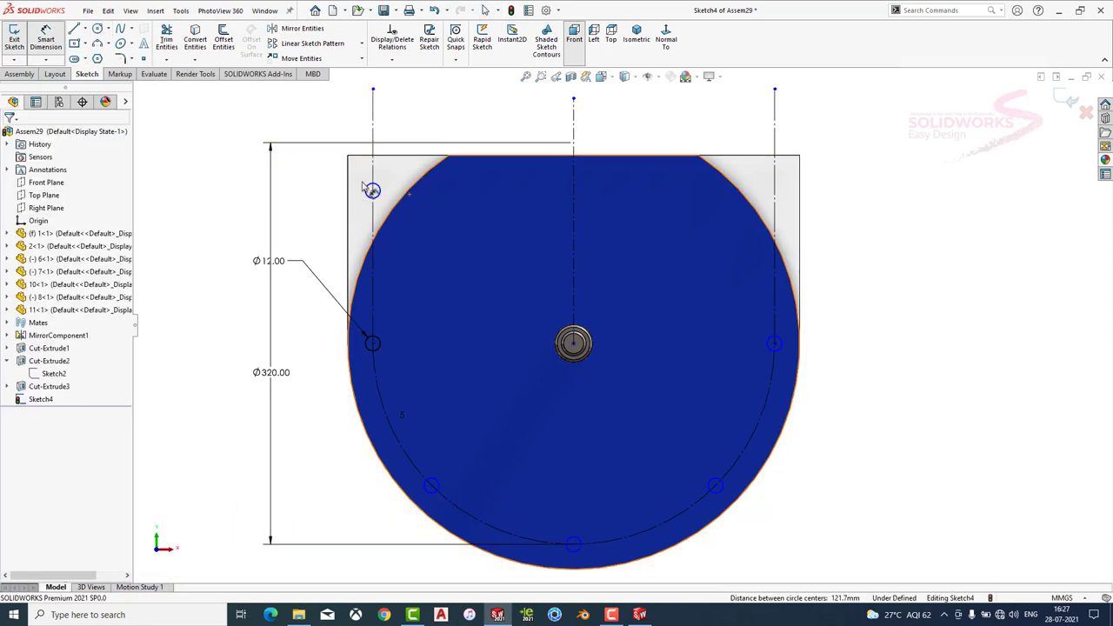
click(373, 192)
click(372, 342)
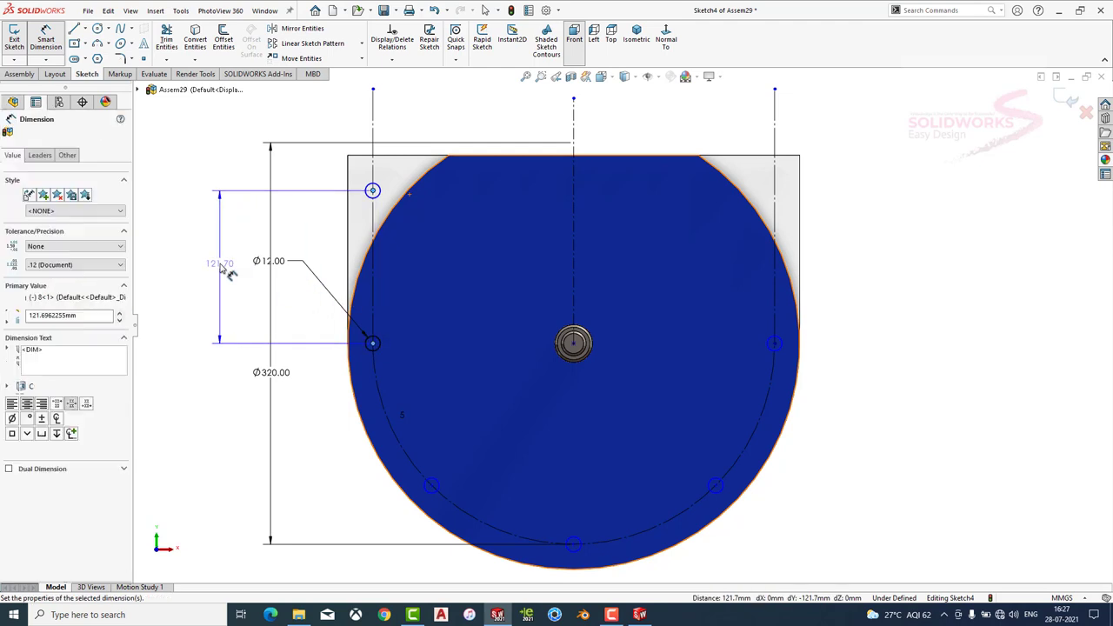
click(219, 264)
key(Return)
Mirror the new circle across the vertical centreline.
click(304, 31)
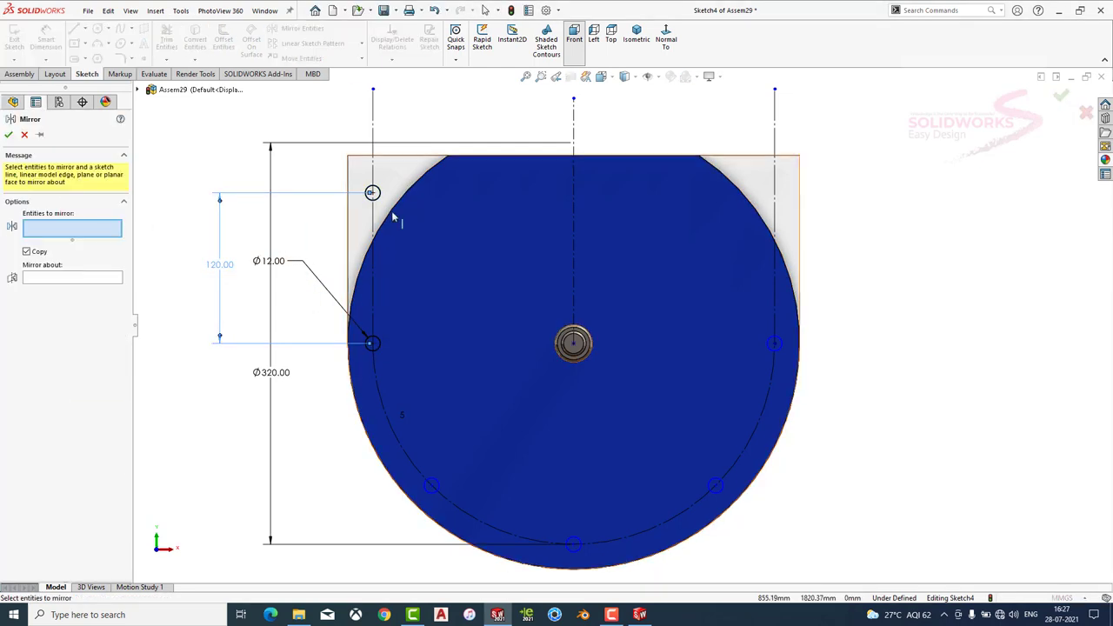
click(115, 280)
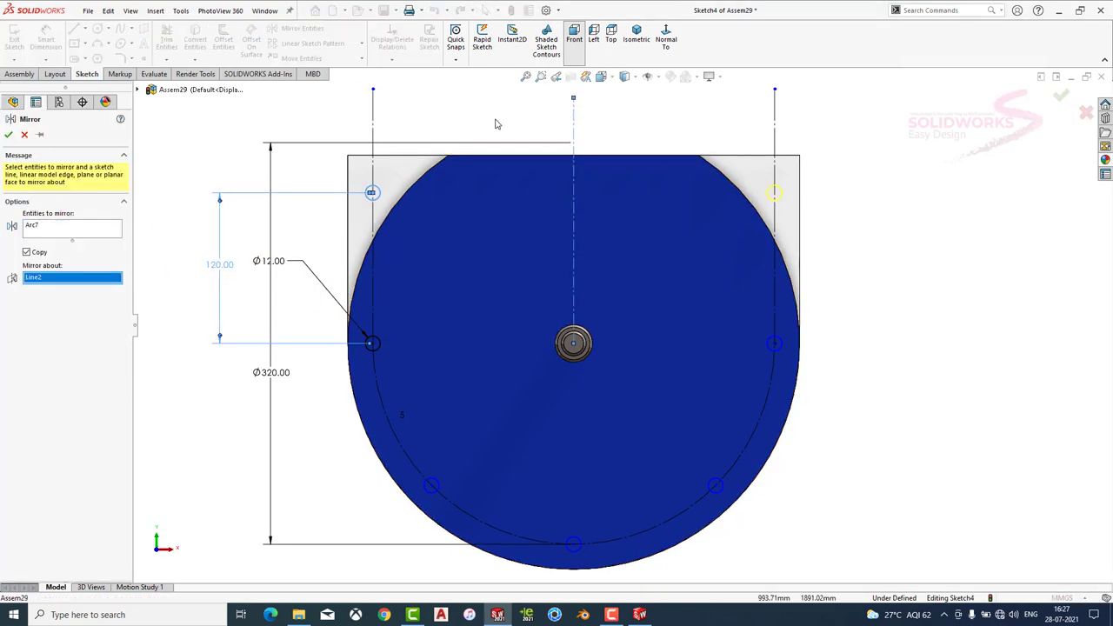
click(8, 135)
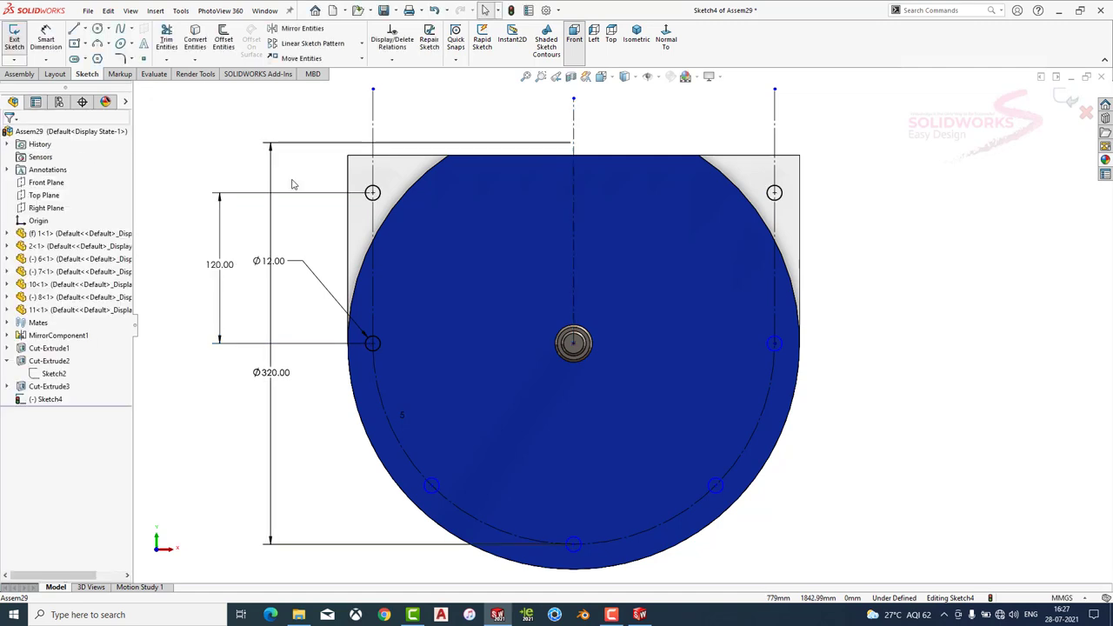
click(29, 74)
Cut the Ø12 sketch circles Through All as an assembly extruded cut, then view isometrically.
click(355, 76)
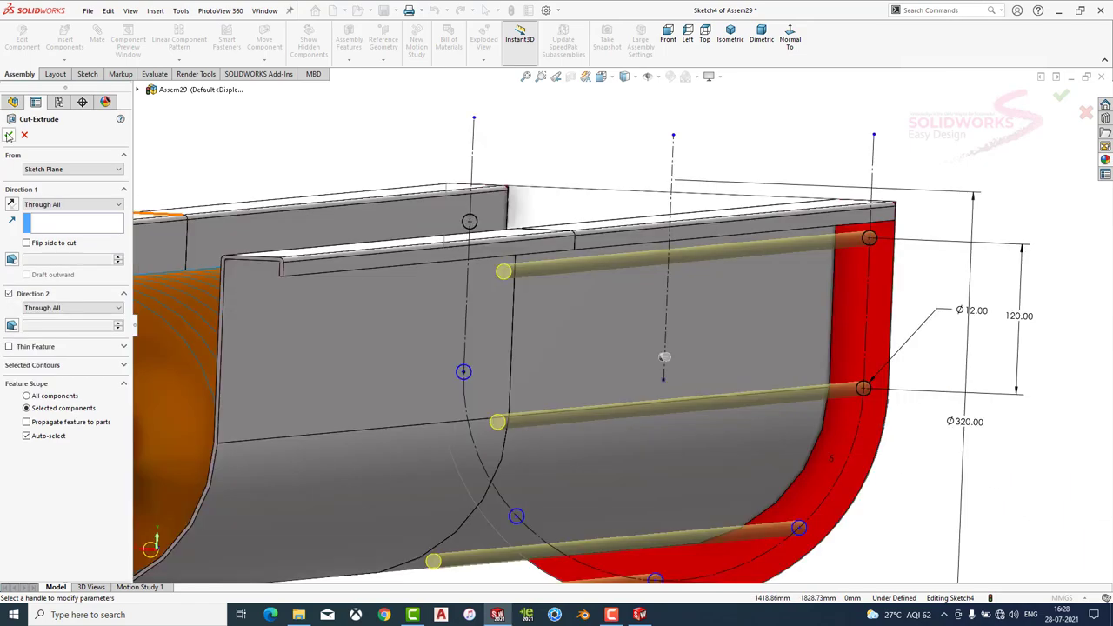
key(Return)
key(f)
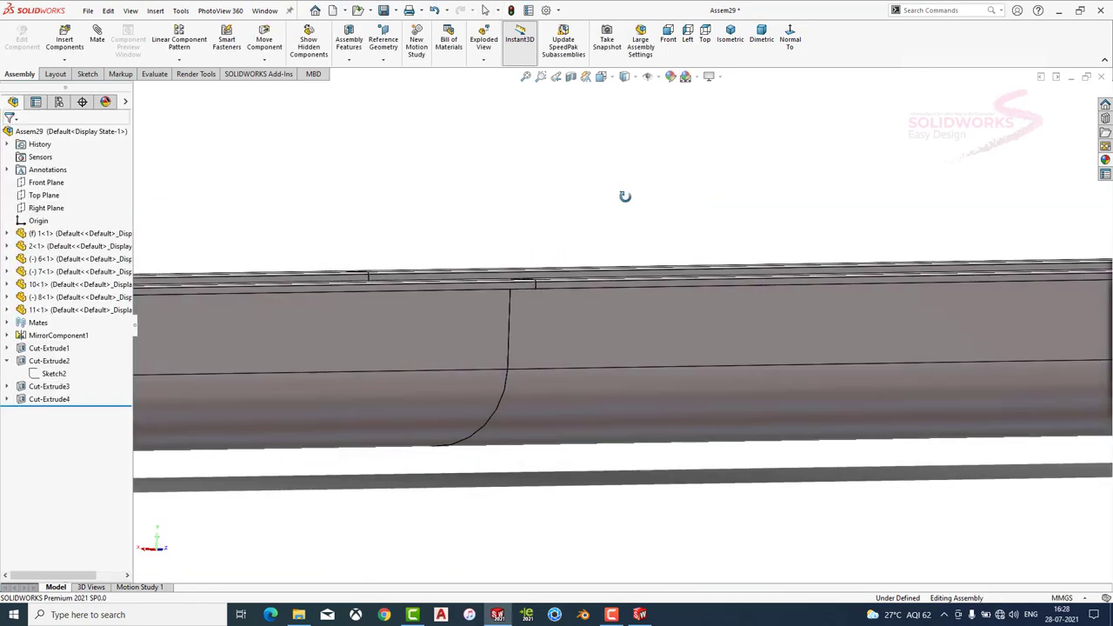
middle_drag(621, 240, 423, 380)
scroll(423, 380, up, 3)
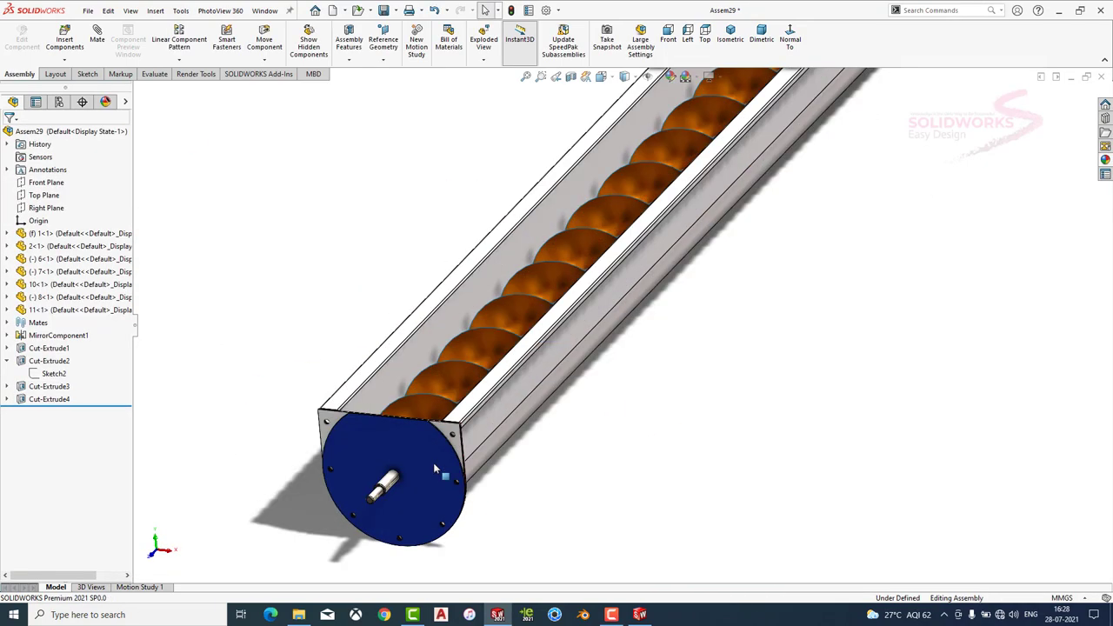
scroll(433, 463, up, 3)
scroll(464, 465, up, 3)
scroll(685, 214, up, 2)
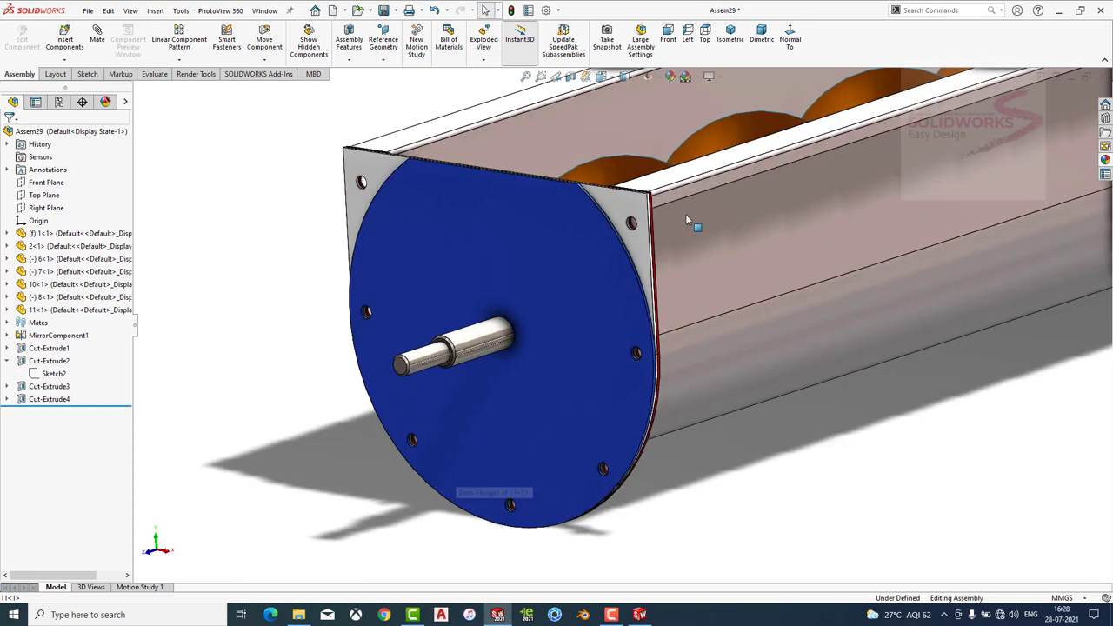
key(ctrl+7)
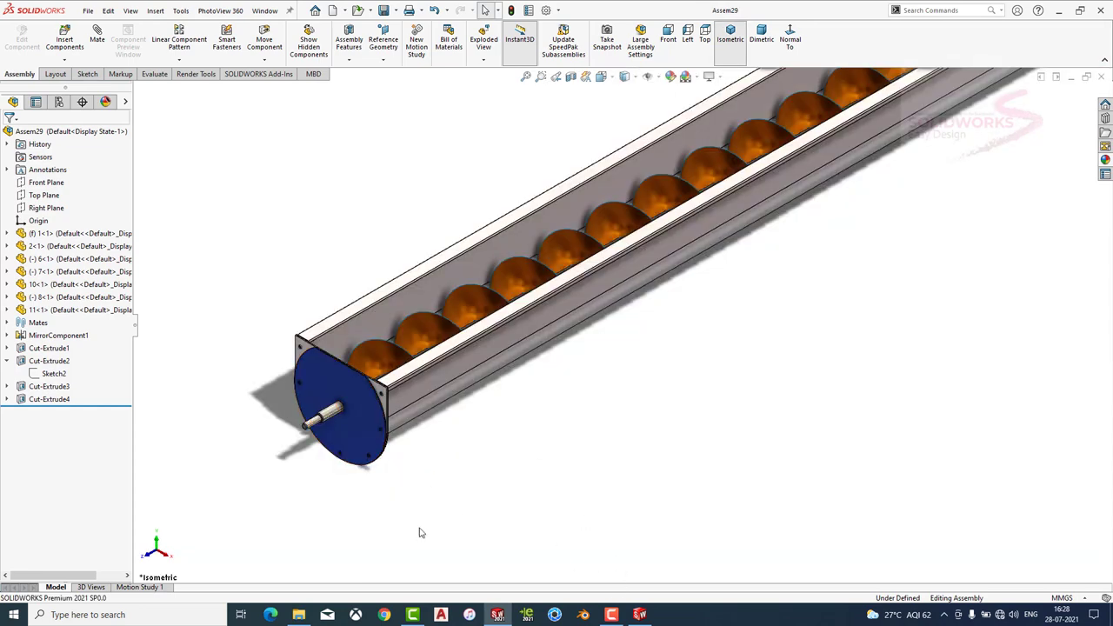
click(64, 42)
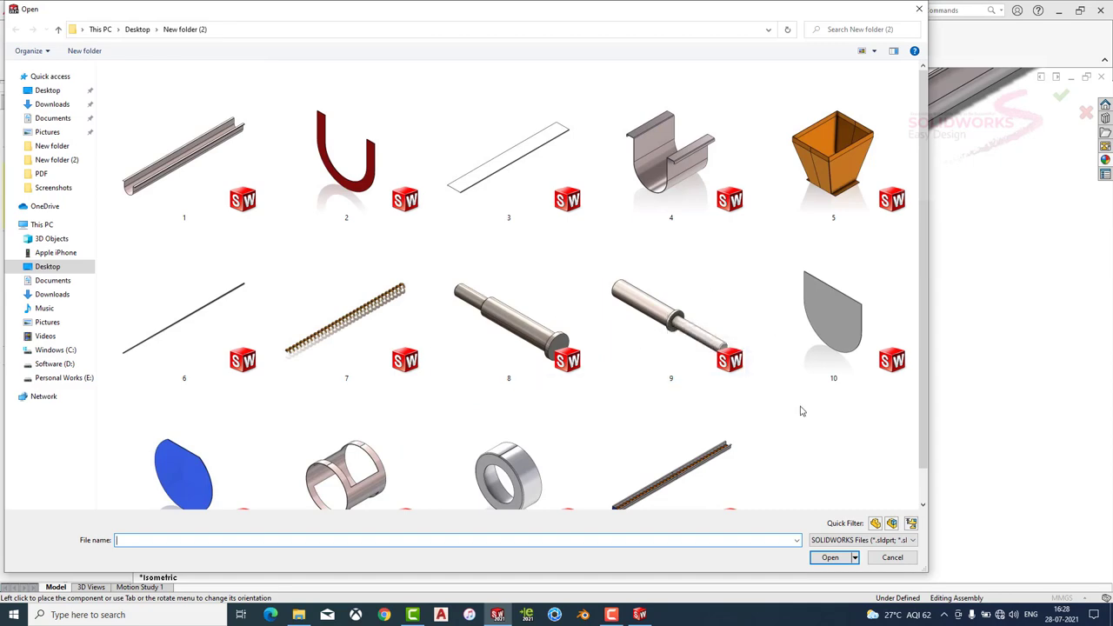
Insert part 9 and place it beside the end plate.
double_click(681, 306)
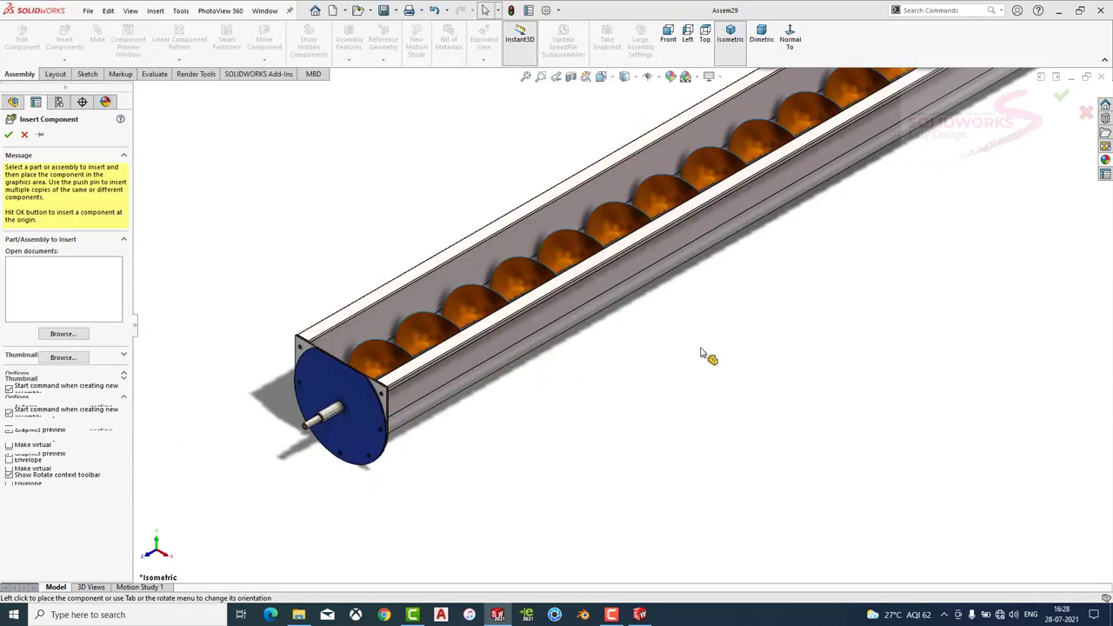
click(270, 448)
scroll(323, 423, down, 2)
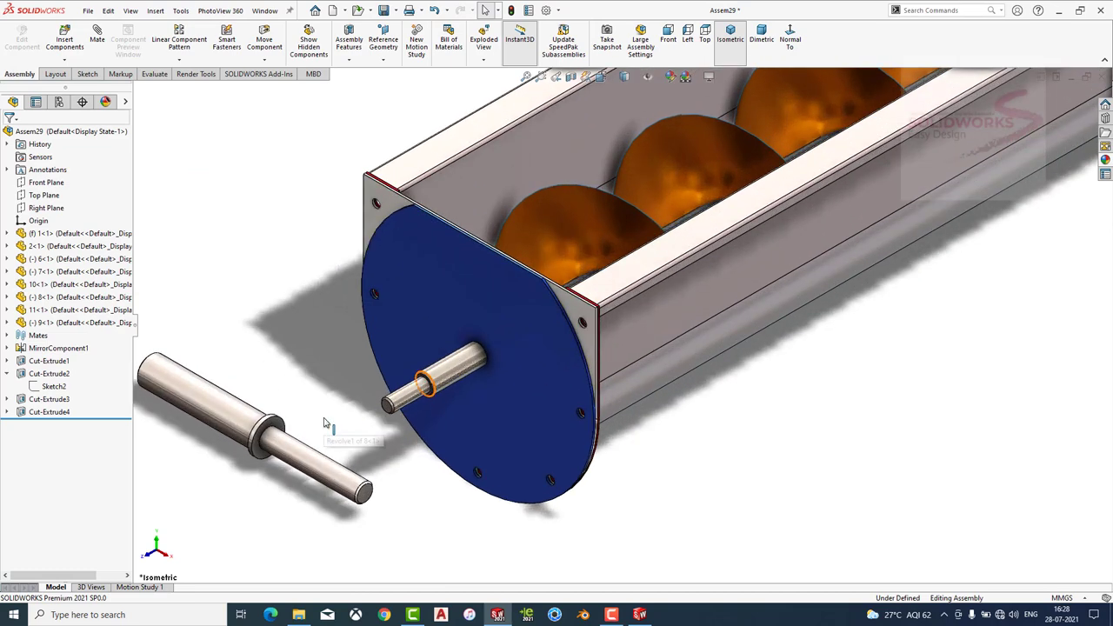
Insert the snr_ucf206 flange bearing from New folder's subfolder and place it near the end plate.
click(64, 39)
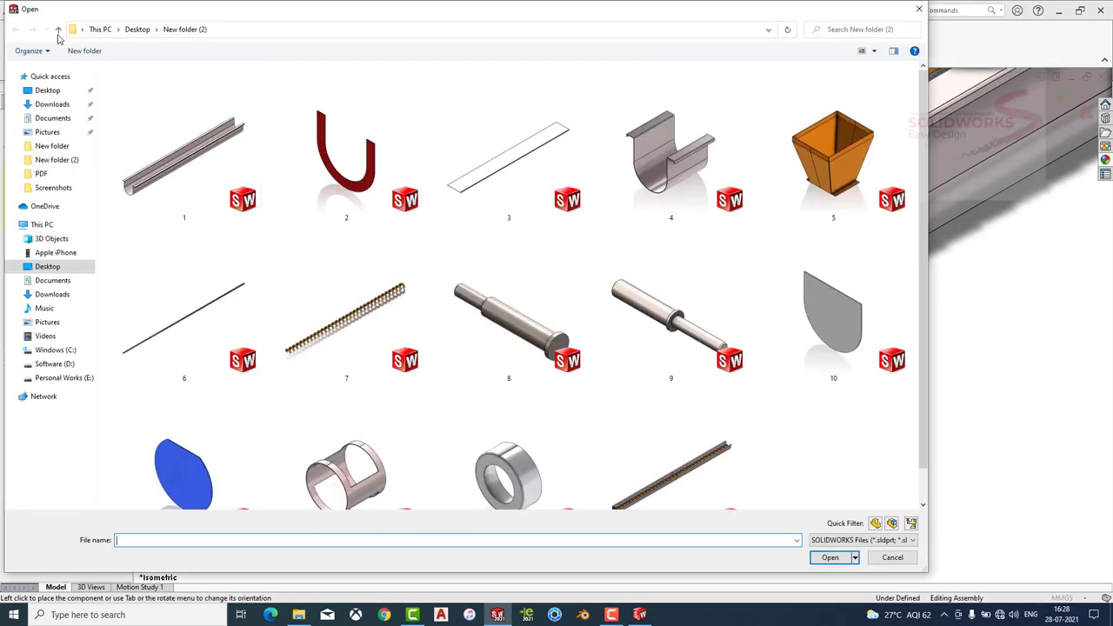
click(58, 28)
double_click(136, 96)
double_click(174, 125)
double_click(126, 80)
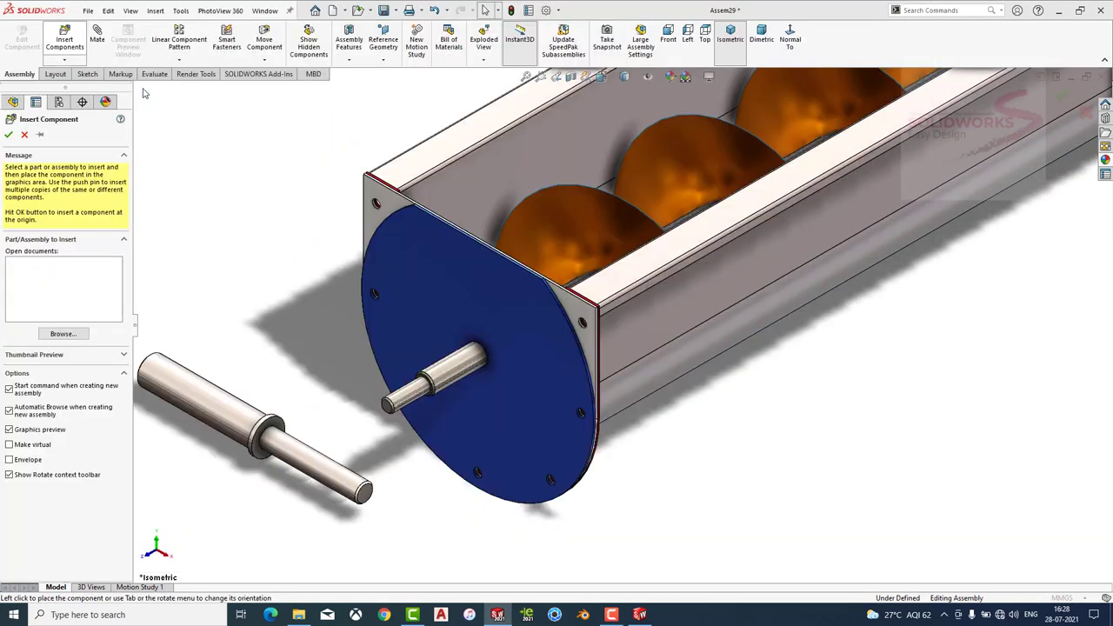
click(296, 342)
scroll(417, 316, down, 1)
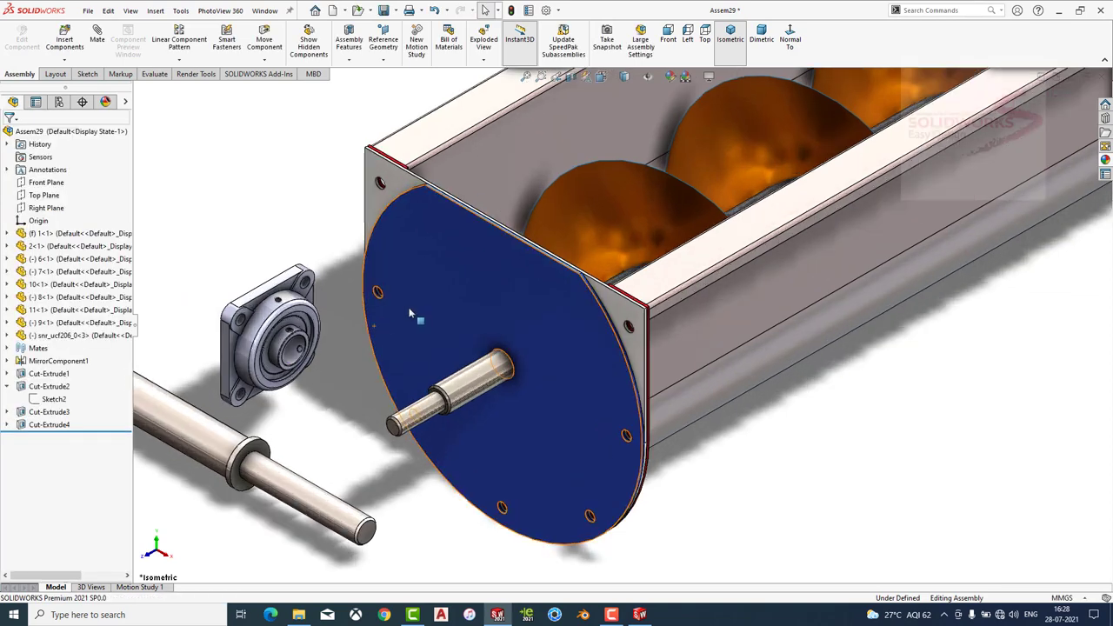
scroll(441, 278, down, 1)
middle_drag(441, 279, 342, 275)
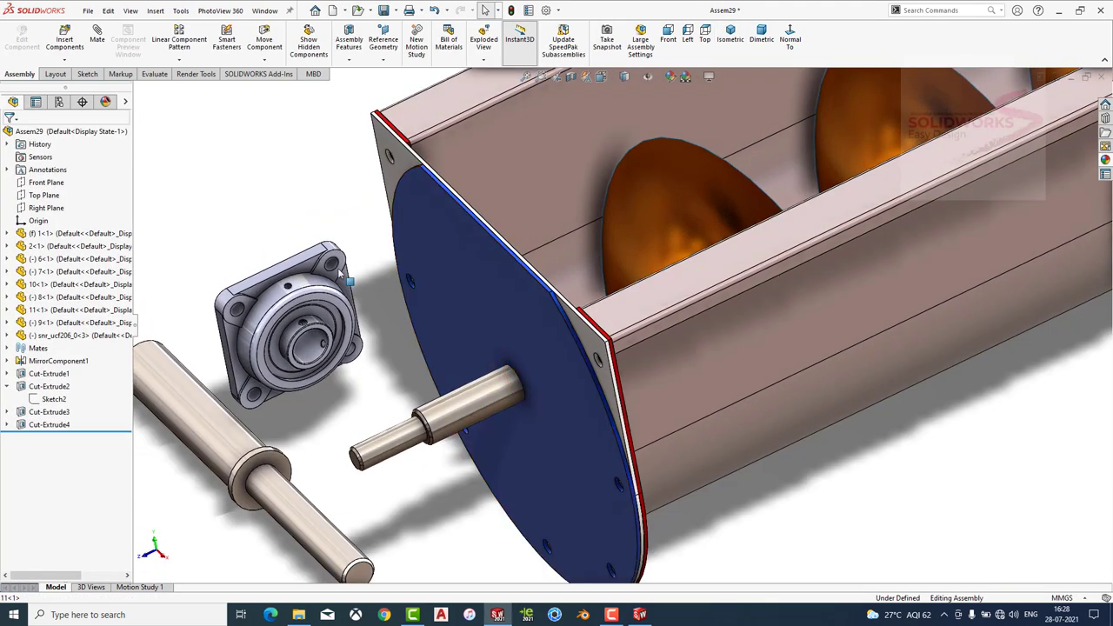
click(315, 286)
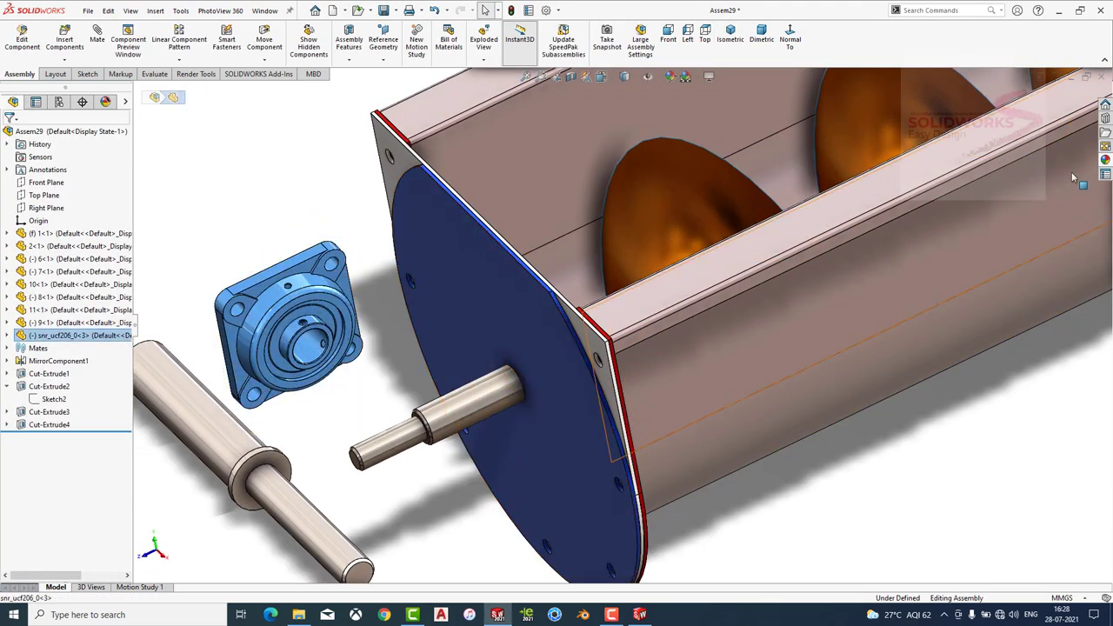
Give the bearing a polished gold appearance.
click(1105, 159)
double_click(981, 315)
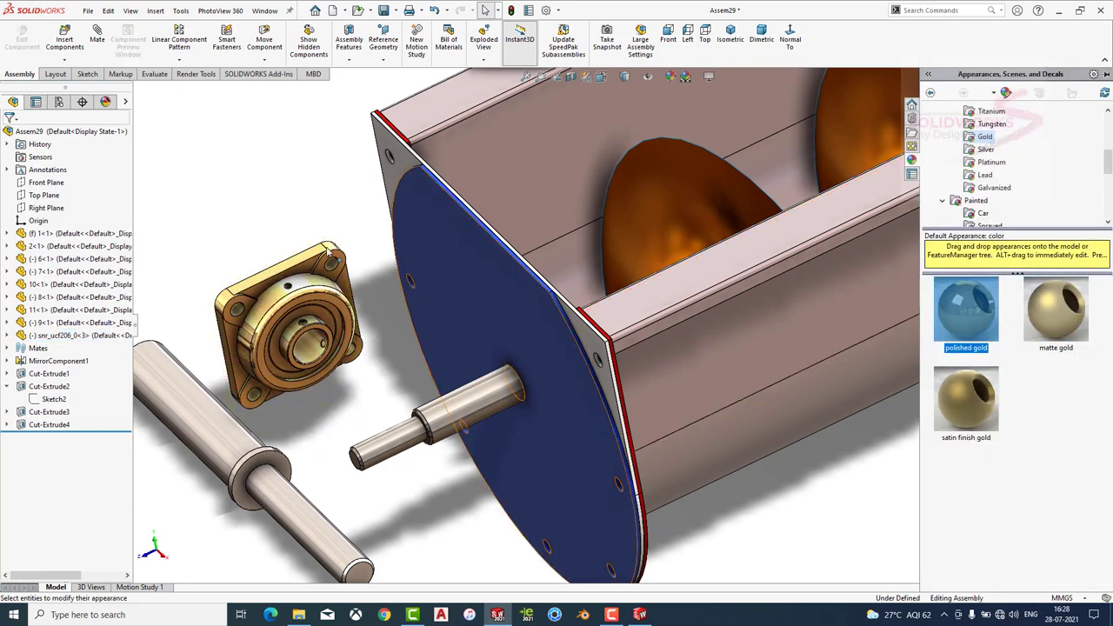
scroll(330, 335, down, 2)
Mate the bearing's bore concentric with the shaft, rotating the bearing to face it.
click(331, 335)
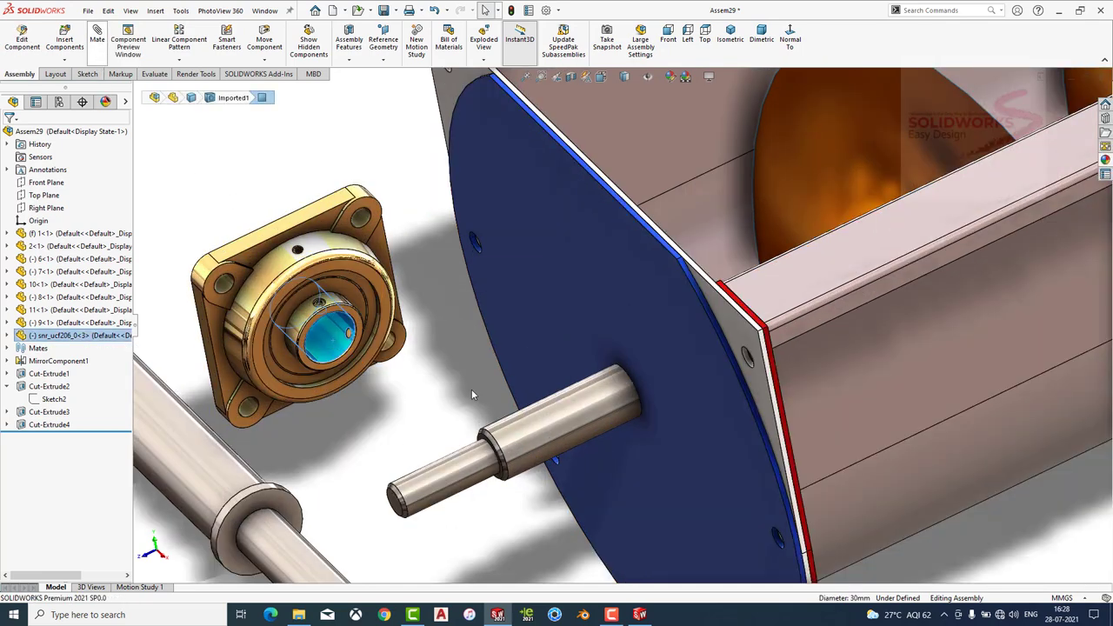
key(m)
click(543, 428)
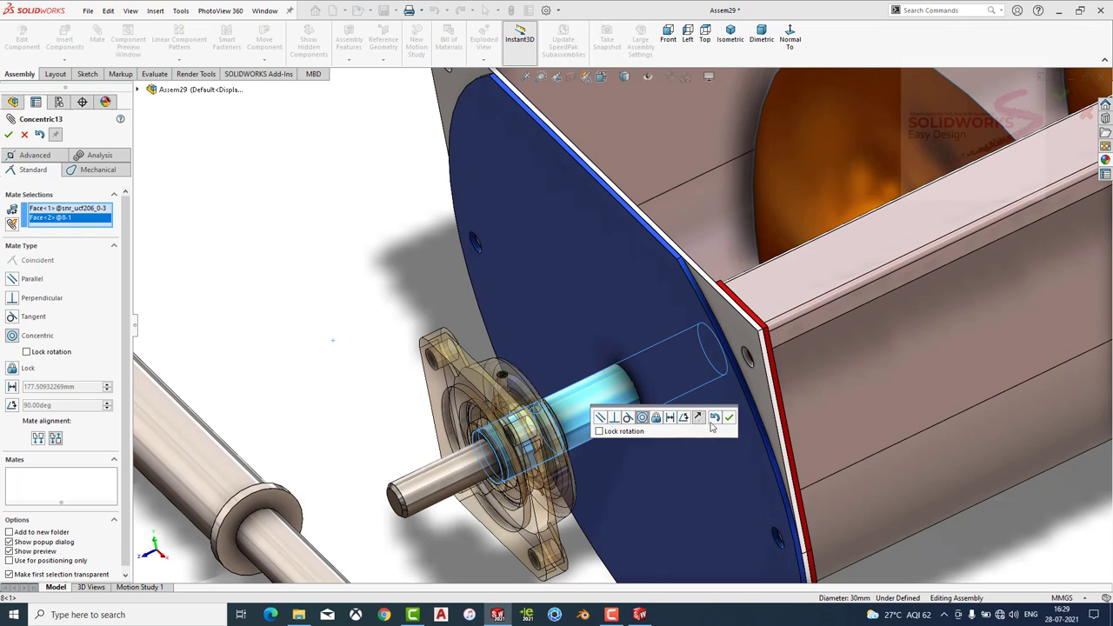
key(Escape)
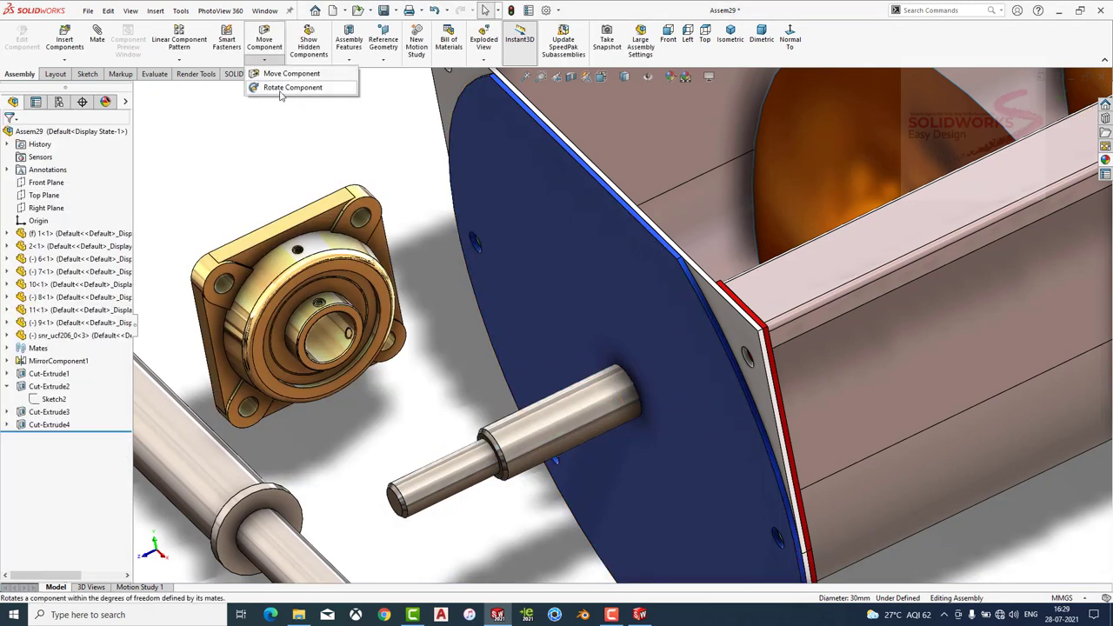
click(290, 88)
click(9, 135)
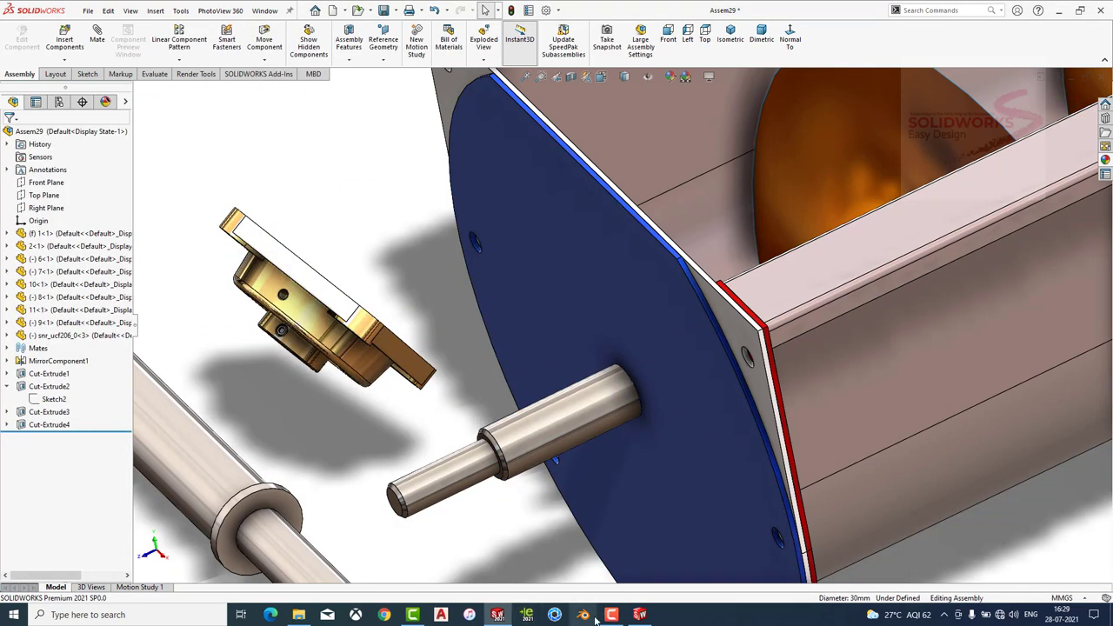
click(644, 347)
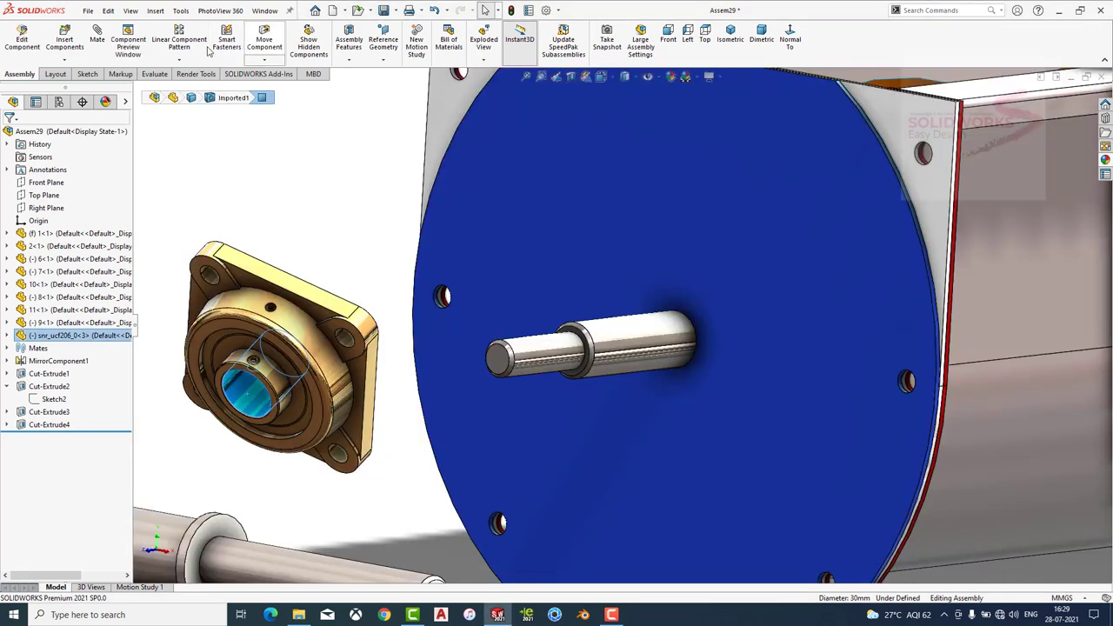
ctrl+click(591, 348)
click(97, 40)
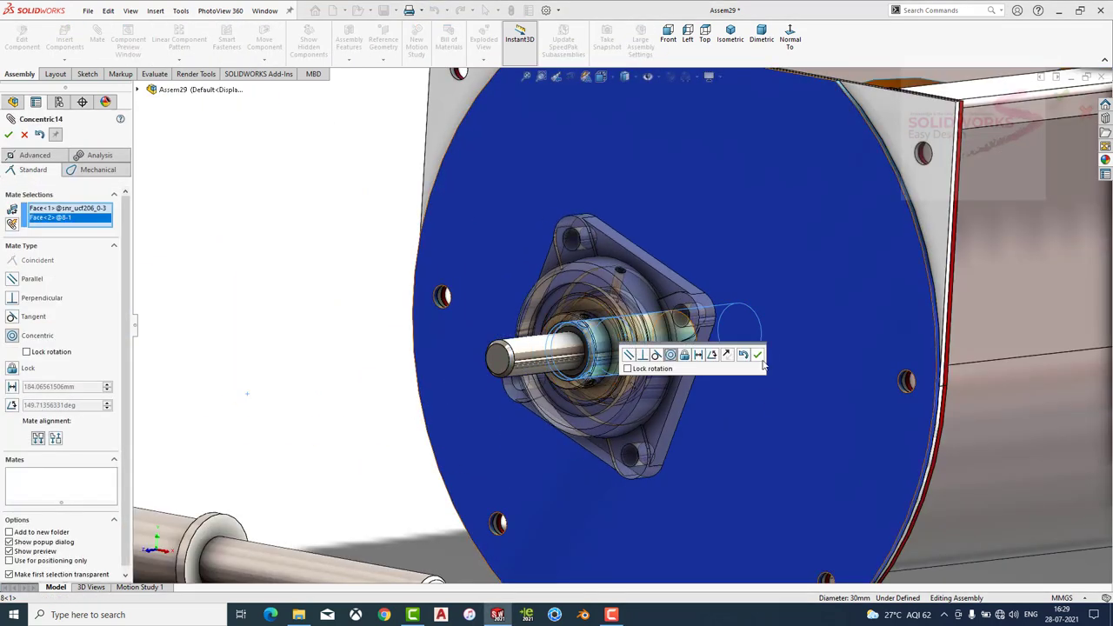
click(644, 356)
Align the bearing parallel to the trough and seat its mounting face flush on the end plate.
click(687, 291)
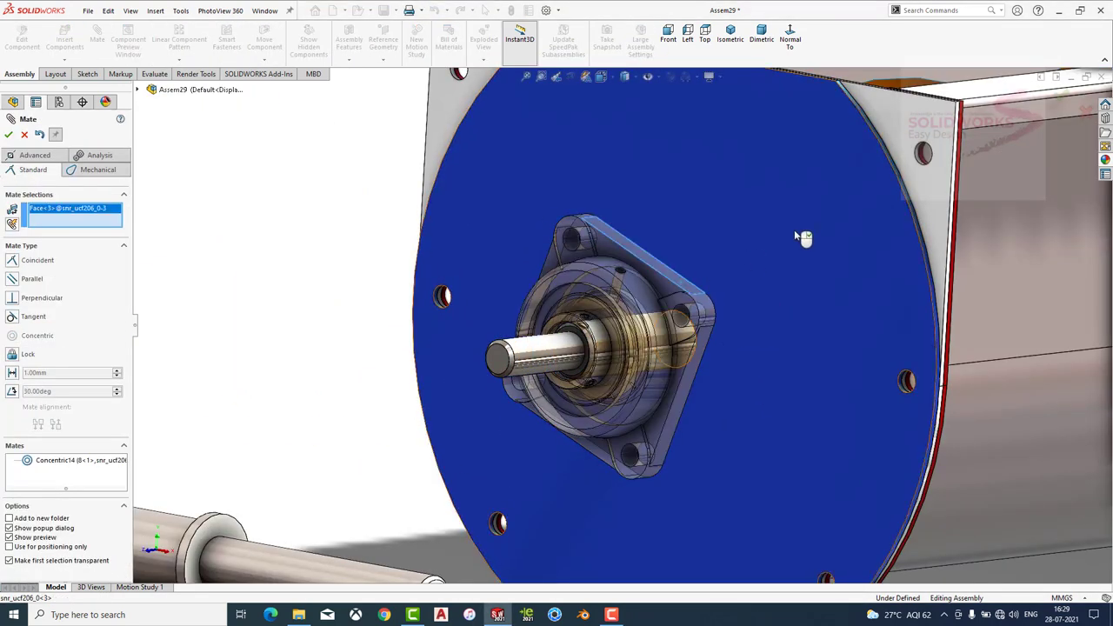
click(981, 119)
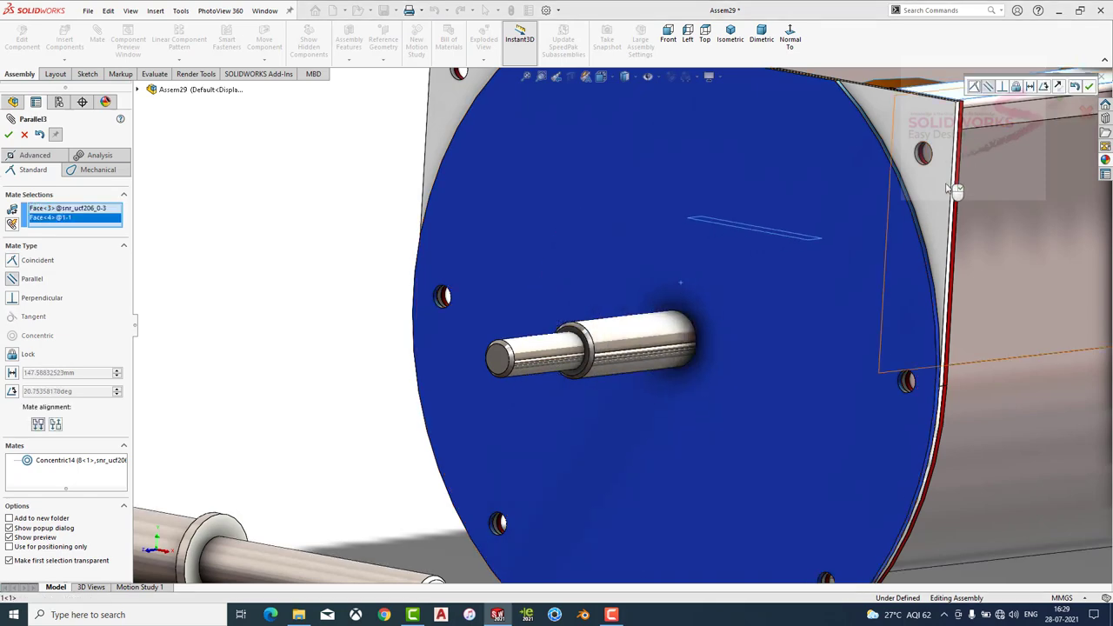
click(8, 134)
scroll(383, 290, up, 5)
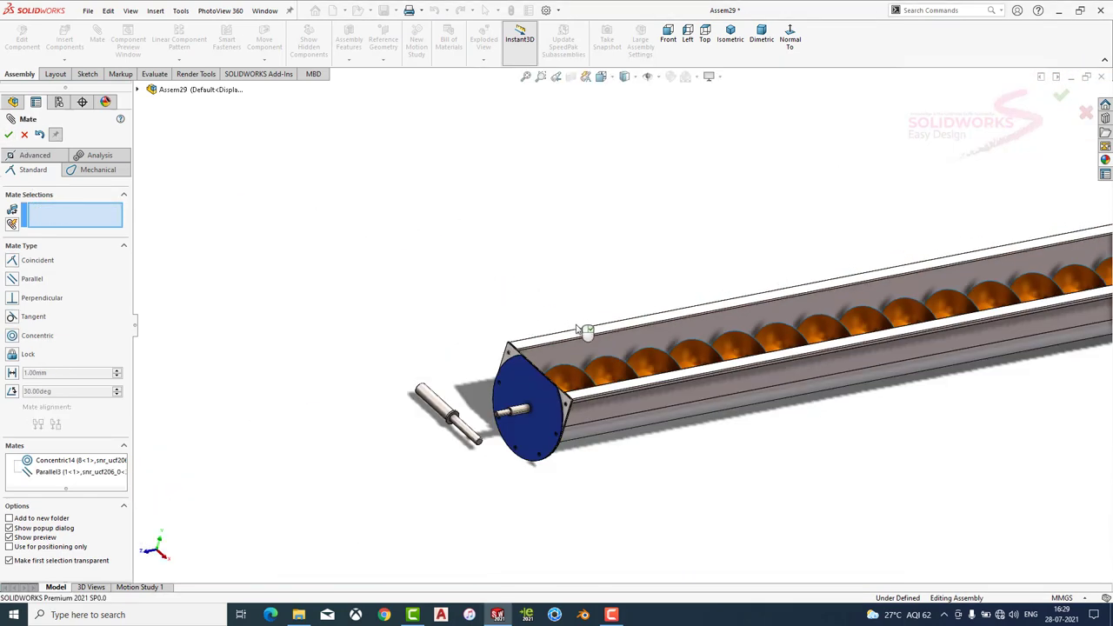
scroll(513, 422, down, 2)
scroll(513, 422, down, 5)
mouse_move(585, 292)
middle_down()
mouse_move(435, 313)
mouse_move(651, 303)
middle_up()
click(419, 318)
click(651, 302)
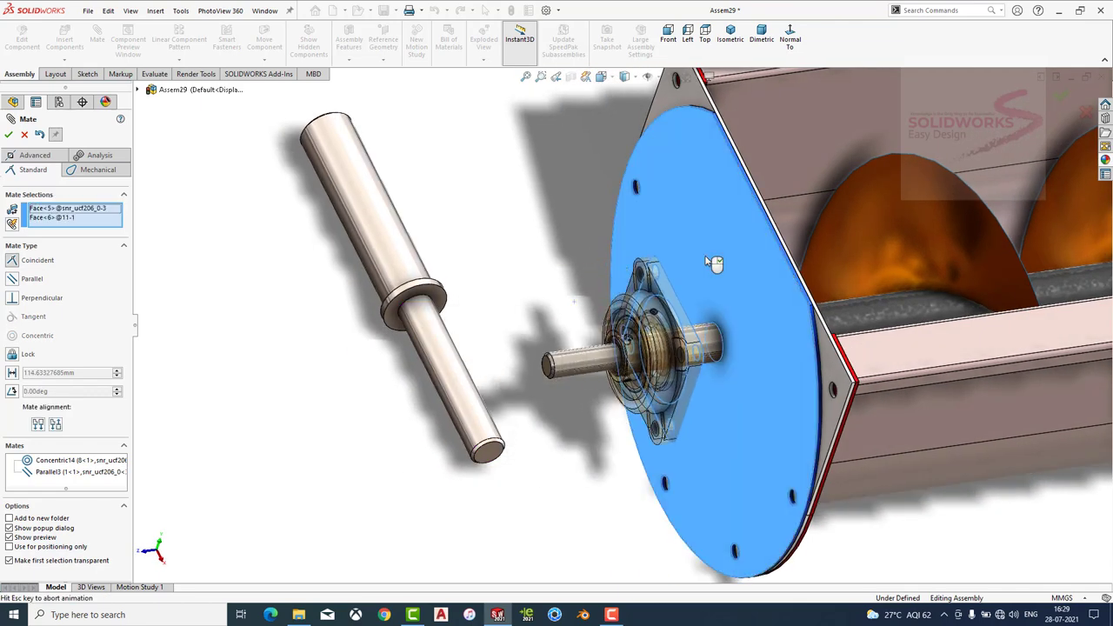
click(8, 135)
Add a width mate centring the bearing's side faces between the box's two side walls.
mouse_move(473, 273)
middle_down()
mouse_move(689, 338)
mouse_move(658, 325)
middle_up()
scroll(689, 337, down, 5)
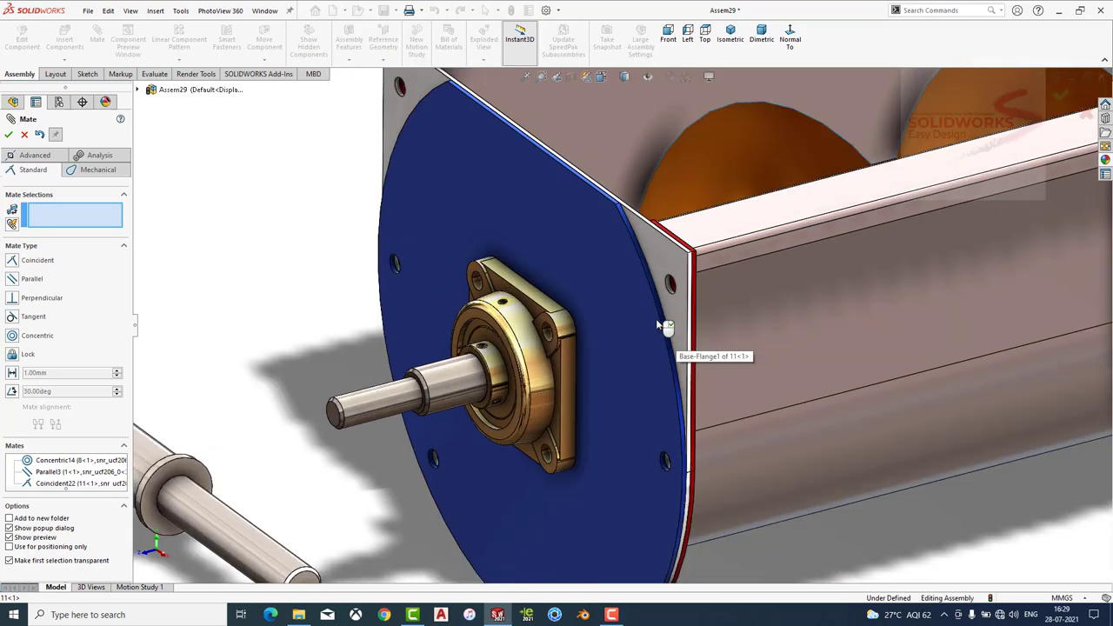
middle_drag(575, 387, 592, 381)
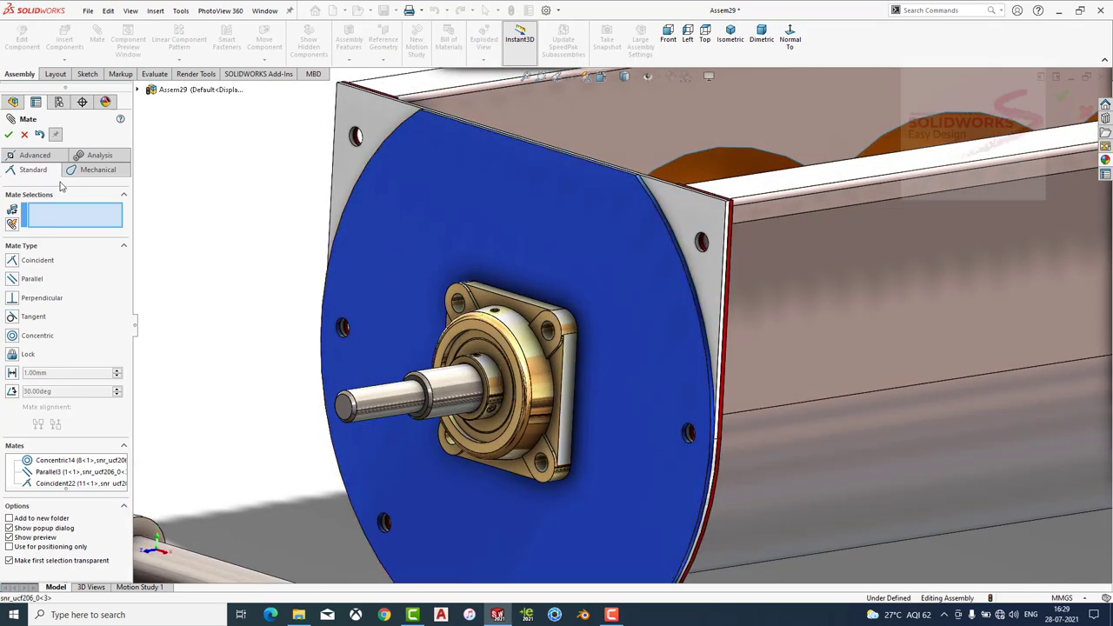
click(35, 154)
click(13, 296)
scroll(586, 349, down, 3)
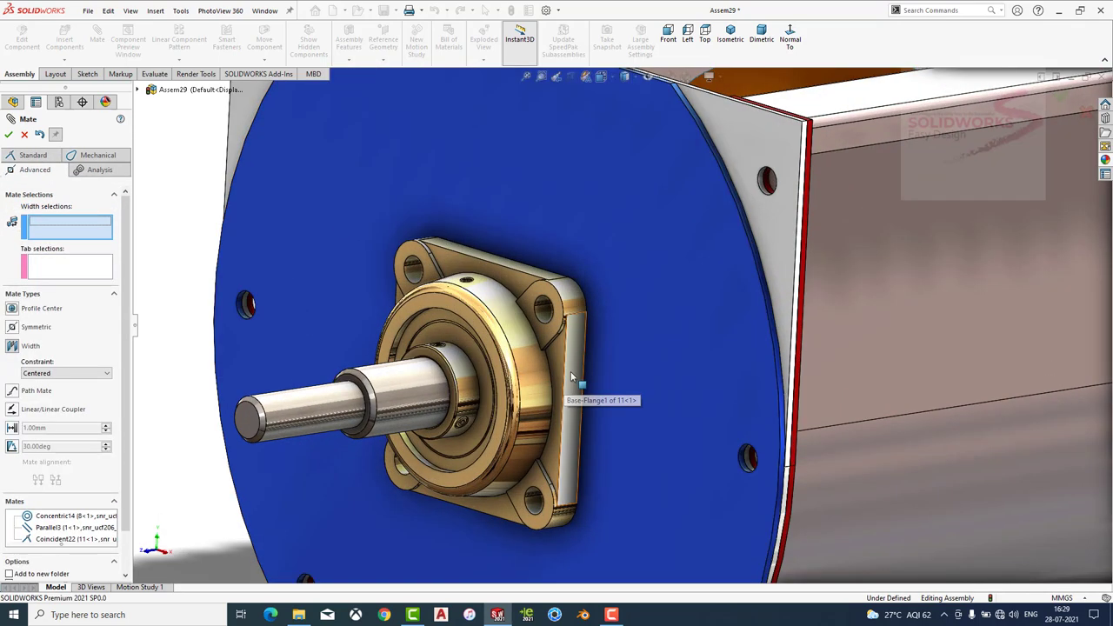
click(570, 380)
middle_drag(570, 379, 399, 341)
click(400, 346)
scroll(374, 341, up, 5)
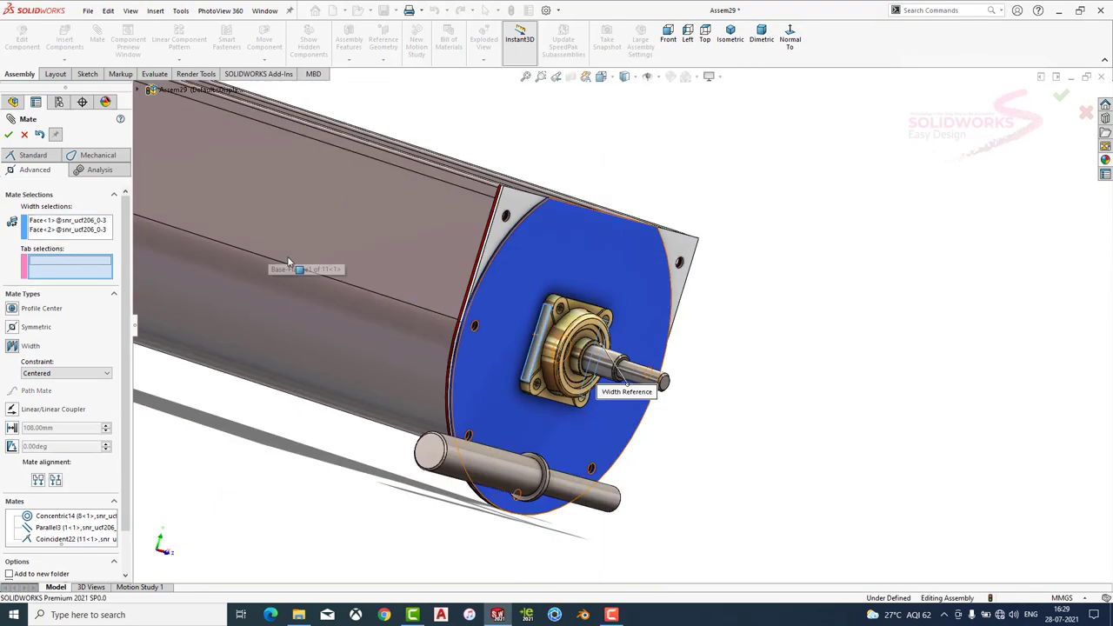
click(454, 184)
middle_drag(454, 184, 429, 228)
click(723, 246)
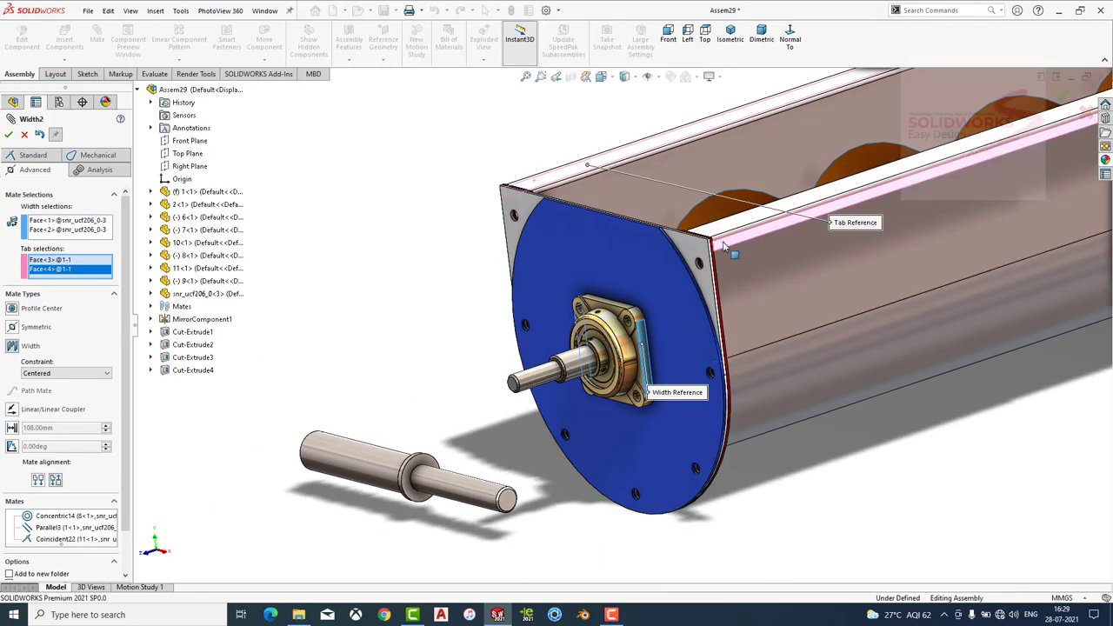
click(8, 134)
click(8, 134)
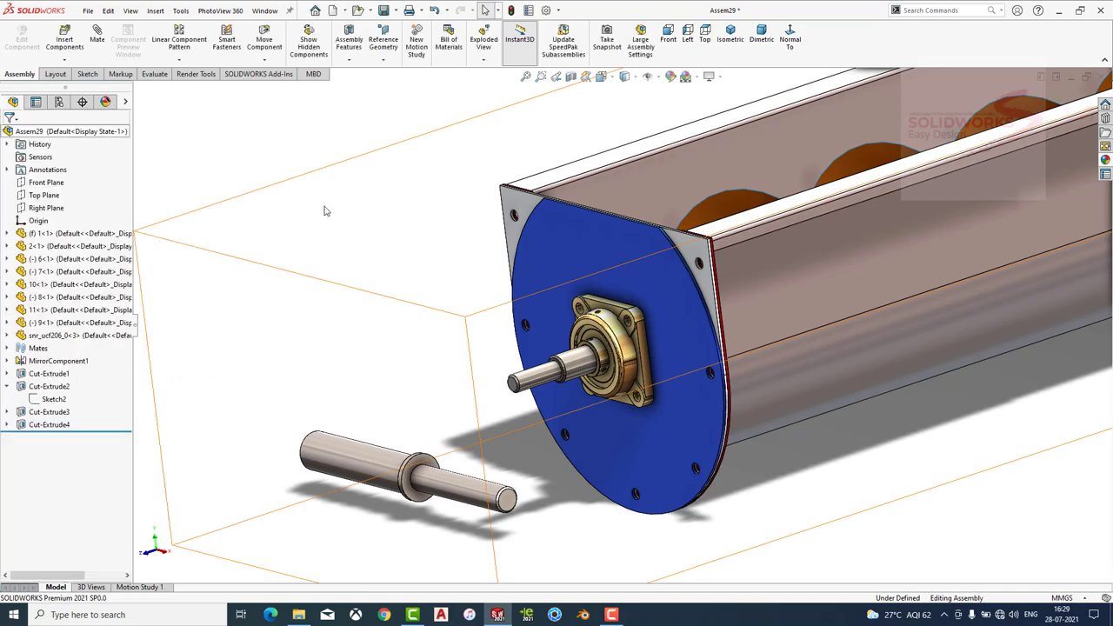
Select the shaft to check its diameter, then clear the selection.
middle_drag(323, 209, 641, 348)
scroll(642, 348, down, 5)
click(584, 326)
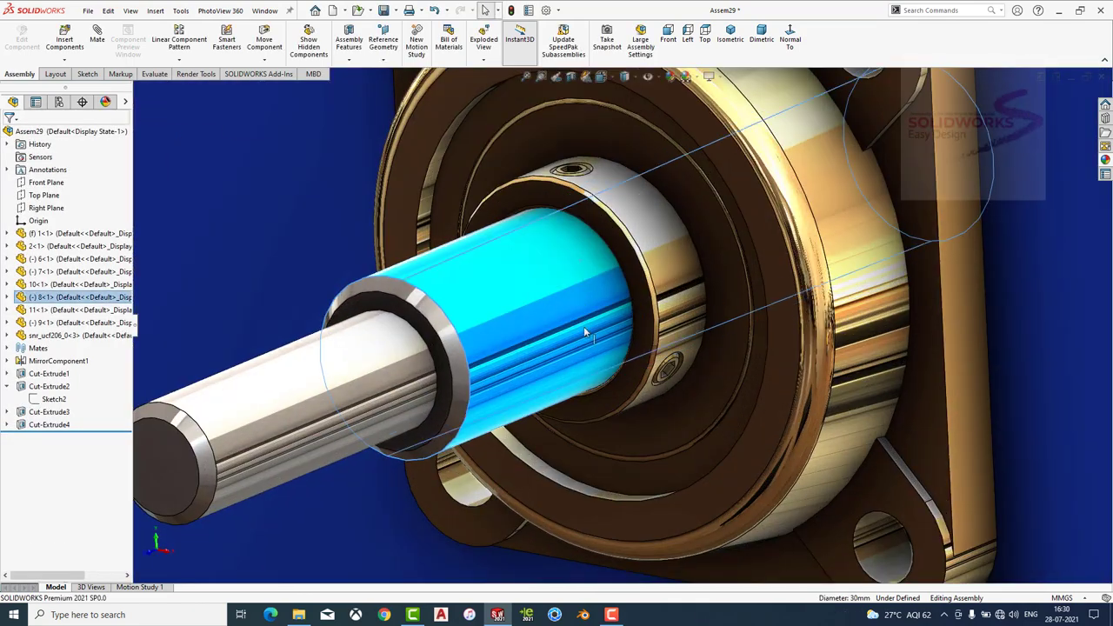
scroll(531, 369, up, 5)
click(296, 134)
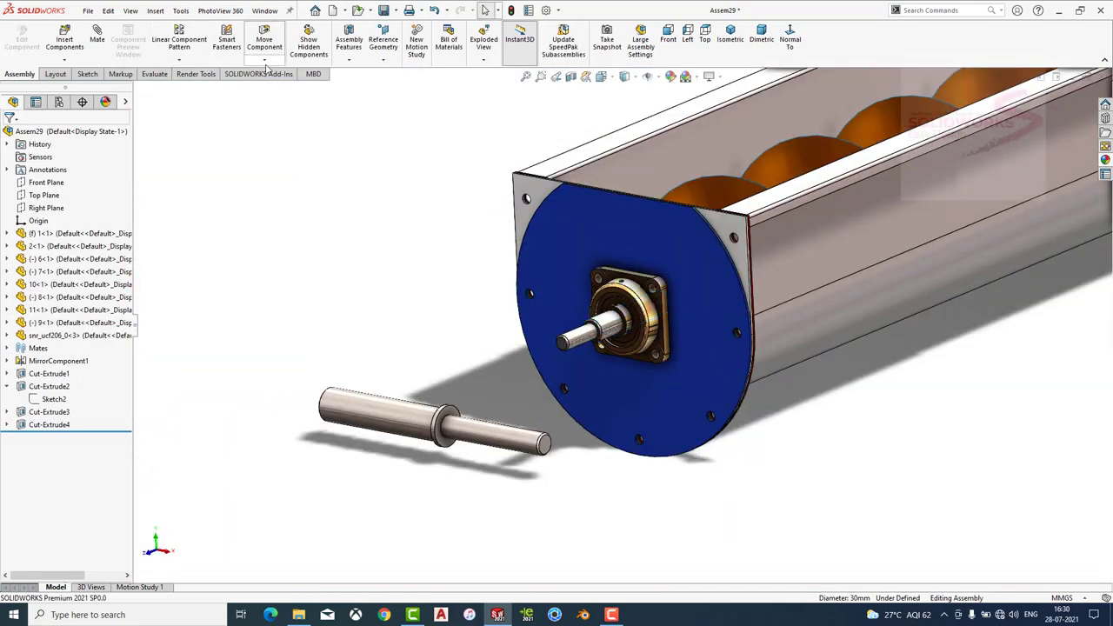
scroll(435, 383, down, 5)
click(64, 39)
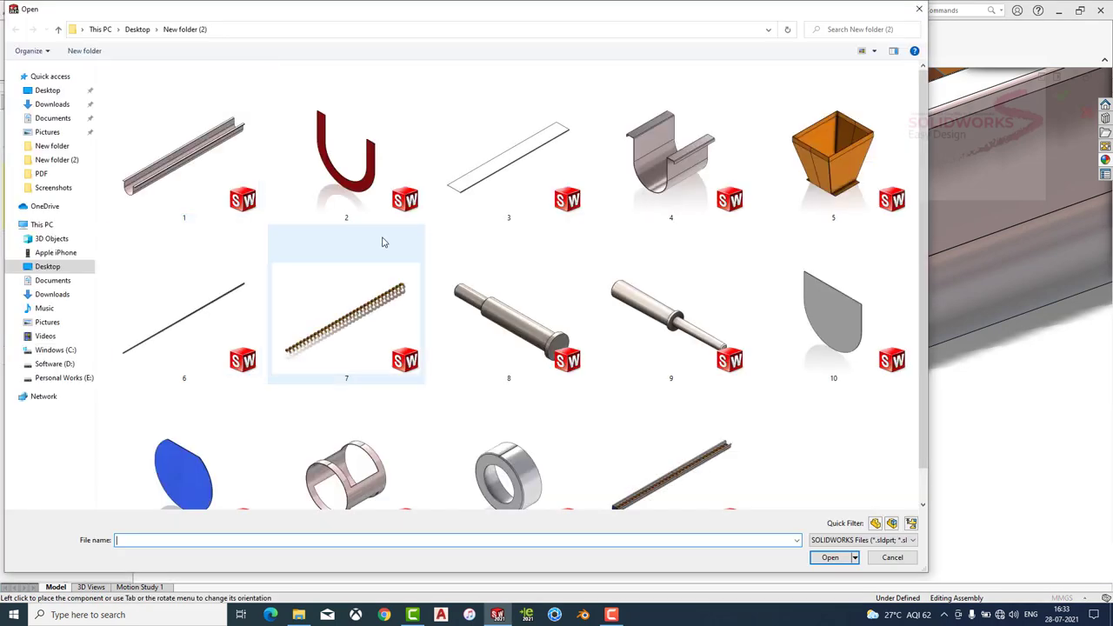
Insert part 12 and place the slotted cylinder in the assembly.
scroll(435, 287, down, 1)
click(416, 431)
click(826, 558)
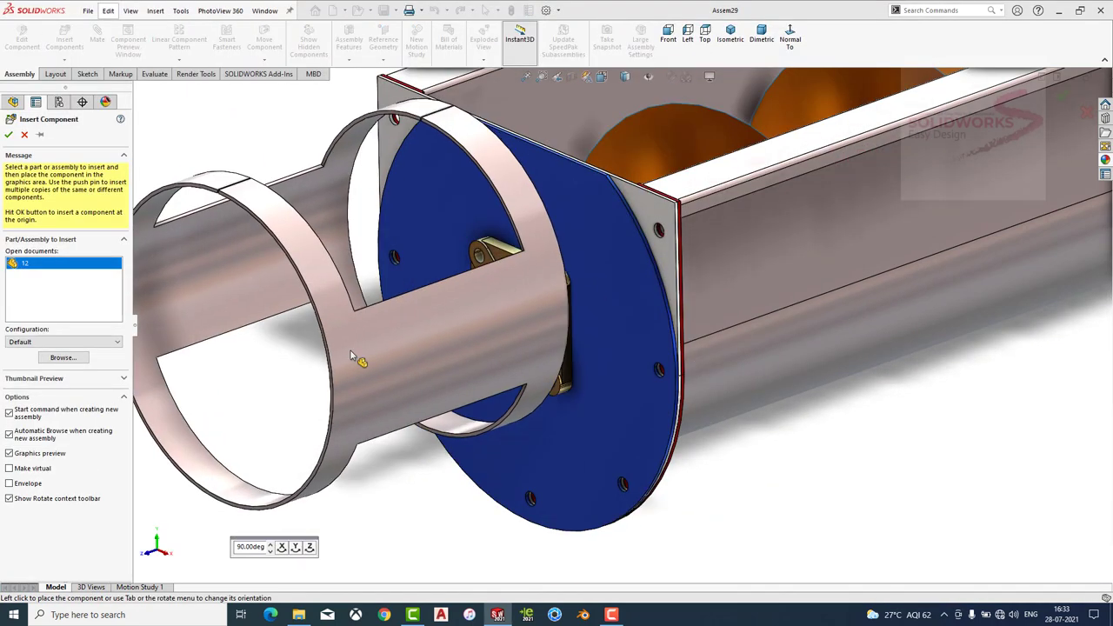
click(357, 374)
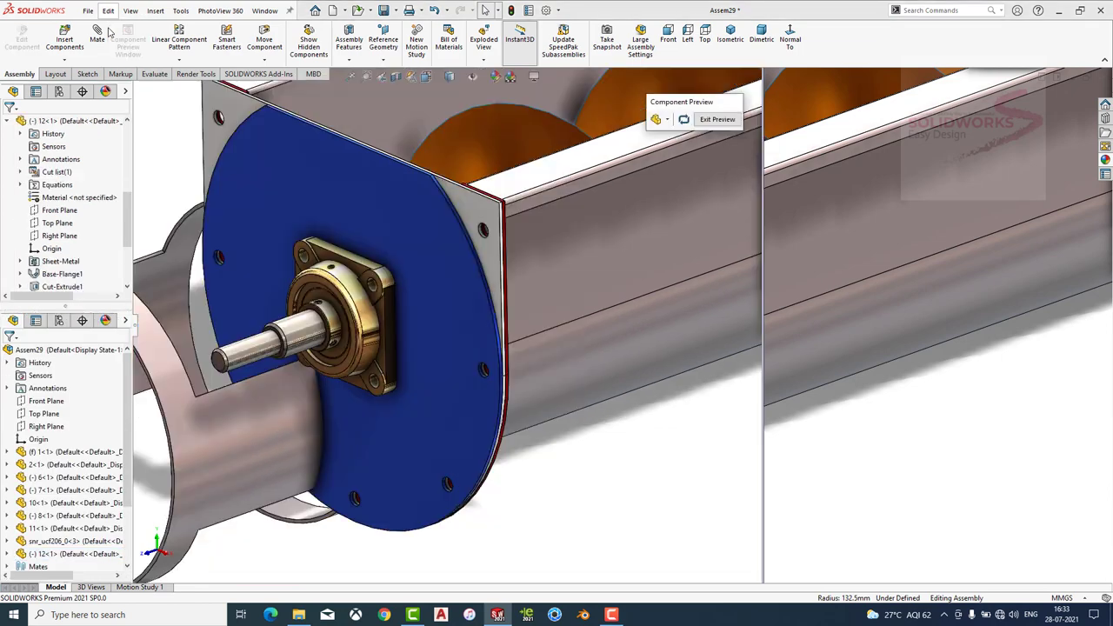
click(98, 33)
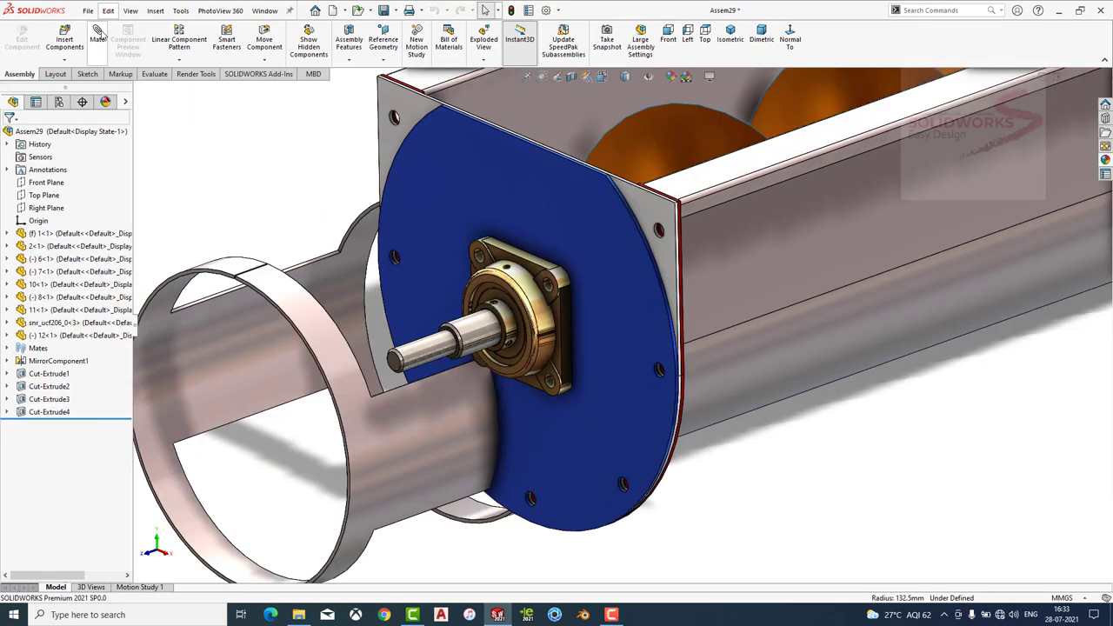
Mate the cylinder's curved face concentric with the flange's round edge.
click(224, 360)
scroll(684, 285, down, 3)
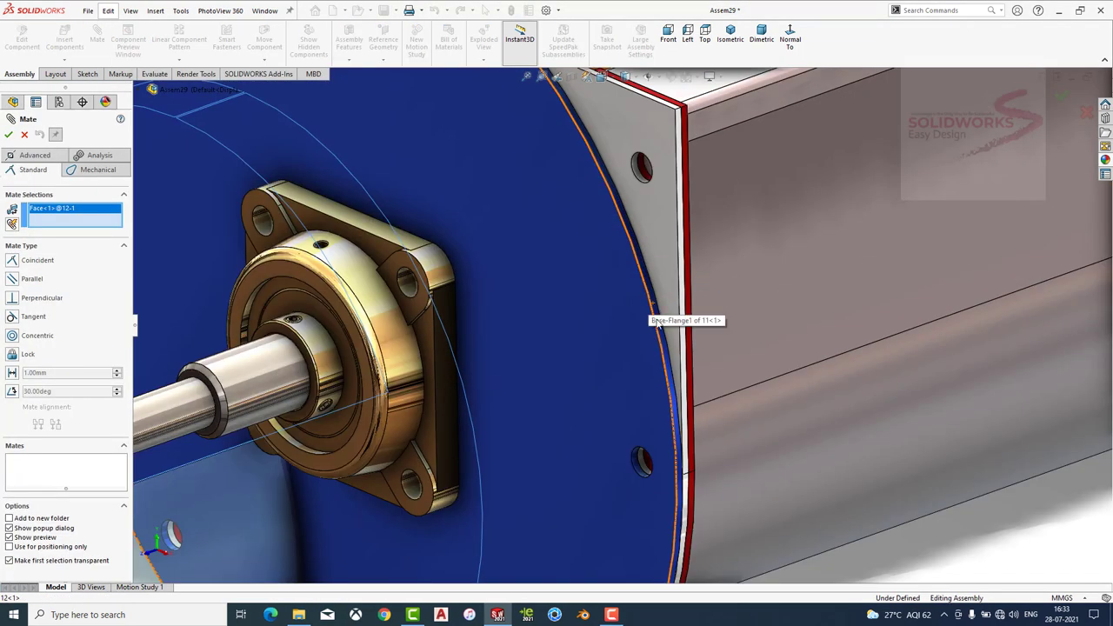
scroll(687, 509, down, 2)
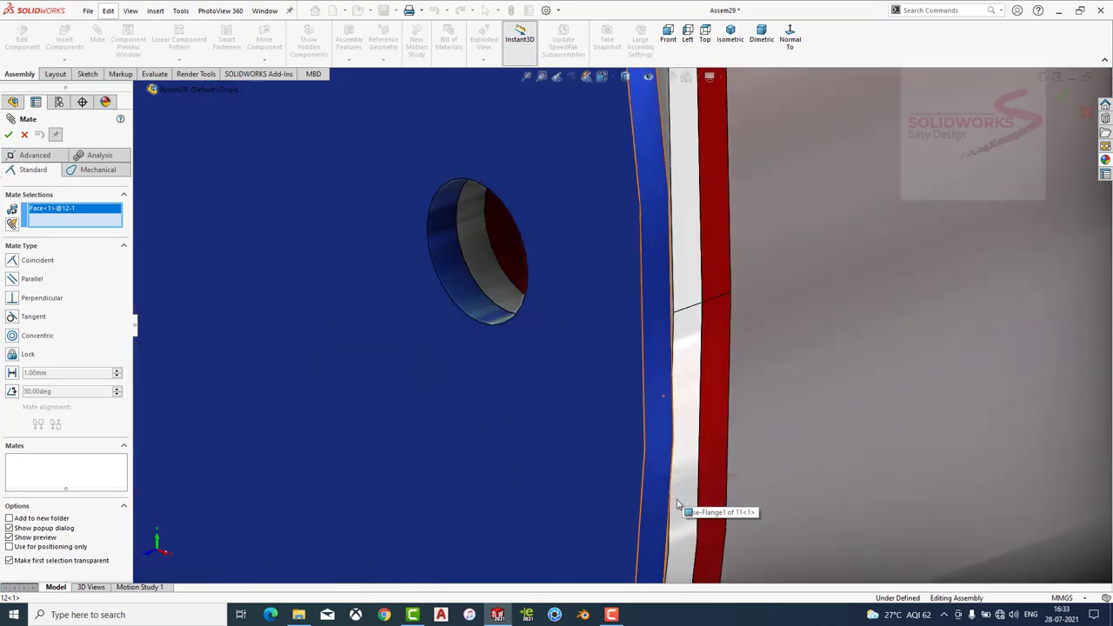
click(661, 468)
scroll(658, 462, up, 4)
scroll(657, 396, up, 3)
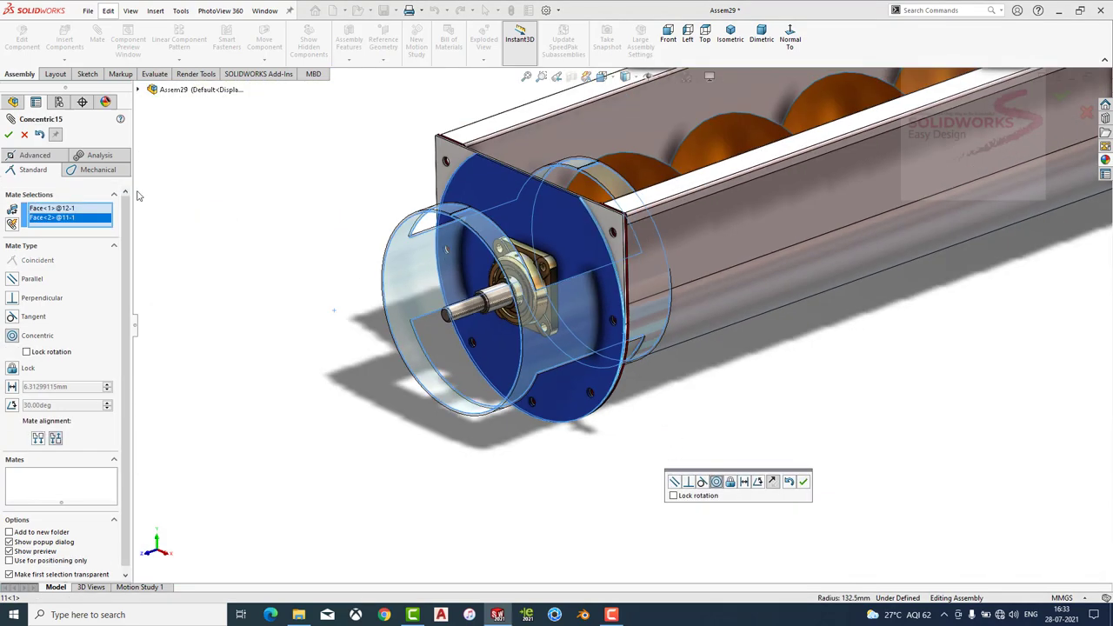
click(803, 482)
Make the cylinder's rim face coincident with the flange face.
drag(293, 391, 441, 340)
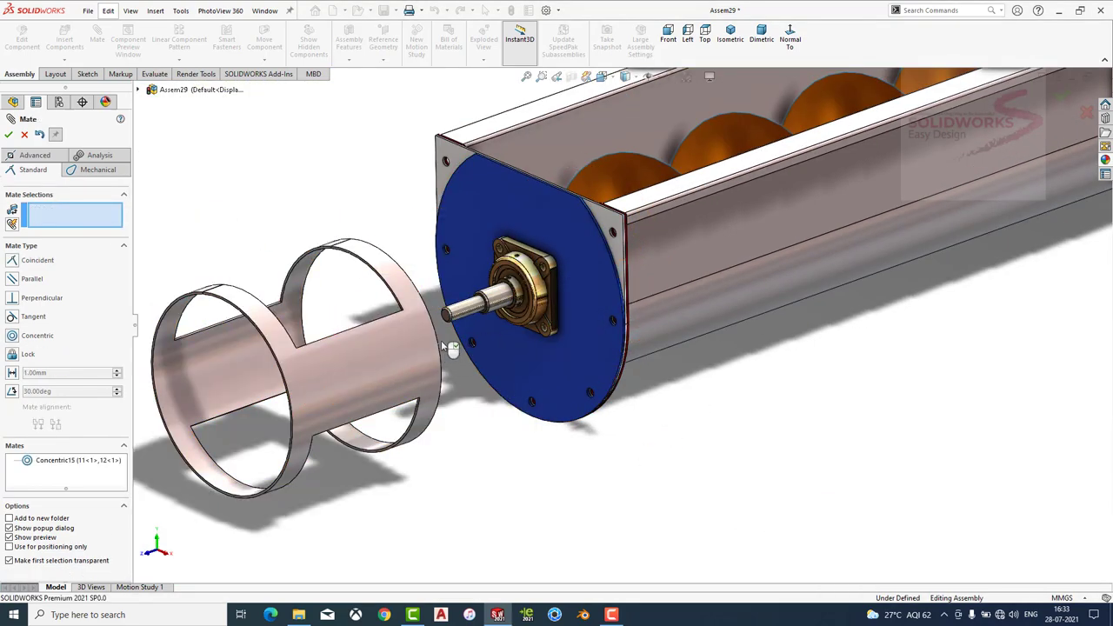
middle_drag(441, 340, 497, 380)
scroll(478, 418, down, 5)
click(490, 447)
scroll(490, 447, up, 4)
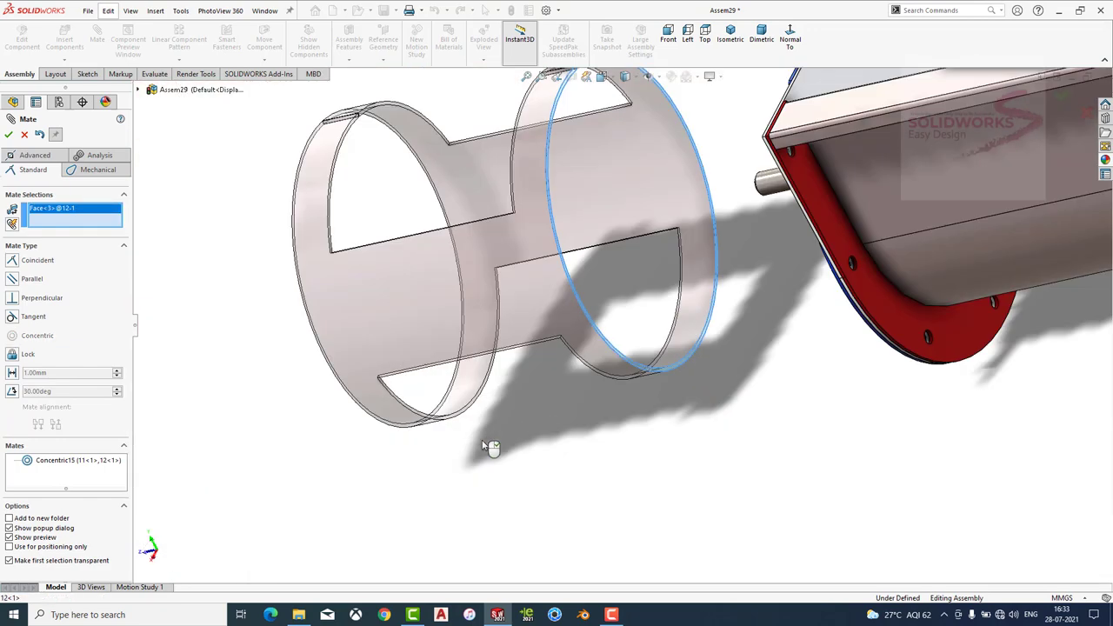
scroll(609, 383, up, 2)
middle_drag(730, 315, 748, 291)
click(753, 277)
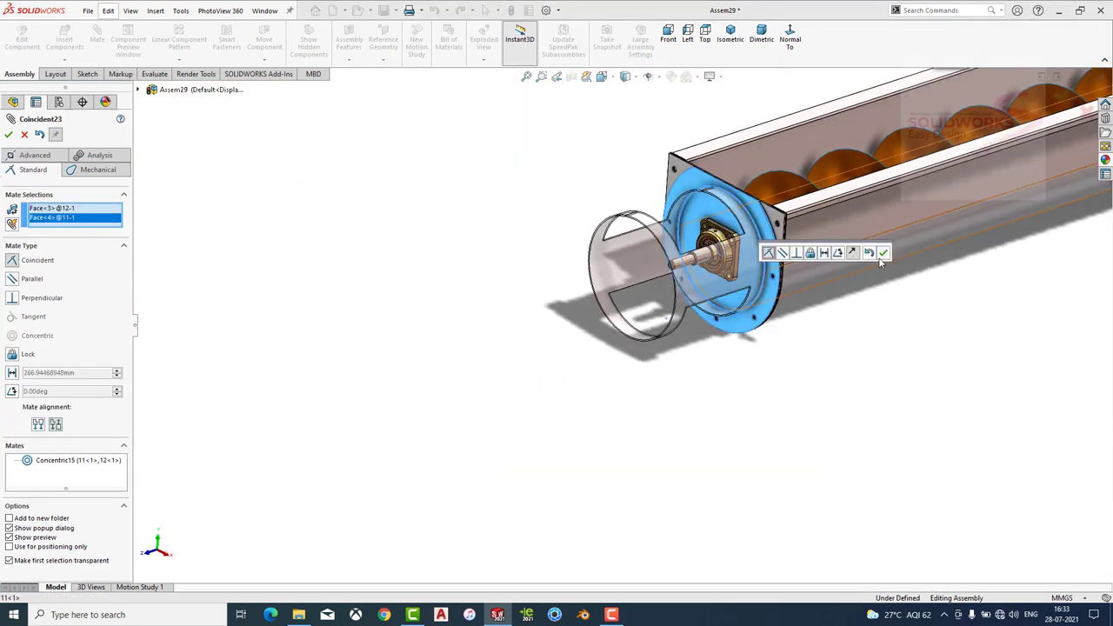
click(769, 252)
middle_drag(748, 244, 729, 315)
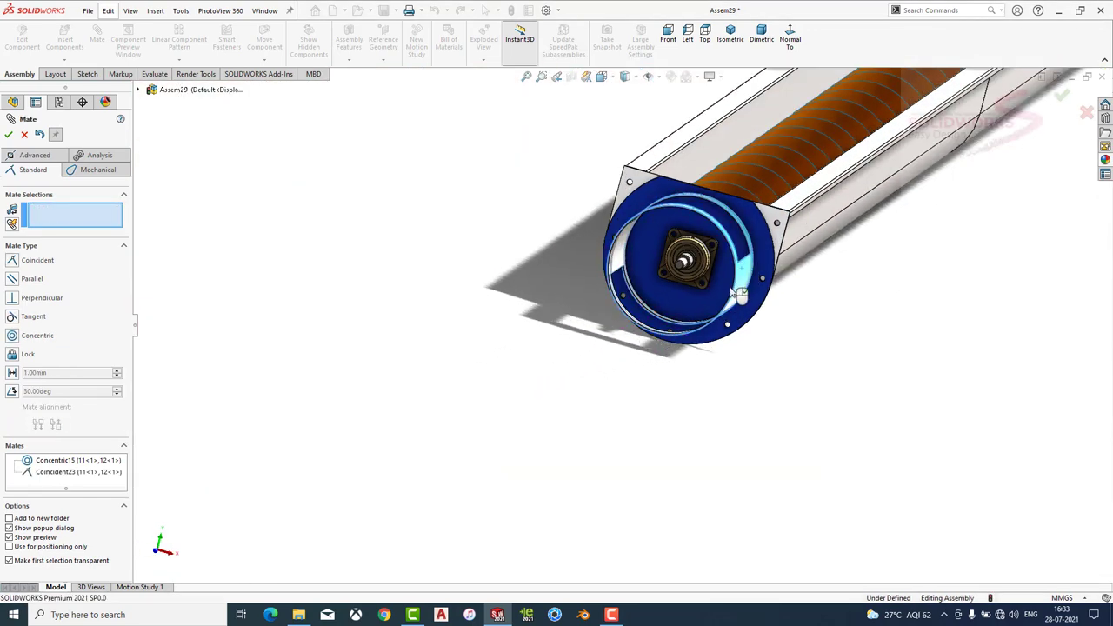
scroll(737, 299, up, 3)
middle_drag(781, 266, 649, 311)
scroll(565, 365, down, 3)
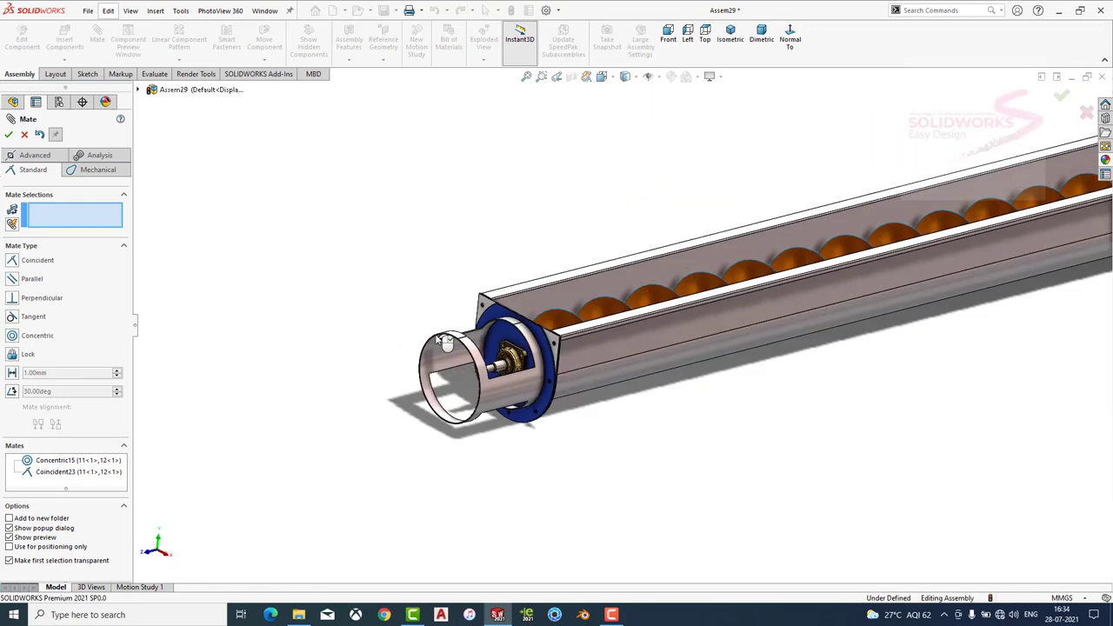
scroll(570, 344, down, 2)
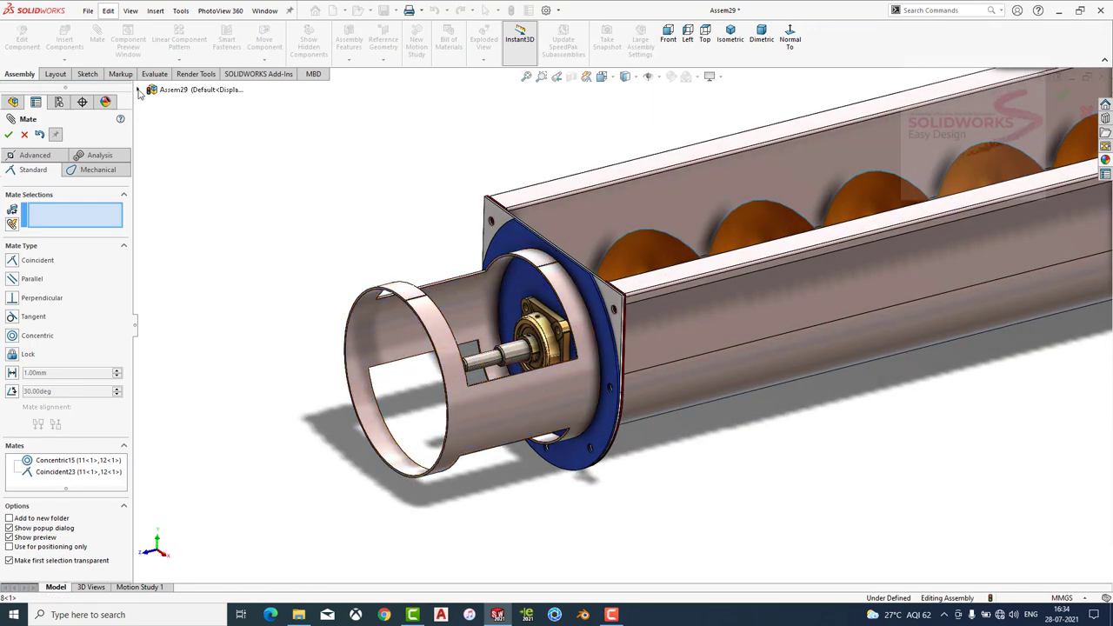
Mate the Right Planes of components 10 and 12 coincident to lock the guard's rotation.
click(138, 90)
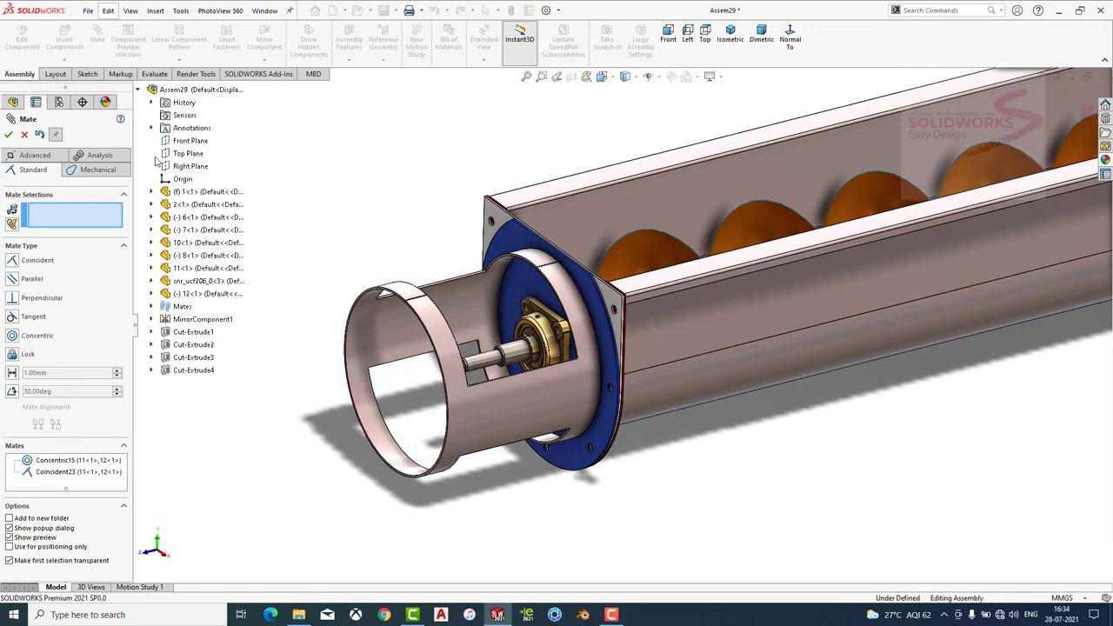
click(151, 244)
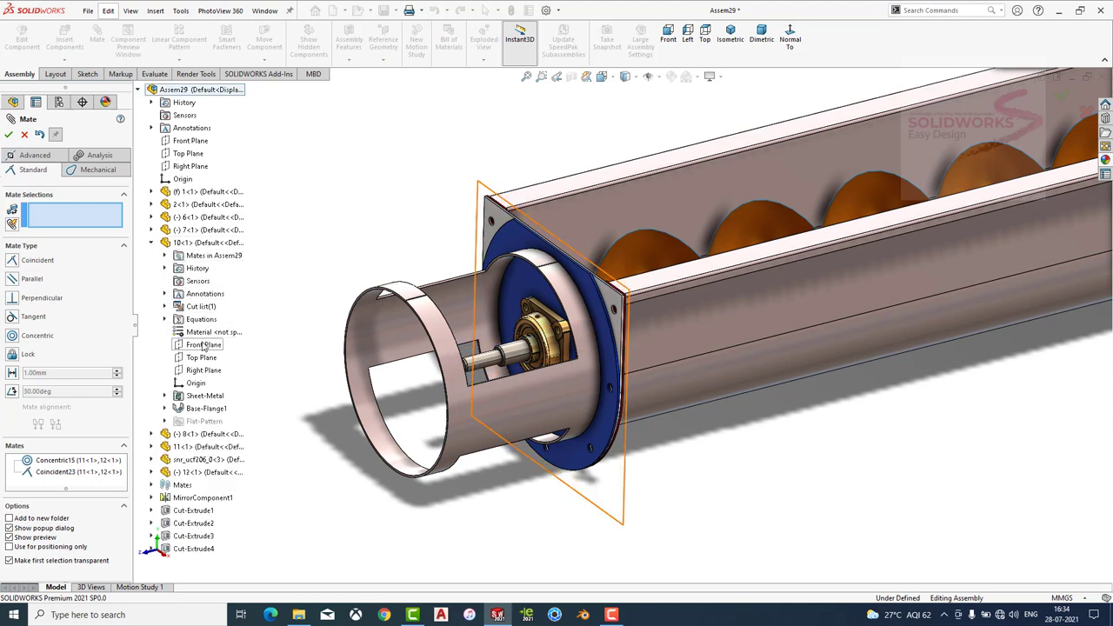
click(205, 371)
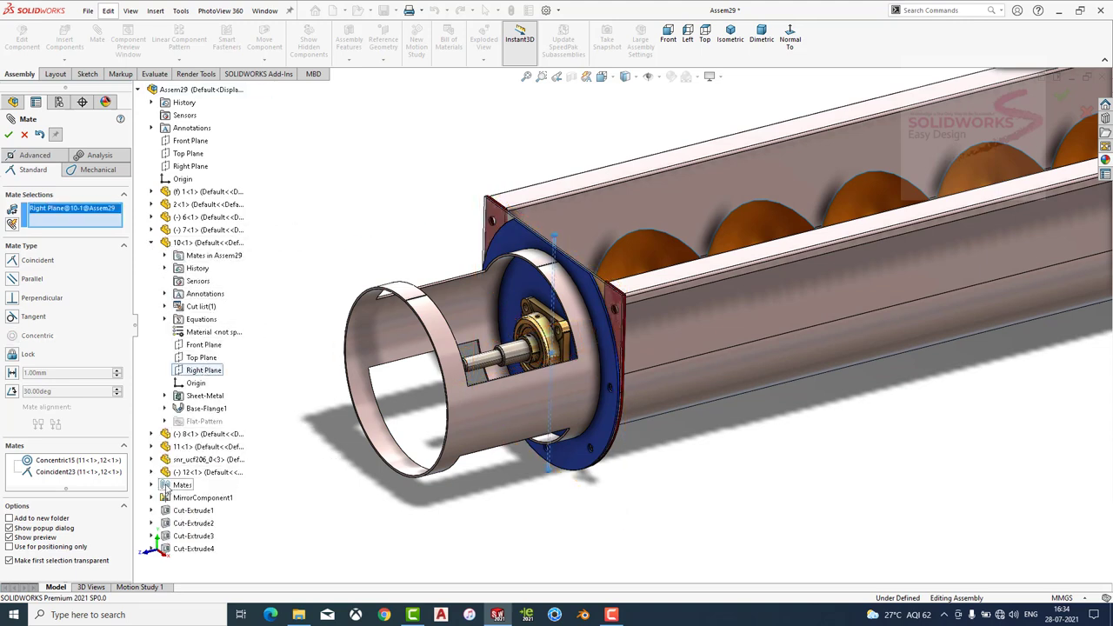
click(153, 472)
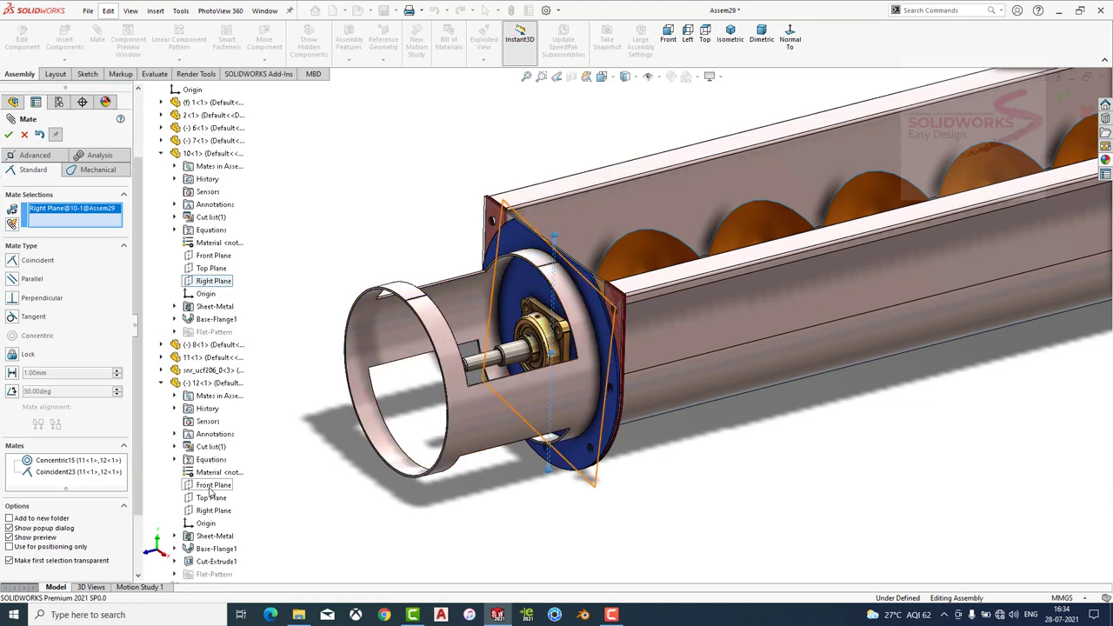
click(214, 511)
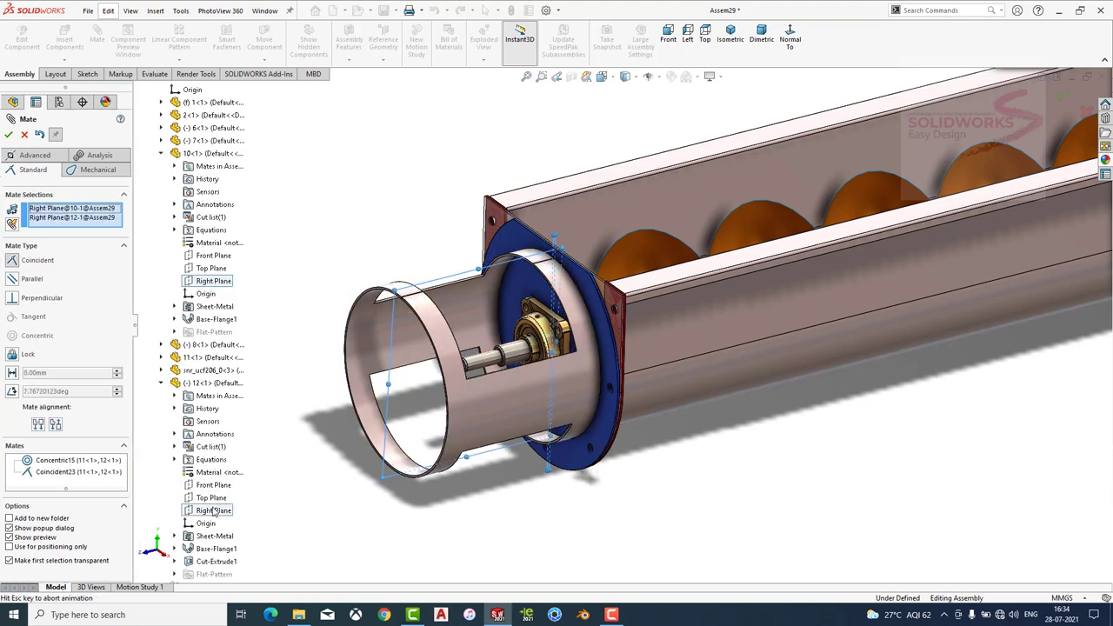
click(199, 526)
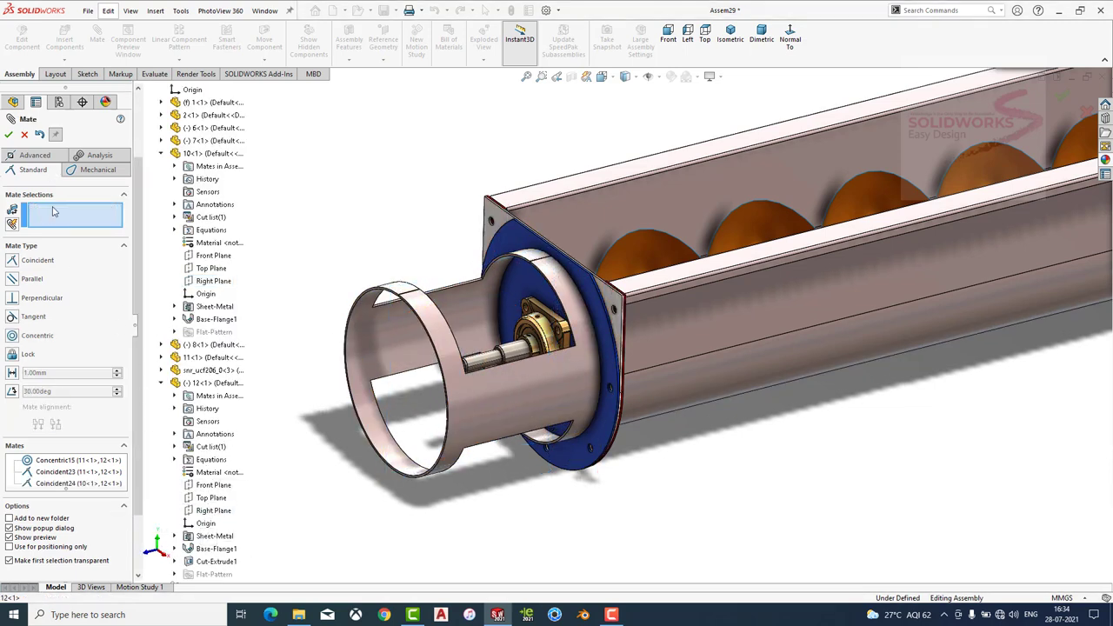
click(8, 136)
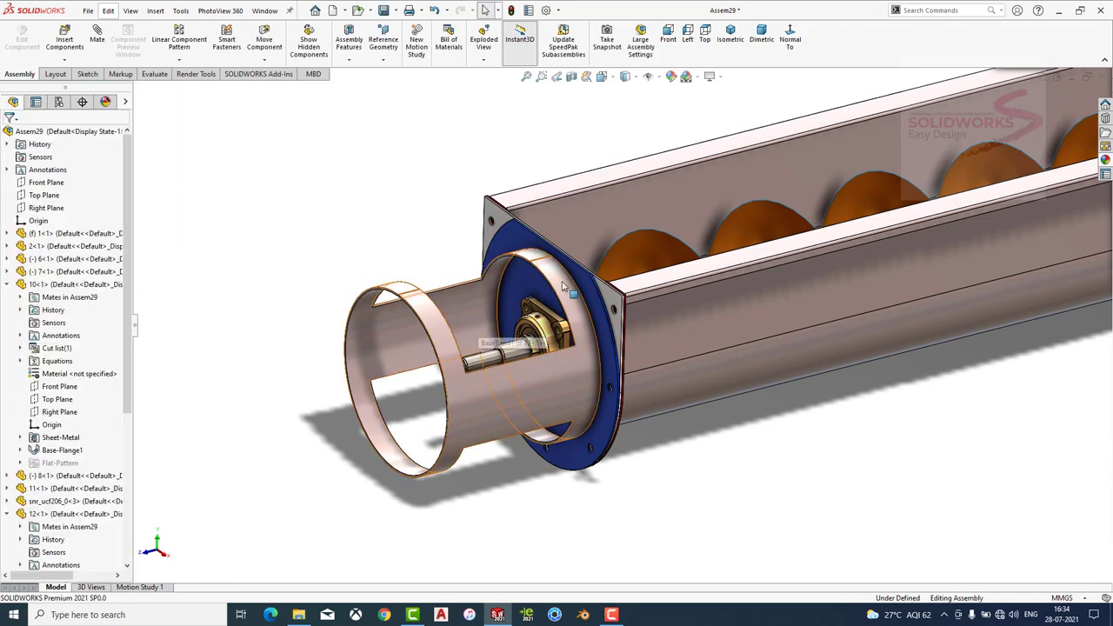
Start a new reference plane from Reference Geometry.
click(383, 44)
click(393, 73)
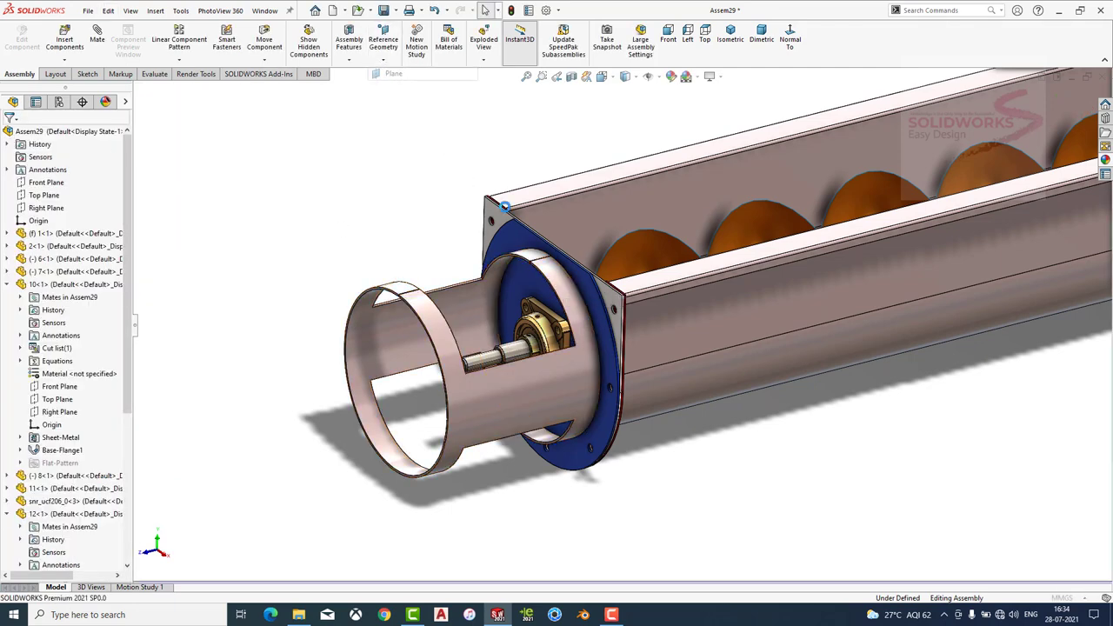
scroll(499, 277, down, 3)
Create PLANE1 referenced on the tube's cylinder face.
scroll(504, 283, down, 3)
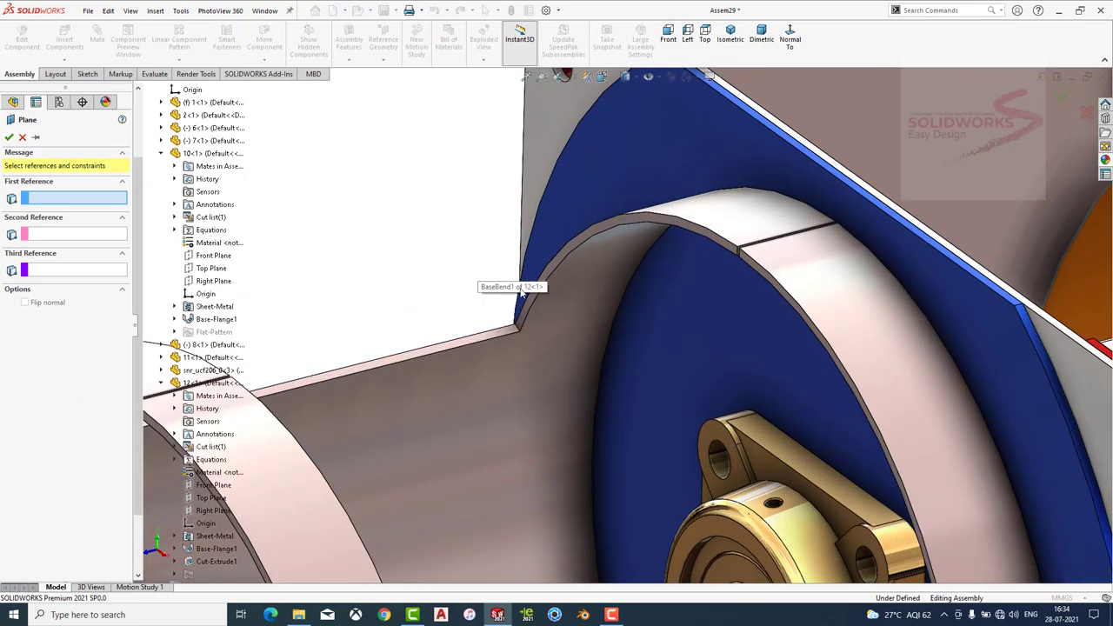
click(700, 243)
scroll(701, 244, up, 5)
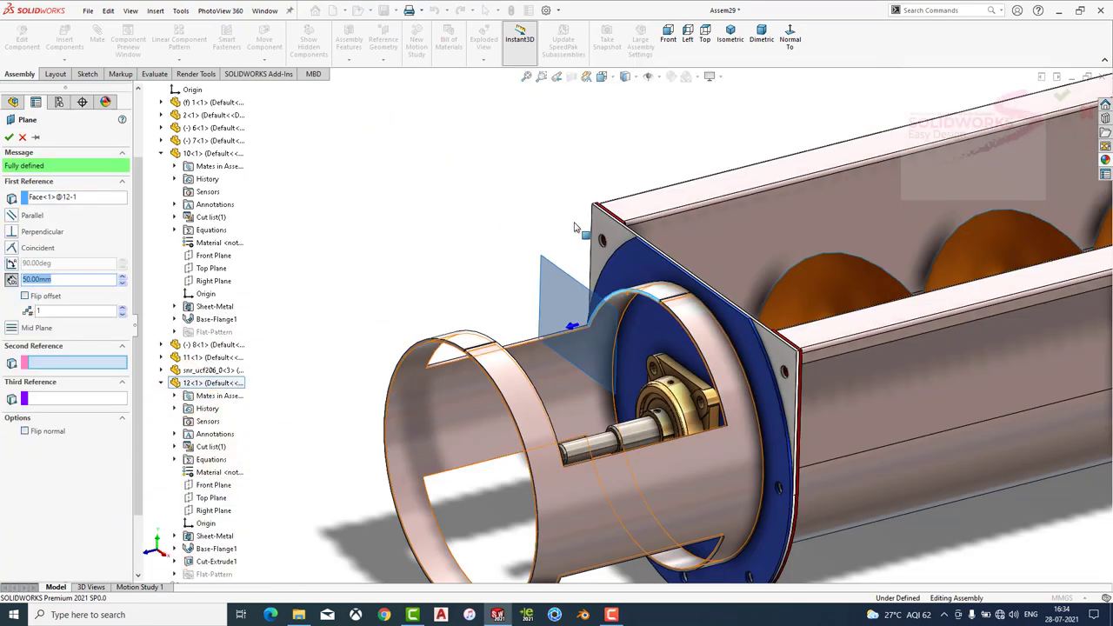
scroll(387, 281, down, 5)
scroll(387, 280, up, 2)
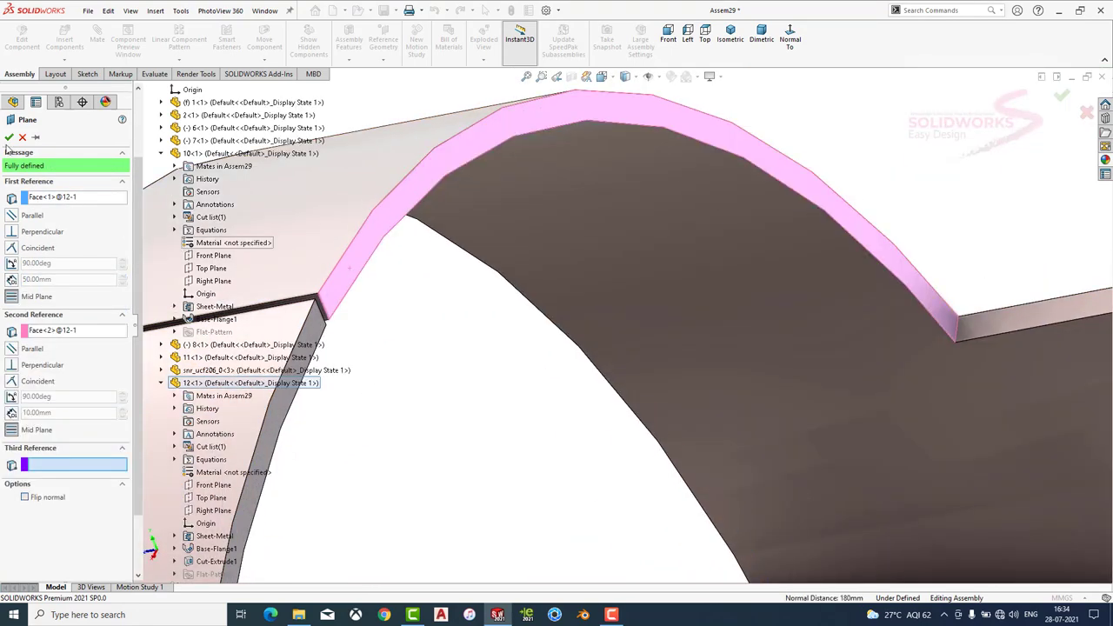
scroll(353, 273, up, 2)
key(Return)
scroll(572, 190, up, 2)
scroll(572, 190, up, 3)
middle_drag(572, 190, 704, 317)
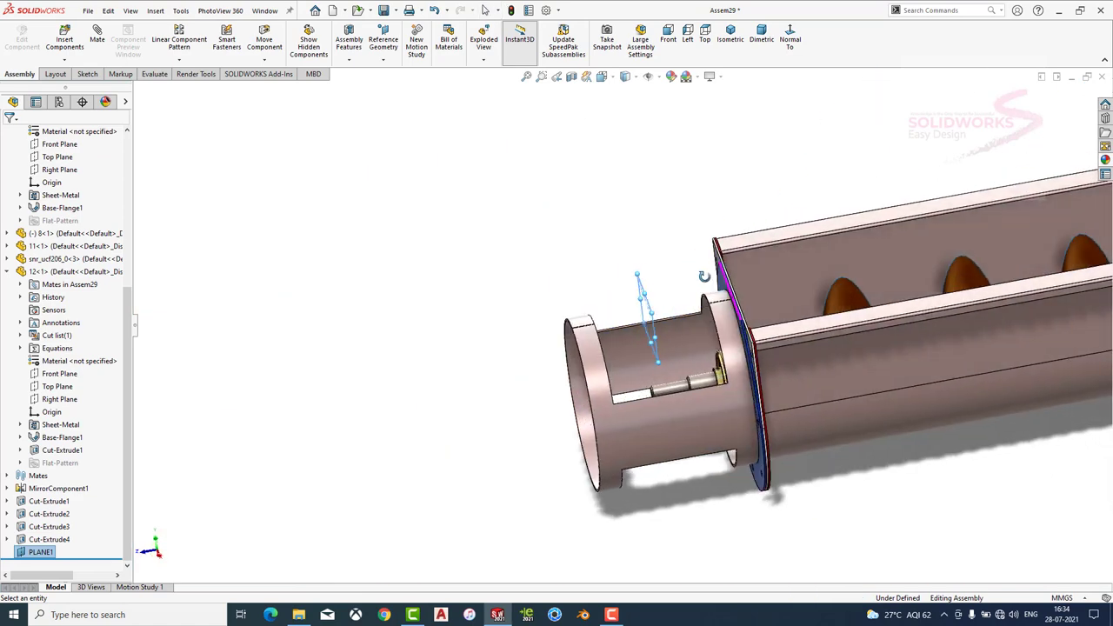
scroll(704, 318, down, 4)
Mirror end plate 11-1 across PLANE1 to cap the tube's outer end.
click(179, 59)
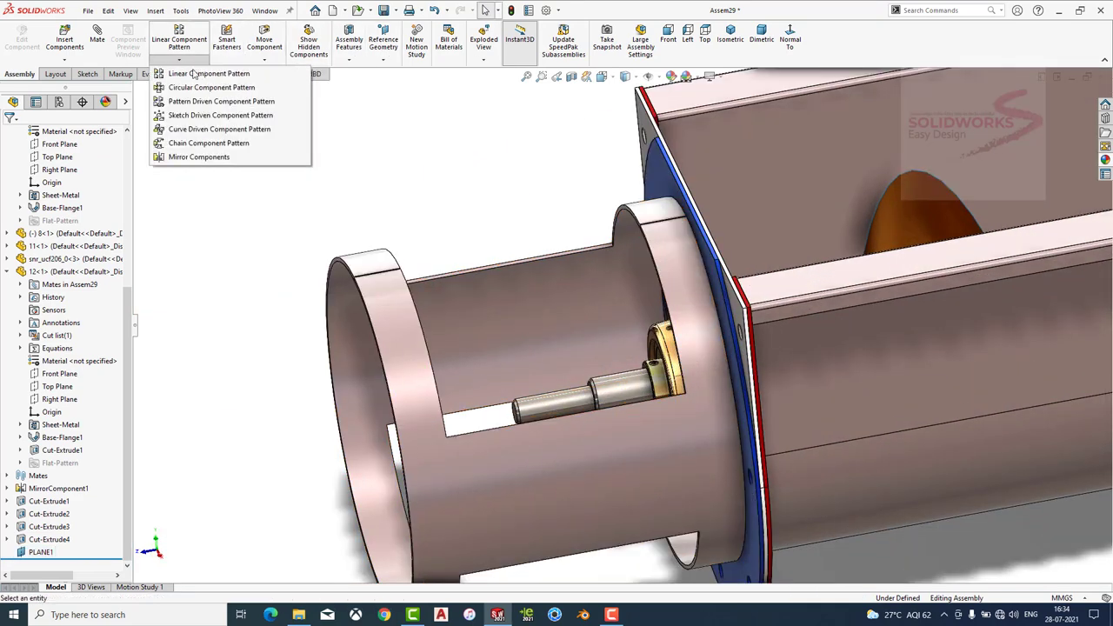
click(198, 157)
scroll(328, 297, down, 3)
click(328, 297)
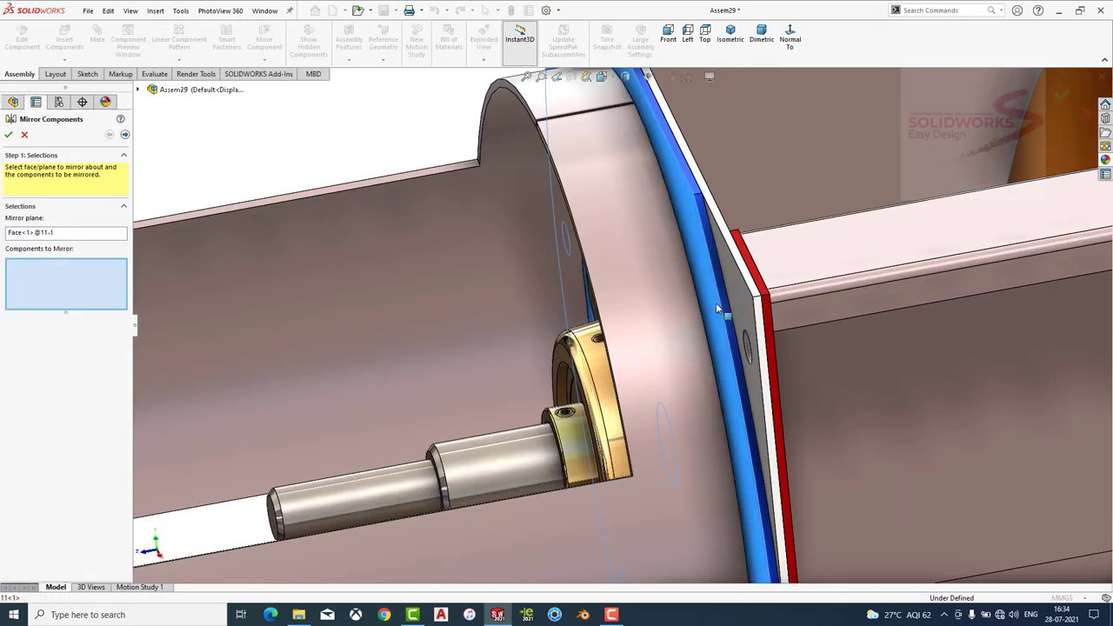
scroll(419, 236, up, 3)
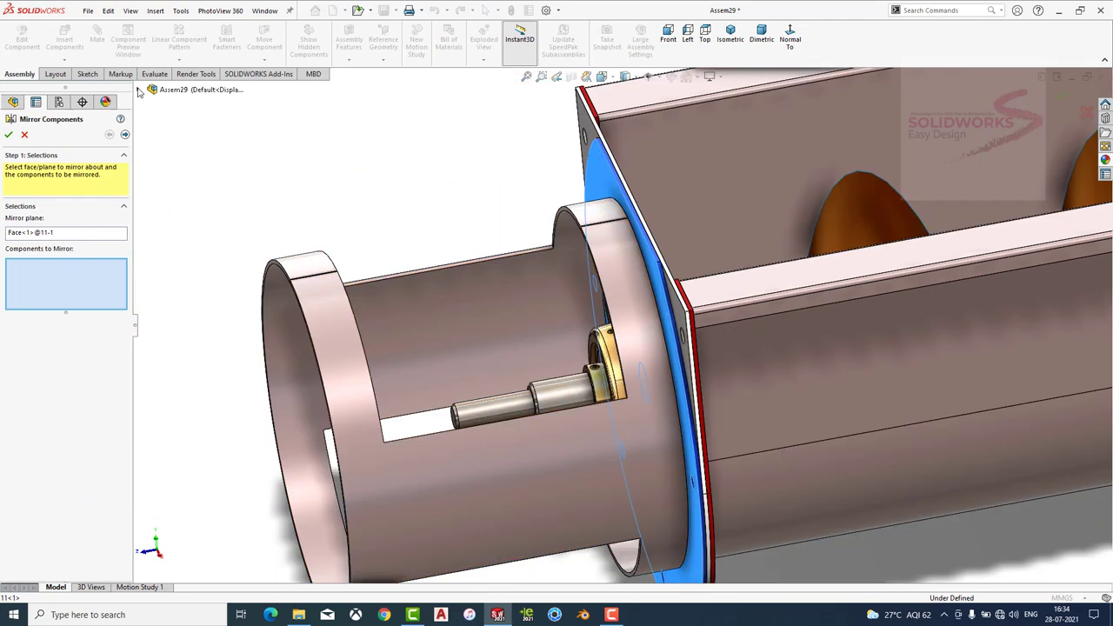
click(140, 90)
click(52, 233)
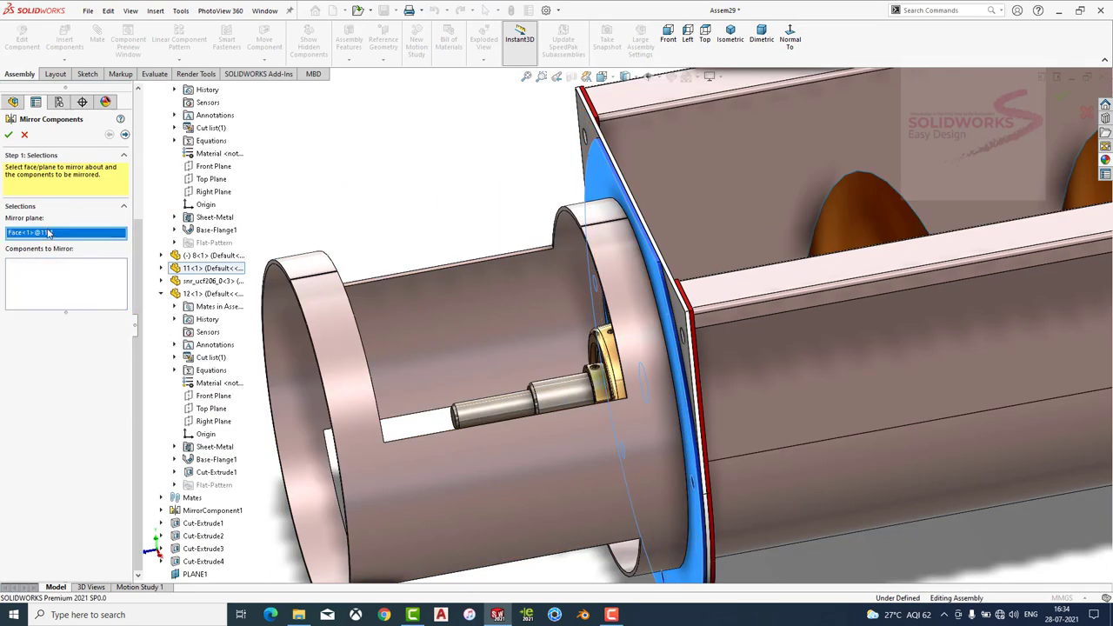
right_click(52, 233)
click(83, 246)
click(198, 575)
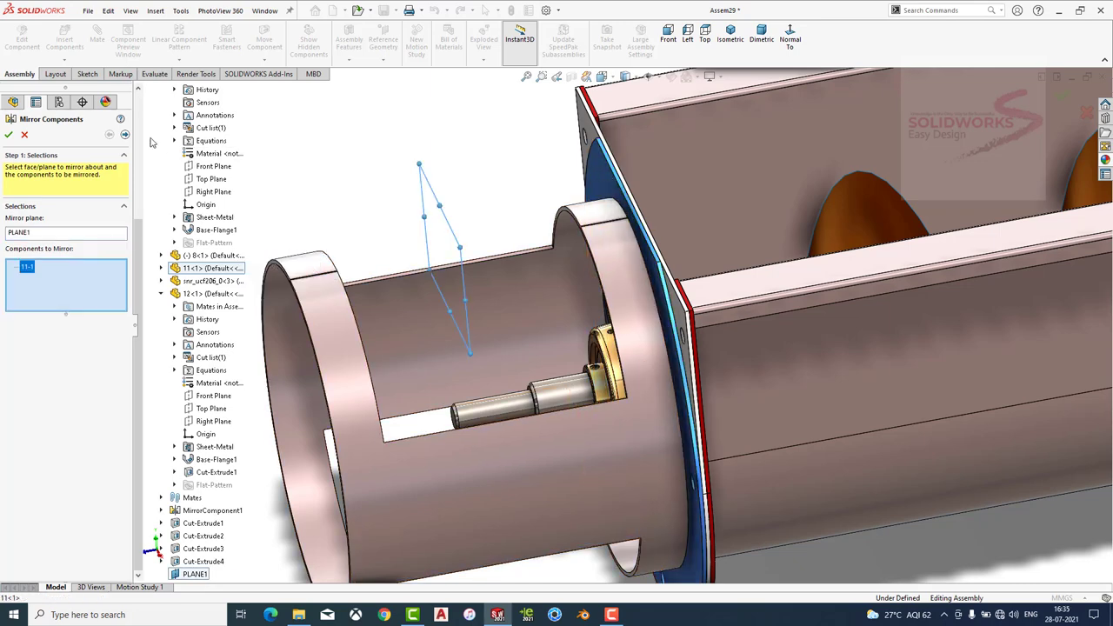
click(125, 134)
key(Return)
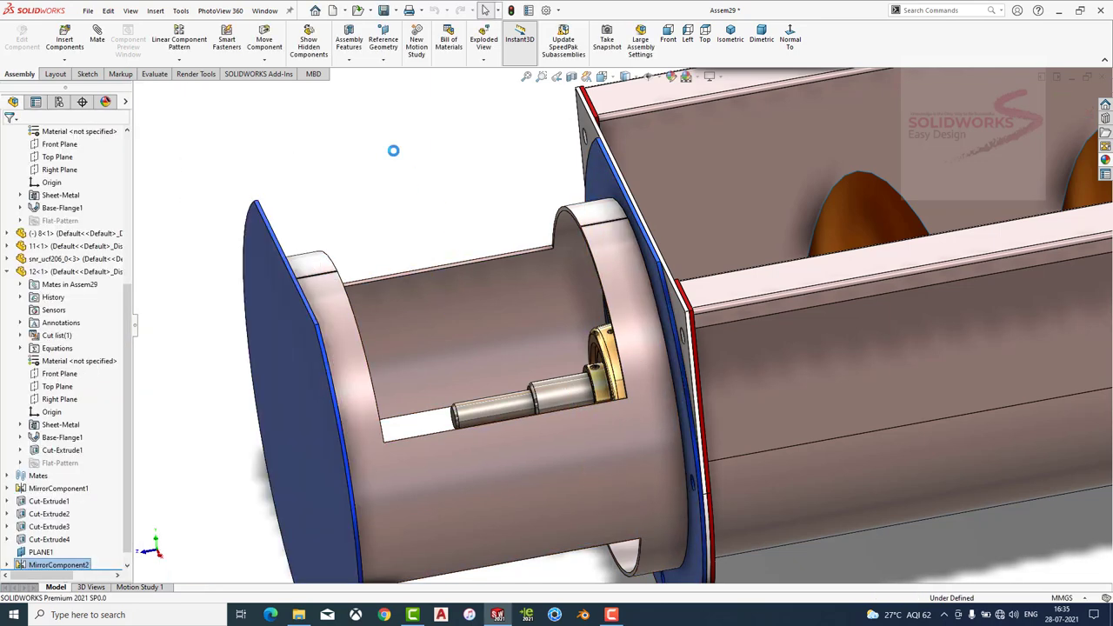
scroll(392, 149, up, 3)
mouse_move(448, 236)
middle_down()
mouse_move(497, 249)
mouse_move(412, 325)
mouse_move(469, 255)
mouse_move(493, 317)
middle_up()
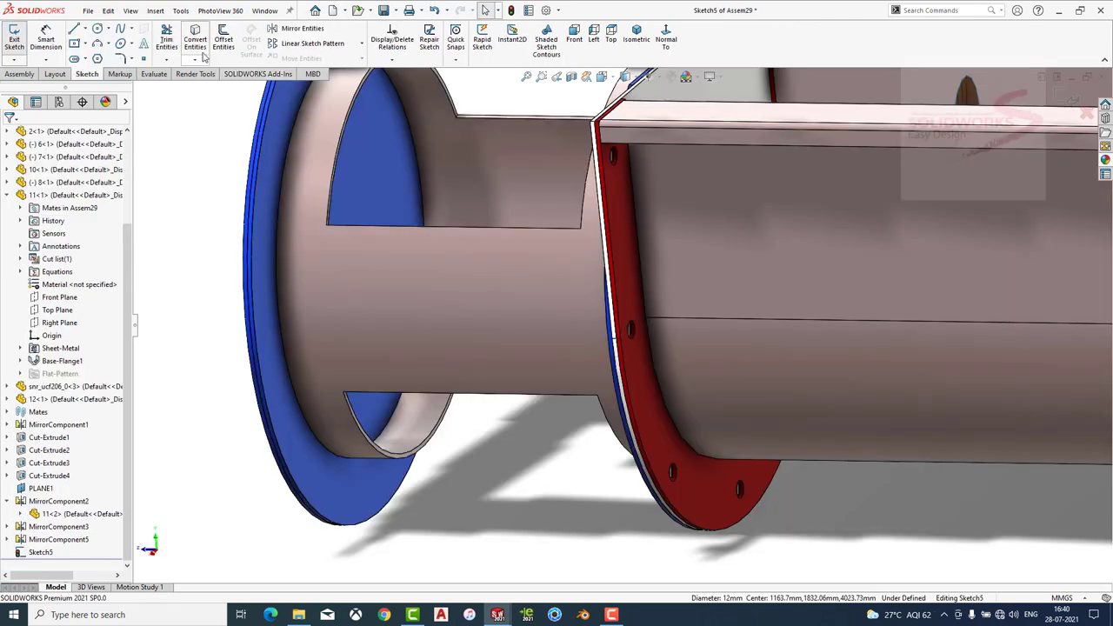
Convert the flange bolt-hole edges into sketch circles on the outer end cover.
click(195, 40)
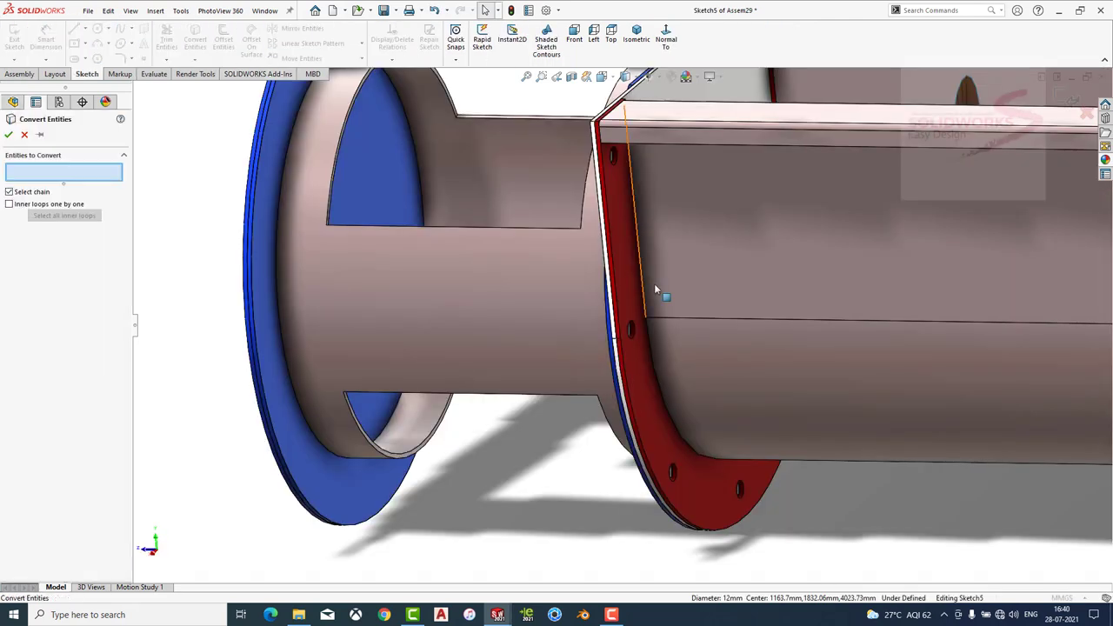
click(677, 474)
click(740, 493)
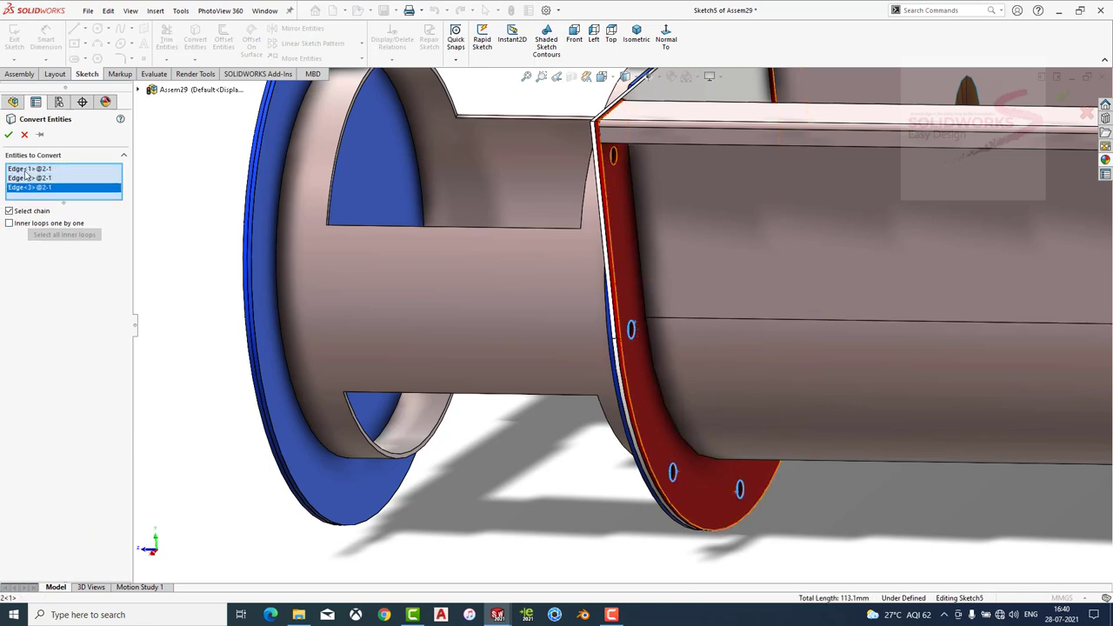
key(Return)
scroll(529, 309, up, 5)
middle_drag(530, 308, 736, 199)
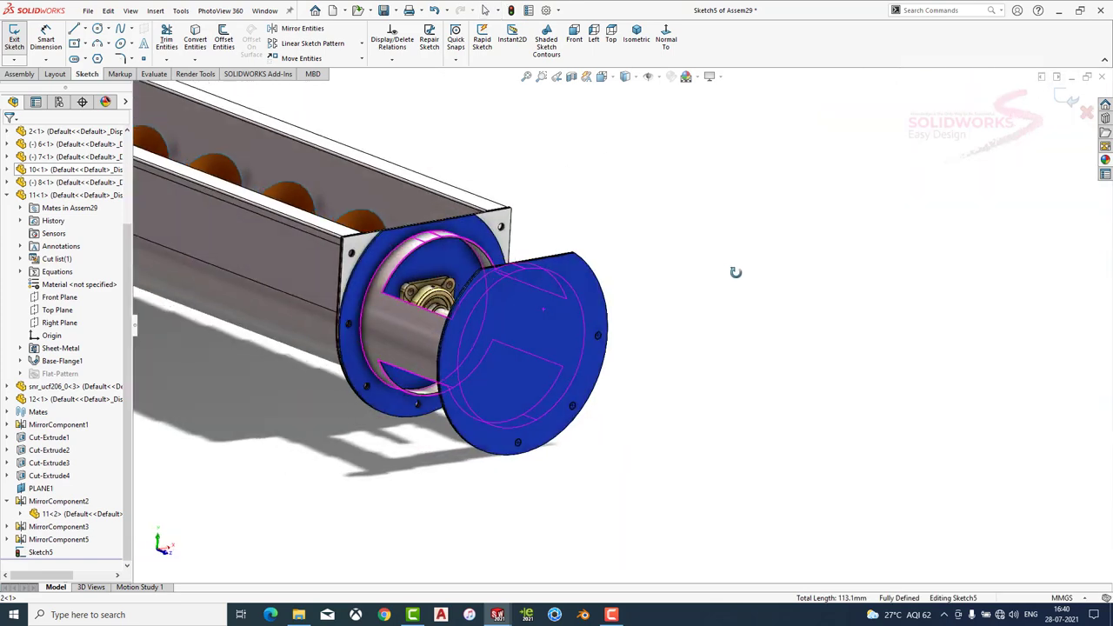
scroll(363, 345, down, 5)
click(437, 334)
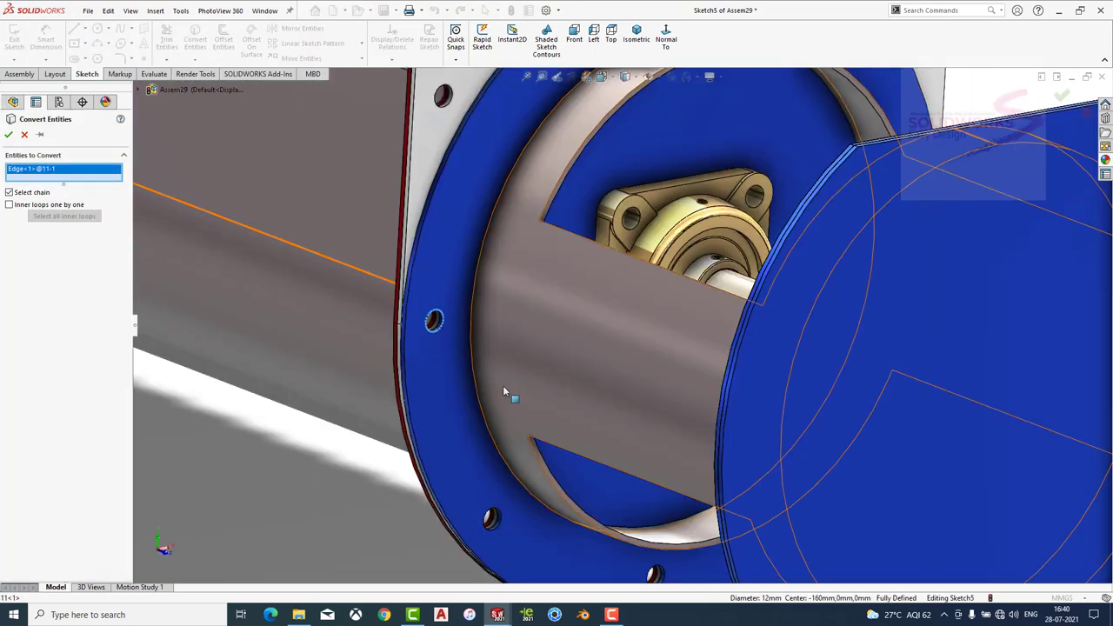
middle_drag(503, 386, 557, 435)
click(682, 448)
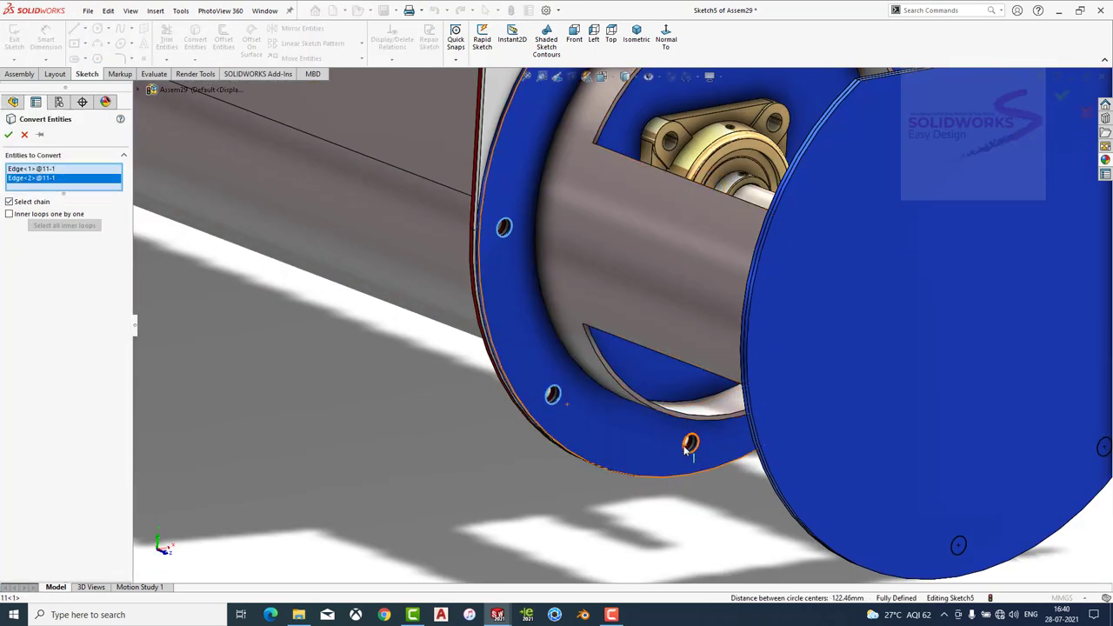
scroll(664, 465, up, 3)
key(Return)
scroll(438, 254, up, 4)
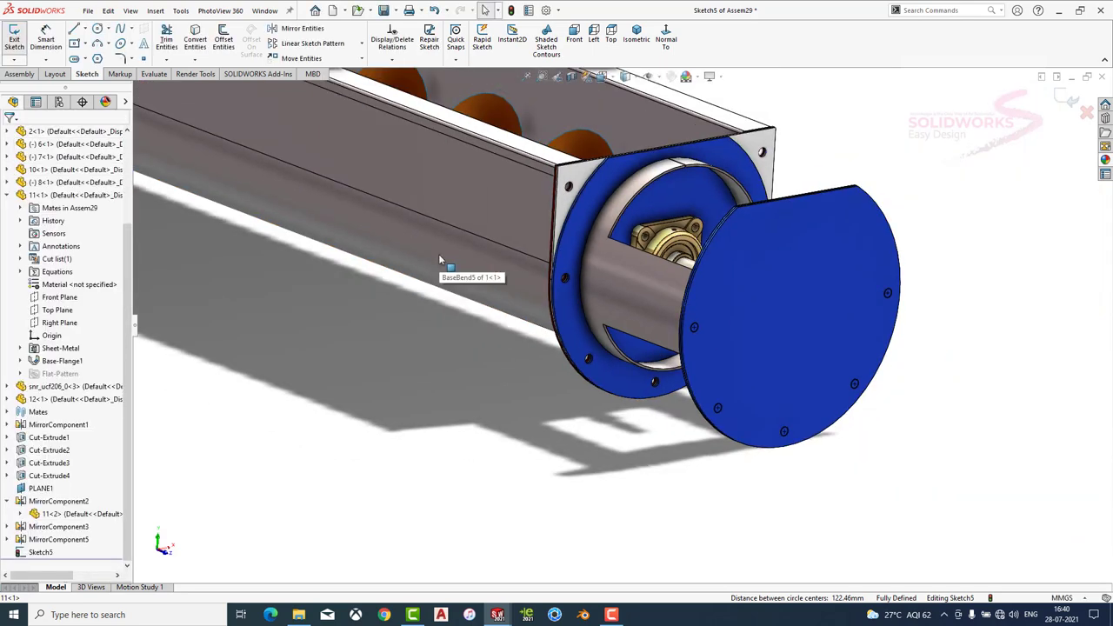
Cut the bolt holes through the end plate as Cut-Extrude6 and switch to isometric view.
click(19, 74)
click(371, 73)
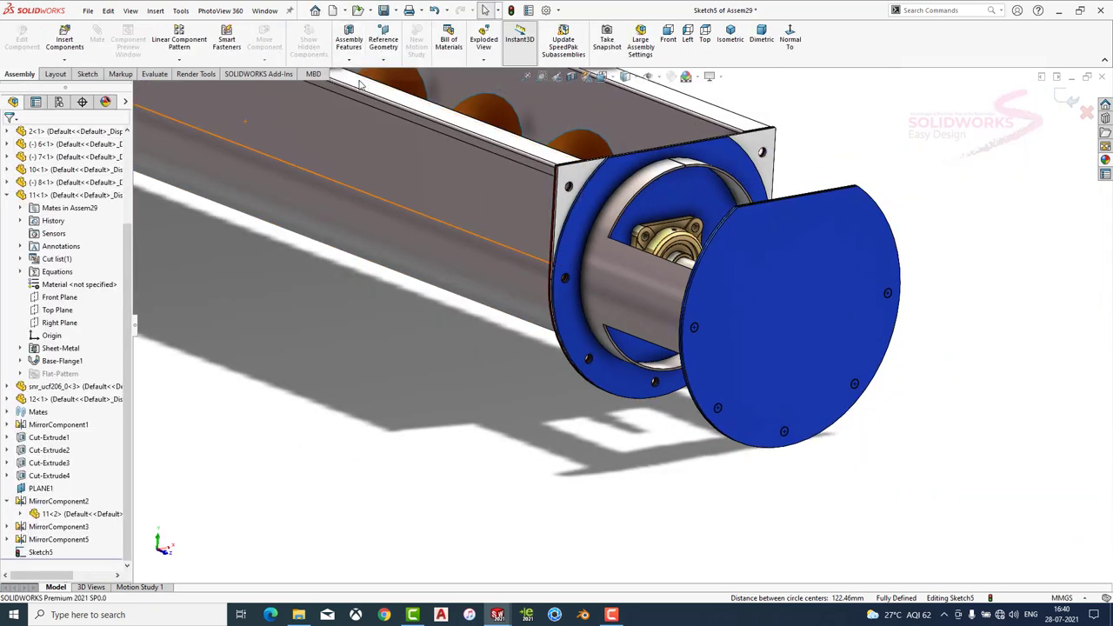
click(25, 134)
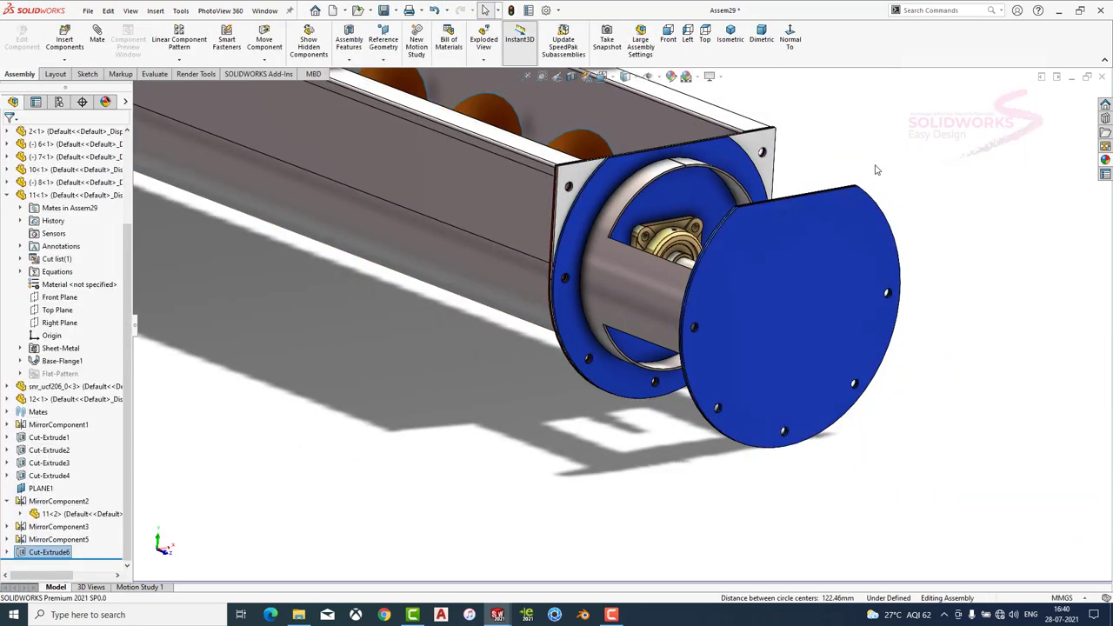
click(730, 39)
scroll(374, 520, down, 5)
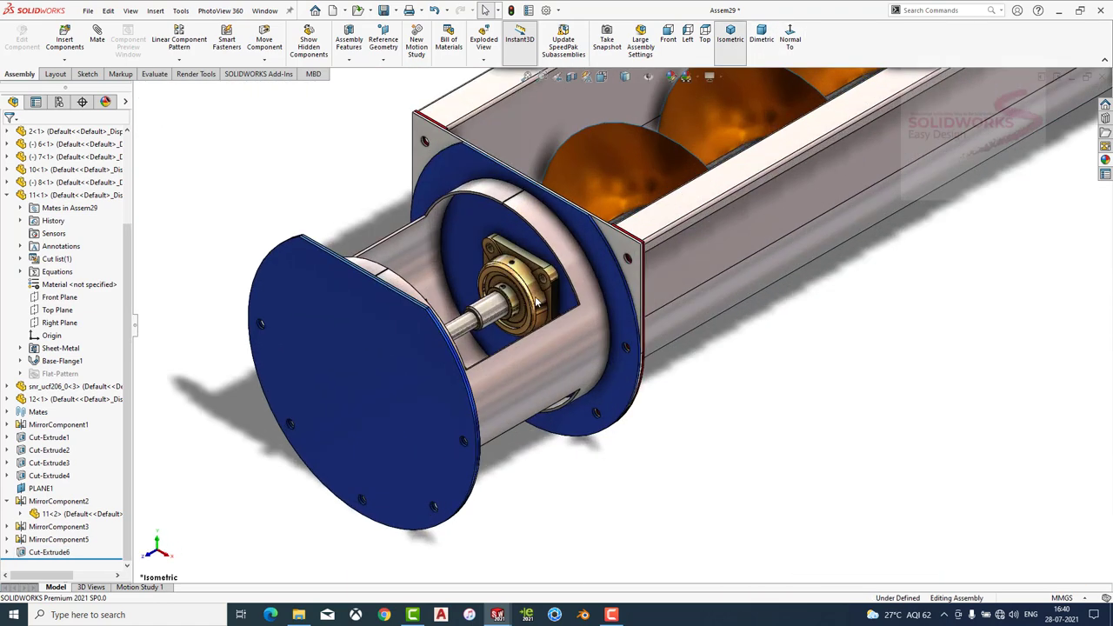
scroll(384, 428, down, 5)
click(8, 194)
Insert ring part 13 into the assembly beside the conveyor.
scroll(344, 192, up, 5)
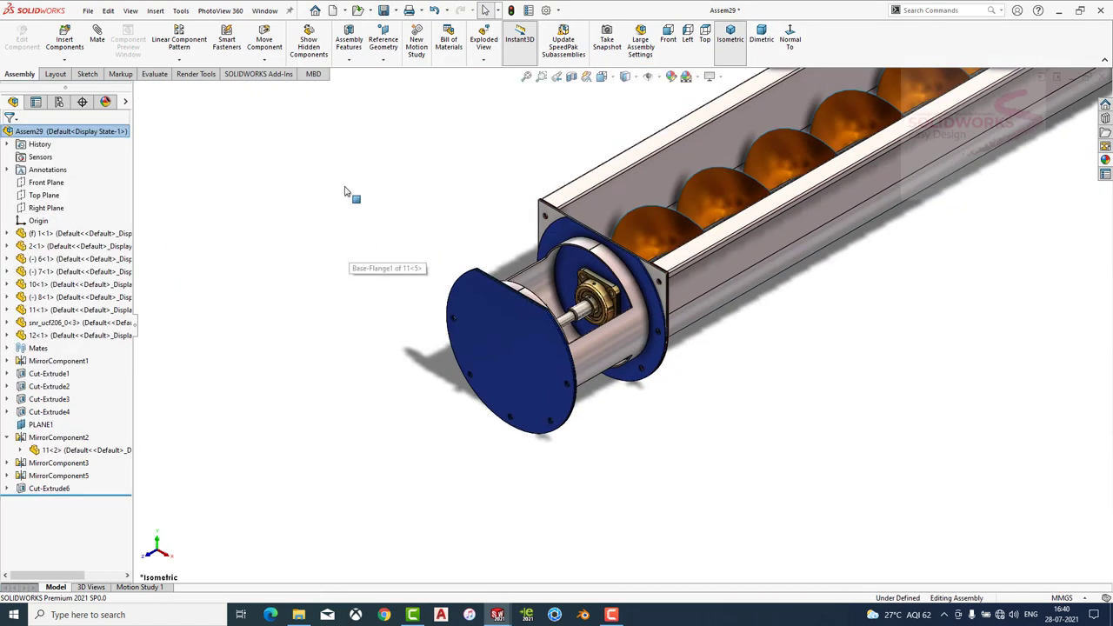
click(78, 45)
scroll(427, 304, down, 1)
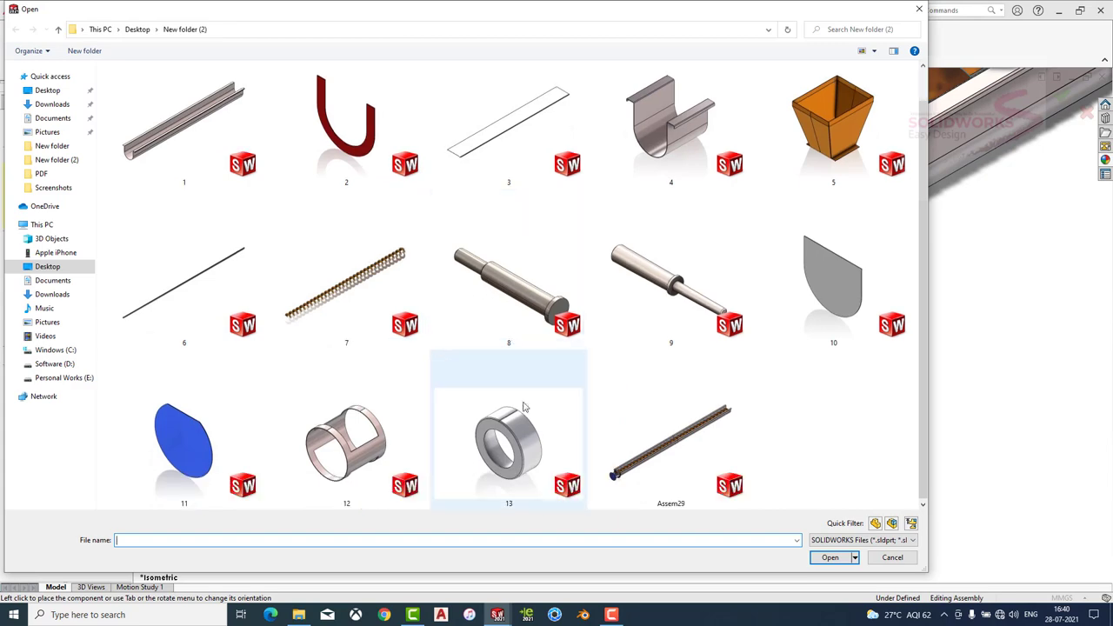
double_click(511, 434)
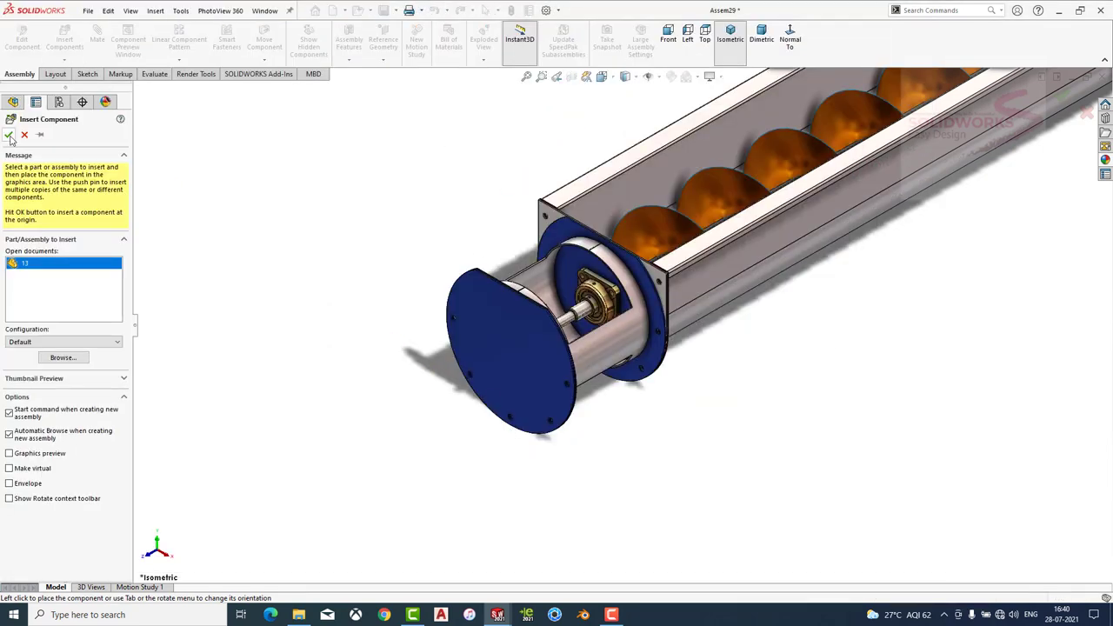
click(265, 341)
Set ring part 13 to float instead of fixed.
scroll(474, 335, up, 2)
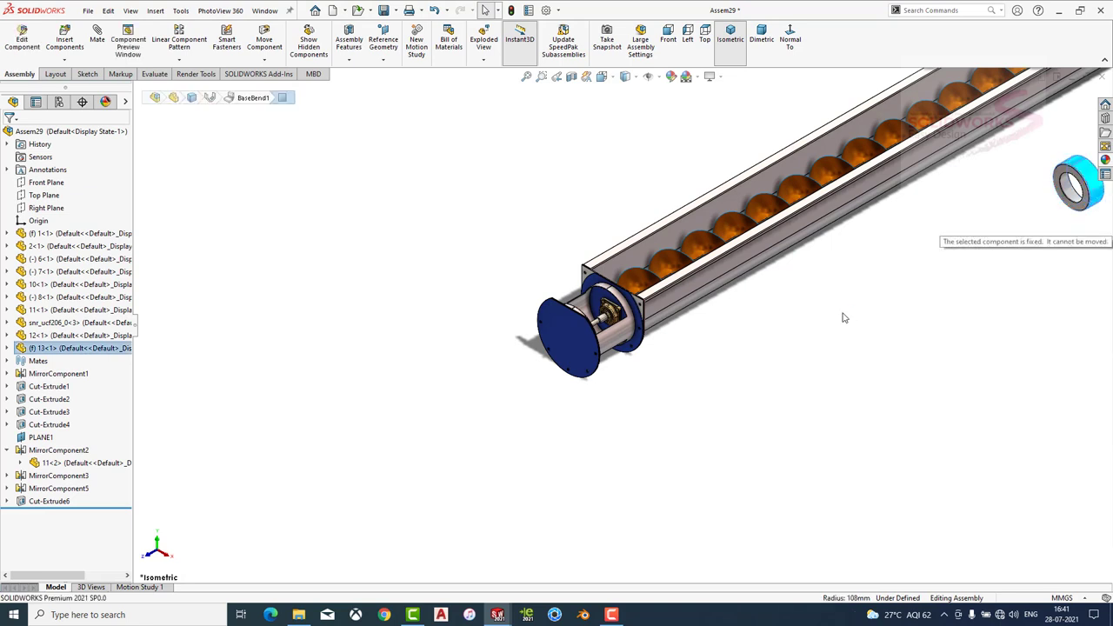
scroll(870, 287, up, 2)
right_click(896, 250)
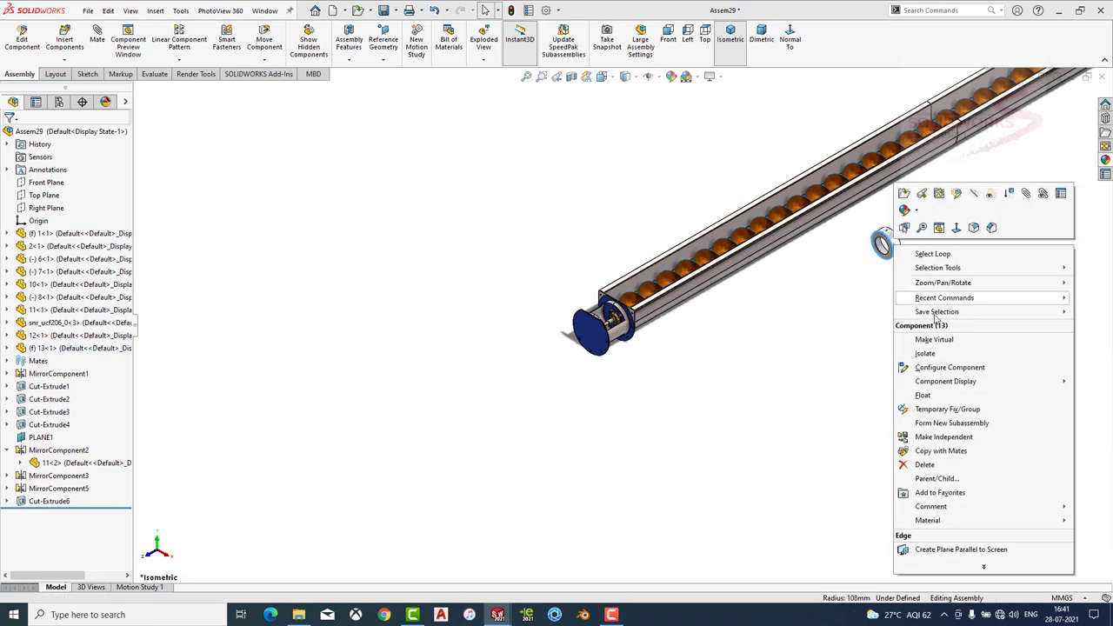
click(927, 396)
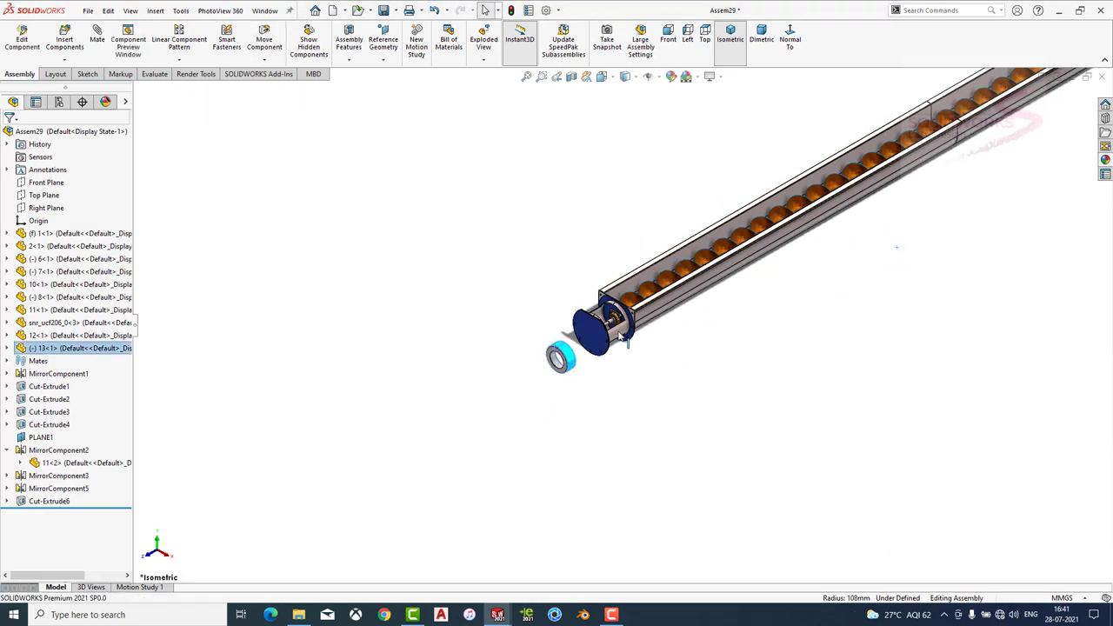
scroll(548, 398, down, 3)
scroll(505, 392, down, 3)
middle_drag(565, 320, 569, 310)
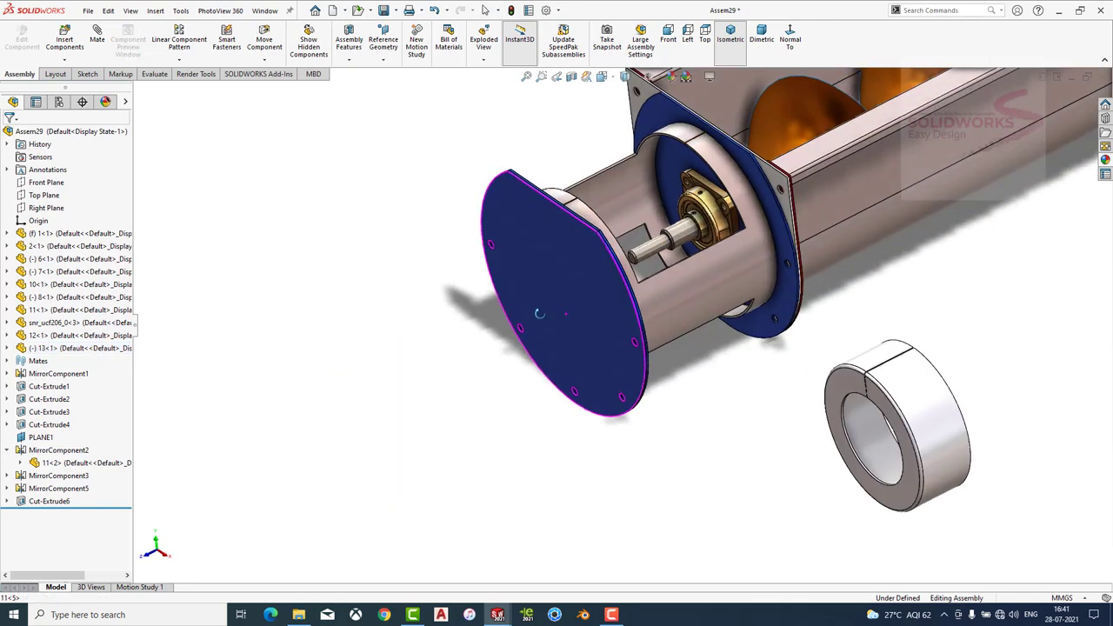
Sketch on the outer end plate and convert the shaft's circular end edge into a circle.
click(572, 289)
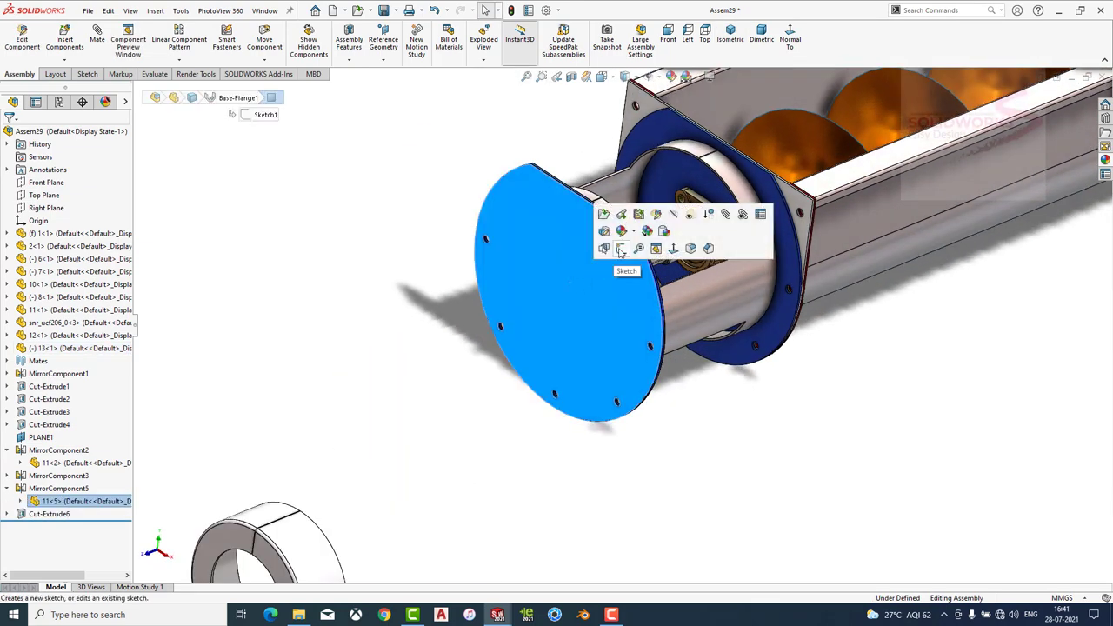
click(620, 249)
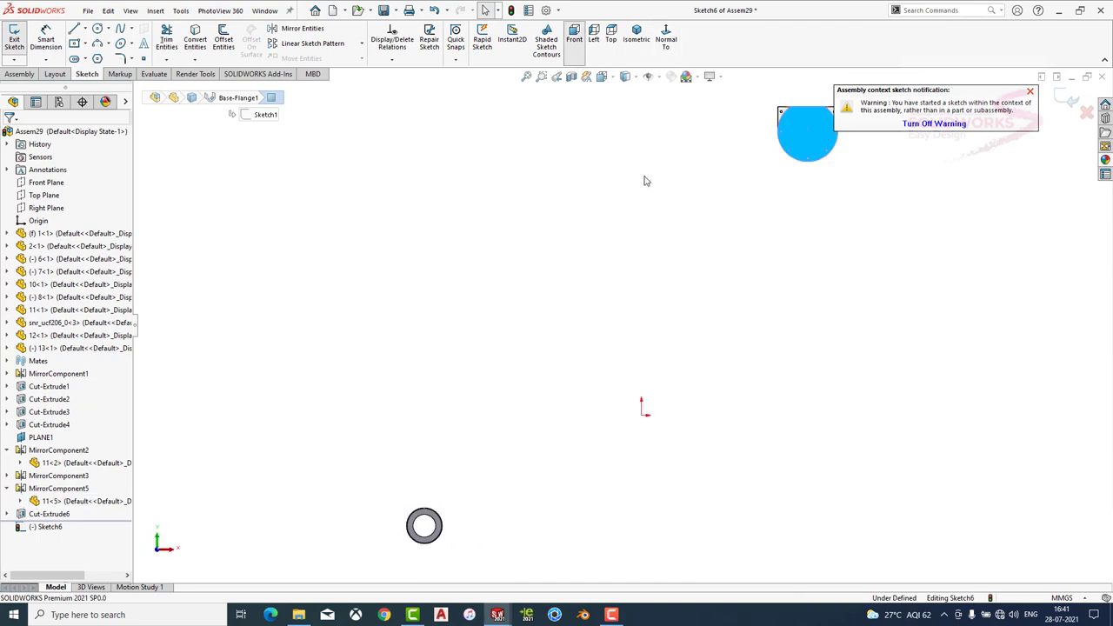
key(f)
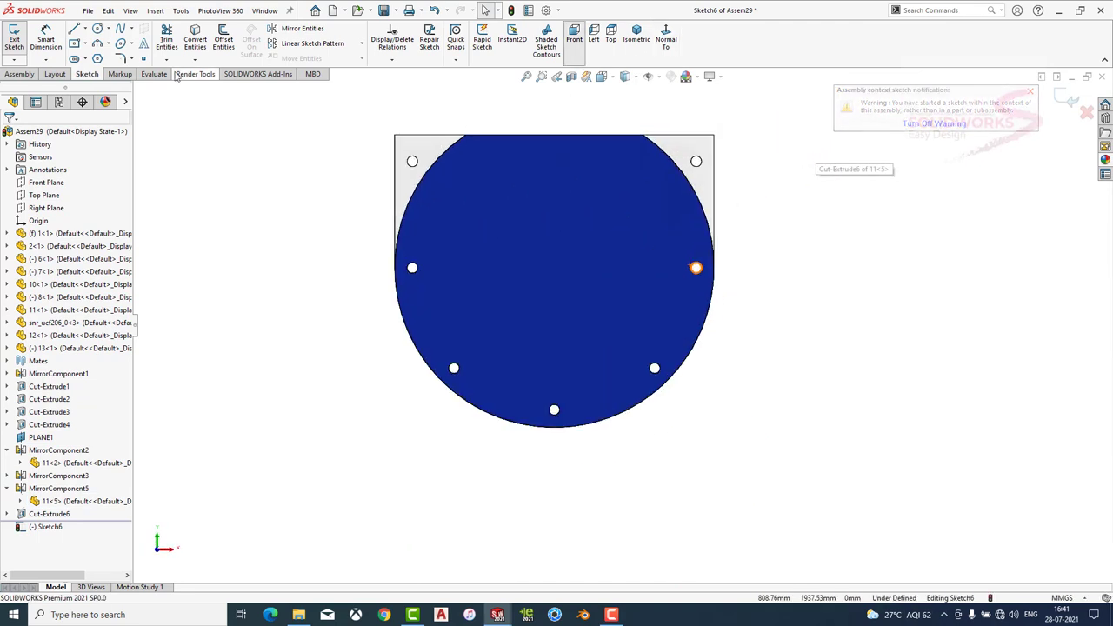
click(97, 29)
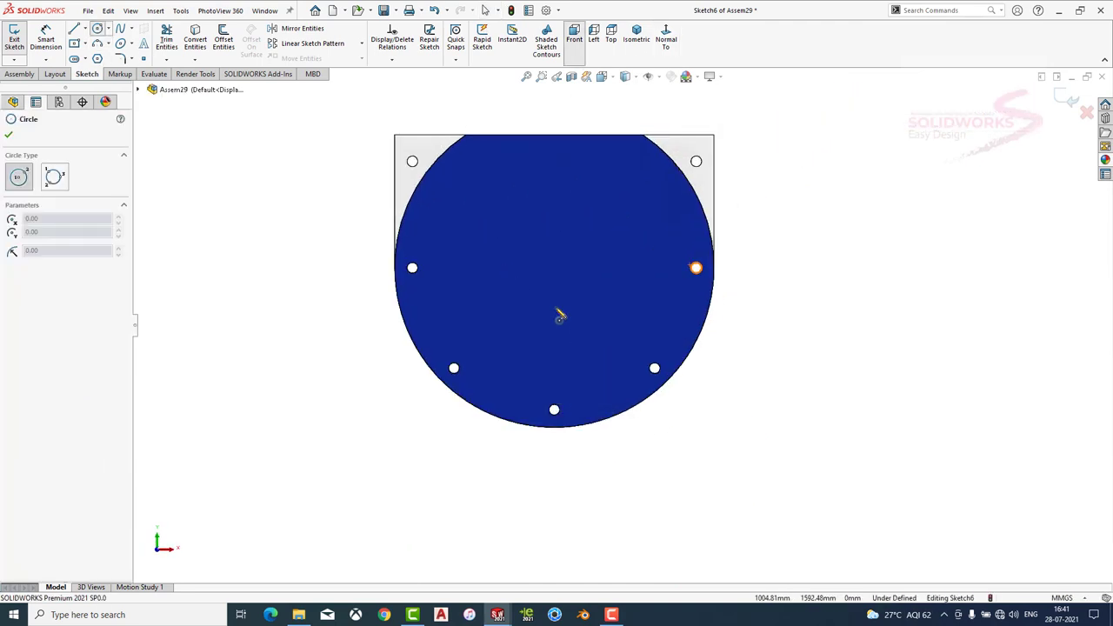
key(Escape)
key(ctrl+7)
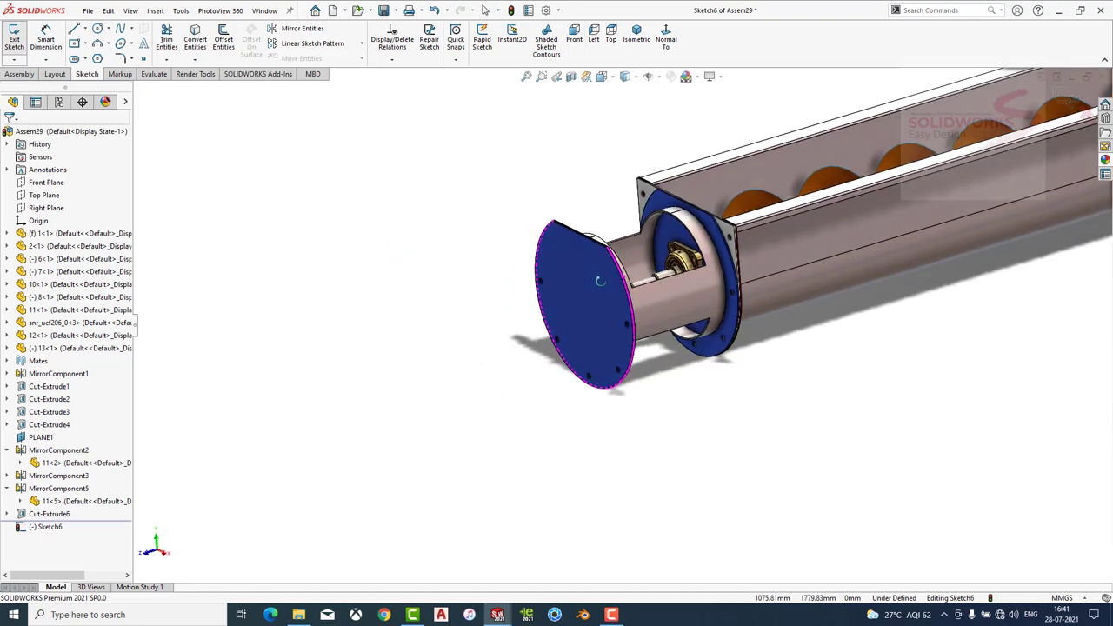
scroll(696, 287, down, 5)
middle_drag(692, 264, 837, 256)
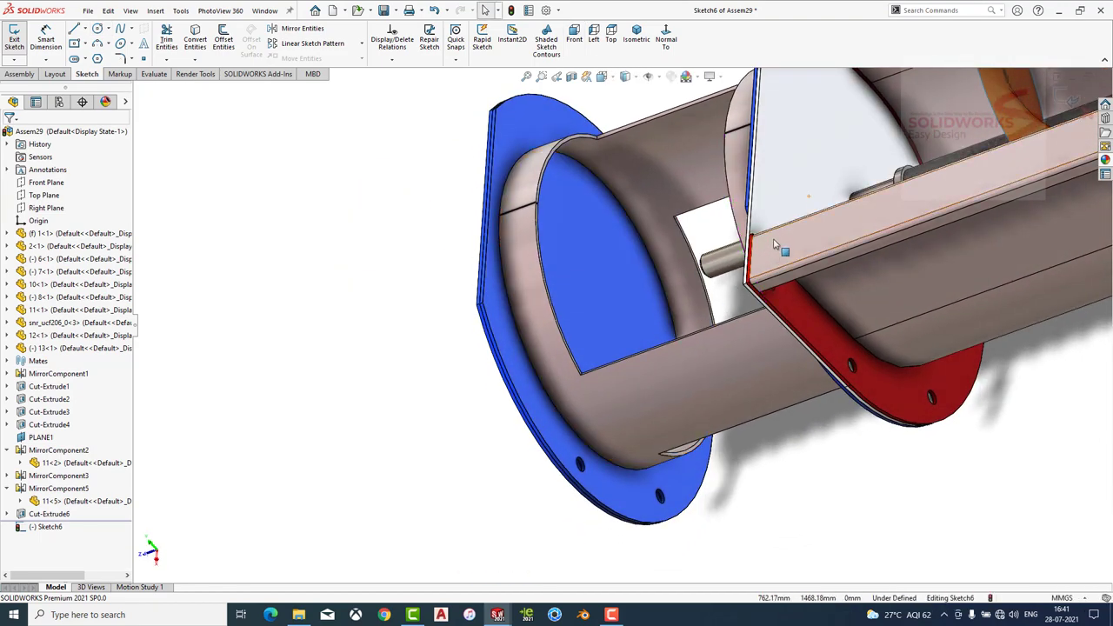
scroll(836, 255, down, 5)
click(773, 202)
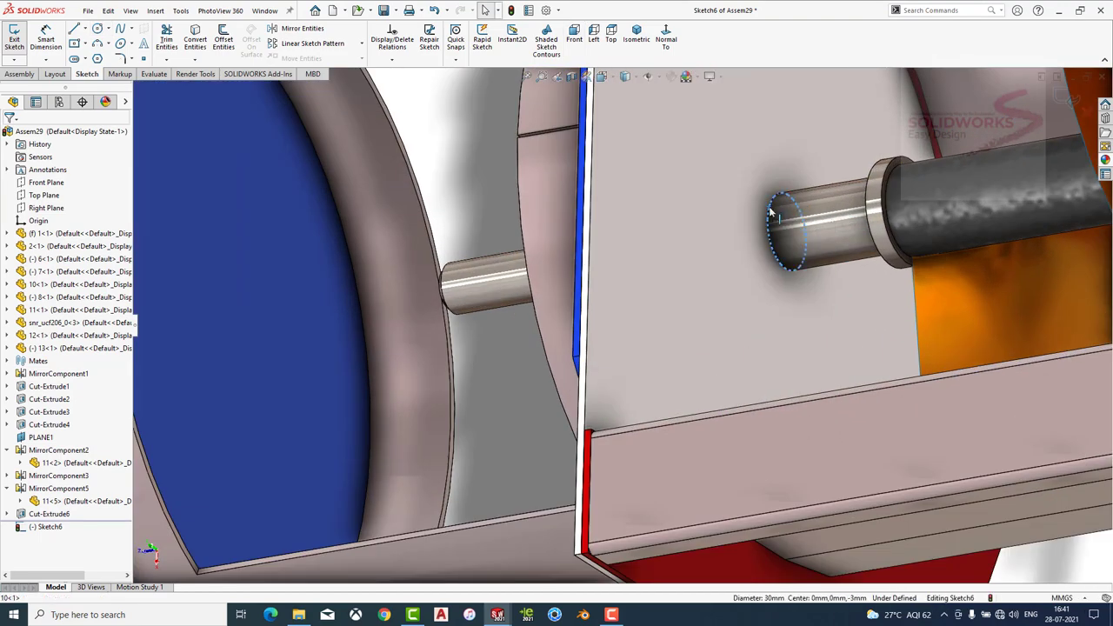
click(196, 50)
key(f)
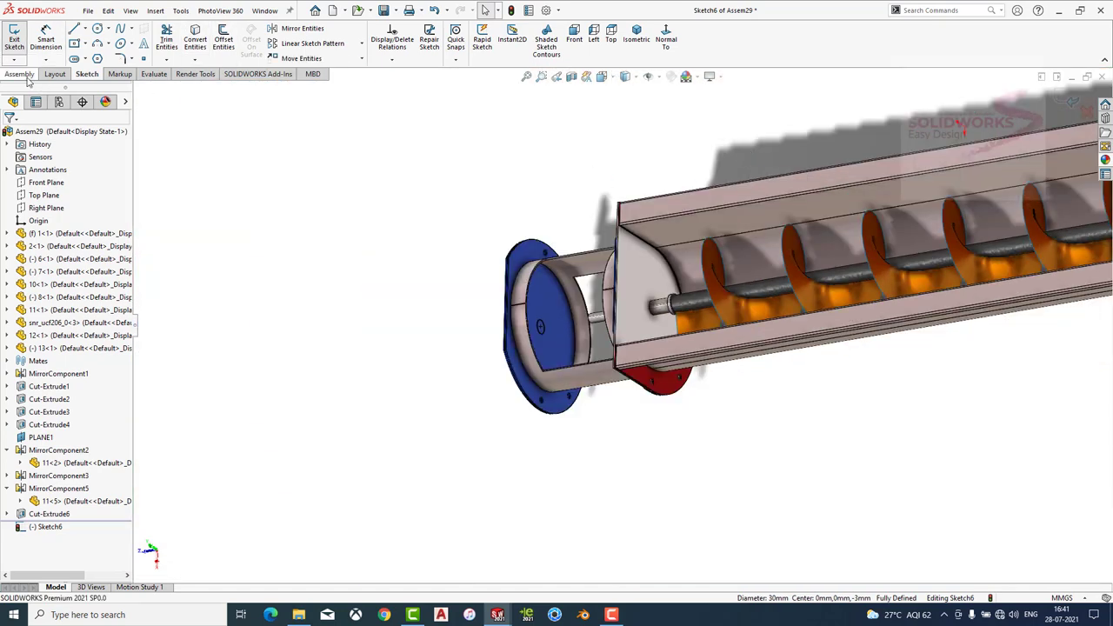
Extrude-cut the shaft circle through the end cover with Through All and Mid Plane.
click(26, 75)
click(372, 74)
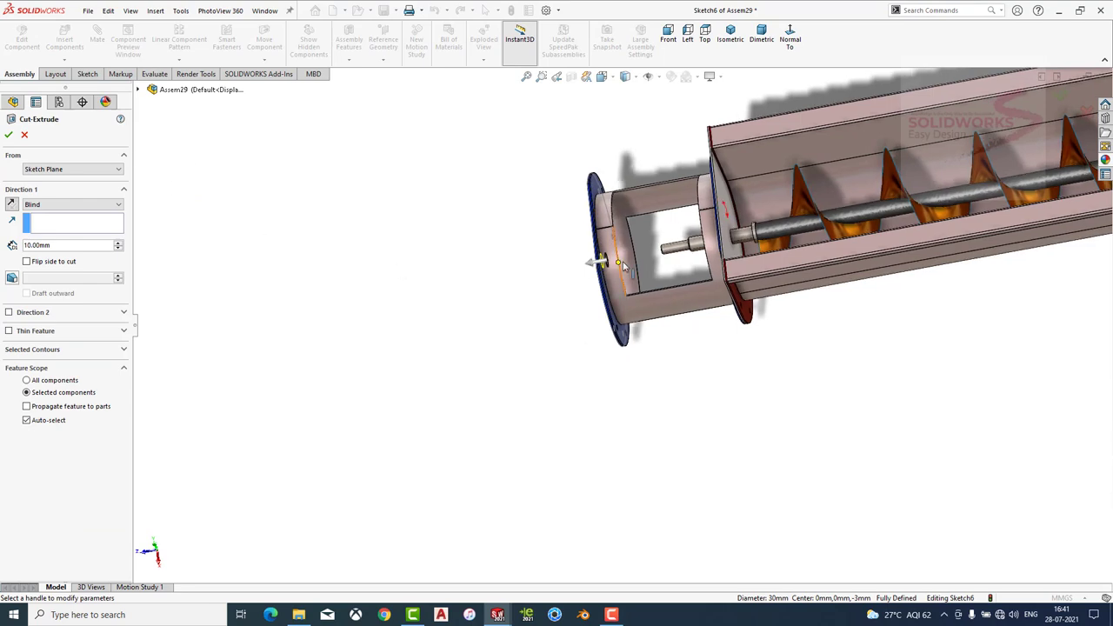
scroll(622, 252, down, 3)
scroll(622, 252, down, 2)
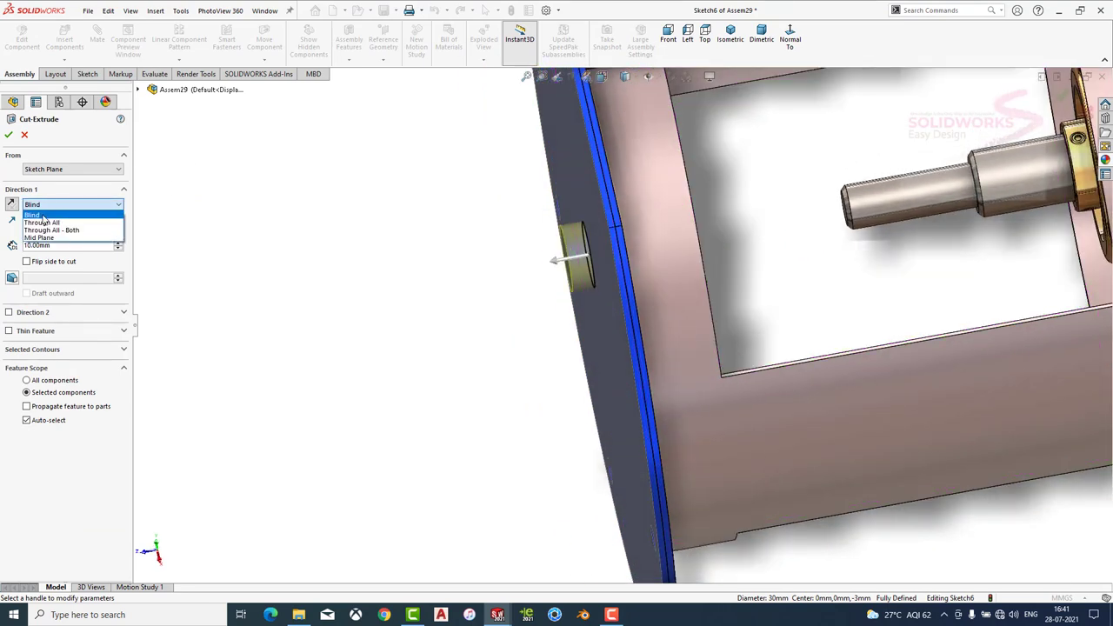
click(43, 223)
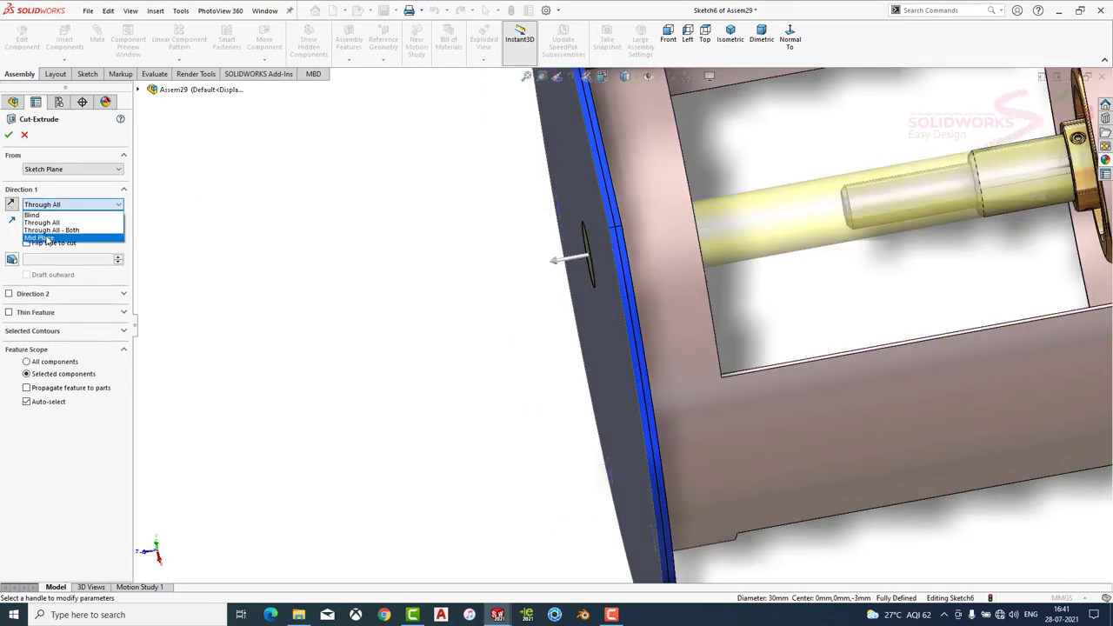
click(39, 238)
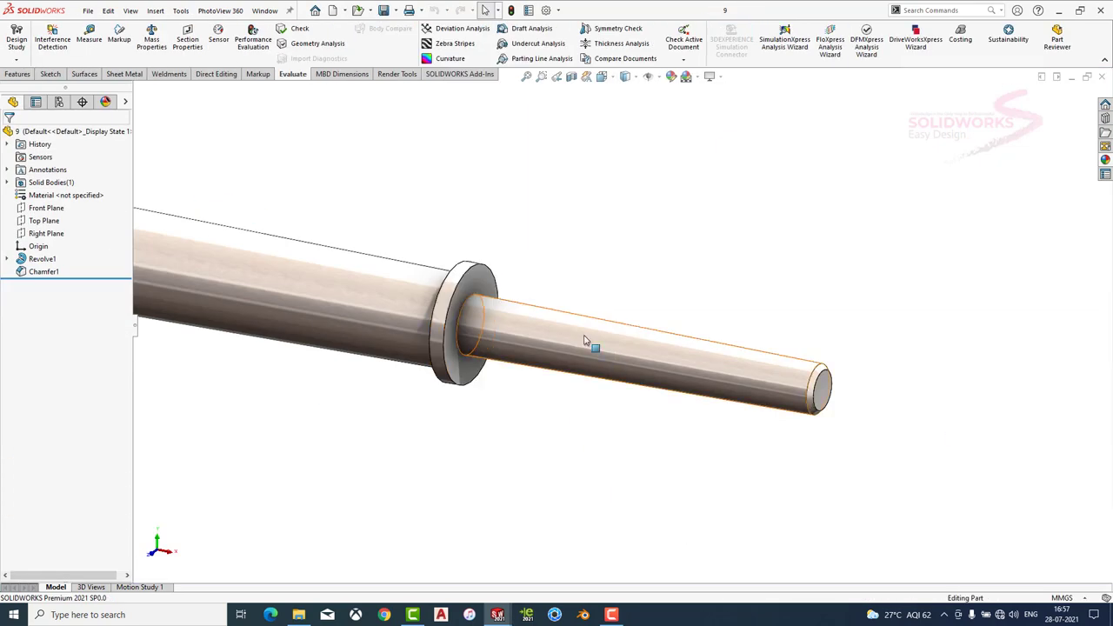
Shorten the shaft sketch's 150 mm step to 107.77 mm (150-42.2).
click(9, 259)
click(52, 269)
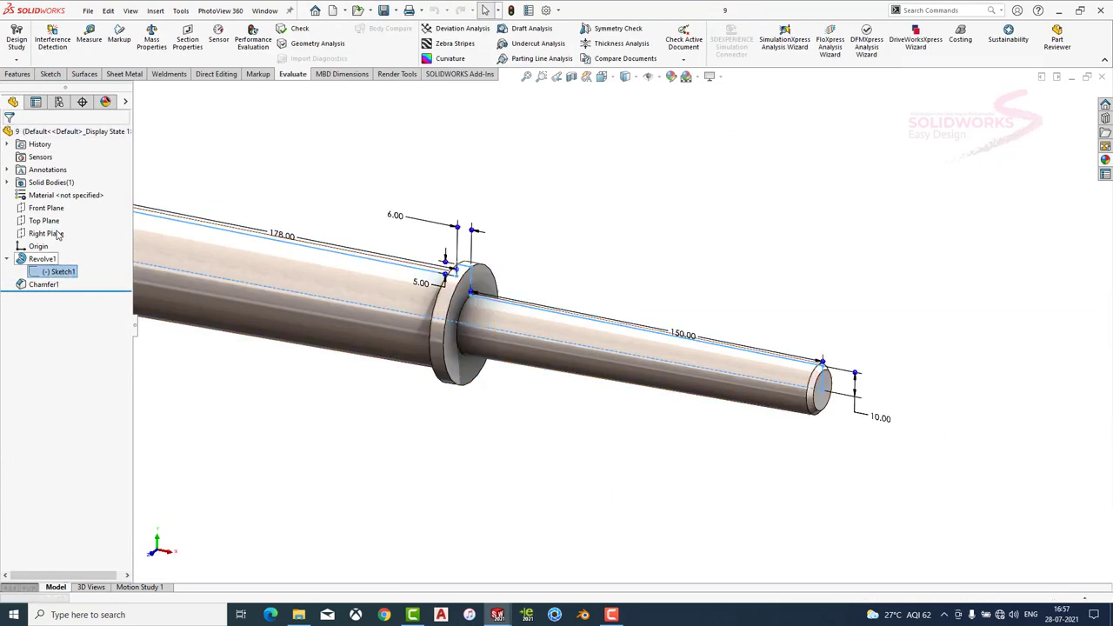
click(63, 247)
double_click(689, 338)
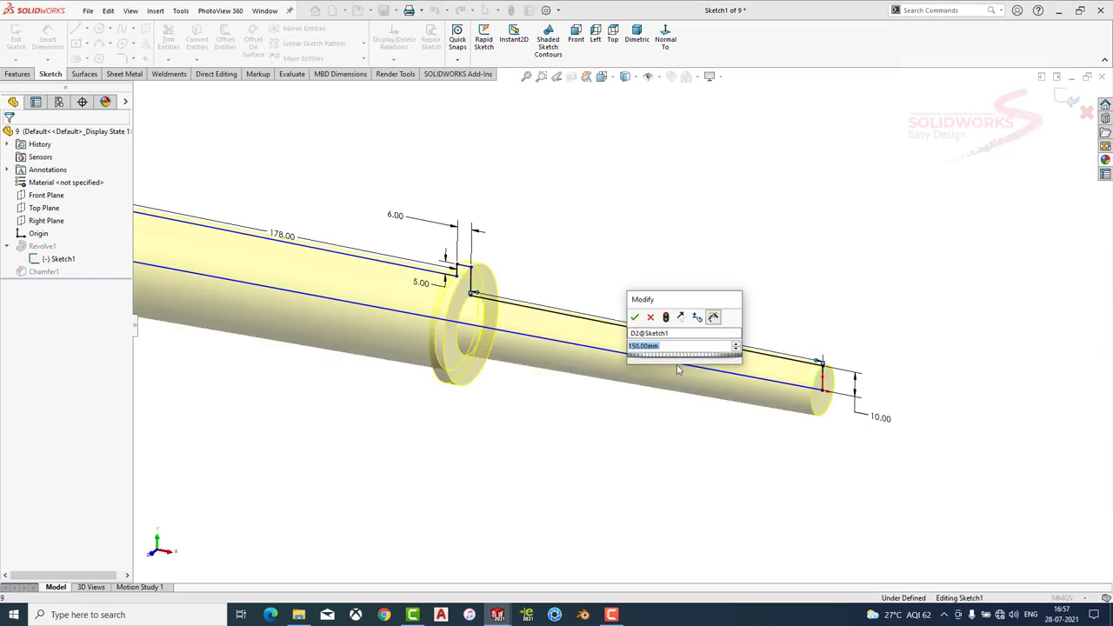
text(150)
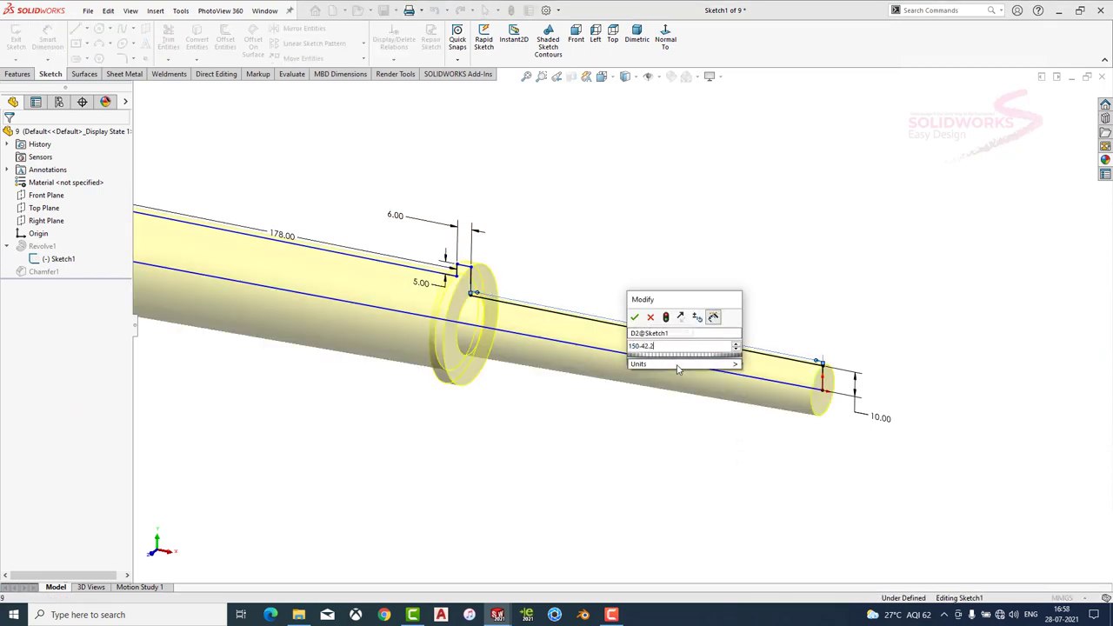
key(Return)
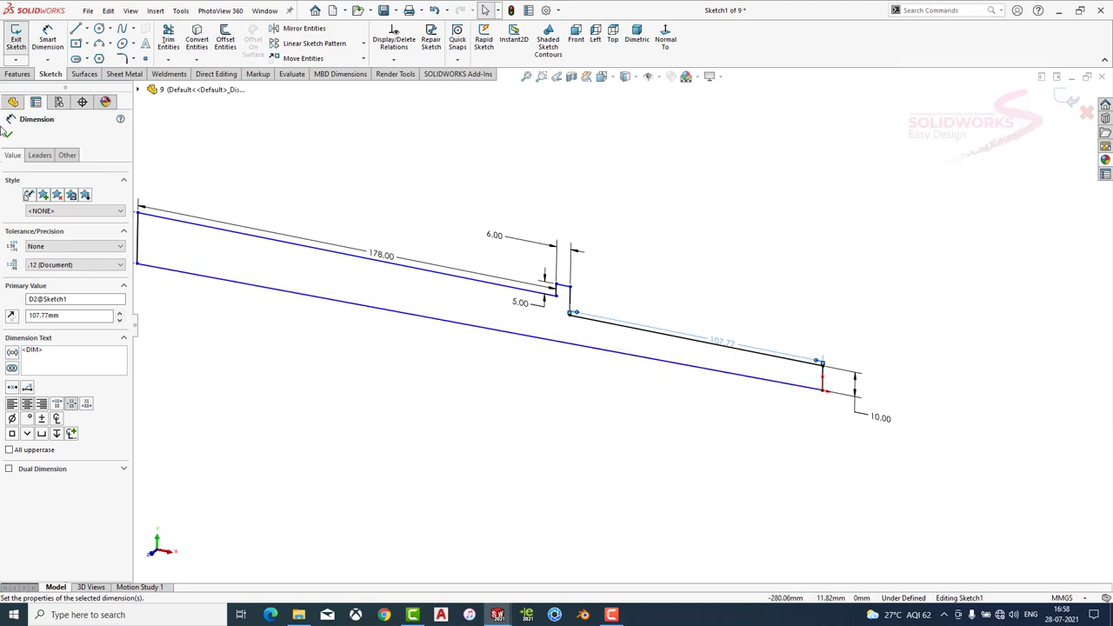
click(6, 132)
click(1075, 98)
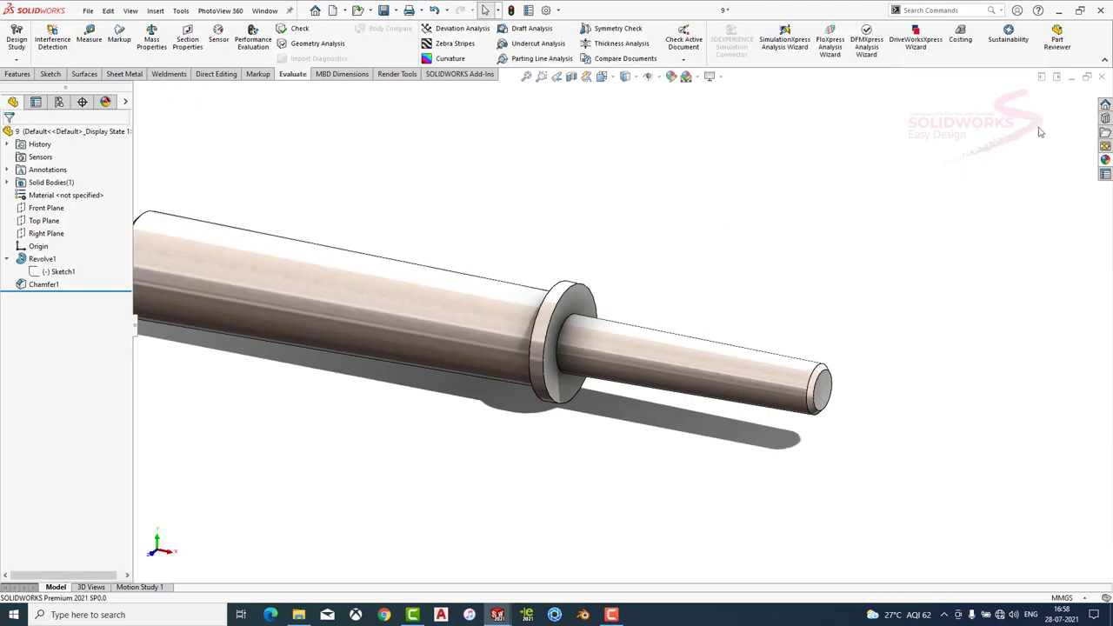
Close and save shaft part 9, then rebuild the assembly.
click(1102, 76)
click(536, 306)
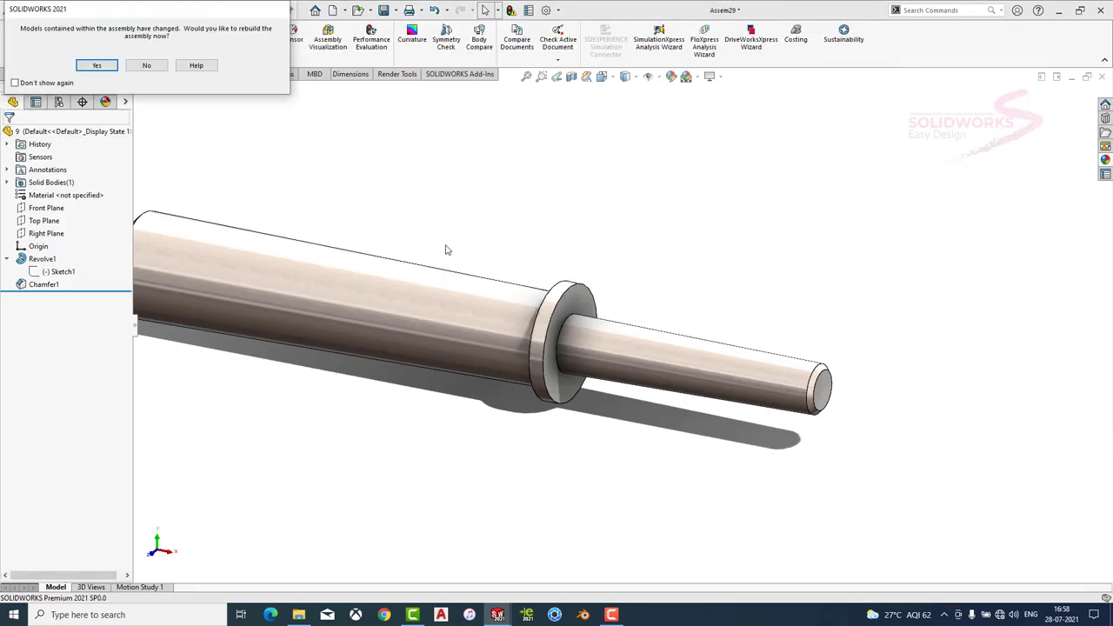
click(95, 66)
drag(489, 325, 280, 412)
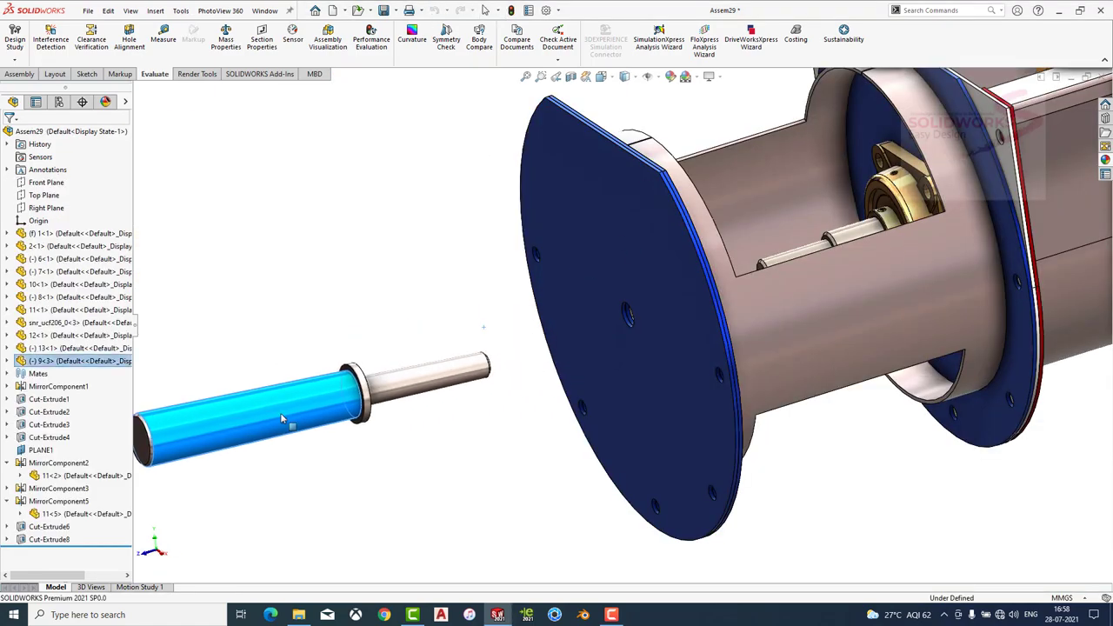
mouse_move(280, 413)
middle_down()
mouse_move(385, 460)
mouse_move(422, 409)
middle_up()
Measure the shaft and the housing.
scroll(422, 290, down, 5)
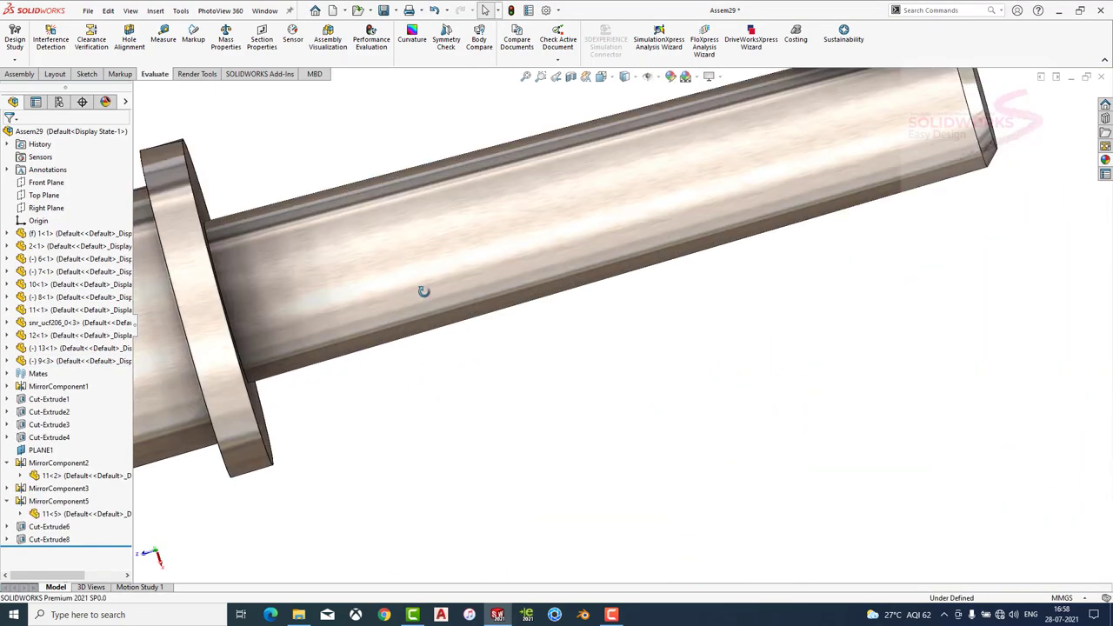
scroll(541, 366, down, 3)
scroll(541, 364, up, 4)
click(535, 358)
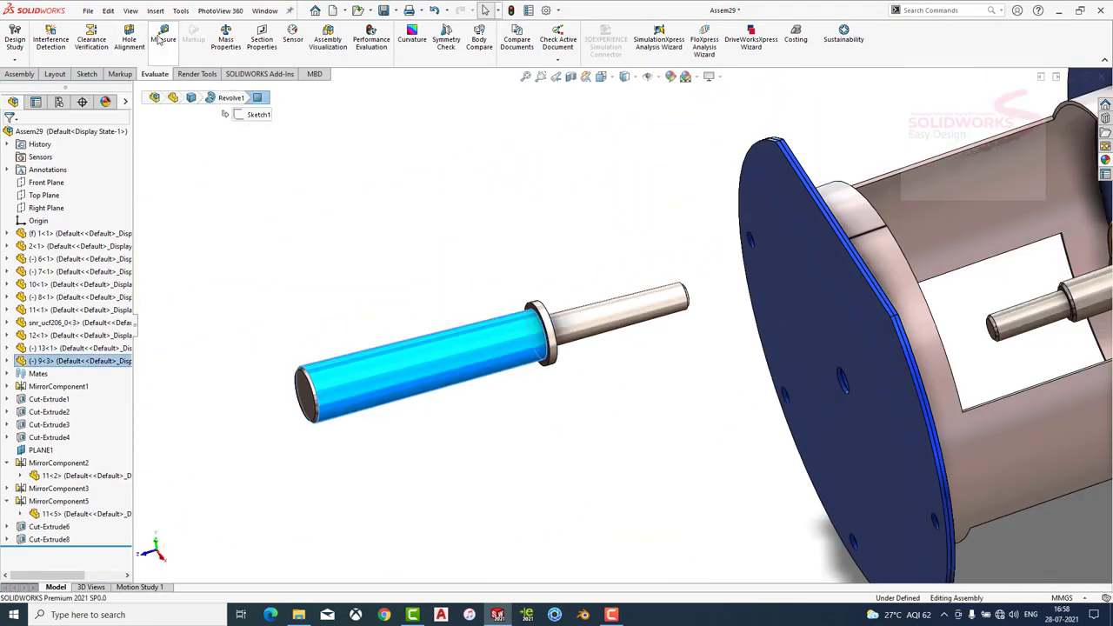
click(162, 39)
click(913, 201)
key(Escape)
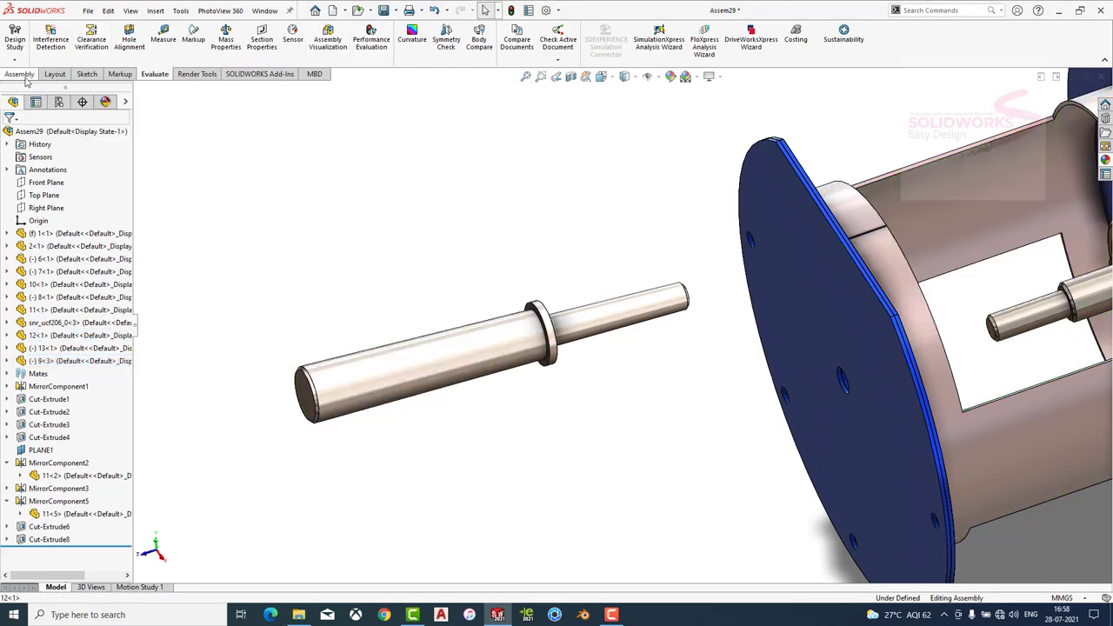
Mate the shaft face to the end cover plate.
scroll(604, 360, down, 3)
mouse_move(603, 360)
middle_down()
mouse_move(647, 370)
mouse_move(783, 287)
middle_up()
click(985, 163)
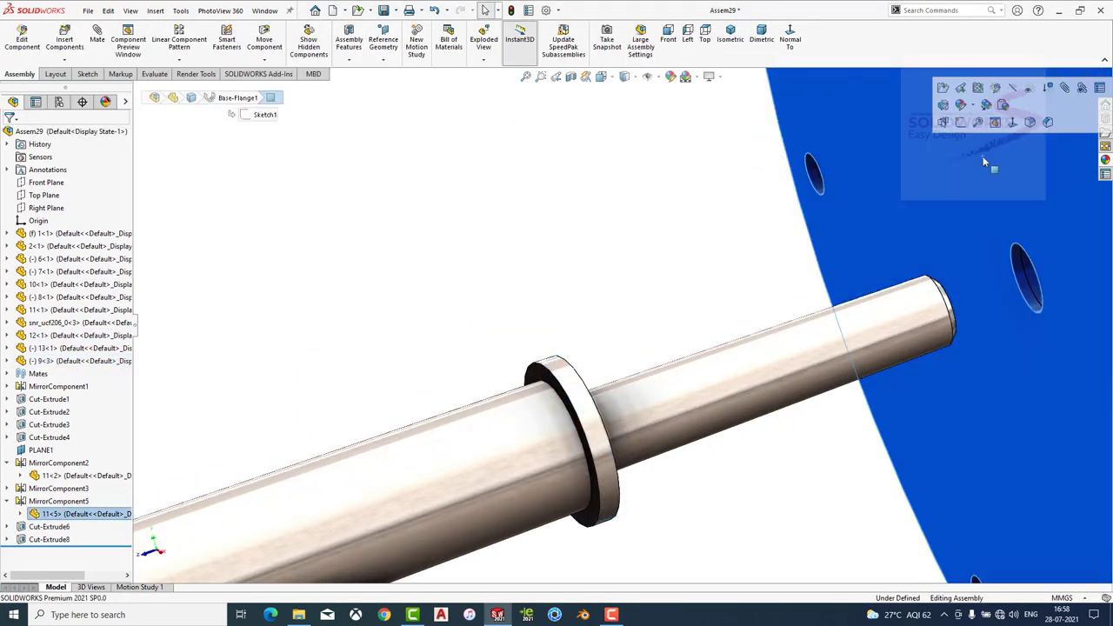
click(1065, 87)
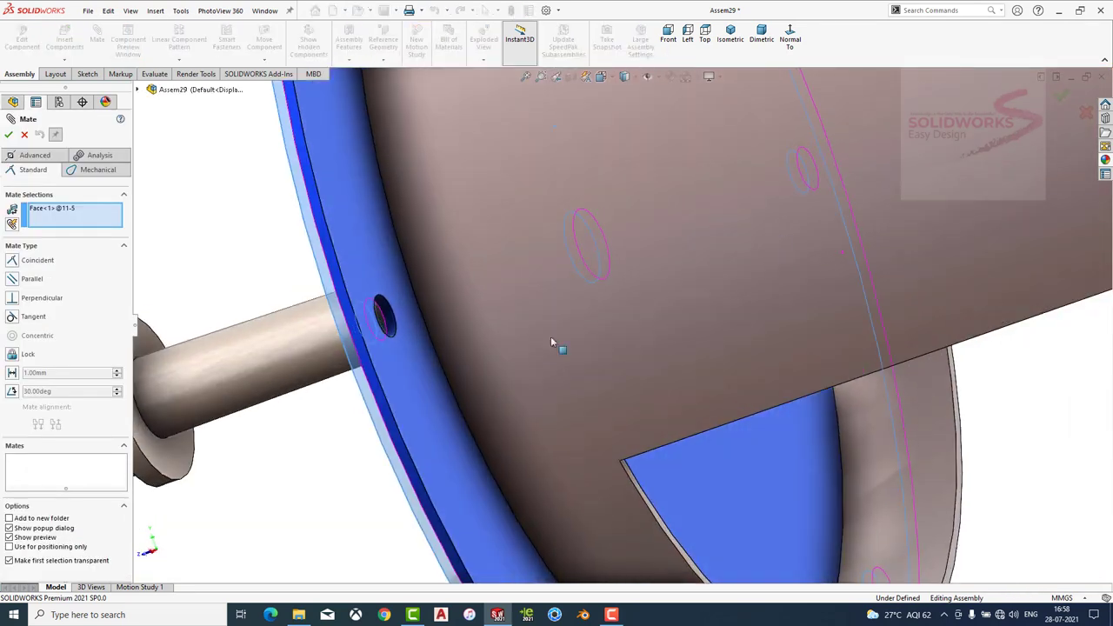
click(198, 447)
mouse_move(199, 447)
middle_down()
mouse_move(442, 364)
mouse_move(565, 304)
middle_up()
key(Return)
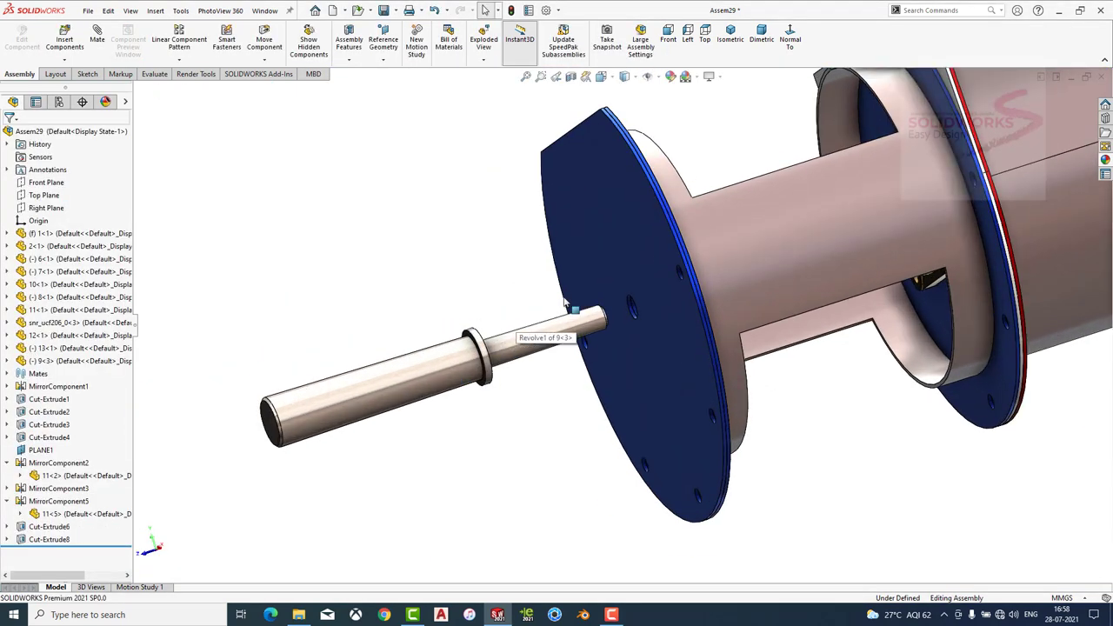
scroll(644, 261, up, 5)
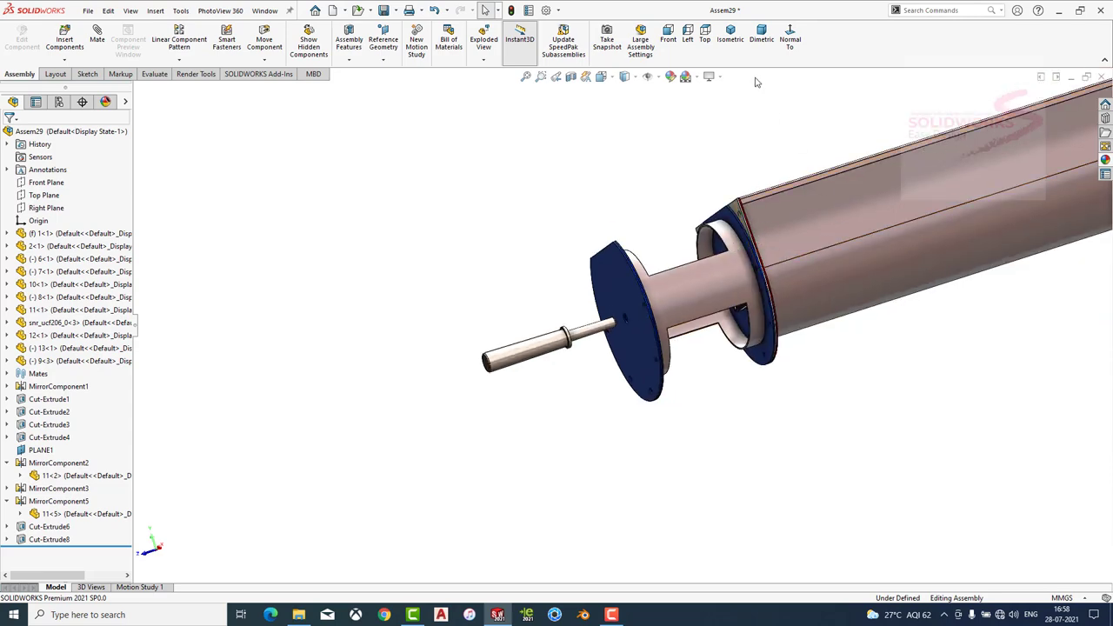
Add a Coincident mate seating the shaft collar edge flush against the plate face.
click(762, 35)
scroll(567, 380, down, 3)
scroll(568, 380, down, 2)
scroll(564, 348, down, 2)
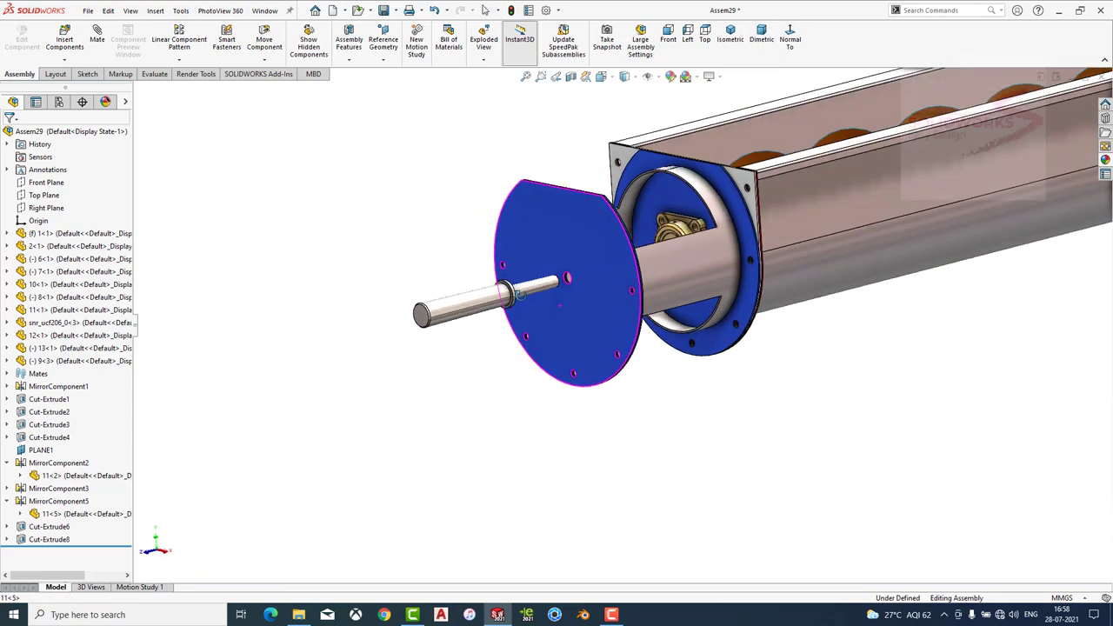
scroll(557, 309, up, 2)
scroll(555, 311, down, 5)
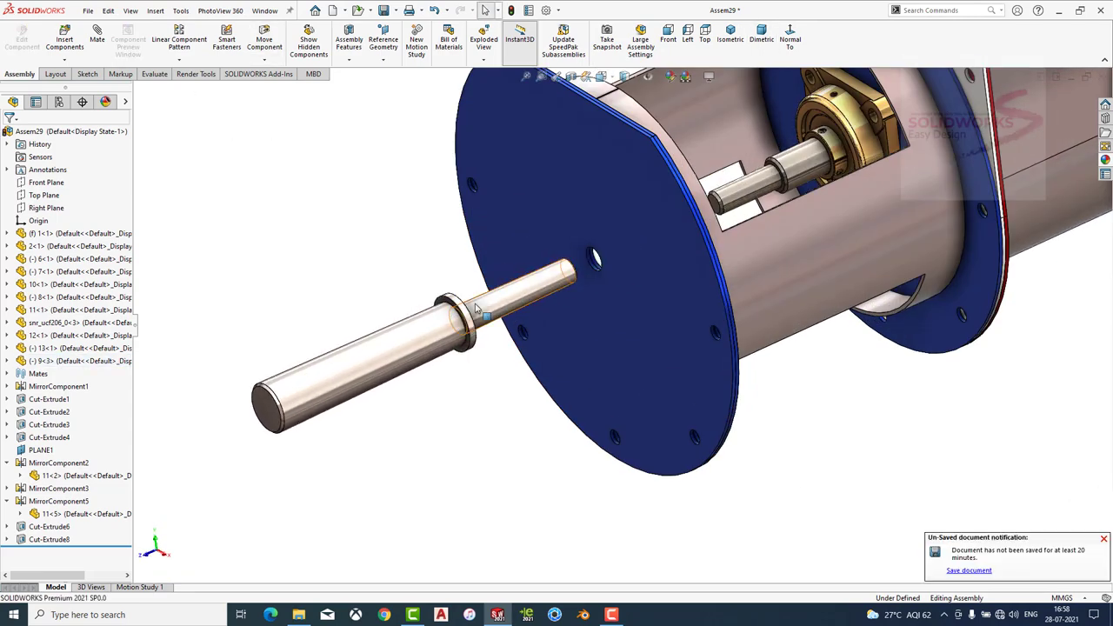
scroll(456, 312, down, 3)
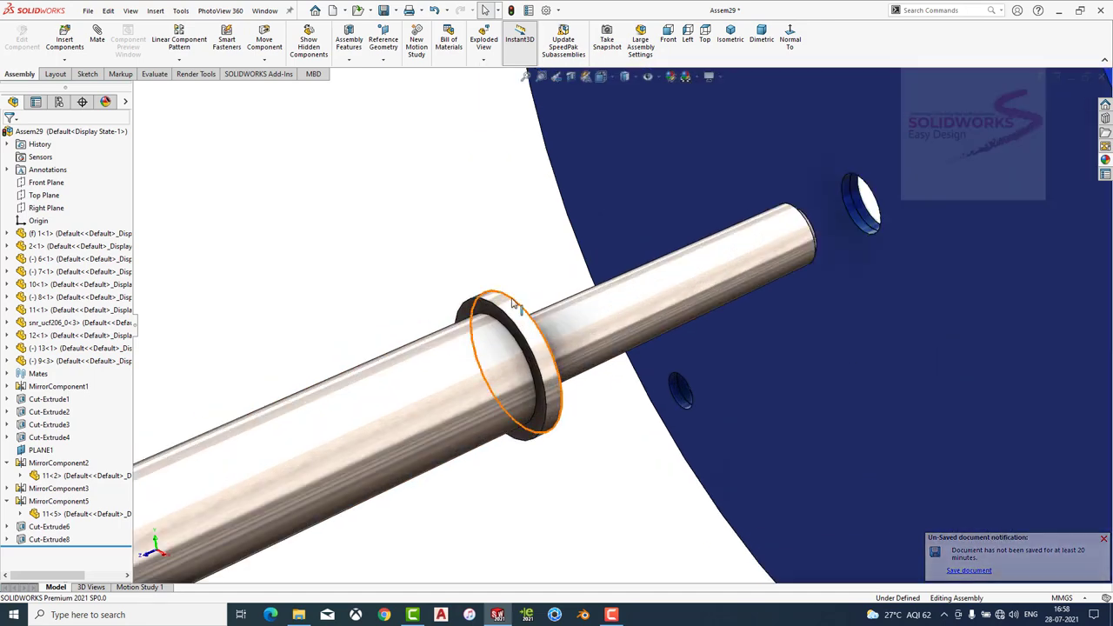
click(527, 310)
key(m)
click(725, 155)
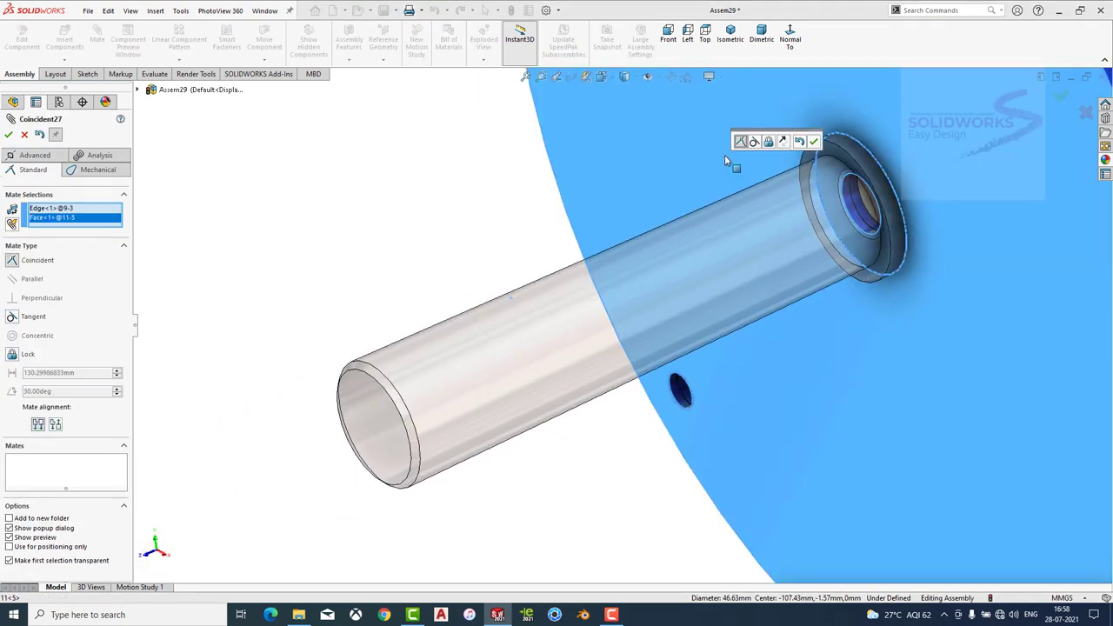
key(Return)
scroll(661, 296, up, 3)
scroll(713, 300, up, 3)
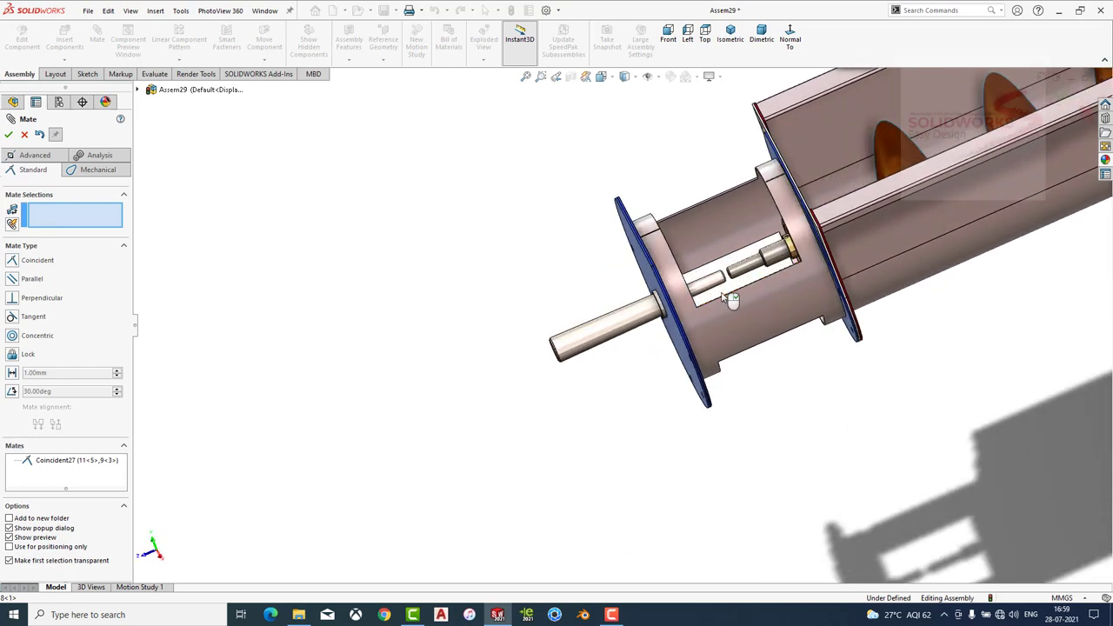
scroll(783, 309, up, 3)
scroll(844, 315, up, 2)
key(Escape)
Move the coupling ring beside the shaft end and mate its bore concentric to the shaft.
drag(1076, 257, 535, 356)
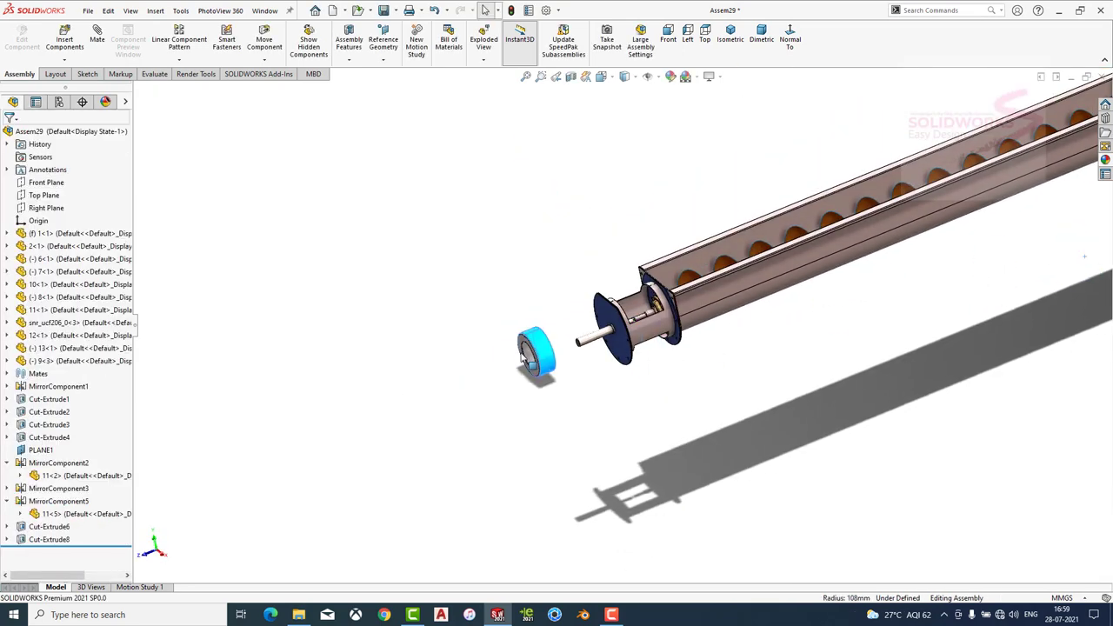
scroll(522, 361, down, 3)
scroll(391, 418, down, 2)
click(391, 419)
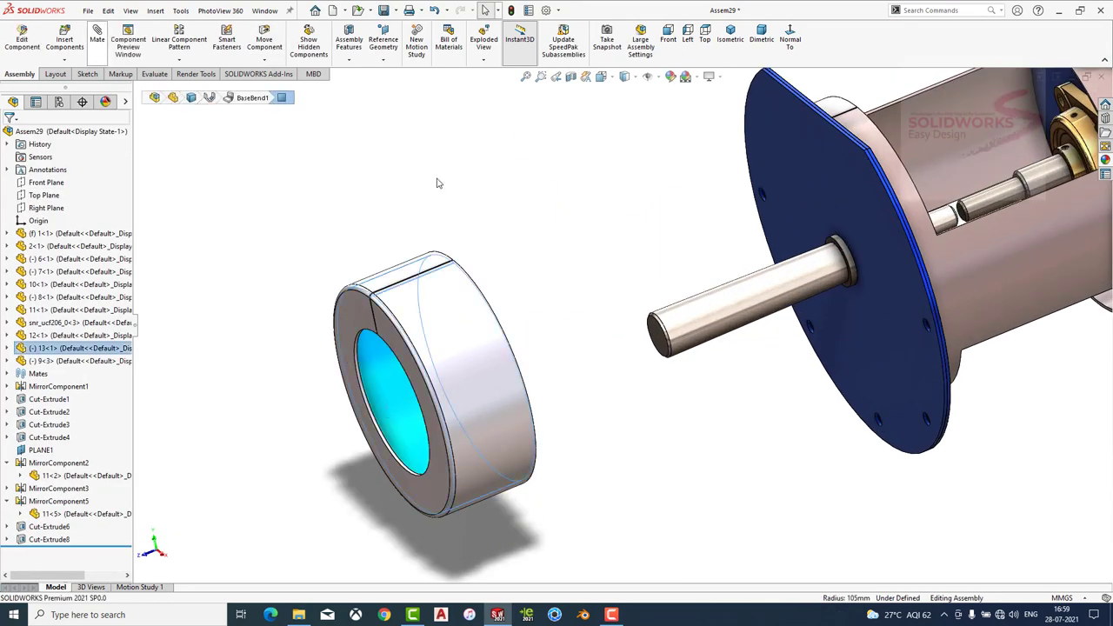
click(97, 39)
click(759, 305)
click(807, 279)
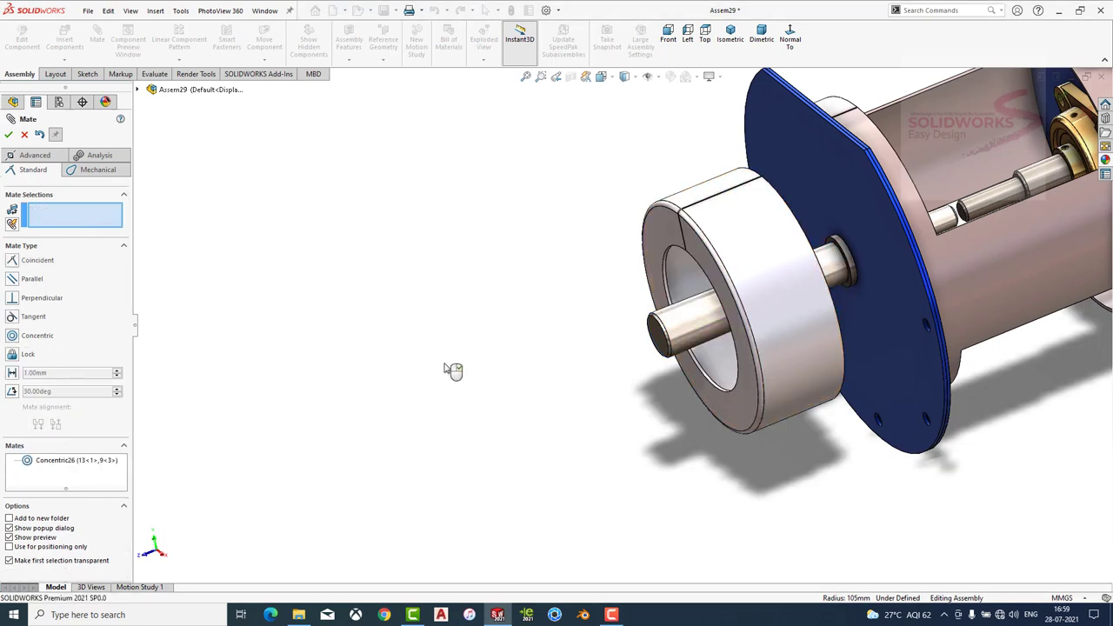
key(Escape)
Mate the ring's back face coincident with the end cover face.
drag(644, 287, 572, 316)
scroll(594, 292, down, 2)
scroll(594, 293, down, 3)
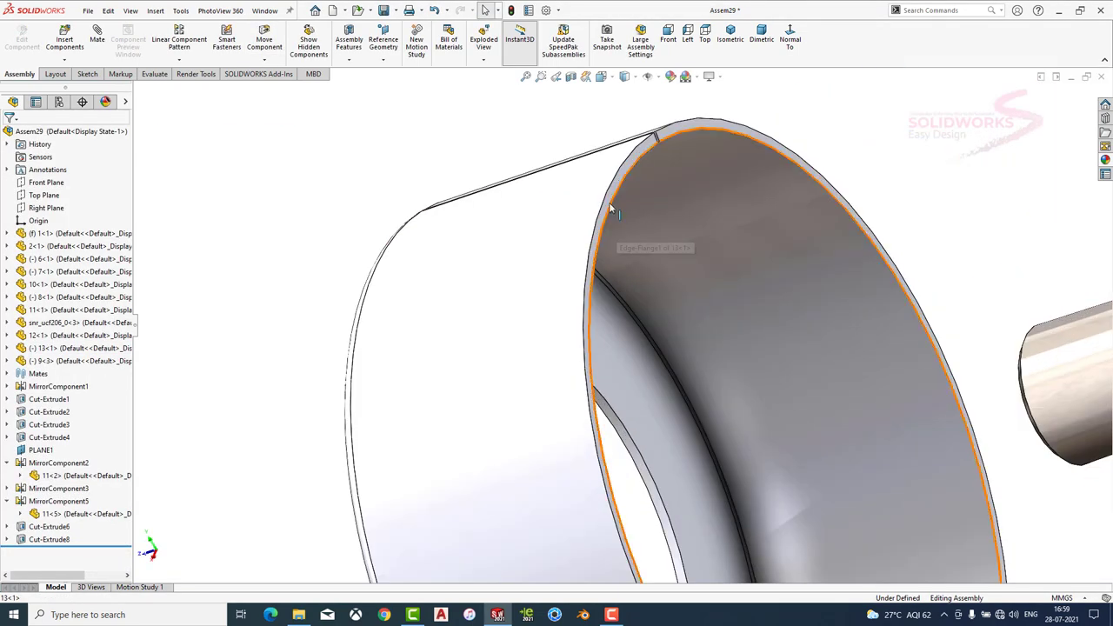
click(609, 199)
scroll(609, 199, up, 4)
middle_drag(701, 366, 963, 233)
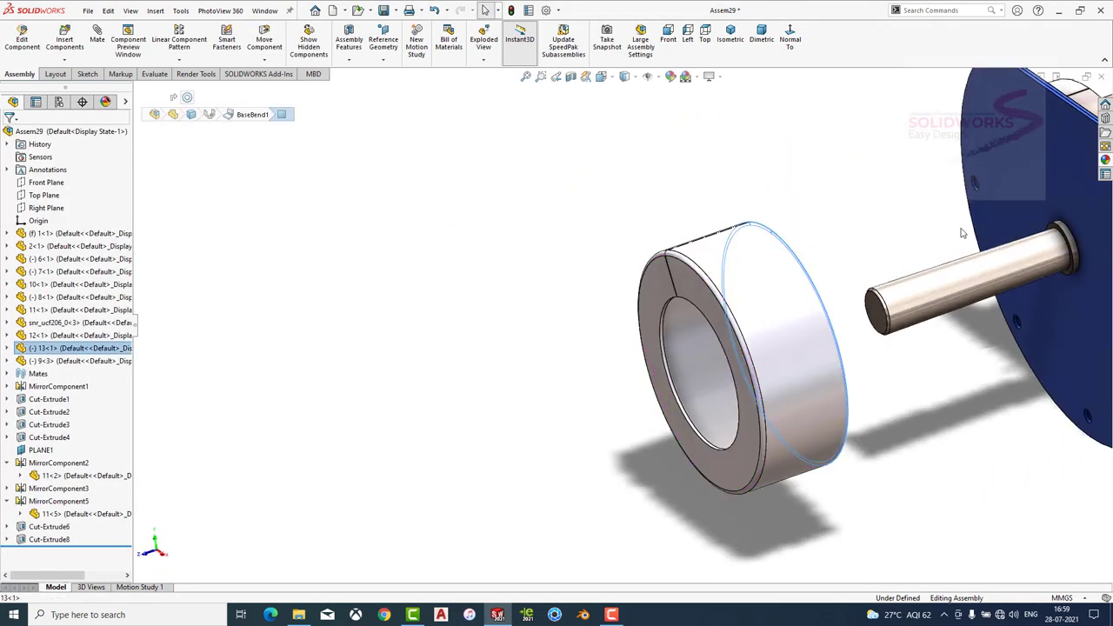
click(1009, 172)
click(961, 110)
middle_drag(870, 191, 765, 245)
scroll(765, 253, down, 3)
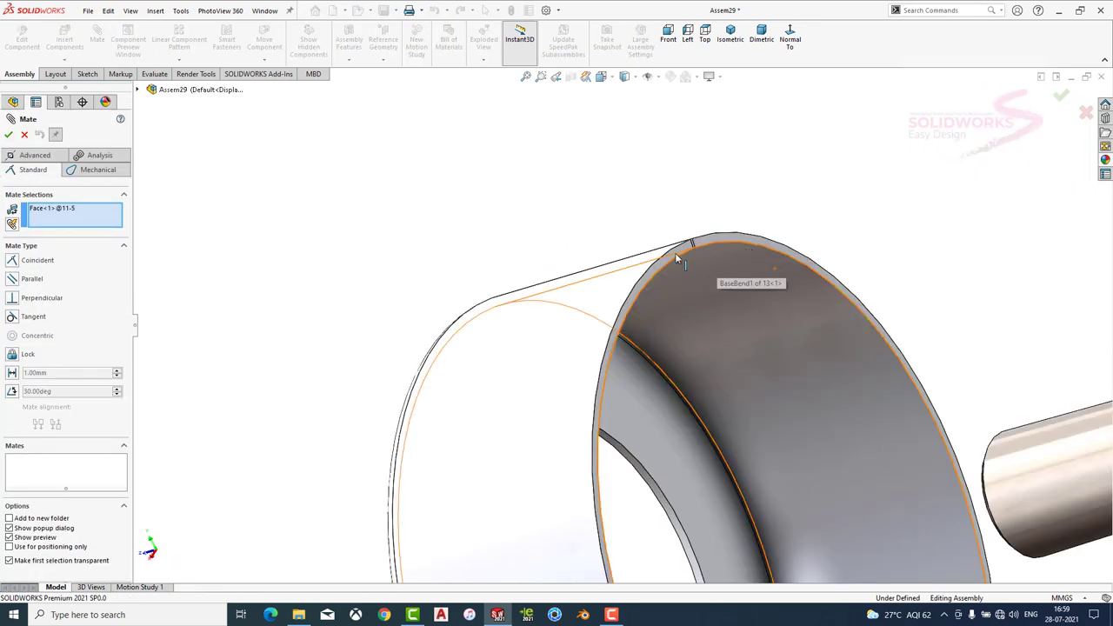
click(676, 253)
click(8, 135)
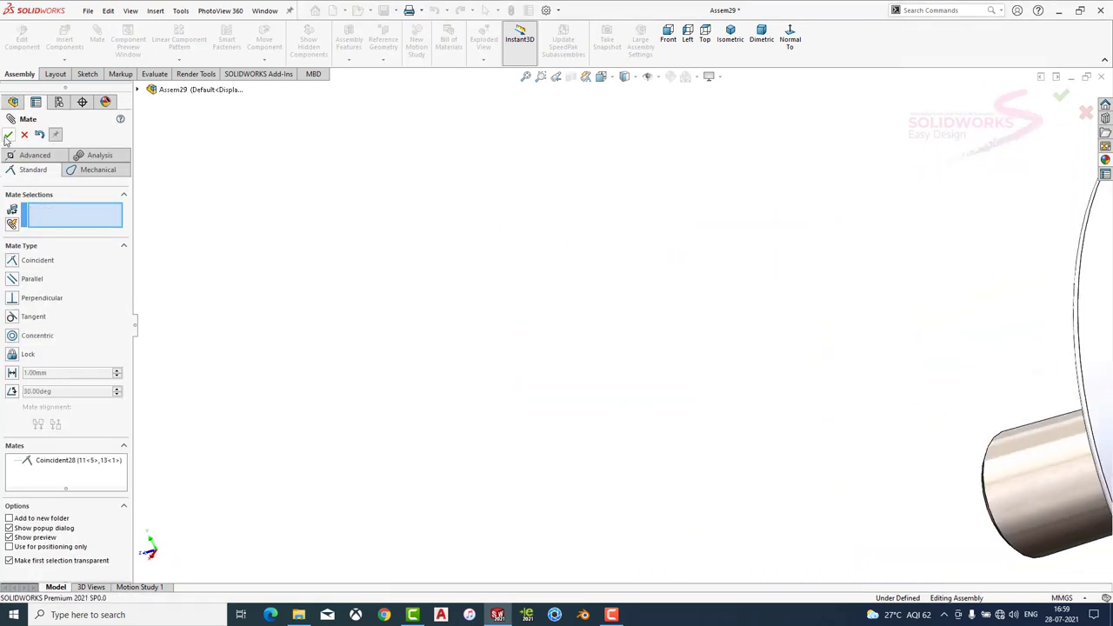
click(8, 135)
View the conveyor in dimetric orientation and inspect the ring, shaft and end flange.
click(761, 37)
scroll(422, 508, down, 5)
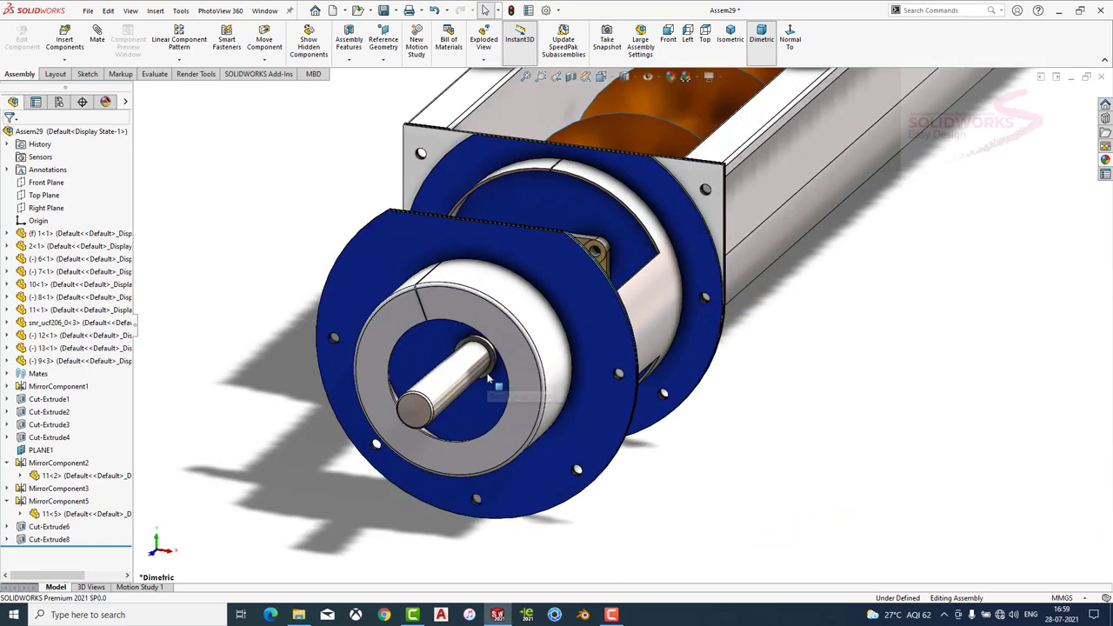
click(453, 297)
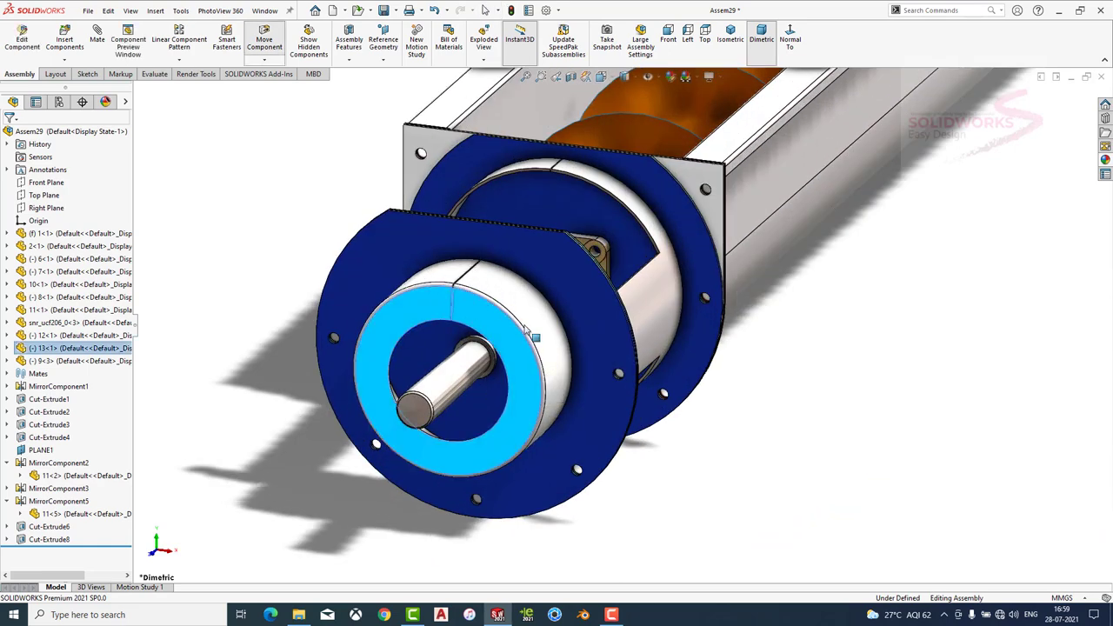
middle_drag(526, 326, 540, 326)
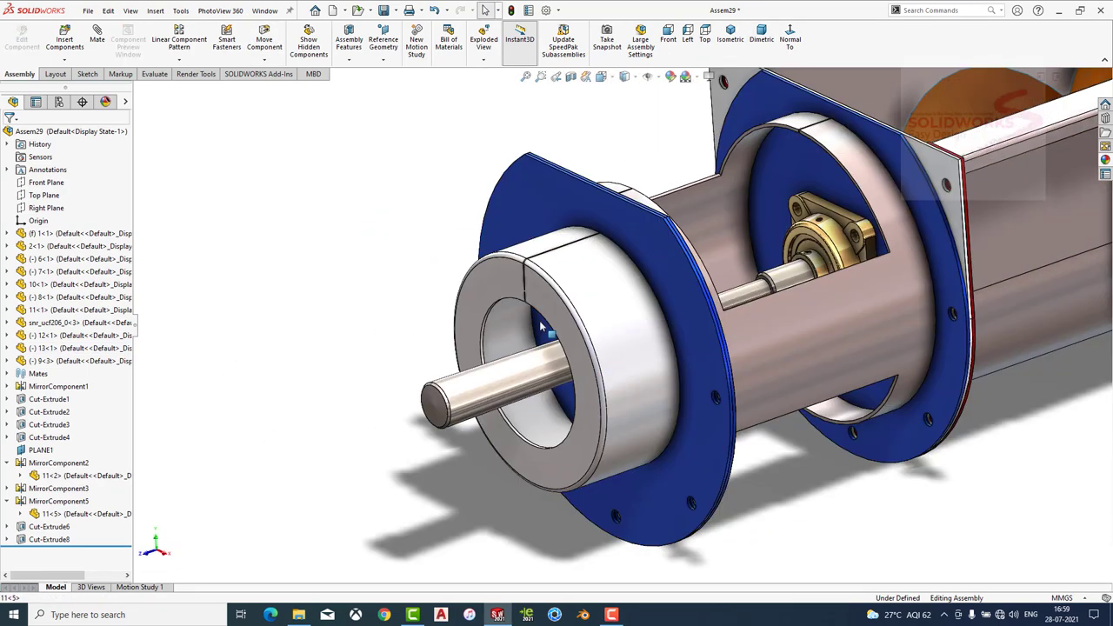
click(60, 362)
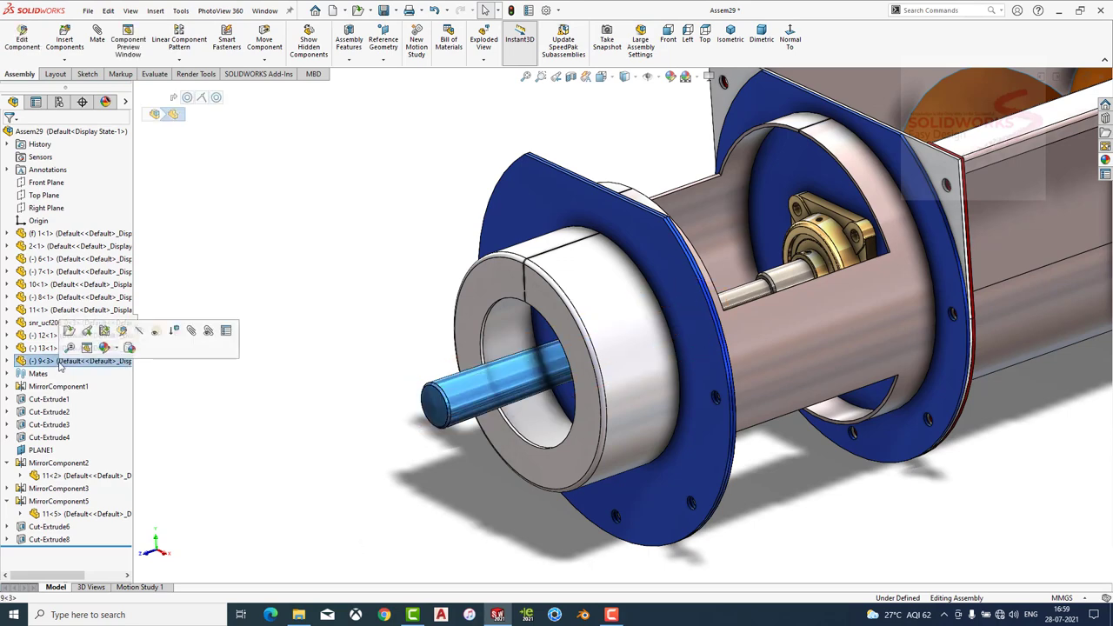
click(460, 386)
click(371, 333)
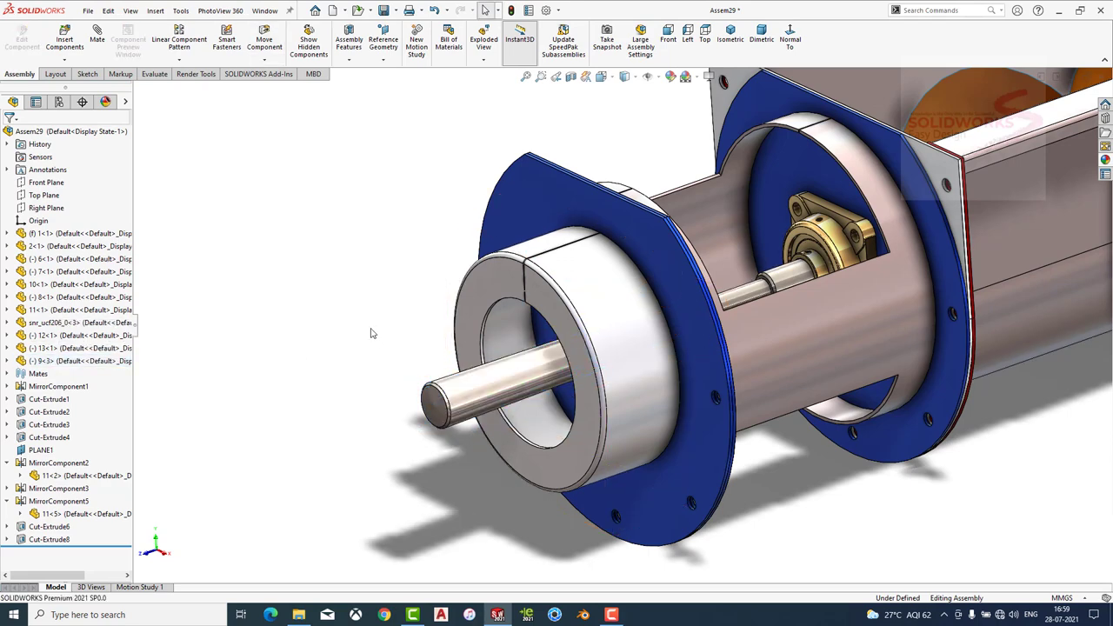
click(509, 209)
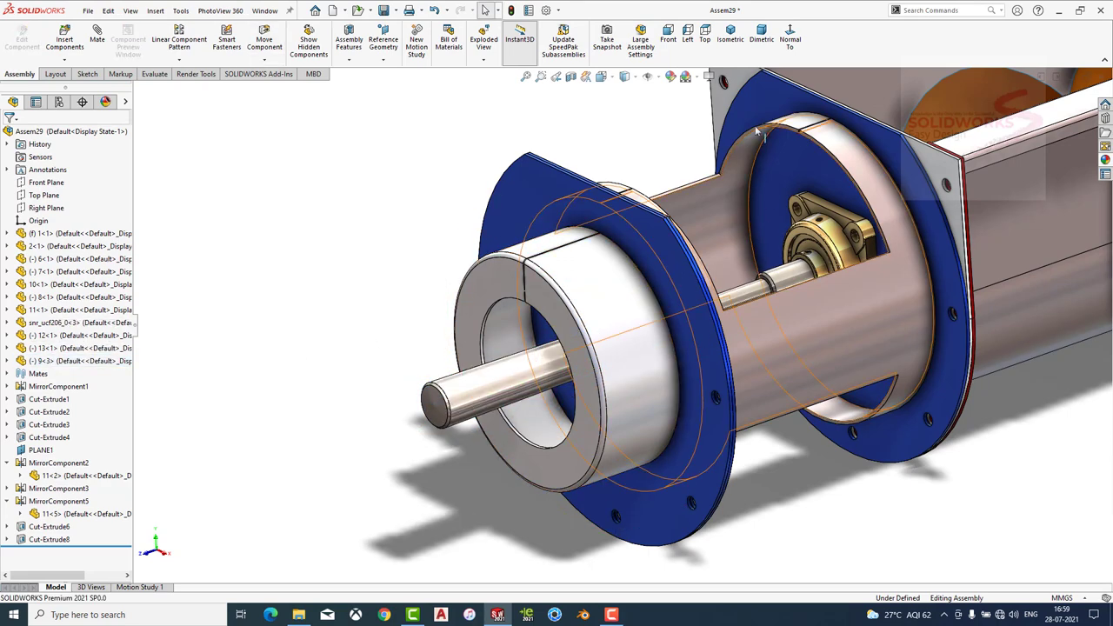
click(277, 220)
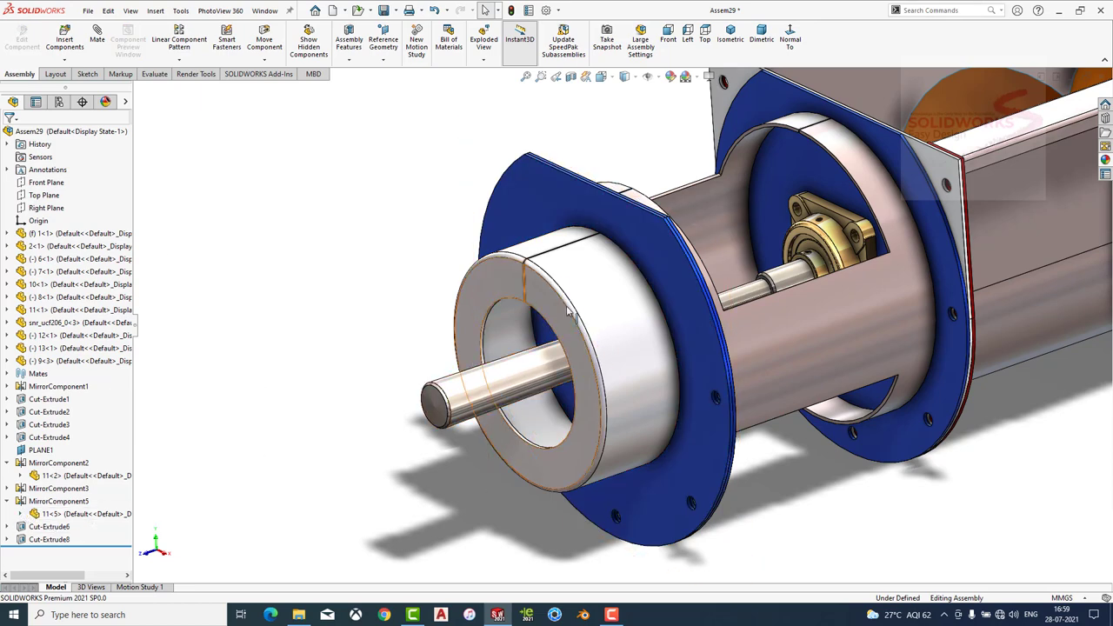
Mate Right Plane of 13<1> coincident with Right Plane of 11<1>.
click(9, 348)
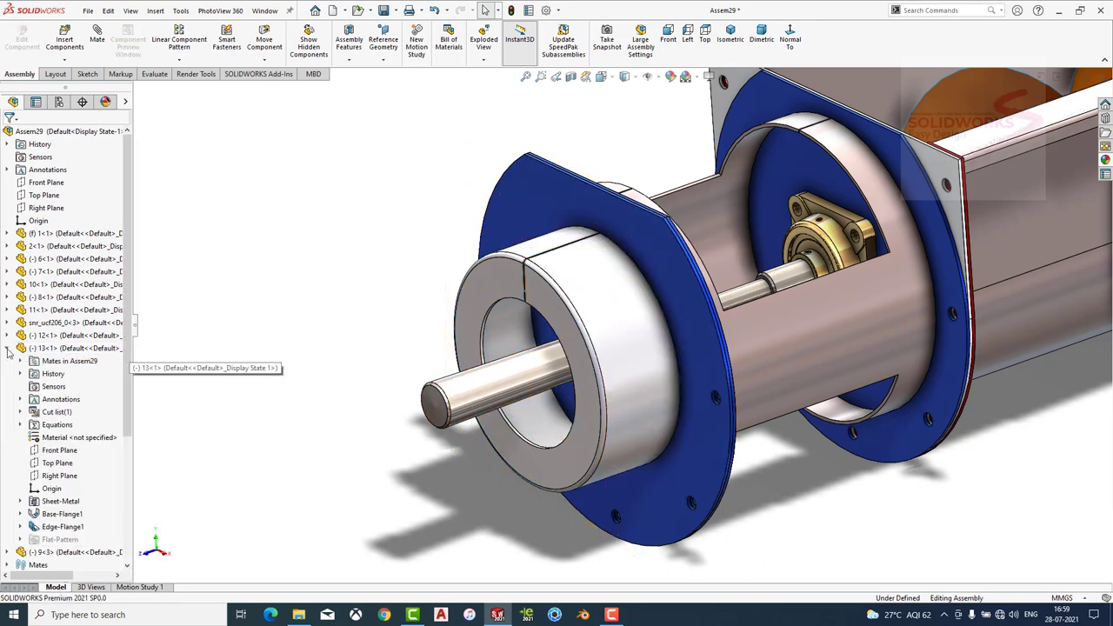
click(61, 476)
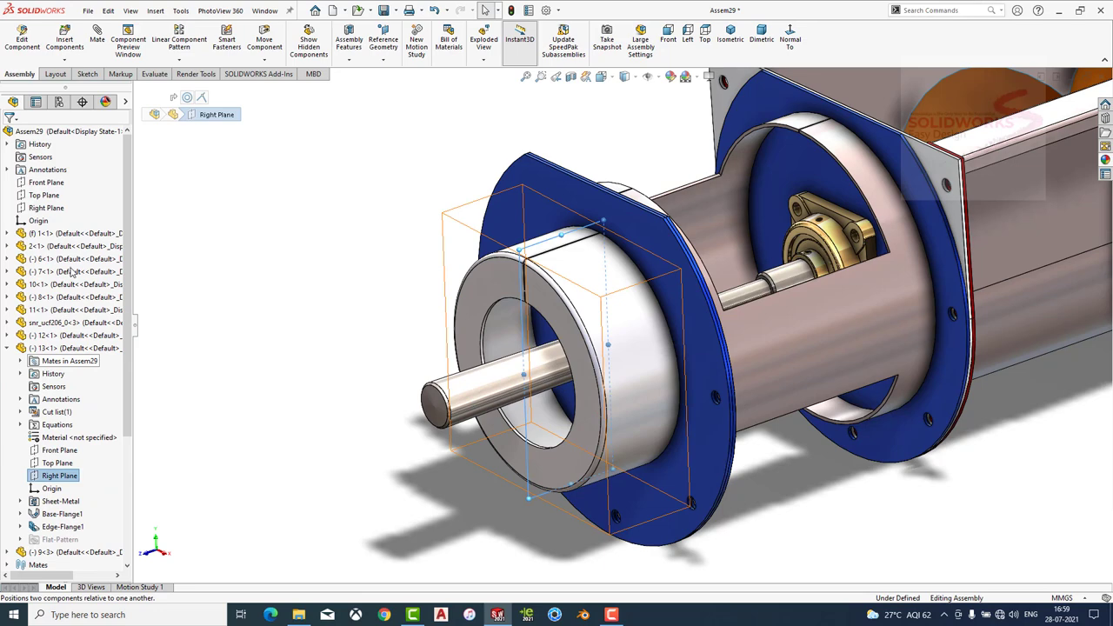
click(98, 43)
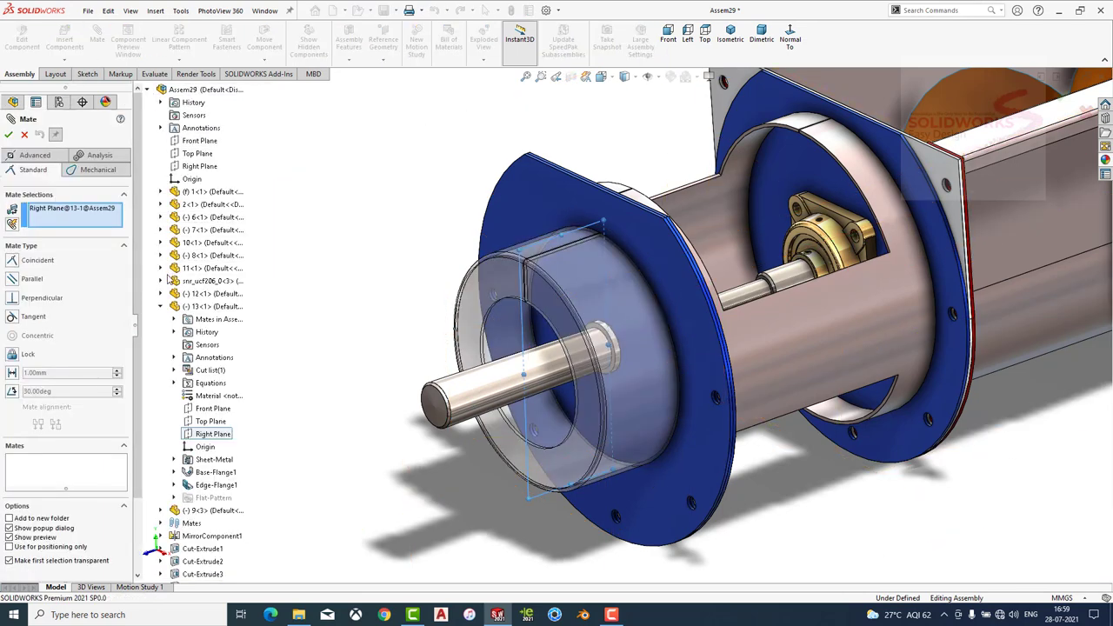
click(160, 269)
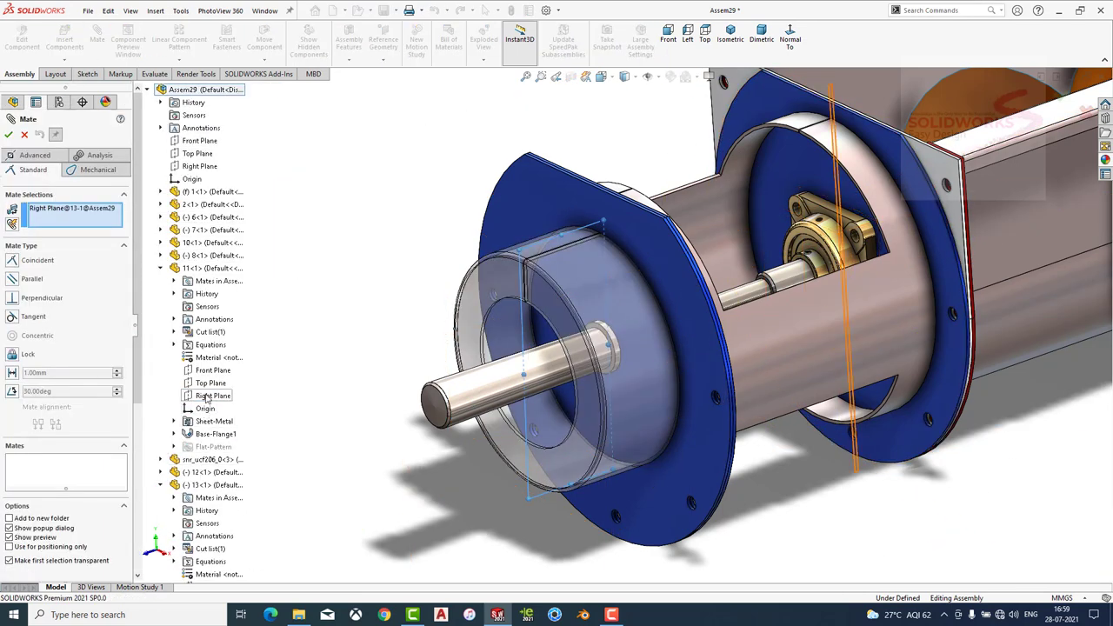
click(207, 396)
click(8, 136)
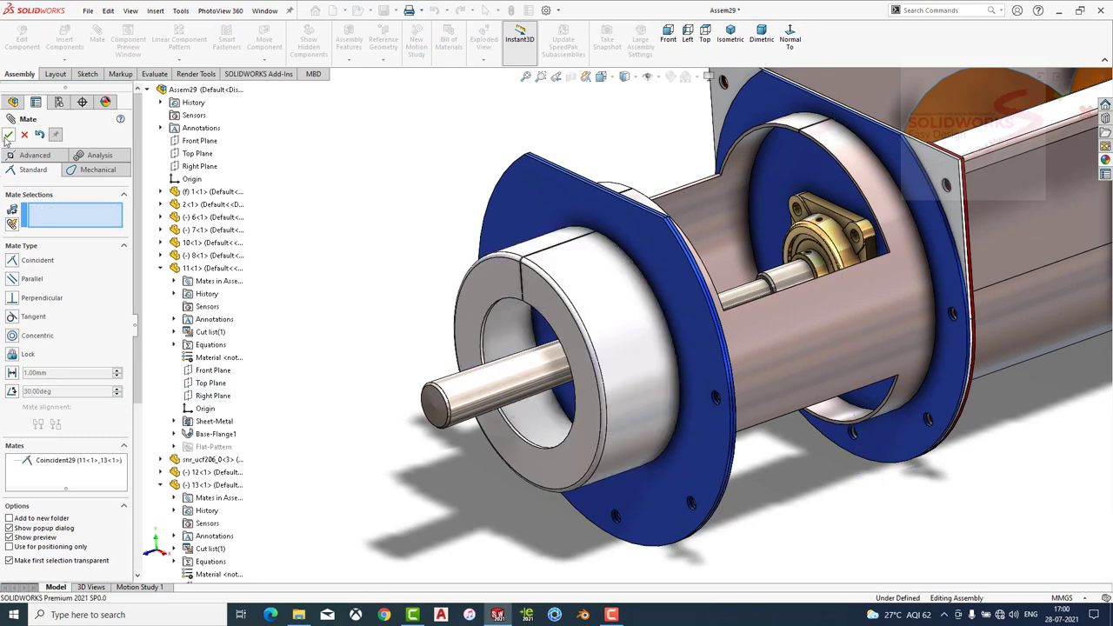
click(8, 135)
scroll(253, 224, up, 5)
Place the gear motor and mate its gearbox bore concentric to the drive shaft.
middle_drag(253, 224, 558, 402)
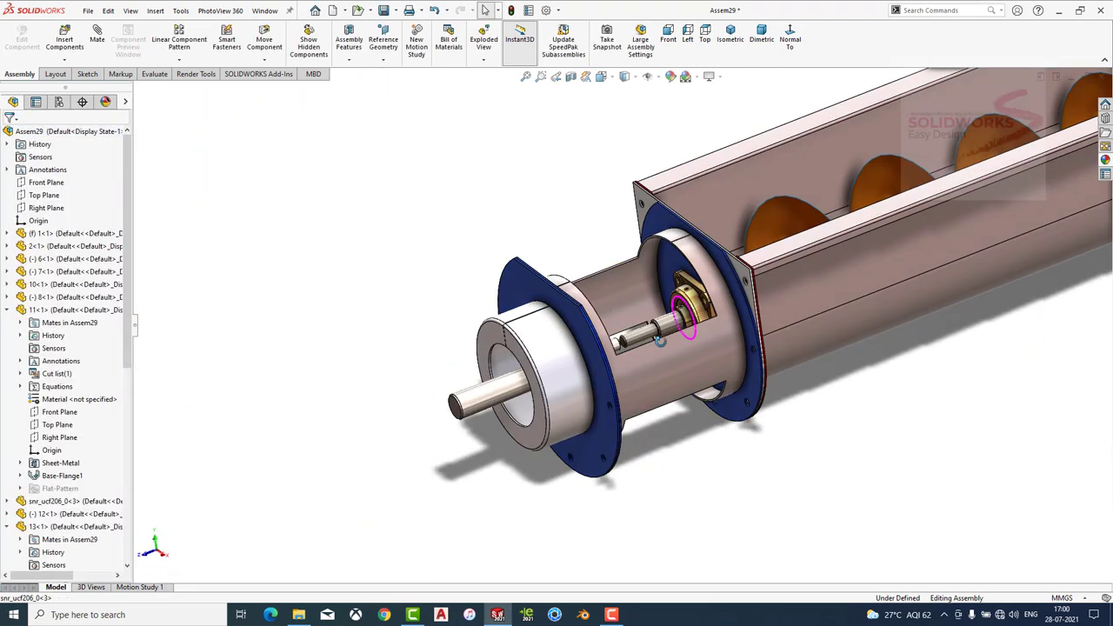
scroll(558, 402, down, 5)
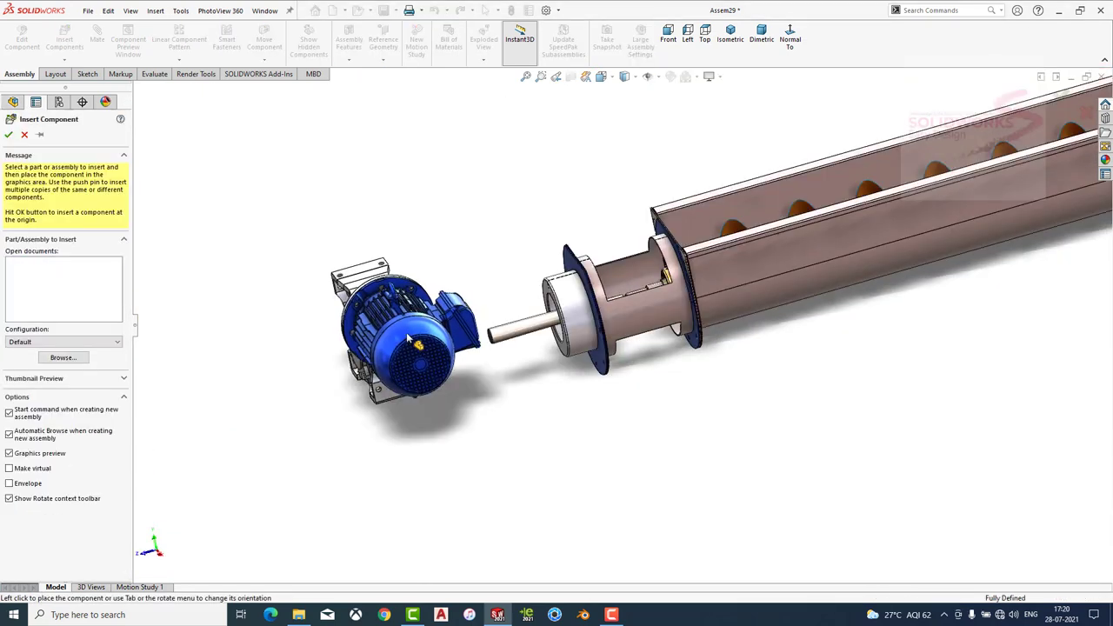
drag(391, 365, 466, 350)
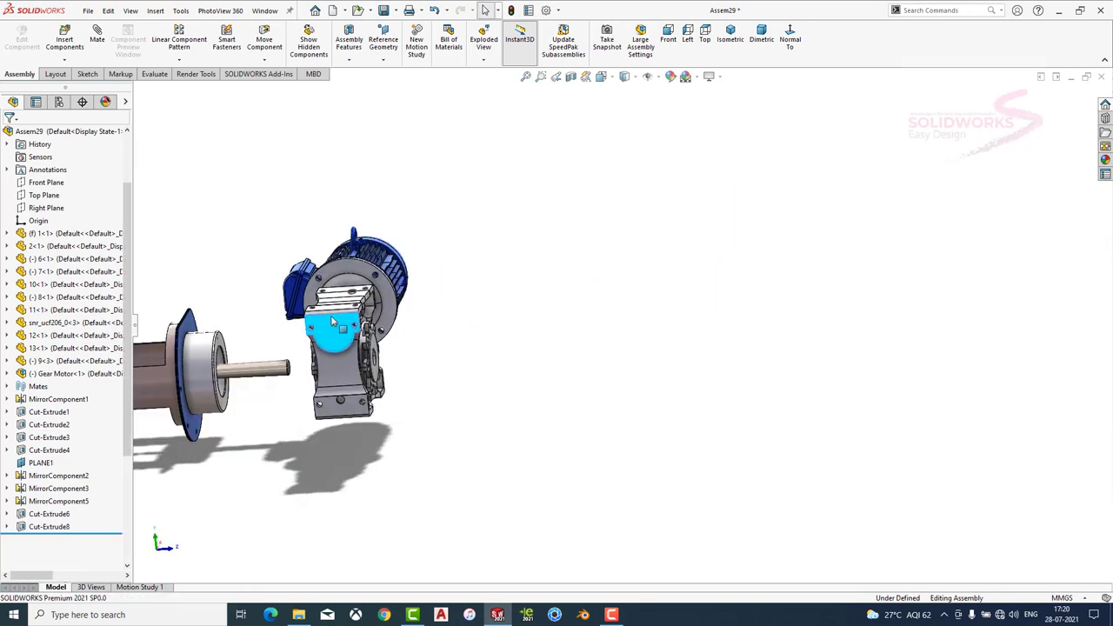
click(336, 261)
right_drag(336, 261, 315, 332)
scroll(315, 331, down, 5)
click(468, 335)
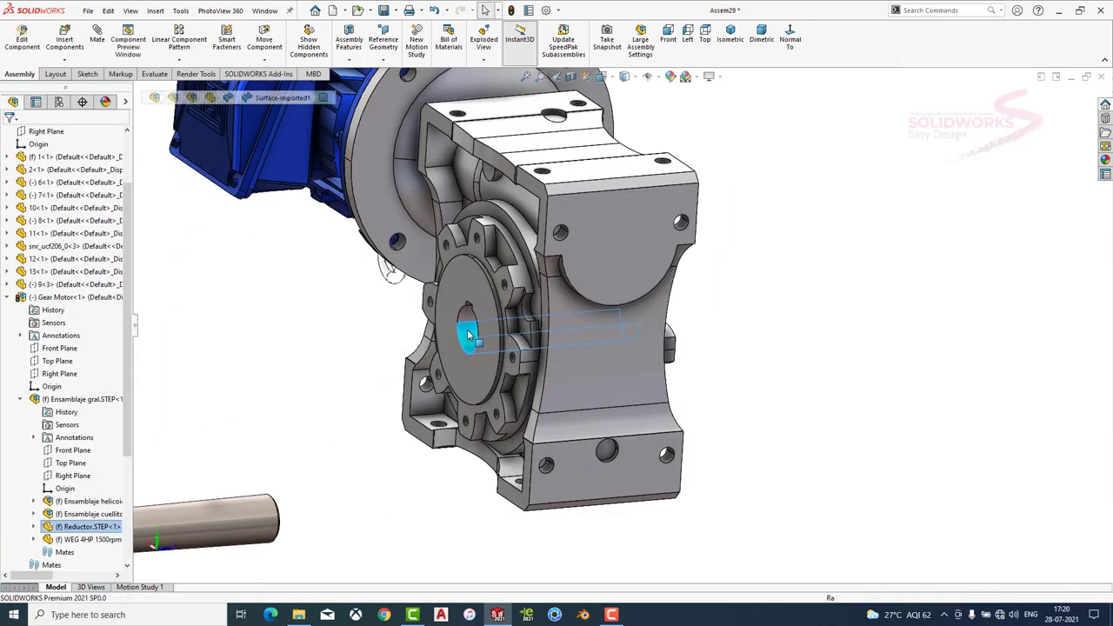
click(97, 39)
click(208, 522)
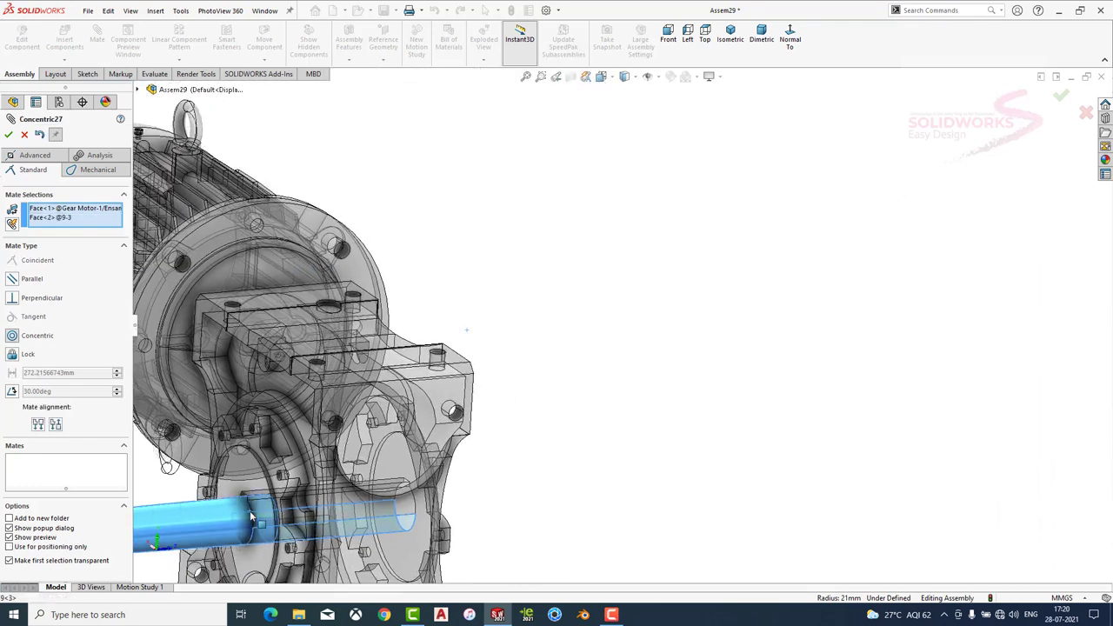
click(254, 528)
Mate the gearbox mounting face coincident with the coupling ring face.
scroll(365, 431, up, 5)
click(439, 410)
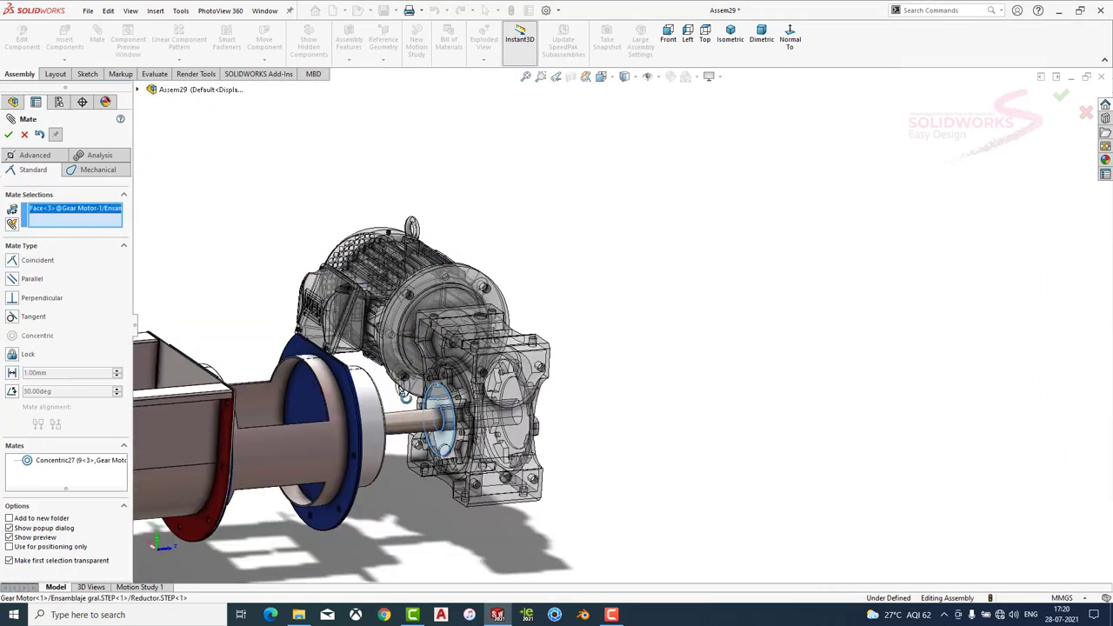
middle_drag(439, 411, 304, 393)
click(305, 394)
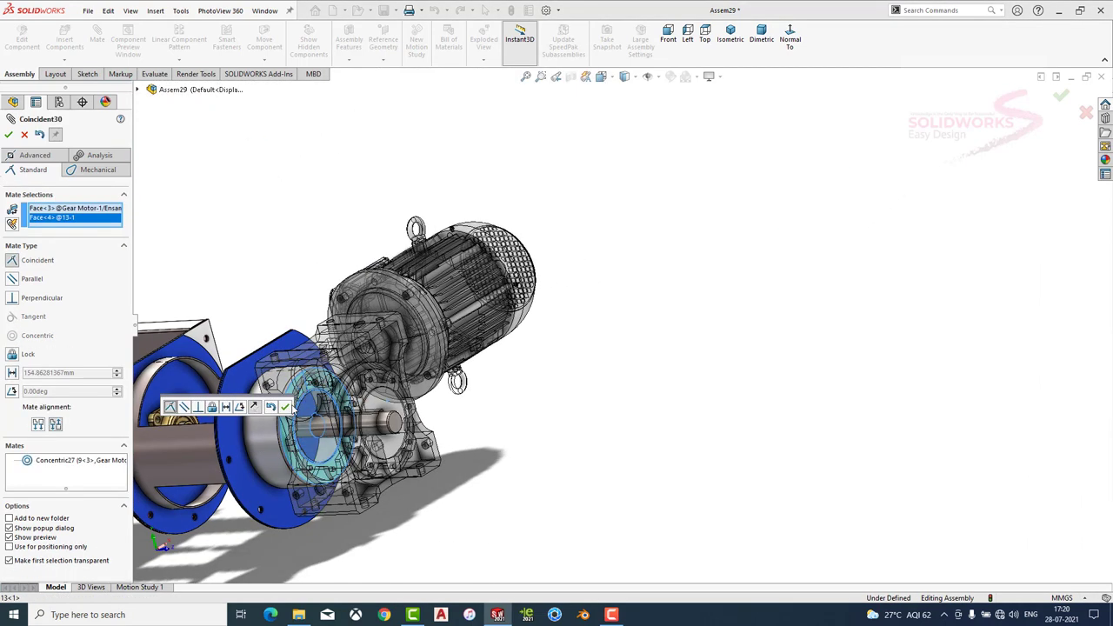
click(170, 407)
scroll(452, 393, up, 3)
mouse_move(452, 394)
middle_down()
mouse_move(340, 435)
mouse_move(590, 384)
mouse_move(553, 346)
middle_up()
scroll(553, 345, down, 3)
scroll(554, 346, up, 3)
scroll(554, 345, up, 2)
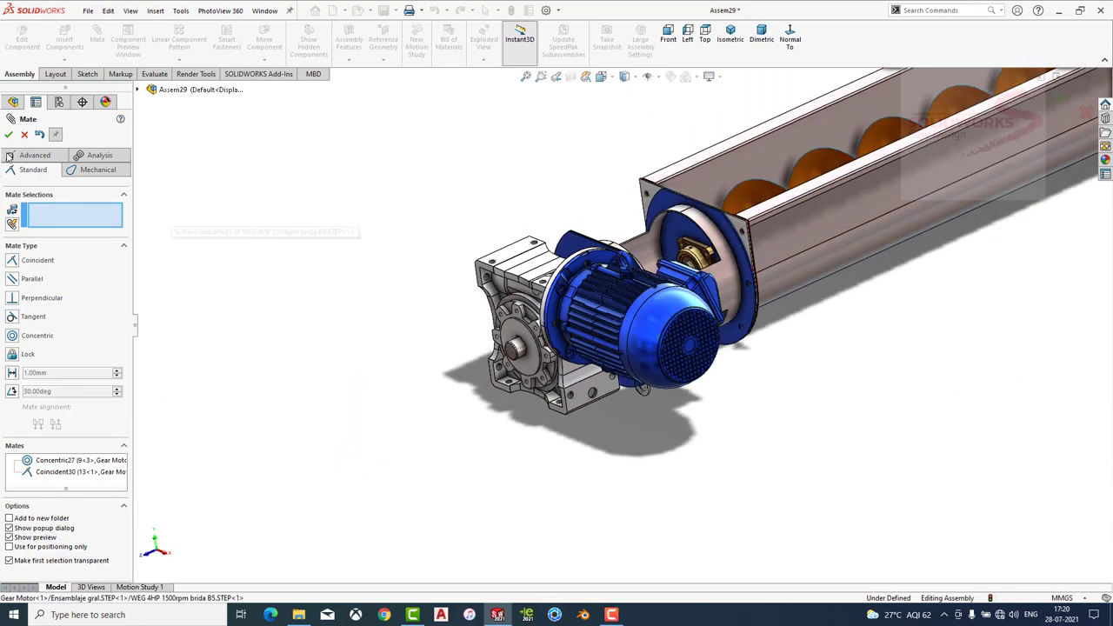
click(9, 134)
Show the conveyor in dimetric view and zoom in on the motor coupling area.
click(755, 44)
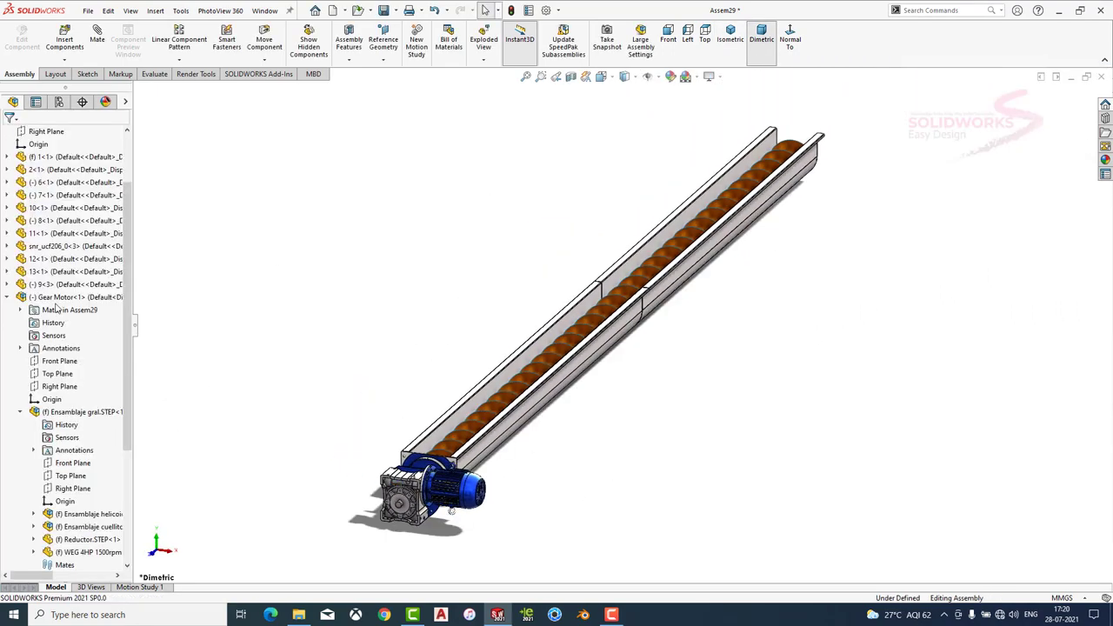
click(9, 298)
scroll(492, 404, down, 5)
mouse_move(491, 404)
middle_down()
mouse_move(397, 355)
mouse_move(677, 420)
mouse_move(771, 338)
mouse_move(740, 401)
middle_up()
scroll(739, 401, down, 5)
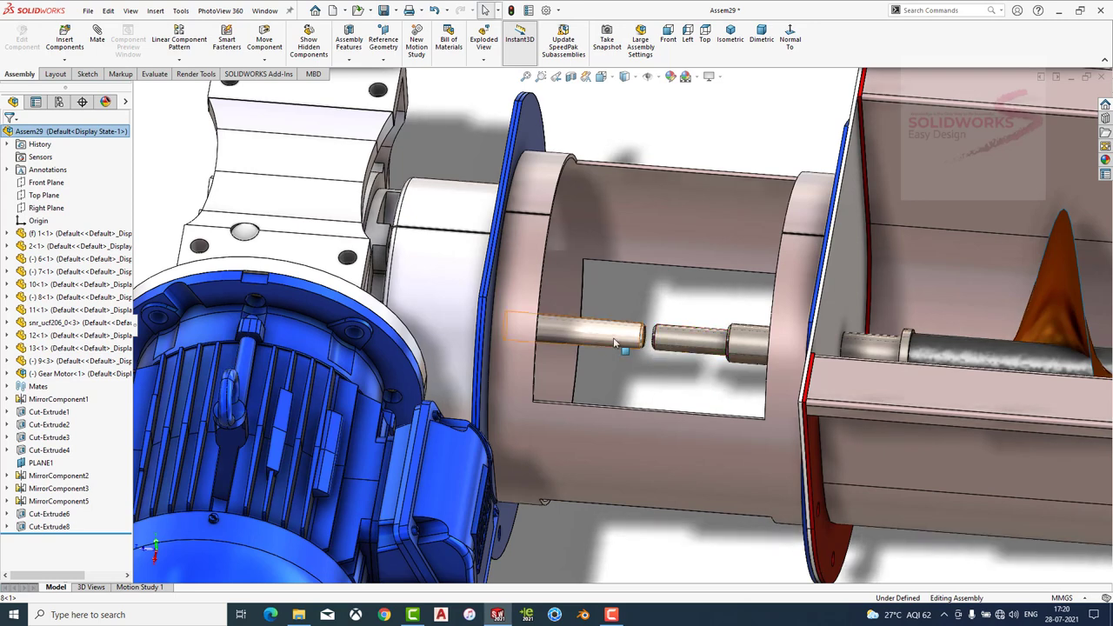
Insert the flat cover plate part from Desktop > New folder (2) above the trough.
key(f)
click(65, 40)
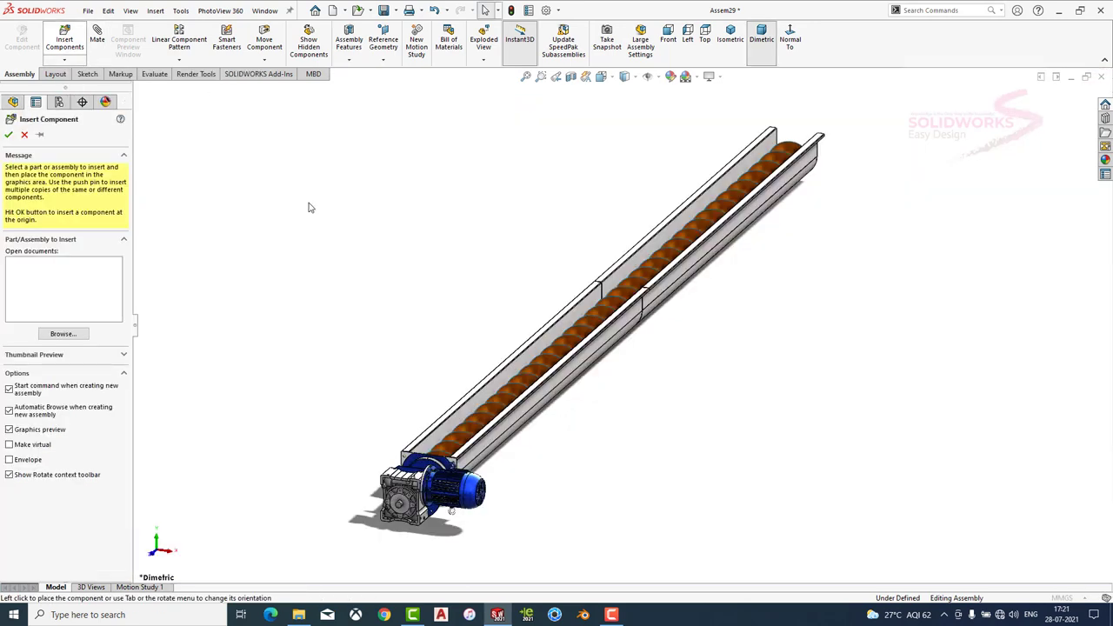
click(54, 91)
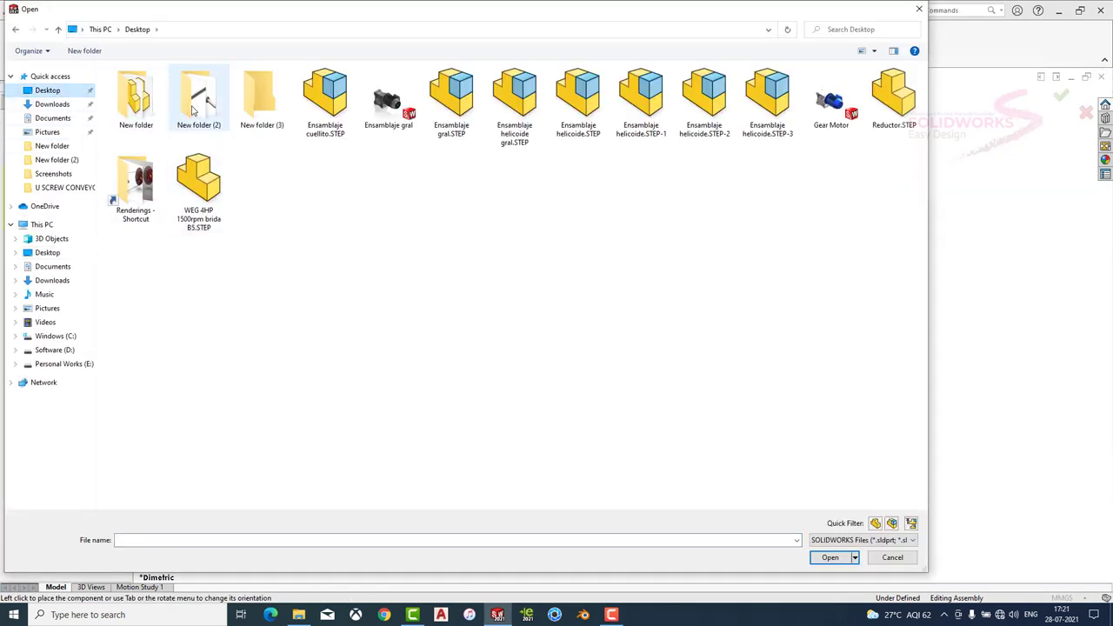
double_click(195, 104)
double_click(509, 152)
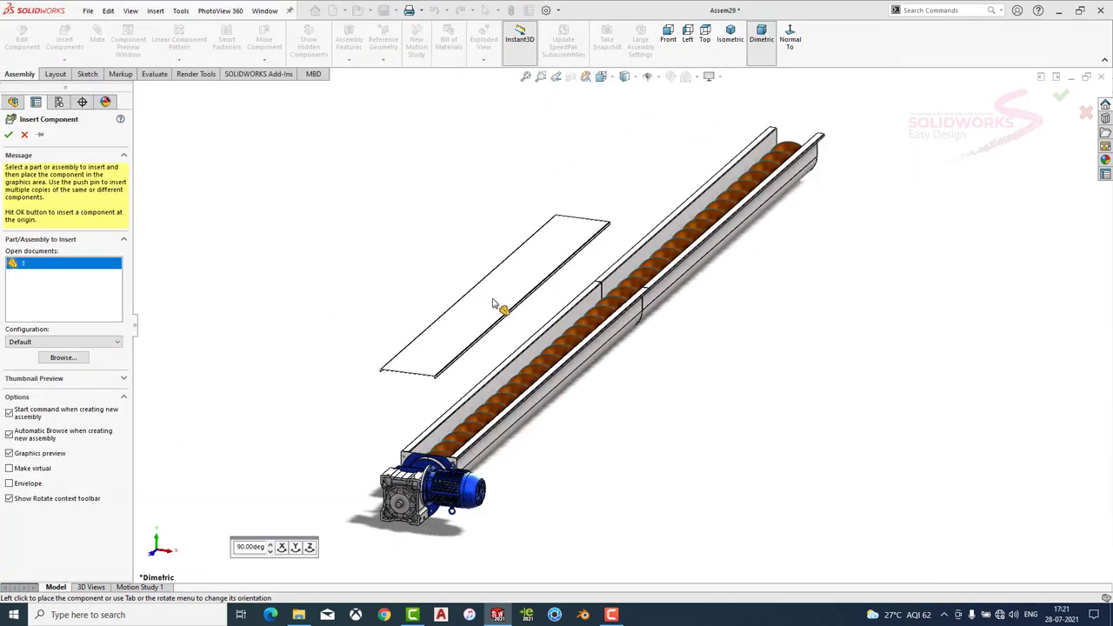
click(492, 304)
scroll(468, 368, down, 3)
click(437, 318)
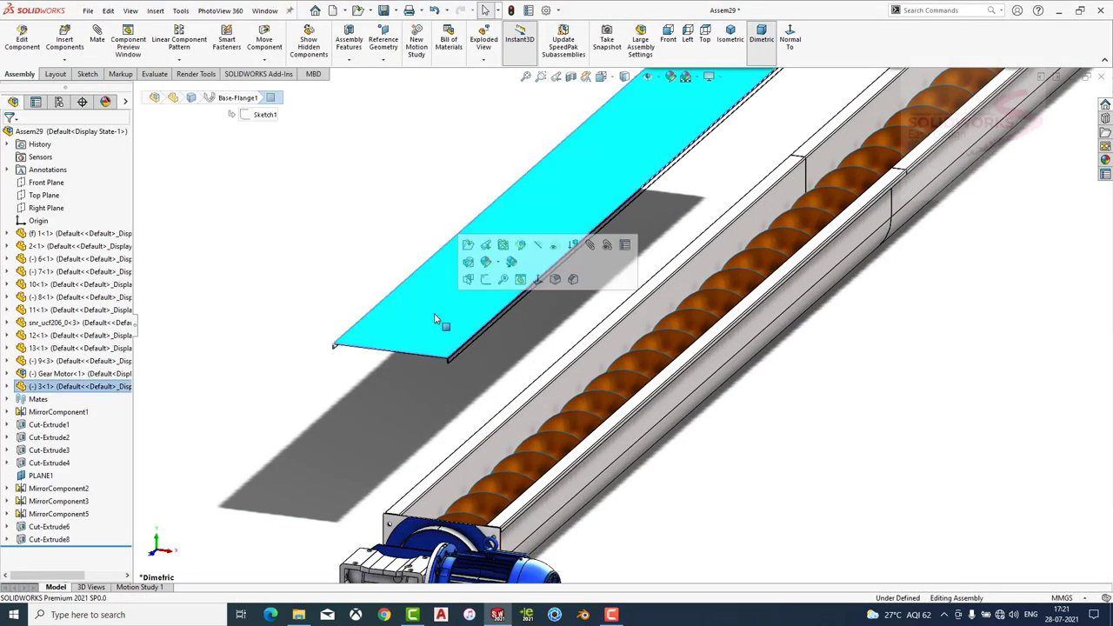
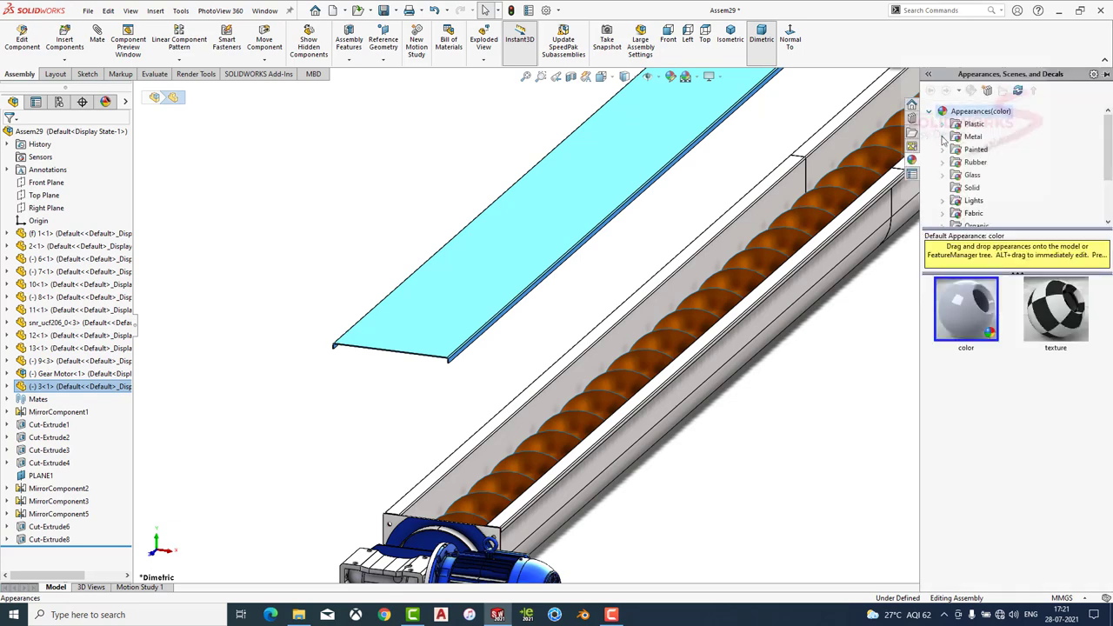
Apply the Metal > Steel wrought steel appearance to the cover plate.
click(984, 125)
scroll(1044, 506, down, 5)
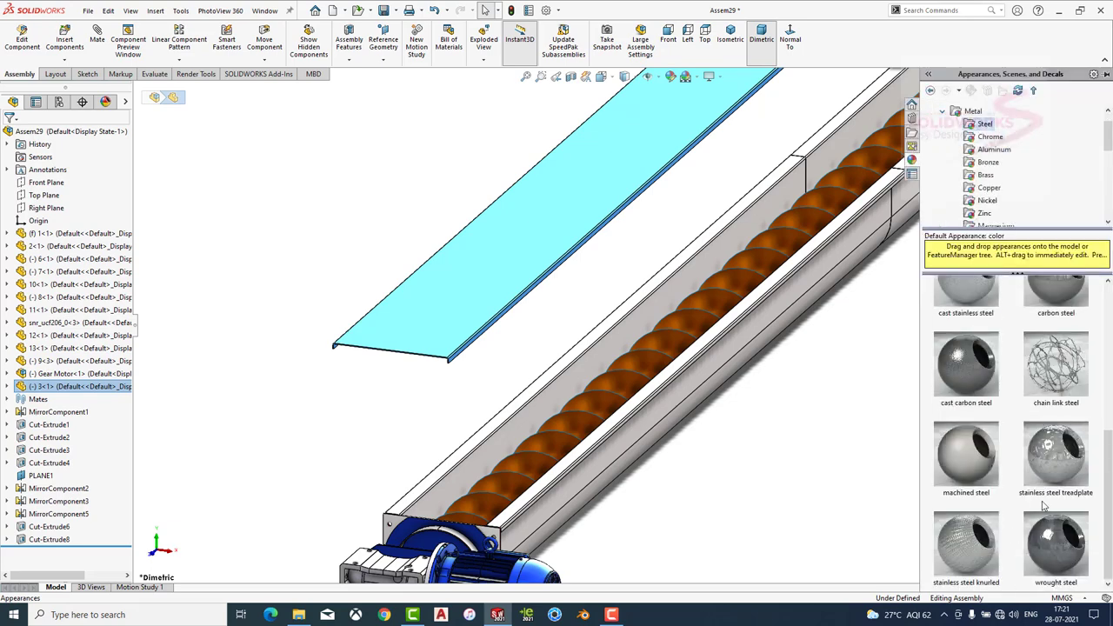
drag(1058, 533, 522, 227)
scroll(603, 281, down, 3)
mouse_move(604, 281)
middle_down()
mouse_move(673, 276)
mouse_move(665, 339)
middle_up()
scroll(760, 294, down, 3)
scroll(765, 287, down, 3)
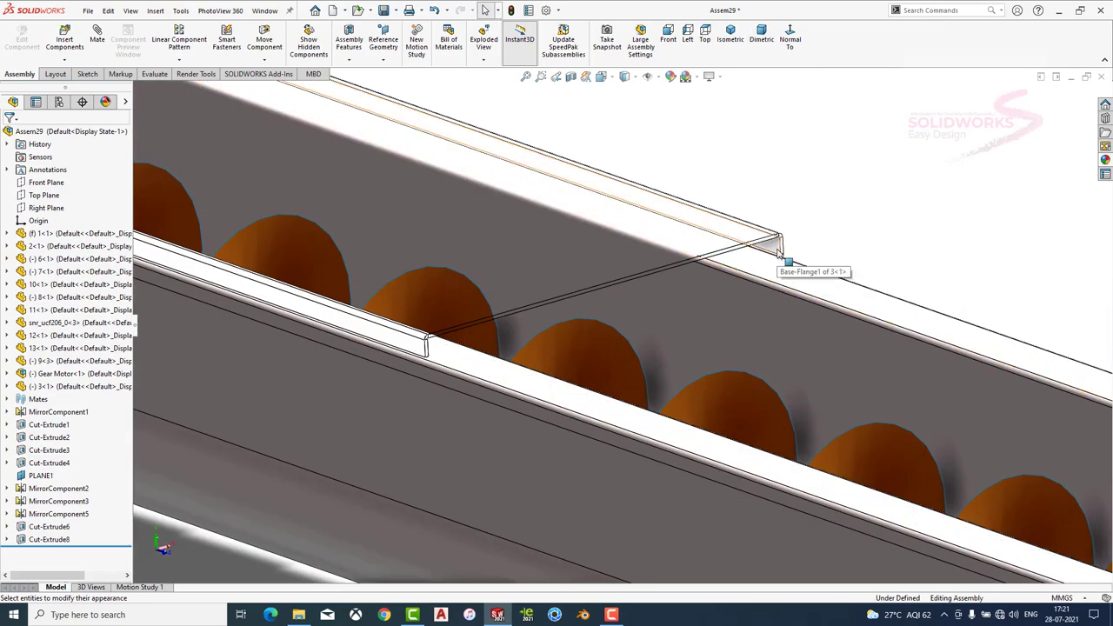
Select the cover plate flange and switch the viewport to a different scene.
click(776, 254)
click(699, 81)
click(726, 104)
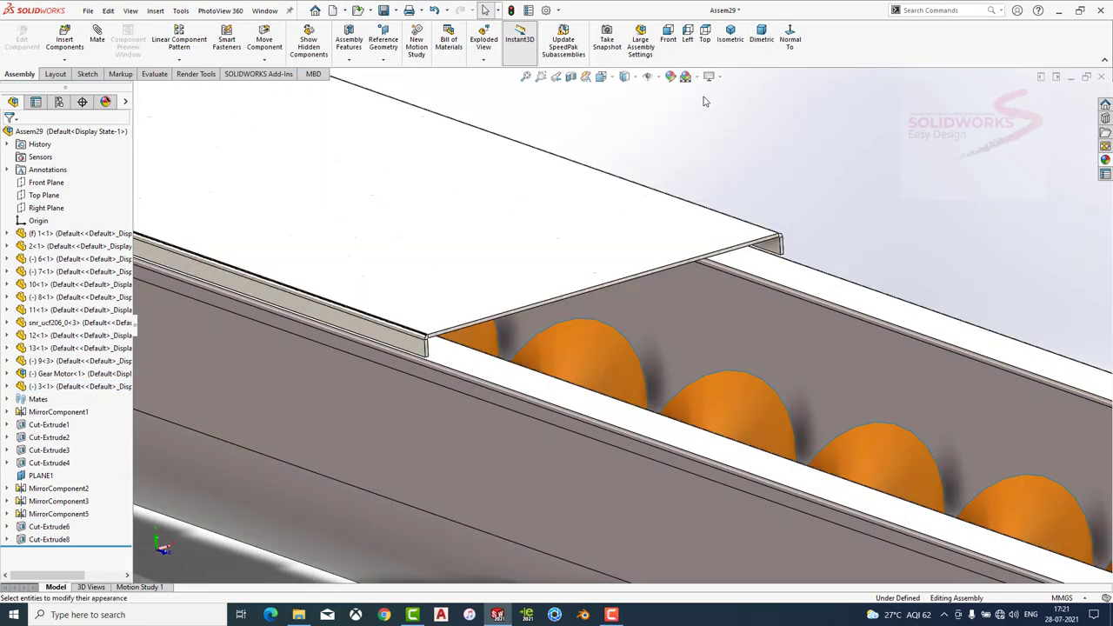
Start a width mate using the cover plate's two side faces as the width selections.
scroll(703, 249, down, 3)
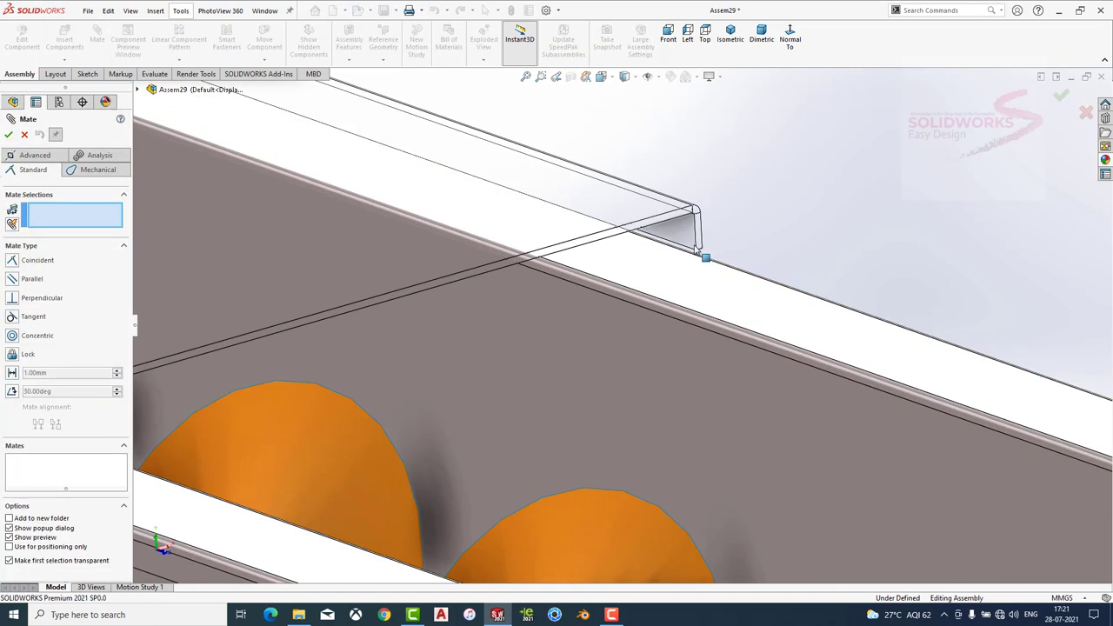
scroll(692, 241, up, 3)
scroll(691, 241, up, 1)
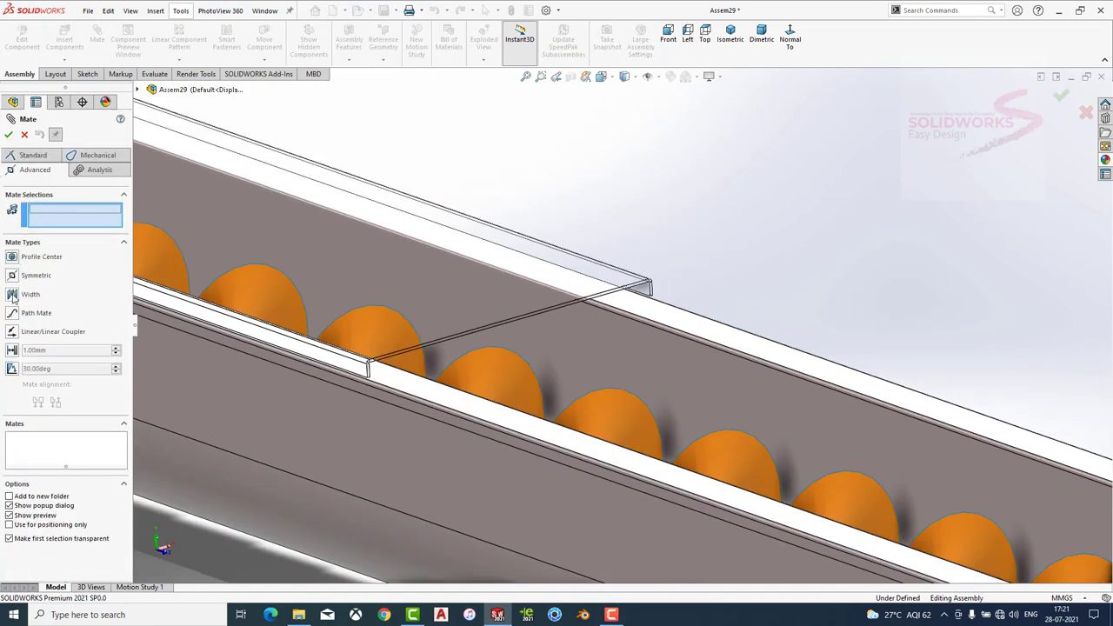
click(13, 295)
click(340, 367)
middle_drag(341, 365, 715, 291)
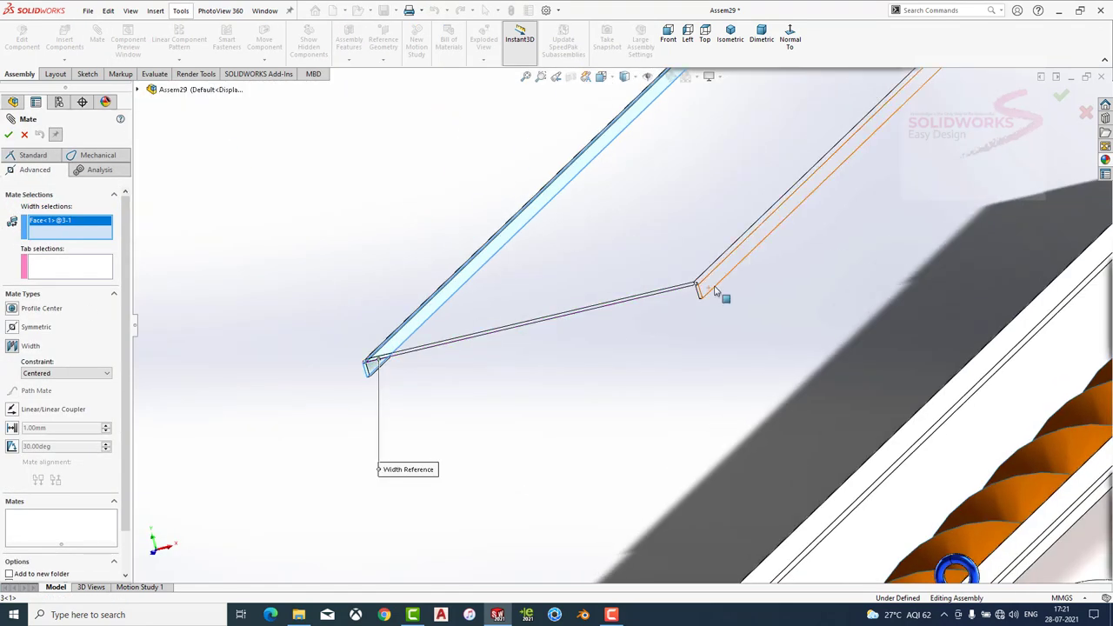
click(710, 290)
Pick the trough faces as tab selections and accept the centred Width3 mate.
scroll(727, 407, down, 3)
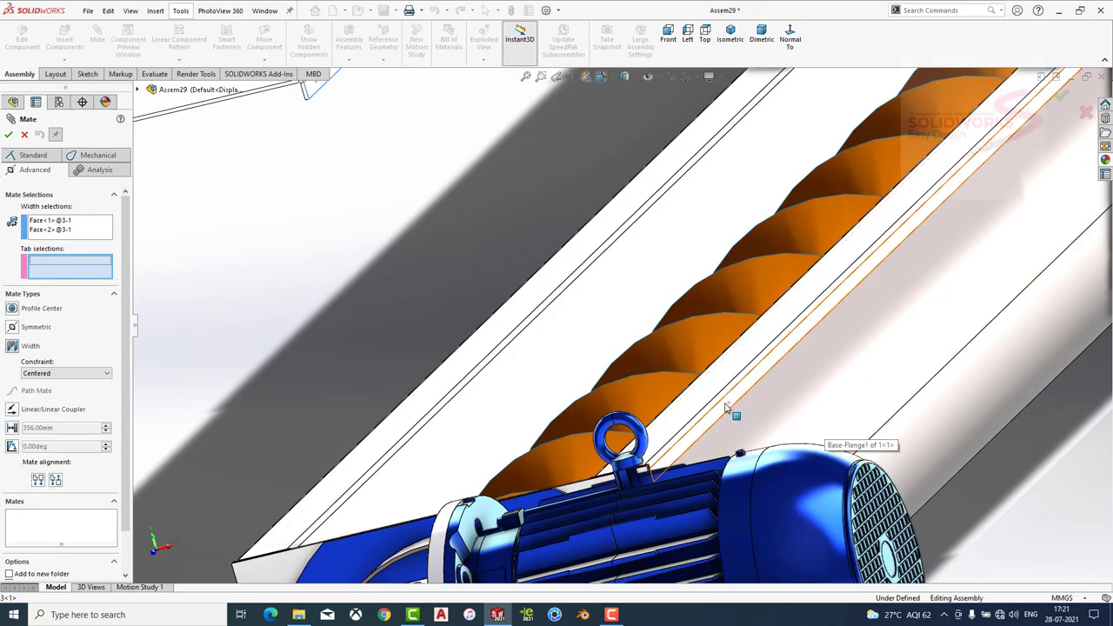
scroll(724, 415, up, 5)
middle_drag(735, 365, 452, 304)
scroll(445, 302, down, 5)
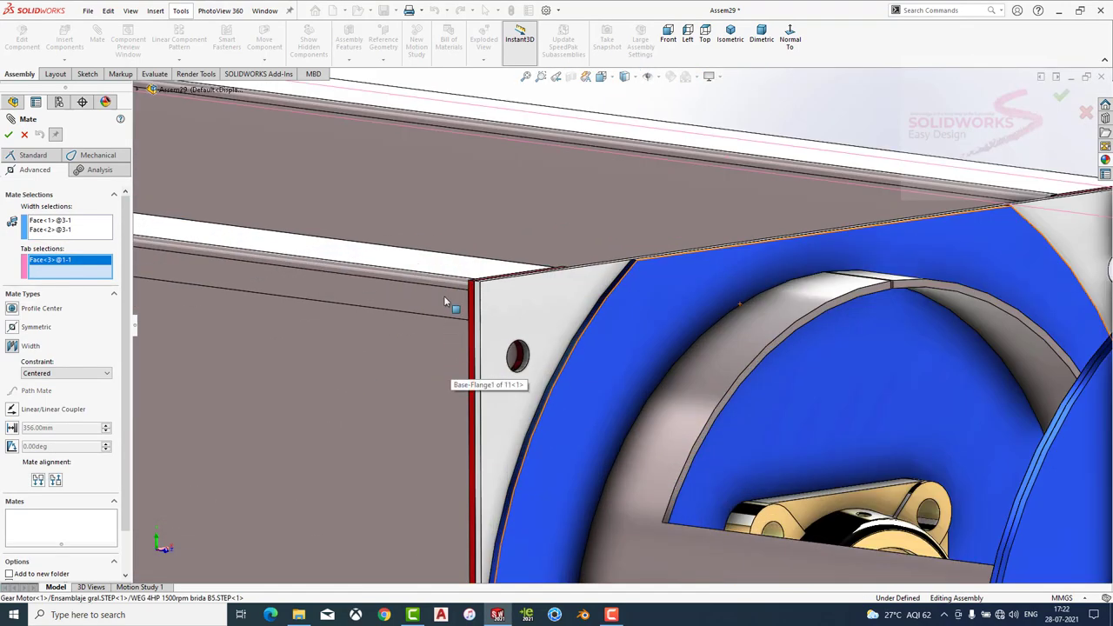
click(439, 302)
scroll(442, 303, up, 3)
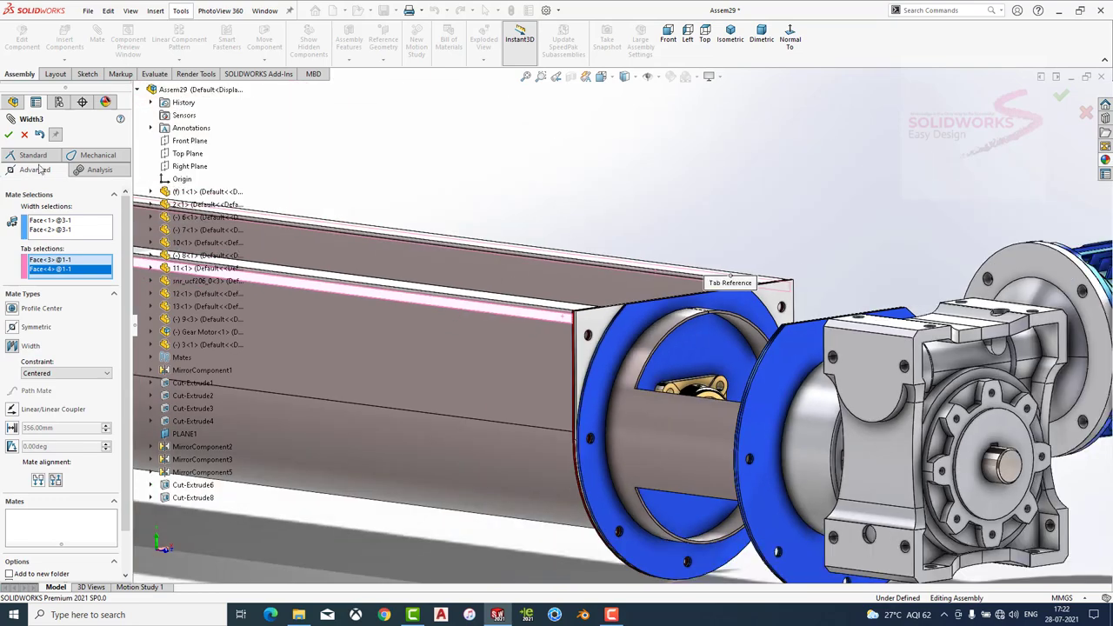
click(11, 137)
scroll(522, 331, up, 5)
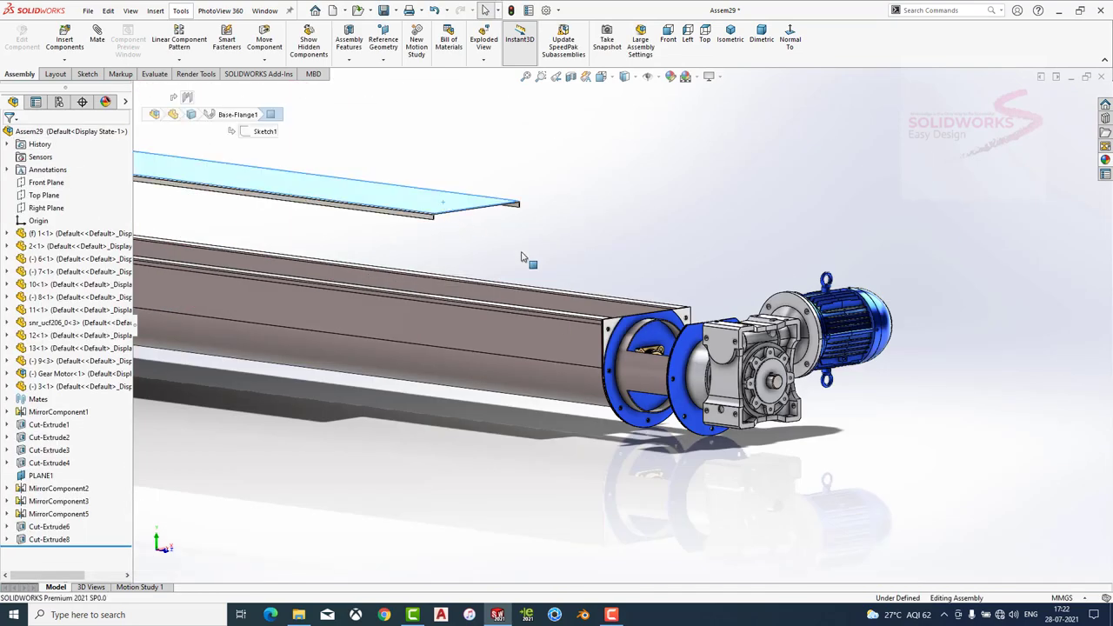
Mate a cover plate face coincident to the matching face on trough section 2.
drag(470, 252, 608, 325)
click(607, 326)
scroll(592, 313, down, 4)
scroll(565, 301, down, 4)
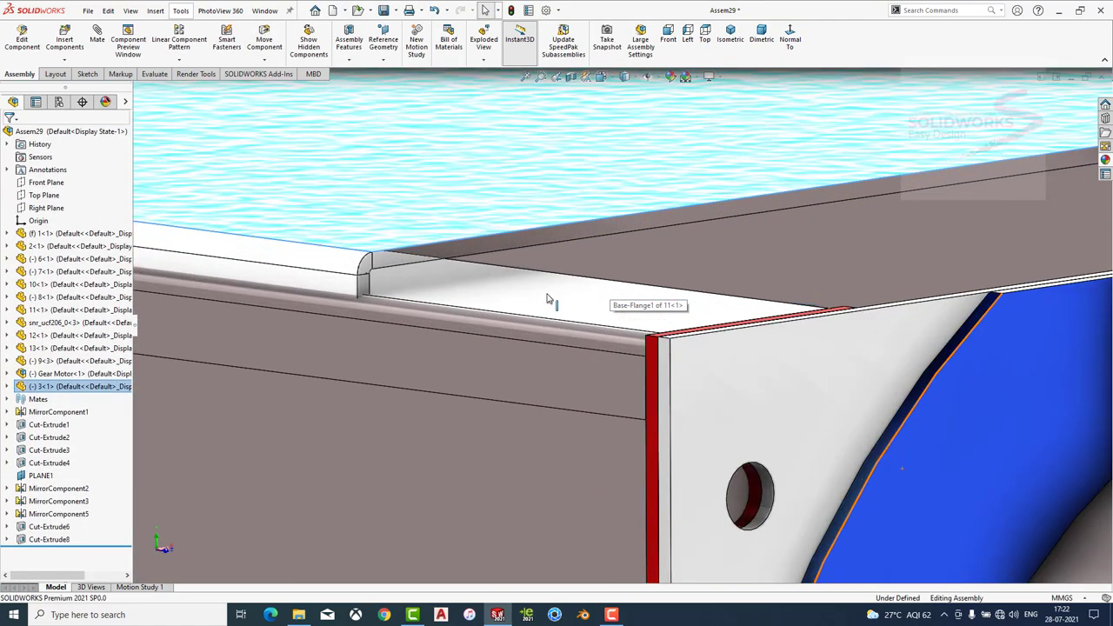
scroll(549, 293, down, 2)
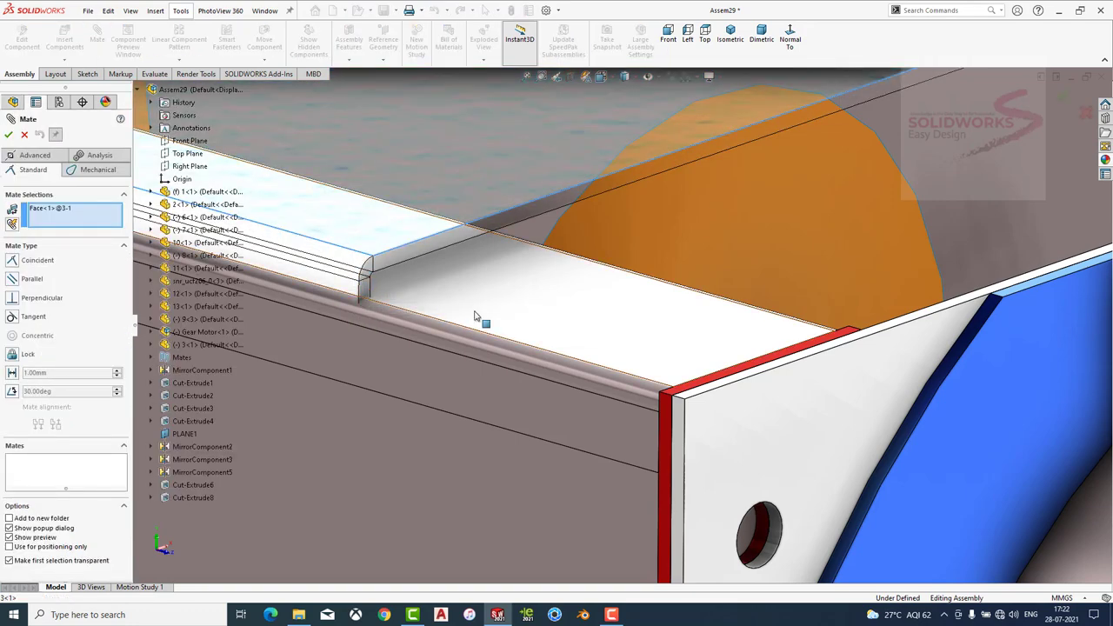
click(450, 306)
click(447, 249)
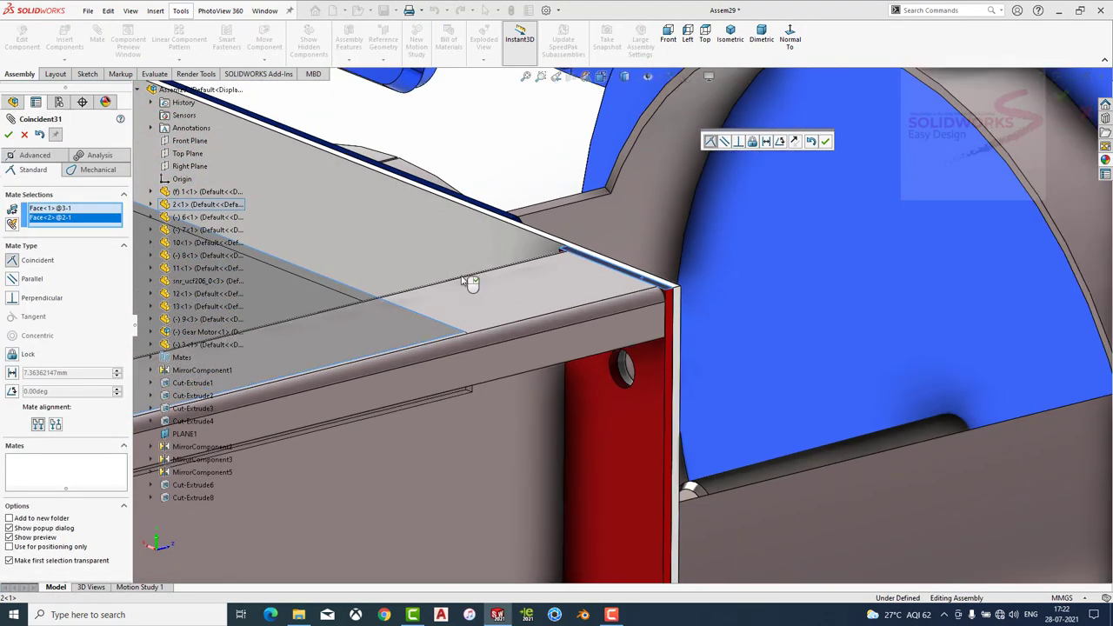
key(Escape)
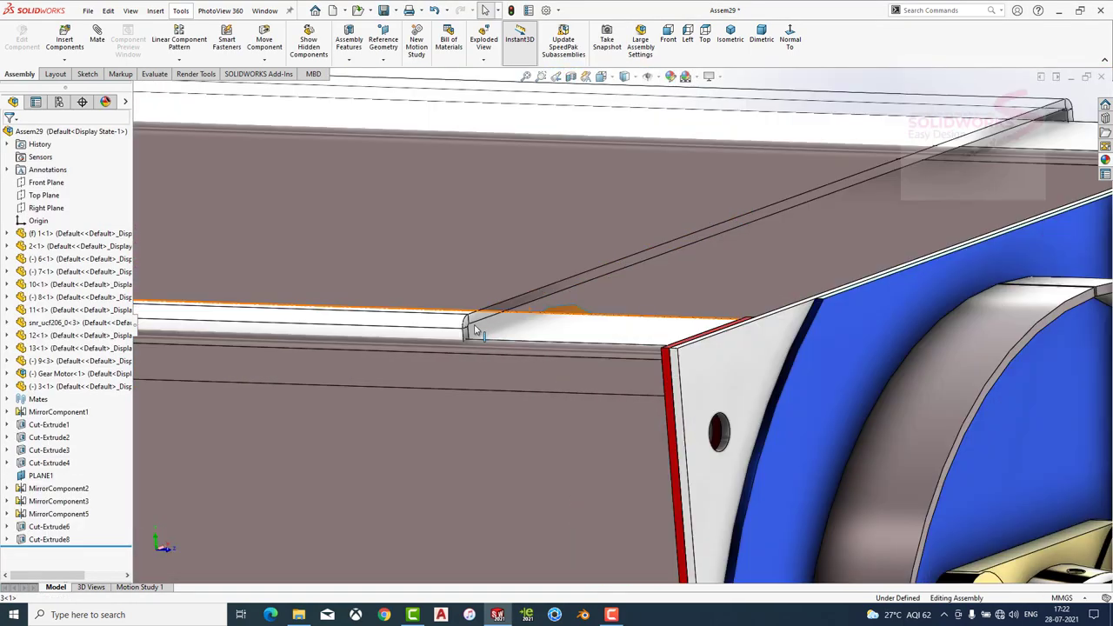
Add another coincident mate seating the cover against the trough (Coincident32).
click(503, 339)
scroll(522, 304, down, 3)
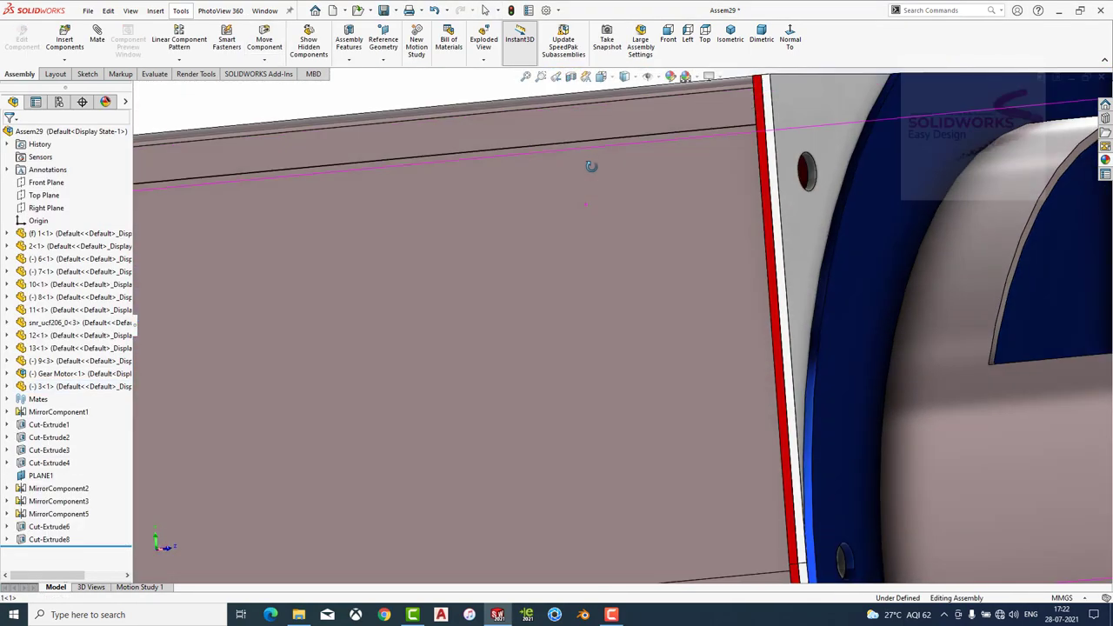
scroll(587, 289, down, 5)
mouse_move(588, 290)
middle_down()
mouse_move(527, 218)
mouse_move(447, 186)
middle_up()
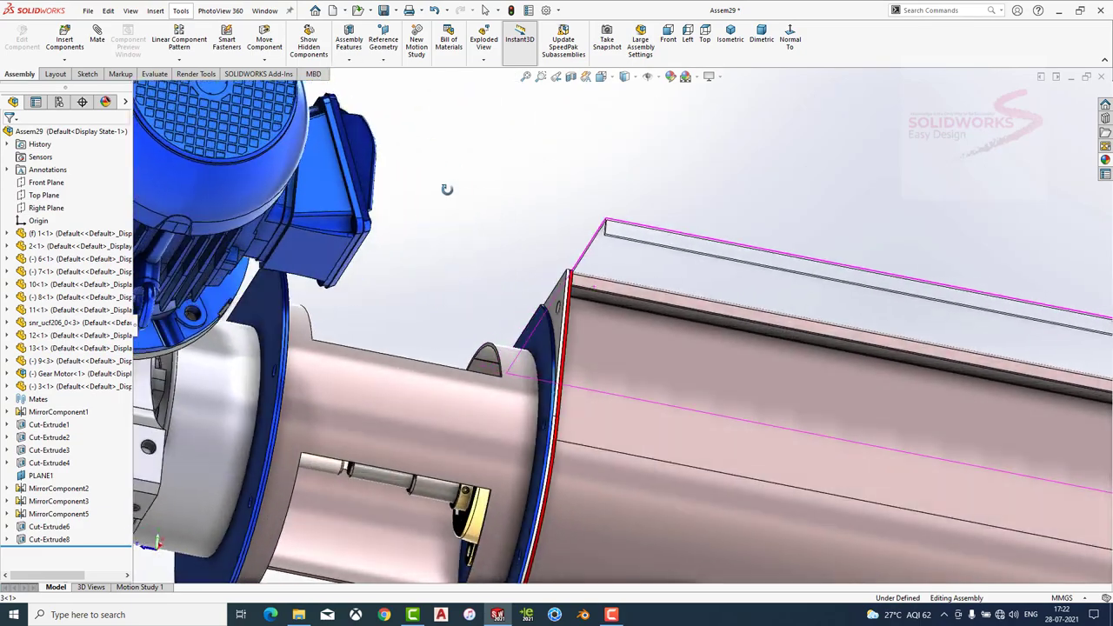
click(646, 256)
middle_drag(646, 256, 605, 294)
click(602, 297)
click(731, 277)
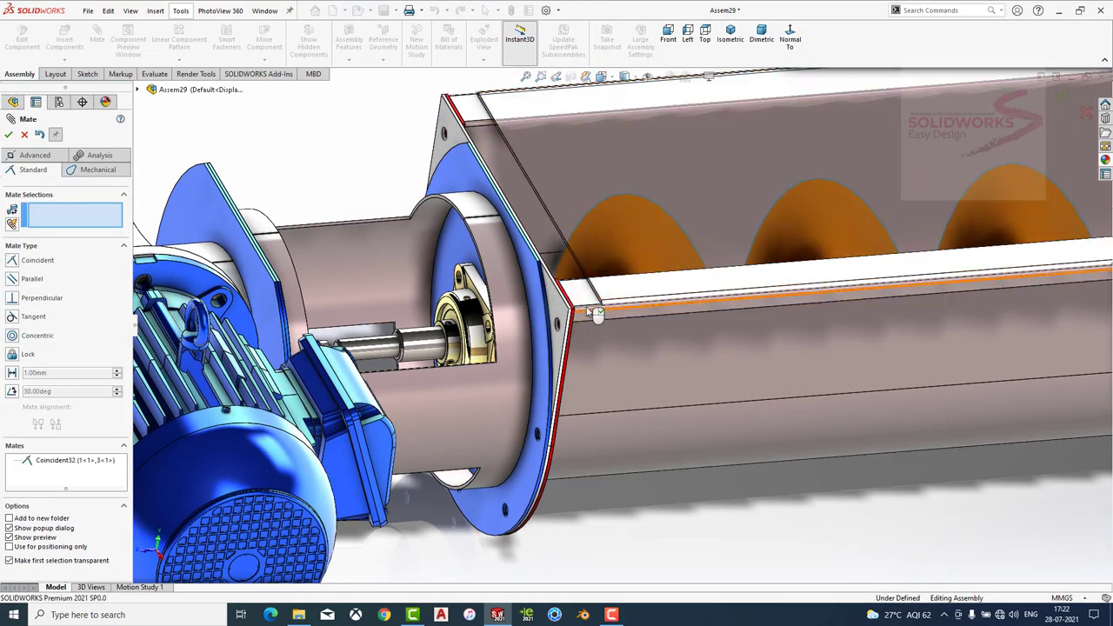
Orbit to the gearbox end, cancel an unfinished mate, and select the cover plate face.
scroll(634, 287, down, 4)
mouse_move(657, 322)
middle_down()
mouse_move(750, 318)
mouse_move(300, 247)
middle_up()
scroll(300, 247, down, 5)
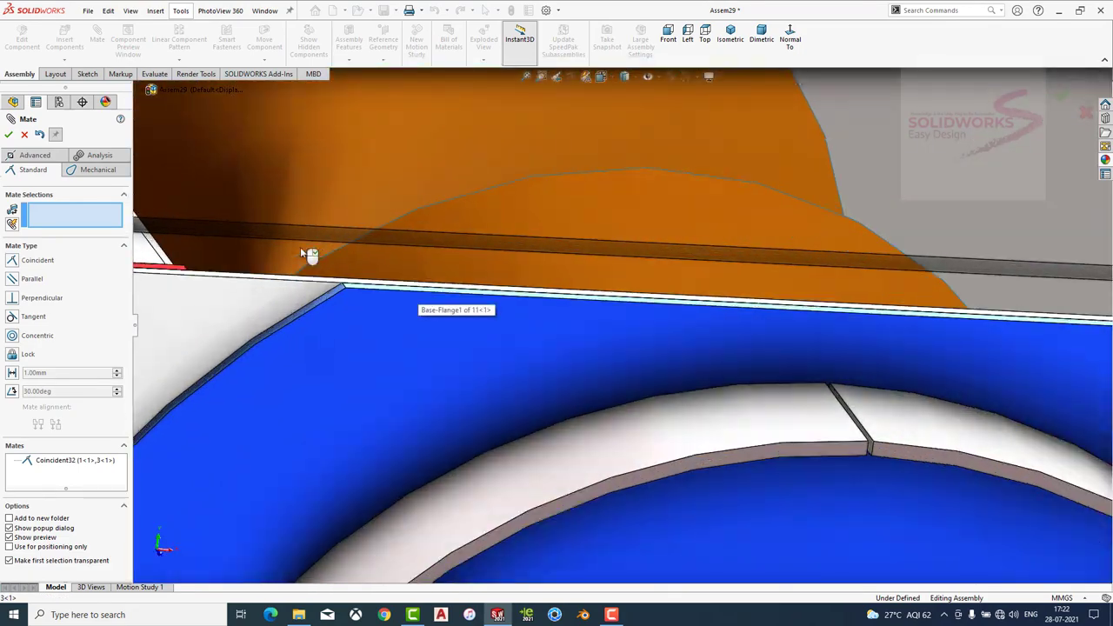
scroll(318, 296, down, 2)
click(355, 263)
key(Escape)
click(355, 257)
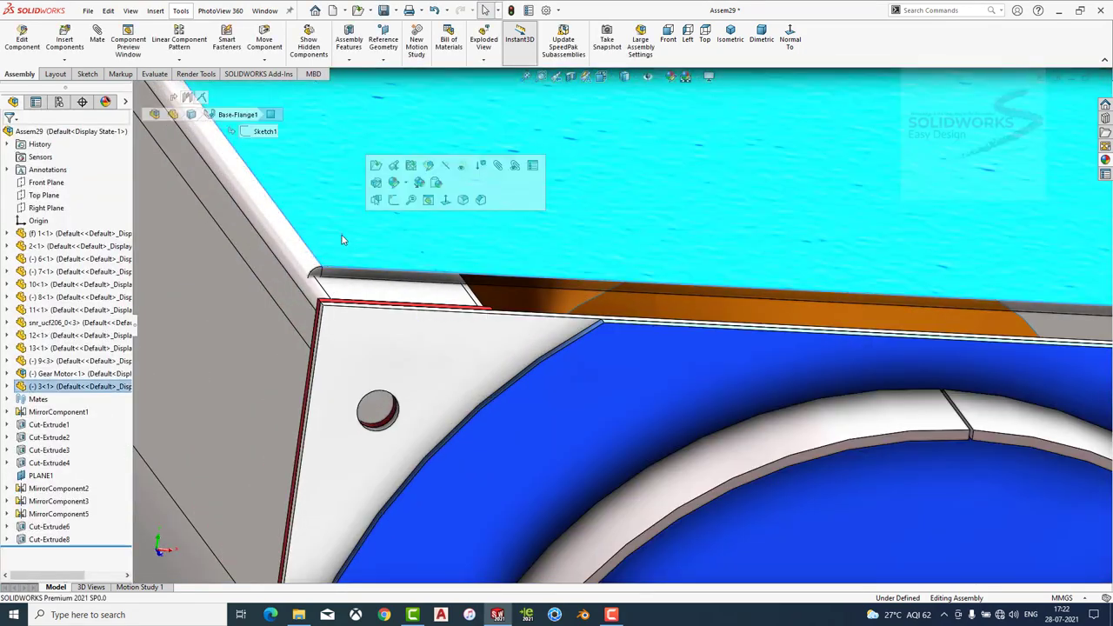
Edit the 260 mm dimension in part 3's Sketch1 and rebuild the assembly.
click(378, 171)
double_click(399, 408)
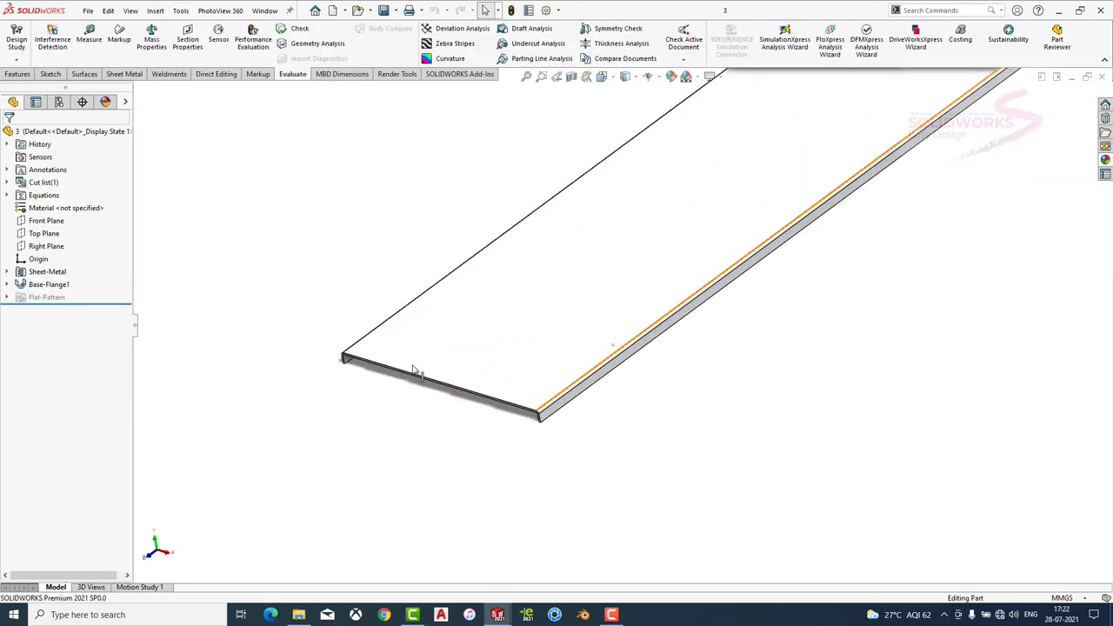
click(570, 352)
click(1068, 102)
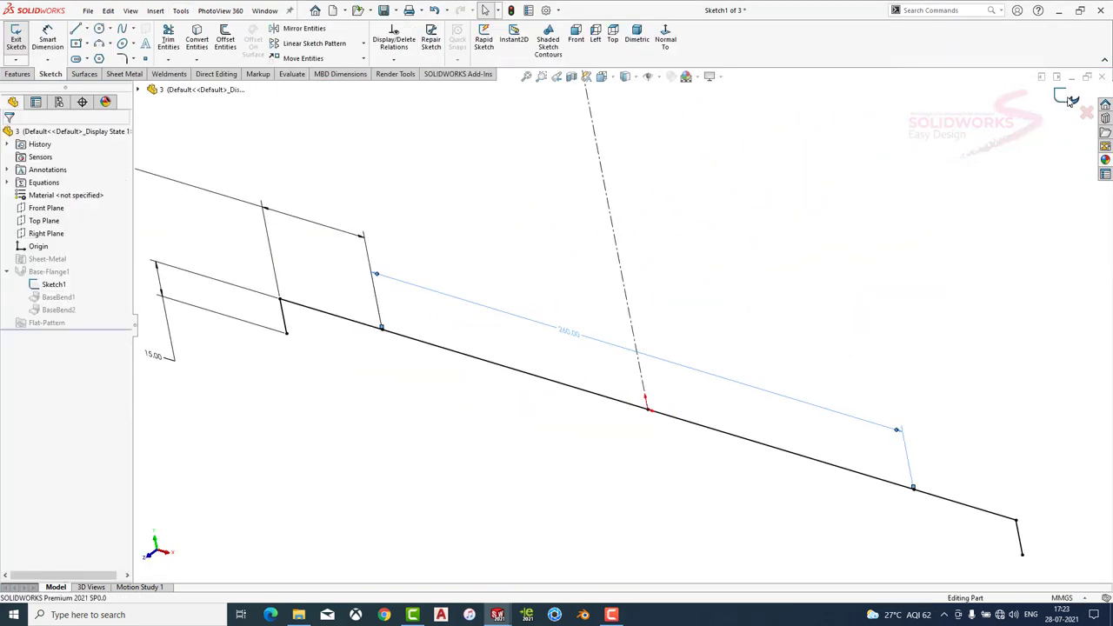
click(1087, 77)
click(510, 304)
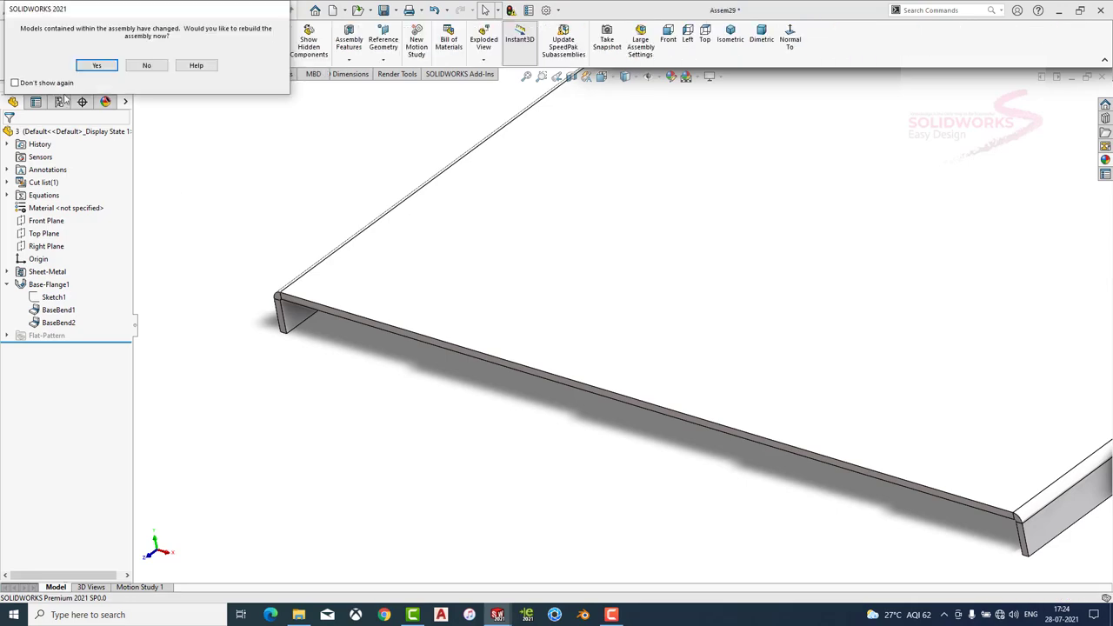
click(98, 66)
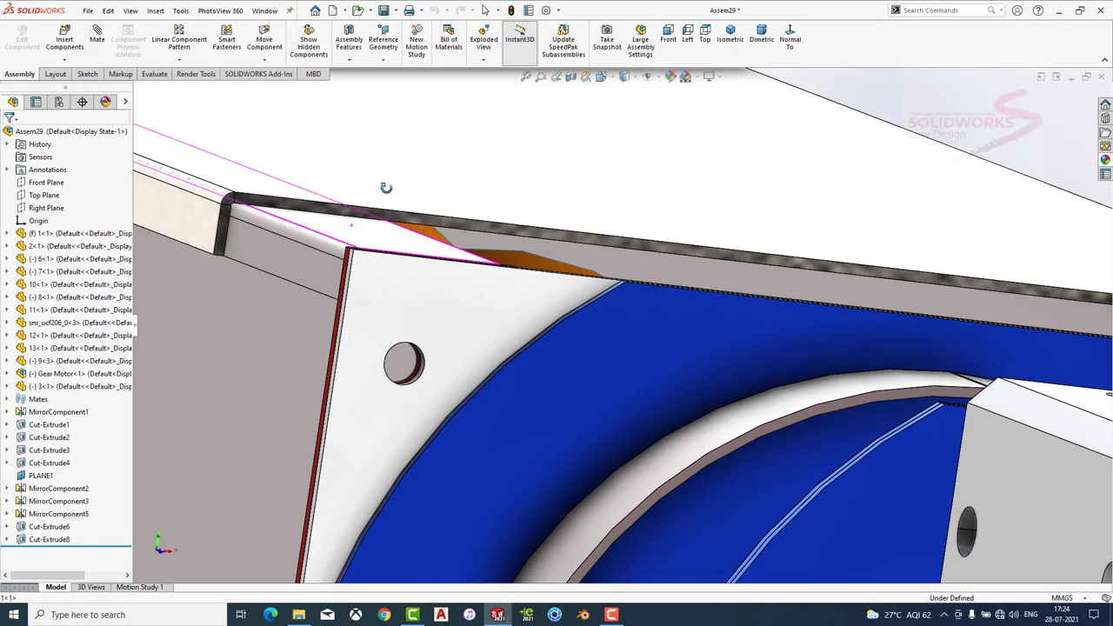
Mate the cover plate face coincident to trough section 10's end face.
middle_drag(356, 230, 348, 224)
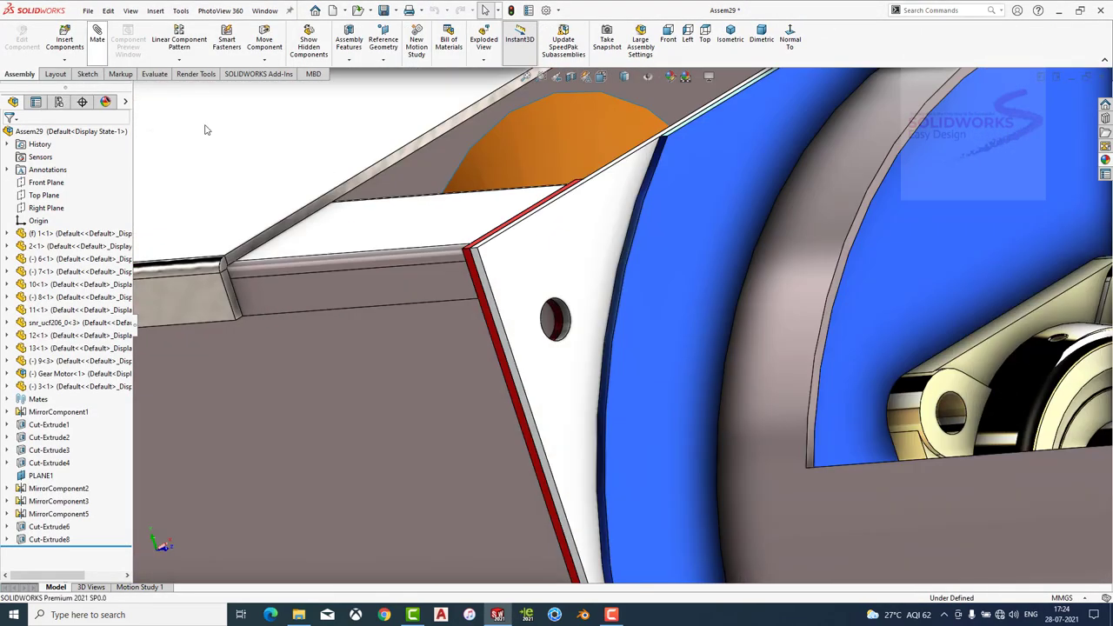
mouse_move(205, 129)
middle_down()
mouse_move(261, 261)
mouse_move(472, 311)
mouse_move(533, 267)
middle_up()
click(261, 261)
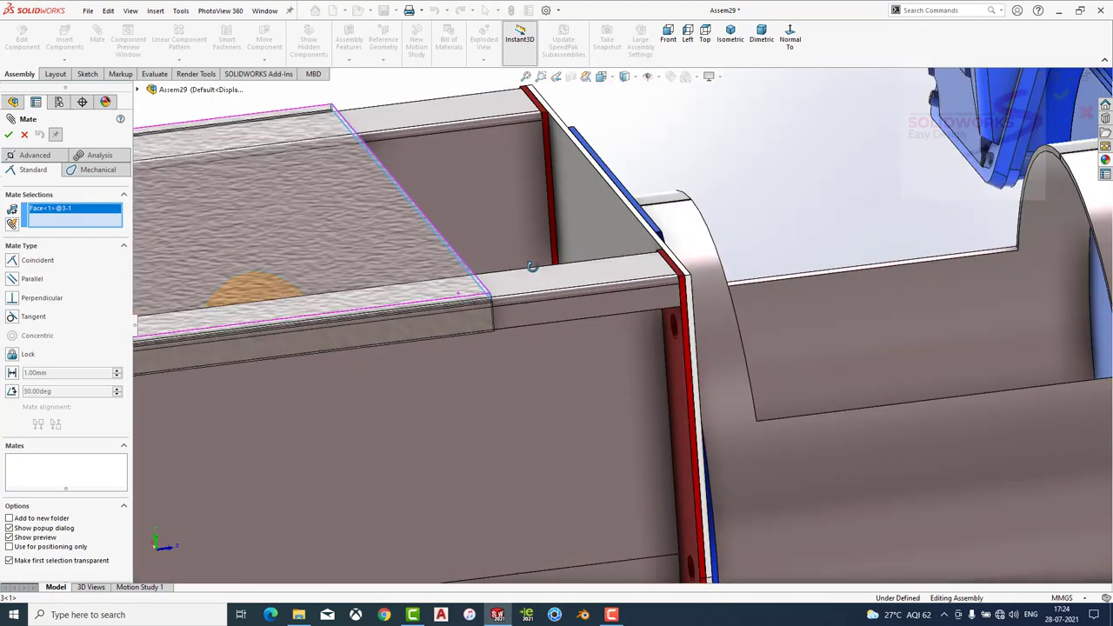
middle_drag(979, 250, 1022, 161)
middle_drag(621, 264, 452, 329)
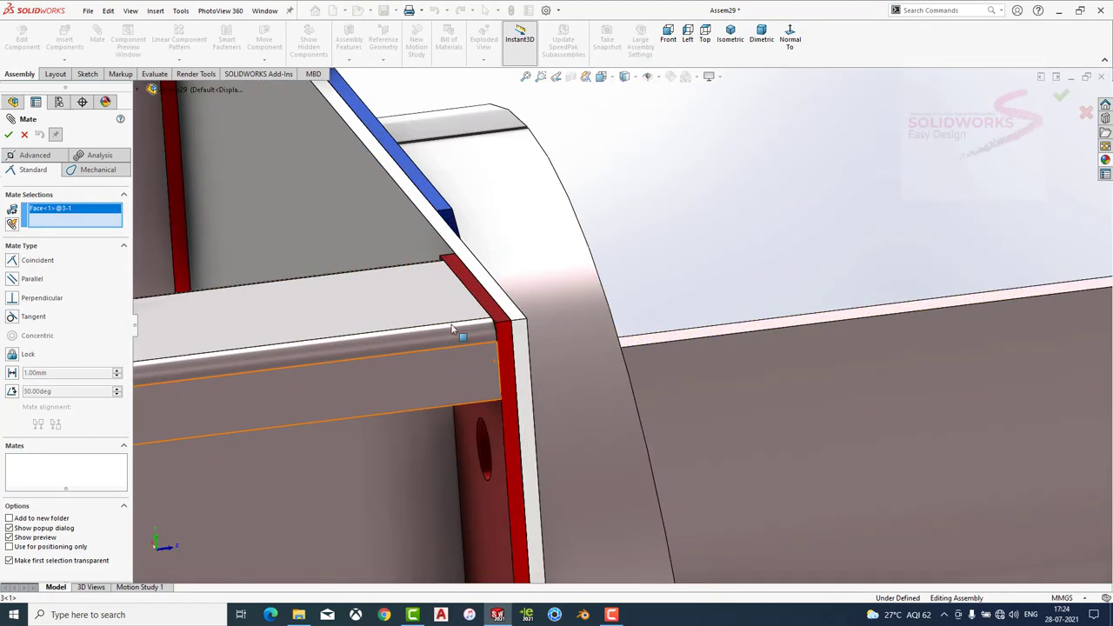
click(412, 233)
click(421, 211)
Look along the trough to check the cover's seating, then close the Mate tool.
scroll(549, 269, up, 3)
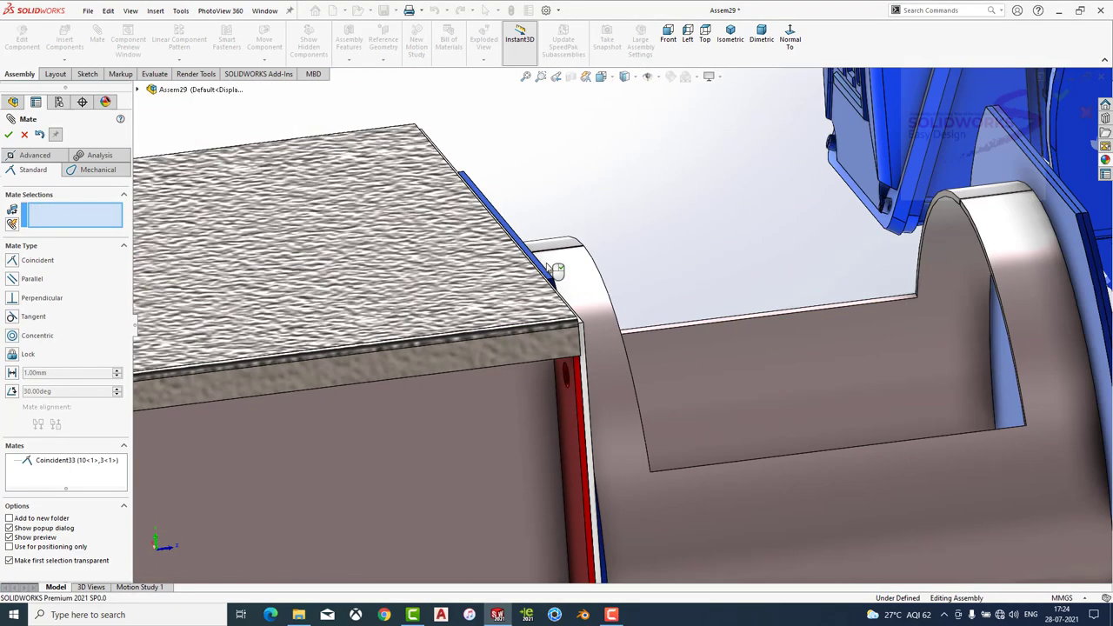
scroll(549, 269, up, 3)
mouse_move(549, 269)
middle_down()
mouse_move(440, 351)
mouse_move(572, 268)
mouse_move(423, 323)
middle_up()
scroll(425, 351, down, 3)
scroll(426, 351, down, 3)
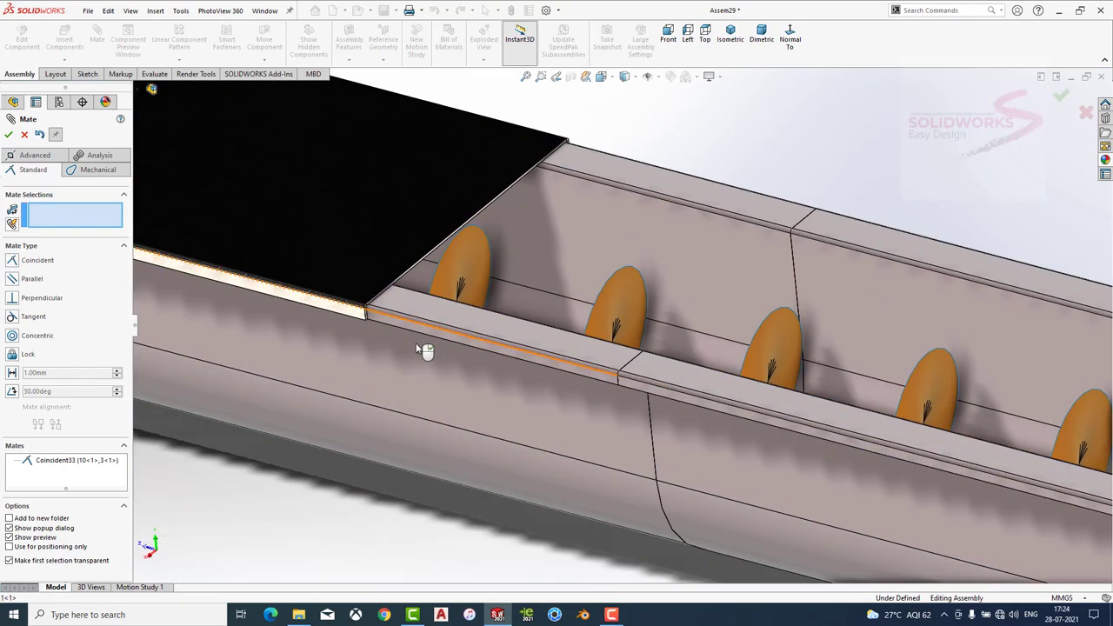
scroll(497, 318, down, 2)
scroll(515, 323, up, 2)
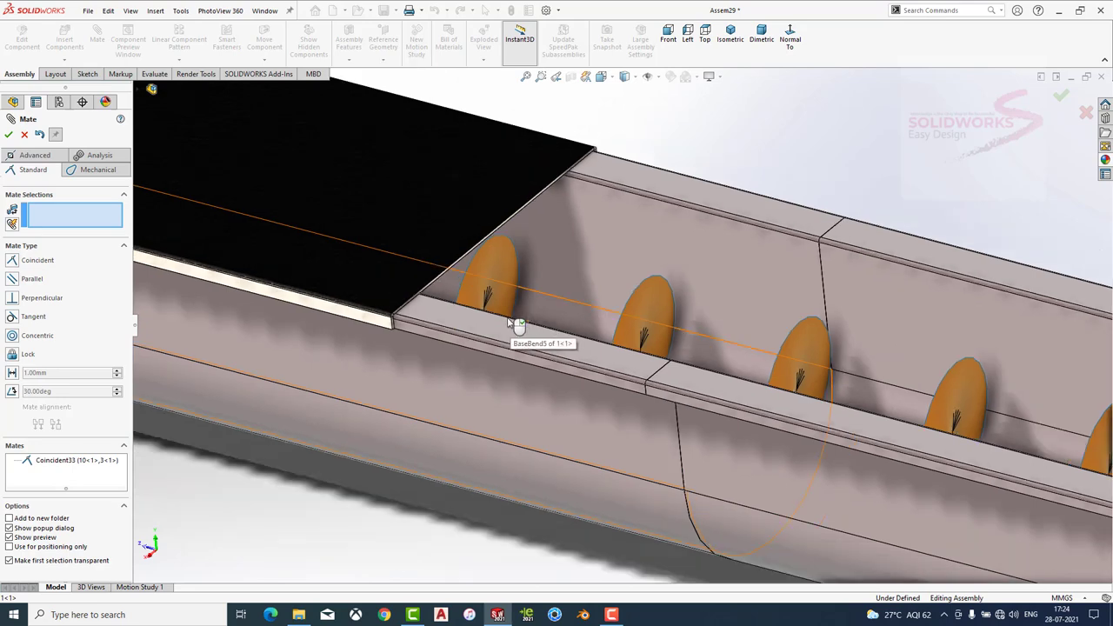
scroll(592, 316, up, 2)
scroll(592, 304, down, 3)
key(Escape)
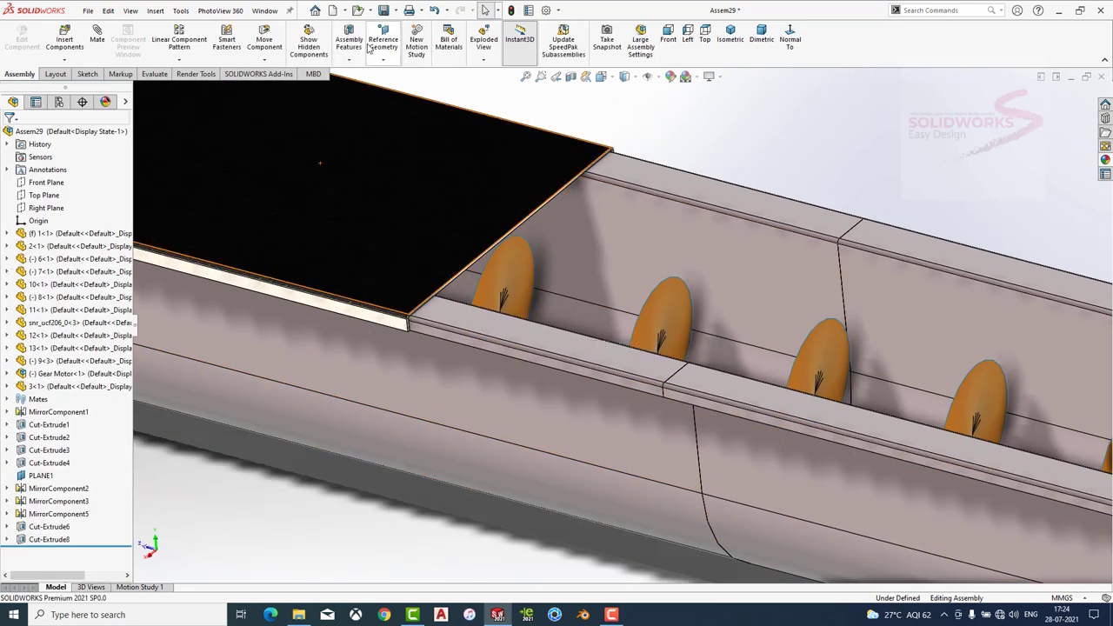
Create reference plane PLANE2 on the cover plate's end face.
click(368, 49)
scroll(442, 327, down, 5)
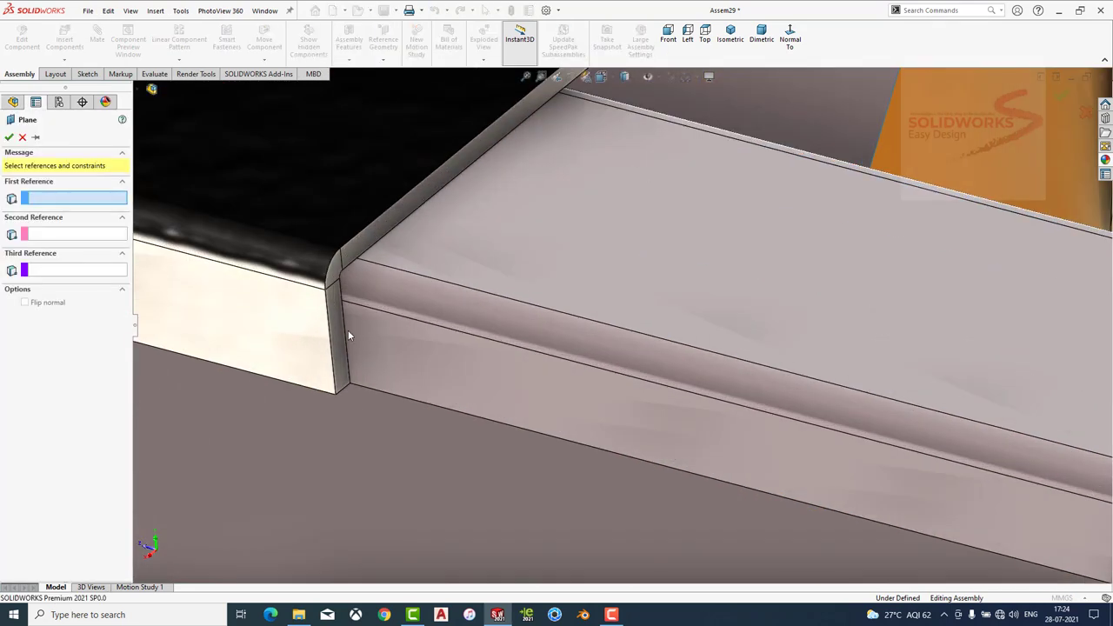
click(338, 324)
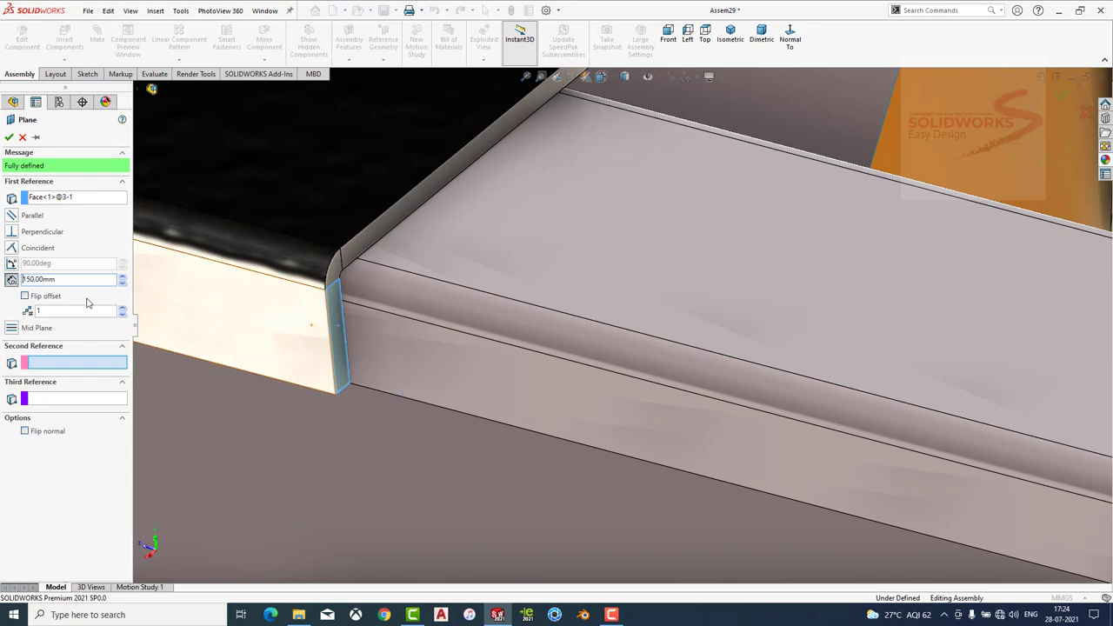
click(8, 140)
scroll(461, 269, up, 3)
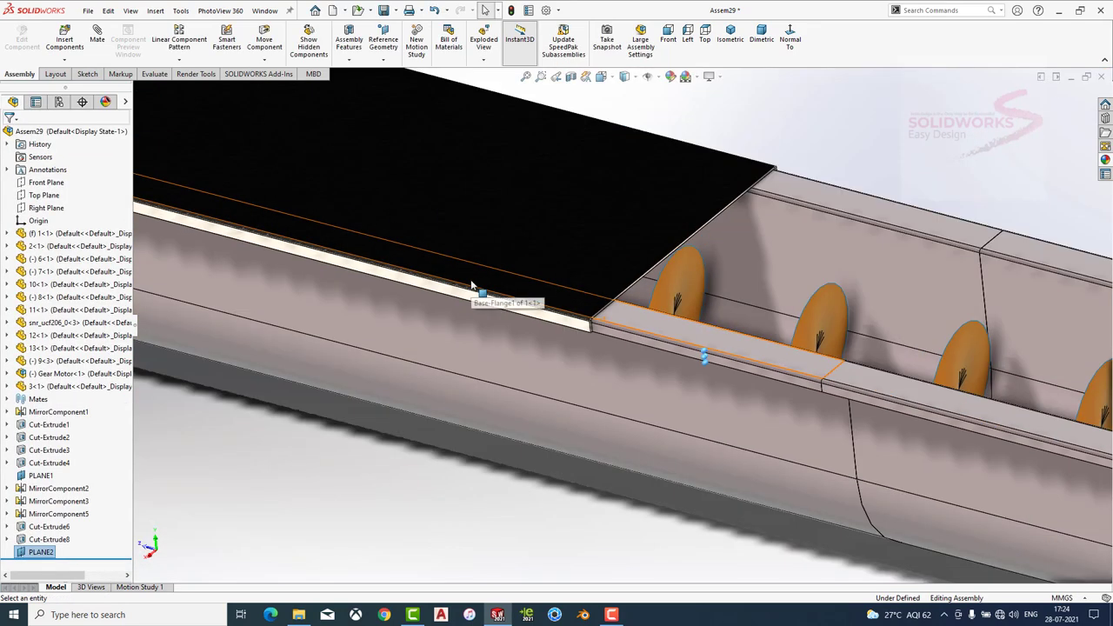
scroll(609, 339, down, 2)
scroll(627, 424, up, 3)
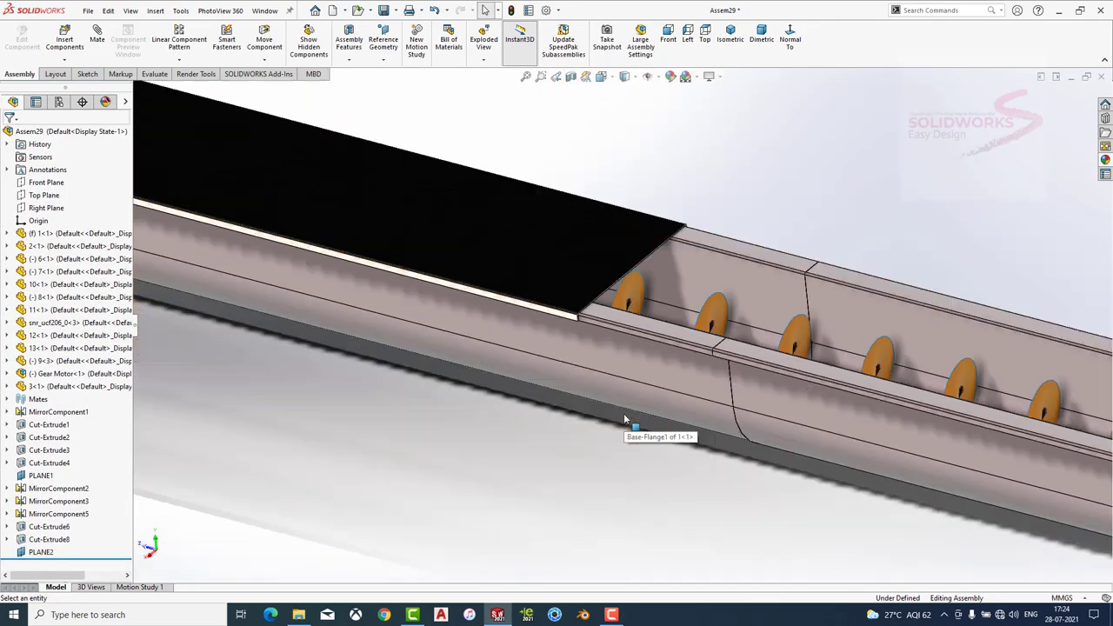
scroll(626, 423, up, 2)
Mirror cover plate 3-1 across PLANE2 as MirrorComponent6.
click(179, 59)
click(198, 157)
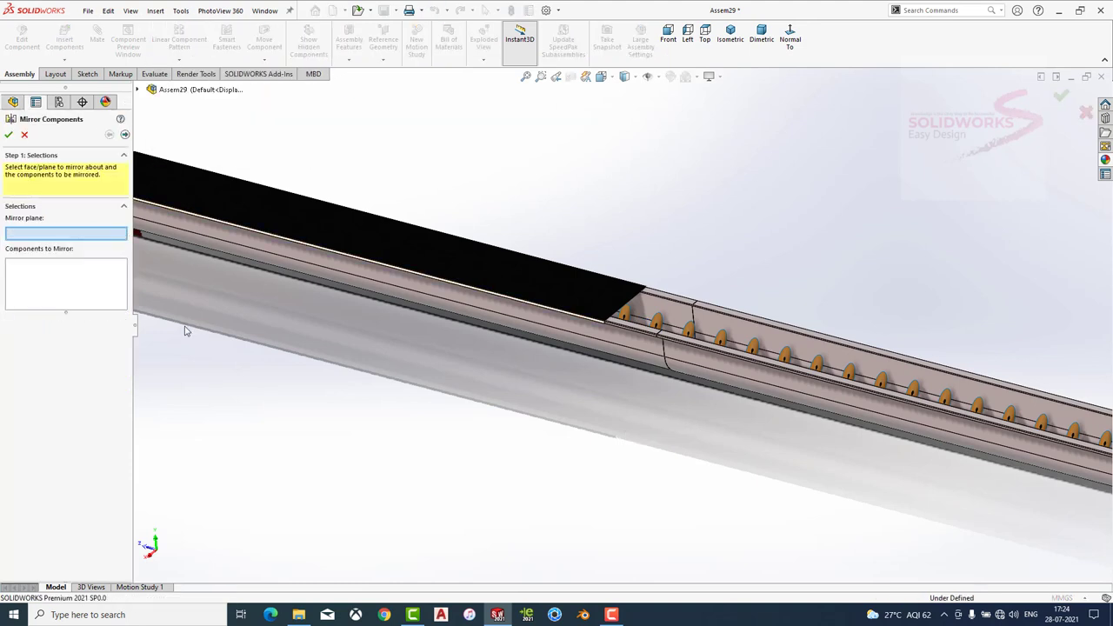
click(137, 89)
click(184, 511)
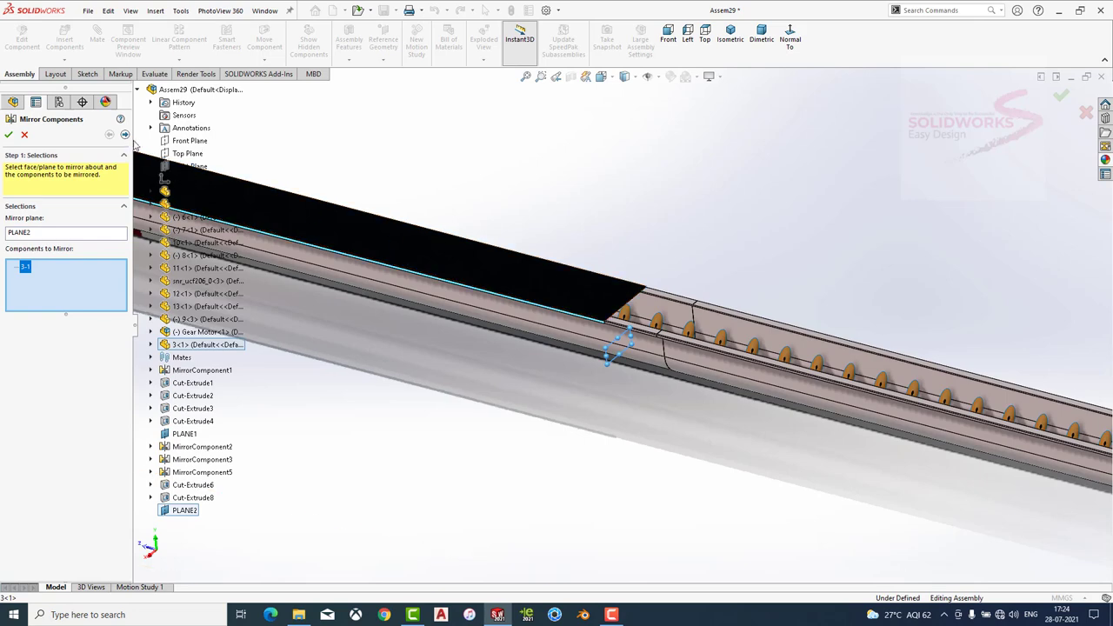
click(126, 135)
click(8, 135)
scroll(658, 217, up, 5)
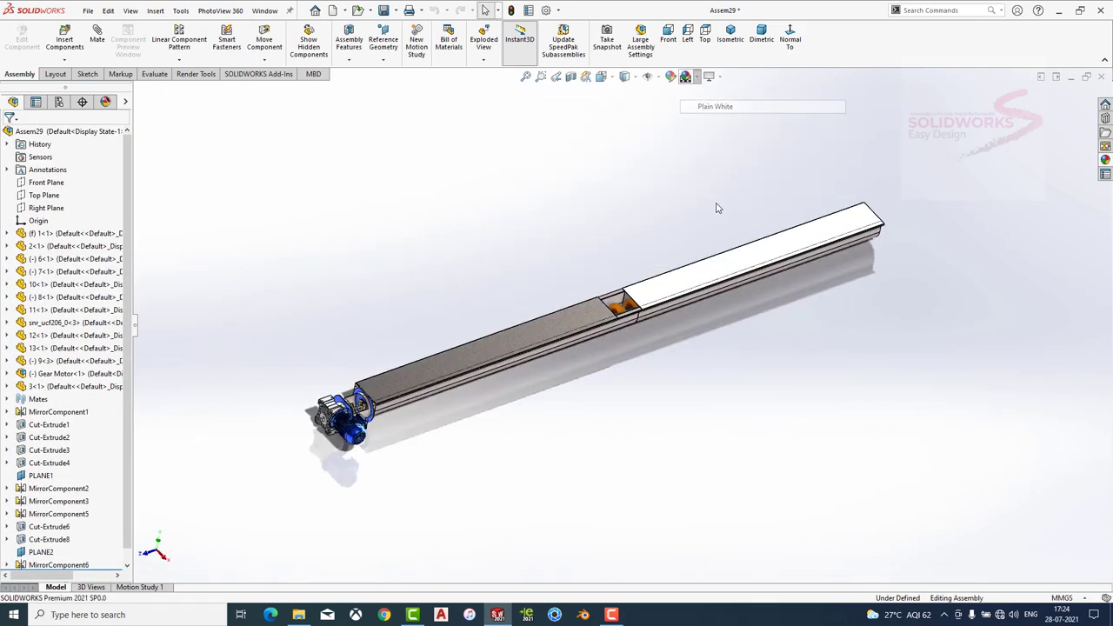
scroll(639, 266, down, 5)
Give the mirrored cover plate the steel appearance.
click(622, 294)
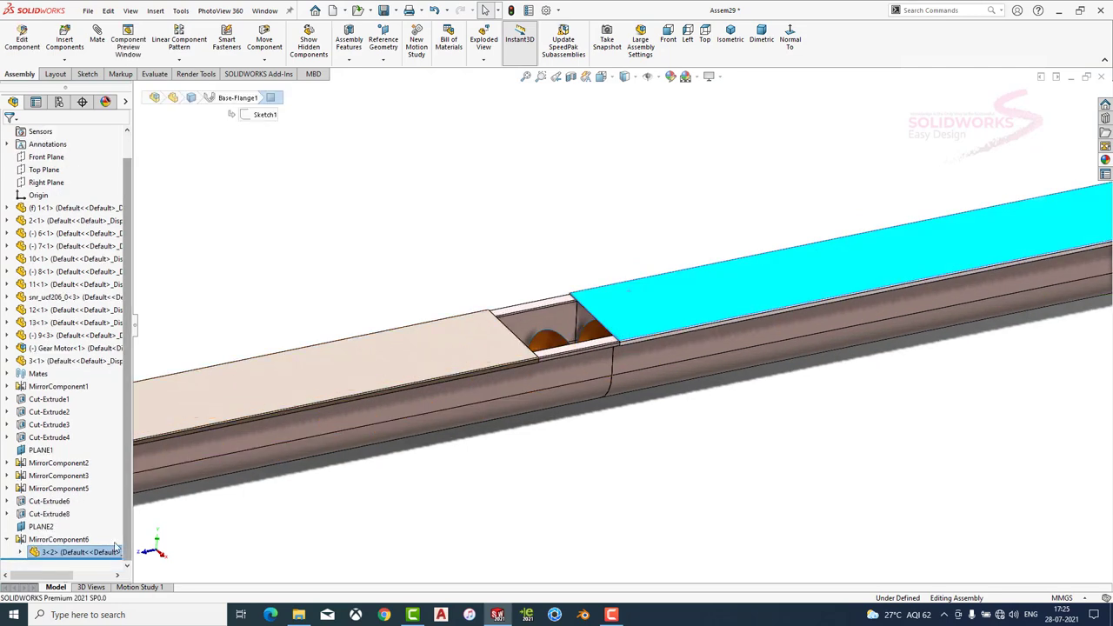
click(1105, 161)
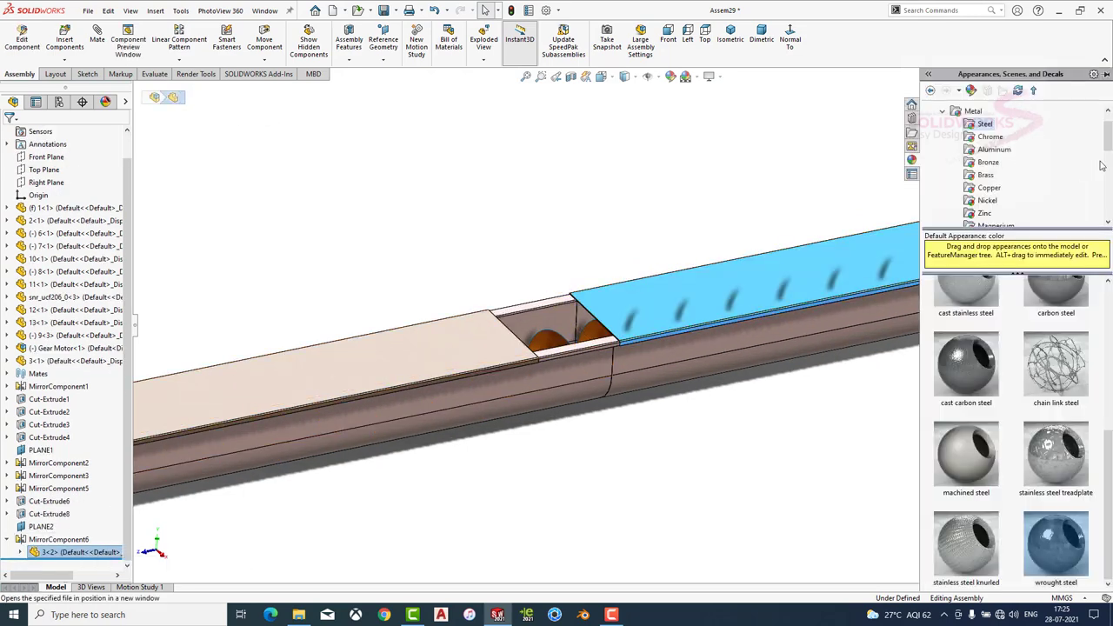
click(973, 310)
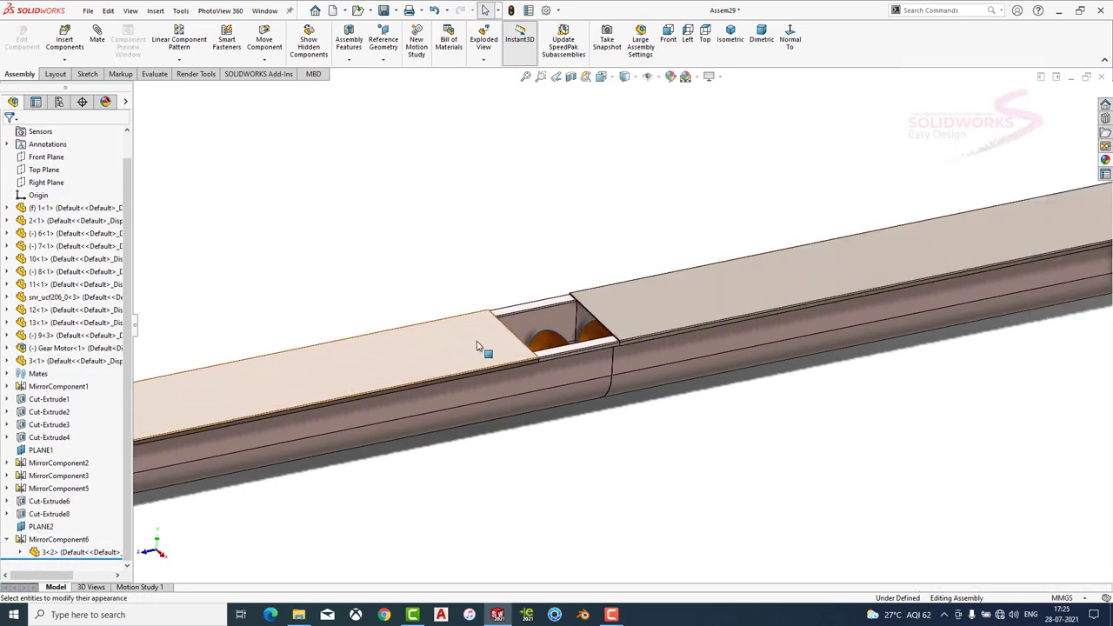
Apply the same steel appearance to the left cover plate.
click(483, 348)
click(82, 366)
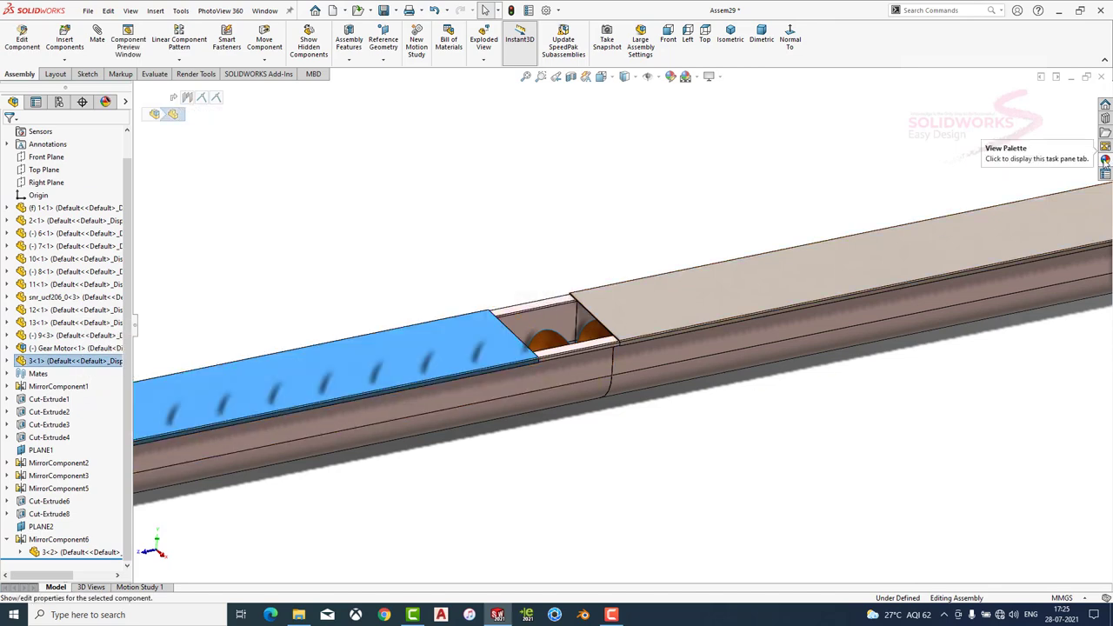
click(1105, 160)
click(990, 273)
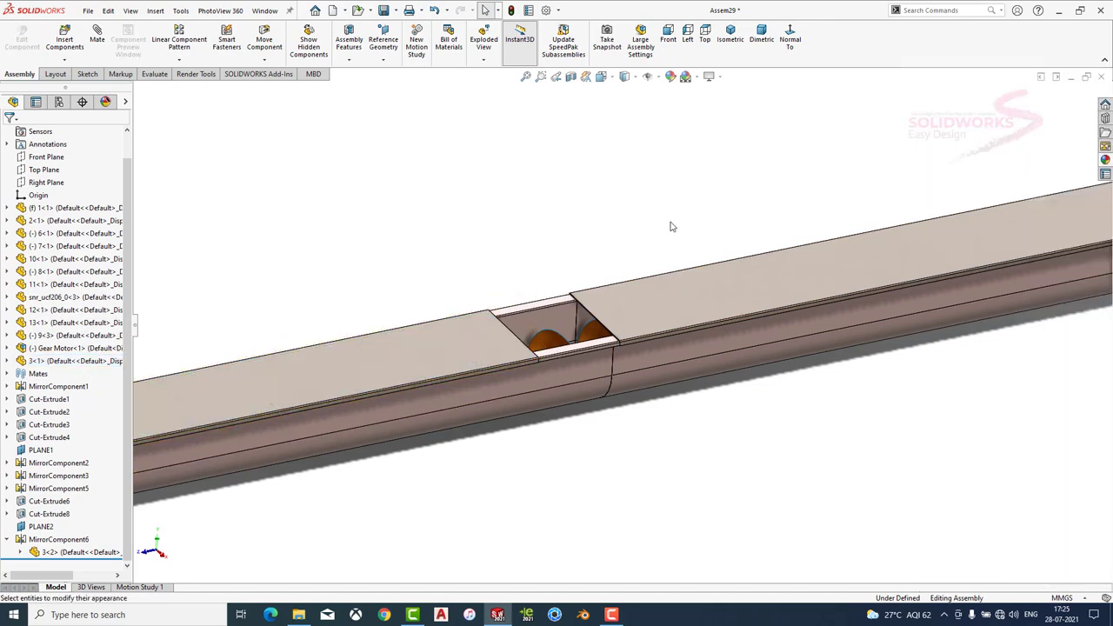
click(59, 41)
Insert hopper part 5 and mate its bottom face coincident to the trough edge.
double_click(837, 139)
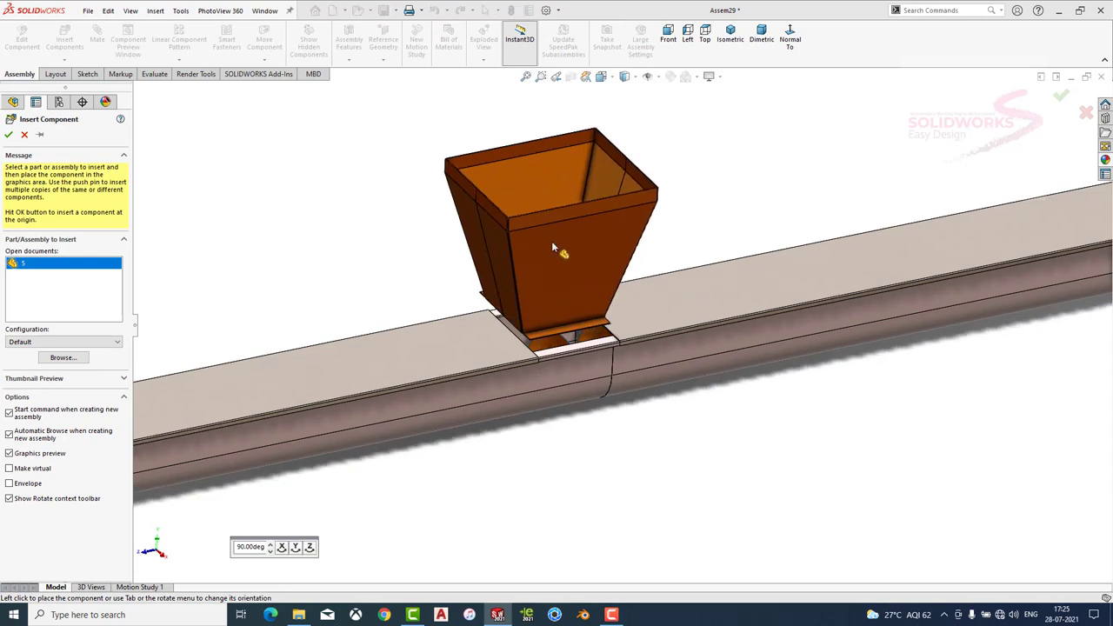
click(514, 222)
mouse_move(513, 222)
middle_down()
mouse_move(519, 210)
mouse_move(420, 218)
mouse_move(199, 97)
middle_up()
click(98, 39)
mouse_move(409, 194)
middle_down()
mouse_move(398, 293)
mouse_move(492, 433)
mouse_move(607, 496)
middle_up()
click(435, 306)
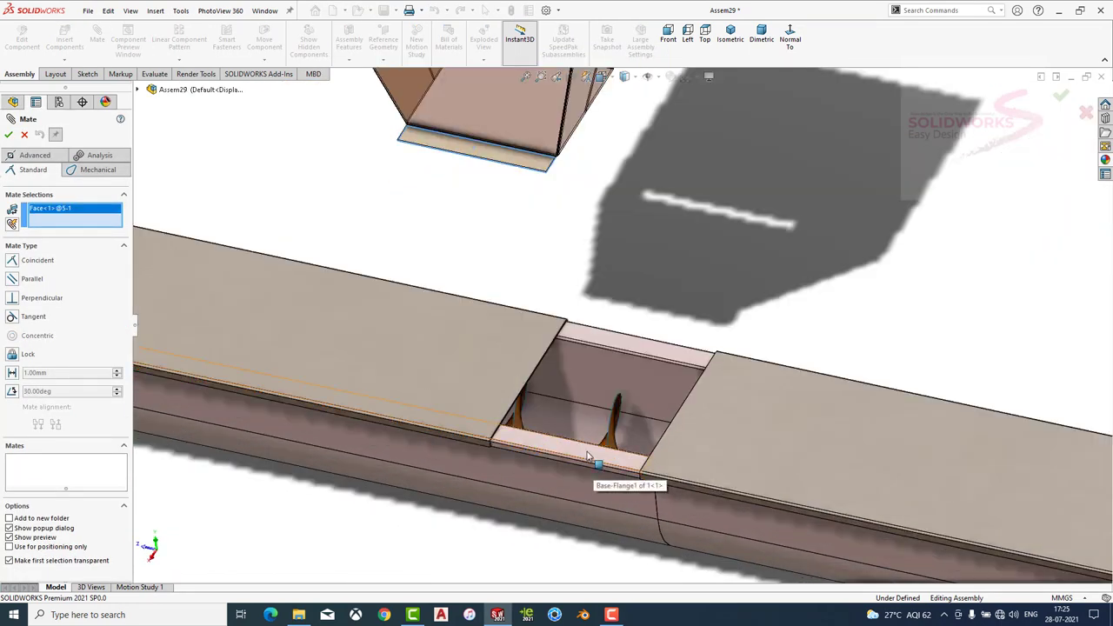
click(588, 456)
click(721, 466)
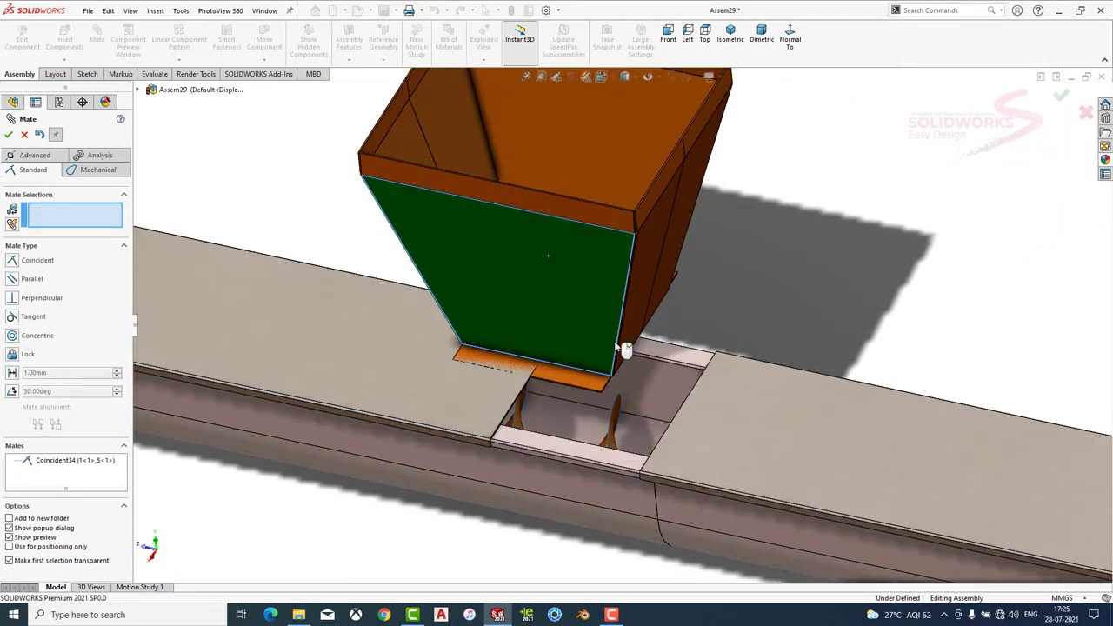
Add a second coincident mate between a hopper face and the matching trough face.
mouse_move(619, 348)
middle_down()
mouse_move(651, 410)
mouse_move(615, 353)
mouse_move(739, 423)
middle_up()
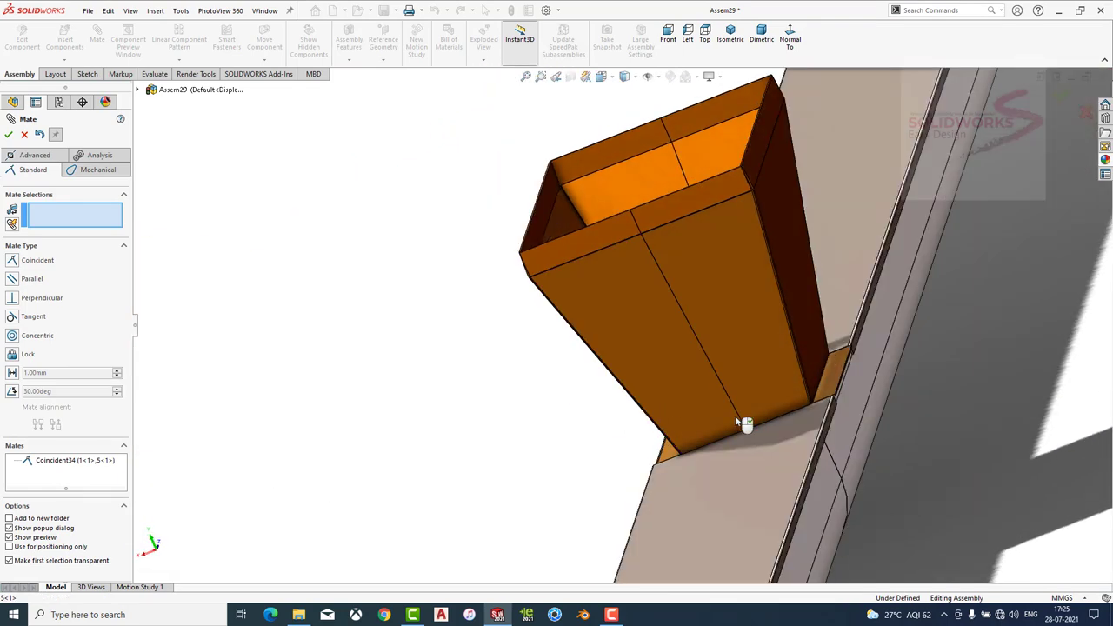
scroll(738, 424, up, 5)
scroll(753, 308, up, 3)
click(739, 331)
click(739, 357)
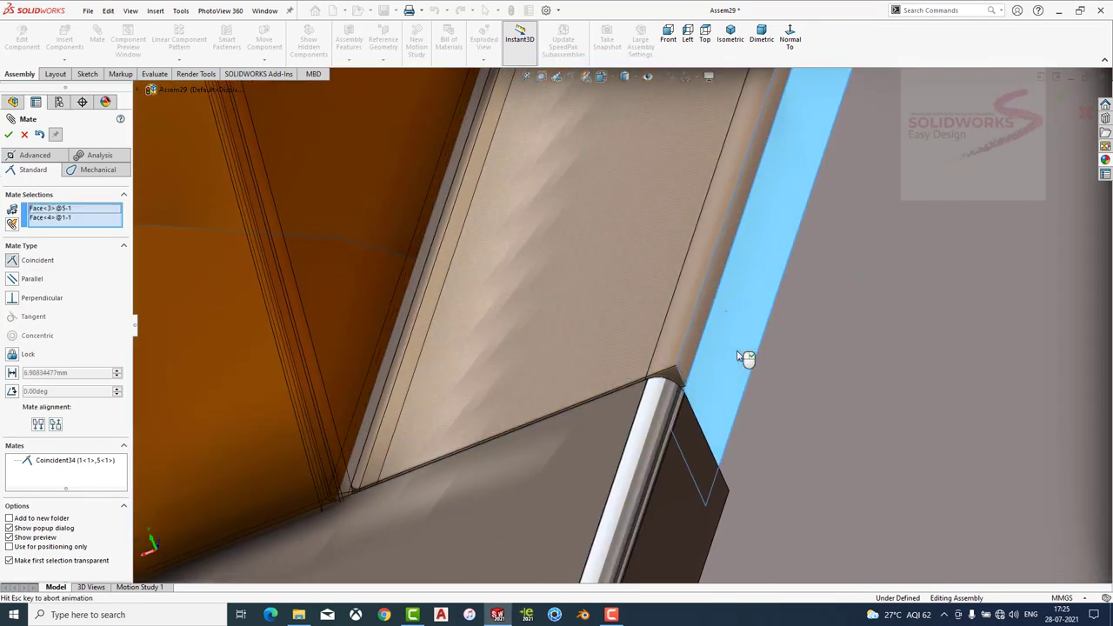
click(857, 369)
Mate a hopper face coincident to the cover plate face as the third mate, then close mating.
scroll(756, 340, down, 3)
mouse_move(756, 340)
middle_down()
mouse_move(652, 292)
mouse_move(701, 304)
middle_up()
middle_drag(562, 286, 618, 322)
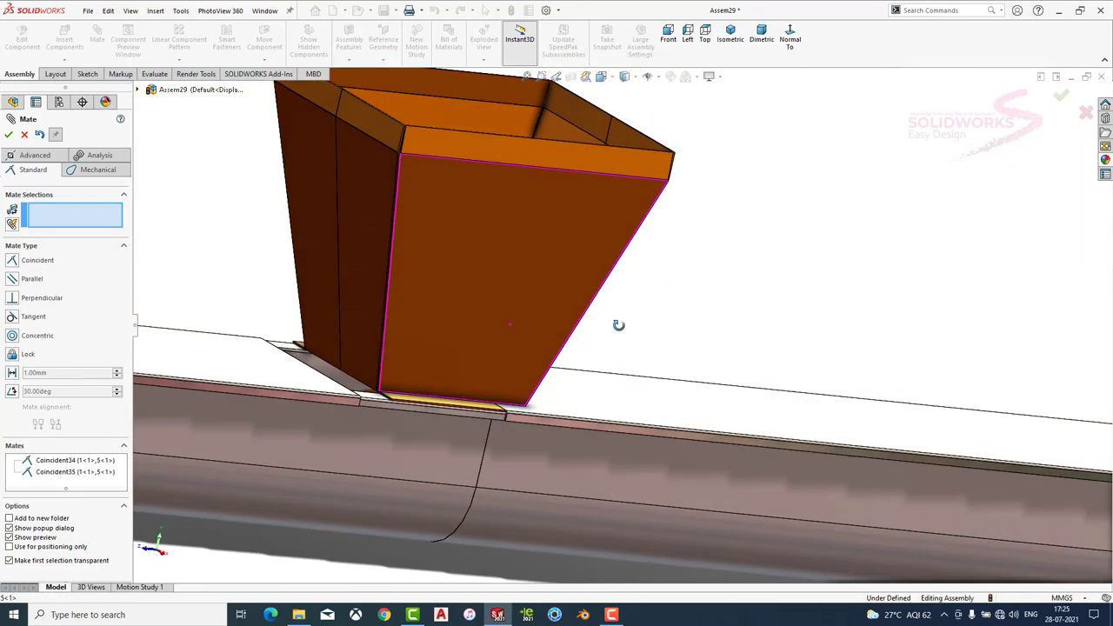
scroll(414, 385, up, 5)
scroll(502, 348, up, 3)
click(507, 348)
mouse_move(515, 343)
middle_down()
mouse_move(497, 323)
mouse_move(447, 360)
middle_up()
click(452, 361)
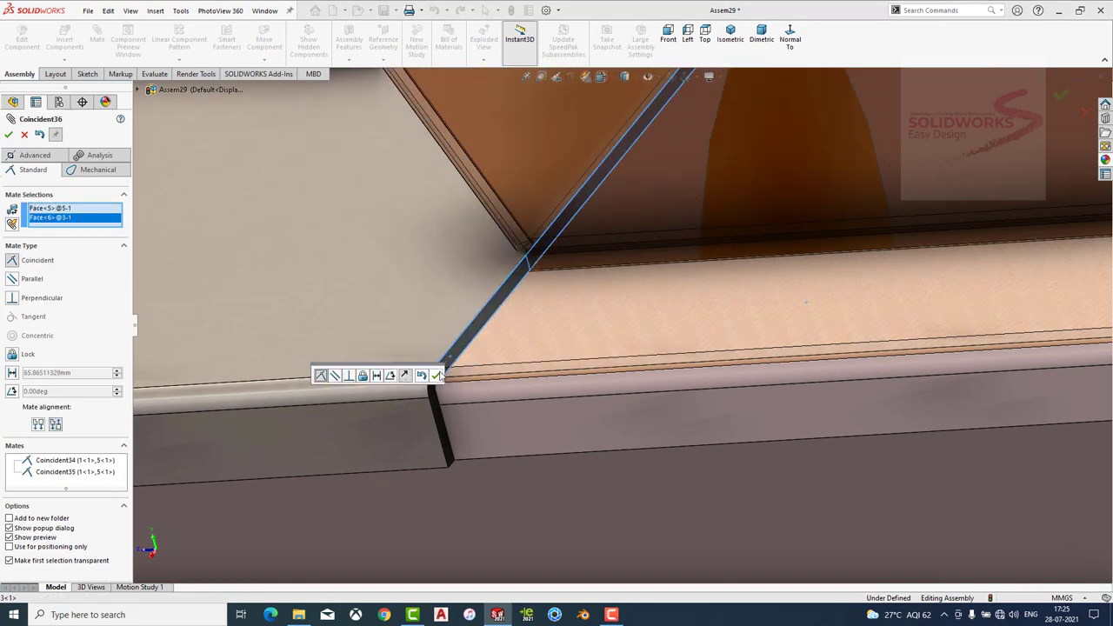
click(439, 375)
scroll(439, 375, down, 3)
scroll(621, 336, down, 5)
mouse_move(626, 316)
middle_down()
mouse_move(720, 297)
mouse_move(661, 261)
middle_up()
key(Escape)
Start Mirror Components with PLANE2 as the mirror plane.
key(f)
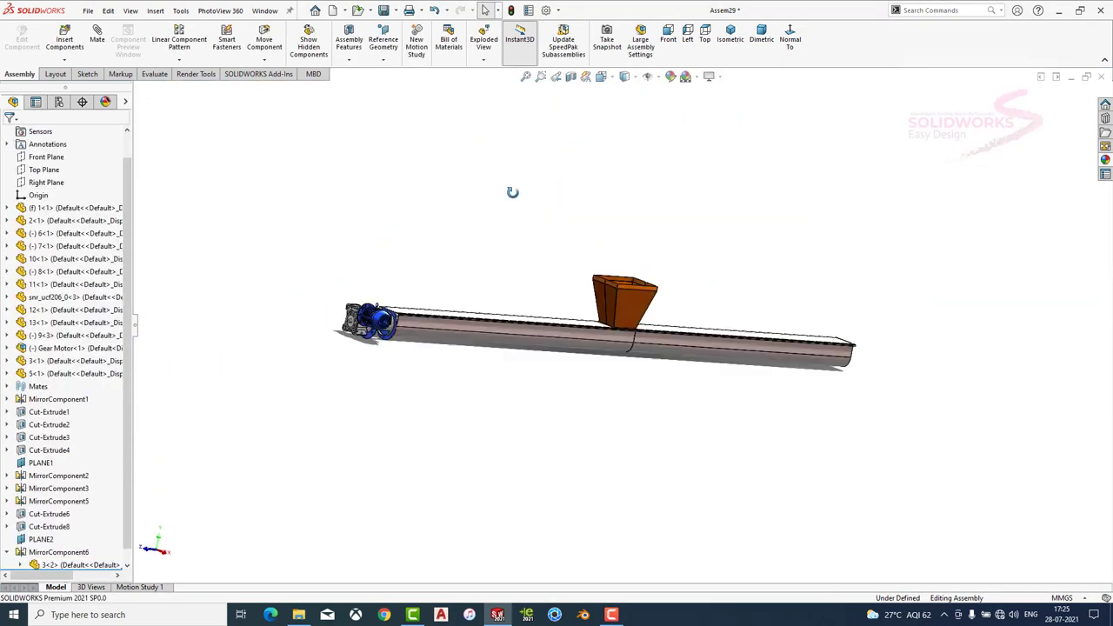
middle_drag(512, 192, 505, 259)
middle_drag(813, 276, 674, 305)
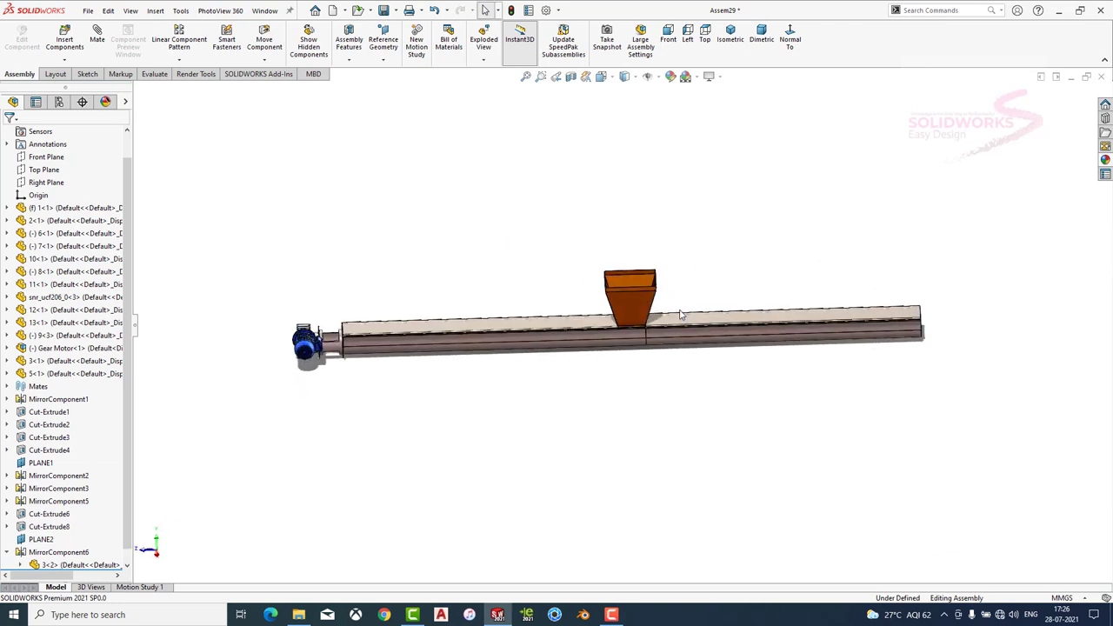
mouse_move(693, 211)
middle_down()
mouse_move(720, 209)
mouse_move(674, 228)
middle_up()
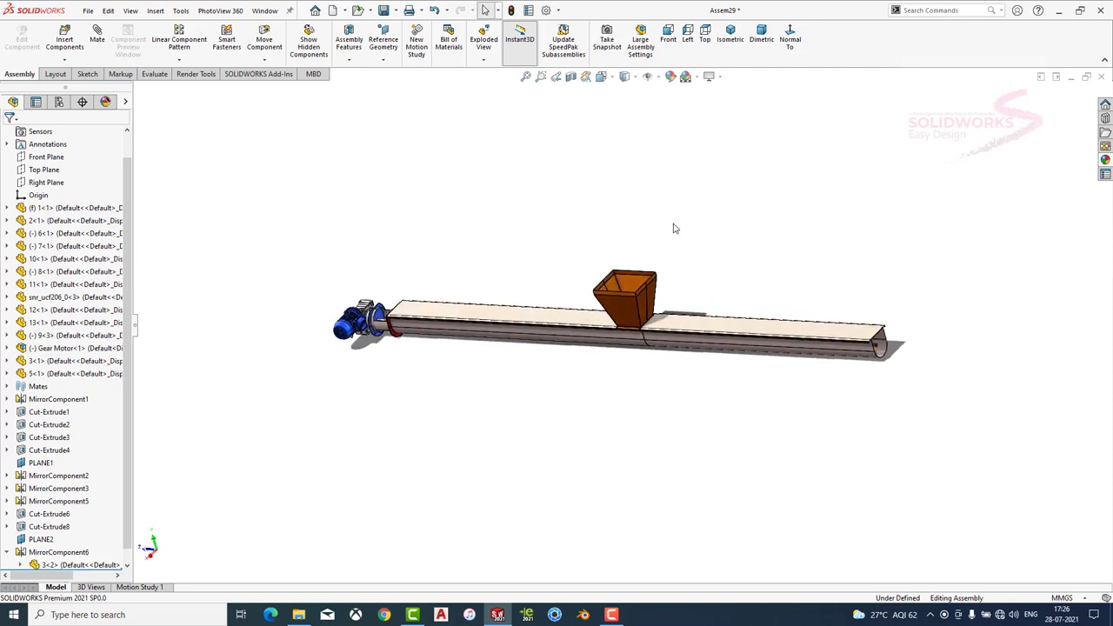
click(174, 59)
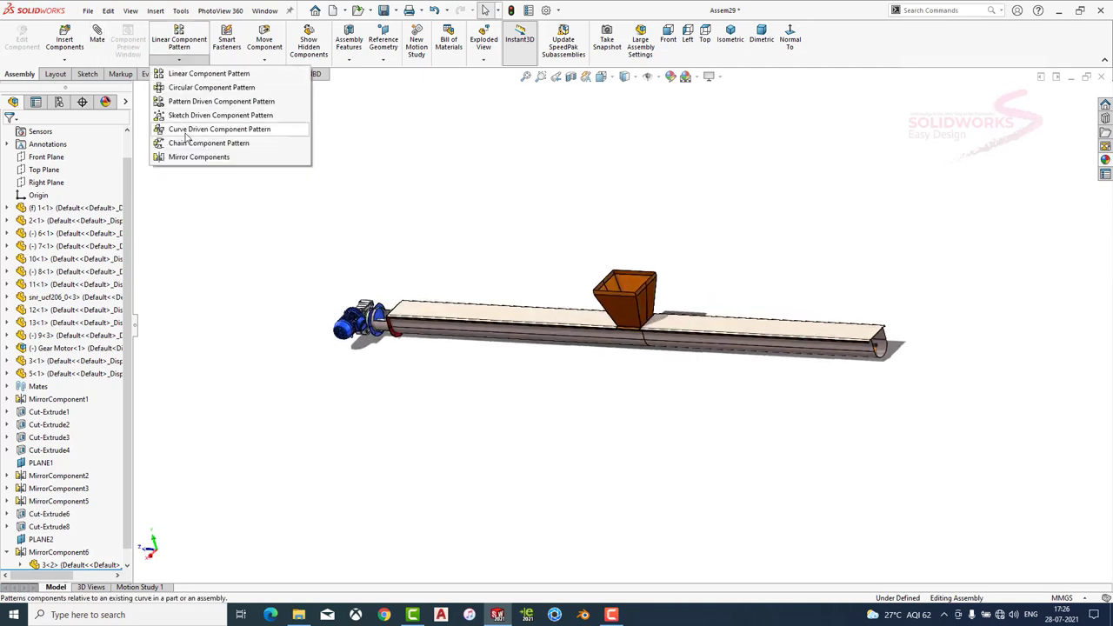
click(191, 159)
click(138, 90)
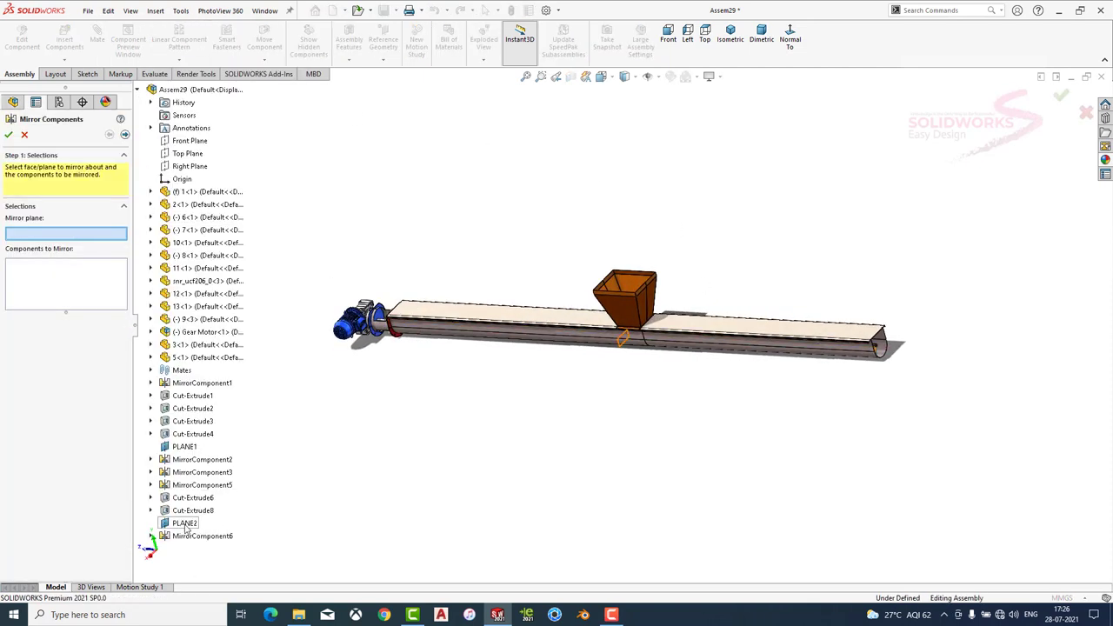
click(185, 524)
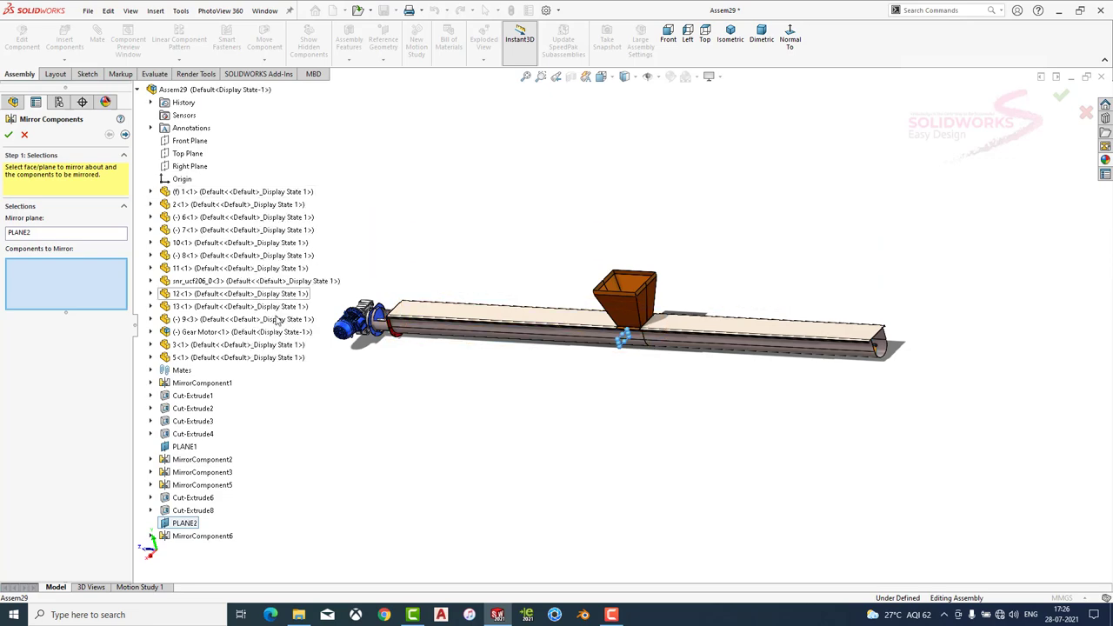
Pick motor-end parts 2-1 and 10-1 and confirm the mirror across PLANE2.
scroll(536, 296, down, 3)
scroll(535, 296, down, 3)
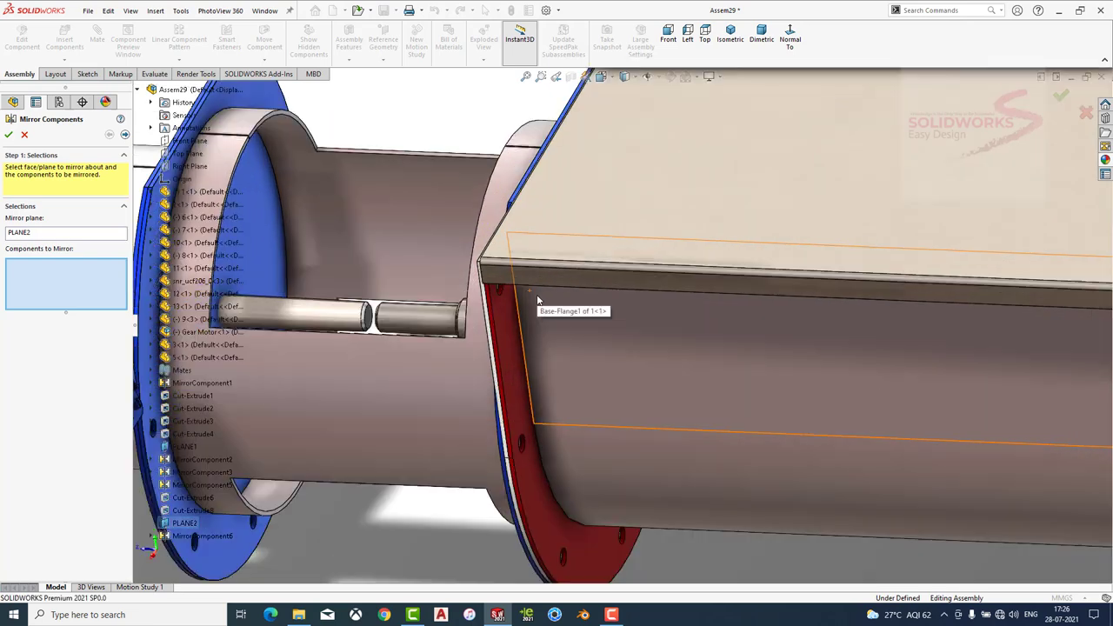
scroll(536, 296, up, 4)
scroll(365, 322, up, 5)
scroll(365, 321, down, 3)
scroll(365, 322, down, 2)
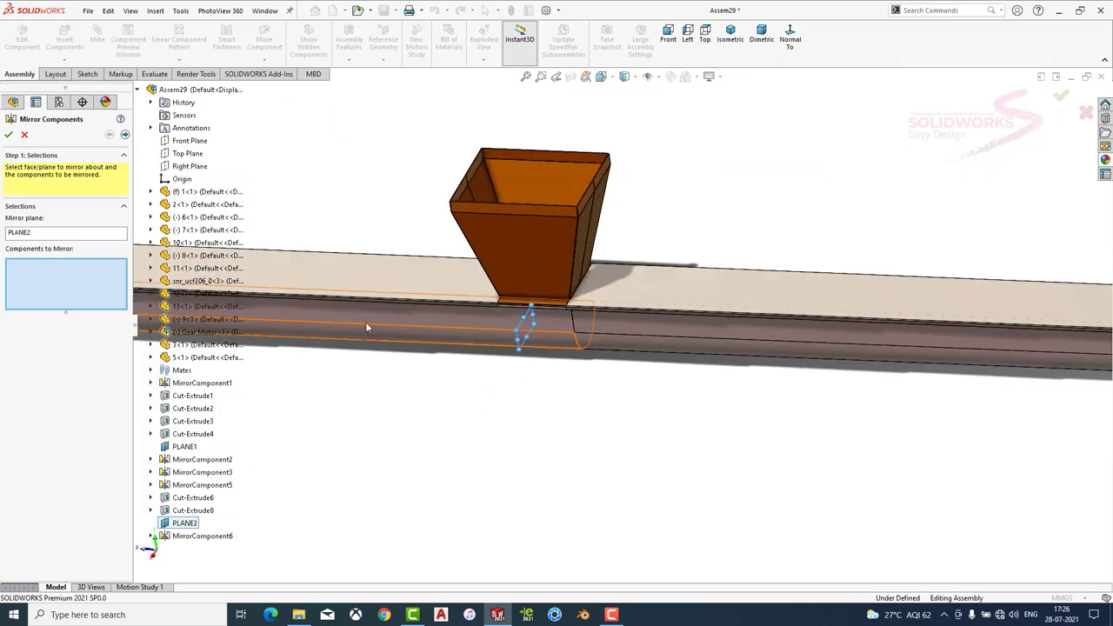
scroll(360, 318, down, 2)
scroll(360, 319, down, 3)
click(421, 242)
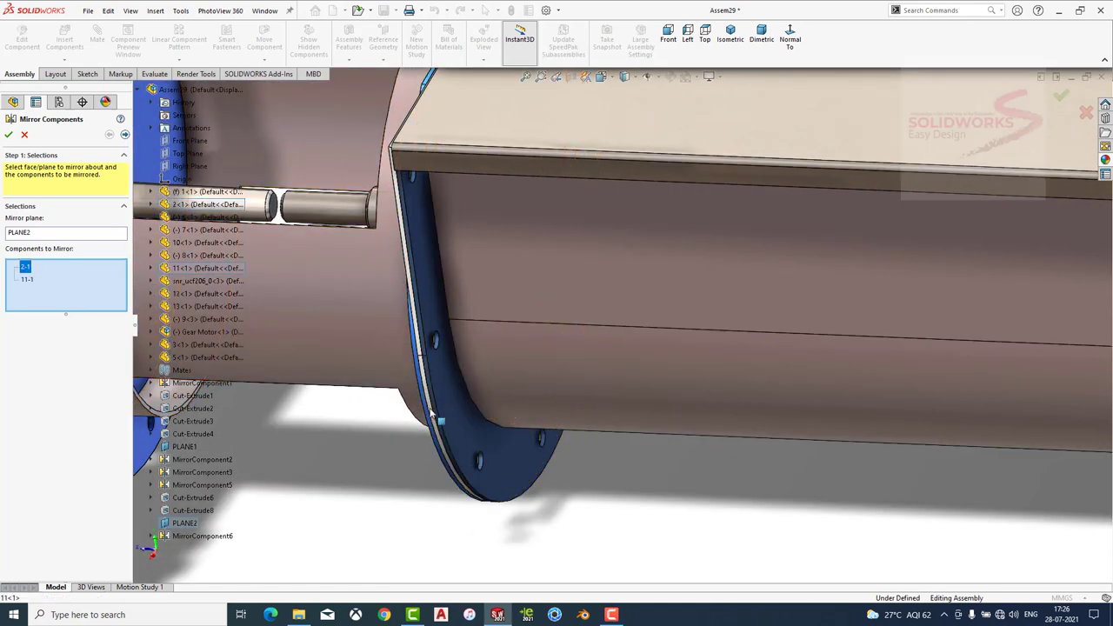
middle_drag(433, 280, 465, 152)
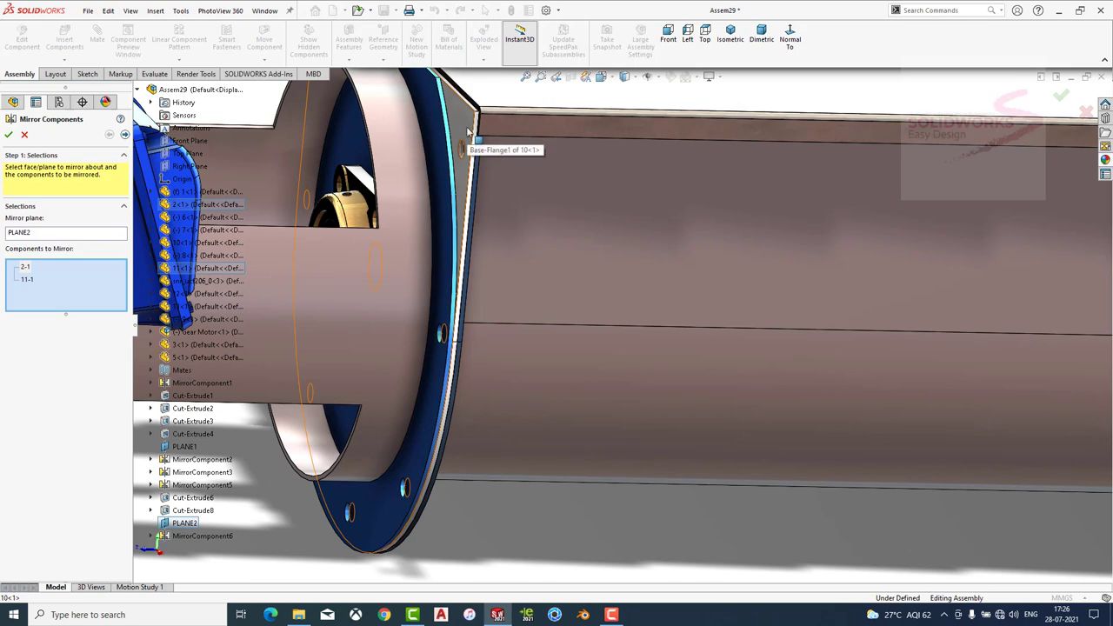
click(467, 130)
click(125, 135)
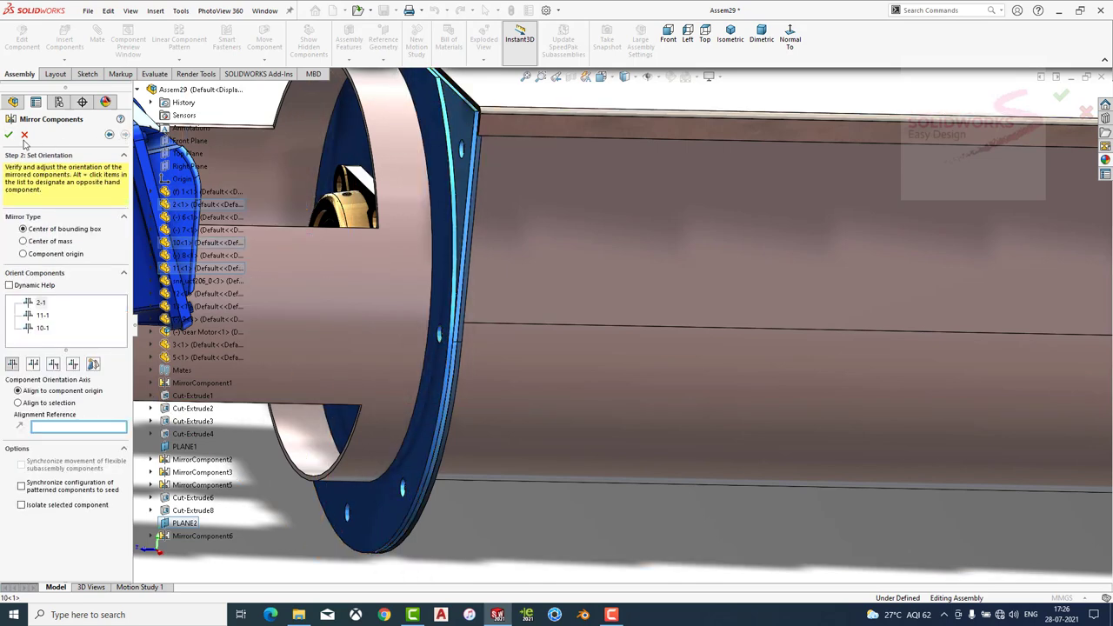
click(8, 134)
Zoom and orbit to inspect the mirrored flange edge-on.
scroll(774, 346, up, 5)
scroll(773, 346, up, 3)
scroll(773, 346, down, 4)
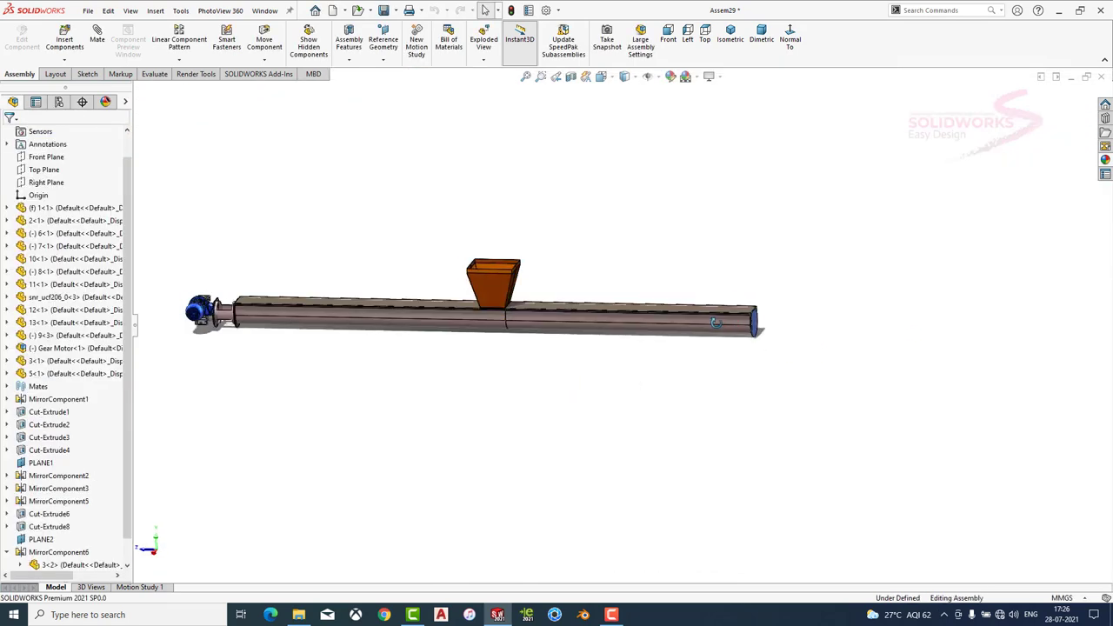
scroll(601, 307, down, 5)
scroll(600, 324, down, 4)
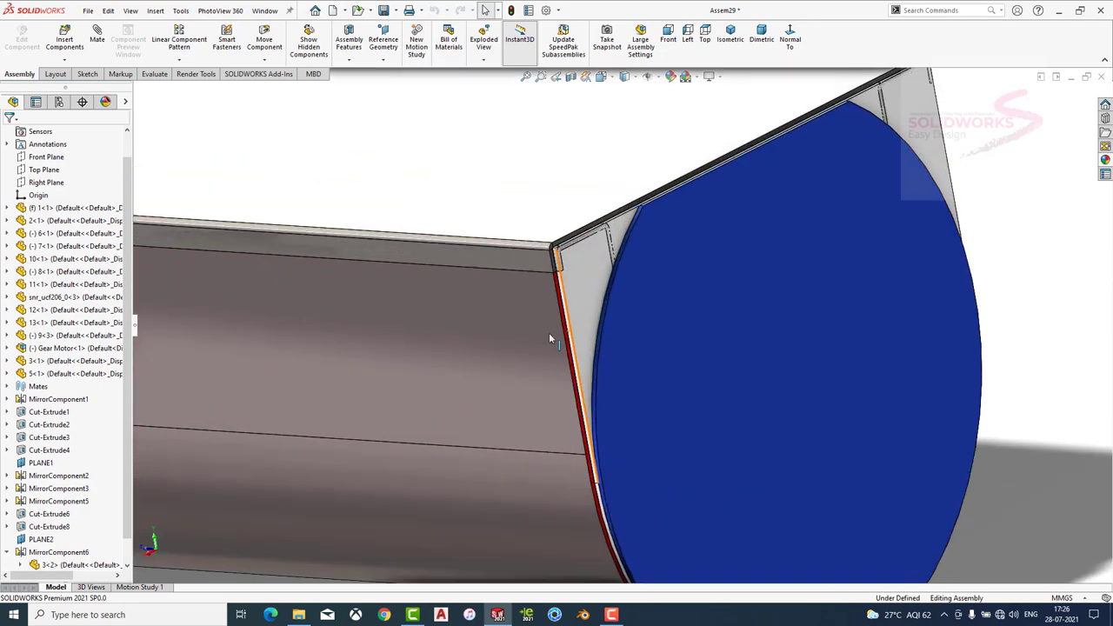
middle_drag(659, 318, 684, 293)
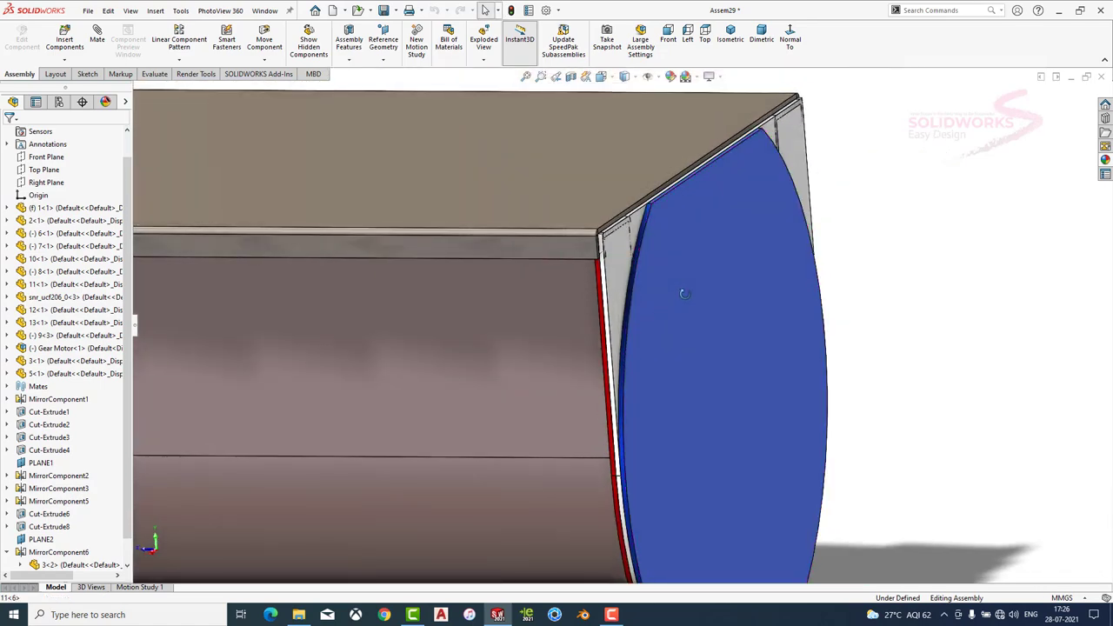
scroll(679, 322, up, 3)
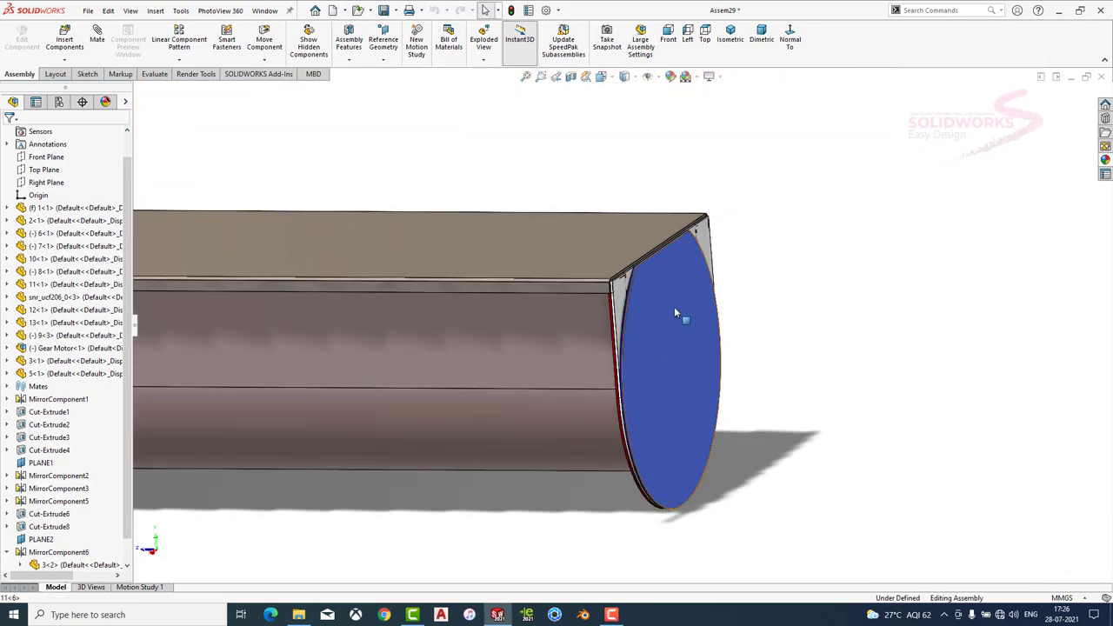
Hide the blue flange at the trough end to expose the end plate.
click(675, 311)
click(753, 256)
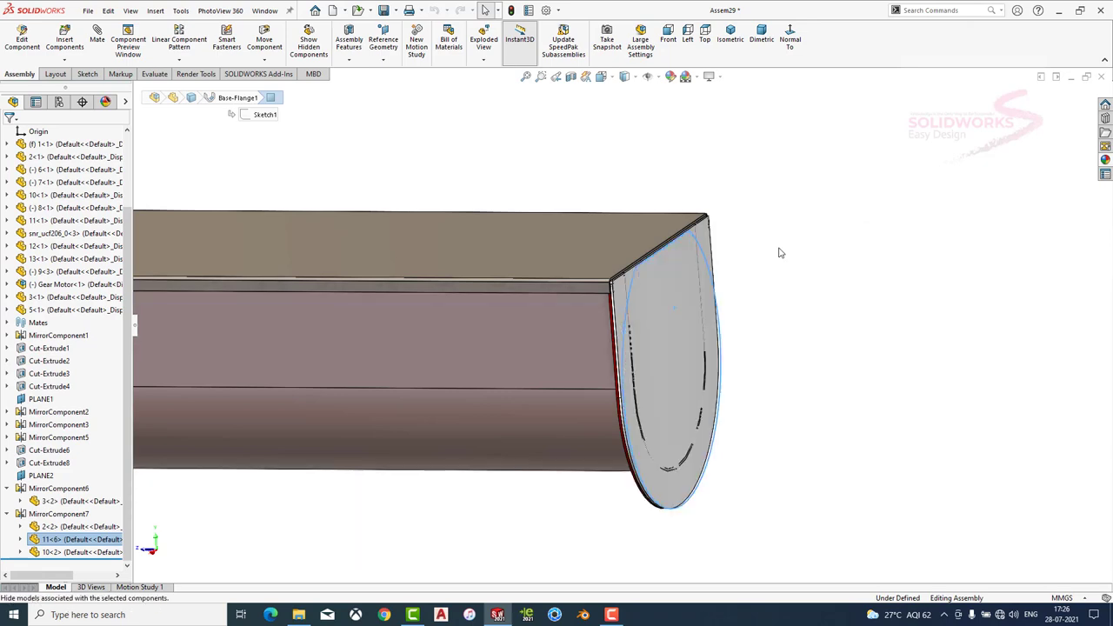
scroll(625, 322, down, 3)
scroll(609, 287, down, 1)
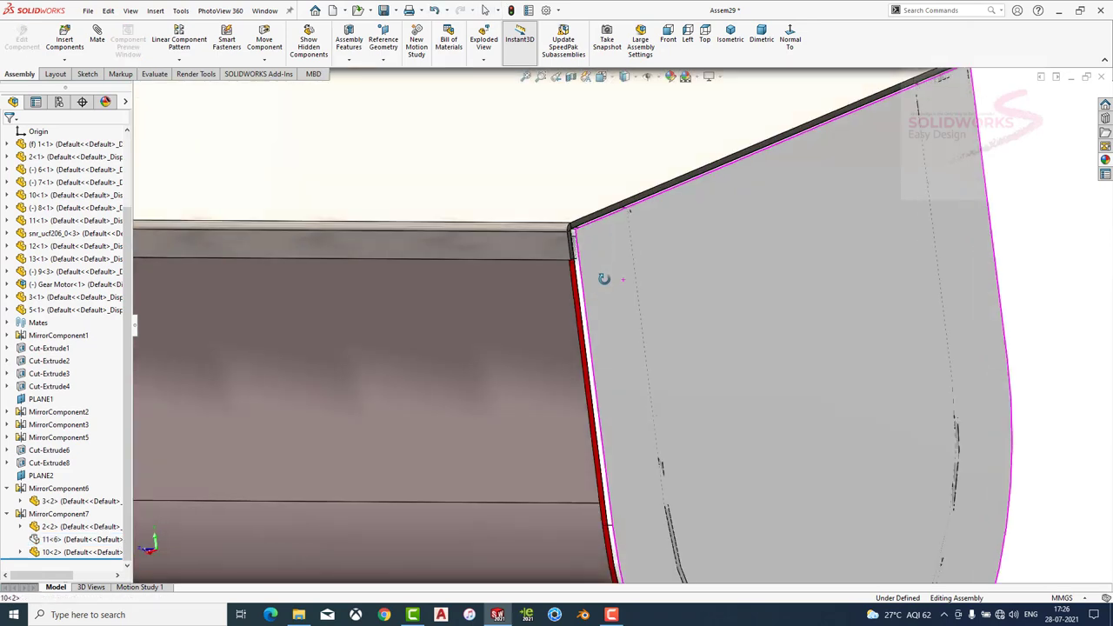
scroll(754, 378, up, 2)
scroll(742, 374, up, 1)
Sketch a 30 mm diameter circle at the arc centre of the rounded end plate face.
click(742, 374)
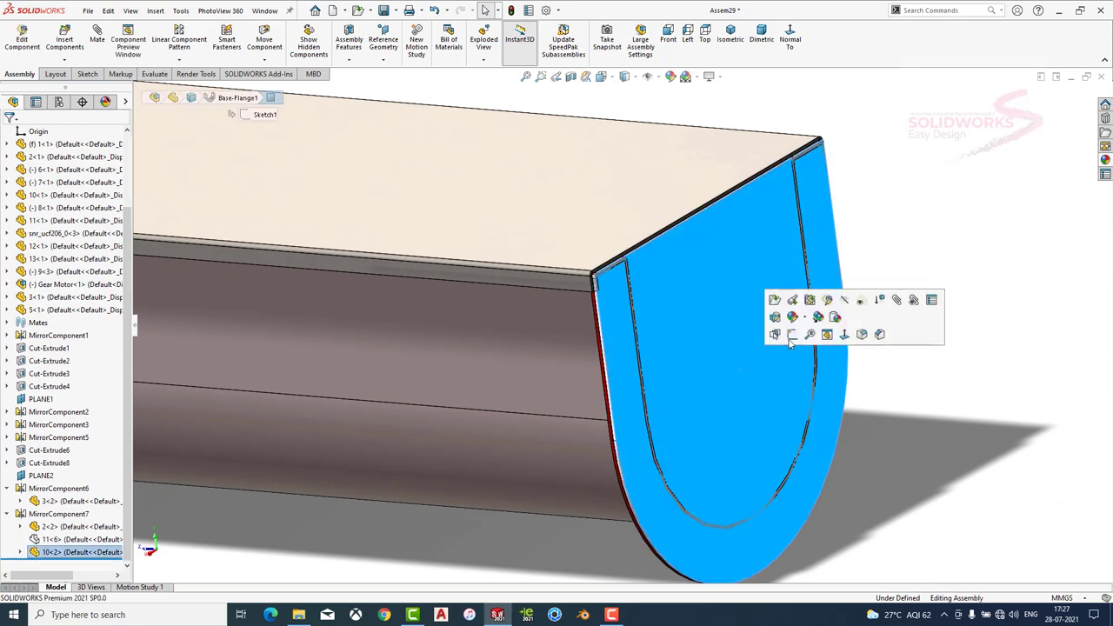
click(798, 303)
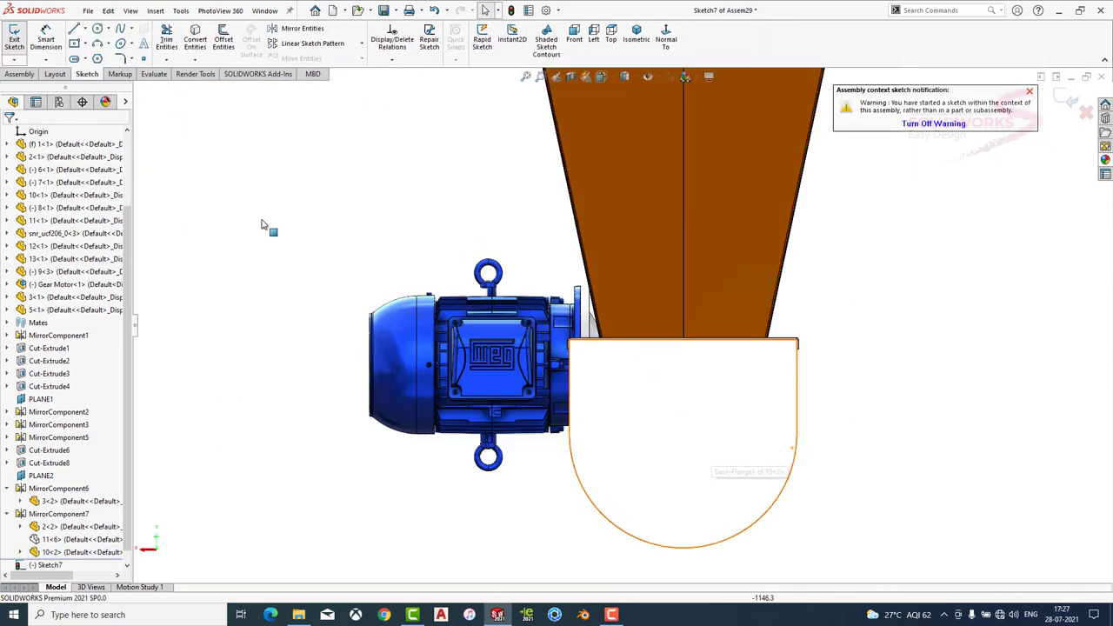
click(98, 30)
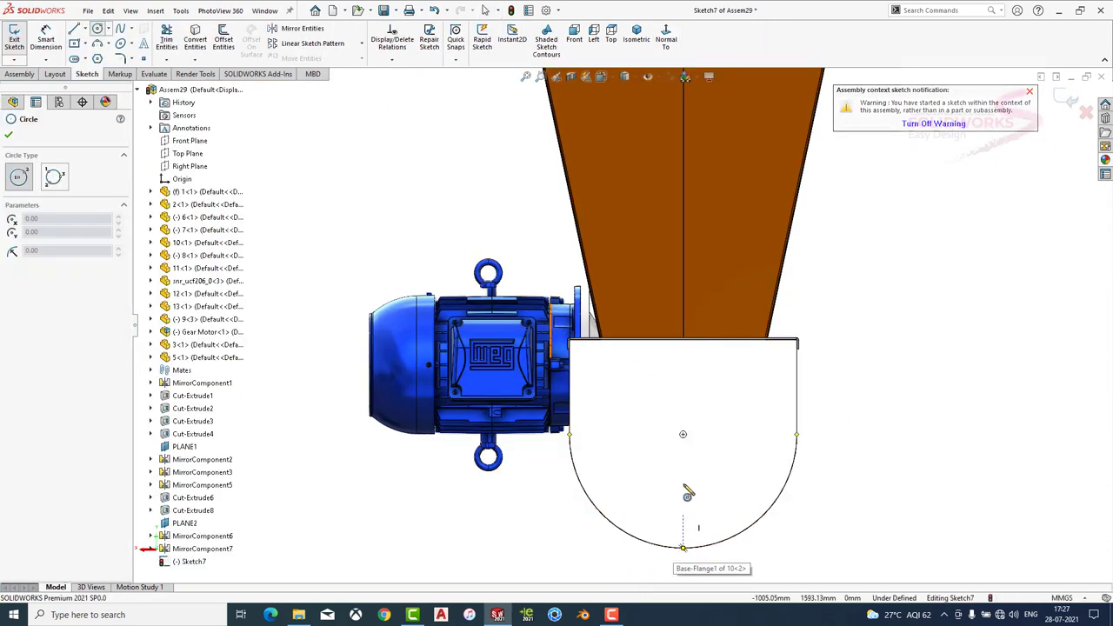
click(684, 435)
click(698, 435)
key(Escape)
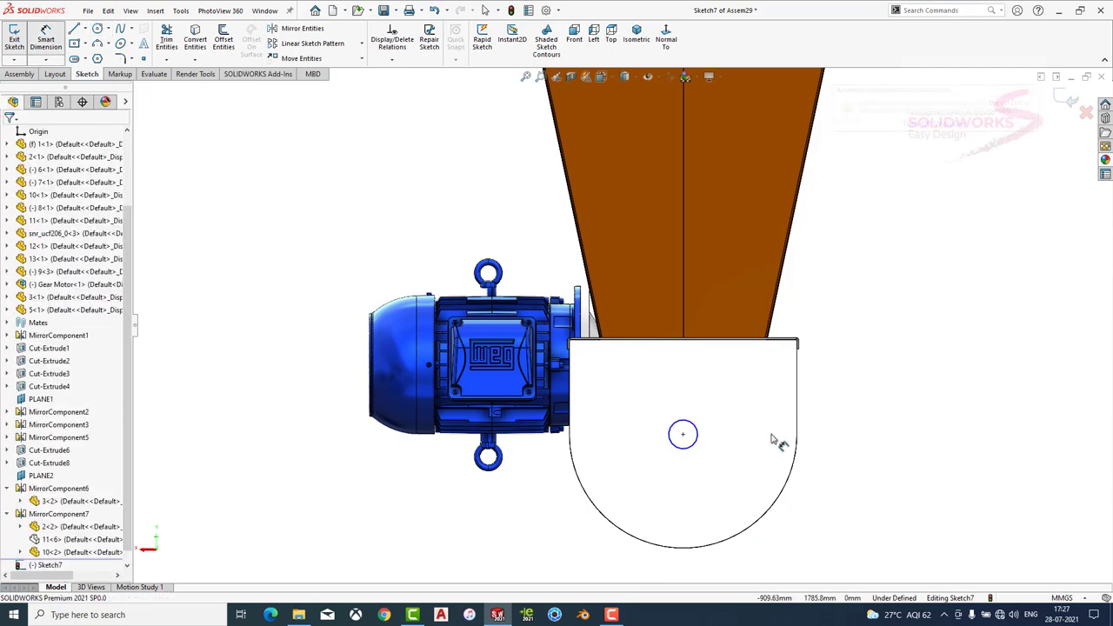
click(695, 444)
click(857, 352)
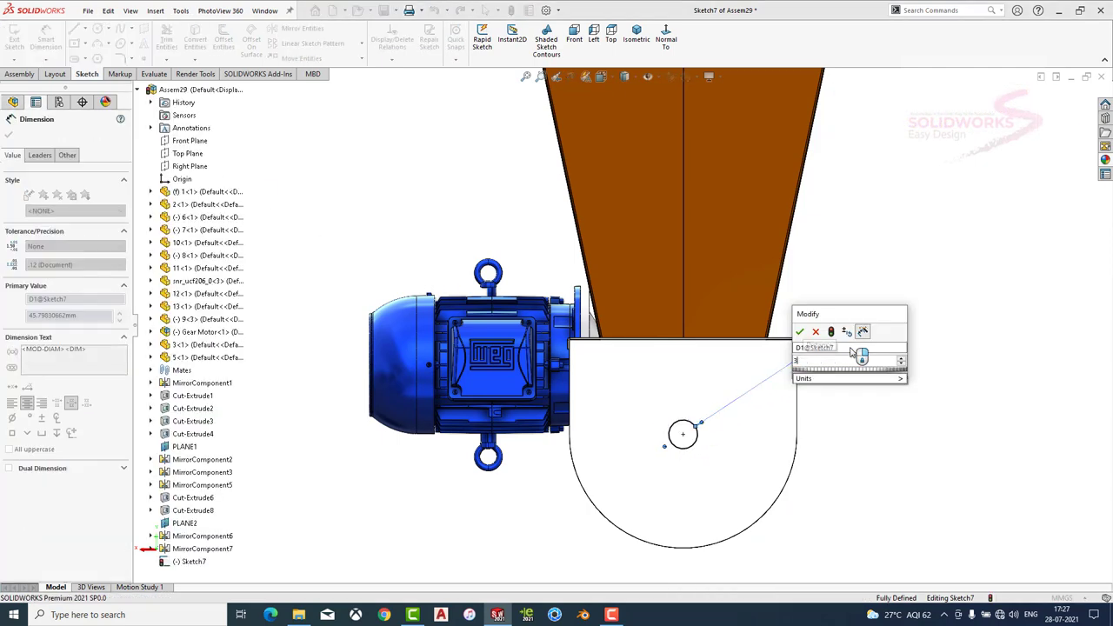
key(Return)
Extrude-cut the circle through the end plate as a hole (Cut-Extrude9).
click(17, 75)
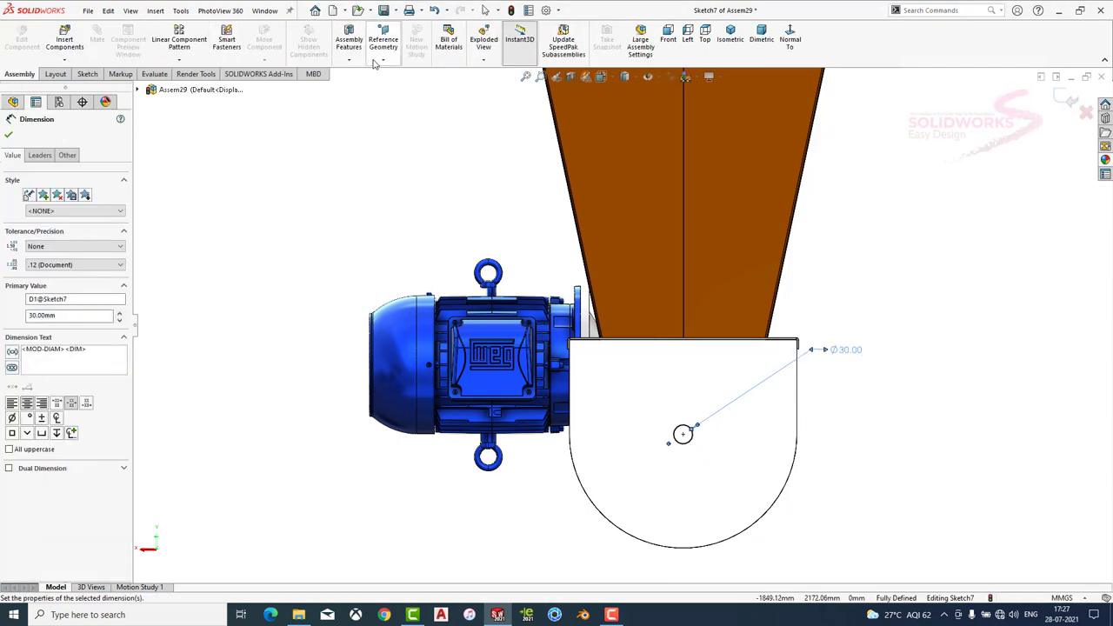
key(Return)
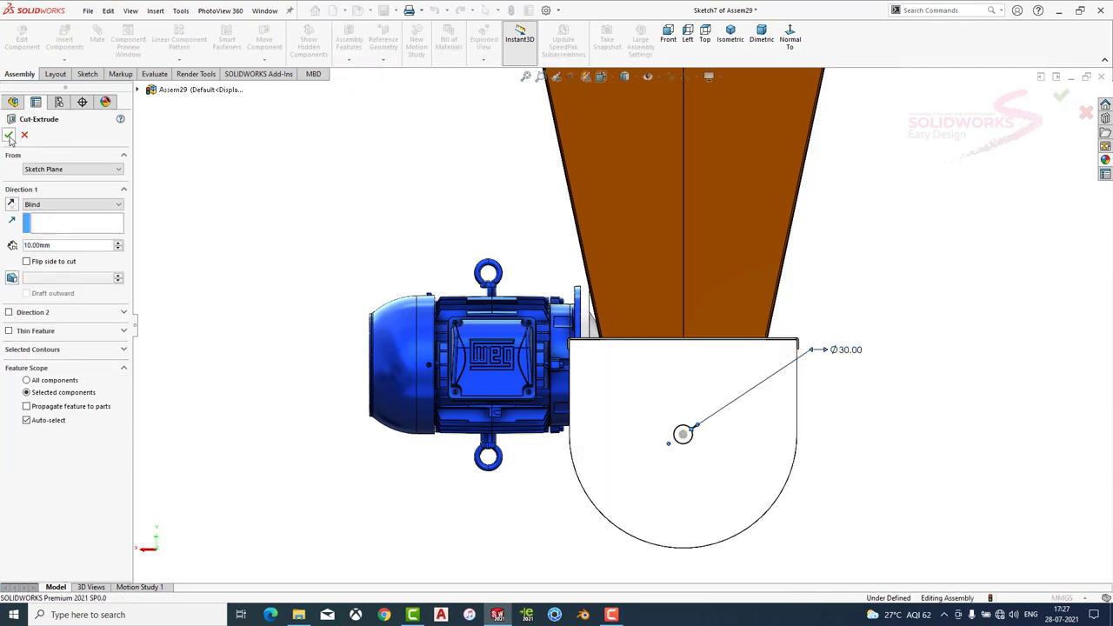
click(762, 38)
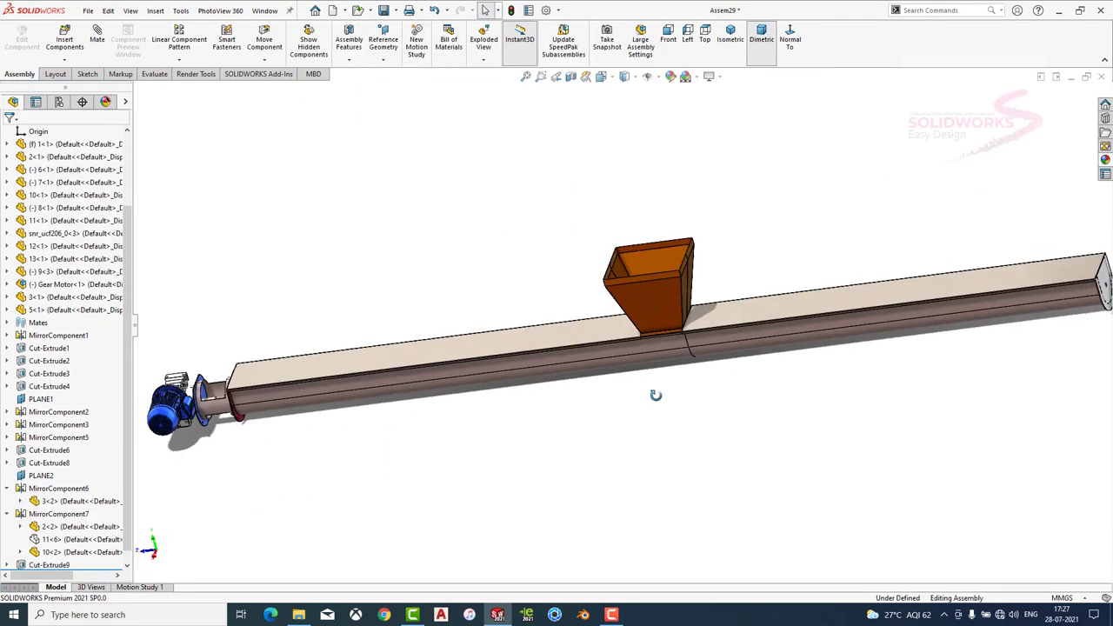
scroll(386, 369, down, 2)
scroll(441, 353, down, 3)
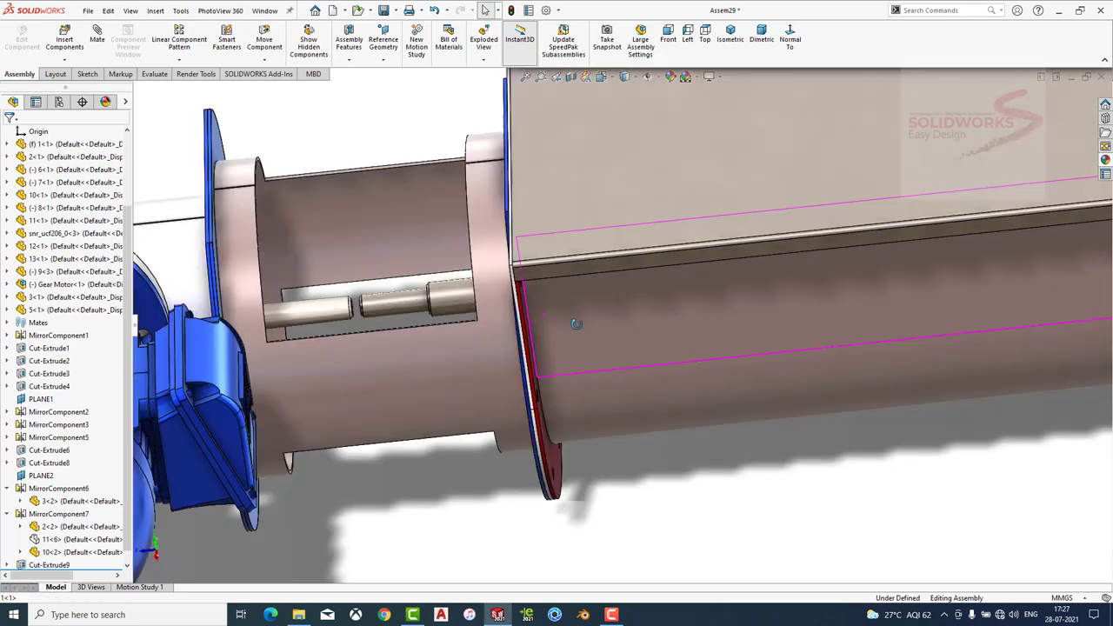
scroll(400, 305, down, 3)
scroll(365, 253, down, 2)
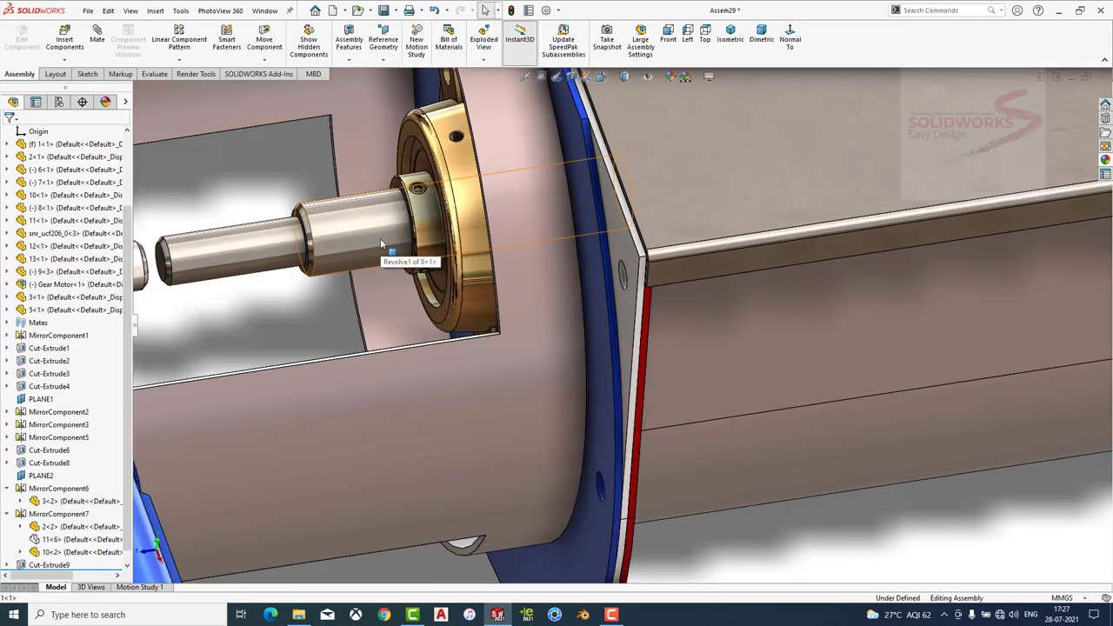
click(374, 244)
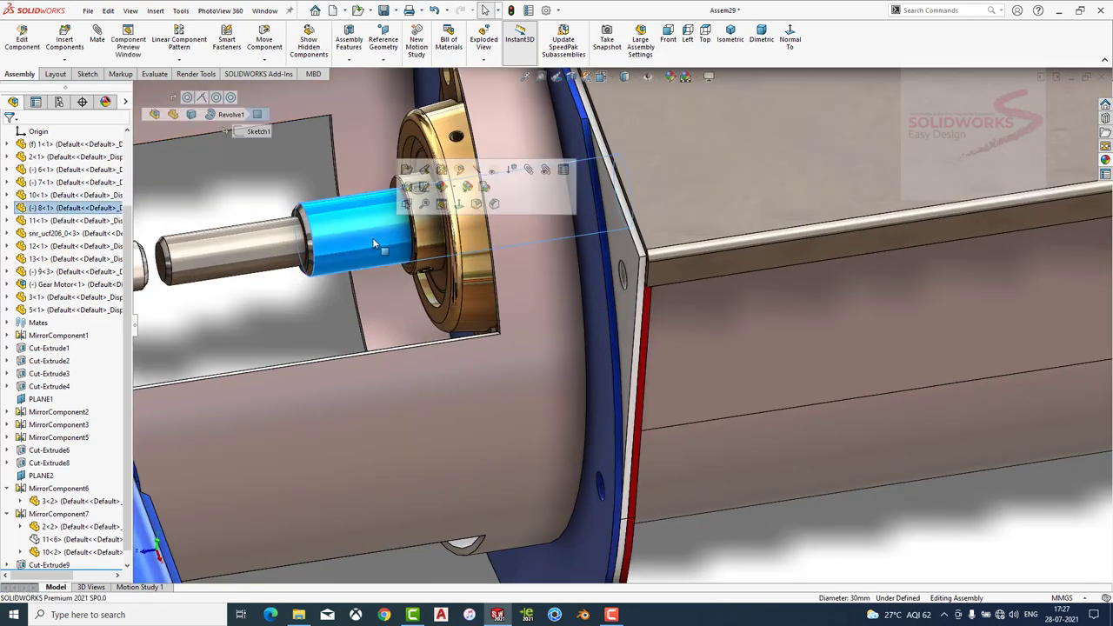
scroll(357, 251, up, 1)
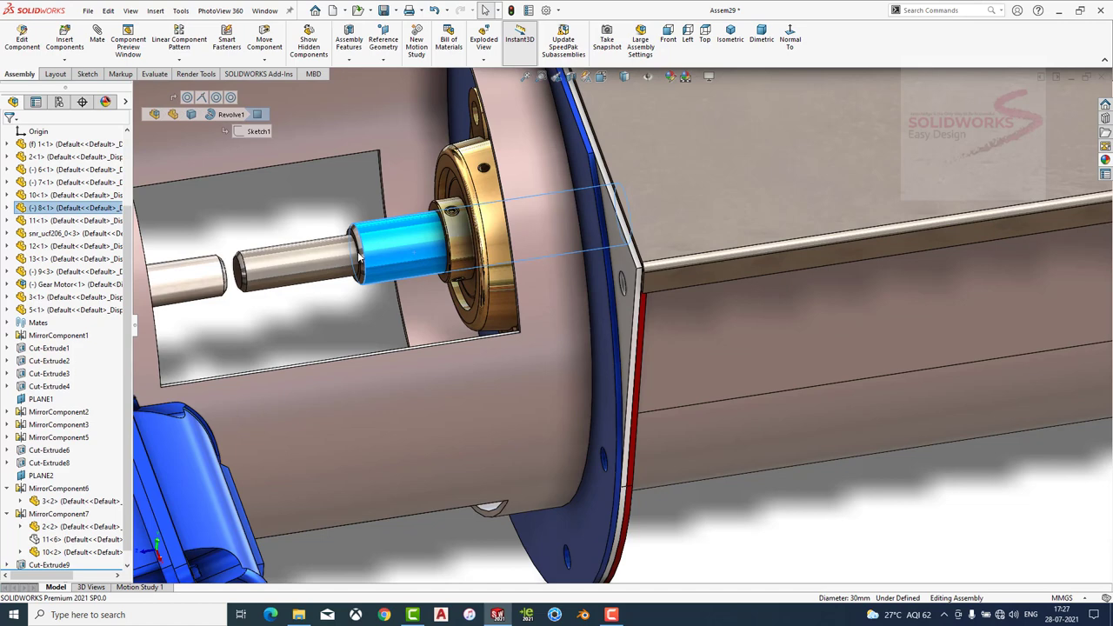
scroll(387, 287, up, 5)
mouse_move(387, 287)
middle_down()
mouse_move(800, 303)
mouse_move(865, 368)
middle_up()
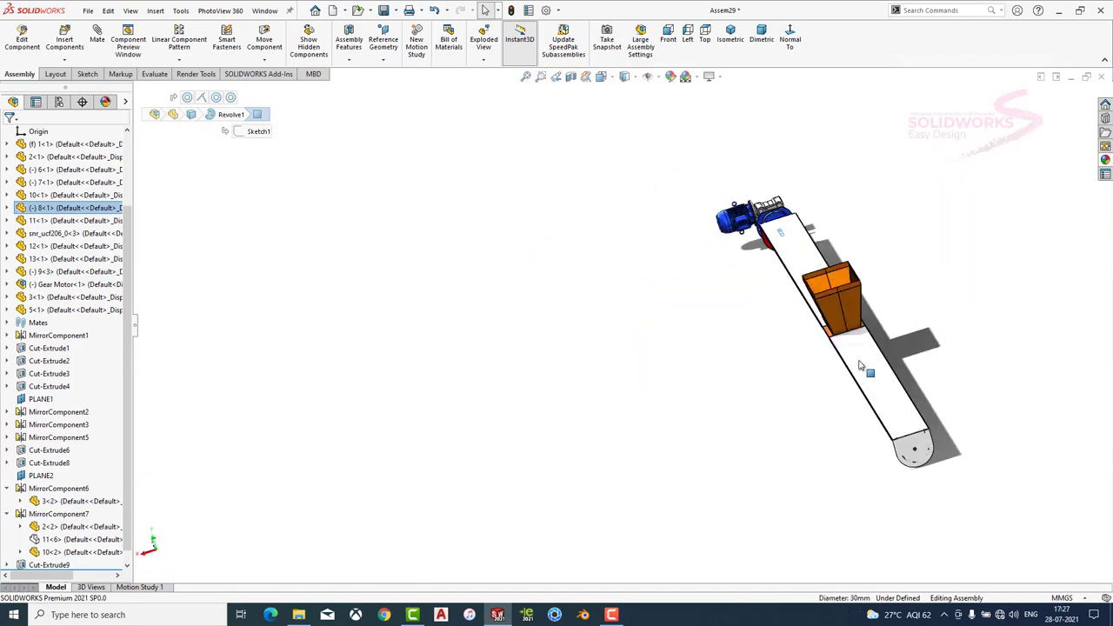
scroll(848, 461, down, 5)
middle_drag(848, 461, 172, 76)
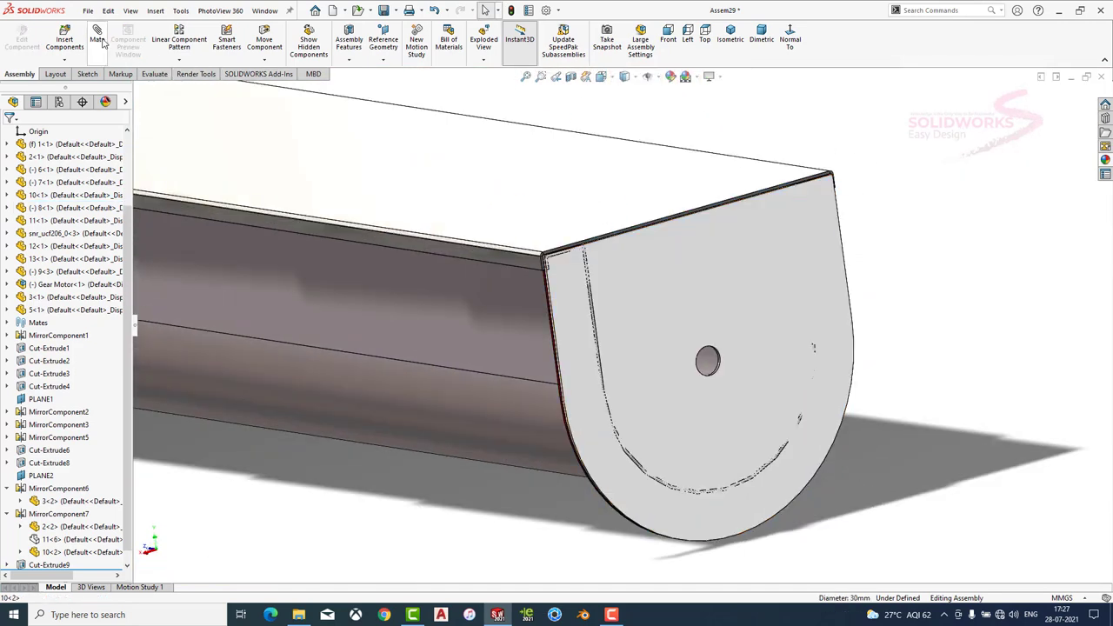
Insert part 8 (the pin) near the end plate and hide the end plate.
click(64, 40)
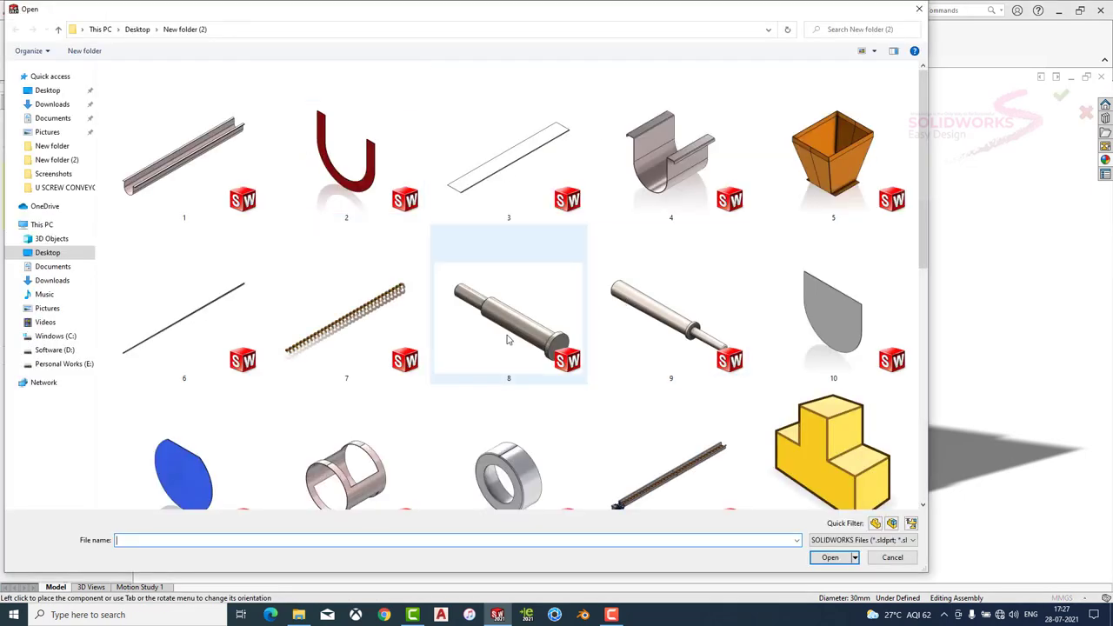
click(512, 311)
click(831, 558)
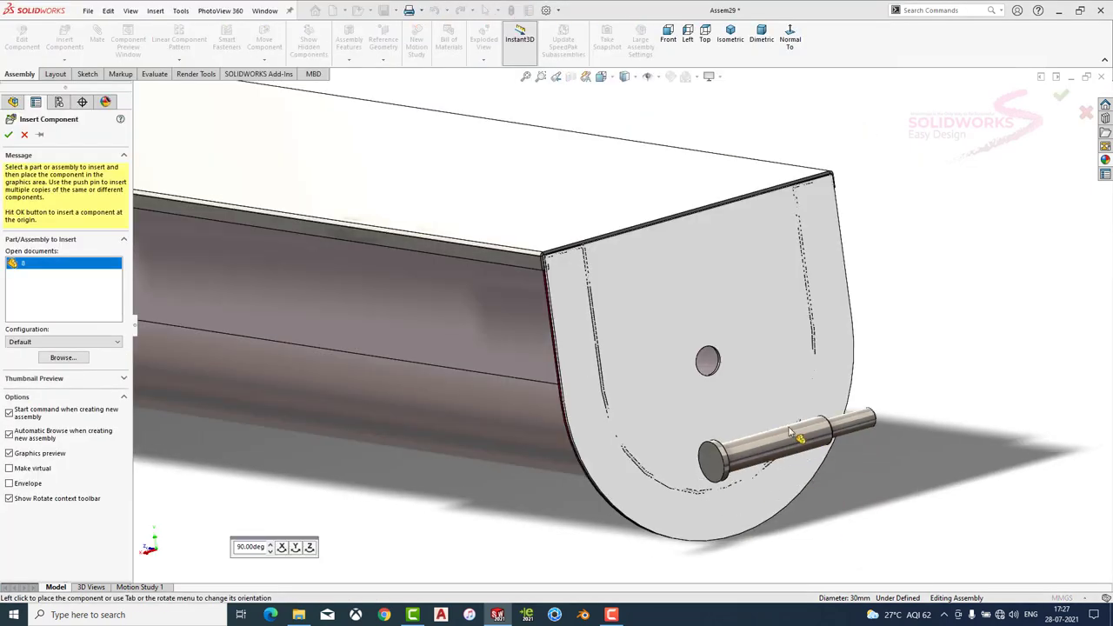
click(822, 413)
click(701, 270)
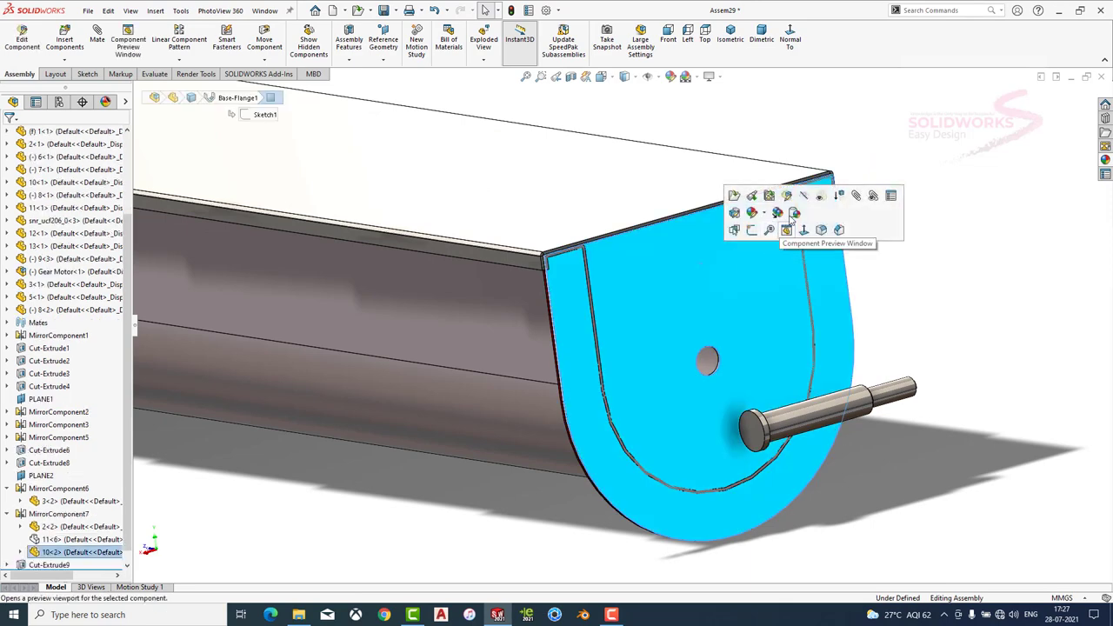
click(780, 217)
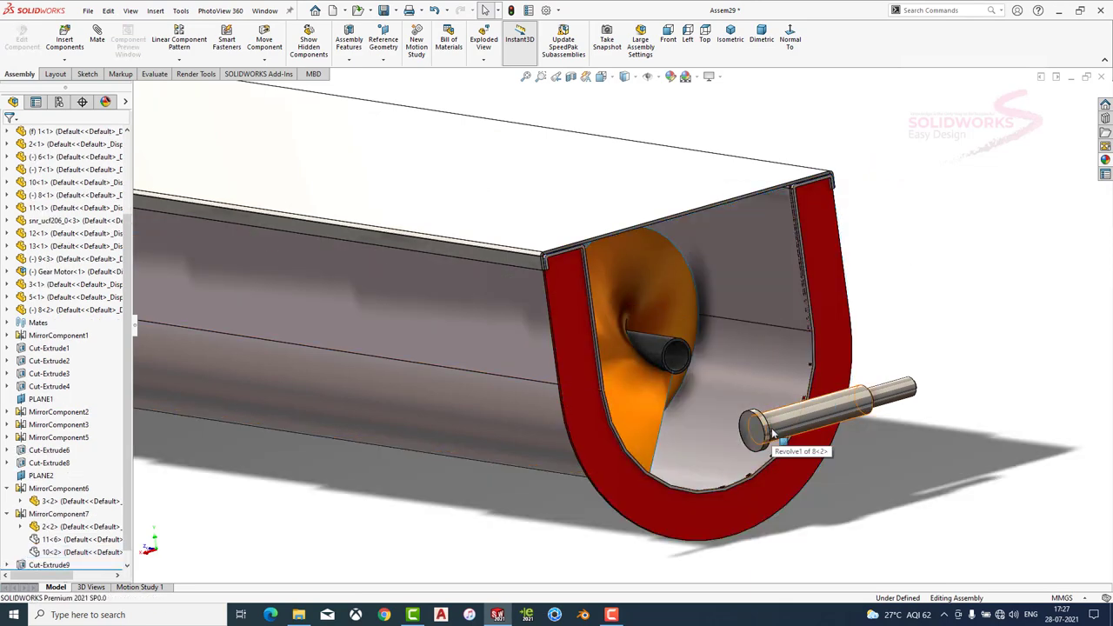
drag(773, 433, 760, 422)
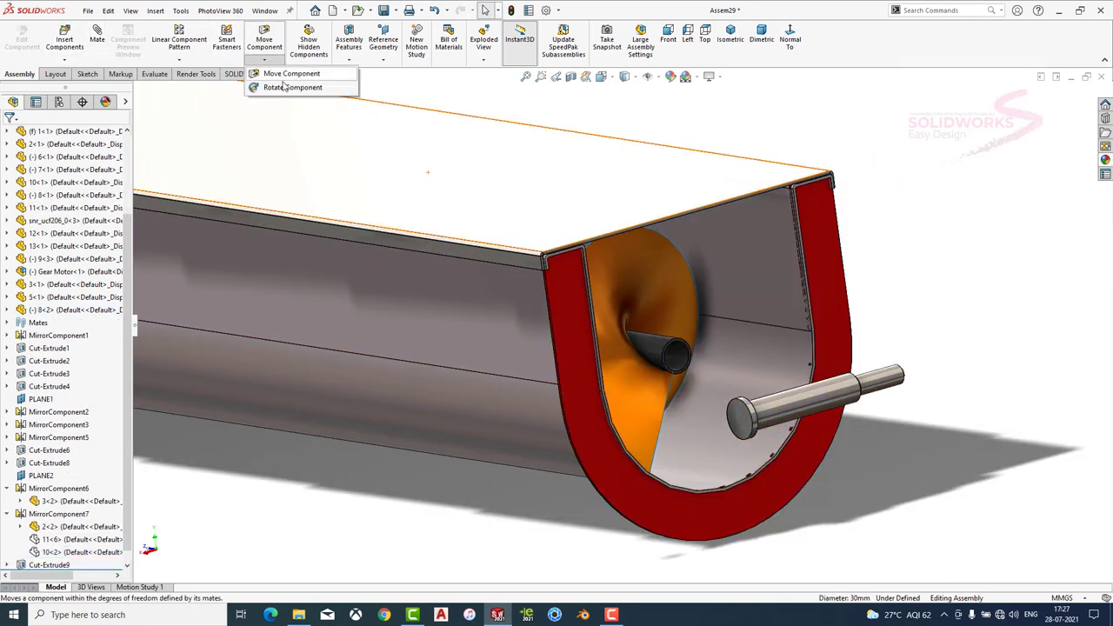
Rotate the pin and mate it concentric with the auger tube.
click(287, 87)
drag(827, 401, 787, 409)
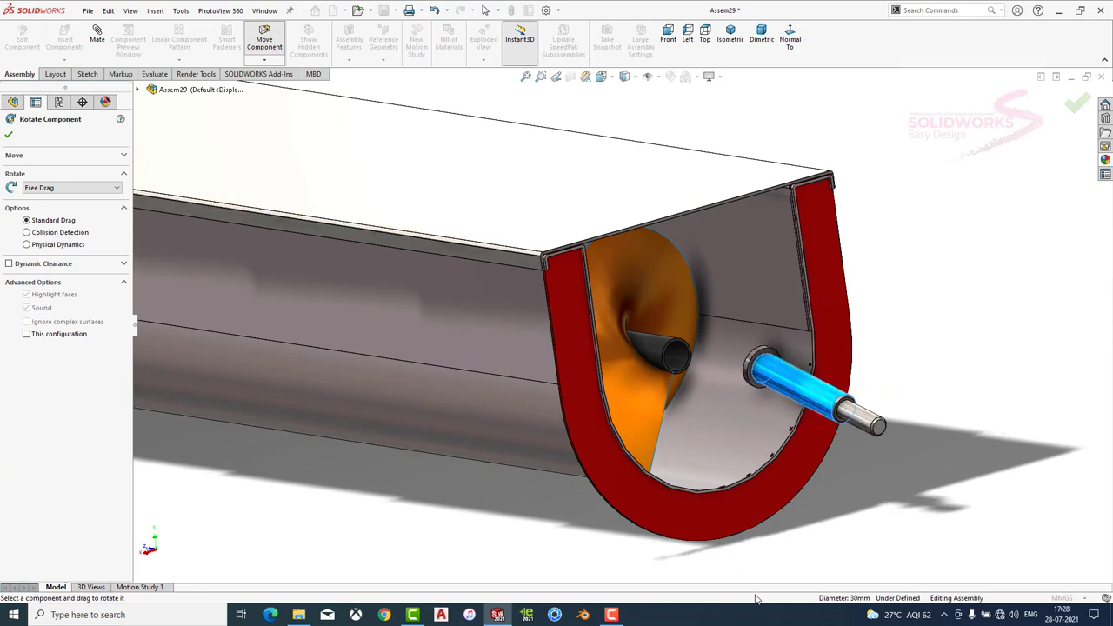
click(8, 134)
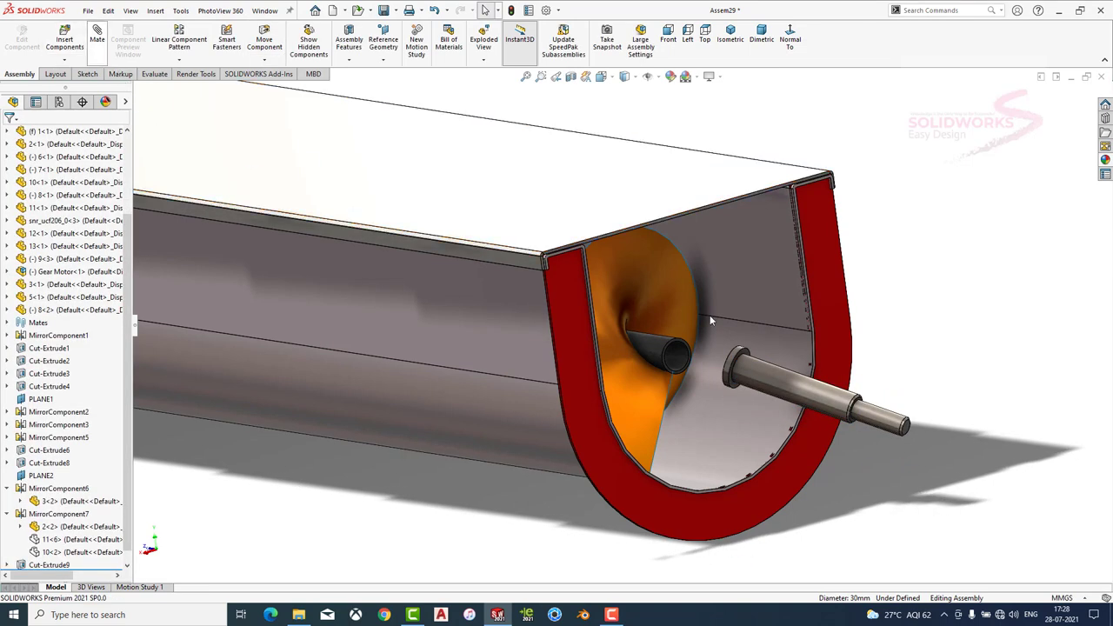
click(766, 383)
click(674, 353)
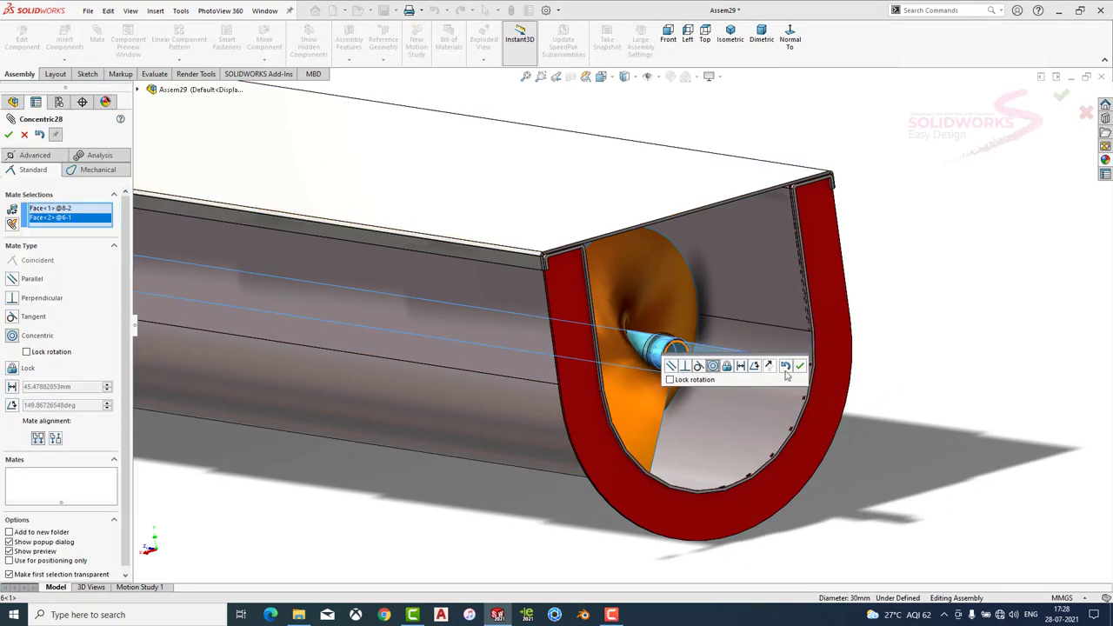
click(799, 367)
key(Escape)
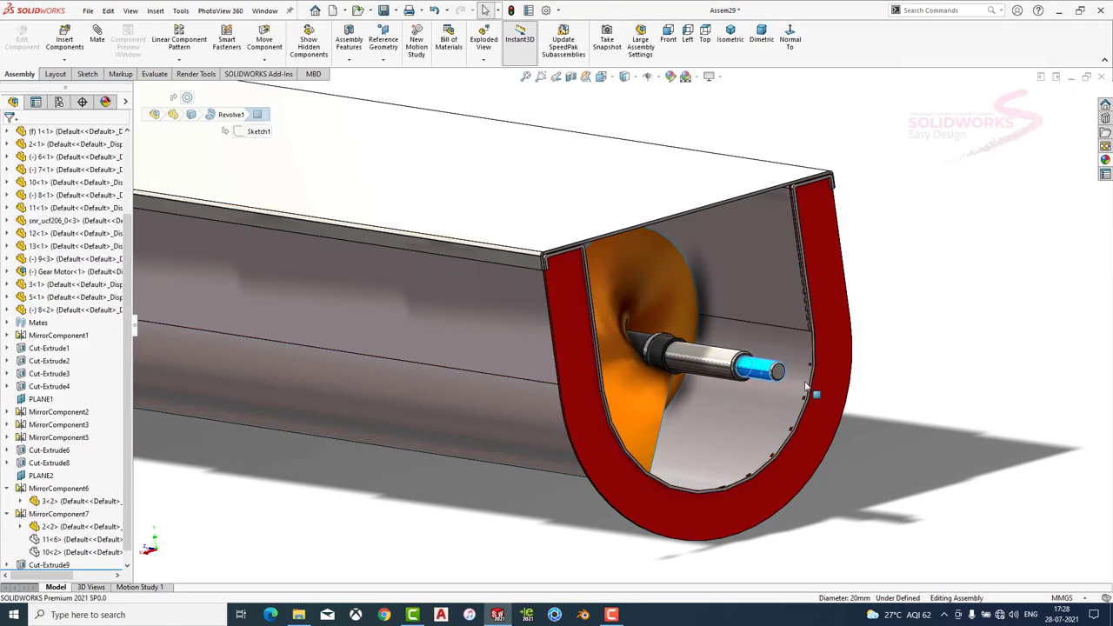
drag(770, 386, 929, 417)
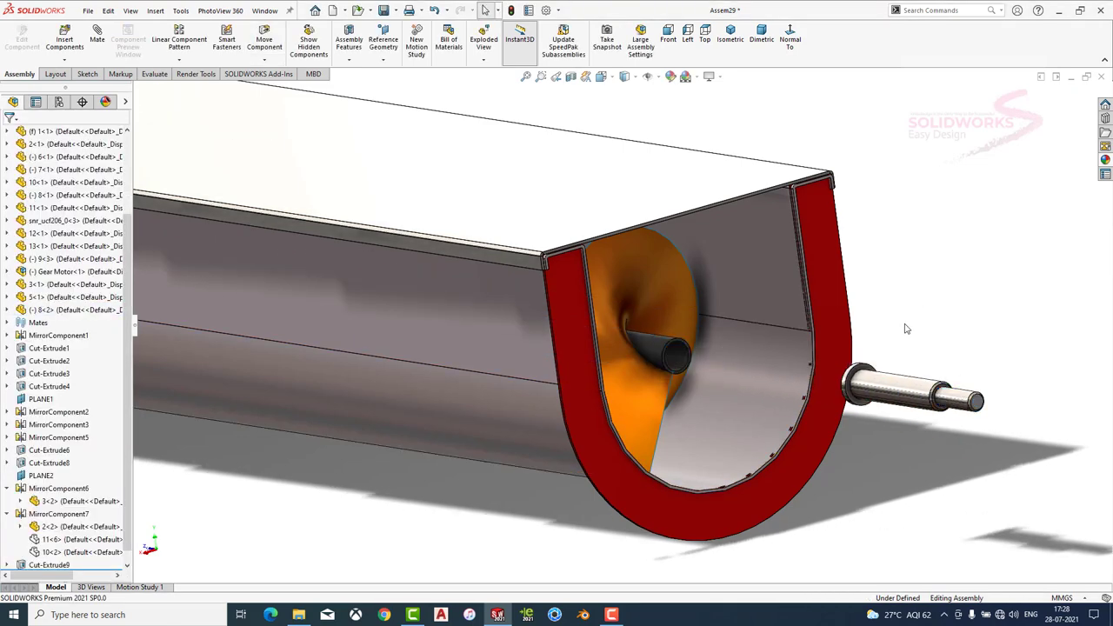
Mate the pipe end face coincident with the shaft face (Coincident37).
mouse_move(905, 329)
middle_down()
mouse_move(932, 305)
mouse_move(973, 355)
middle_up()
middle_drag(1034, 328, 801, 324)
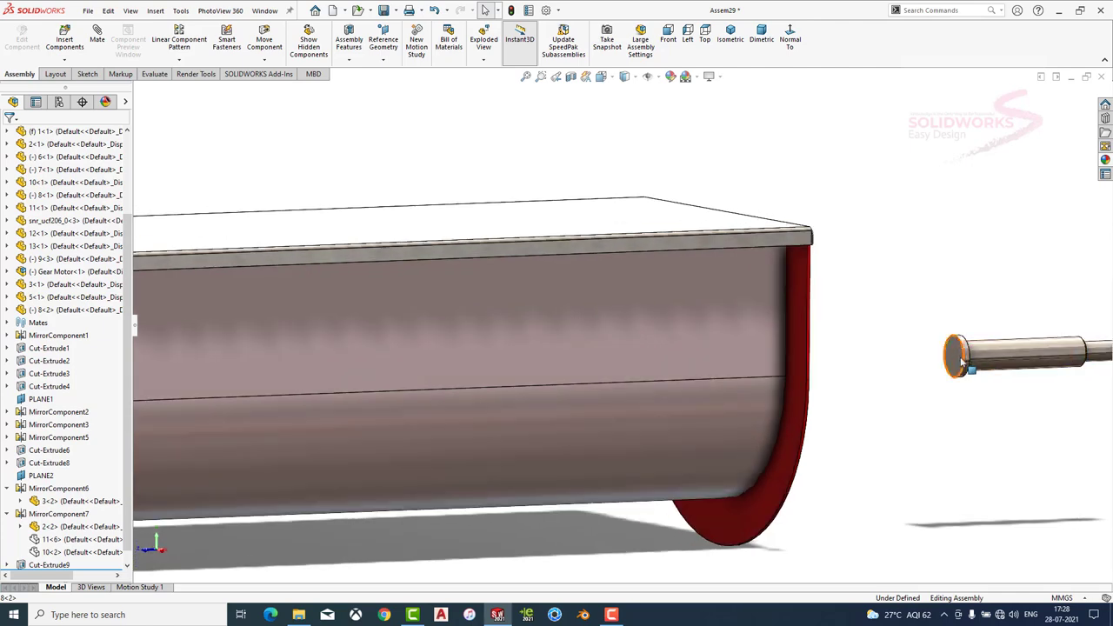
scroll(732, 311, down, 5)
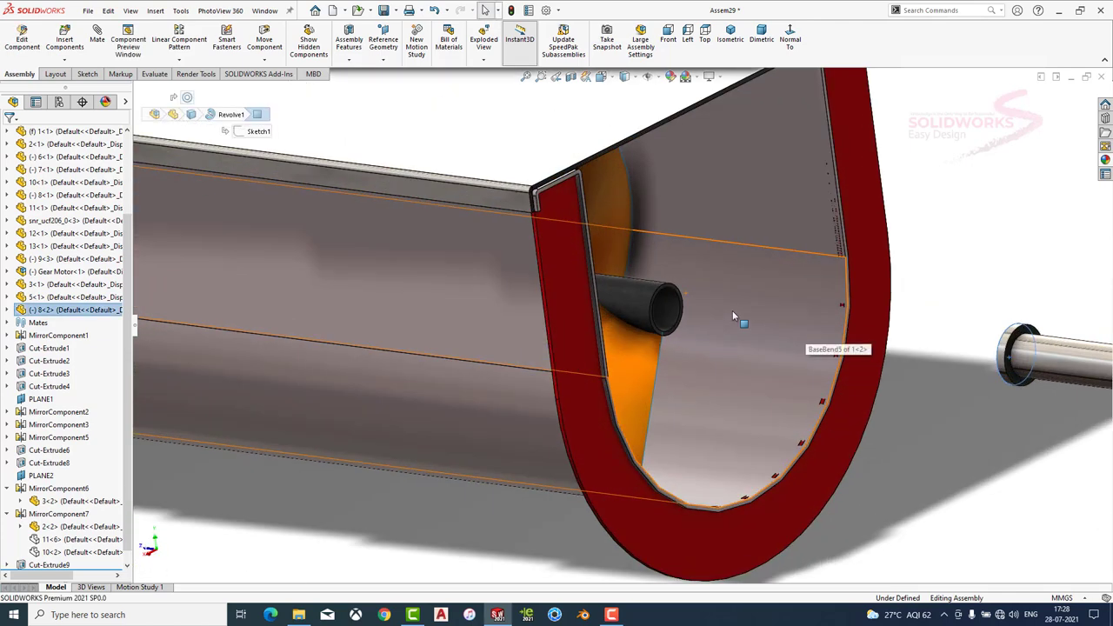
scroll(627, 275, down, 5)
click(630, 277)
click(779, 204)
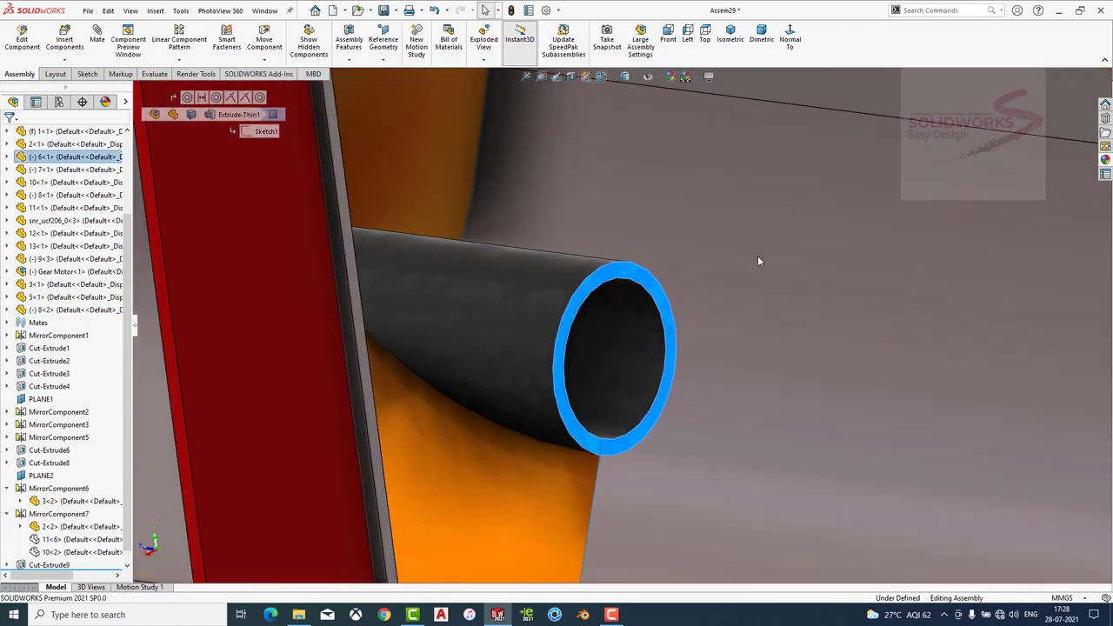
scroll(757, 256, up, 5)
scroll(666, 336, down, 3)
scroll(670, 317, down, 3)
click(670, 317)
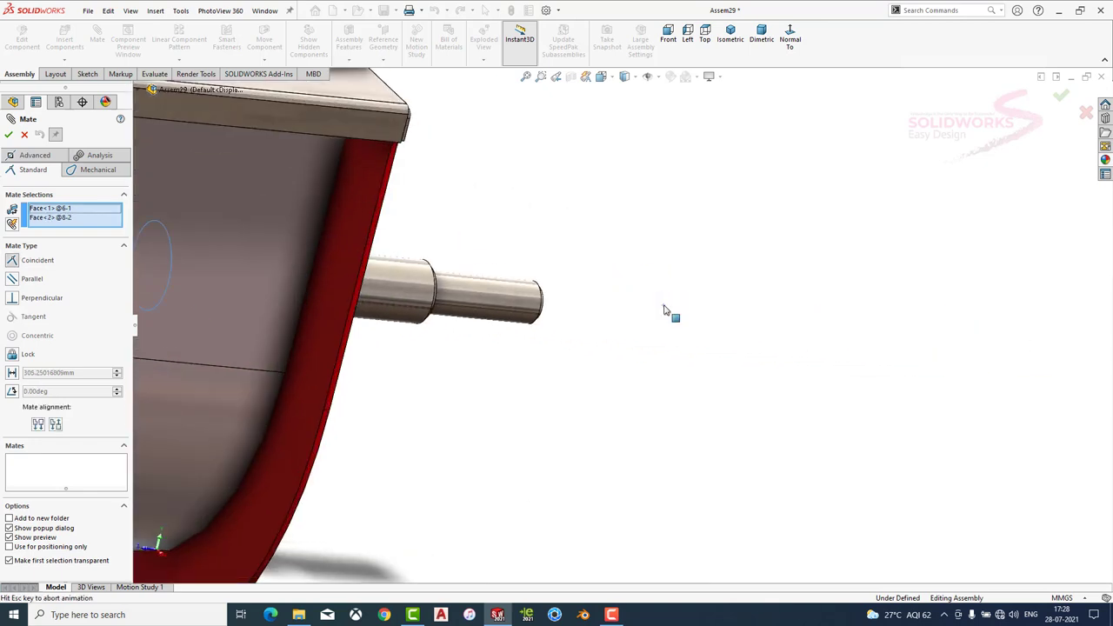
click(787, 300)
scroll(735, 317, up, 5)
scroll(730, 316, up, 3)
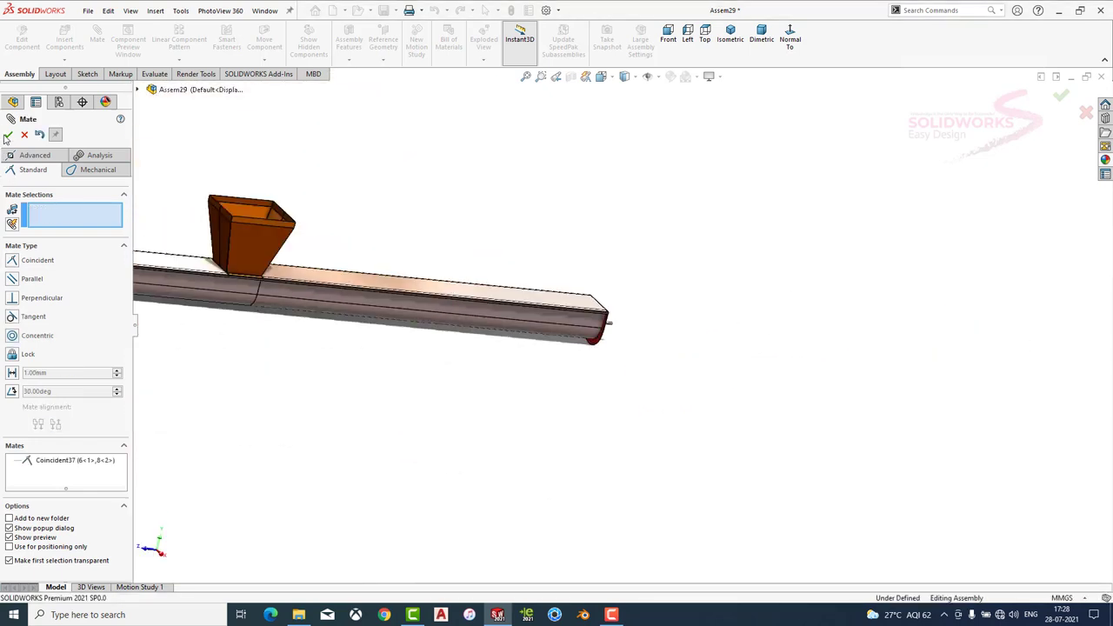
click(8, 134)
scroll(522, 239, up, 3)
scroll(616, 348, down, 5)
scroll(618, 348, down, 2)
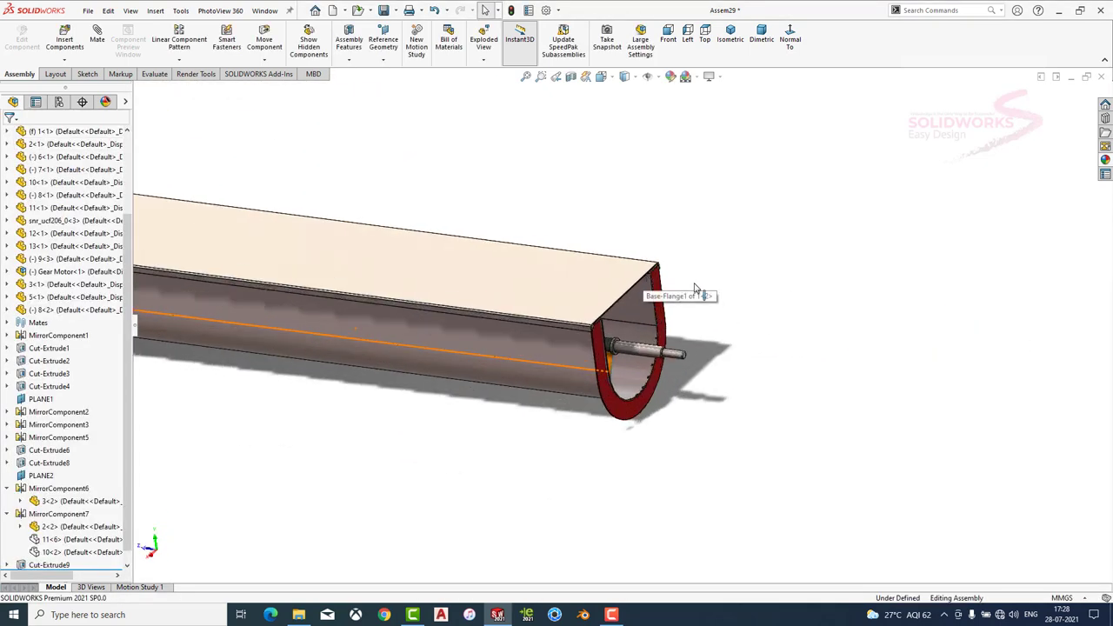
scroll(85, 320, down, 1)
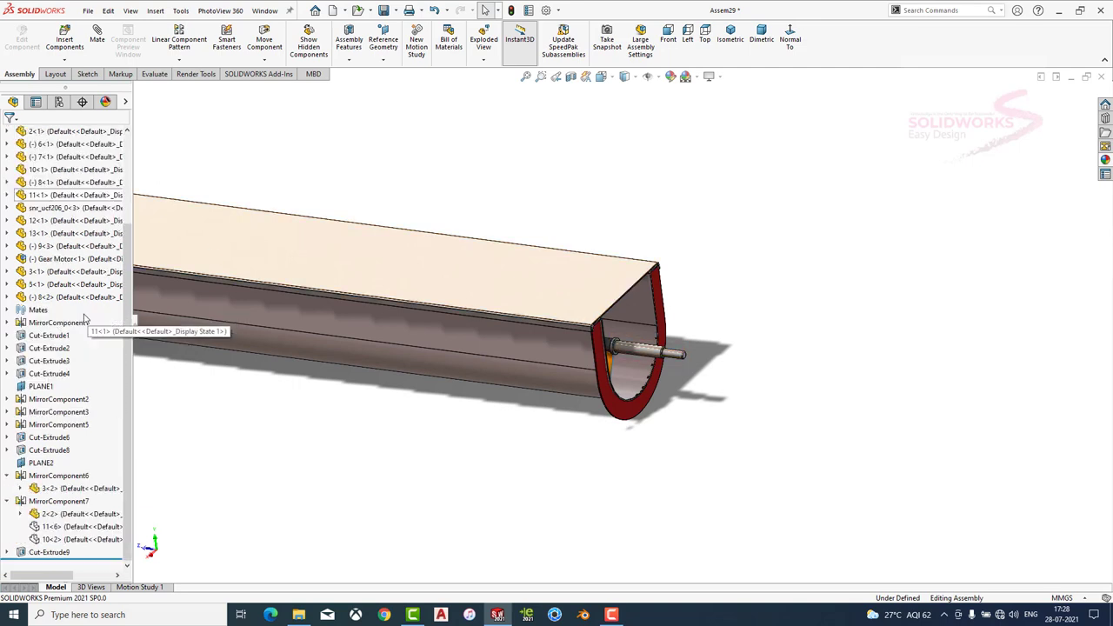
Show the hidden end plate 10<2> again.
click(90, 527)
click(77, 540)
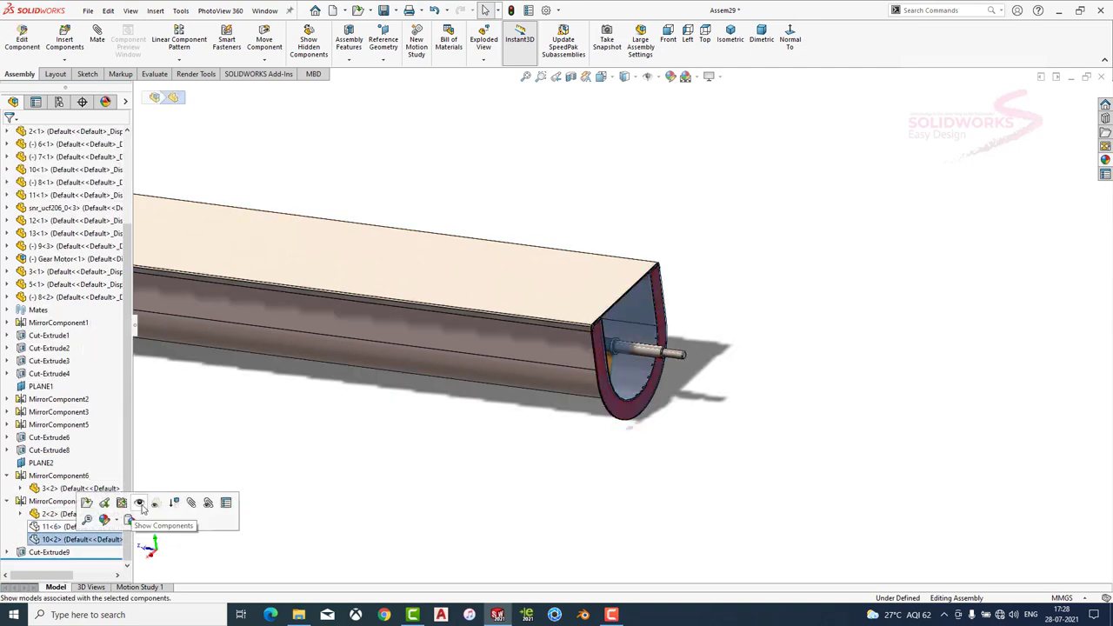
click(140, 504)
scroll(626, 382, down, 3)
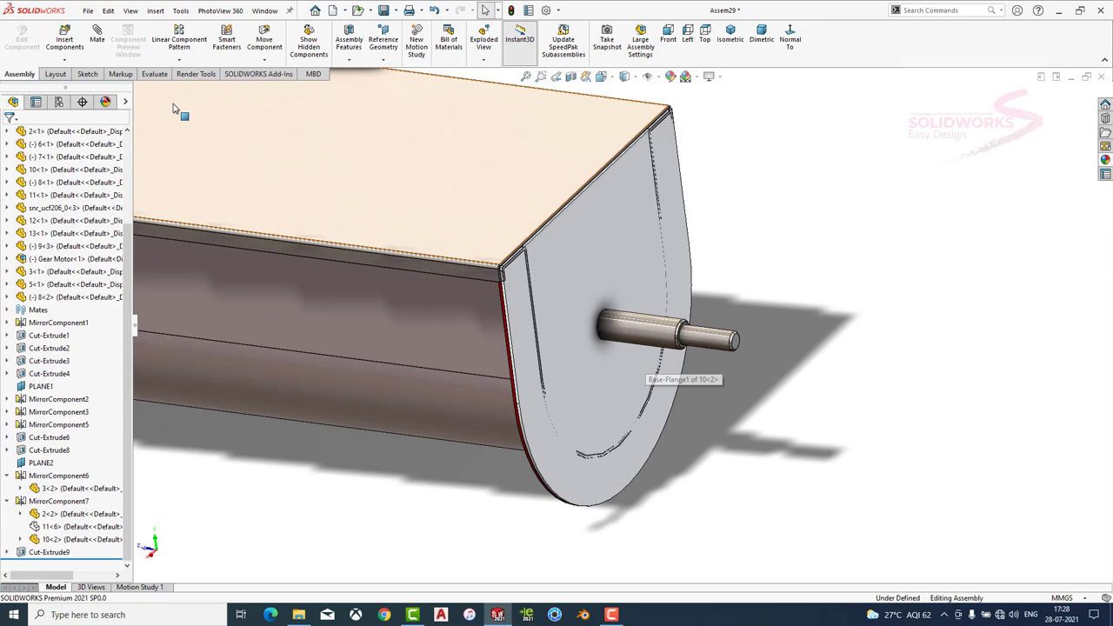
Insert the snr_ucf206 bearing from Desktop\New folder and rotate it to face the shaft.
click(74, 44)
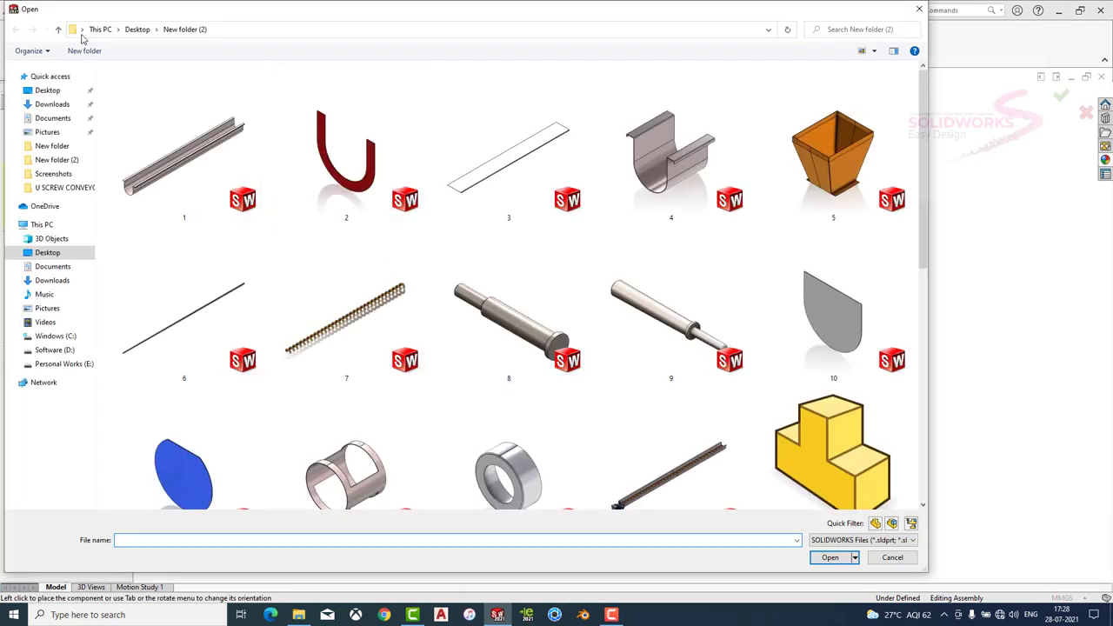
click(59, 29)
double_click(137, 99)
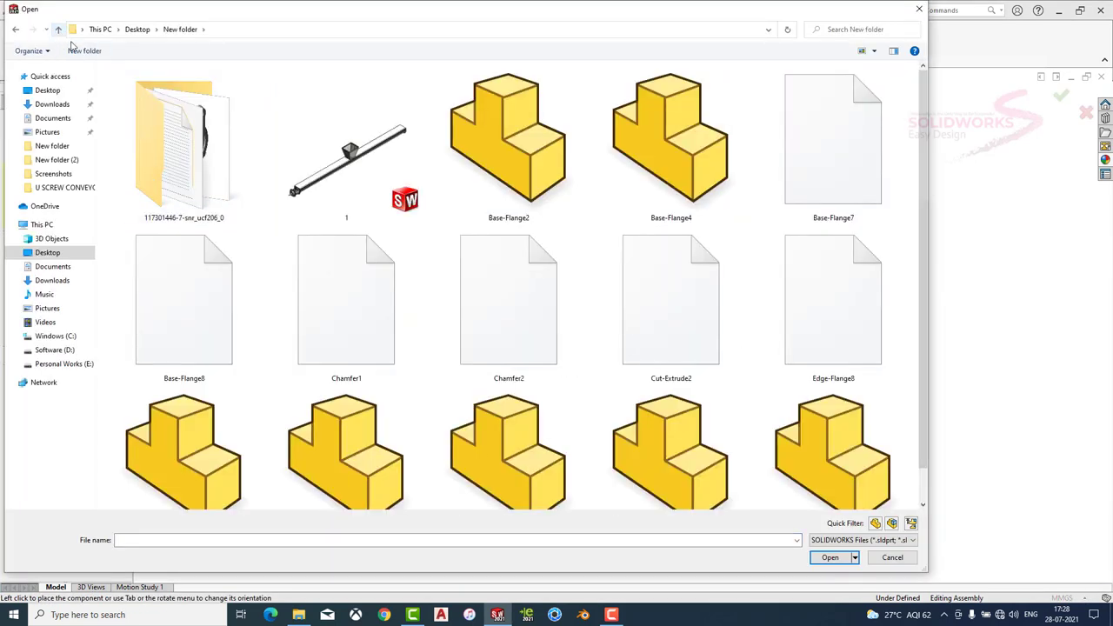
double_click(174, 131)
double_click(124, 77)
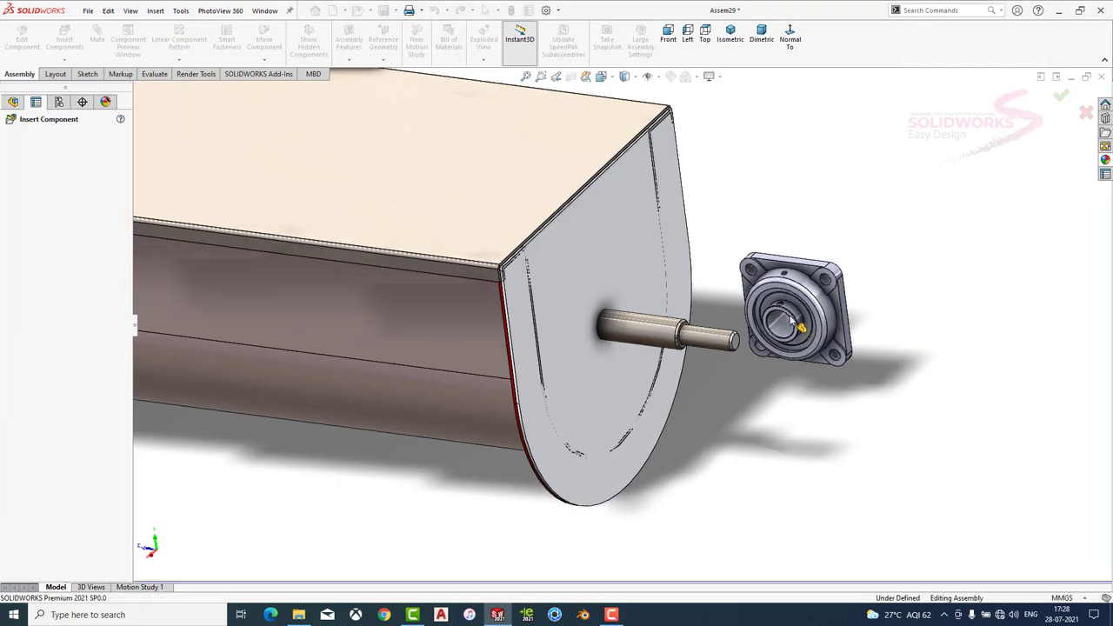
click(800, 326)
click(265, 60)
click(295, 86)
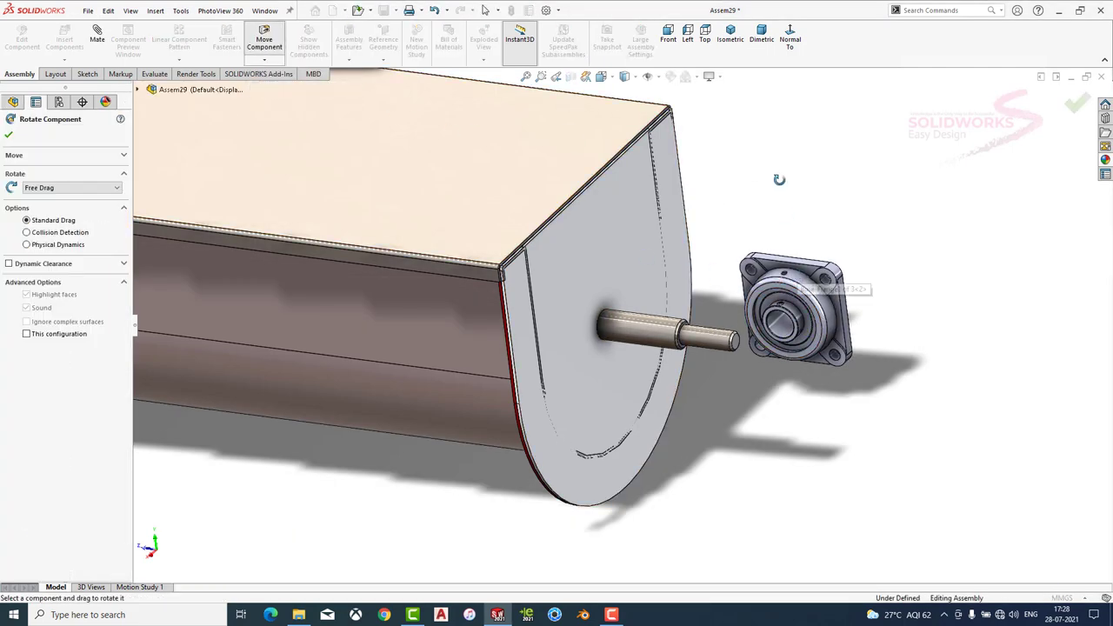
drag(780, 180, 847, 293)
key(Escape)
Mate the bearing bore concentric with the shaft.
scroll(758, 341, down, 3)
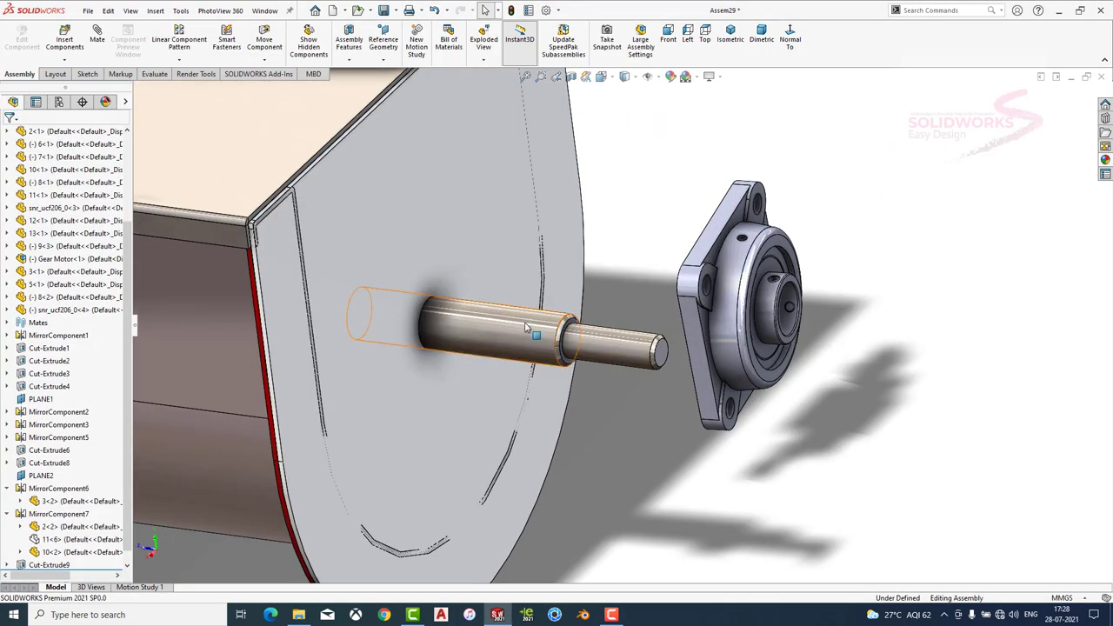
click(525, 327)
click(97, 39)
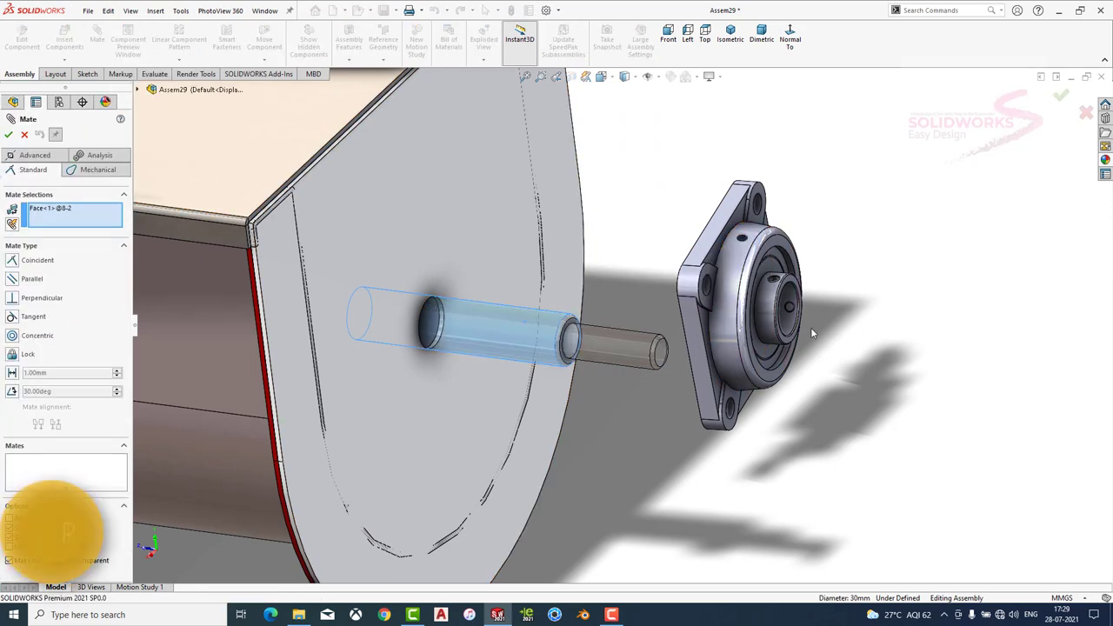
click(788, 320)
key(Return)
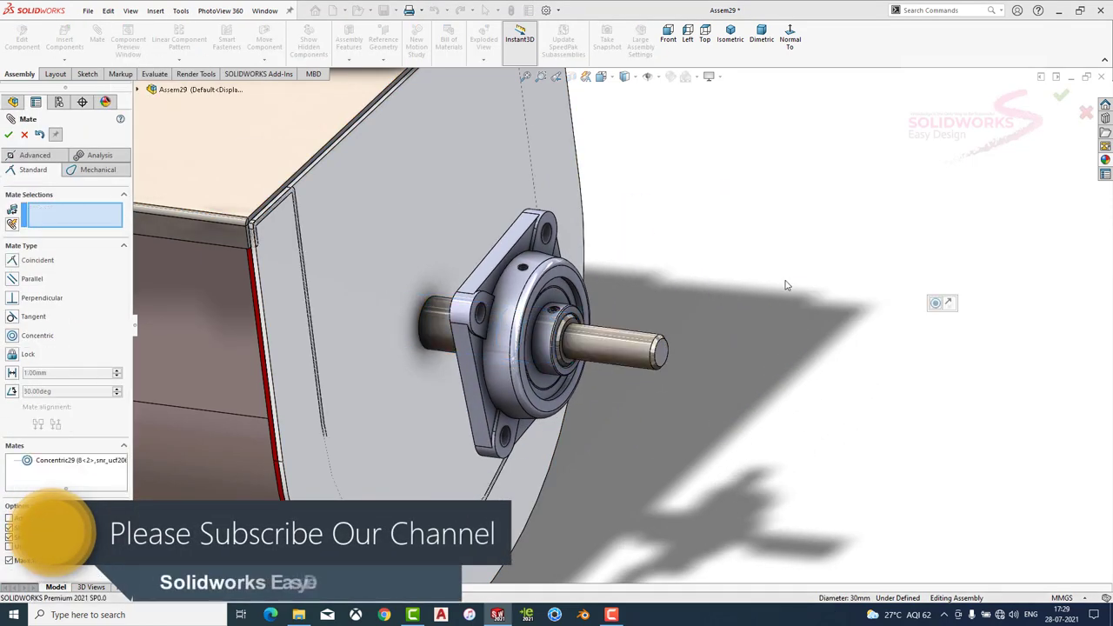
drag(522, 331, 870, 321)
key(Escape)
Mate the bearing flange coincident with end plate 10<2> and view it Normal To.
scroll(816, 296, up, 3)
click(816, 296)
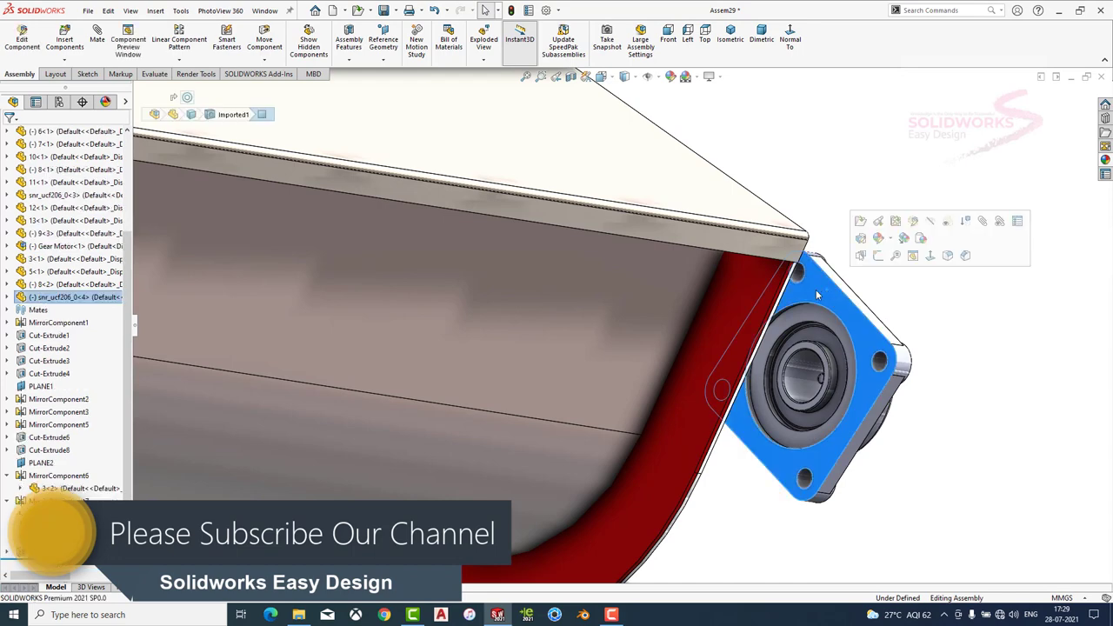
scroll(816, 295, down, 3)
click(97, 40)
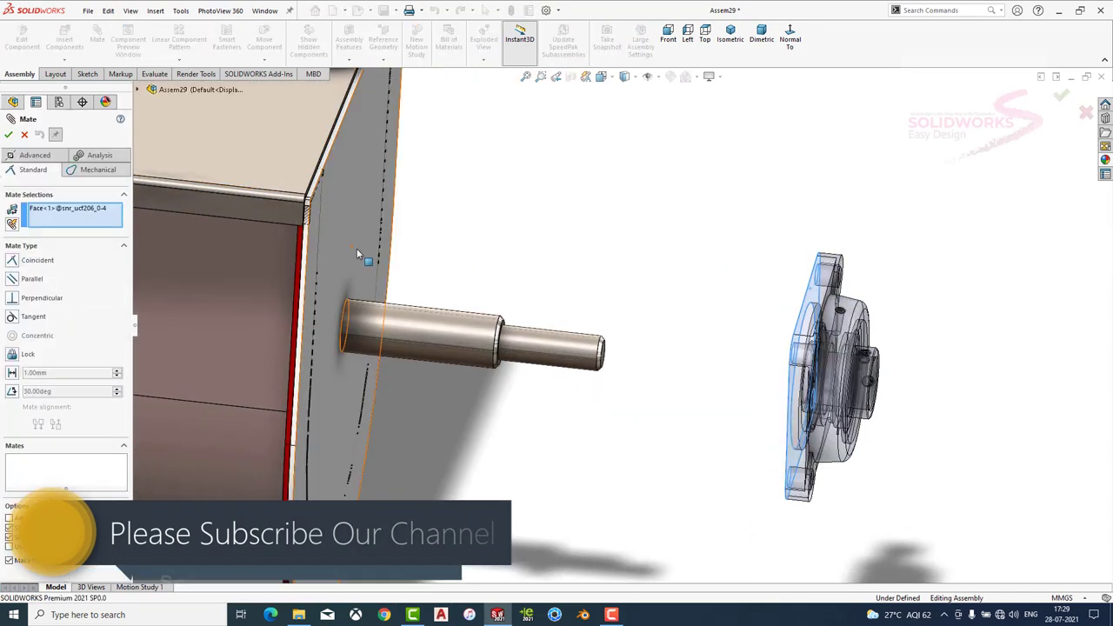
click(357, 254)
key(Return)
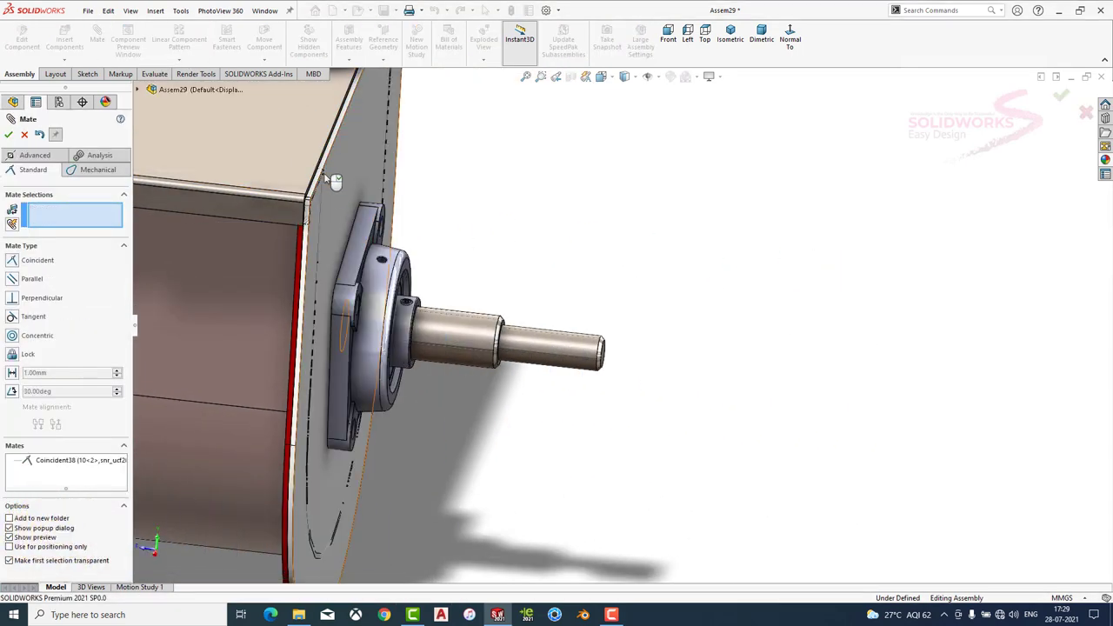
click(336, 160)
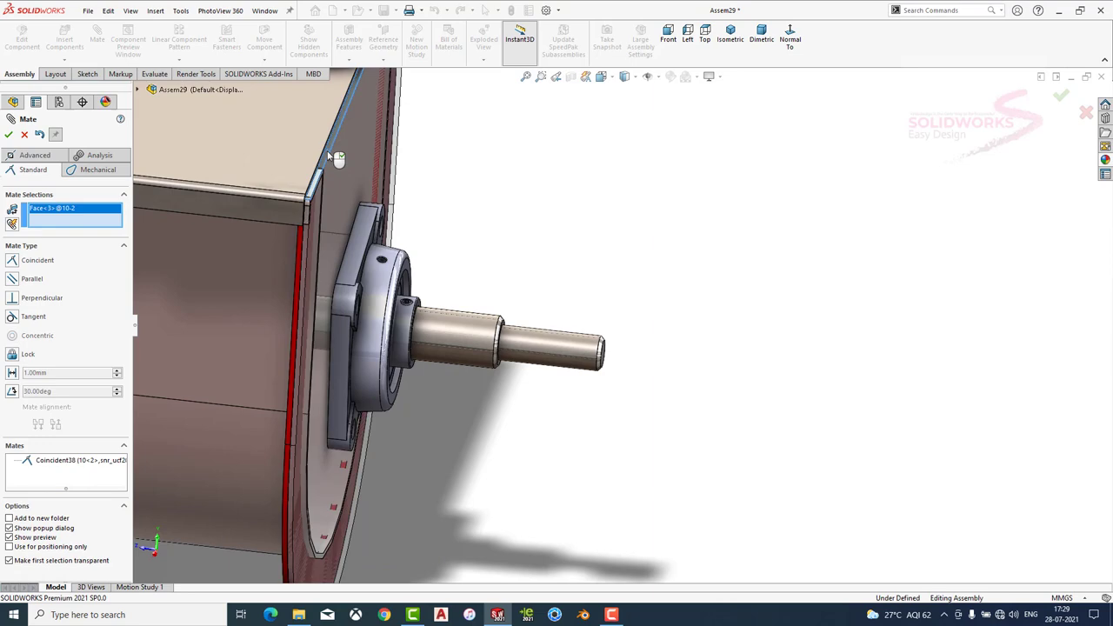
click(360, 245)
click(228, 226)
click(8, 134)
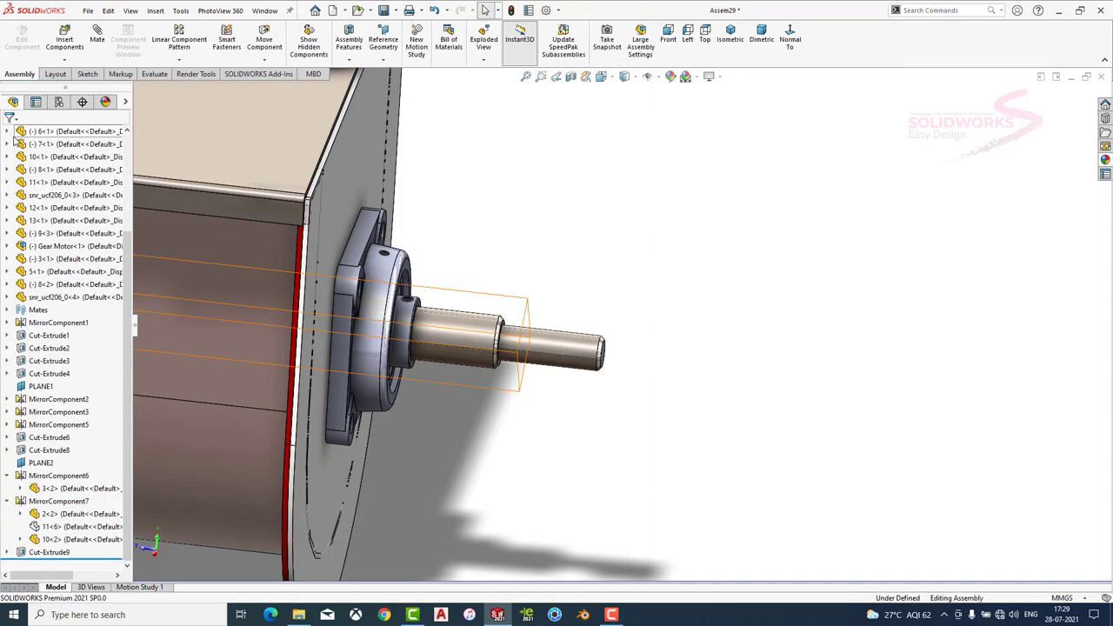
middle_drag(261, 226, 313, 224)
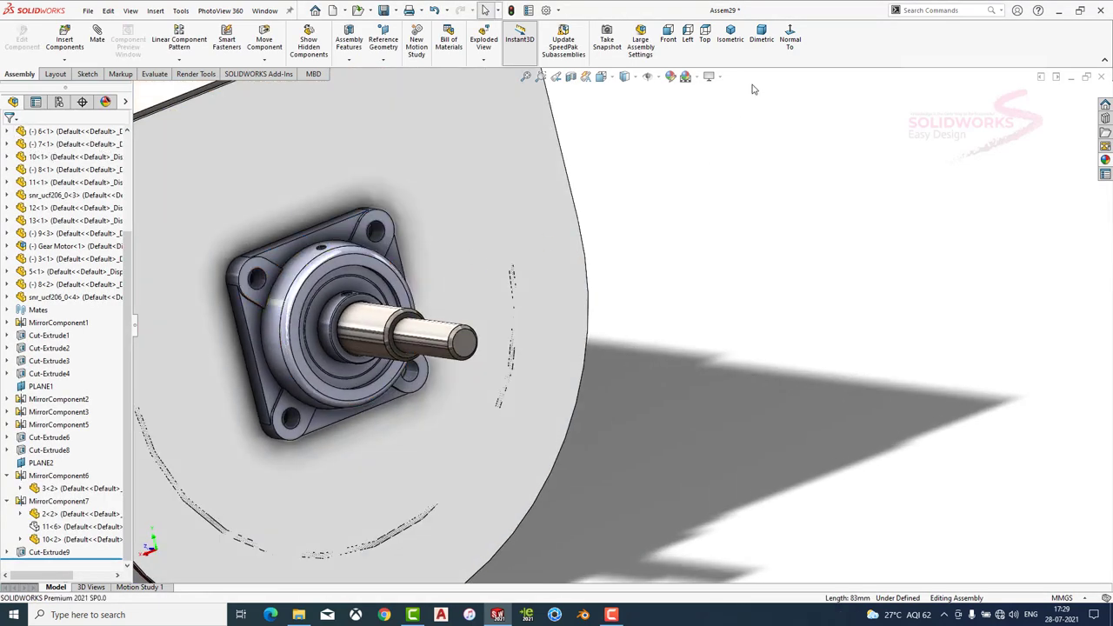
click(790, 39)
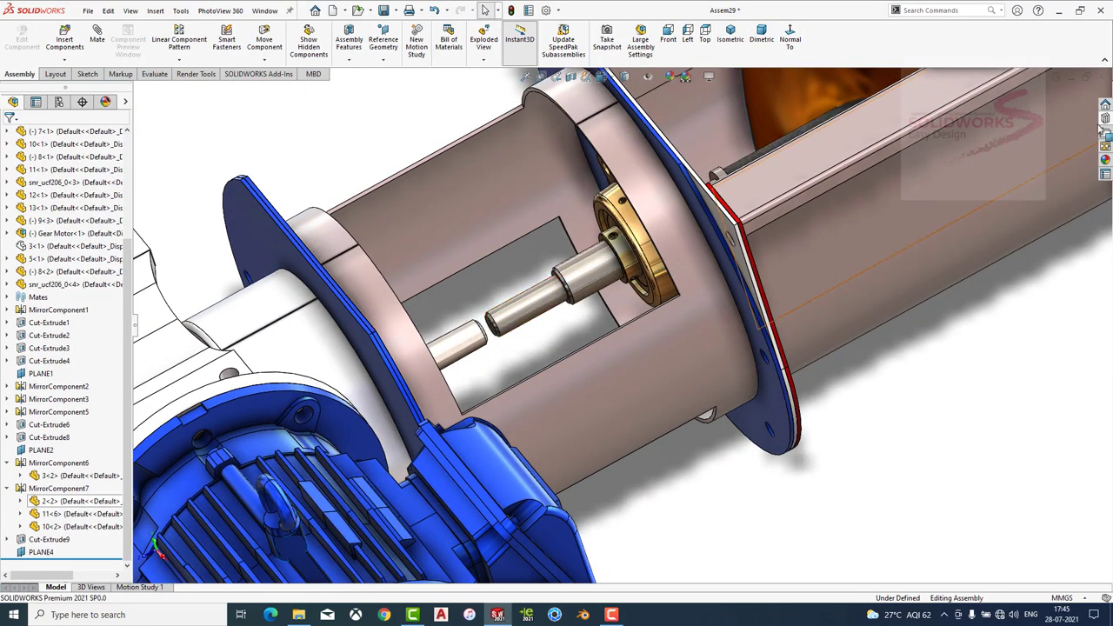
Drag a 14-tooth double chain sprocket from Toolbox Chain Wheels onto the shaft.
click(1106, 119)
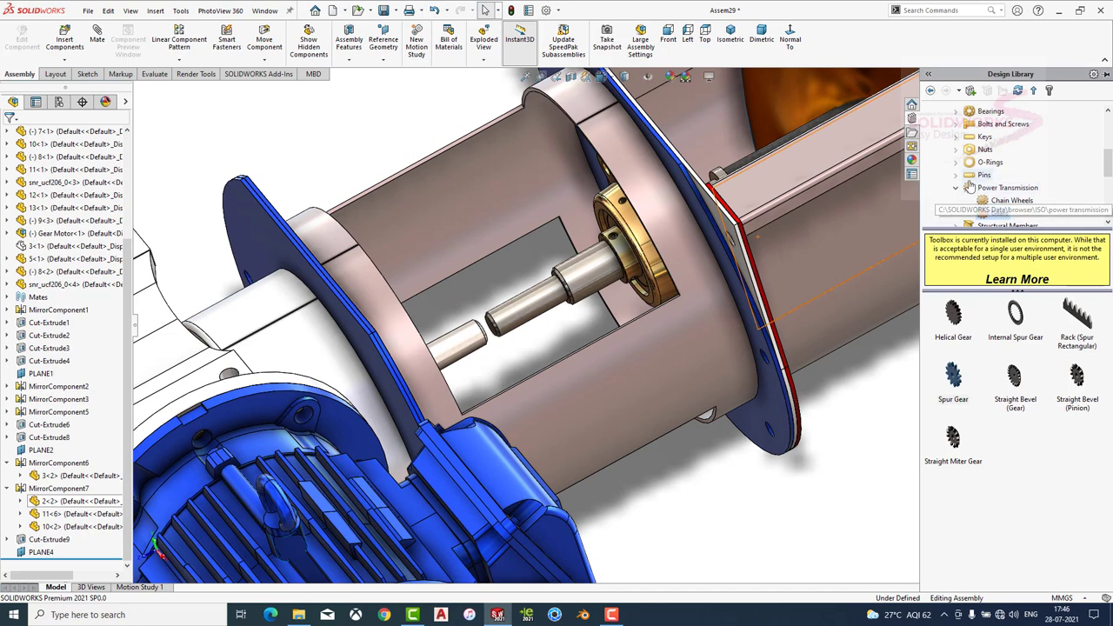
scroll(969, 188, up, 2)
scroll(958, 180, down, 2)
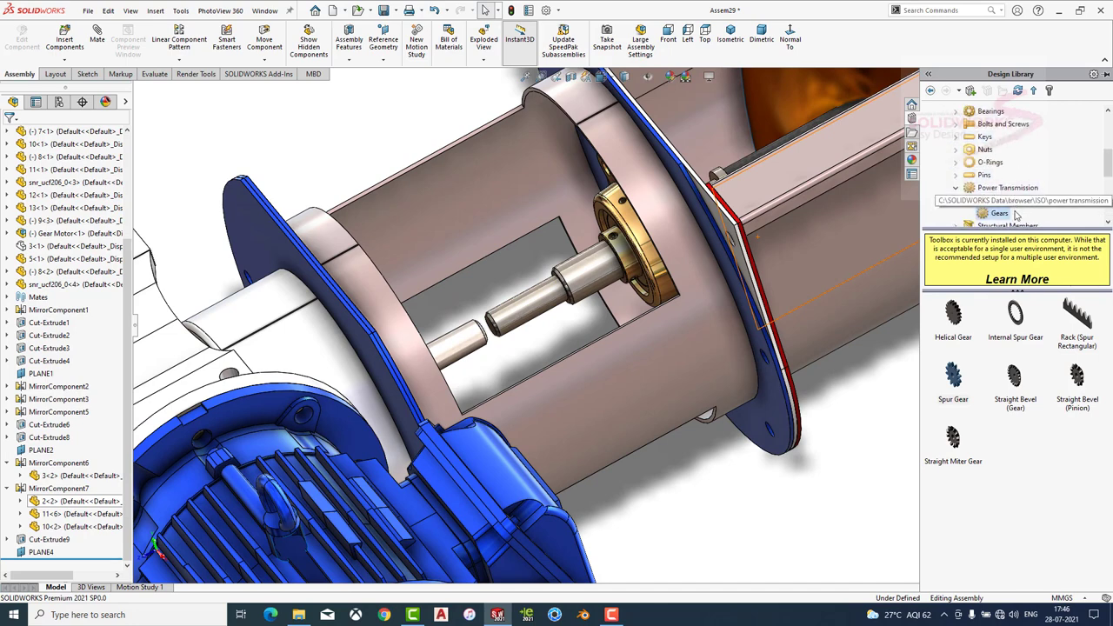
click(1003, 201)
drag(1077, 321, 589, 388)
scroll(525, 346, down, 3)
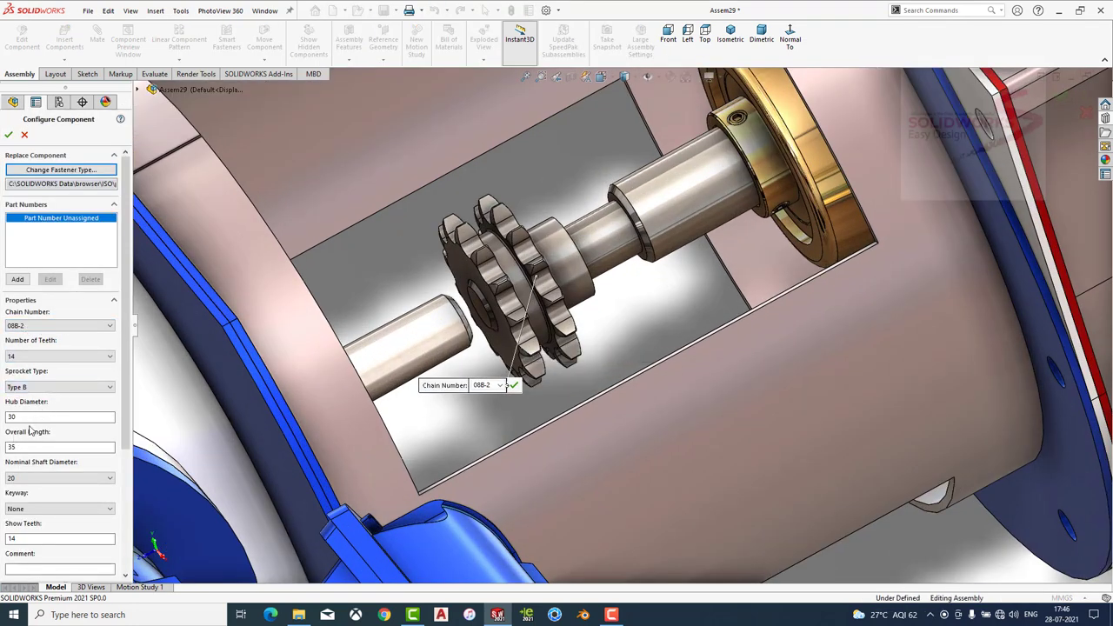
click(8, 136)
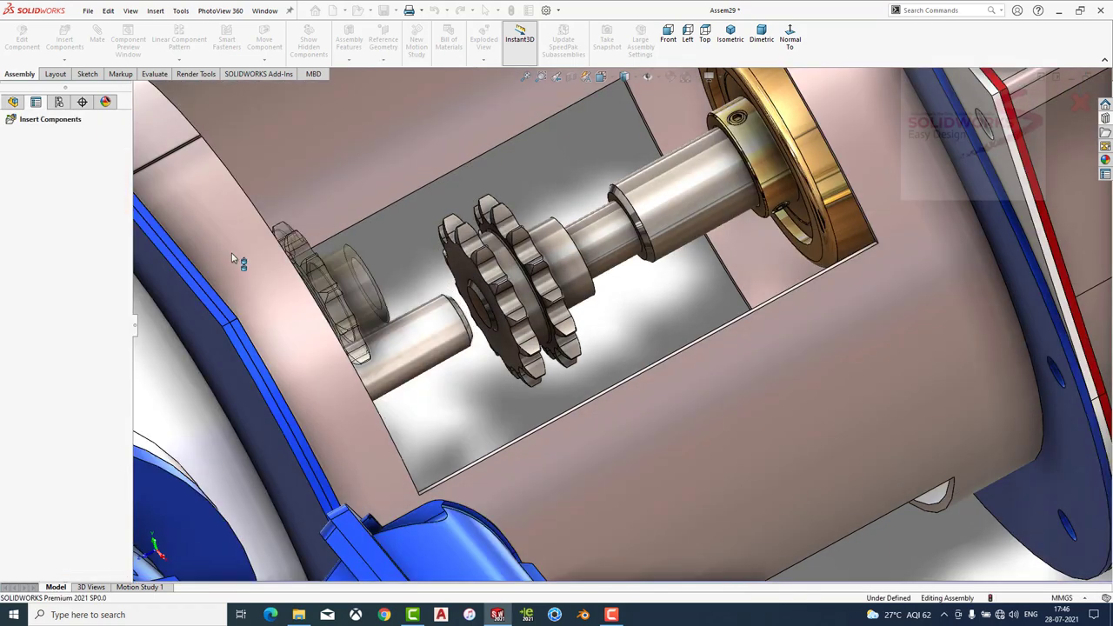
key(Escape)
Mate the sprocket's side face coincident with the shaft face.
drag(507, 291, 502, 248)
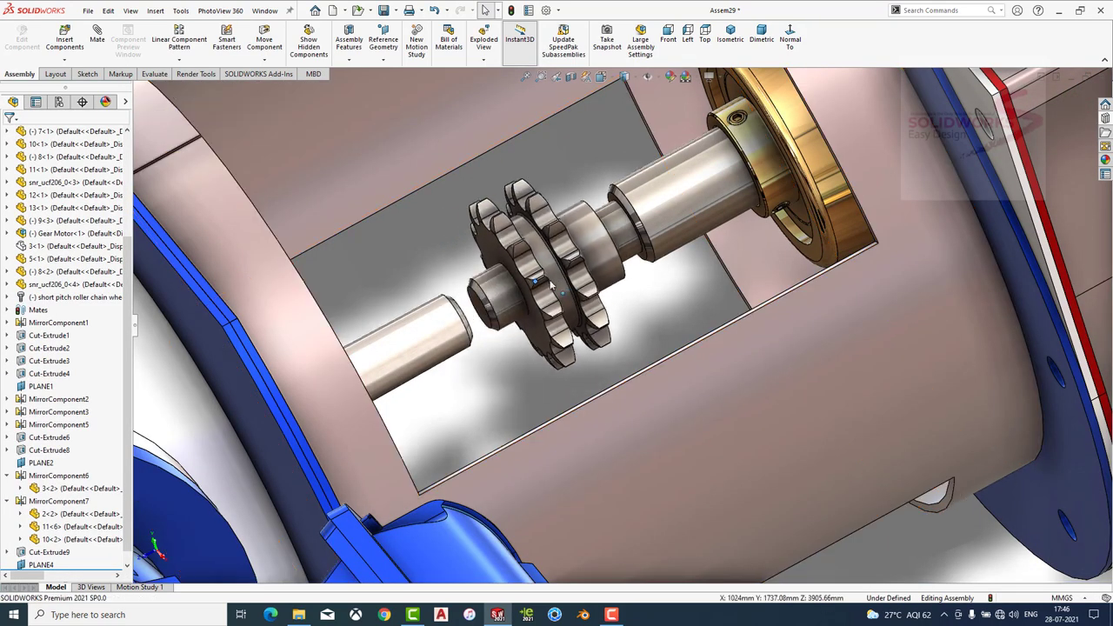
click(501, 248)
click(96, 39)
click(477, 305)
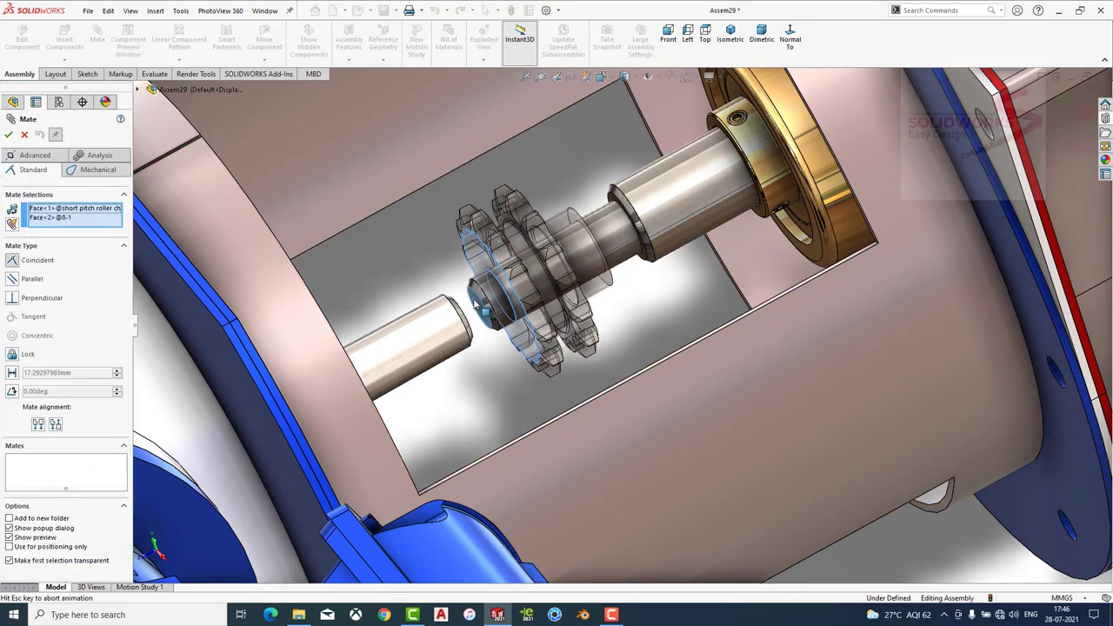
click(457, 289)
click(8, 135)
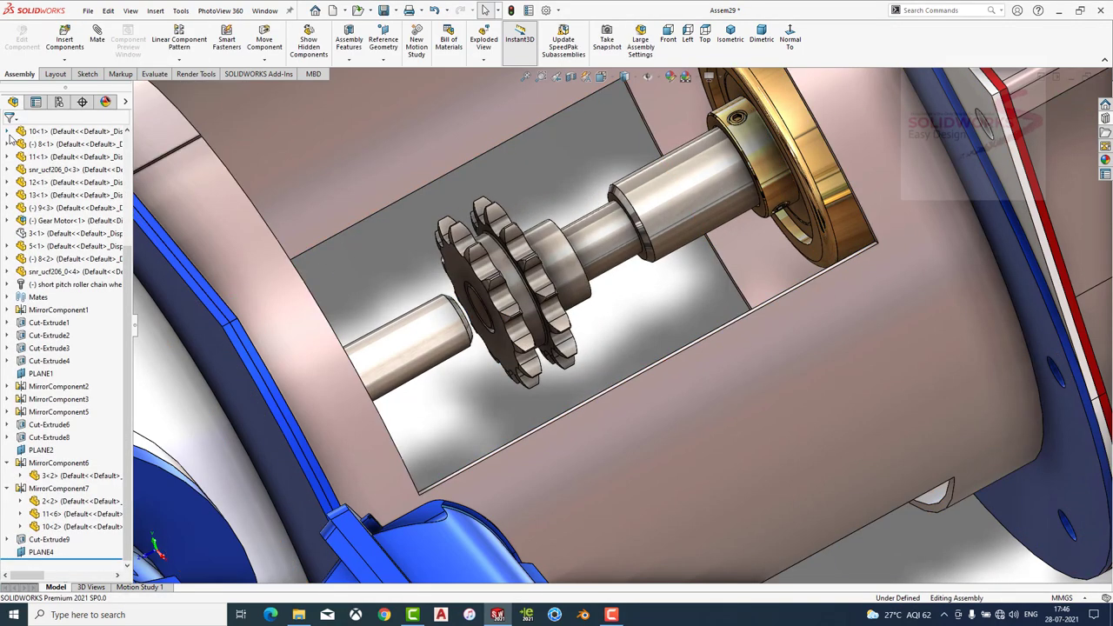
Mirror the sprocket across PLANE4 to create a second one.
click(178, 59)
click(200, 158)
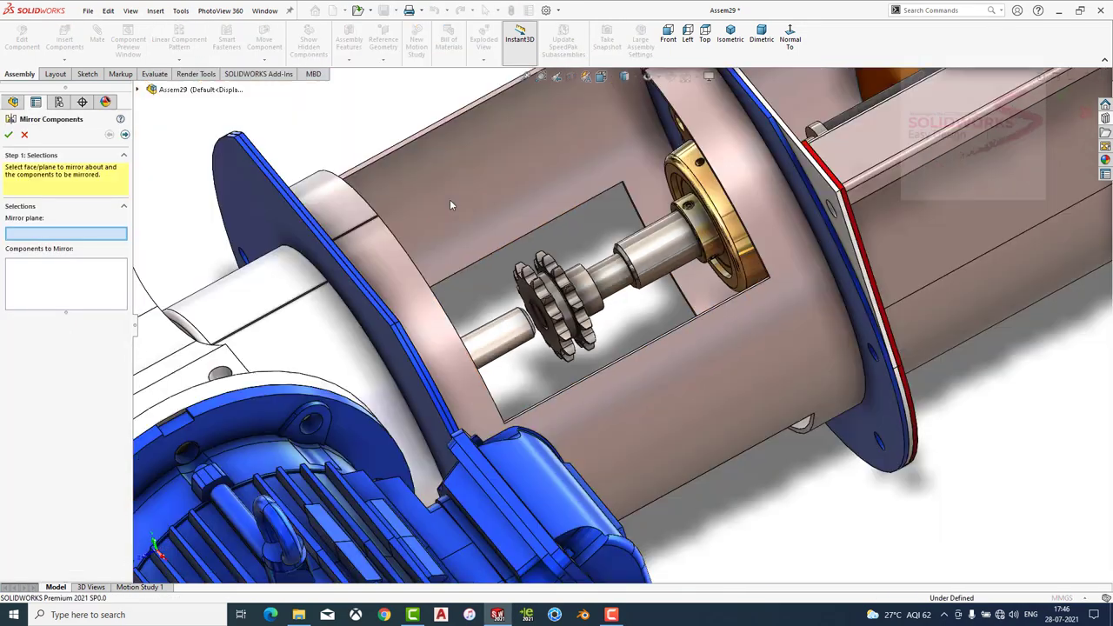
click(138, 90)
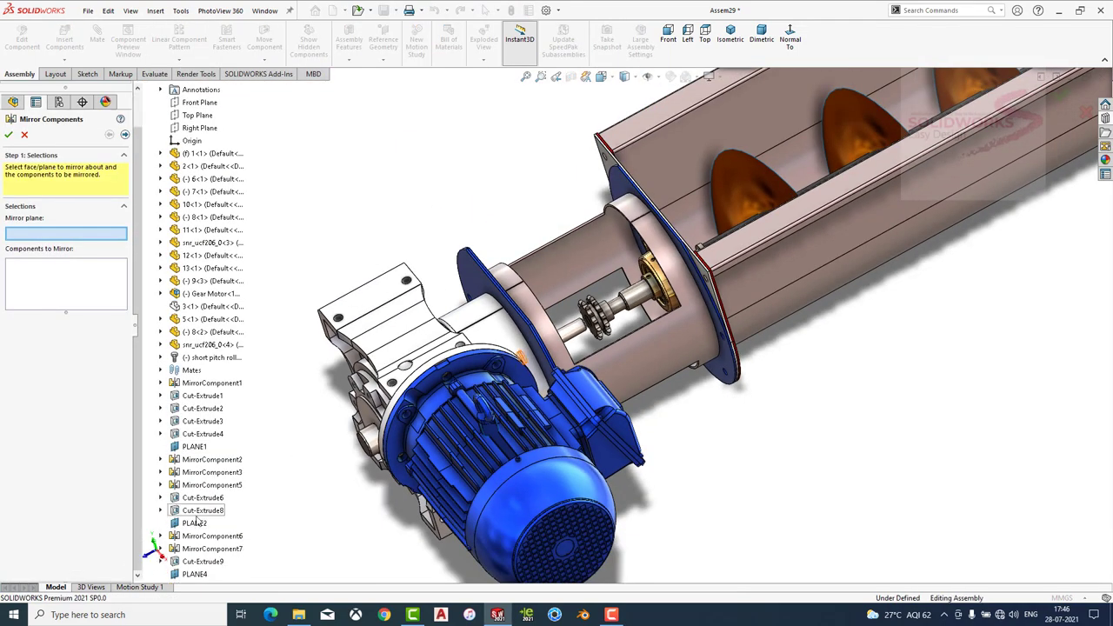
click(195, 576)
scroll(593, 317, down, 3)
scroll(593, 317, down, 3)
click(513, 309)
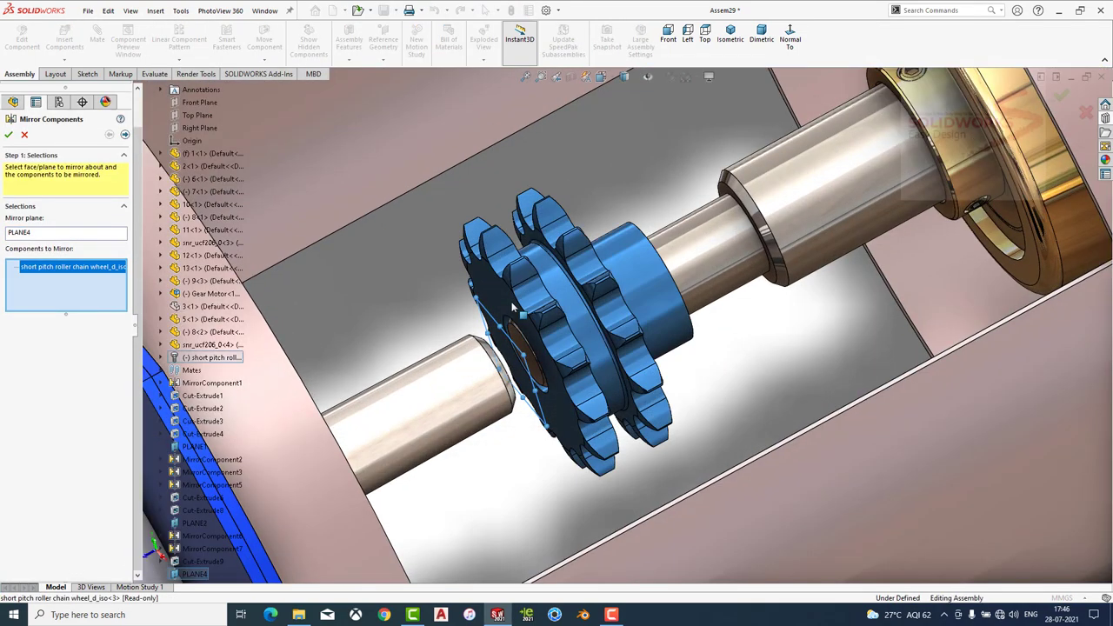
click(125, 134)
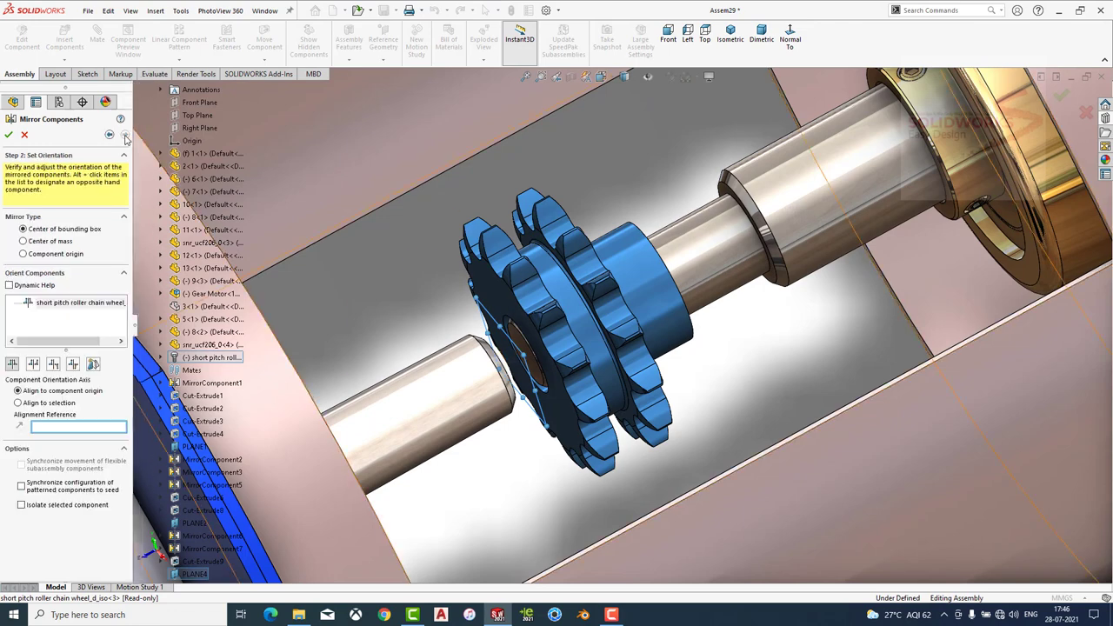
click(9, 136)
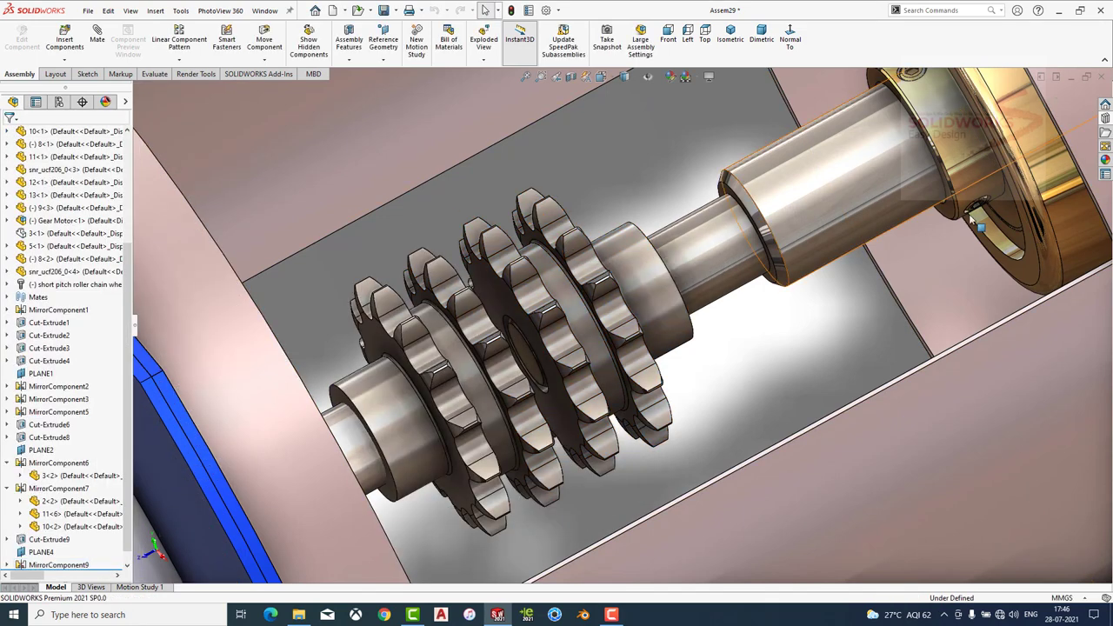
click(1105, 120)
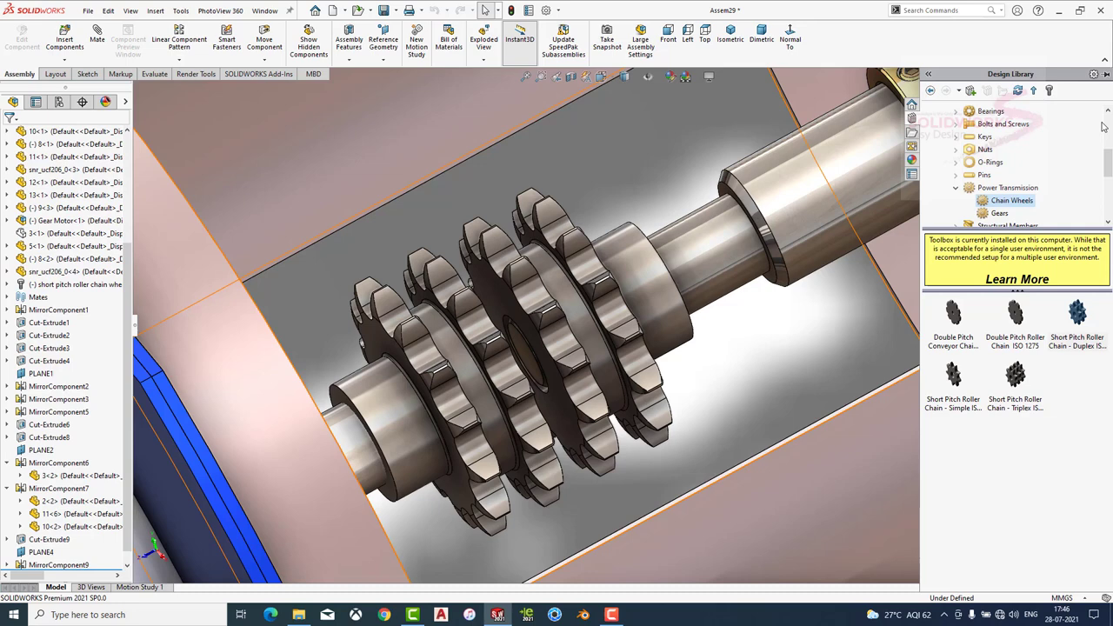
Insert a spur gear from the gear parts library into the conveyor assembly.
click(1000, 214)
drag(953, 376, 698, 254)
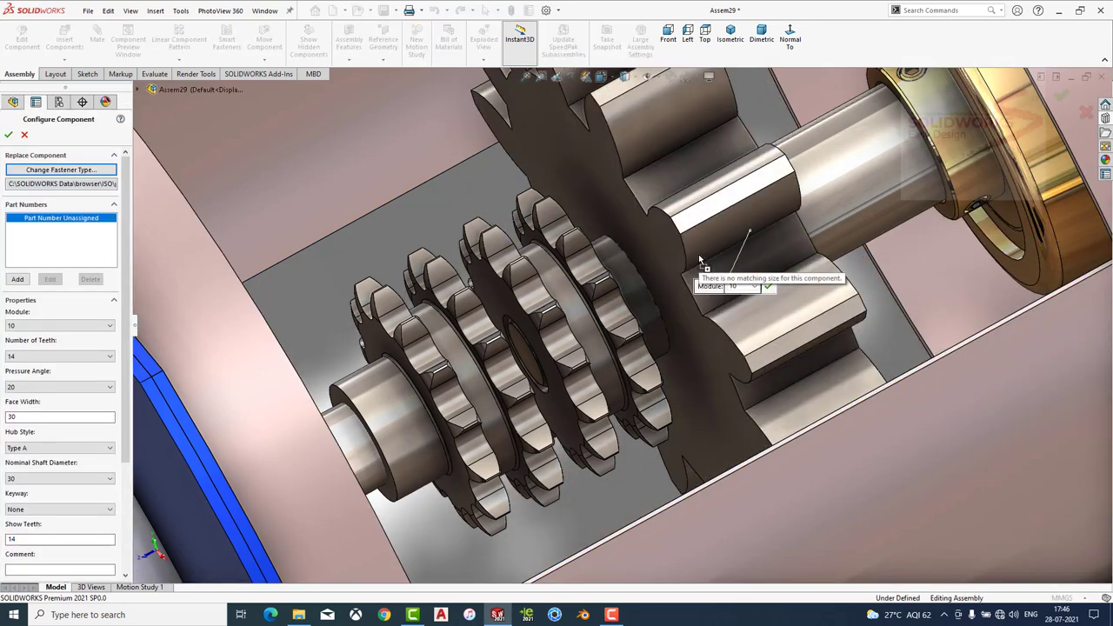
scroll(733, 307, up, 2)
scroll(734, 307, up, 1)
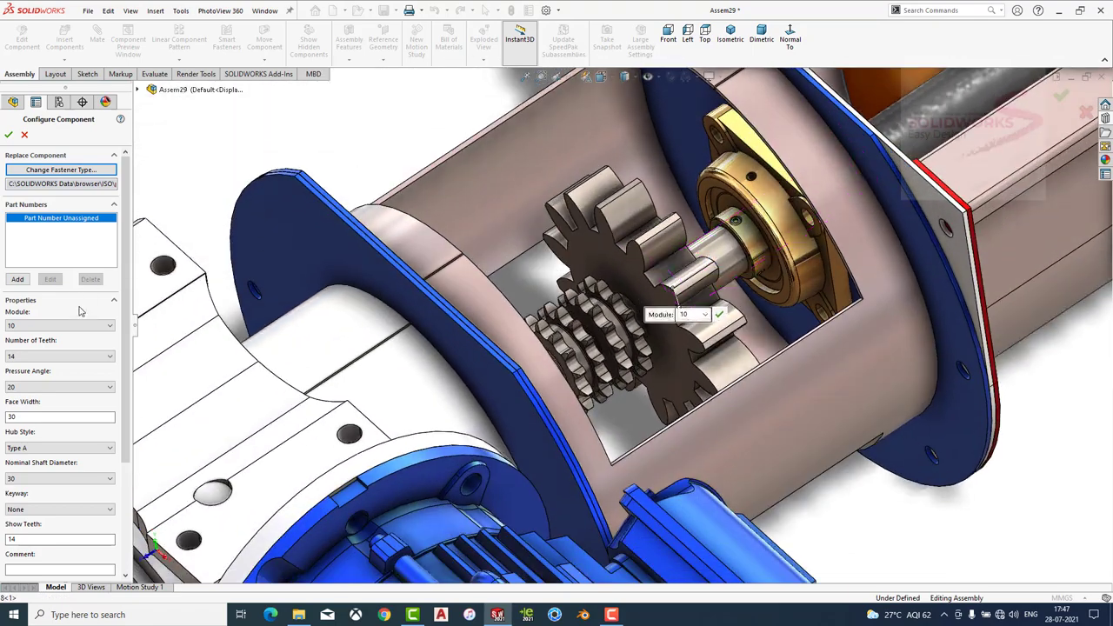
scroll(733, 261, up, 2)
click(730, 39)
scroll(522, 409, down, 1)
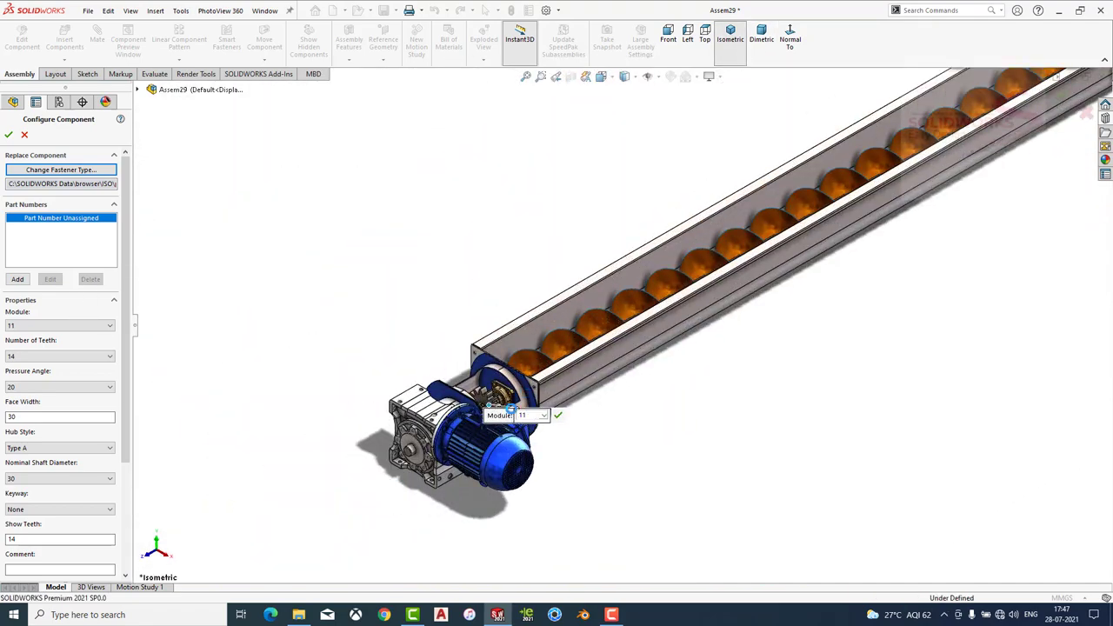
scroll(517, 413, down, 1)
scroll(525, 380, down, 2)
scroll(609, 374, down, 2)
scroll(652, 365, down, 2)
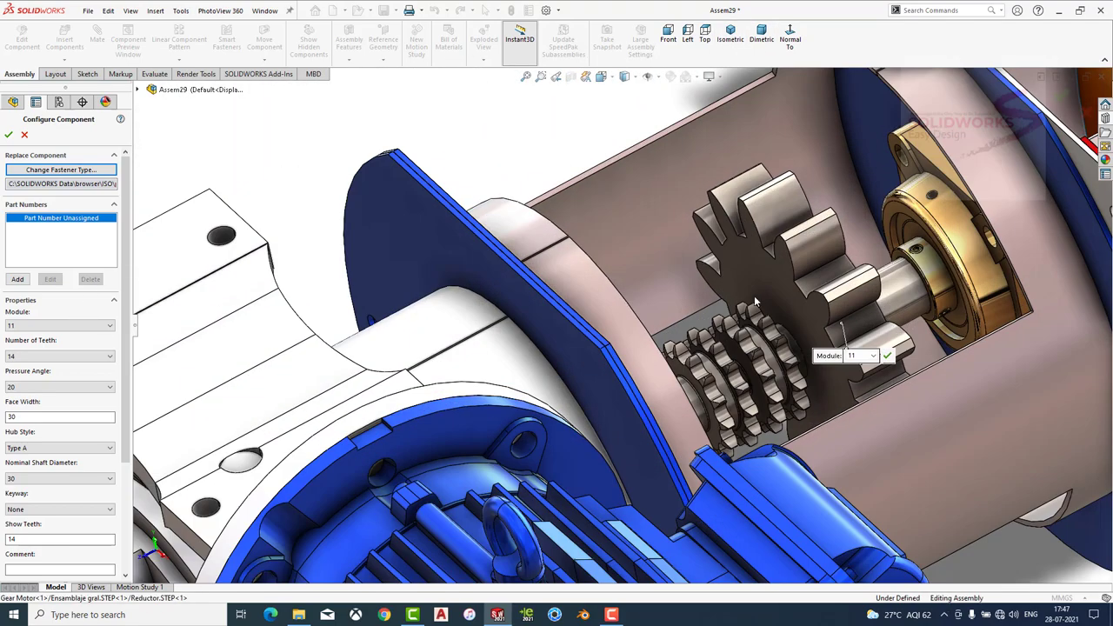
scroll(696, 348, down, 2)
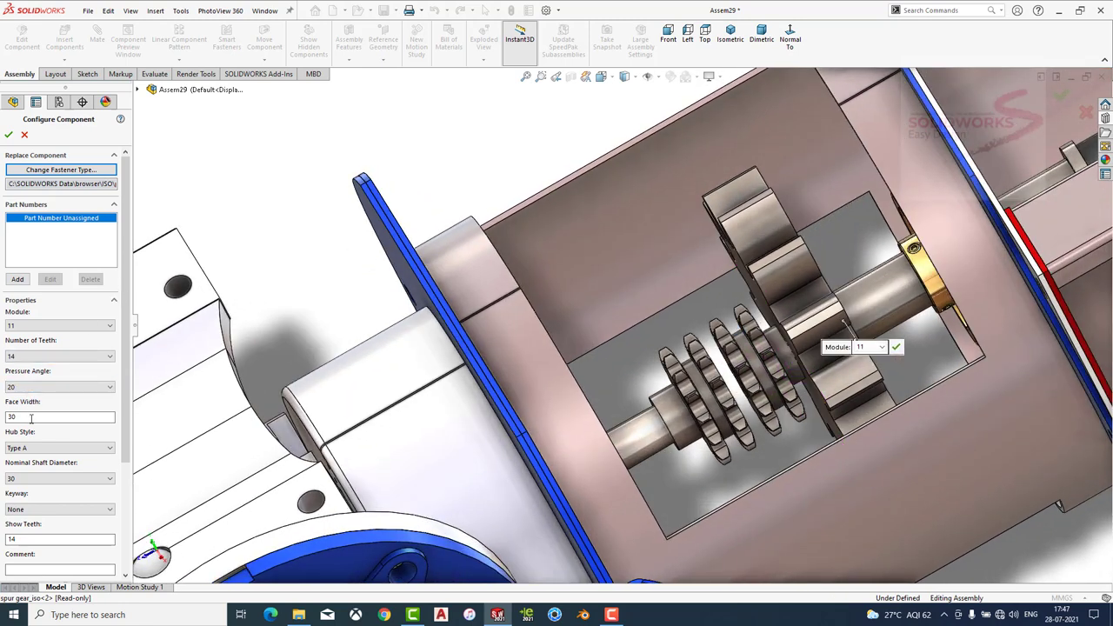
Configure the spur gear with 13 teeth, face width 30 and nominal shaft diameter 20.
click(35, 360)
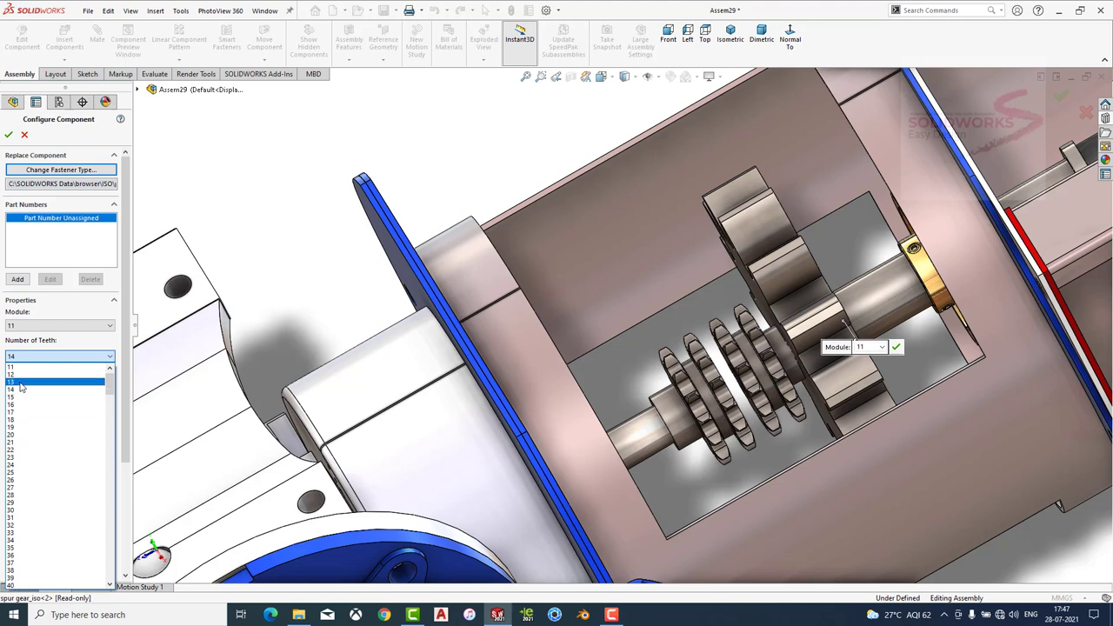
click(19, 383)
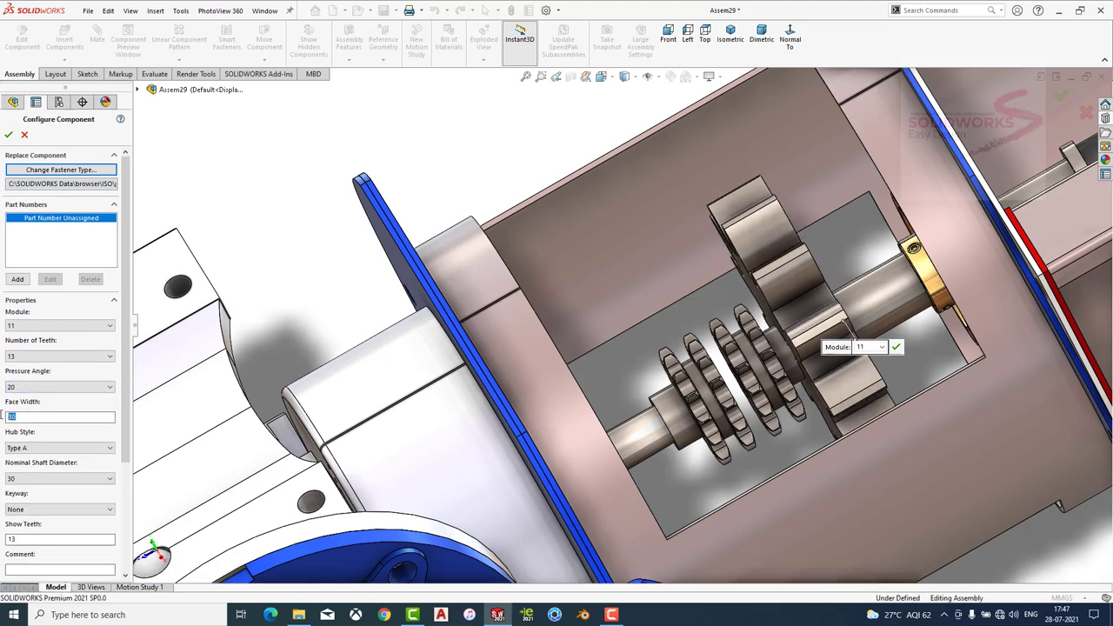
key(Return)
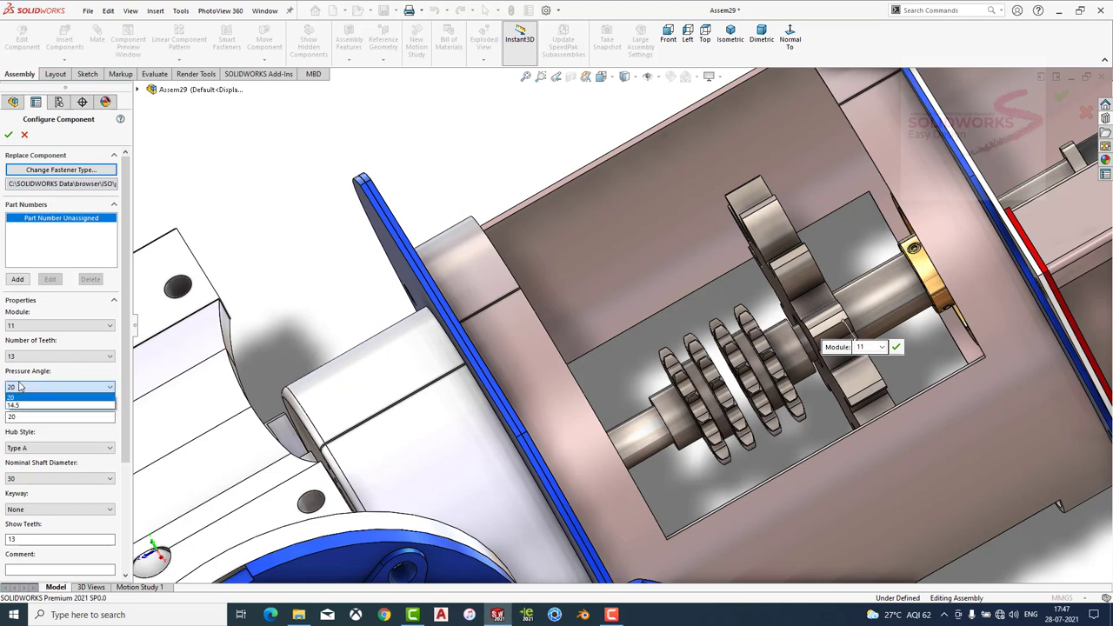
text(30)
key(Return)
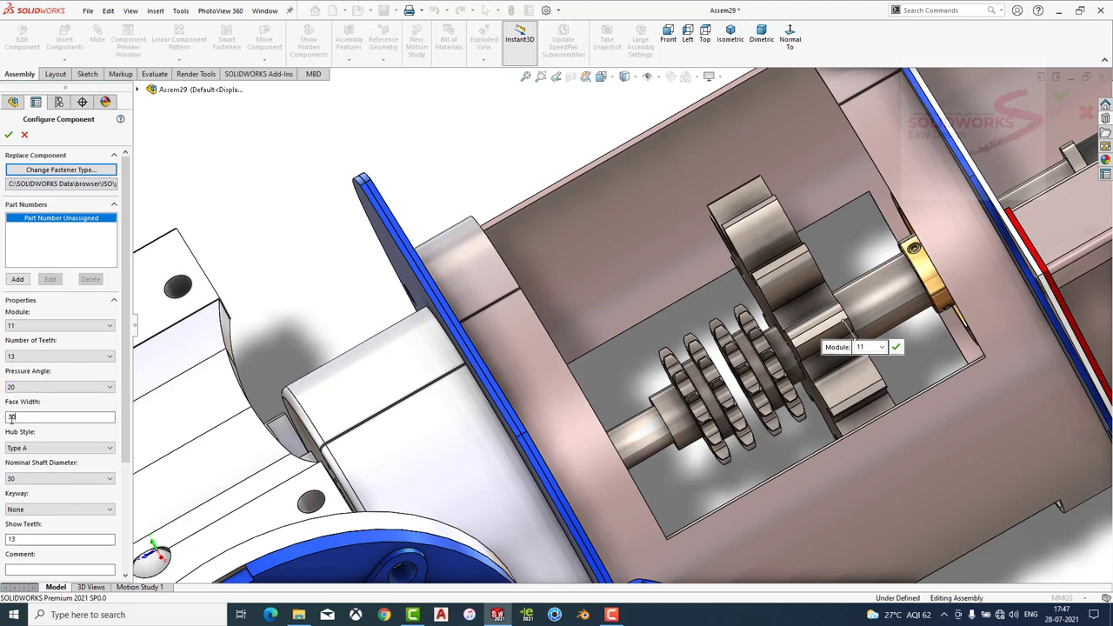
click(42, 481)
scroll(30, 325, up, 4)
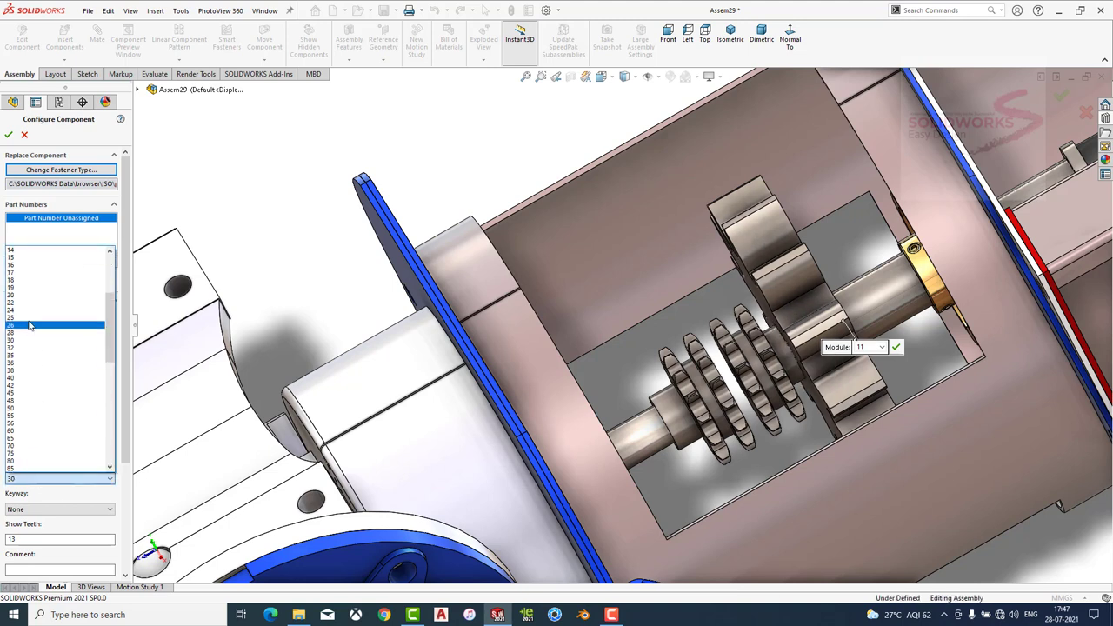
click(20, 295)
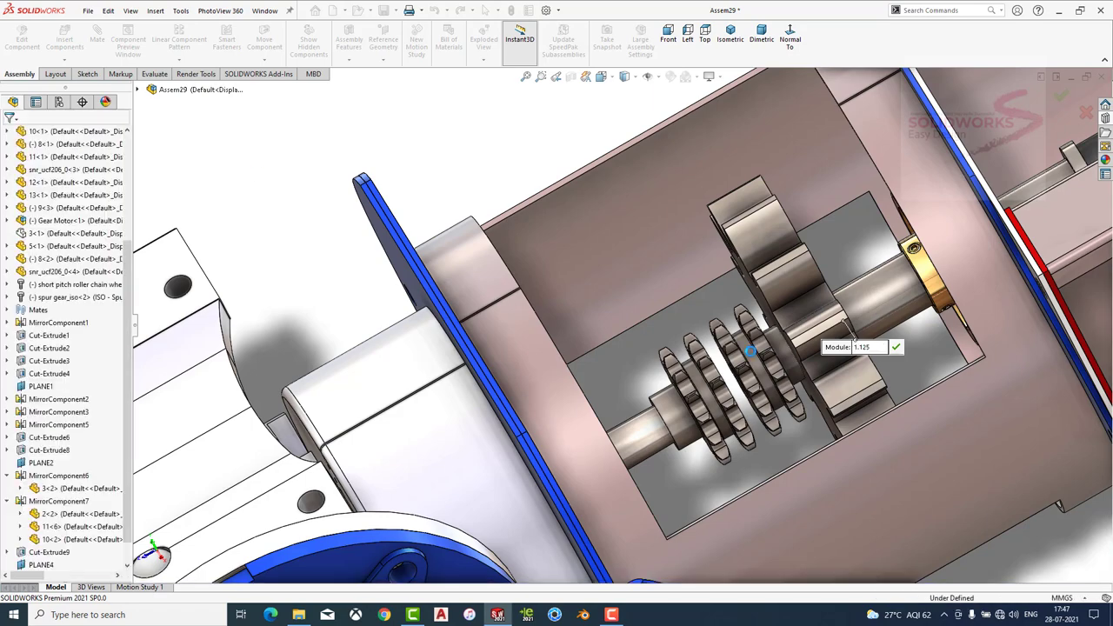
middle_drag(512, 320, 461, 296)
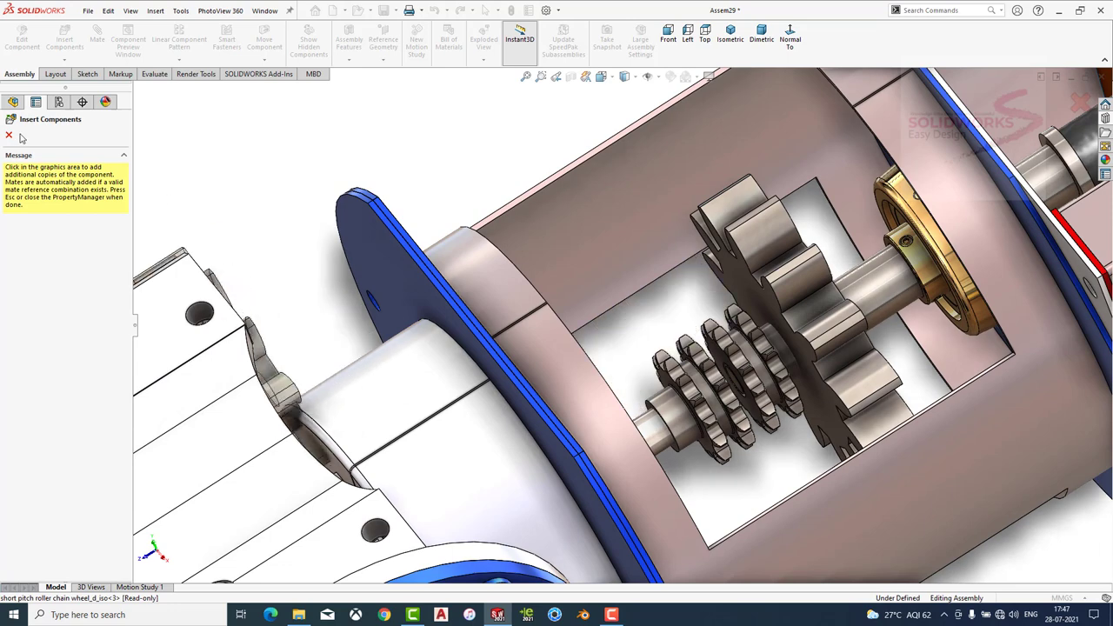
Slide the spur gear along the shaft toward the bearing.
click(9, 134)
drag(842, 323, 872, 246)
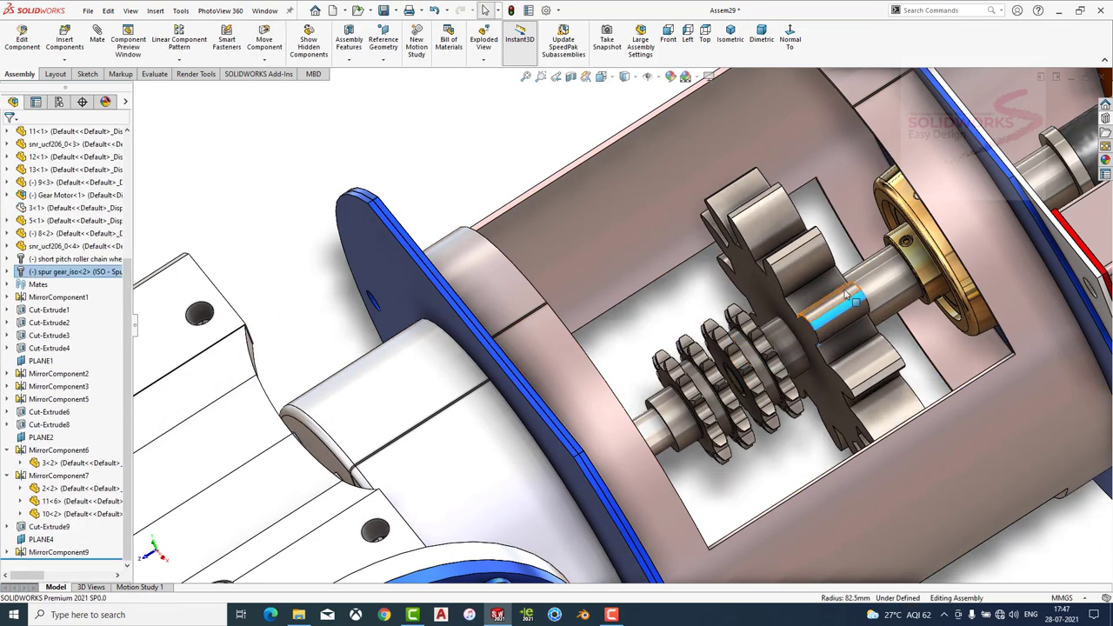
drag(842, 313, 857, 287)
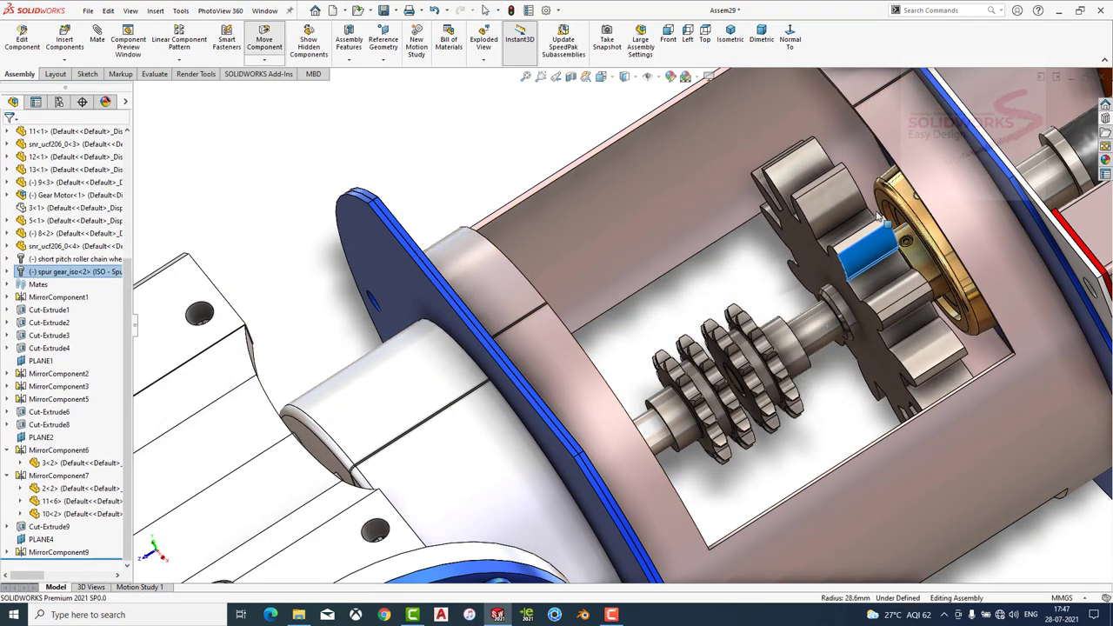
middle_drag(857, 287, 830, 323)
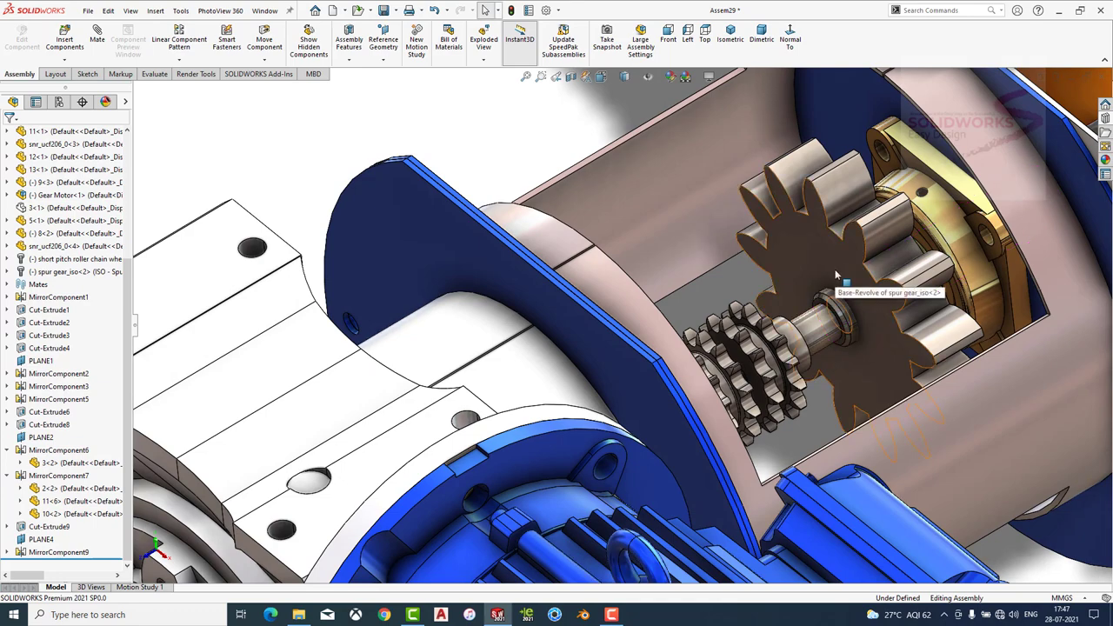
Mate the spur gear's face against the sprocket face.
click(804, 263)
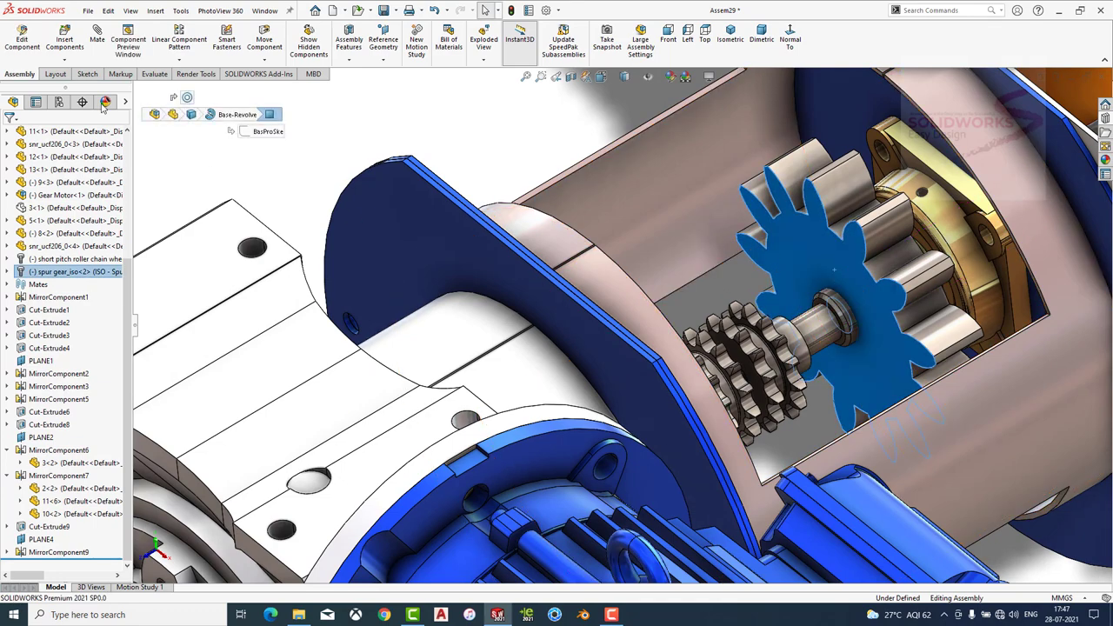
click(208, 116)
scroll(766, 348, down, 5)
click(790, 241)
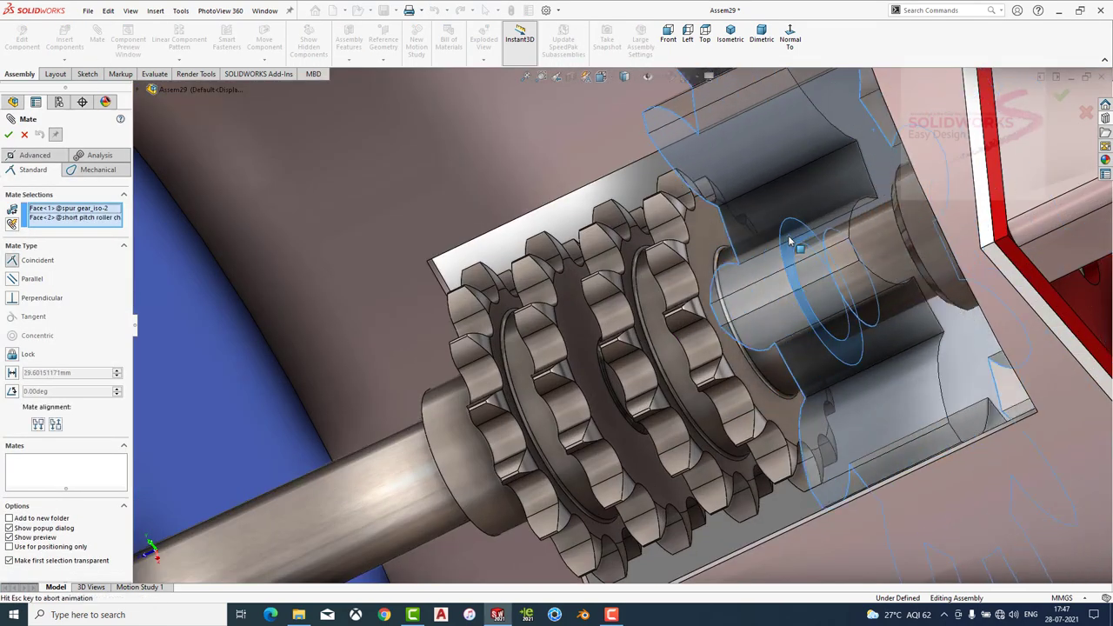
click(910, 223)
key(Return)
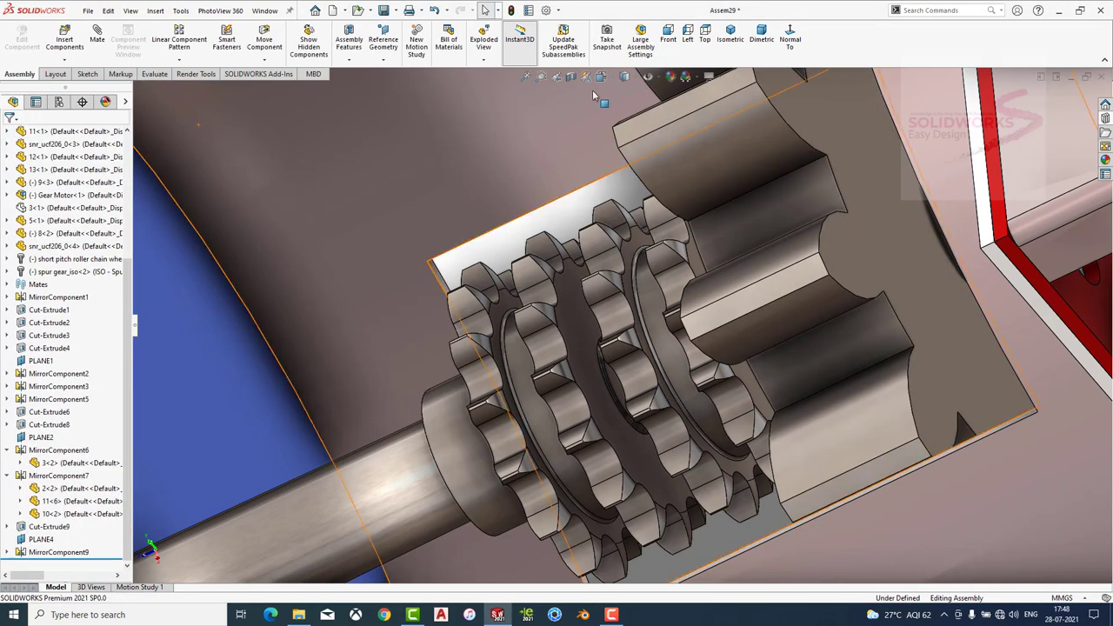
Spin the mated spur gear to check it, then start Mirror Components.
key(f)
scroll(435, 467, down, 5)
scroll(435, 467, down, 3)
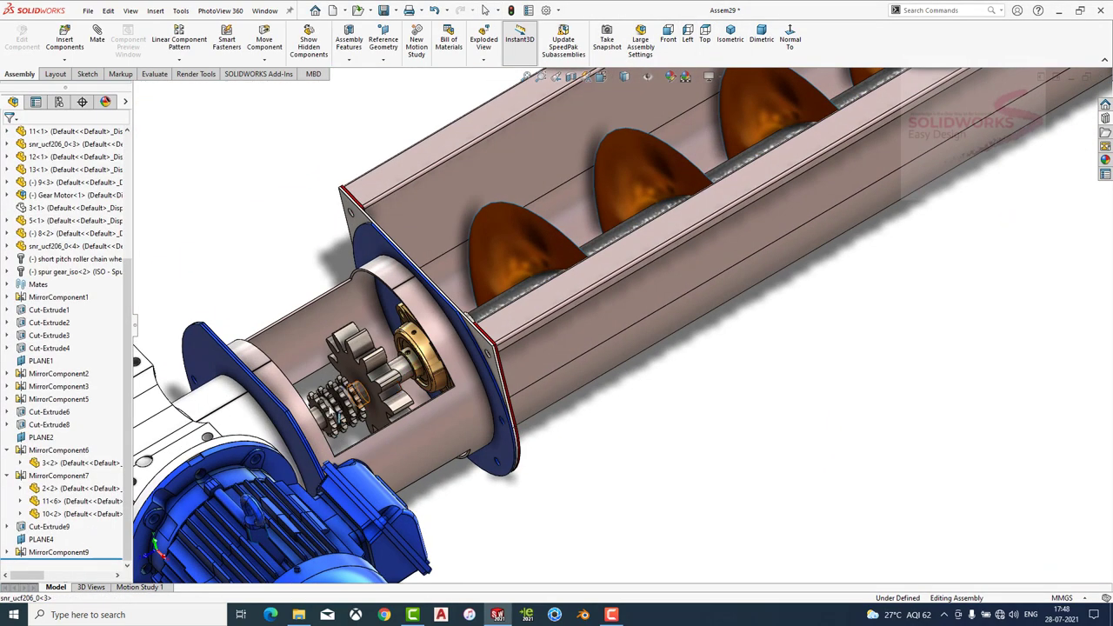
scroll(253, 426, down, 3)
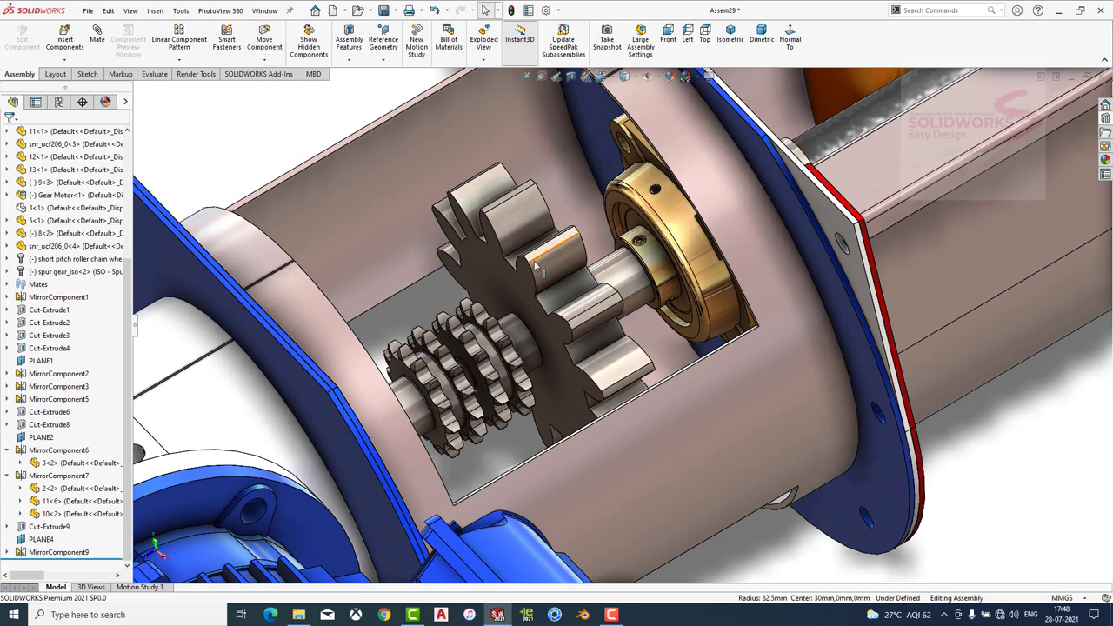
mouse_move(534, 266)
mouse_down()
mouse_move(603, 334)
mouse_move(497, 329)
mouse_up()
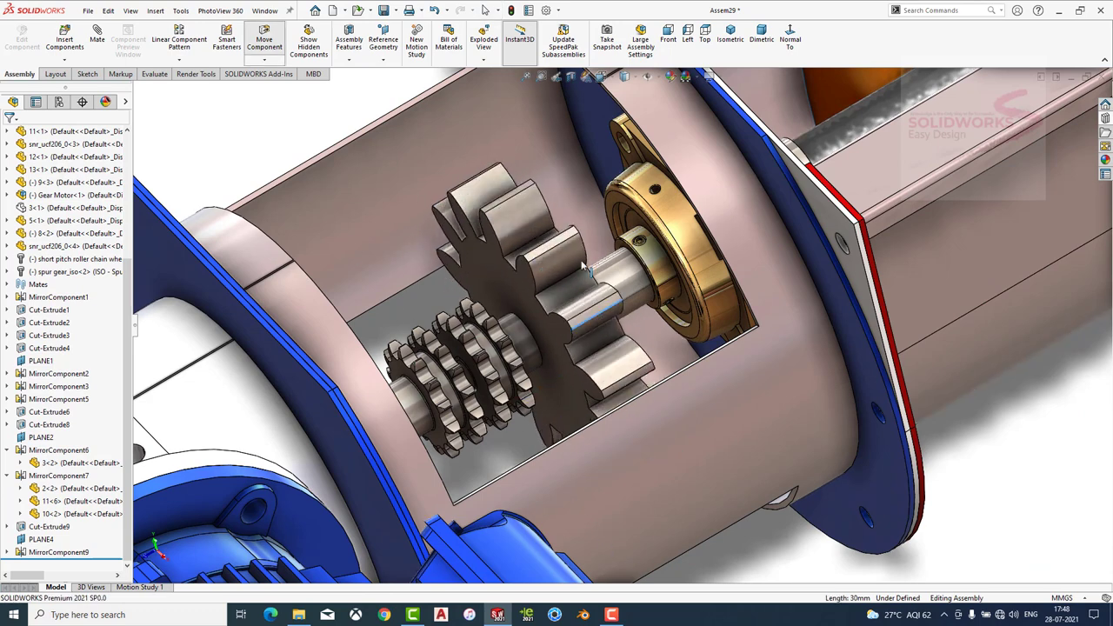
click(181, 61)
click(198, 157)
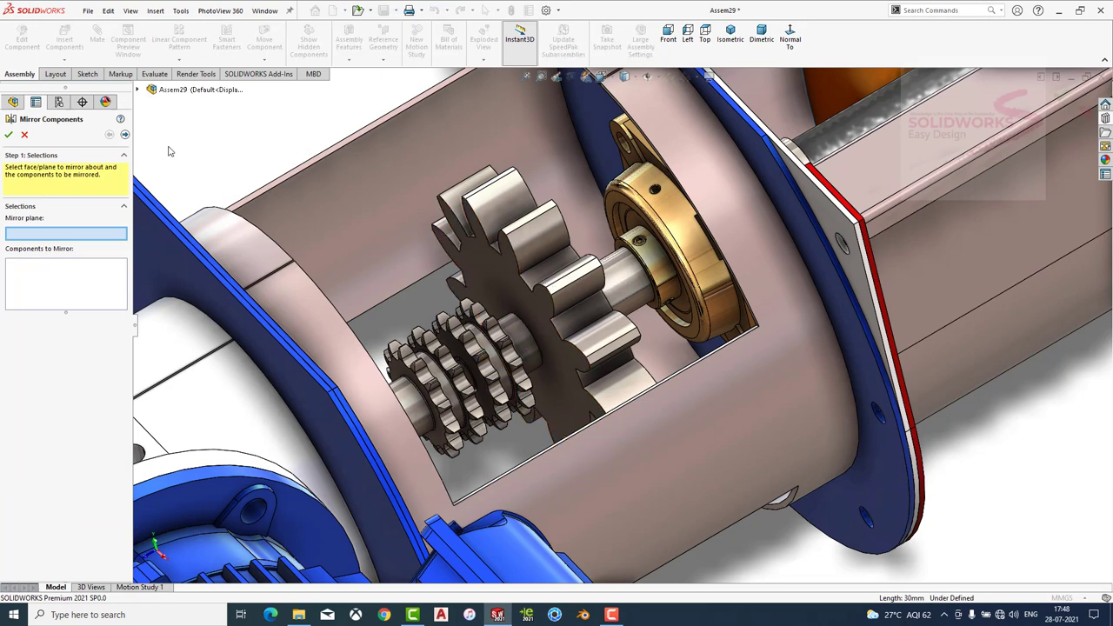
Mirror the spur gear about PLANE4 to create MirrorComponent10.
scroll(517, 268, up, 5)
click(137, 88)
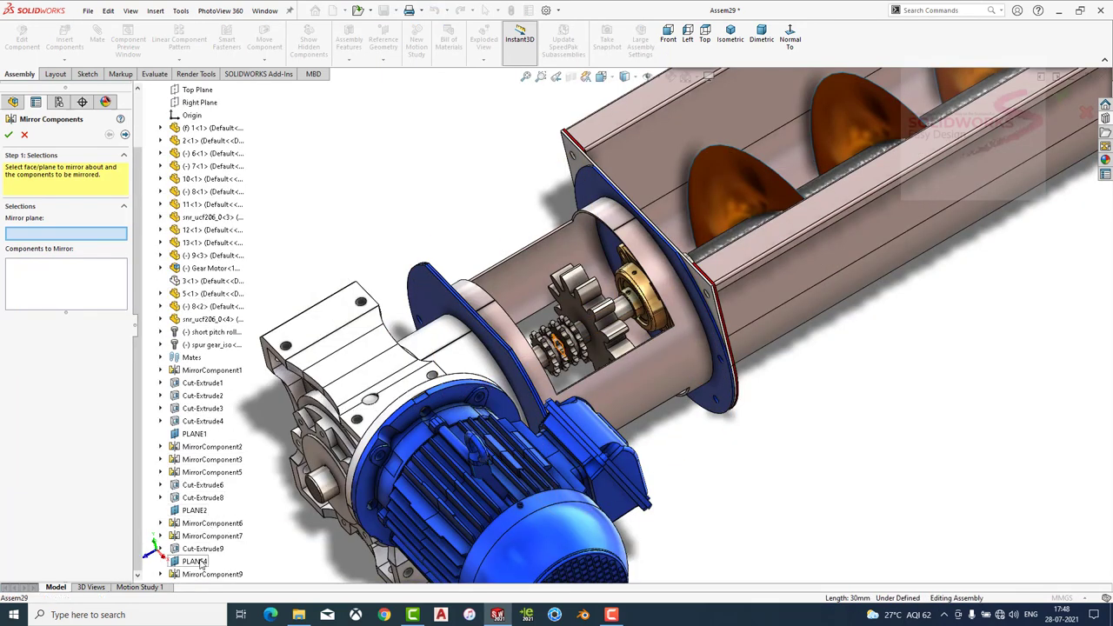
click(195, 561)
click(587, 318)
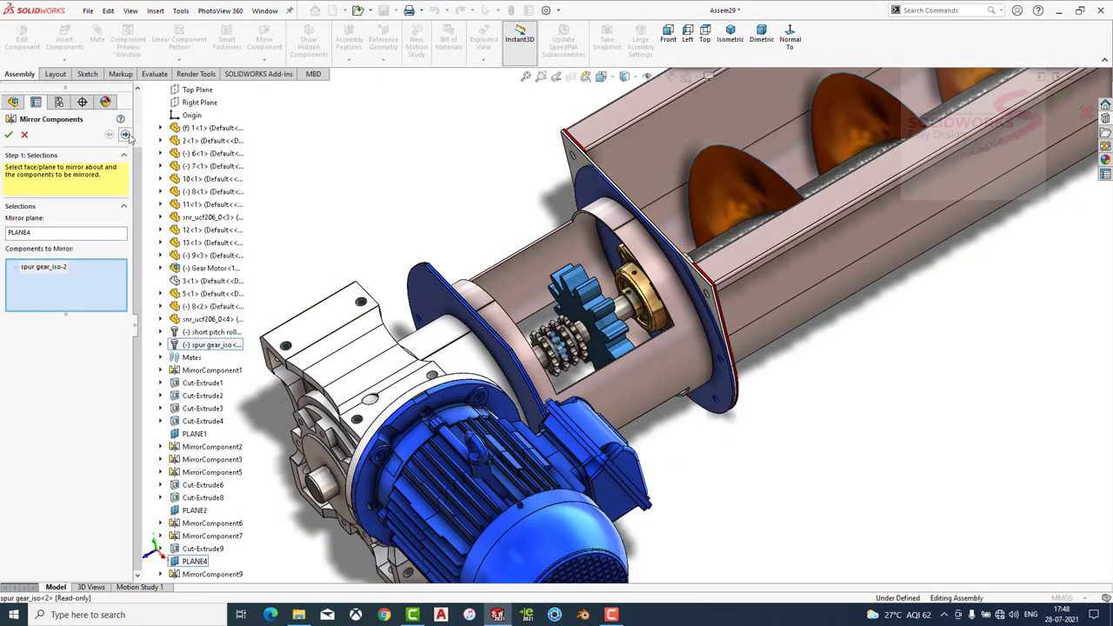
click(125, 134)
click(9, 134)
key(z)
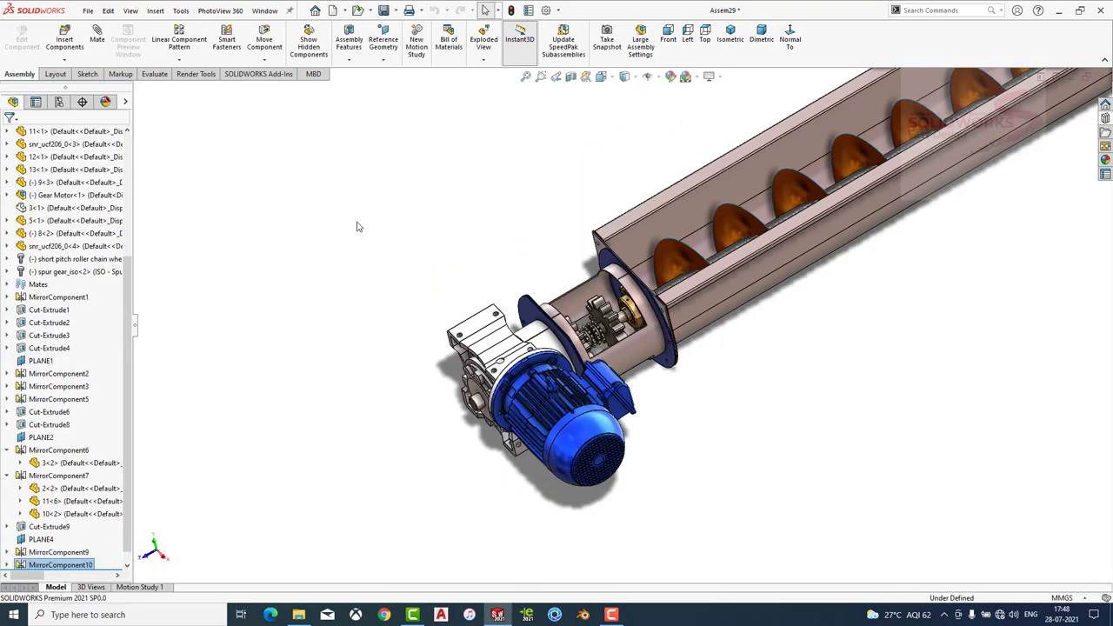
Slide a sprocket along the shaft and select one of its edges.
scroll(595, 357, down, 3)
scroll(596, 356, down, 2)
scroll(595, 357, down, 3)
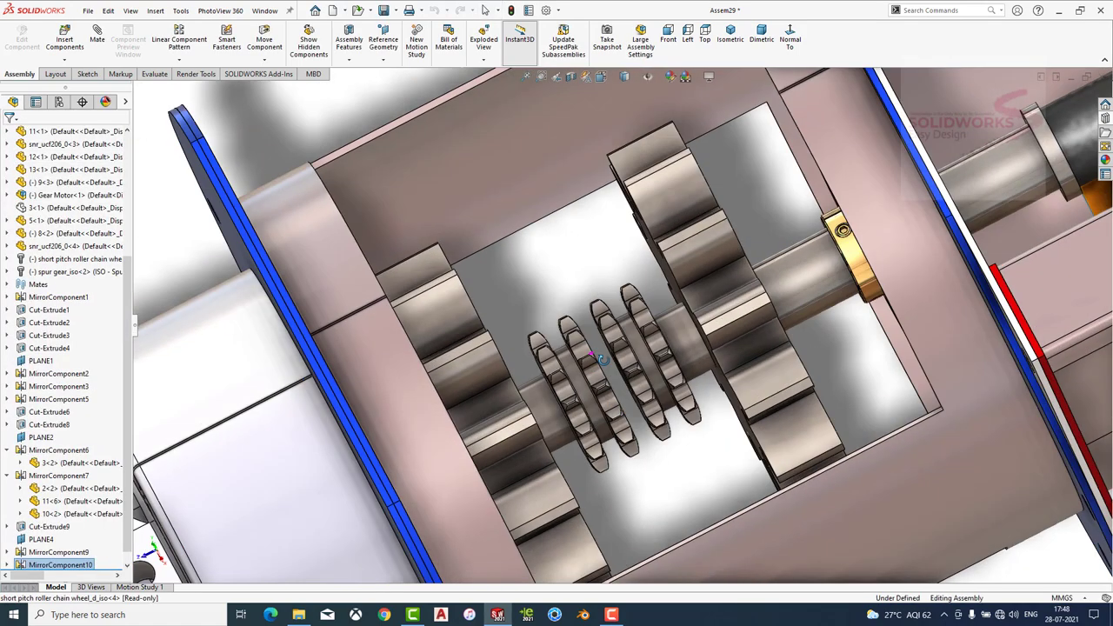
scroll(632, 402, down, 2)
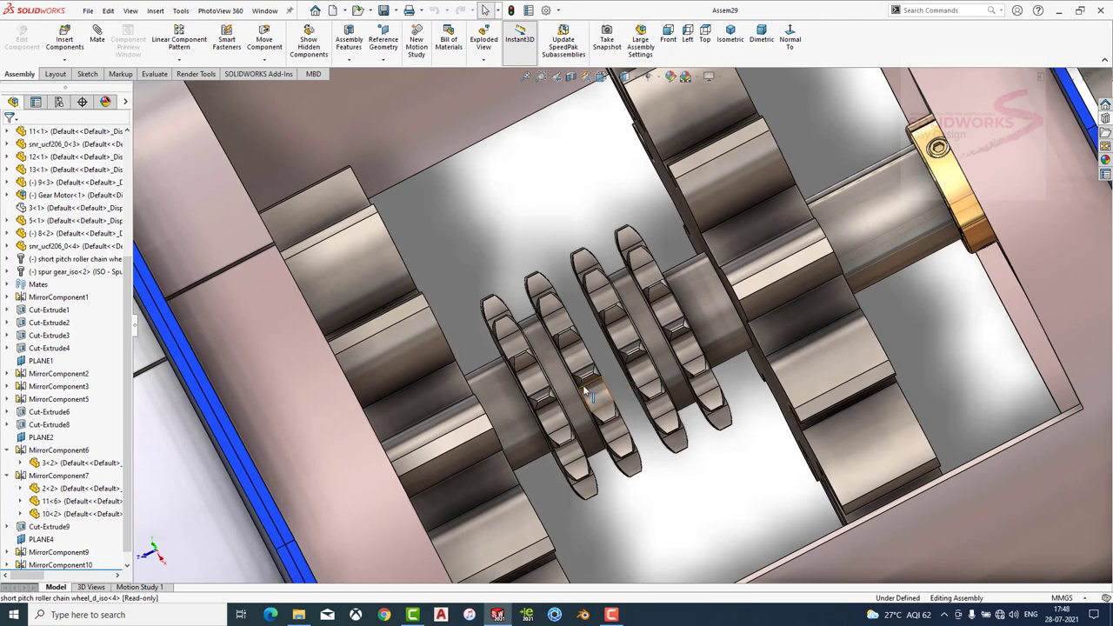
mouse_move(596, 393)
mouse_down()
mouse_move(579, 360)
mouse_move(594, 346)
mouse_up()
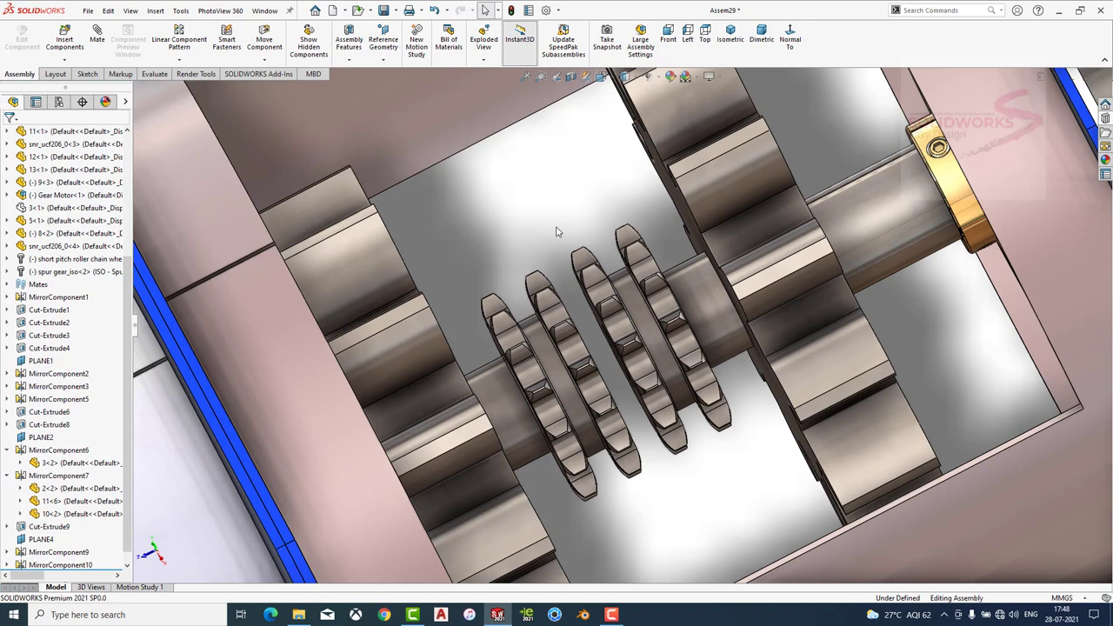
click(561, 324)
Start a Belt/Chain feature and add two sprocket edges as chain members.
click(348, 61)
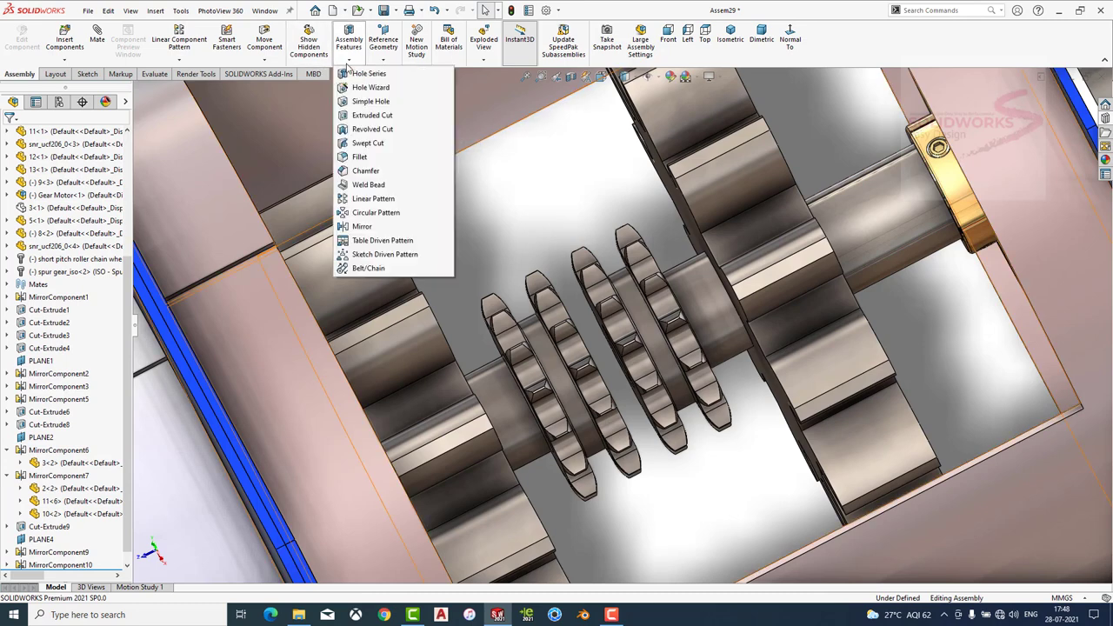
click(369, 268)
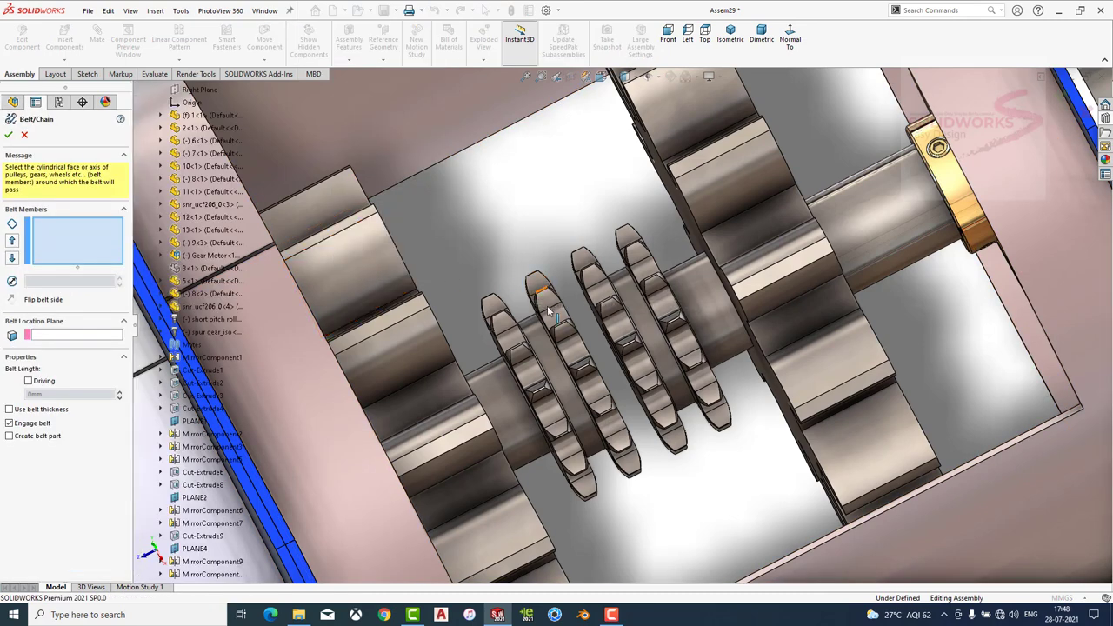
middle_drag(540, 287, 548, 282)
scroll(548, 330, down, 2)
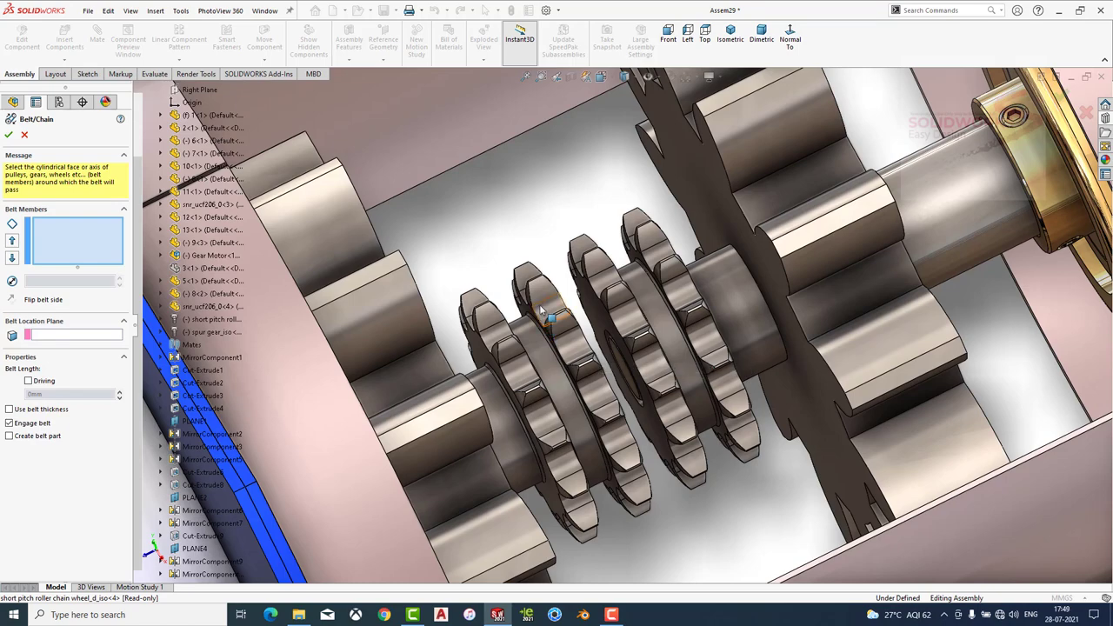
scroll(598, 293, up, 2)
scroll(578, 281, down, 4)
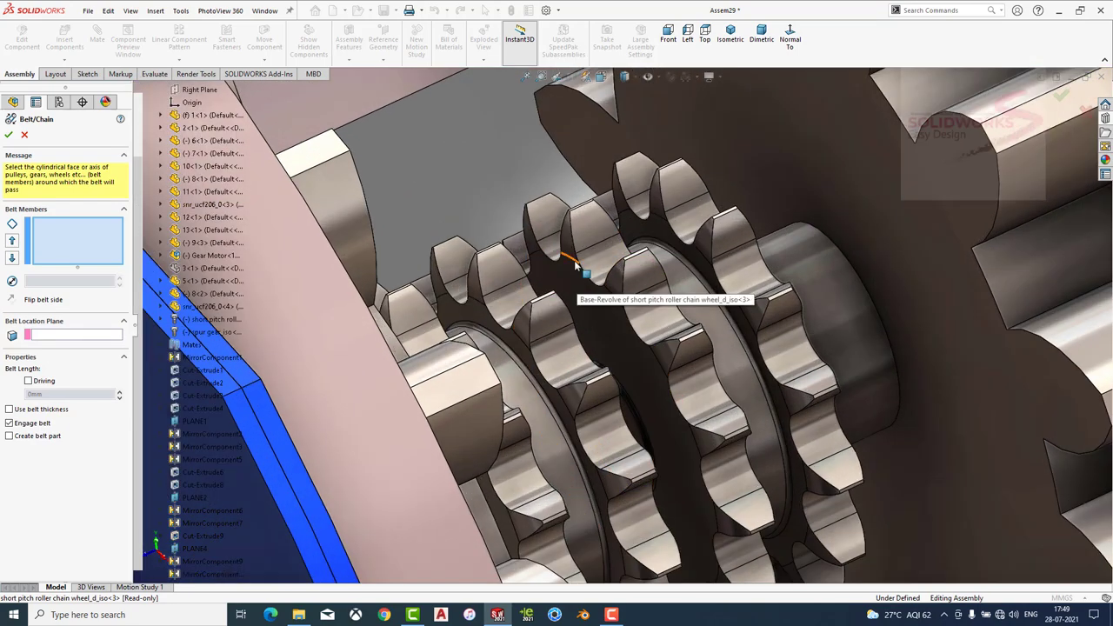
click(576, 265)
scroll(565, 287, up, 3)
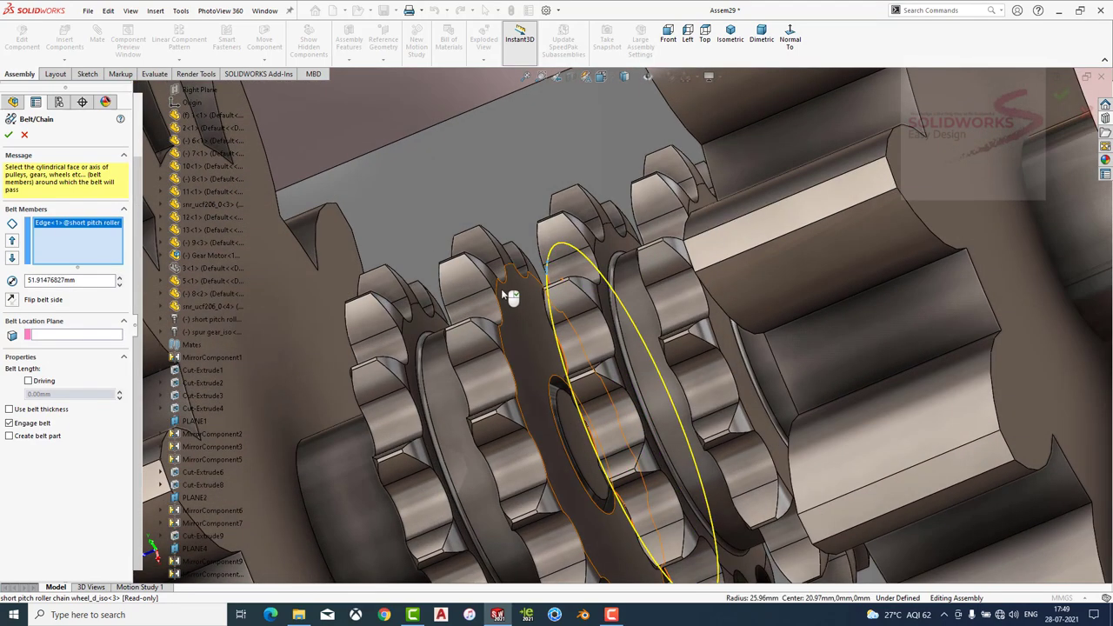
click(498, 283)
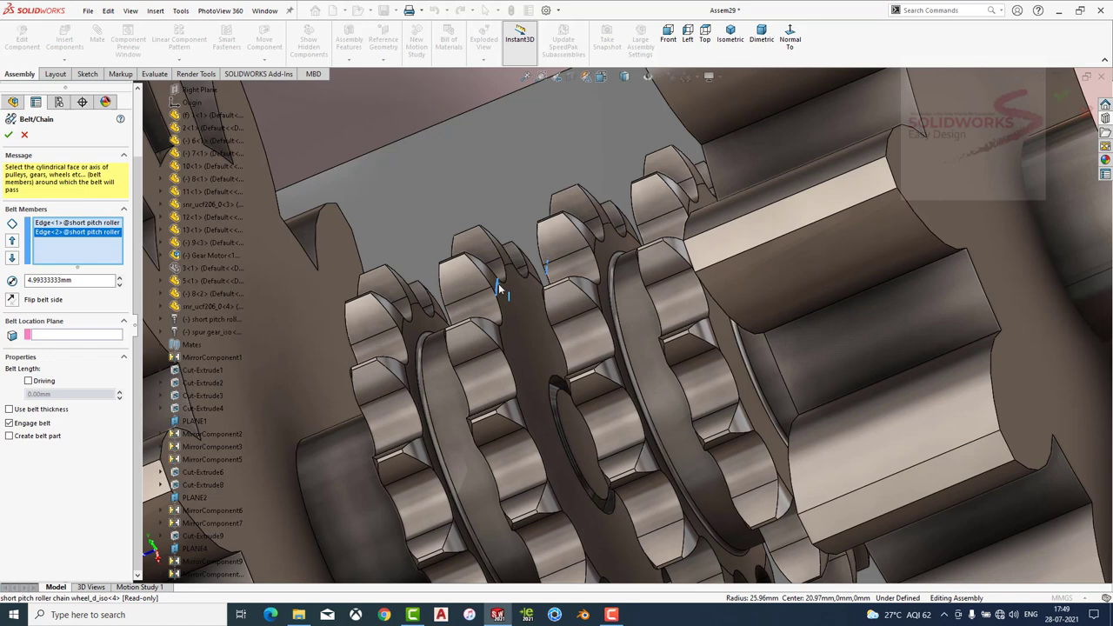
Replace the wrong Edge<2> with the circular edge on 8-1 and confirm the chain.
right_click(67, 236)
click(87, 252)
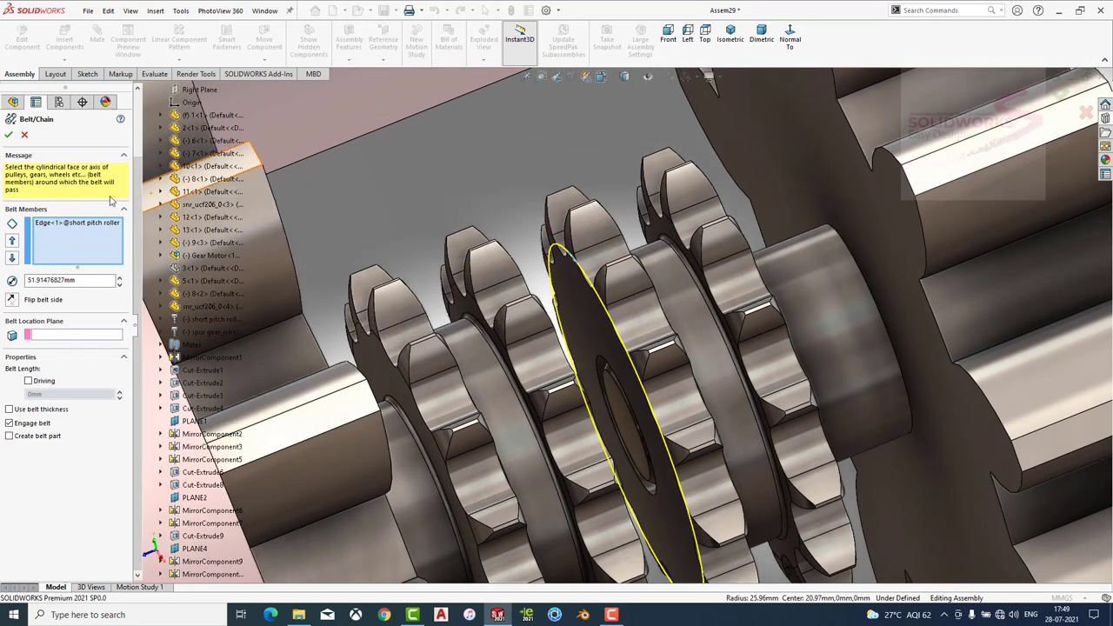
click(9, 136)
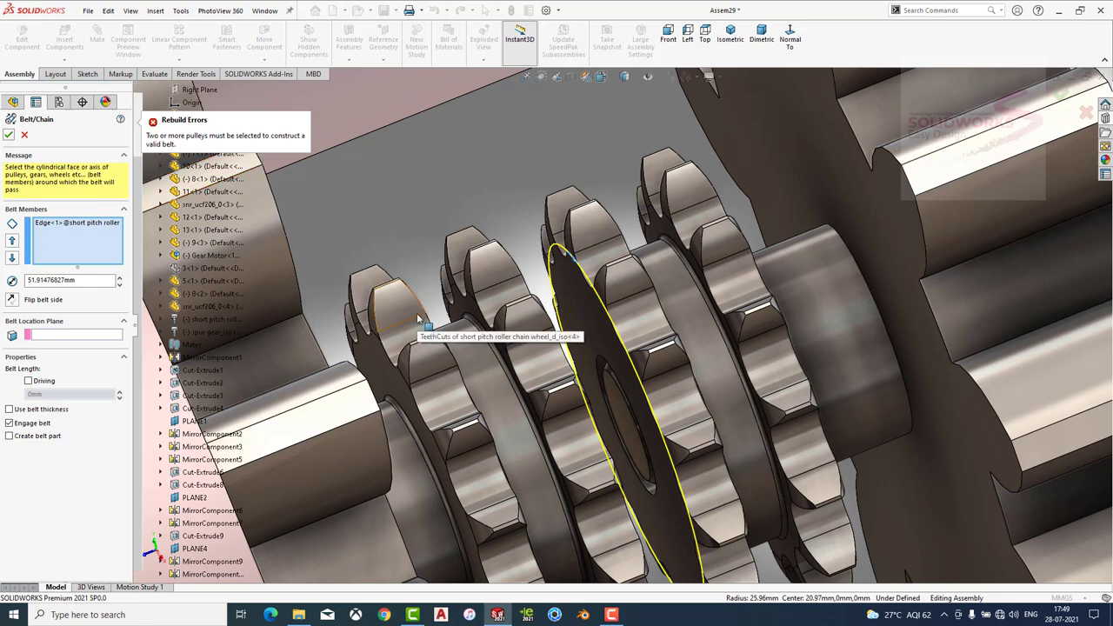
click(614, 386)
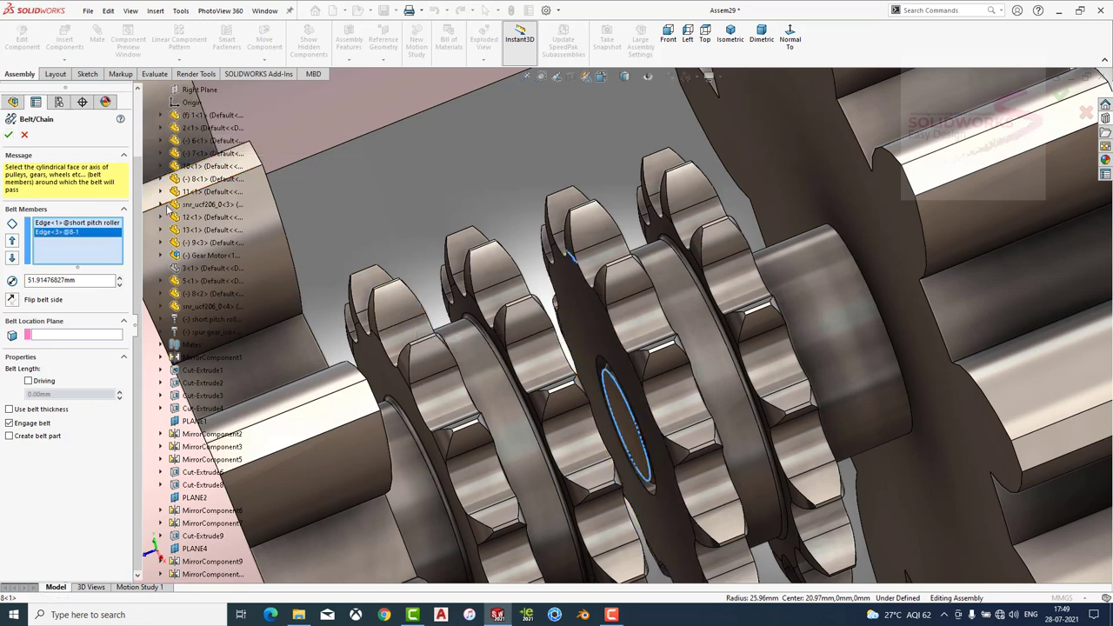
click(8, 135)
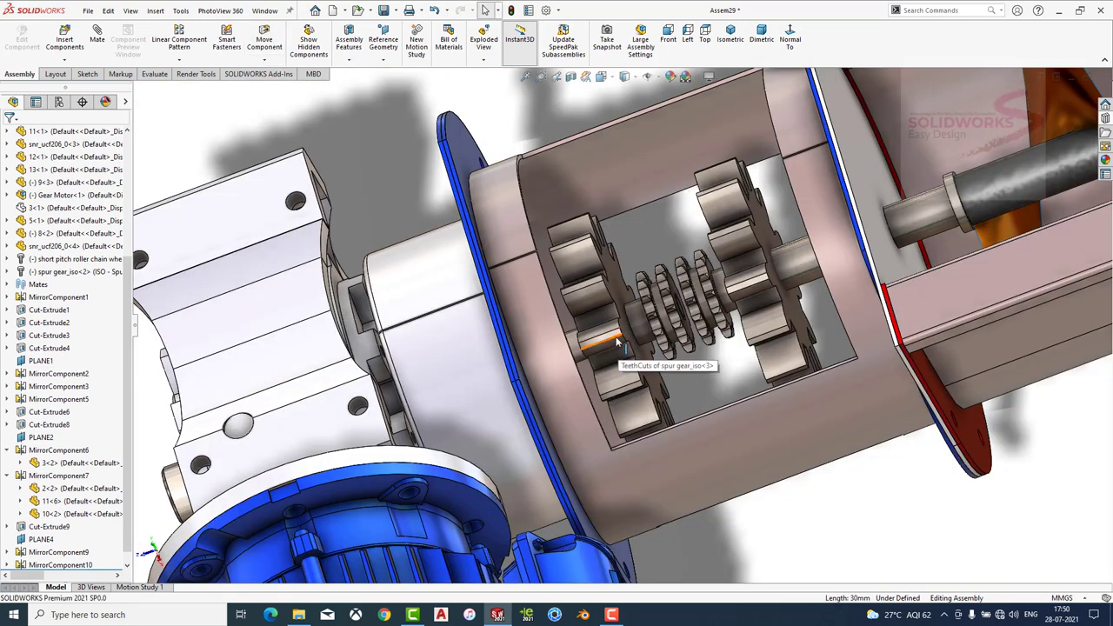
Select the auger shaft and screw flight to inspect them, then clear the selection.
scroll(687, 444, up, 5)
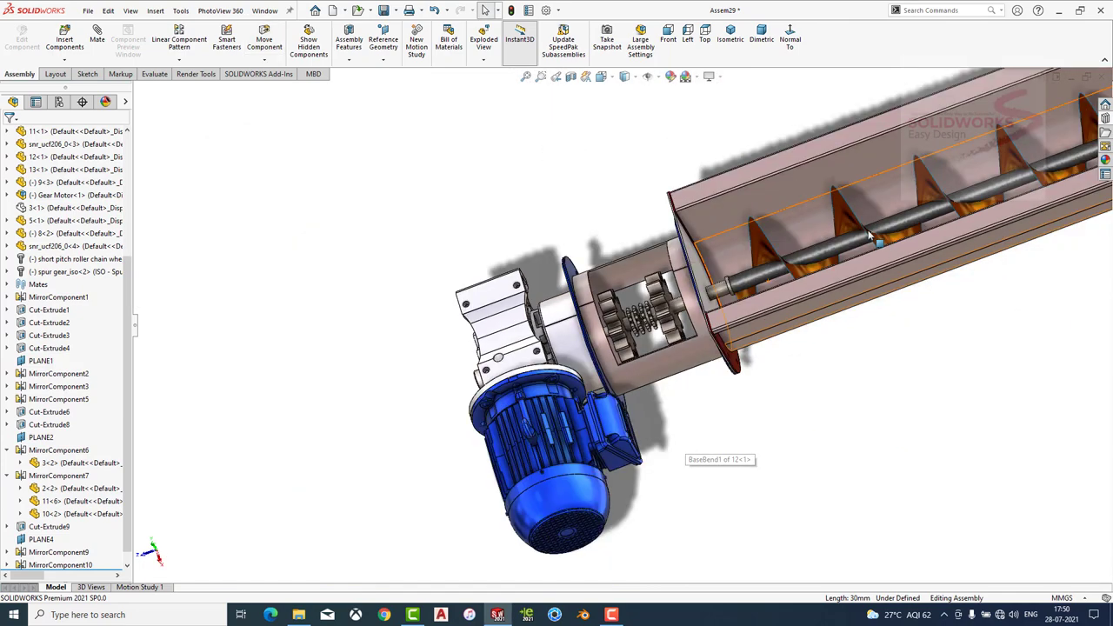
scroll(872, 236, down, 3)
scroll(577, 384, down, 3)
click(576, 384)
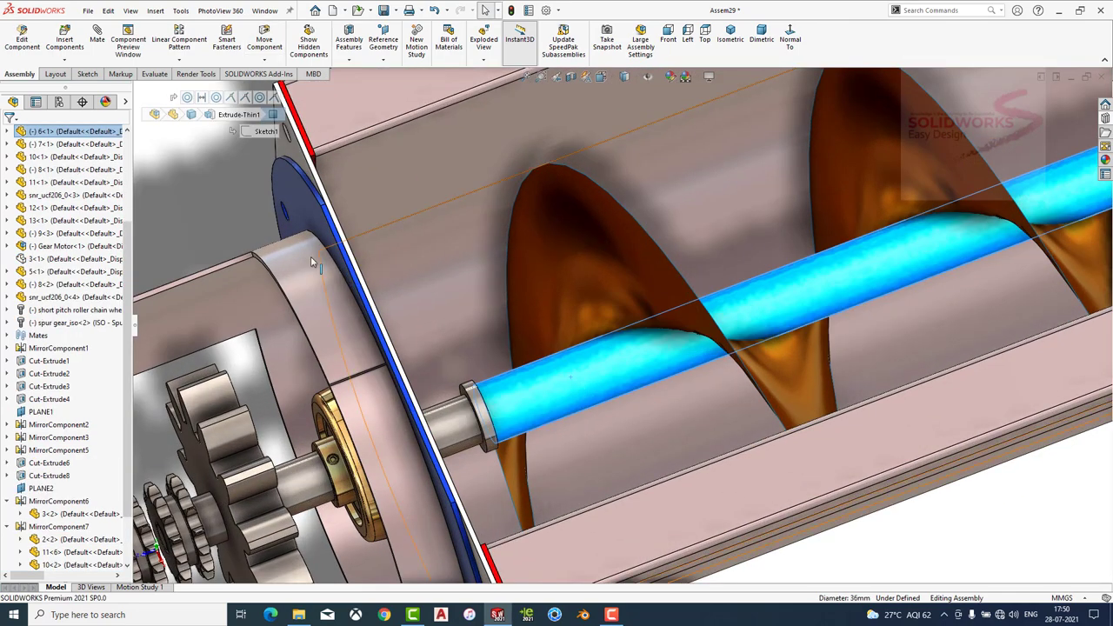
click(574, 232)
click(609, 352)
click(600, 297)
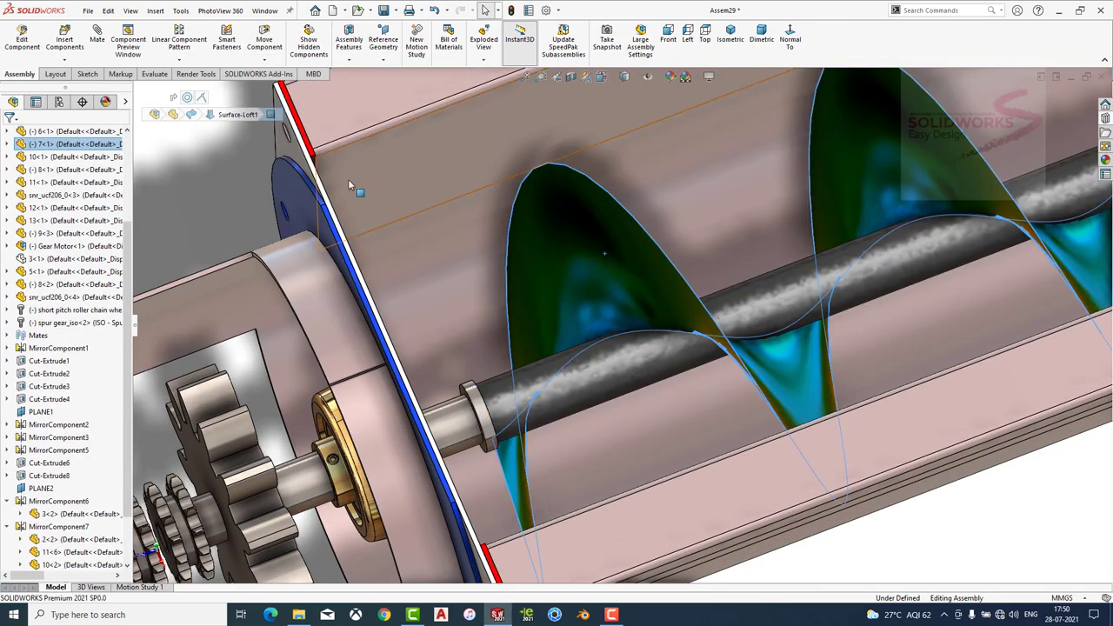
key(Escape)
click(8, 131)
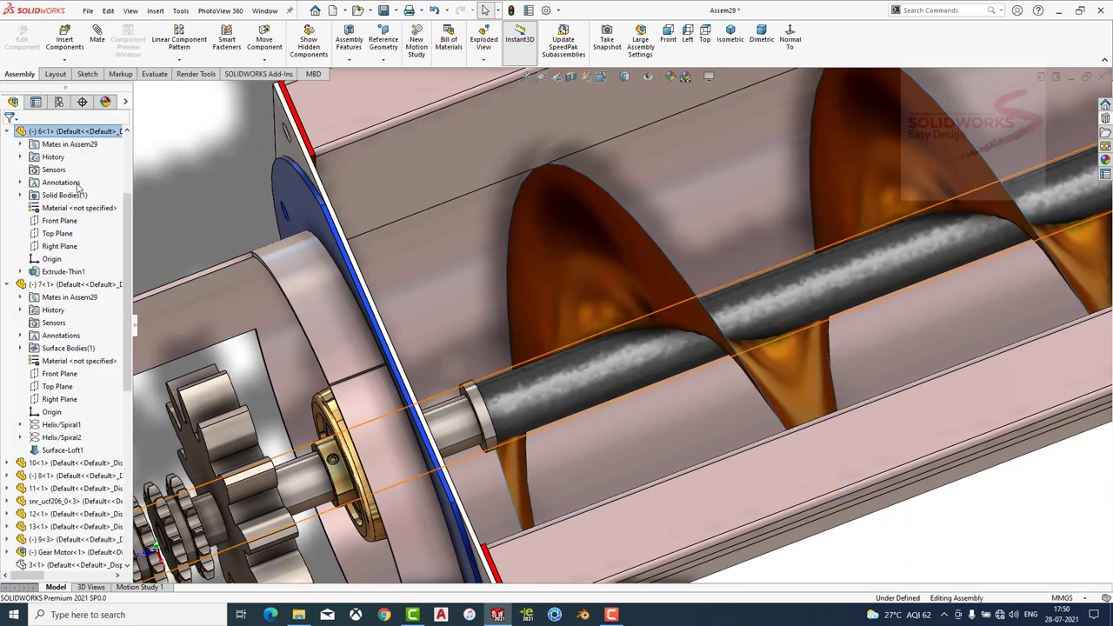
Make the Right Plane of 6-1 coincident with the Right Plane of 7-1.
click(97, 39)
key(f)
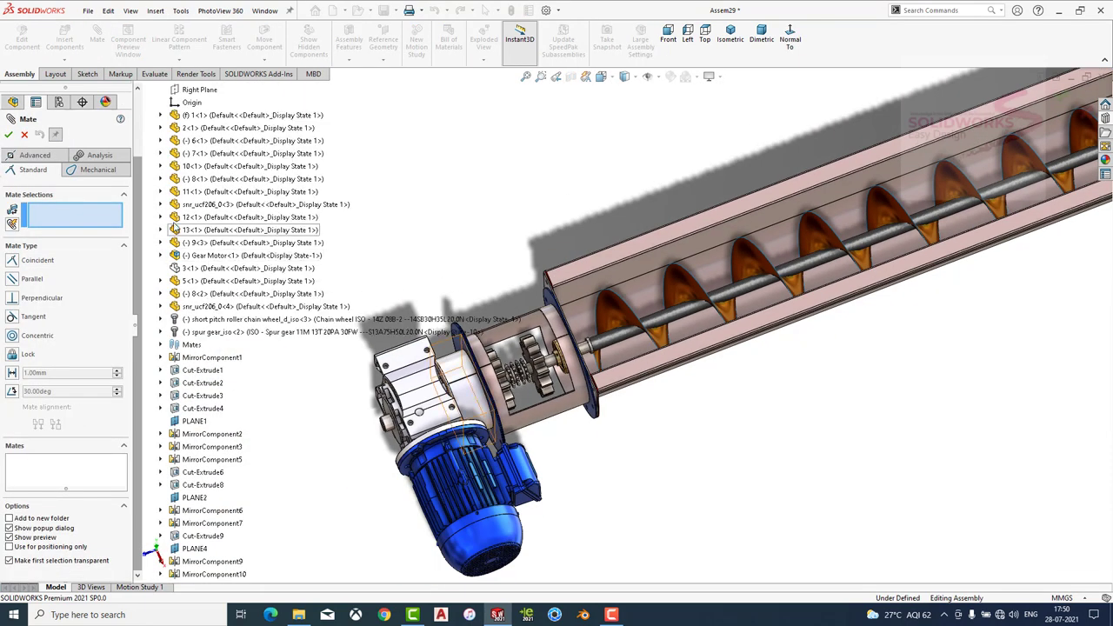
click(160, 140)
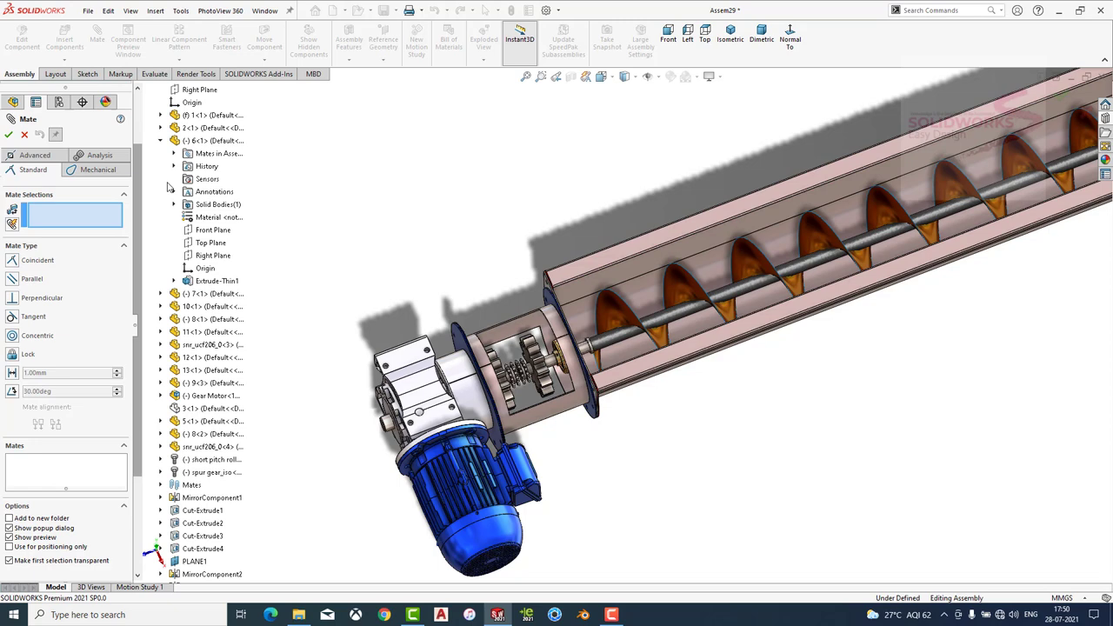
click(219, 257)
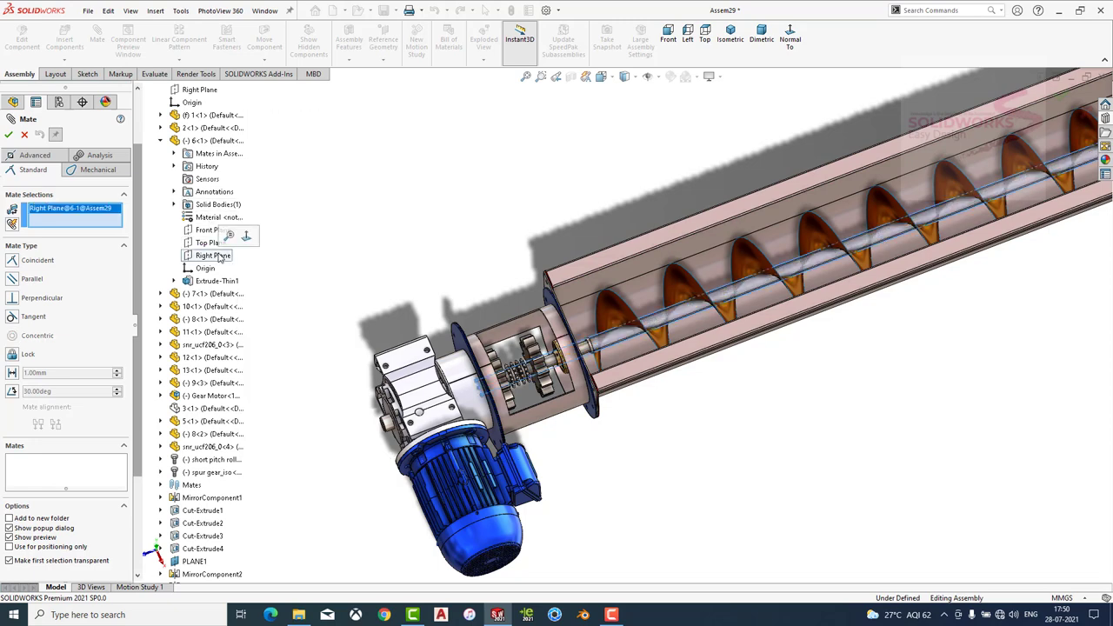
click(160, 294)
click(213, 408)
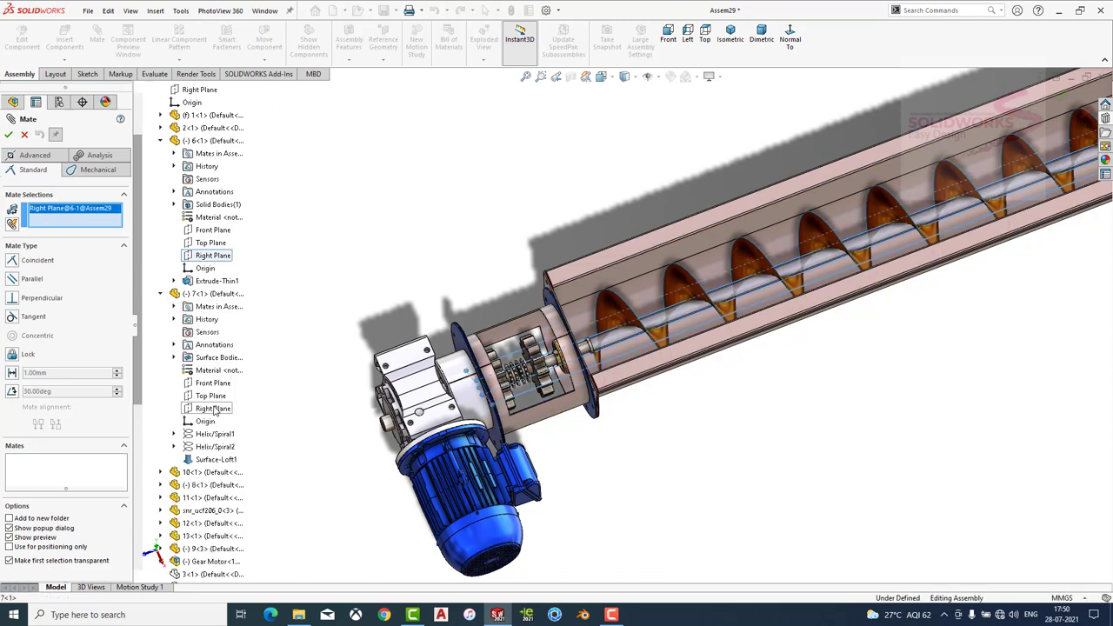
click(200, 424)
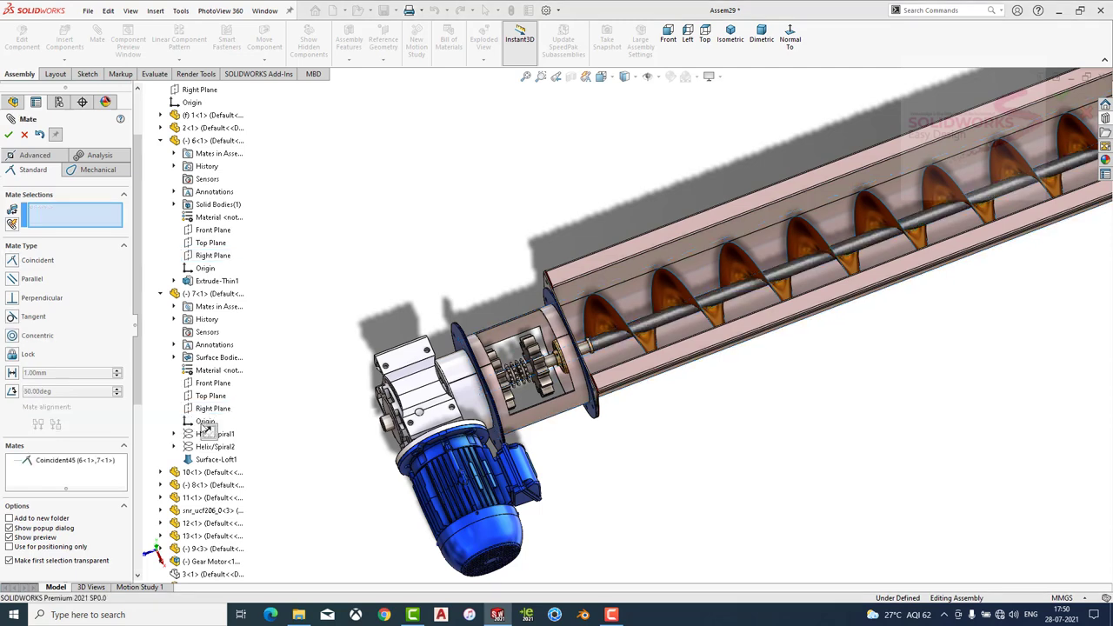
click(9, 135)
Select the screw flight, end shaft 8-1 and auger shaft to inspect them.
click(613, 293)
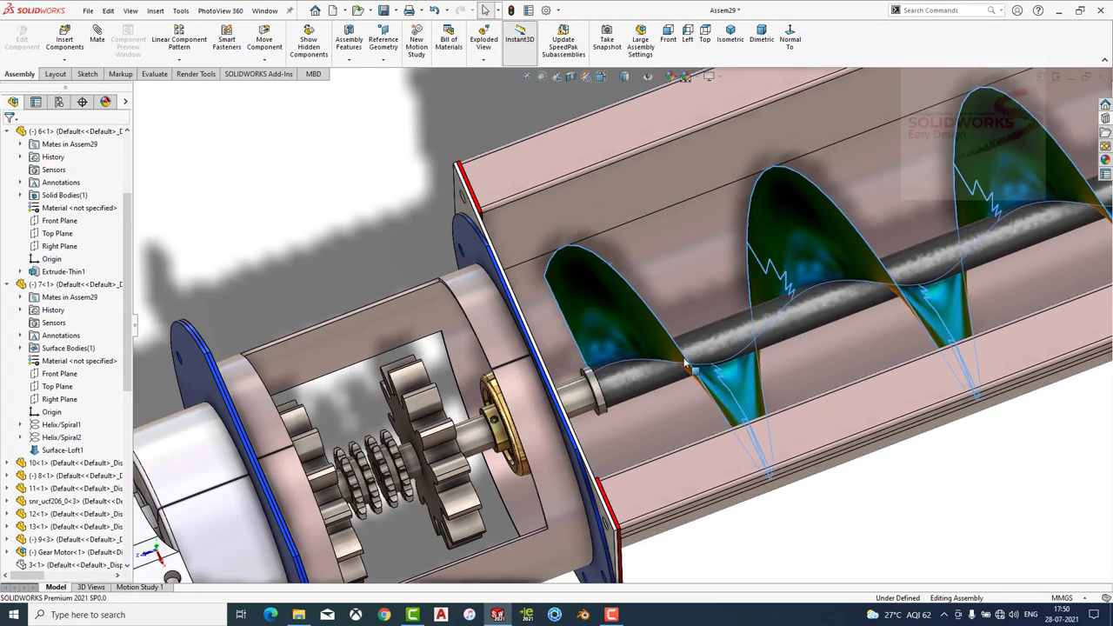
click(523, 433)
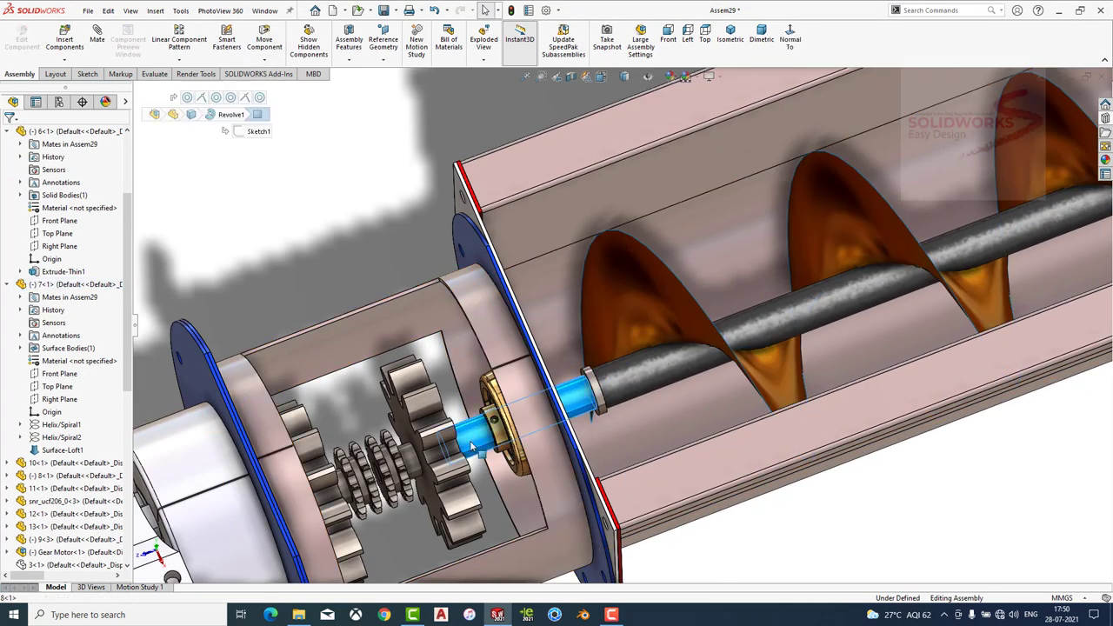
click(8, 476)
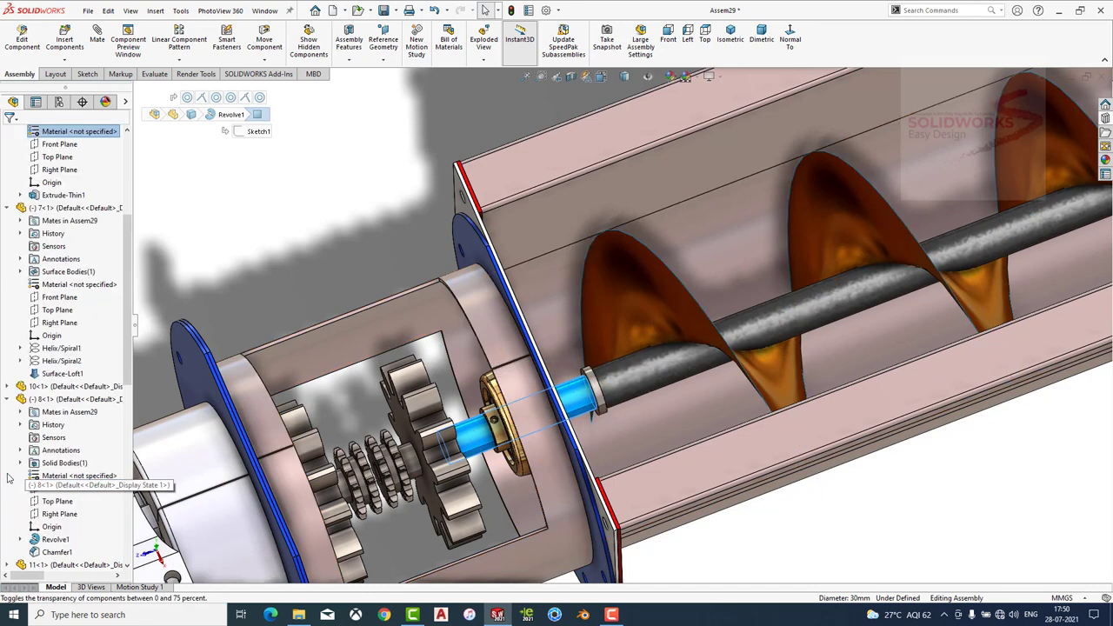
click(636, 383)
key(Escape)
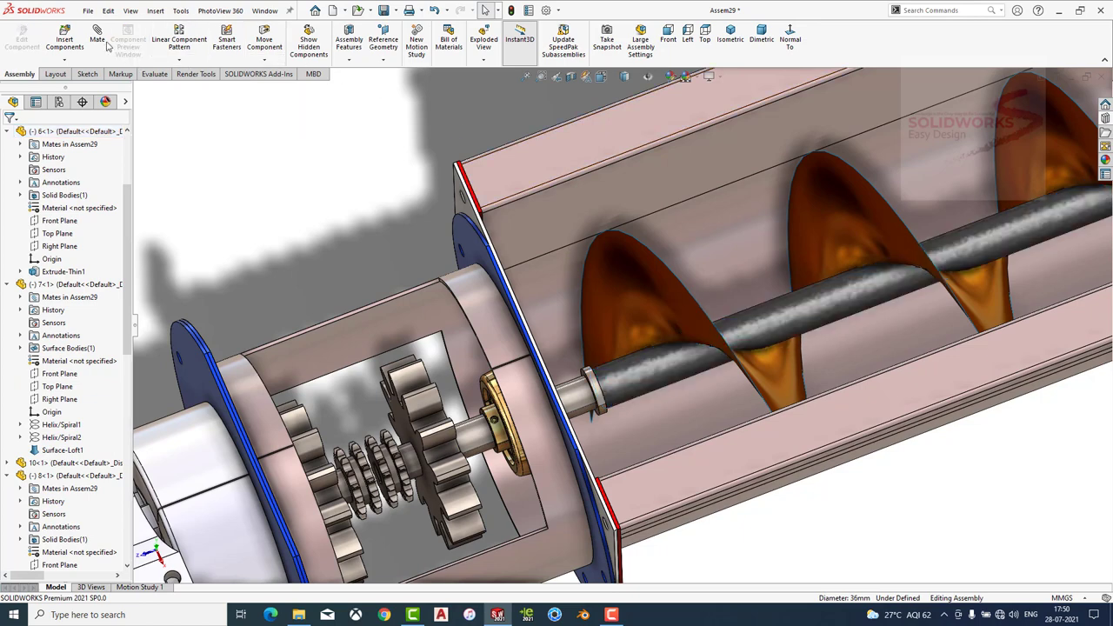
Make the Right Plane of 6-1 coincident with the Front Plane of 8-1.
click(96, 40)
scroll(333, 246, up, 2)
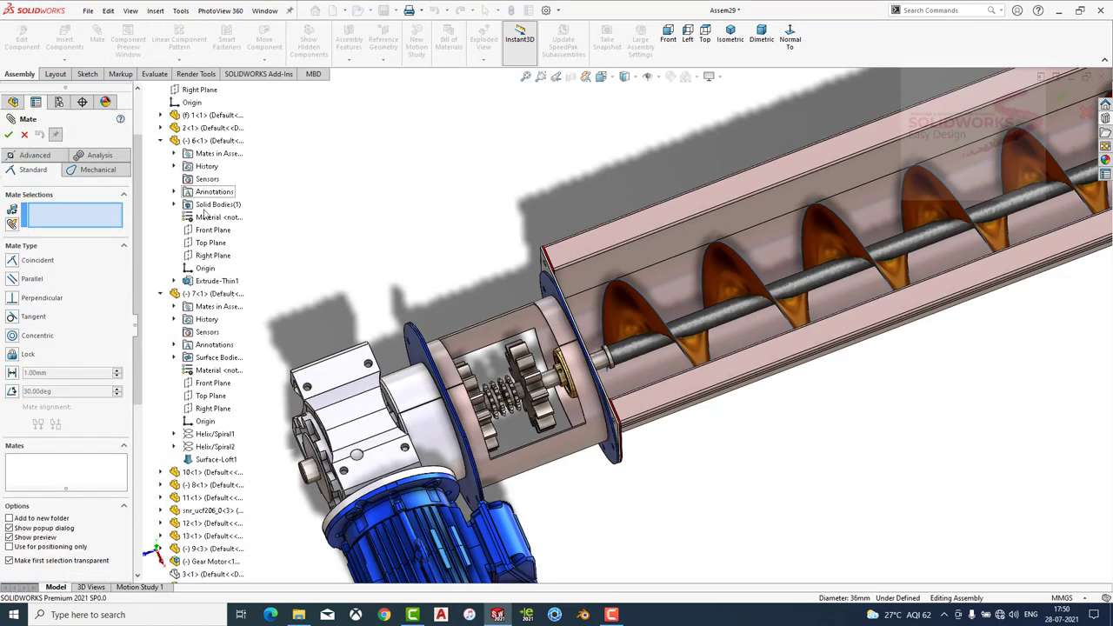
click(213, 255)
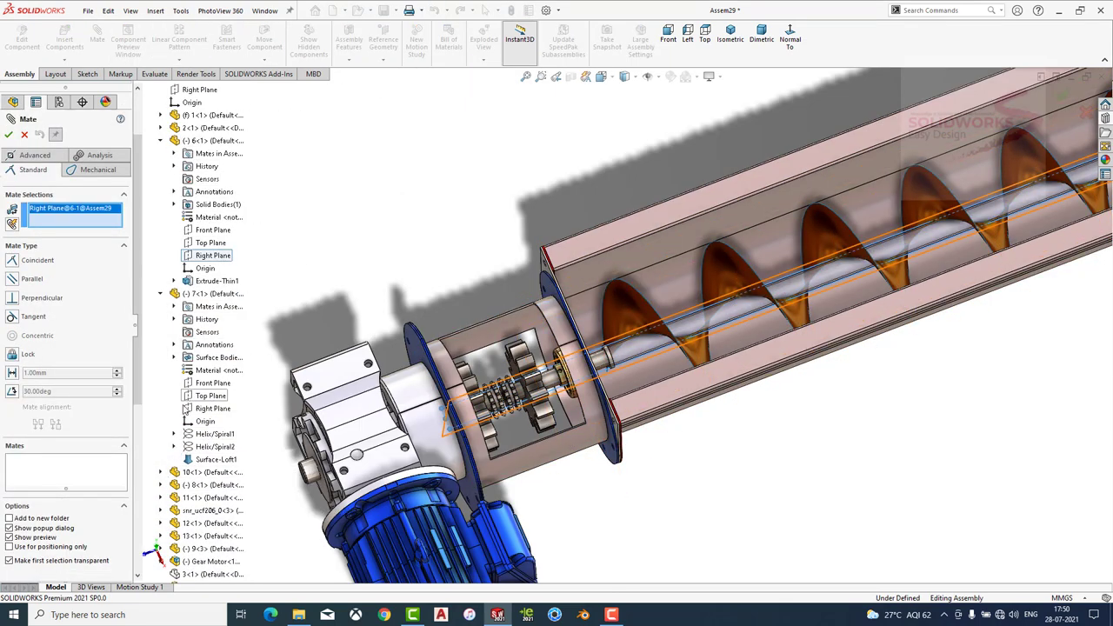
click(161, 485)
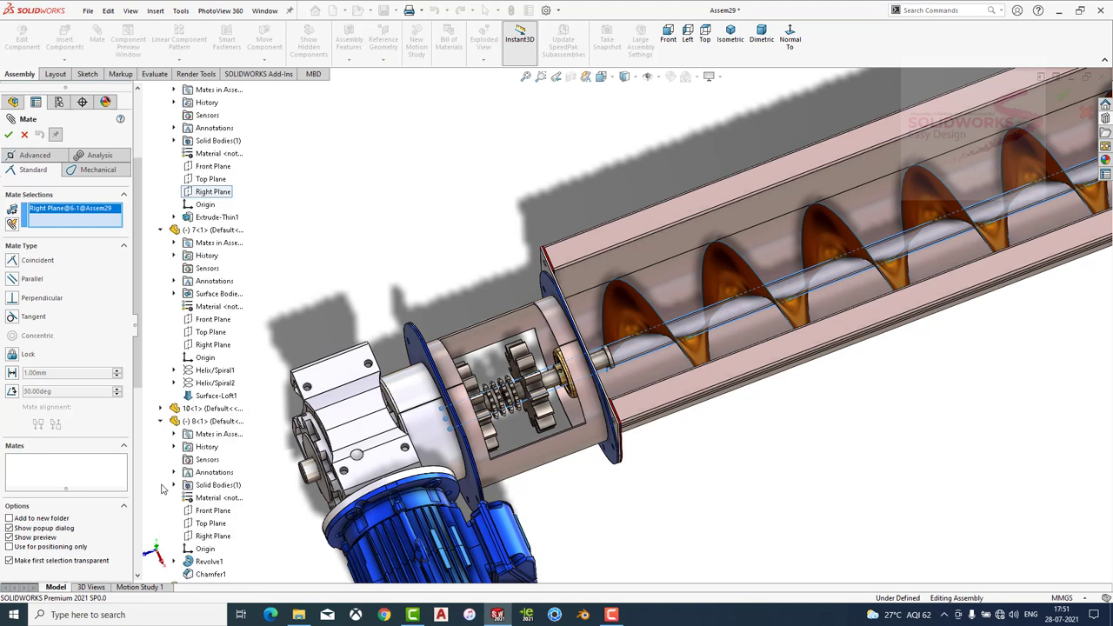
click(213, 536)
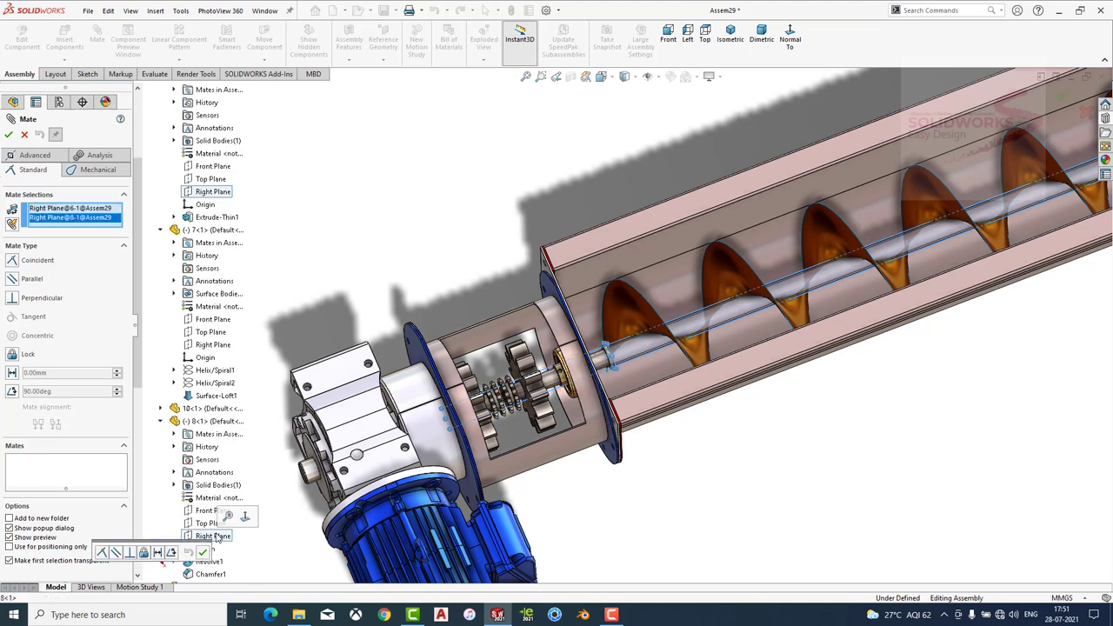
right_click(85, 219)
click(117, 243)
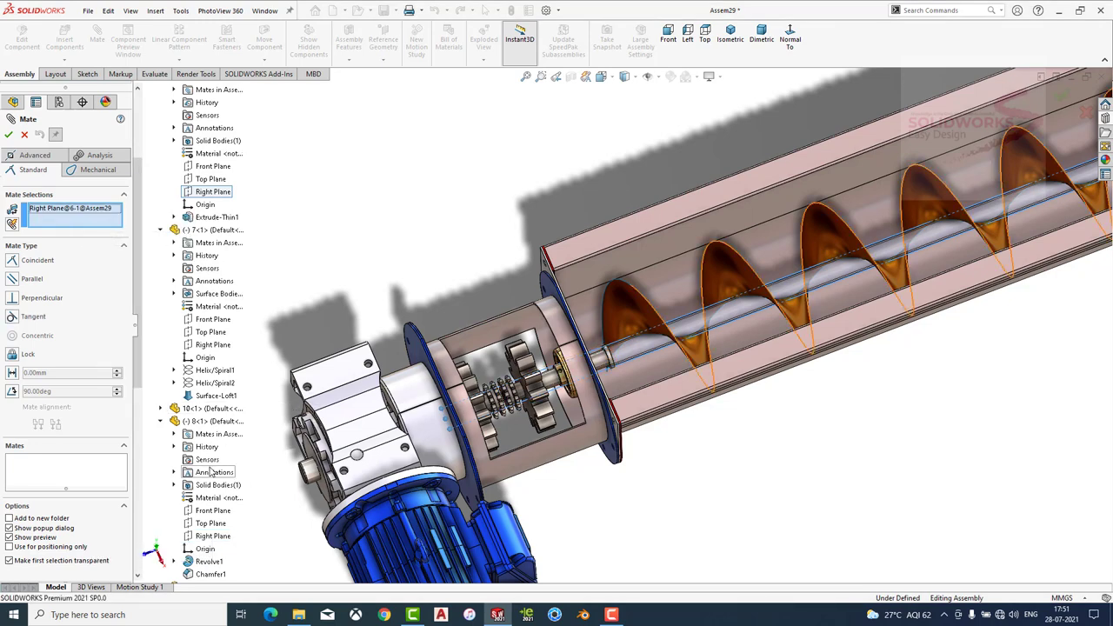
click(216, 511)
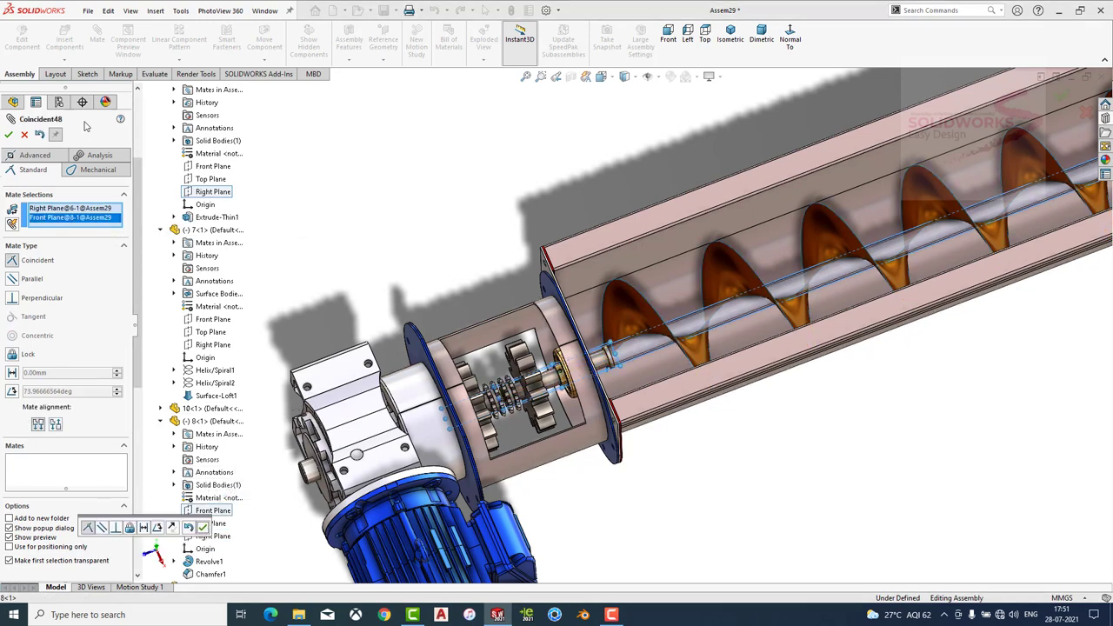
click(8, 134)
click(8, 134)
Spin the 30 mm end shaft to check it, then collapse 6-1 in the tree.
scroll(607, 433, down, 2)
scroll(607, 432, down, 2)
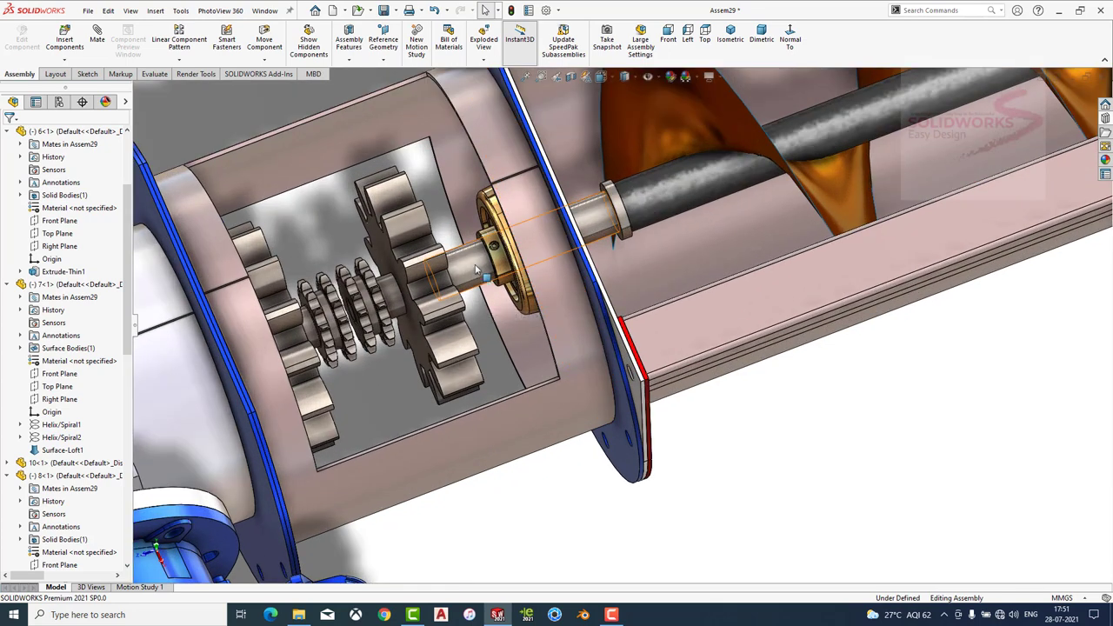
click(488, 298)
drag(487, 298, 487, 299)
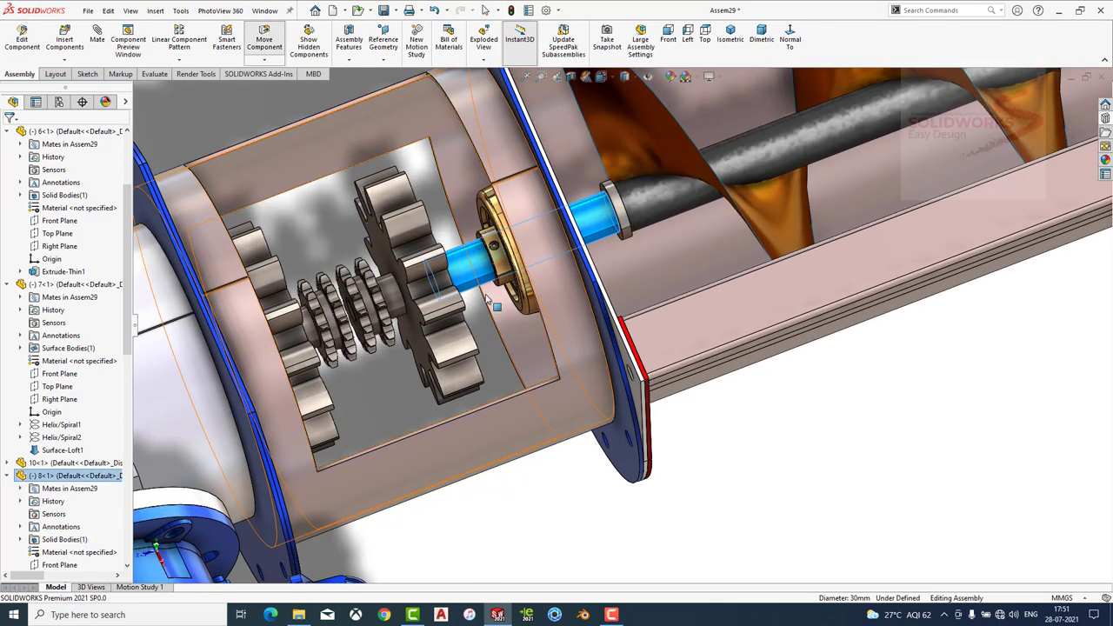
scroll(401, 206, up, 3)
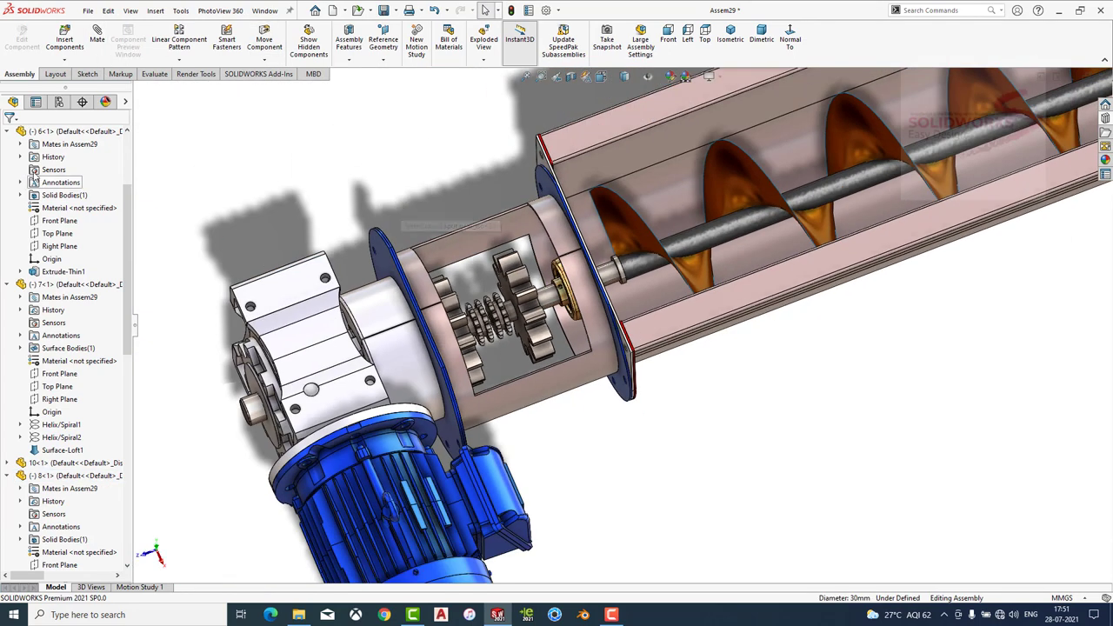
click(8, 259)
Mate the spur gear's Plane1 coincident with the Front Plane of 8<1> (Coincident49).
click(8, 271)
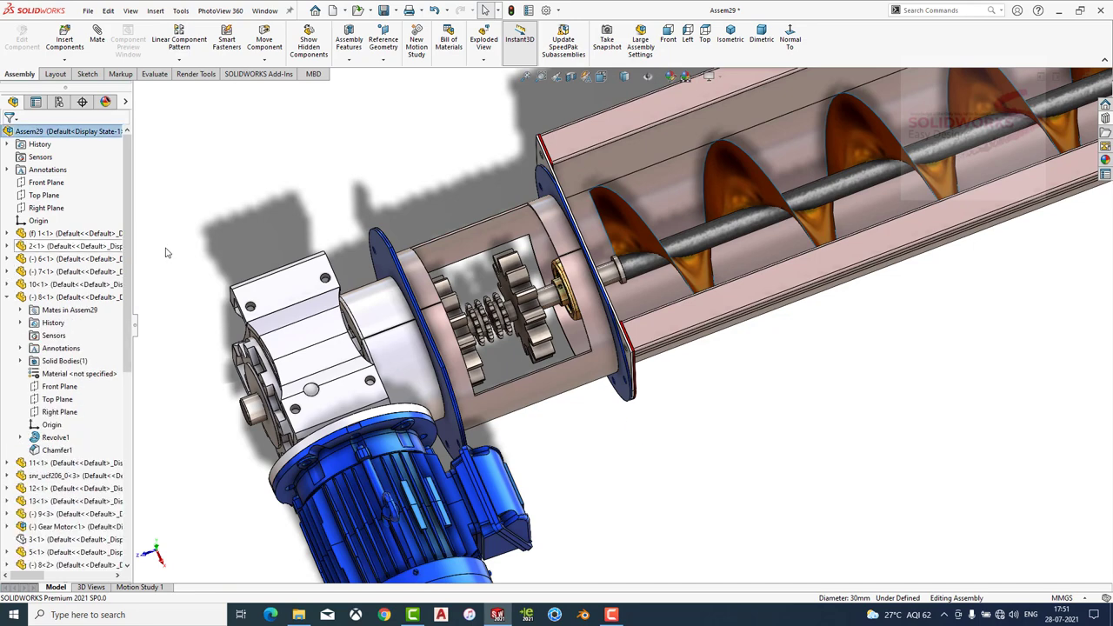
click(101, 33)
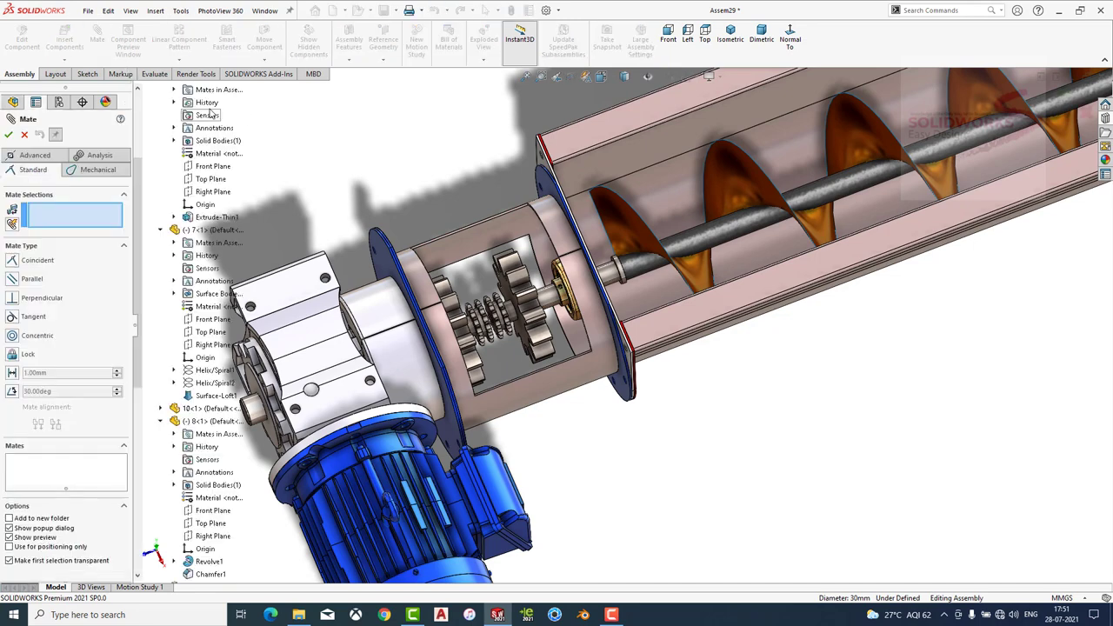
click(163, 233)
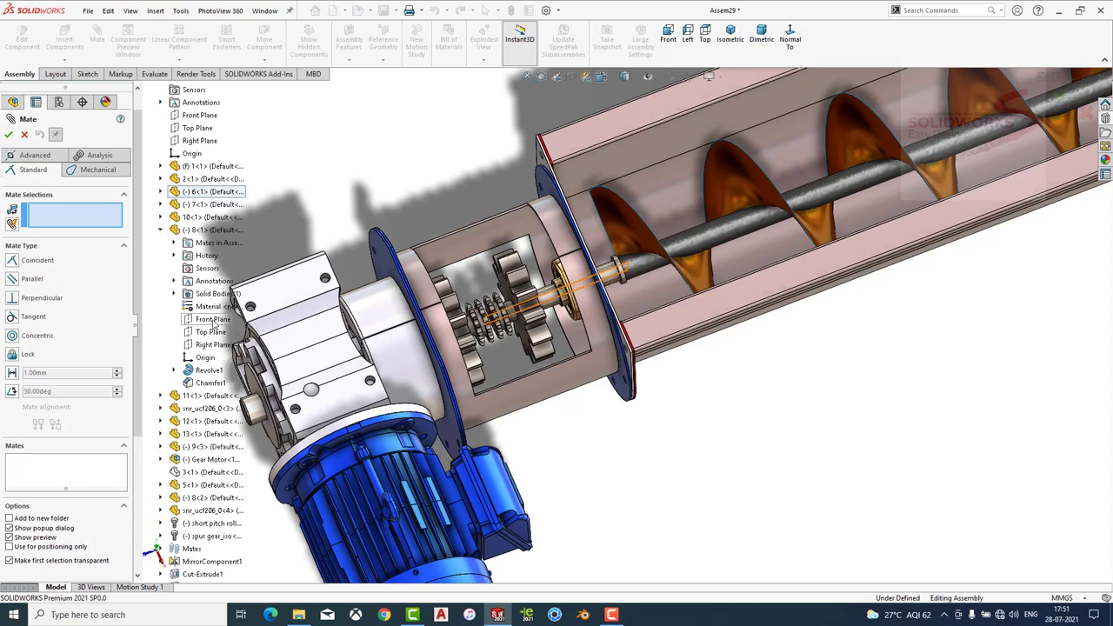
click(213, 320)
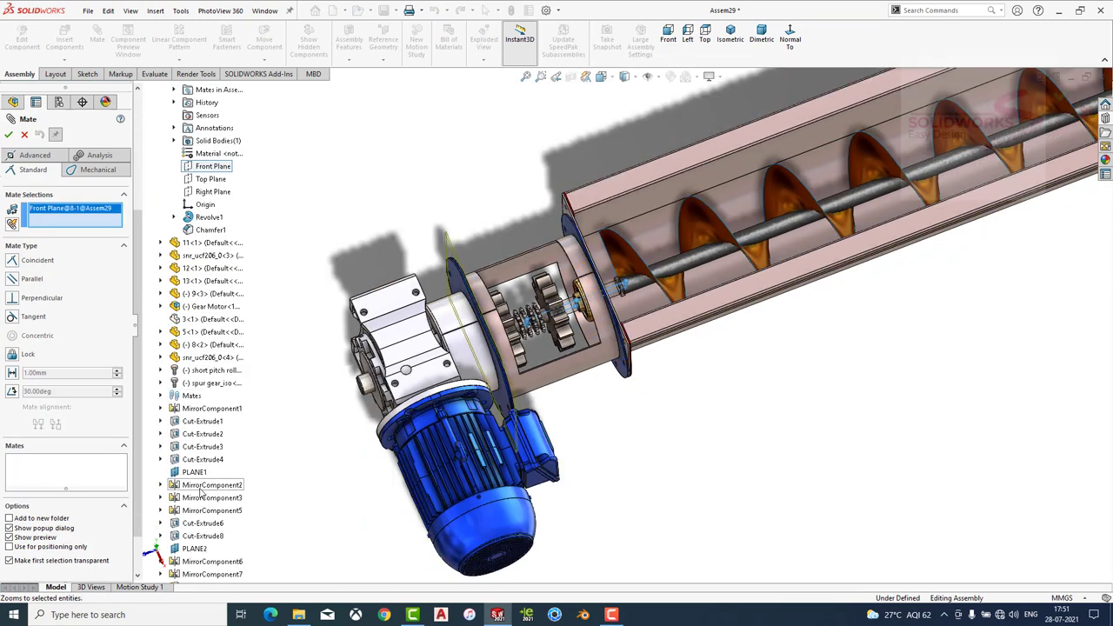
scroll(201, 493, down, 2)
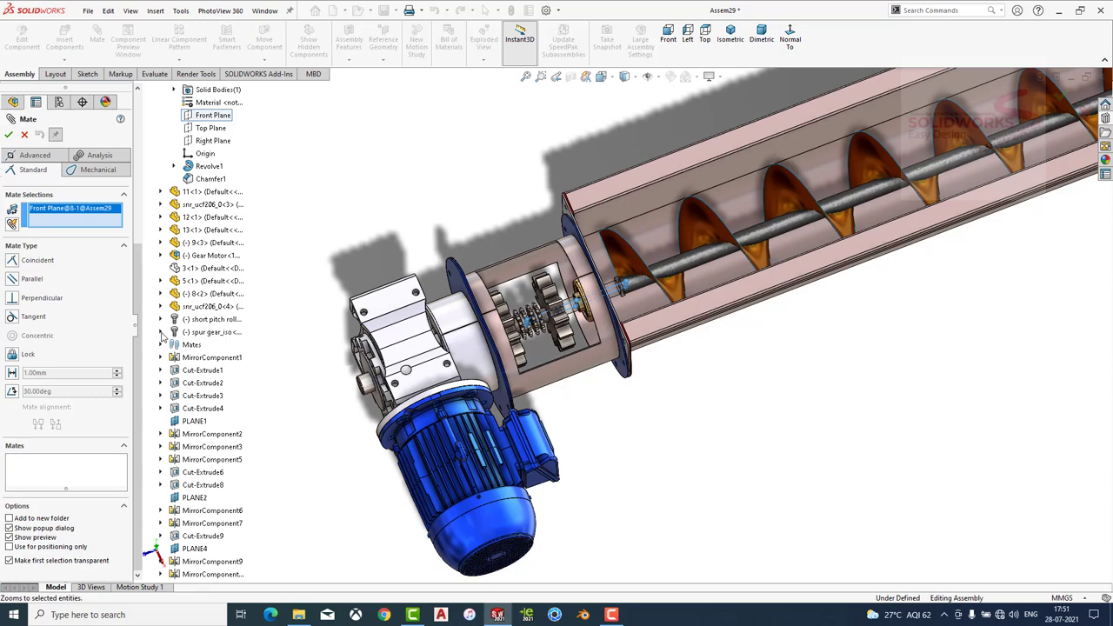
click(160, 332)
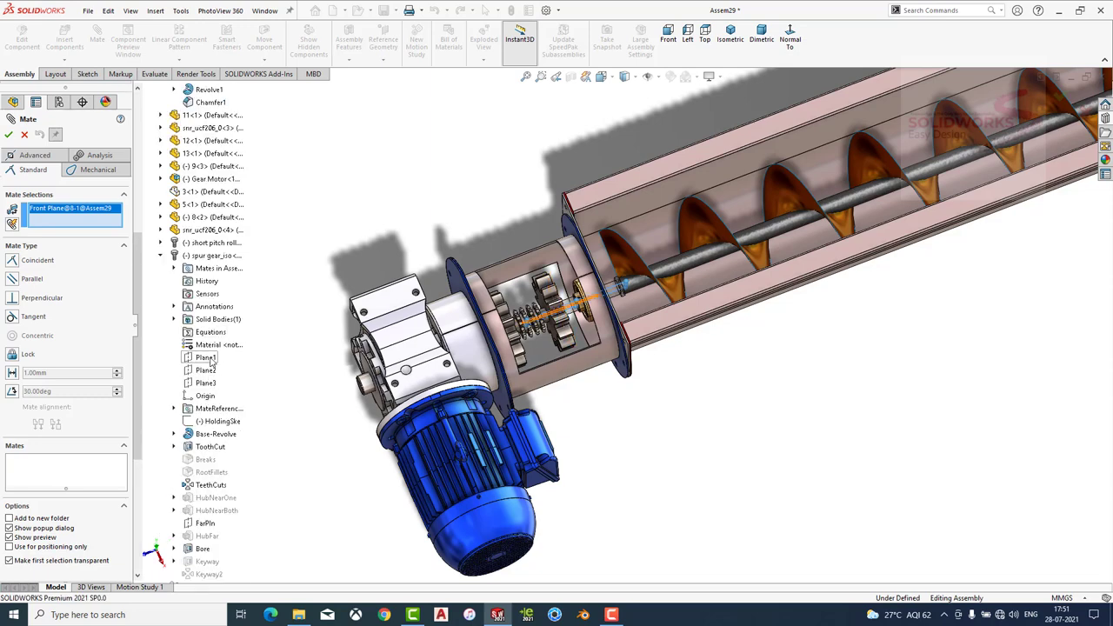
click(206, 357)
click(201, 380)
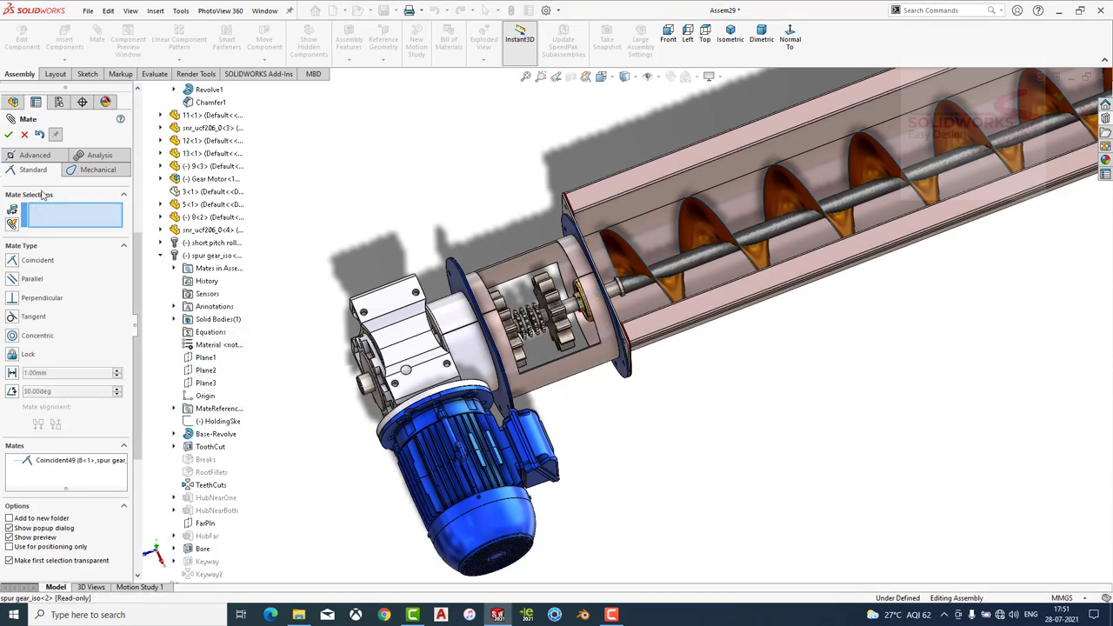
Turn the gears to check that the screw follows.
scroll(500, 291, down, 2)
scroll(500, 292, down, 2)
drag(561, 290, 609, 335)
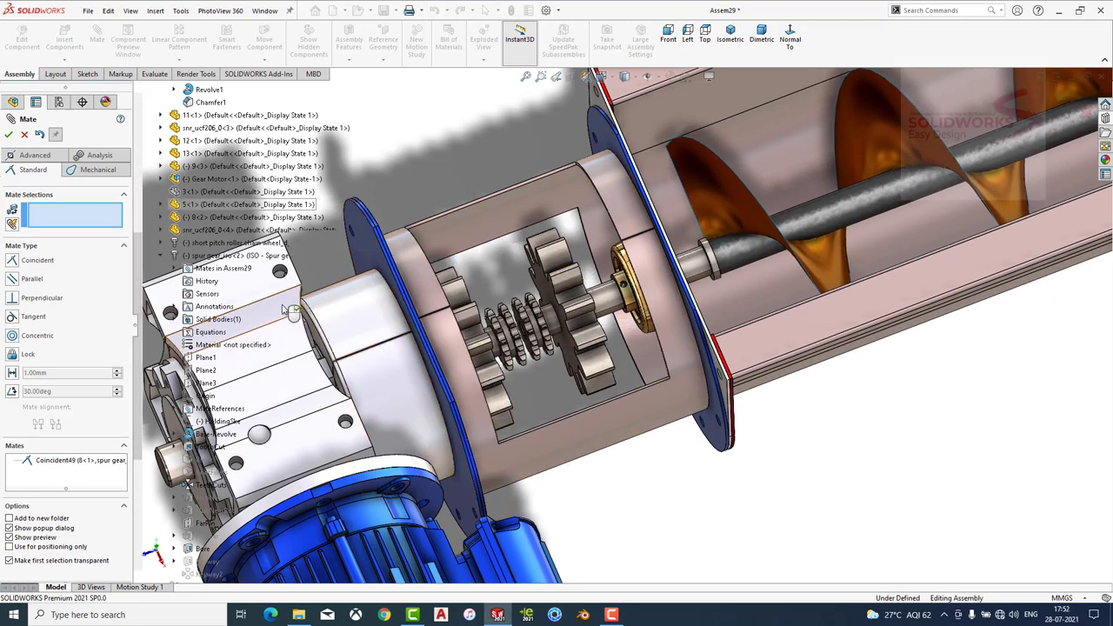
scroll(620, 309, up, 2)
scroll(620, 309, up, 2)
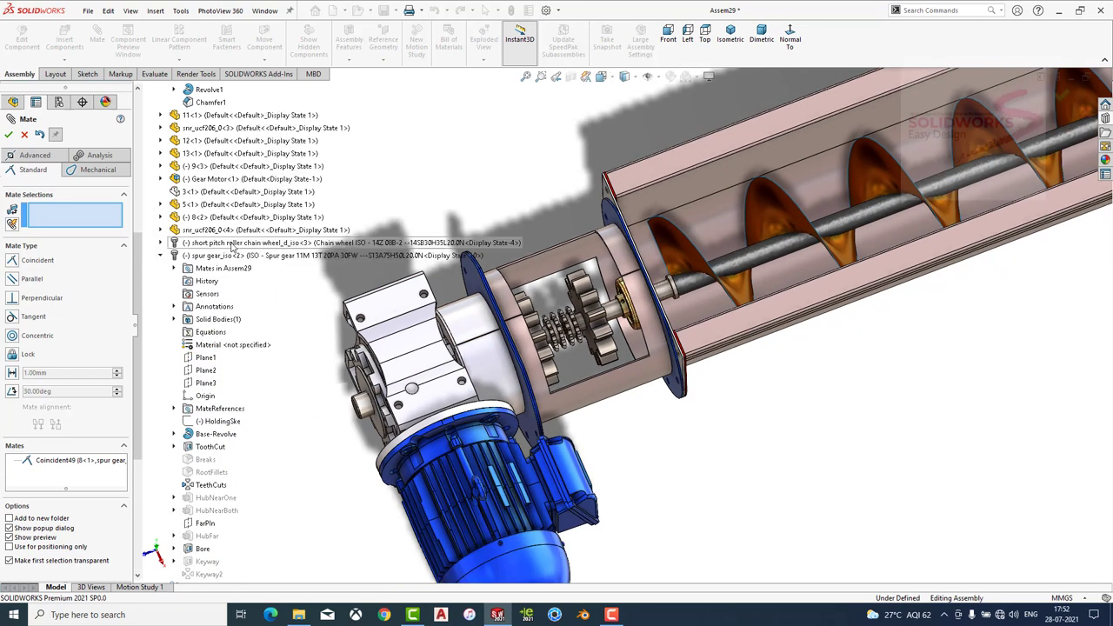
Mate the chain wheel's Plane1 coincident with the Front Plane of 8<1> (Coincident50).
click(160, 245)
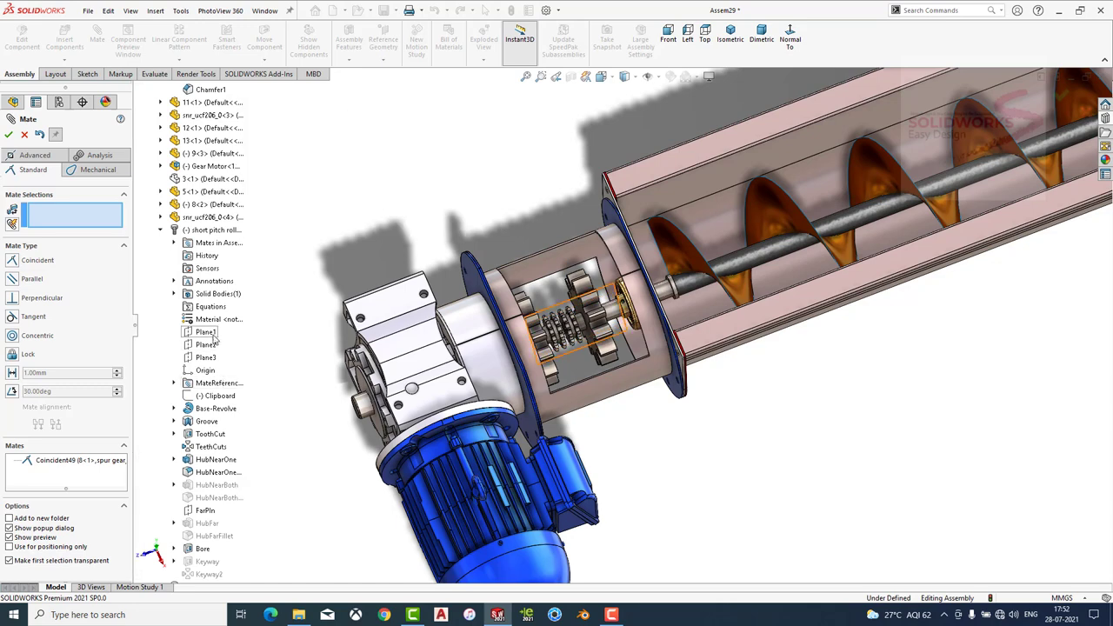
click(209, 332)
scroll(222, 226, up, 4)
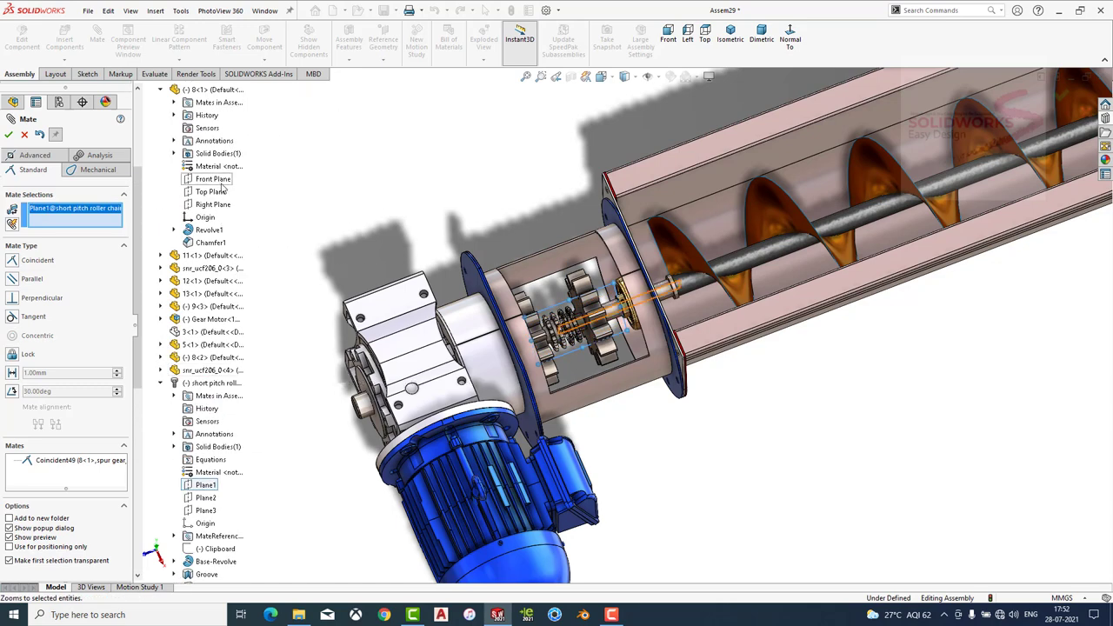
click(218, 180)
click(9, 135)
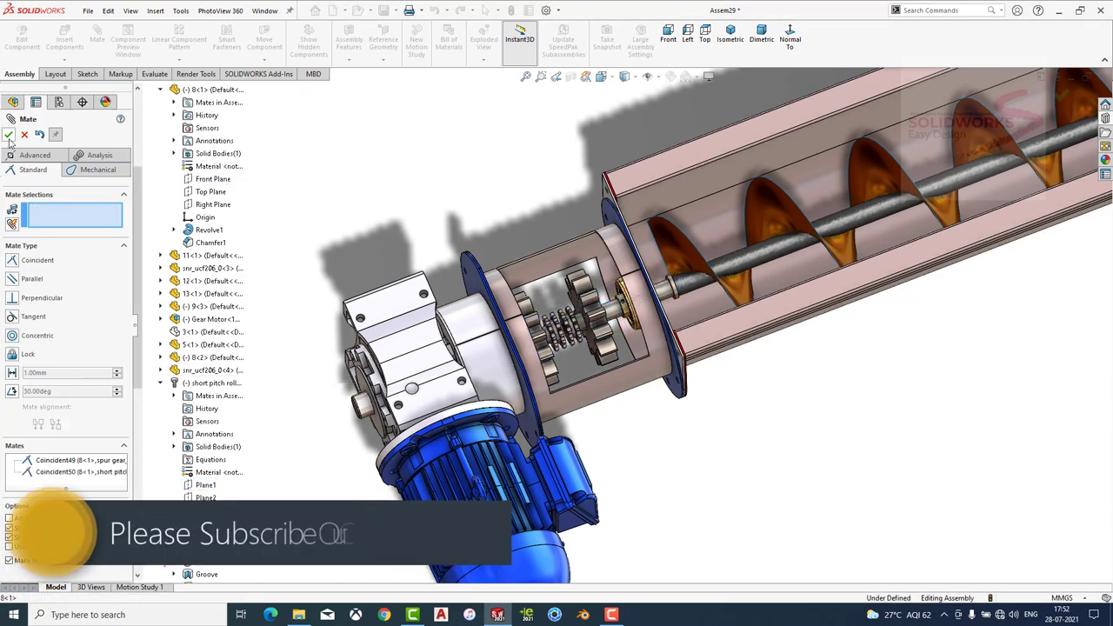
click(9, 135)
scroll(696, 211, down, 3)
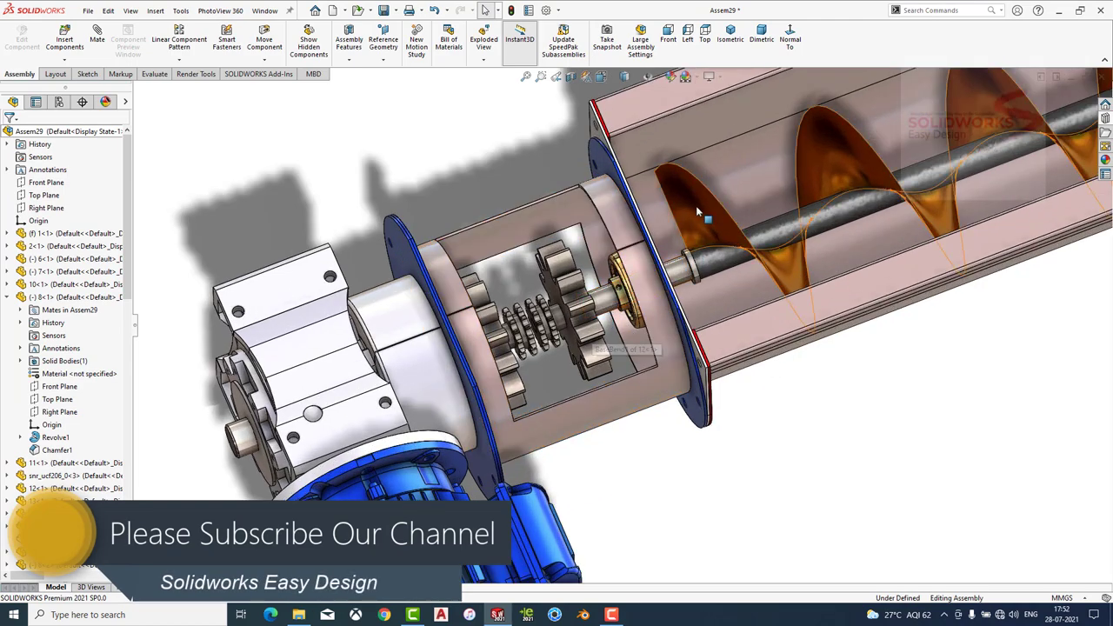
Rotate the screw to test the gear drive and switch to Dimetric view.
mouse_move(696, 211)
mouse_down()
mouse_move(654, 179)
mouse_move(765, 352)
mouse_move(668, 346)
mouse_up()
scroll(667, 346, up, 3)
click(667, 346)
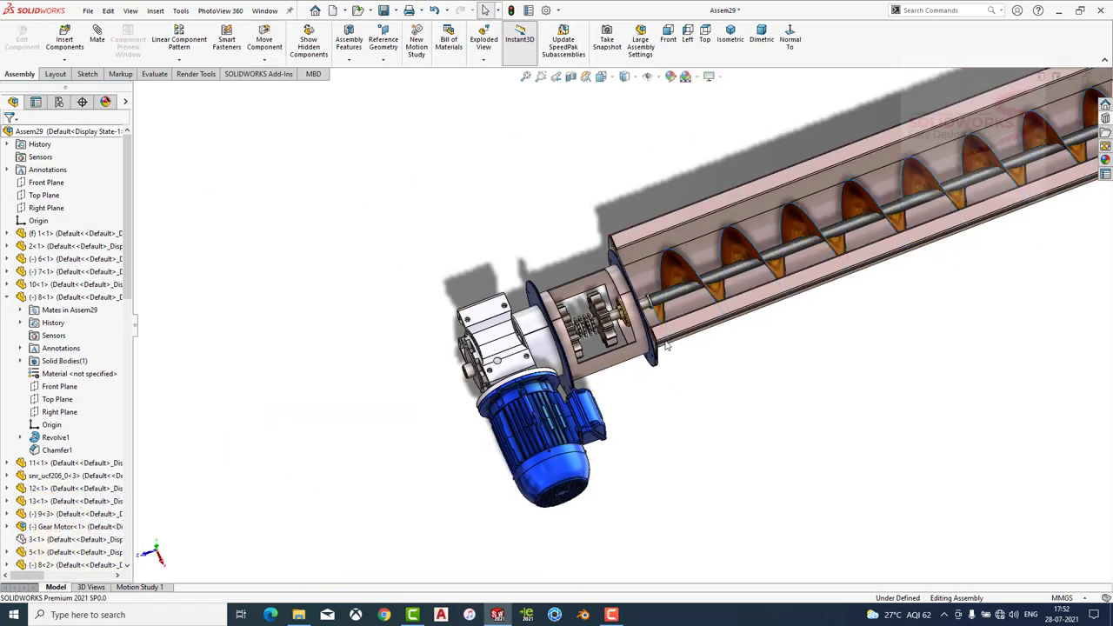
click(762, 39)
scroll(560, 269, down, 3)
Rebuild and save Assem29, then collapse the expanded tree components.
key(ctrl+s)
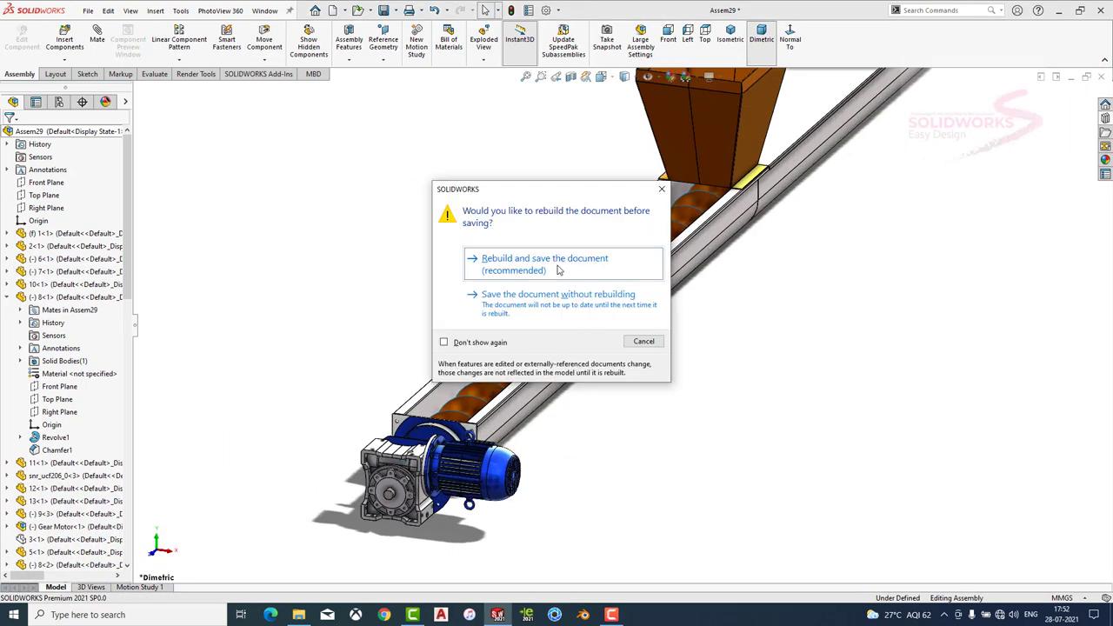
click(560, 270)
click(7, 297)
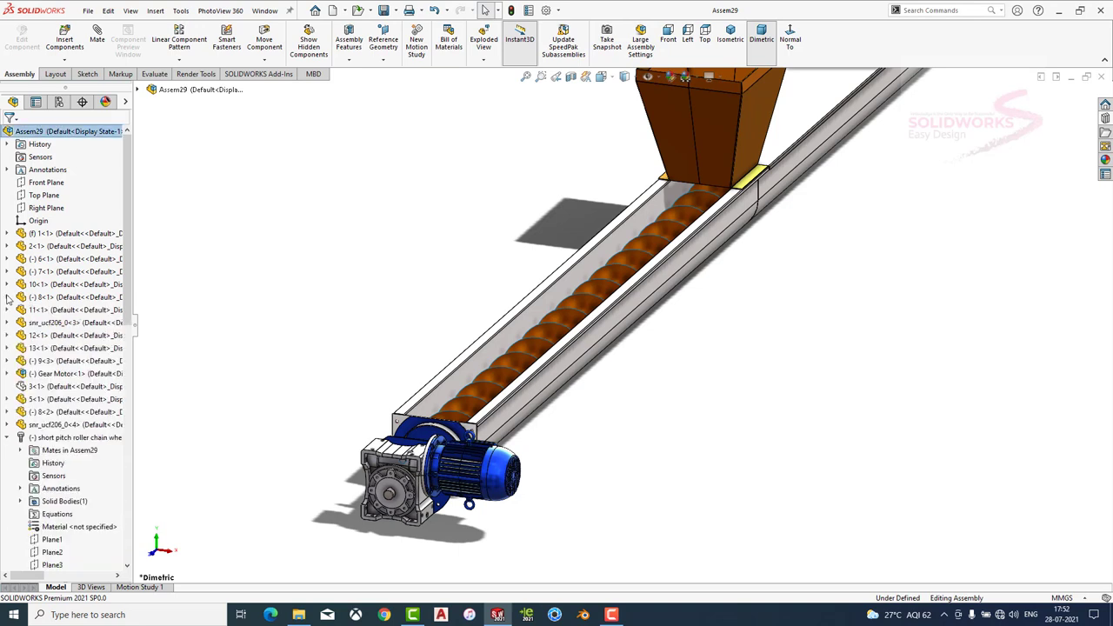
click(7, 440)
scroll(9, 459, down, 5)
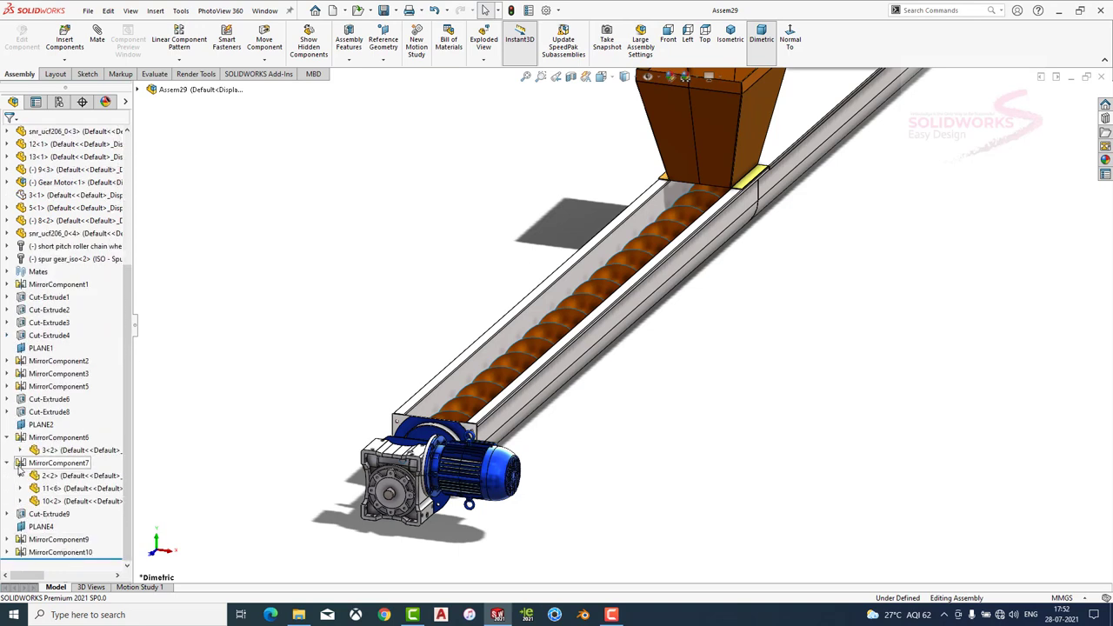
click(7, 463)
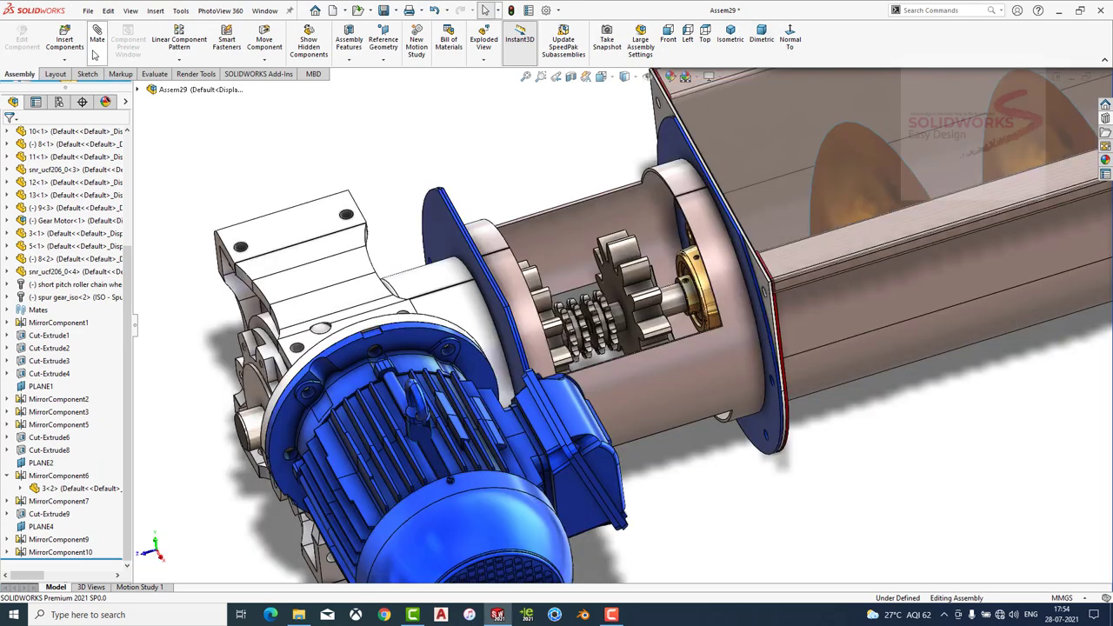
Cancel the new mate, spin gear 9<3> to test the drive, and open Motion Study 1.
click(95, 52)
key(Escape)
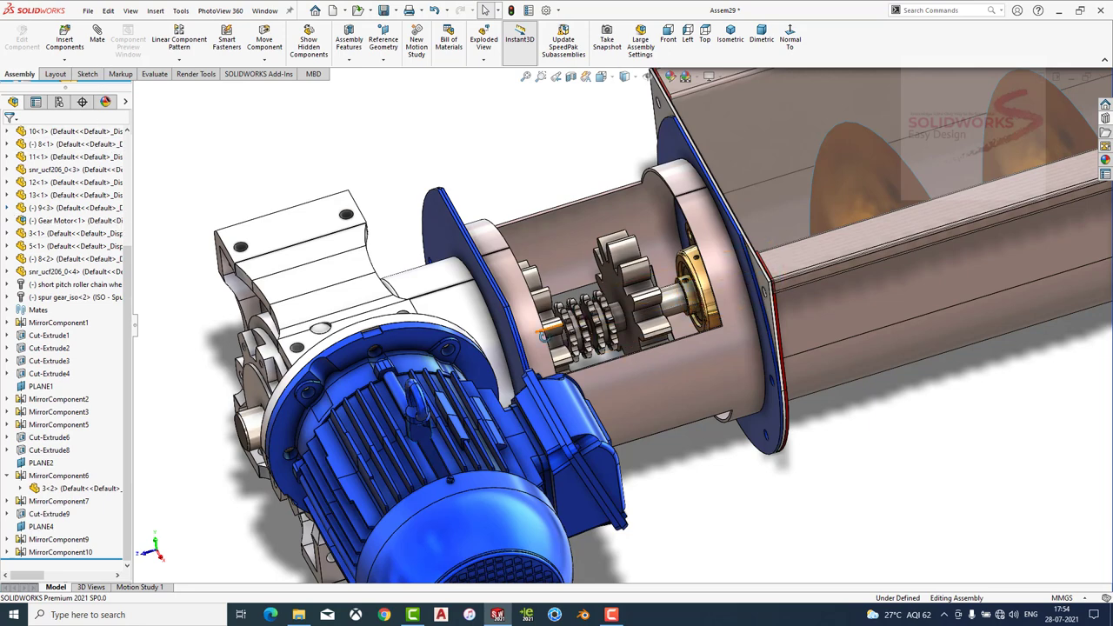
middle_drag(541, 332, 529, 328)
click(529, 328)
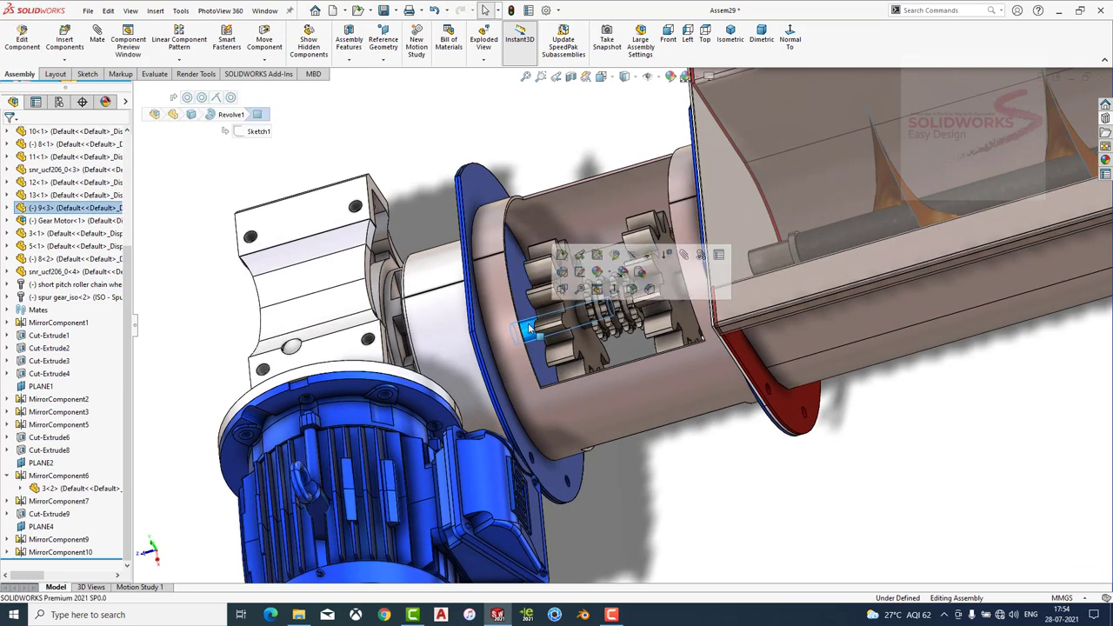
drag(529, 328, 576, 327)
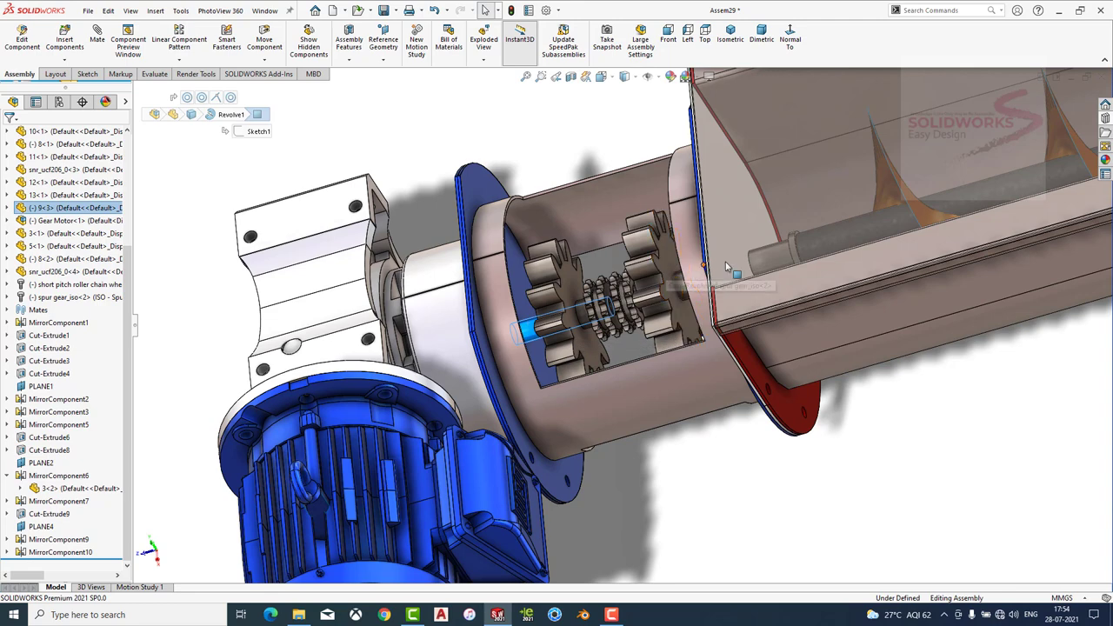
click(765, 264)
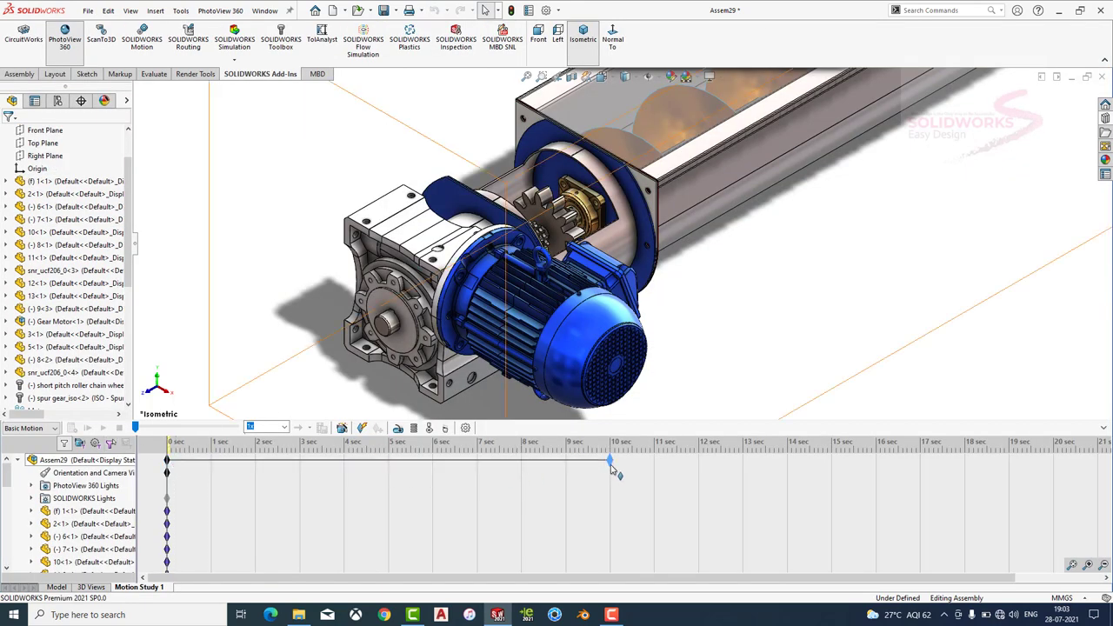
Extend the study to 10 s, add a constant-speed 20 rotary motor on the spur gear, then calculate and play.
drag(613, 470, 609, 461)
click(399, 429)
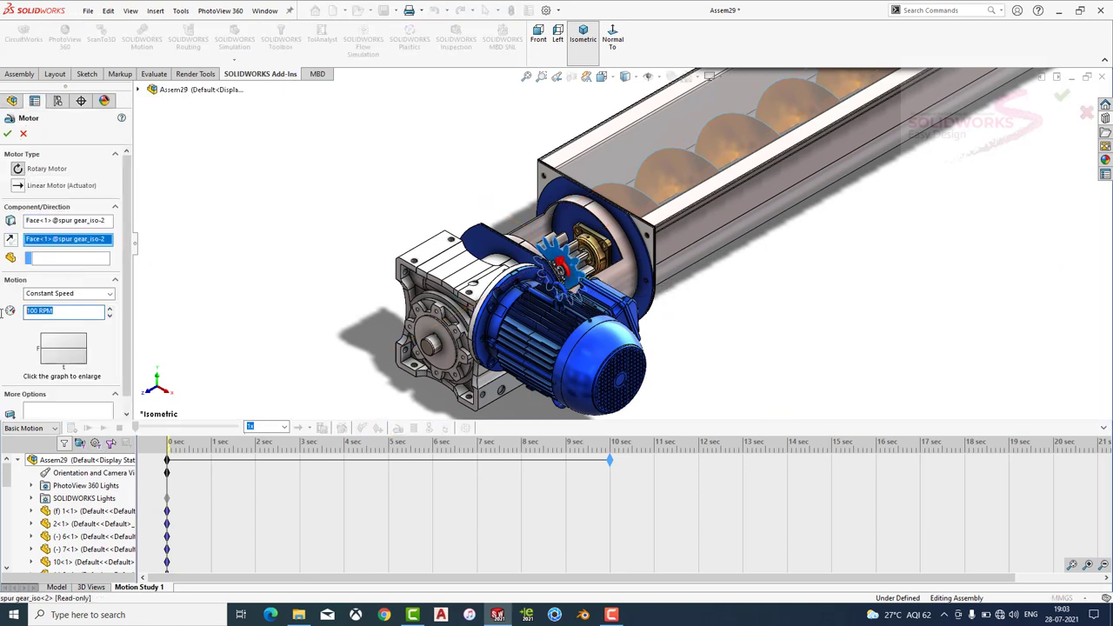
click(8, 133)
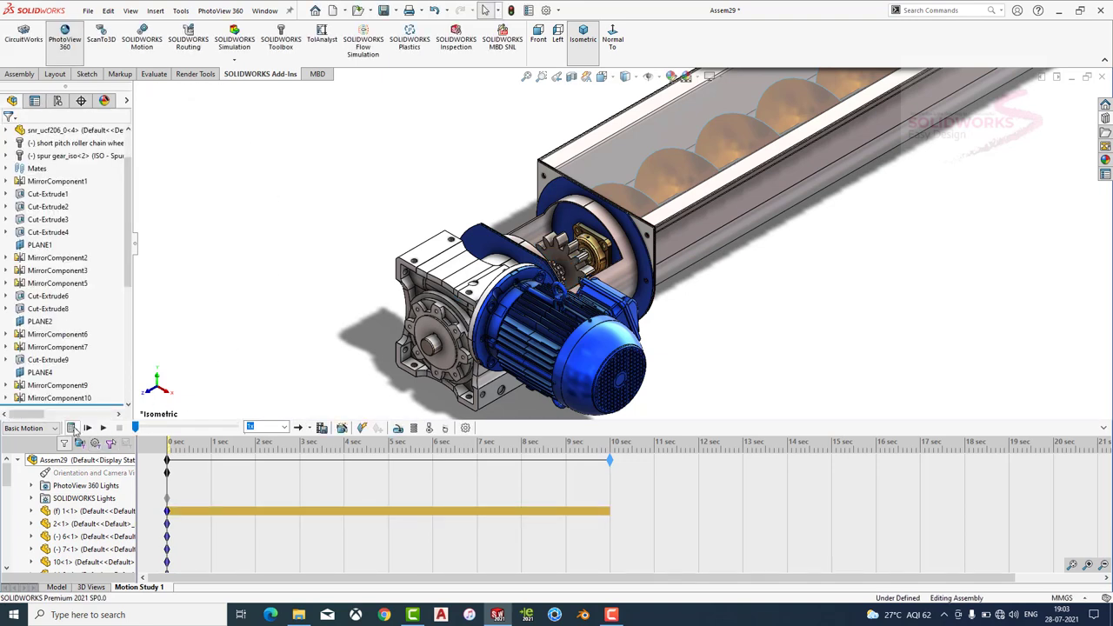
click(72, 428)
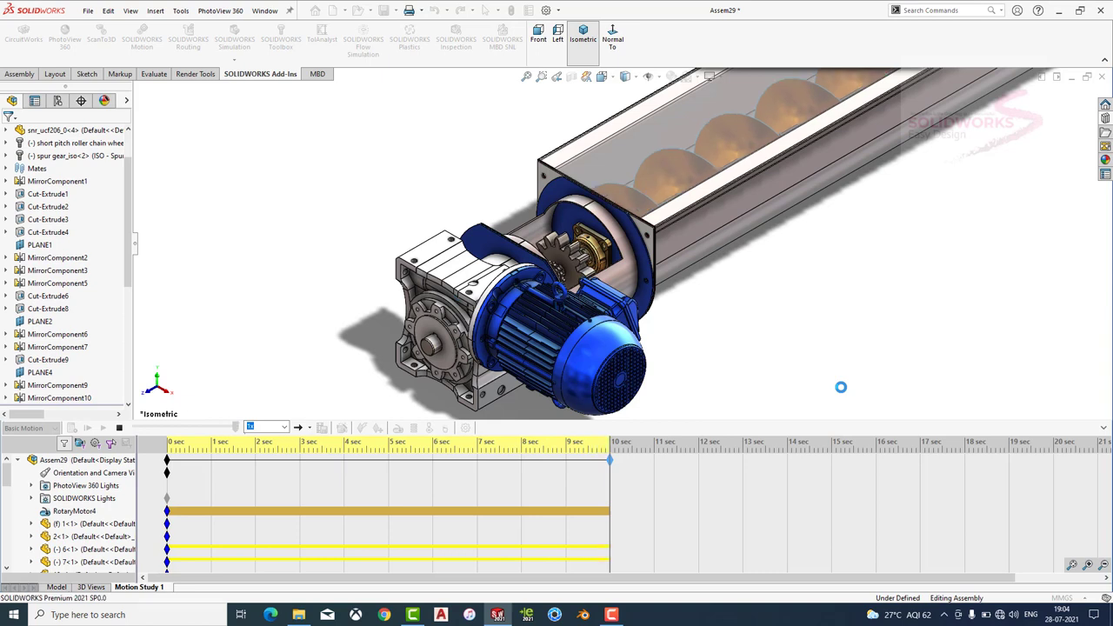
click(96, 435)
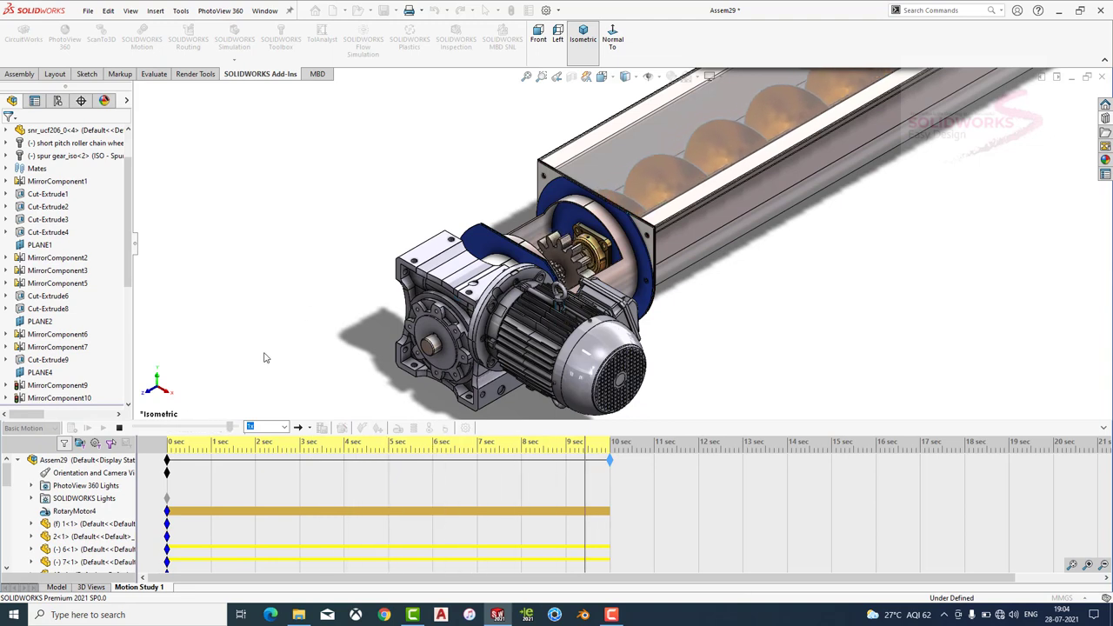
Set the motion study playback speed to 1.5x and play the animation twice.
click(283, 428)
click(257, 471)
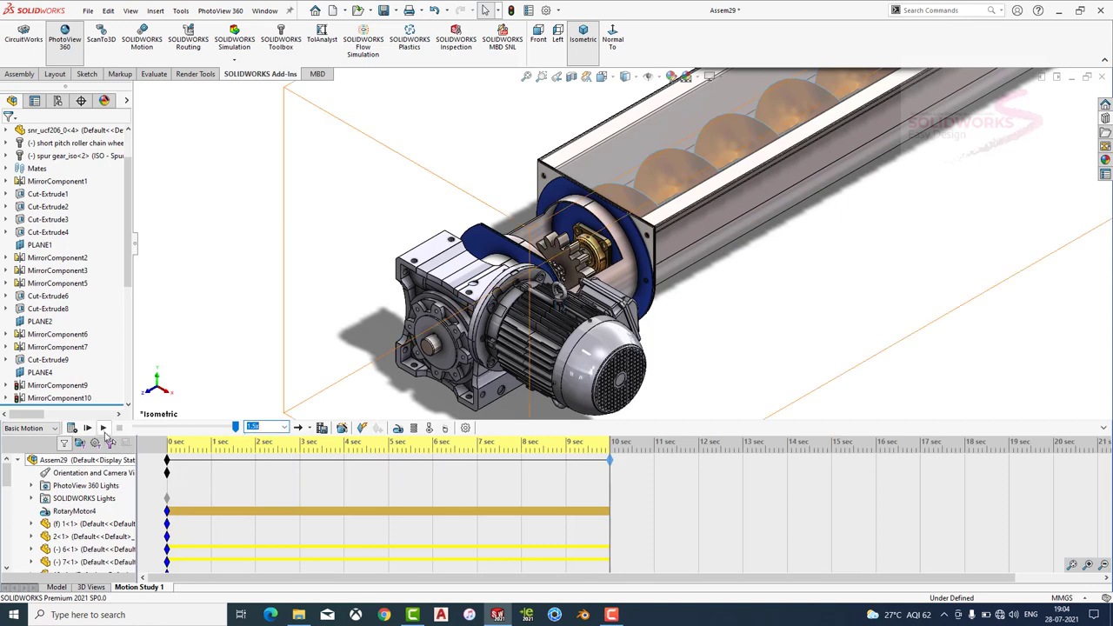
click(102, 428)
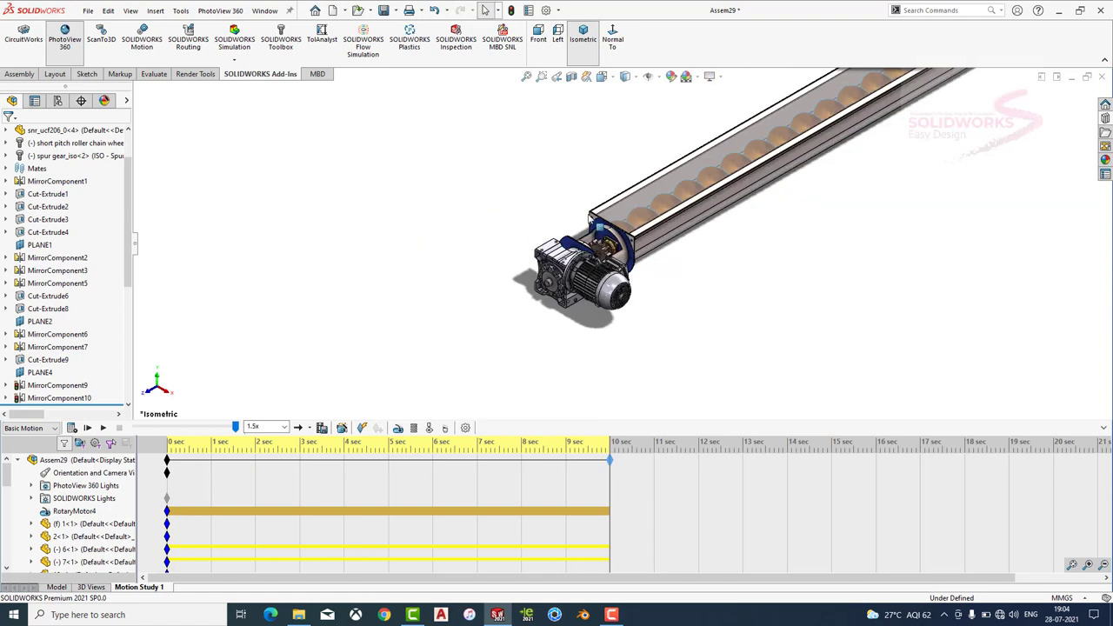
click(103, 428)
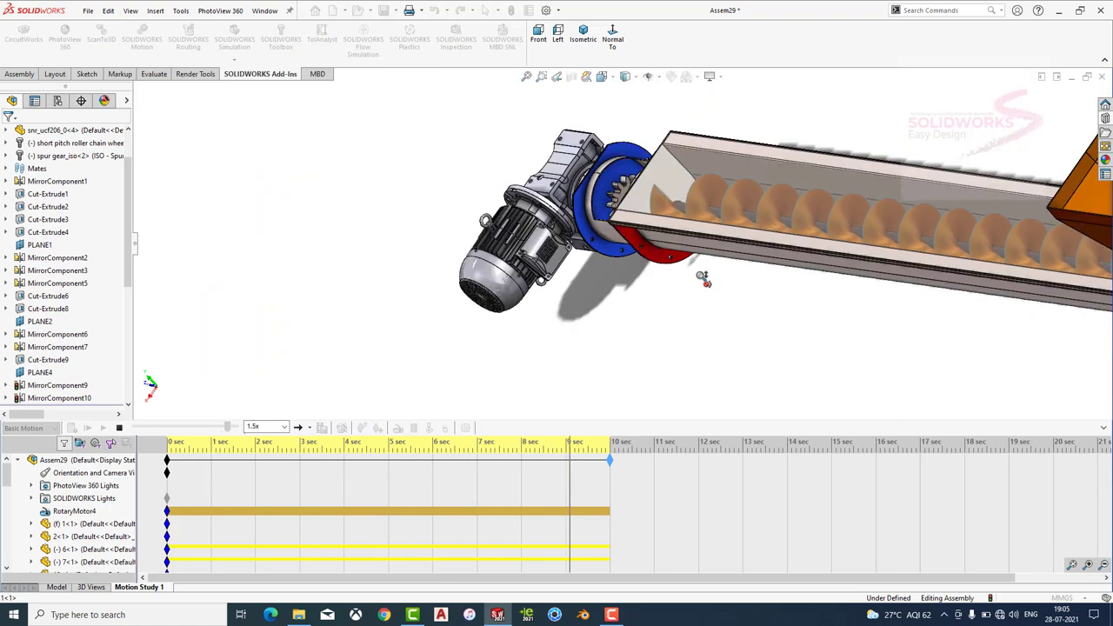
Check the conveyor in Left and Isometric views, then replay the motion study several times.
click(555, 33)
click(583, 35)
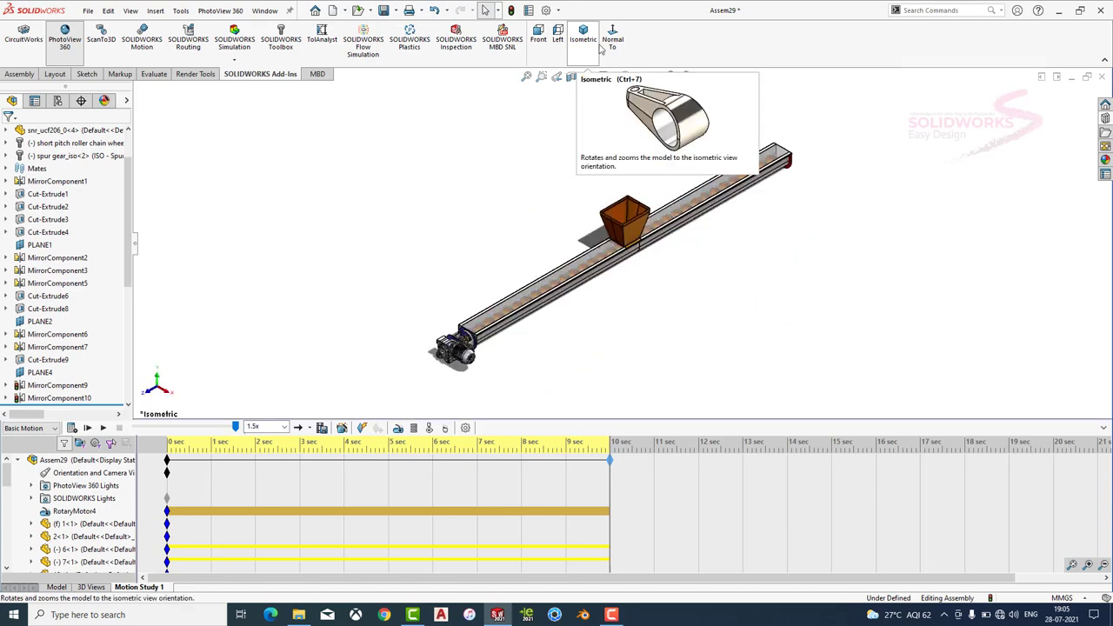
click(104, 428)
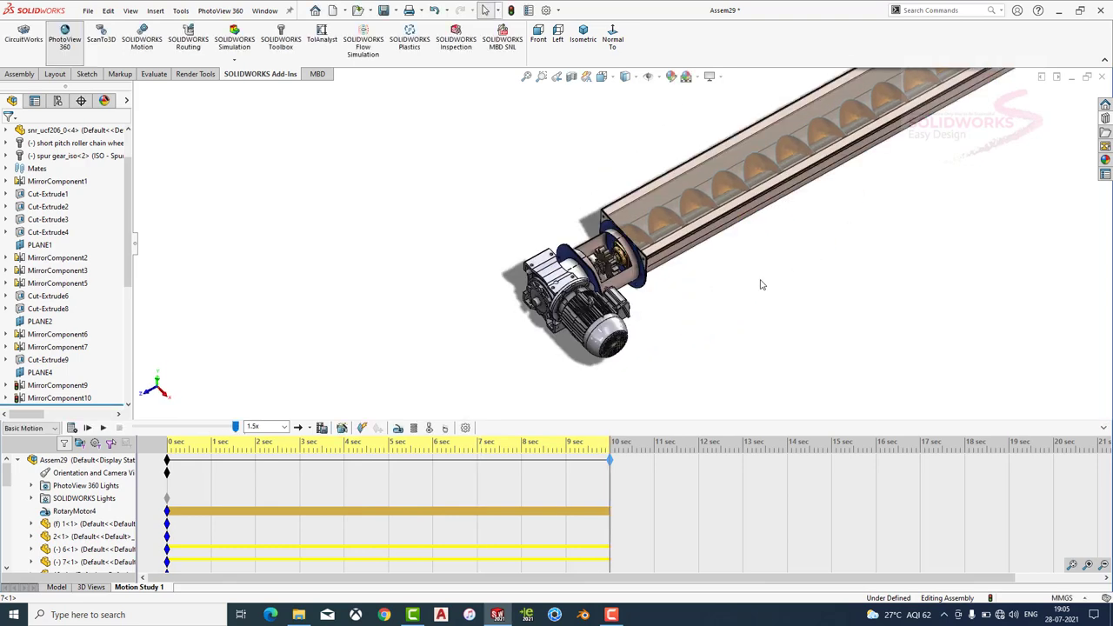
click(103, 429)
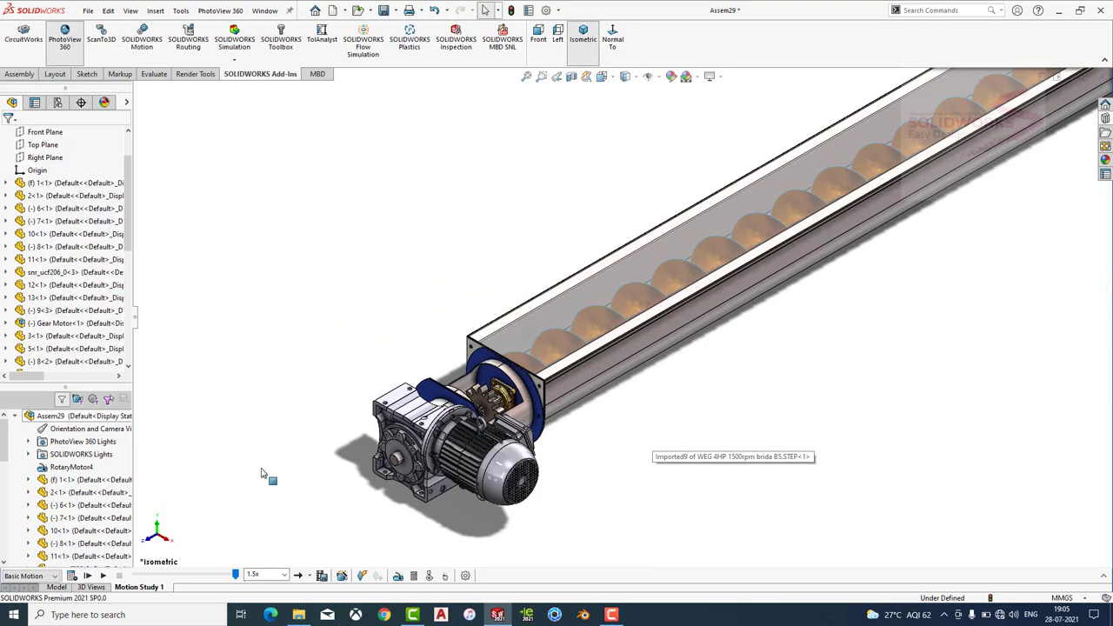
click(102, 576)
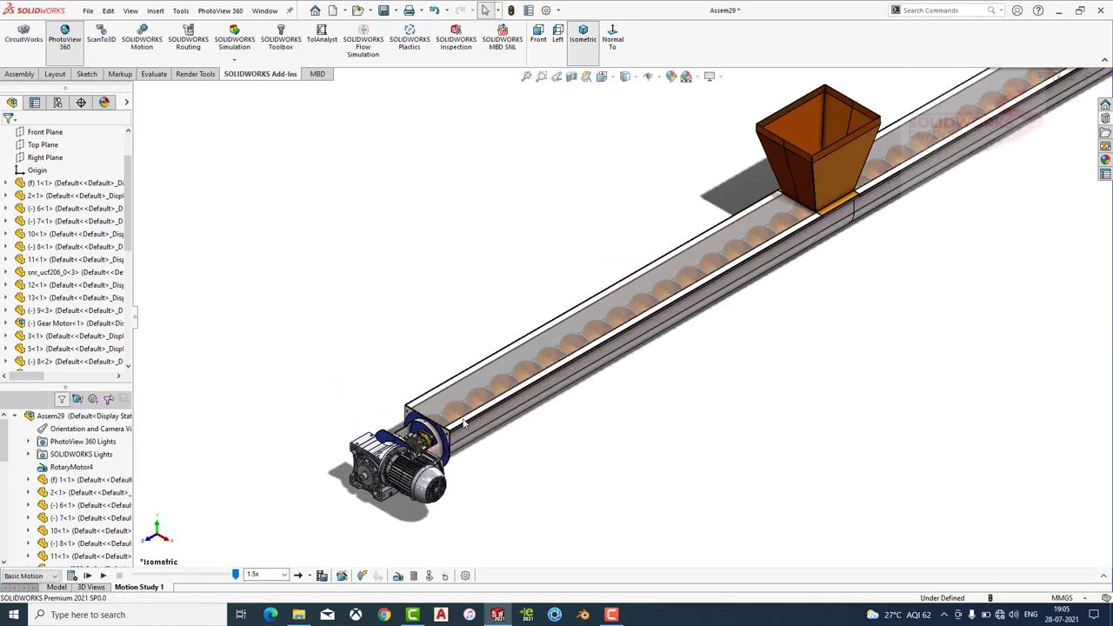
click(105, 576)
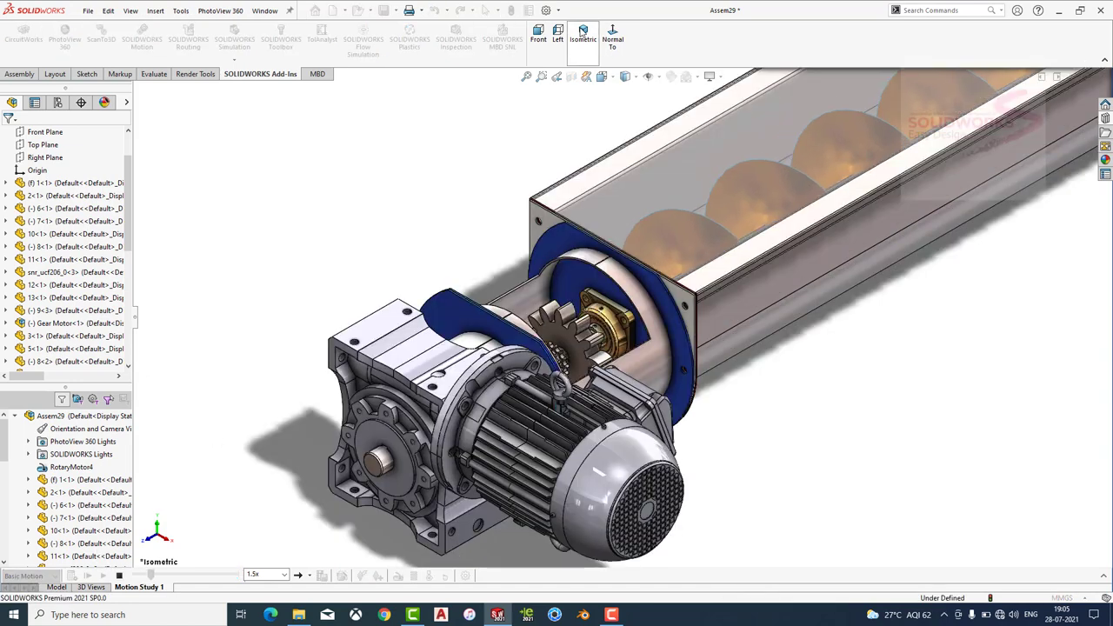